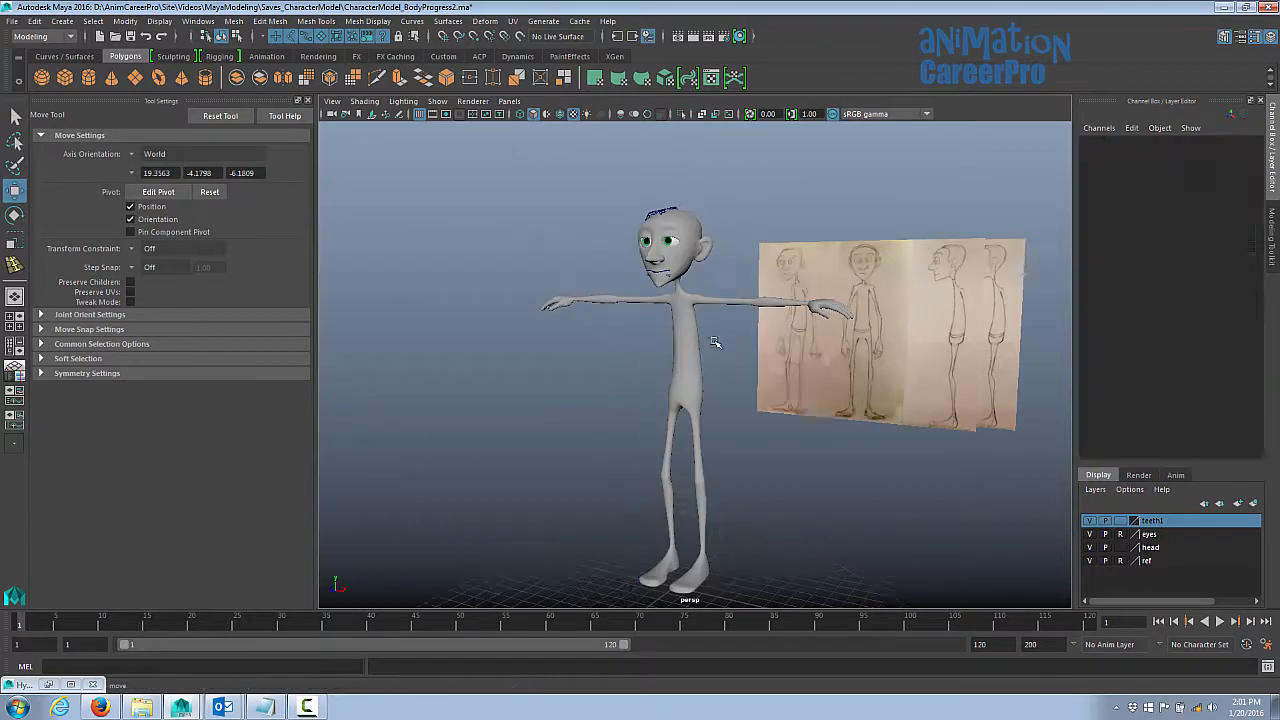
- Examine the character's body proportions against the reference sketches from perspective angles and the front view
{"action": "left_click_drag", "start_coordinate": [850, 362], "coordinate": [784, 361], "text": "alt"}
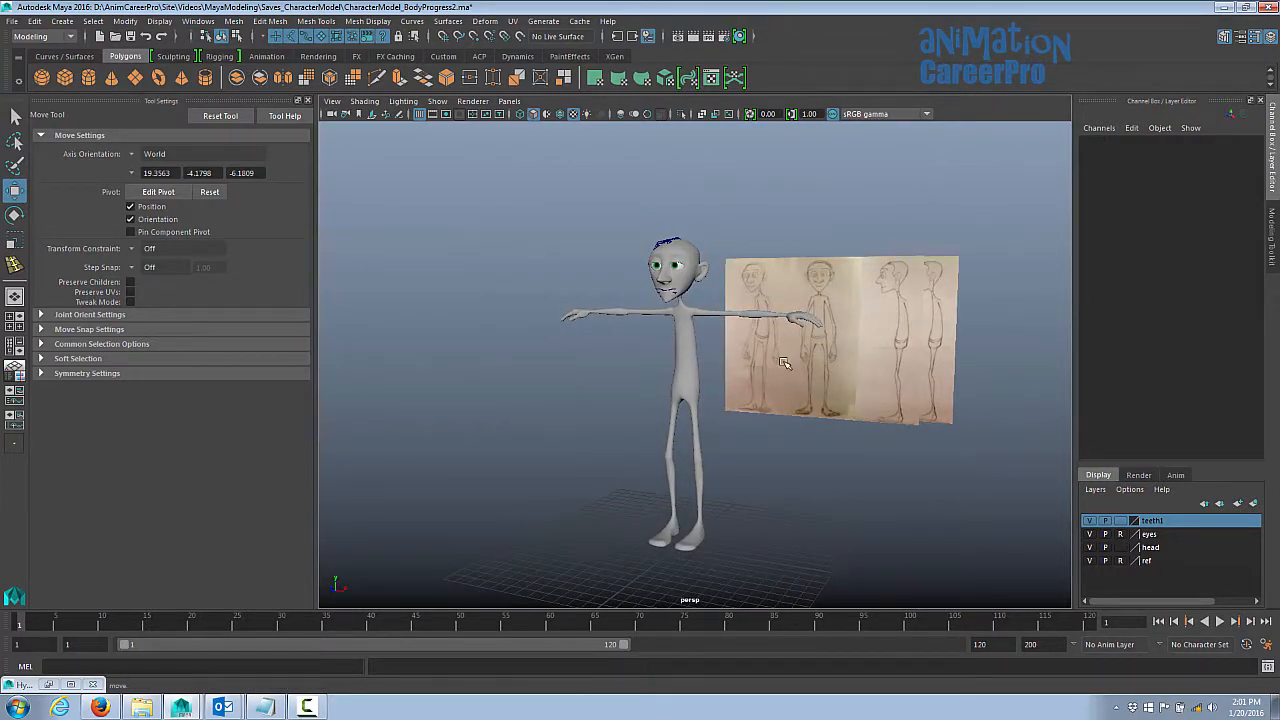
{"action": "left_click_drag", "start_coordinate": [708, 329], "coordinate": [712, 326], "text": "alt"}
{"action": "right_click_drag", "start_coordinate": [760, 320], "coordinate": [858, 306], "text": "alt"}
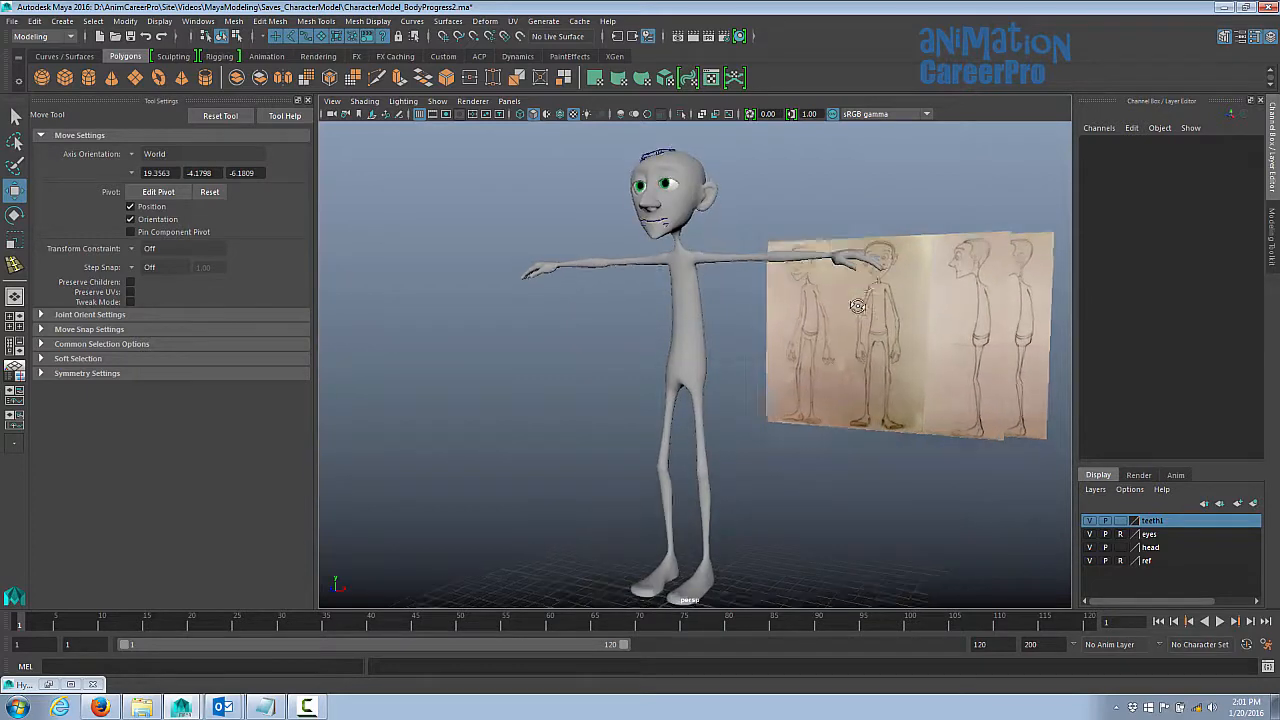
{"action": "left_click_drag", "start_coordinate": [857, 306], "coordinate": [832, 318], "text": "alt"}
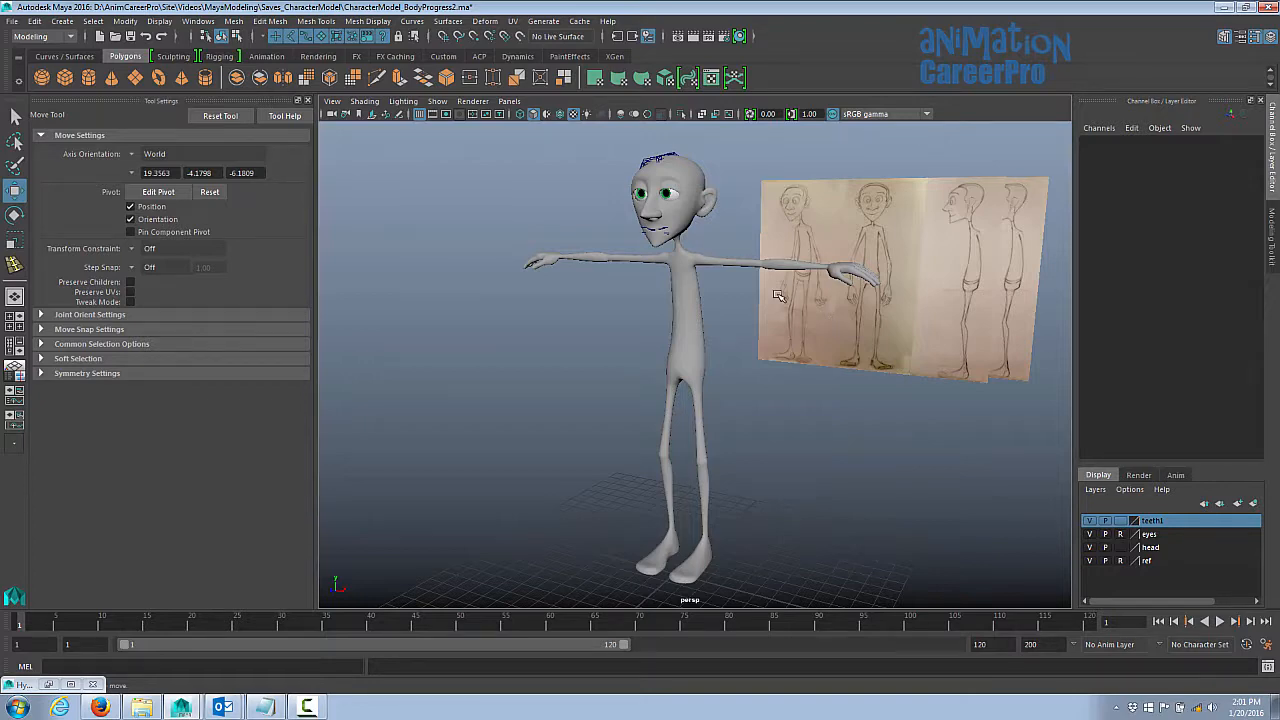
{"action": "mouse_move", "coordinate": [725, 295]}
{"action": "left_mouse_down", "text": "alt"}
{"action": "mouse_move", "coordinate": [616, 290]}
{"action": "mouse_move", "coordinate": [734, 289]}
{"action": "left_mouse_up", "text": "alt"}
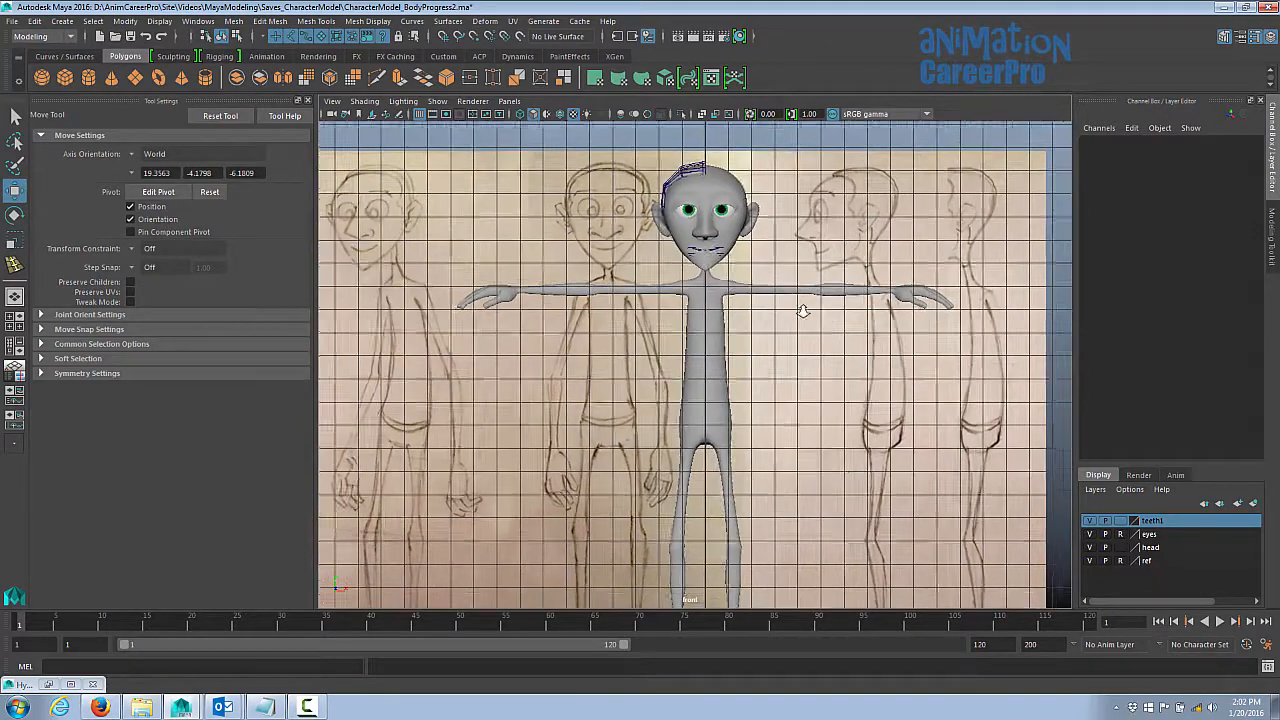
{"action": "right_click_drag", "start_coordinate": [803, 309], "coordinate": [729, 295], "text": "alt"}
{"action": "middle_click_drag", "start_coordinate": [729, 295], "coordinate": [729, 200], "text": "alt"}
{"action": "right_click_drag", "start_coordinate": [729, 200], "coordinate": [641, 256], "text": "alt"}
{"action": "middle_click_drag", "start_coordinate": [641, 256], "coordinate": [640, 284], "text": "alt"}
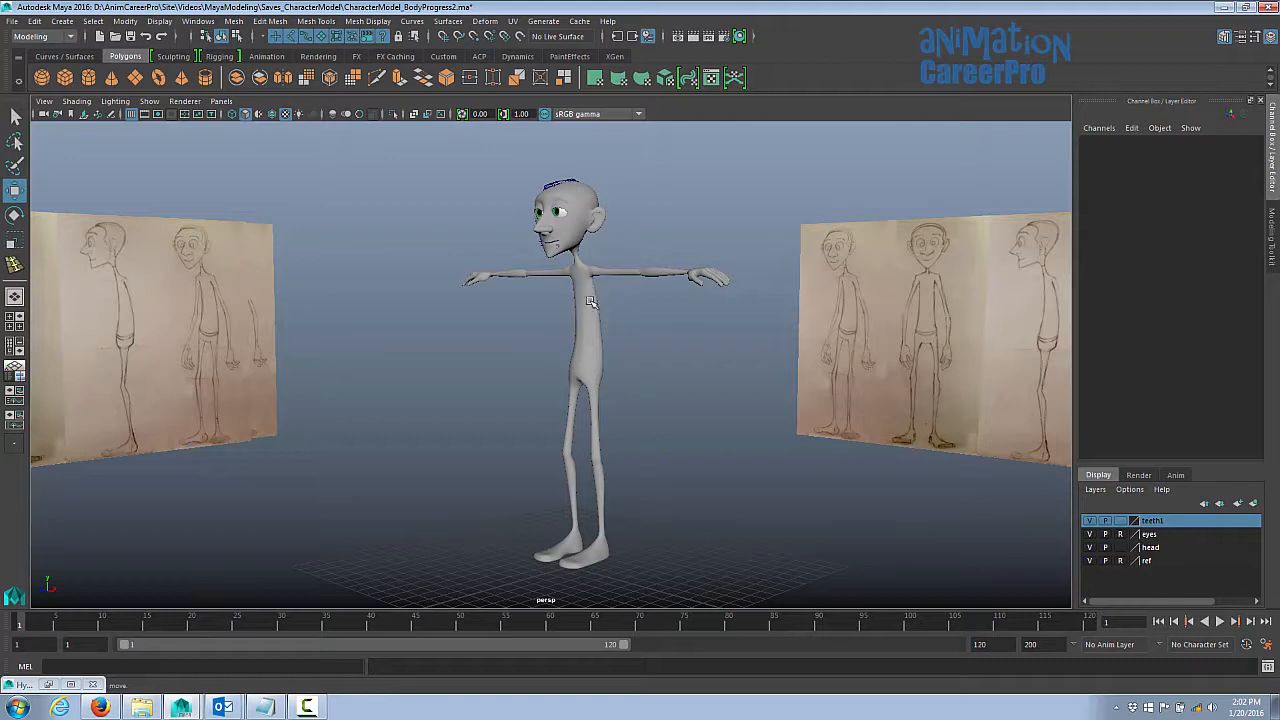
{"action": "left_click_drag", "start_coordinate": [584, 251], "coordinate": [510, 295], "text": "alt"}
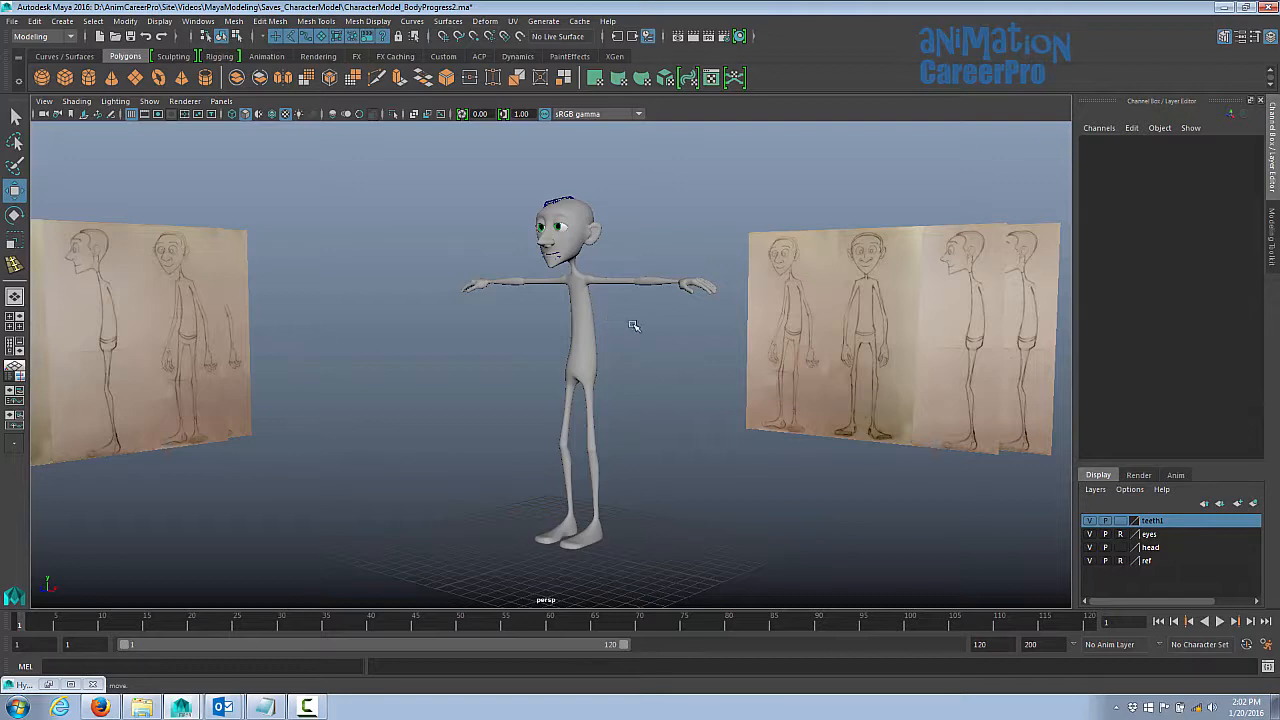
{"action": "left_click_drag", "start_coordinate": [633, 325], "coordinate": [600, 404], "text": "alt"}
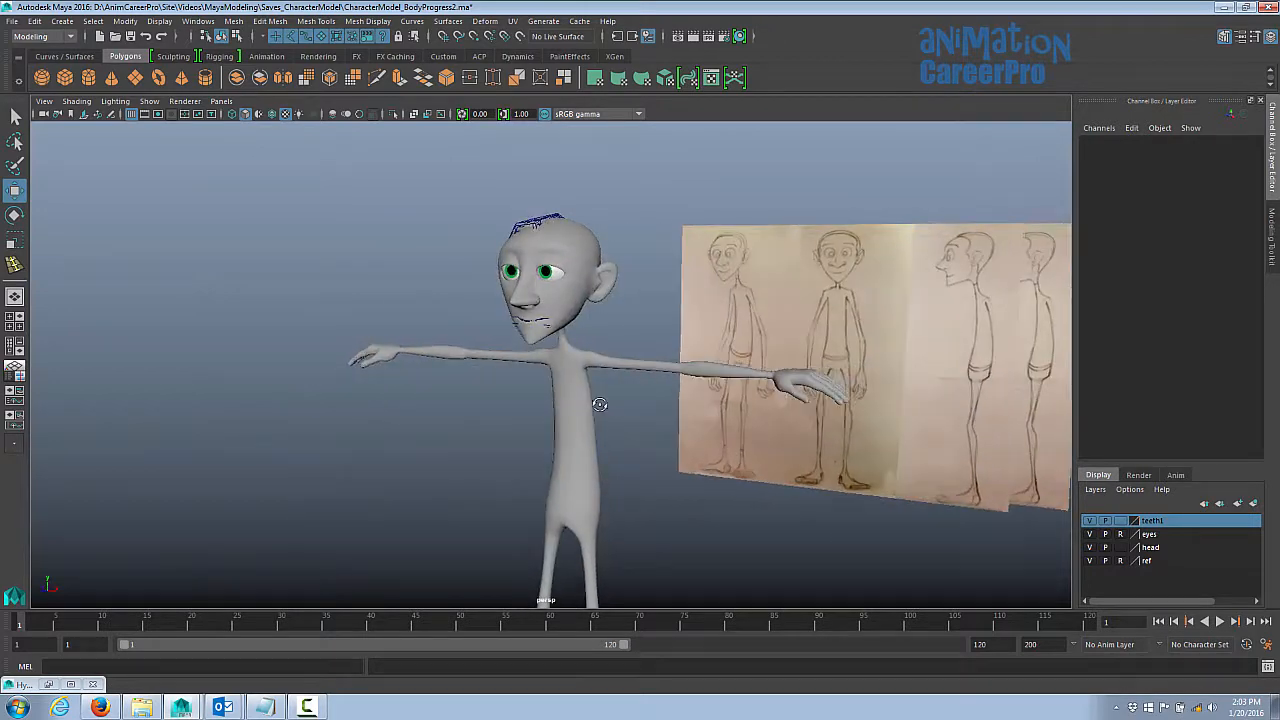
{"action": "right_click_drag", "start_coordinate": [654, 391], "coordinate": [527, 438], "text": "alt"}
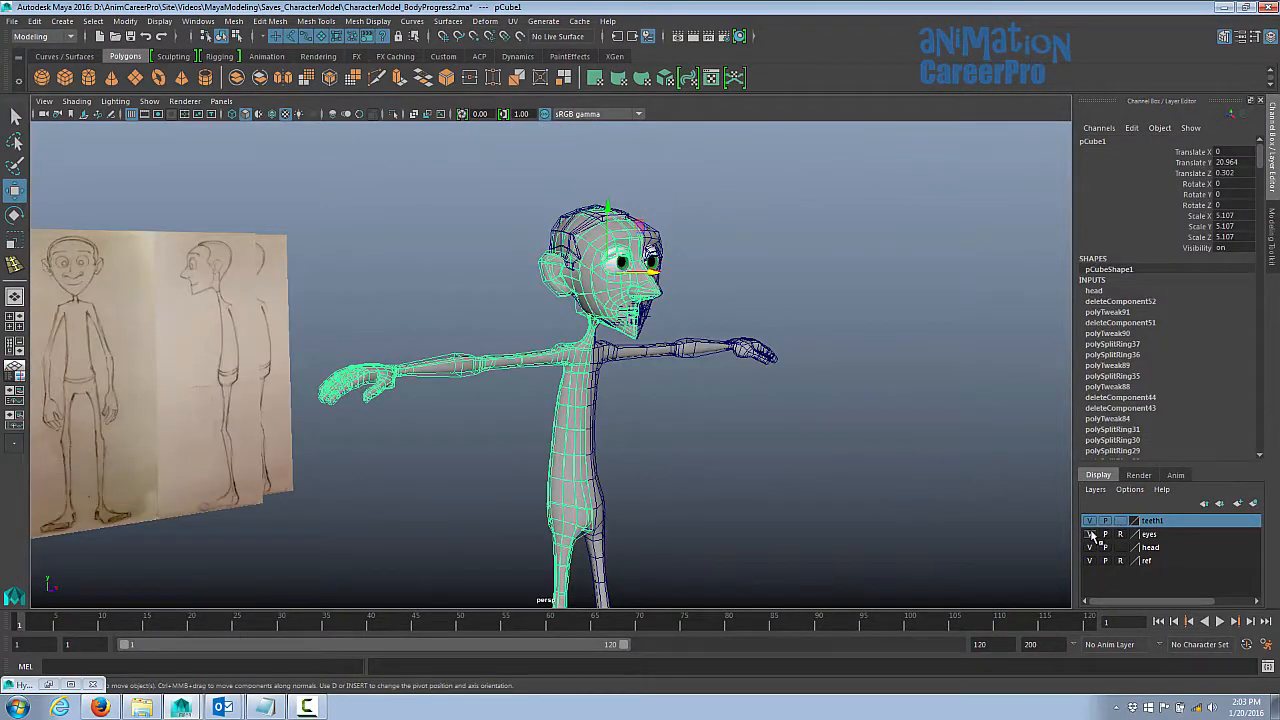
- Hide the eyes and teeth layers and move the hair mesh off to the side of the head
{"action": "left_click", "coordinate": [1090, 534]}
{"action": "left_click", "coordinate": [592, 222]}
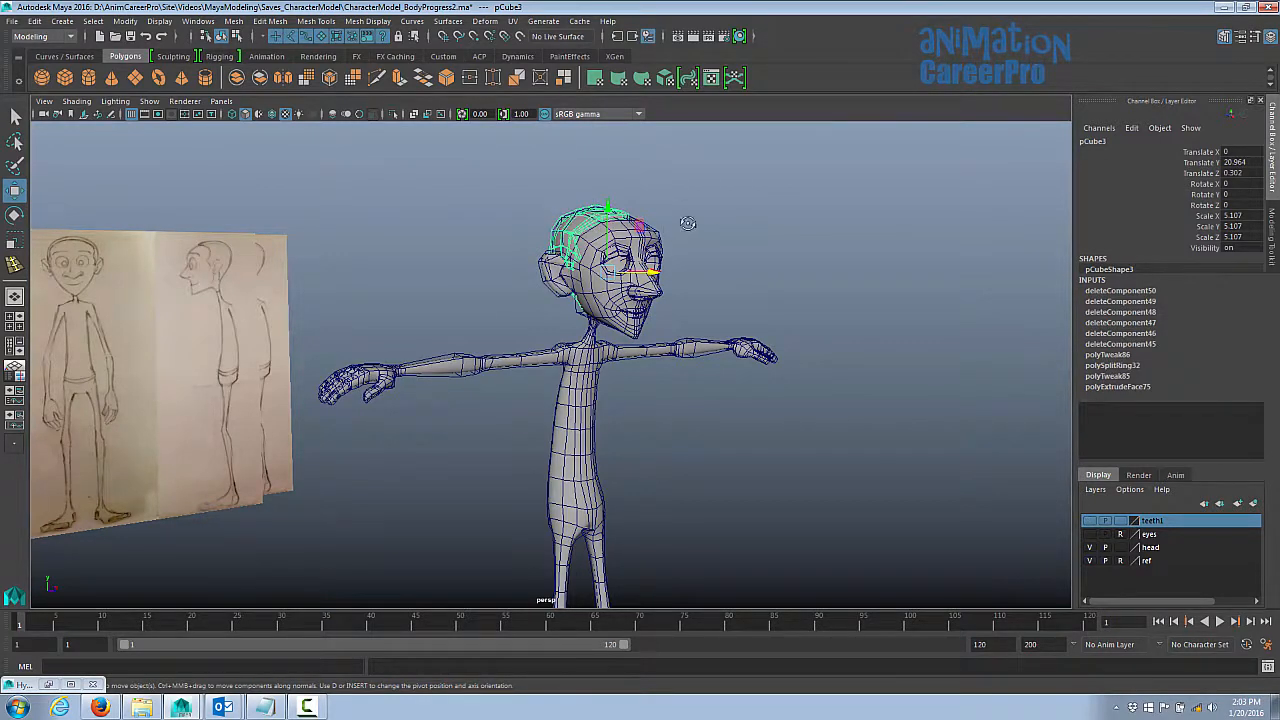
{"action": "left_click_drag", "start_coordinate": [688, 223], "coordinate": [903, 277], "text": "alt"}
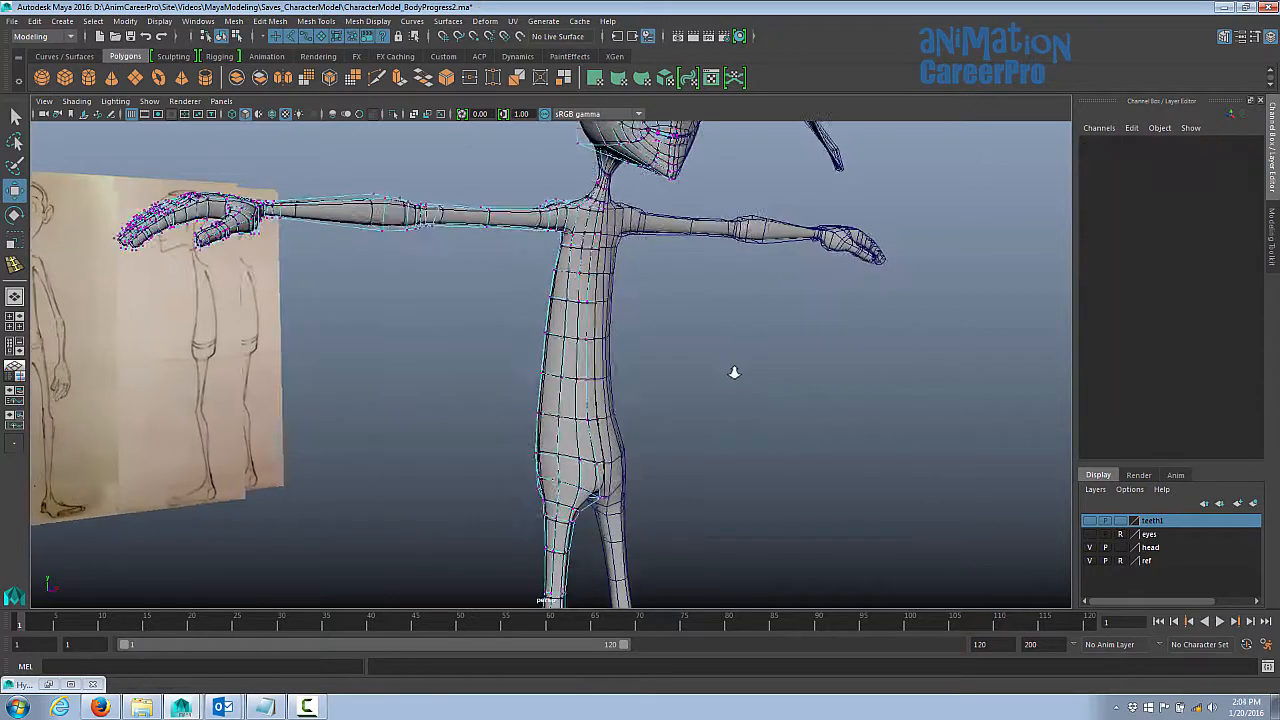
- Select the vertices of the head, arms and upper torso and raise them slightly in the side view to lengthen the torso
{"action": "right_click_drag", "start_coordinate": [734, 372], "coordinate": [473, 329], "text": "alt"}
{"action": "left_click_drag", "start_coordinate": [331, 133], "coordinate": [651, 360]}
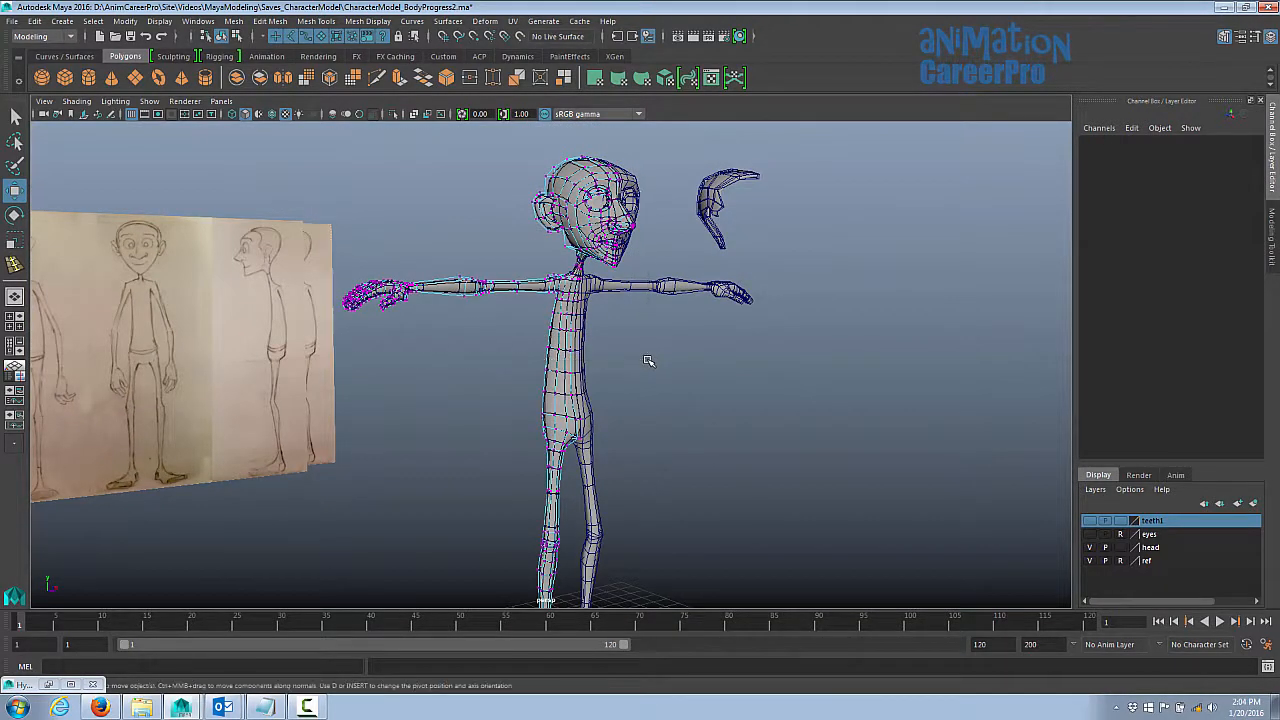
{"action": "left_click_drag", "start_coordinate": [449, 391], "coordinate": [649, 394], "text": "alt"}
{"action": "right_click_drag", "start_coordinate": [649, 394], "coordinate": [730, 370], "text": "alt"}
{"action": "left_click_drag", "start_coordinate": [730, 370], "coordinate": [515, 350], "text": "alt"}
{"action": "left_click_drag", "start_coordinate": [696, 341], "coordinate": [590, 338], "text": "alt"}
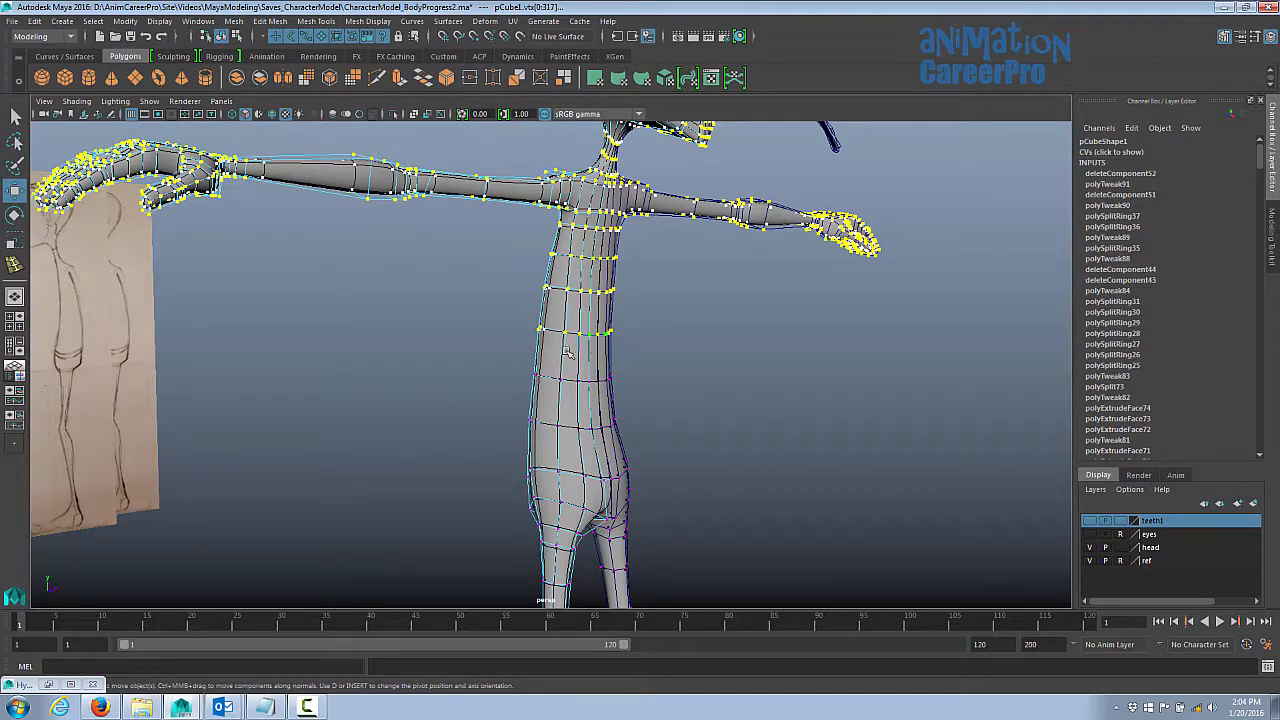
{"action": "left_click_drag", "start_coordinate": [750, 371], "coordinate": [762, 371], "text": "alt"}
{"action": "key", "text": "space"}
{"action": "key", "text": "space"}
{"action": "right_click_drag", "start_coordinate": [762, 371], "coordinate": [730, 371], "text": "alt"}
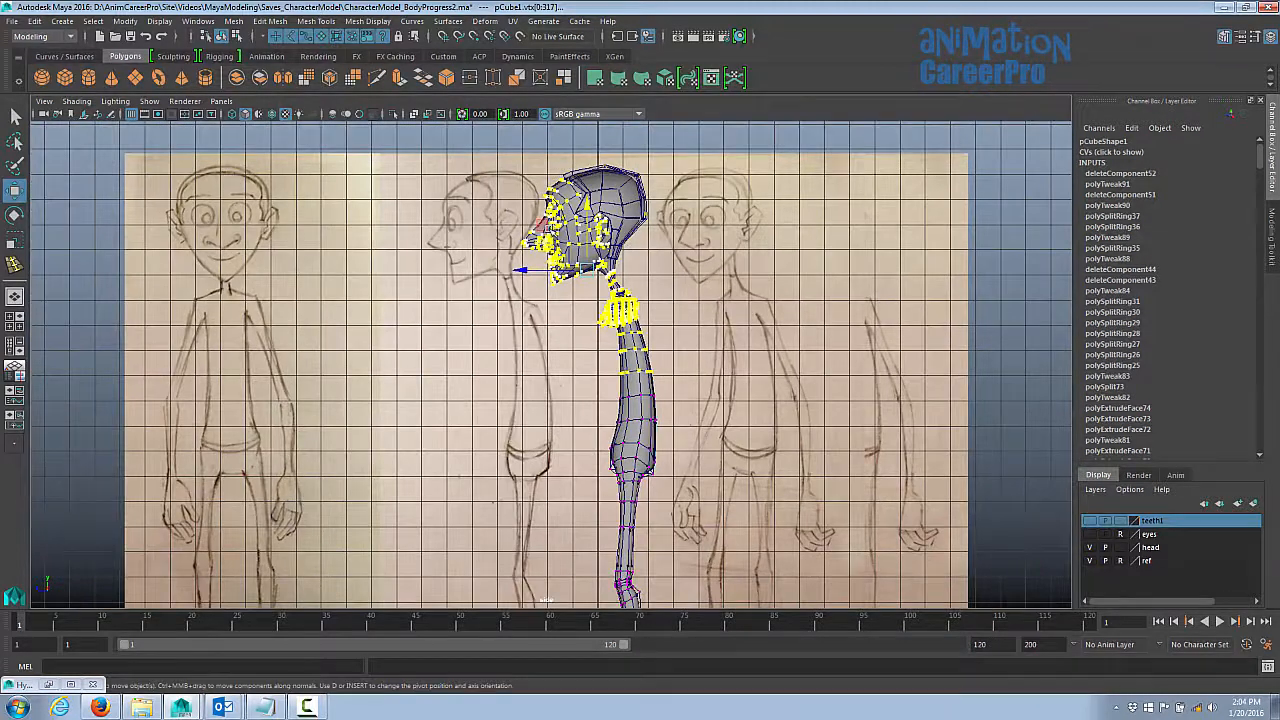
{"action": "middle_click_drag", "start_coordinate": [730, 371], "coordinate": [734, 359], "text": "alt"}
{"action": "left_click_drag", "start_coordinate": [590, 197], "coordinate": [596, 172]}
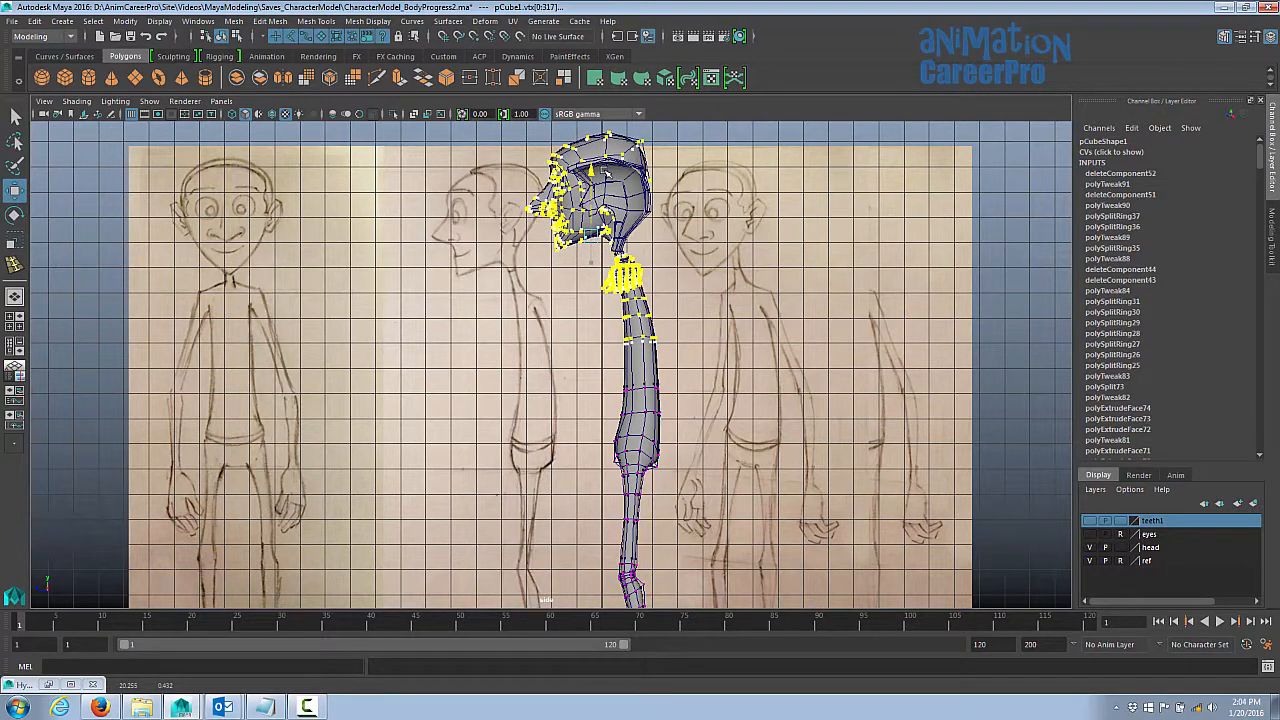
- Insert an edge loop around the middle of the stretched torso on the body mesh
{"action": "key", "text": "space"}
{"action": "key", "text": "space"}
{"action": "left_click_drag", "start_coordinate": [950, 357], "coordinate": [703, 349], "text": "alt"}
{"action": "right_click_drag", "start_coordinate": [703, 349], "coordinate": [814, 377], "text": "alt"}
{"action": "left_click_drag", "start_coordinate": [814, 377], "coordinate": [753, 358], "text": "alt"}
{"action": "left_click_drag", "start_coordinate": [630, 380], "coordinate": [680, 379], "text": "alt"}
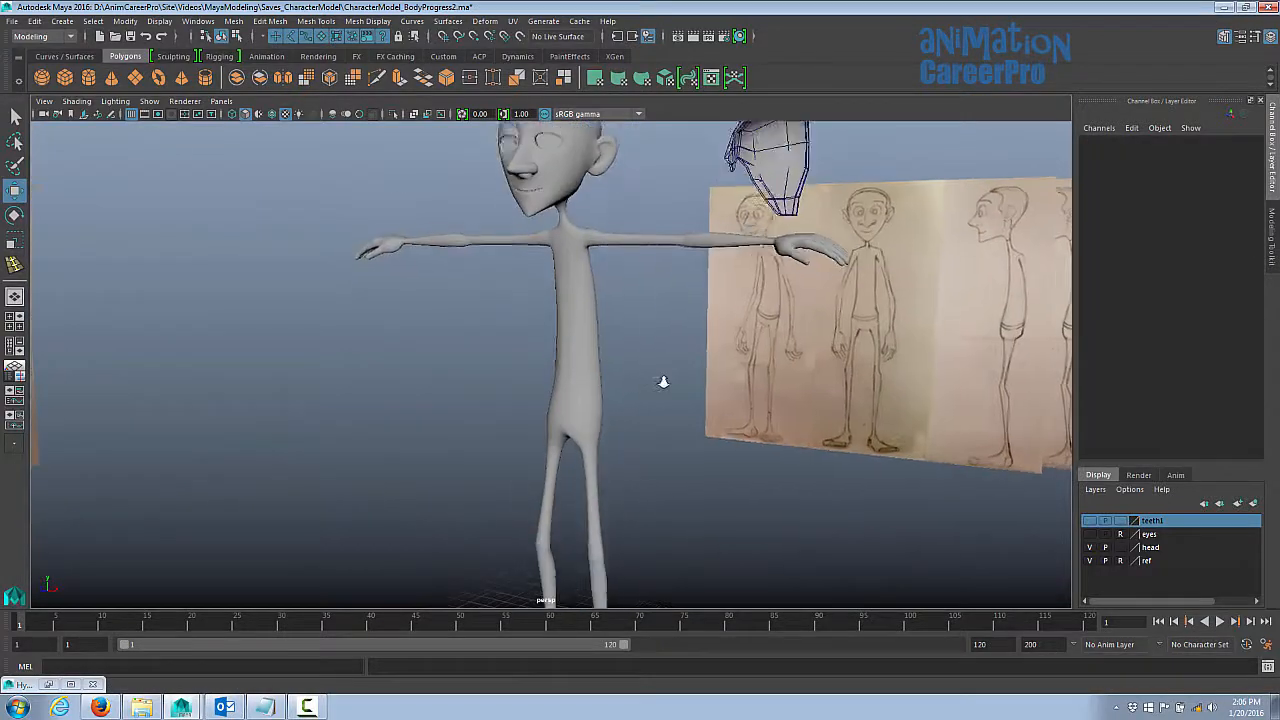
{"action": "left_click", "coordinate": [596, 326]}
{"action": "left_click_drag", "start_coordinate": [520, 359], "coordinate": [640, 371], "text": "alt"}
{"action": "left_click", "coordinate": [589, 349]}
{"action": "right_click_drag", "start_coordinate": [640, 371], "coordinate": [797, 434], "text": "alt"}
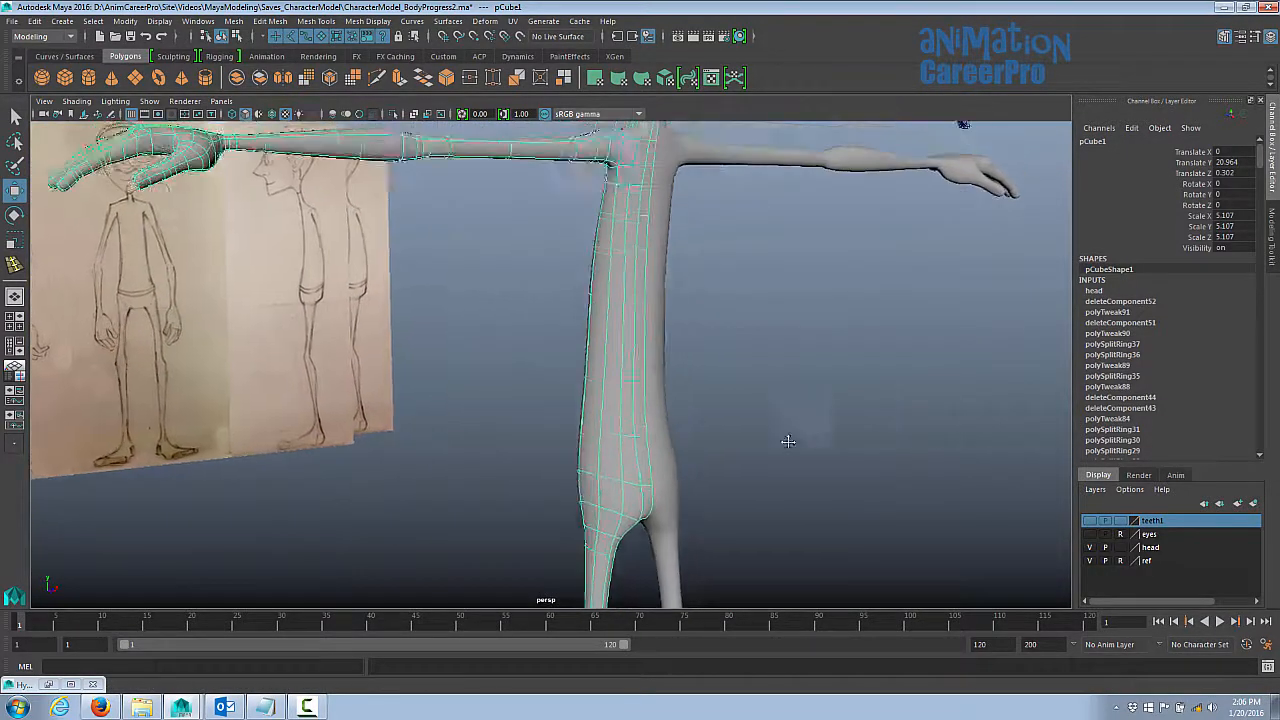
{"action": "left_click_drag", "start_coordinate": [797, 434], "coordinate": [585, 360], "text": "alt"}
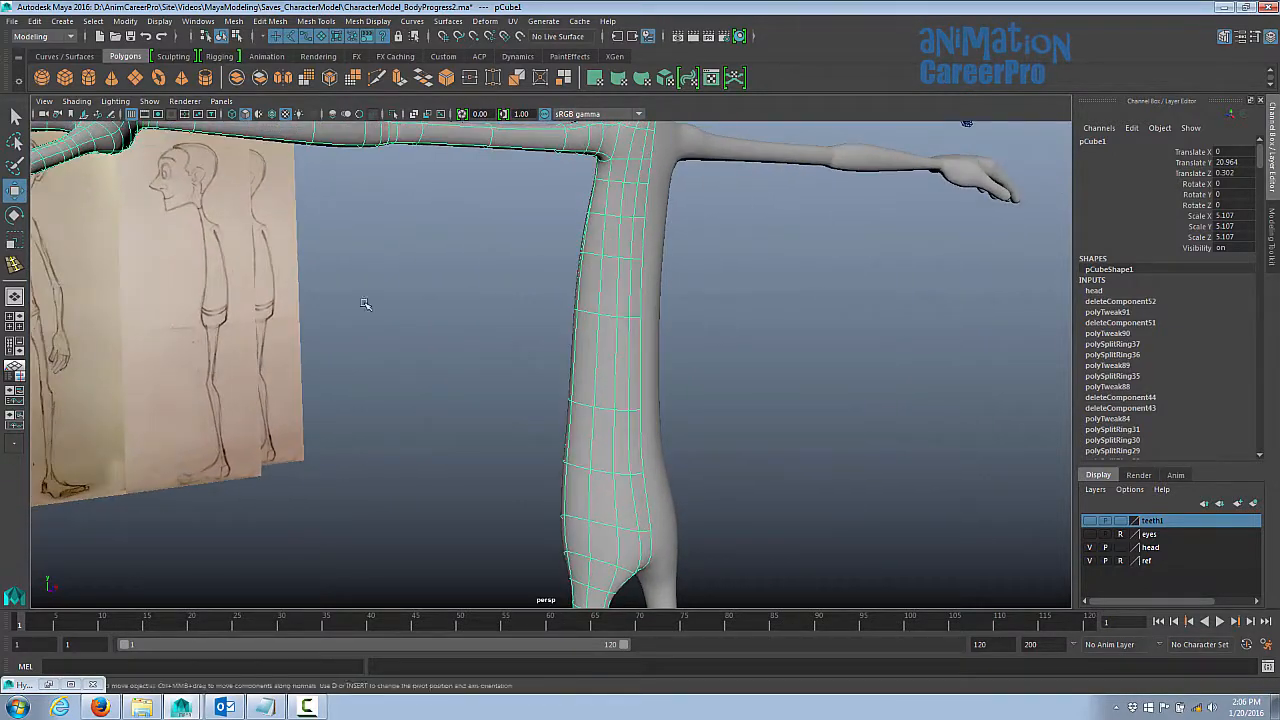
{"action": "left_click", "coordinate": [316, 21]}
{"action": "left_click", "coordinate": [332, 127]}
{"action": "right_click_drag", "start_coordinate": [631, 380], "coordinate": [680, 385], "text": "alt"}
{"action": "left_click_drag", "start_coordinate": [578, 350], "coordinate": [578, 346]}
- Select the vertices from the mid upper arm to the fingertips and move them outward in the front view to lengthen the upper arms
{"action": "left_click_drag", "start_coordinate": [872, 388], "coordinate": [460, 340], "text": "alt"}
{"action": "key", "text": "w"}
{"action": "key", "text": "space"}
{"action": "key", "text": "space"}
{"action": "right_click_drag", "start_coordinate": [814, 486], "coordinate": [900, 440], "text": "alt"}
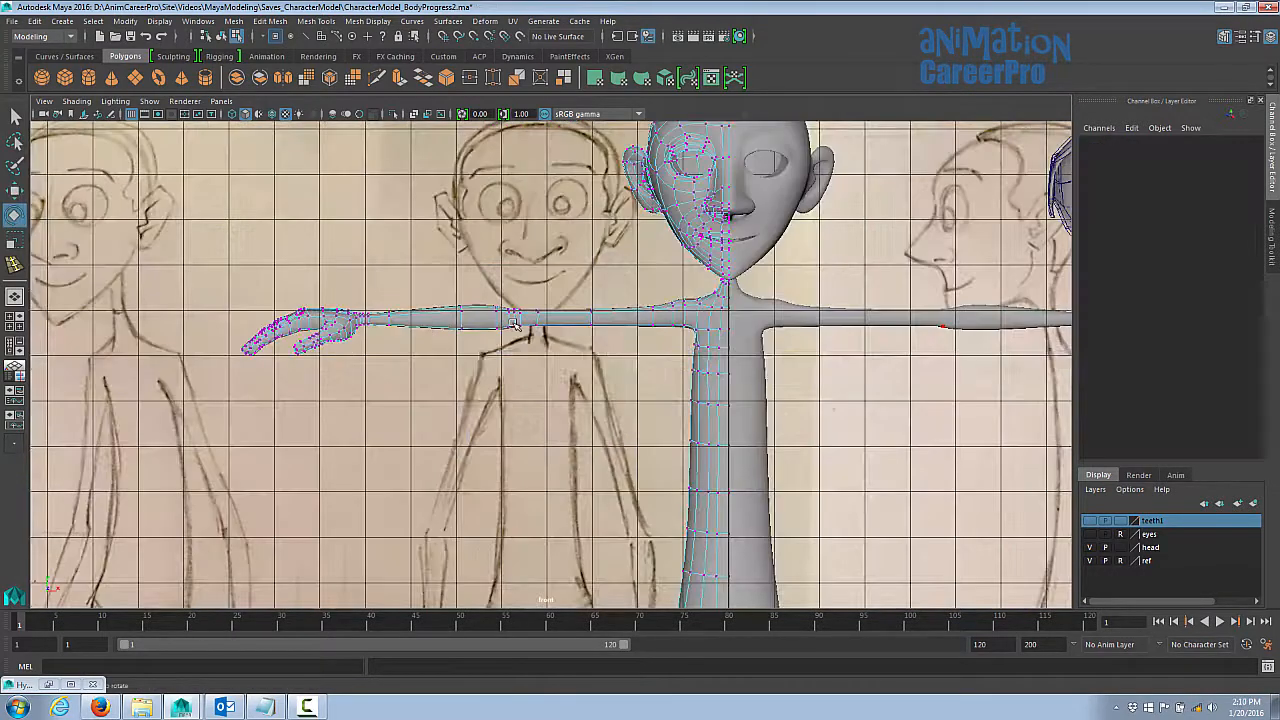
{"action": "key", "text": "space"}
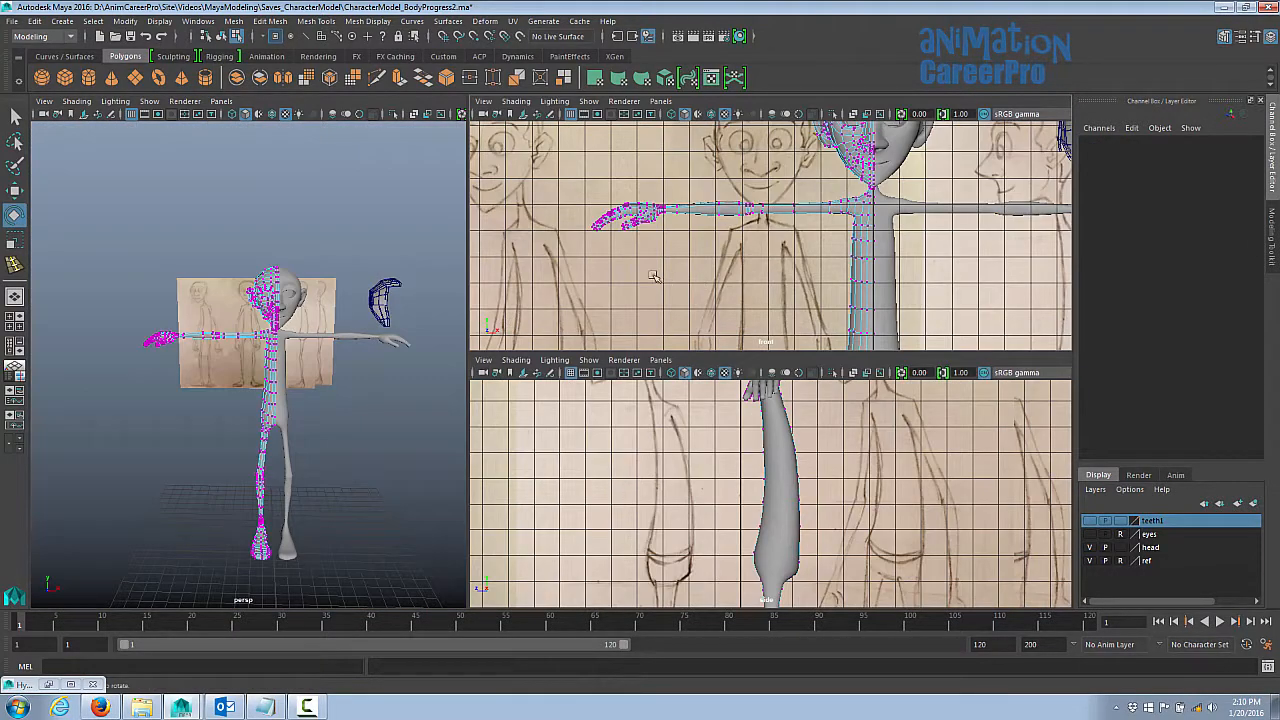
{"action": "left_click_drag", "start_coordinate": [341, 316], "coordinate": [405, 335], "text": "alt"}
{"action": "right_click_drag", "start_coordinate": [360, 338], "coordinate": [499, 341], "text": "alt"}
{"action": "left_click_drag", "start_coordinate": [440, 345], "coordinate": [405, 392], "text": "alt"}
{"action": "left_click_drag", "start_coordinate": [215, 255], "coordinate": [606, 408]}
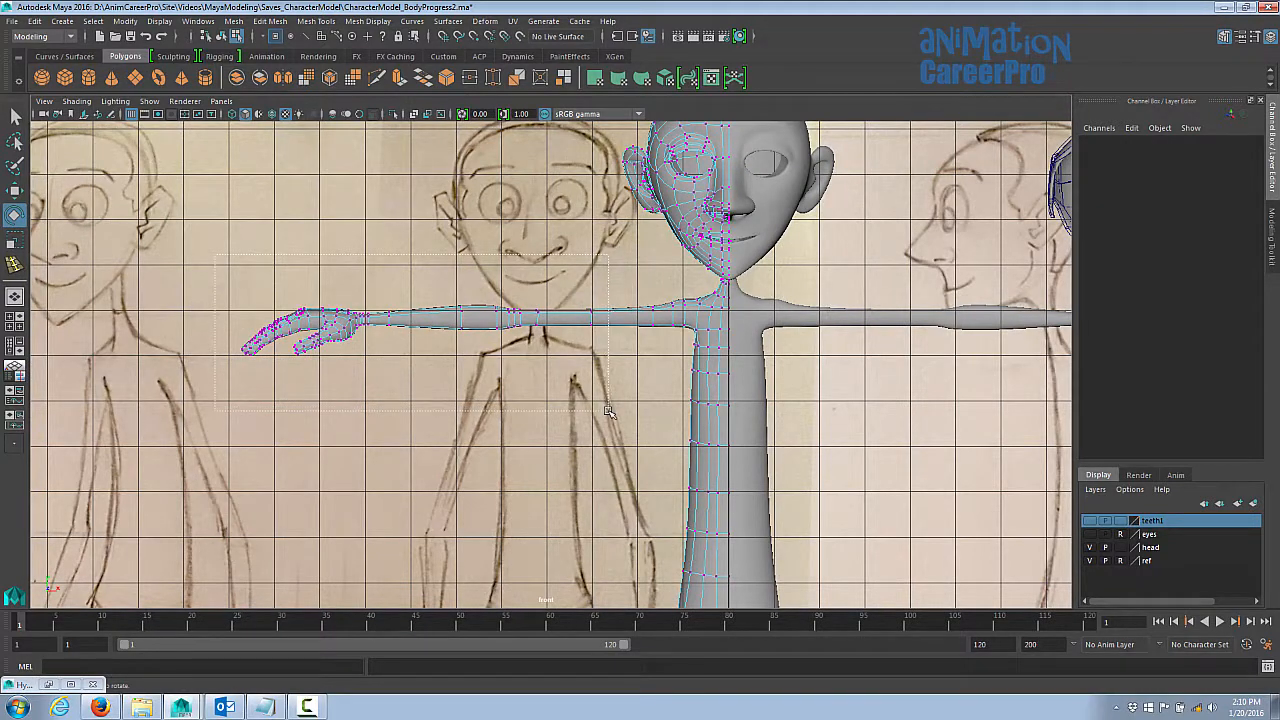
{"action": "key", "text": "w"}
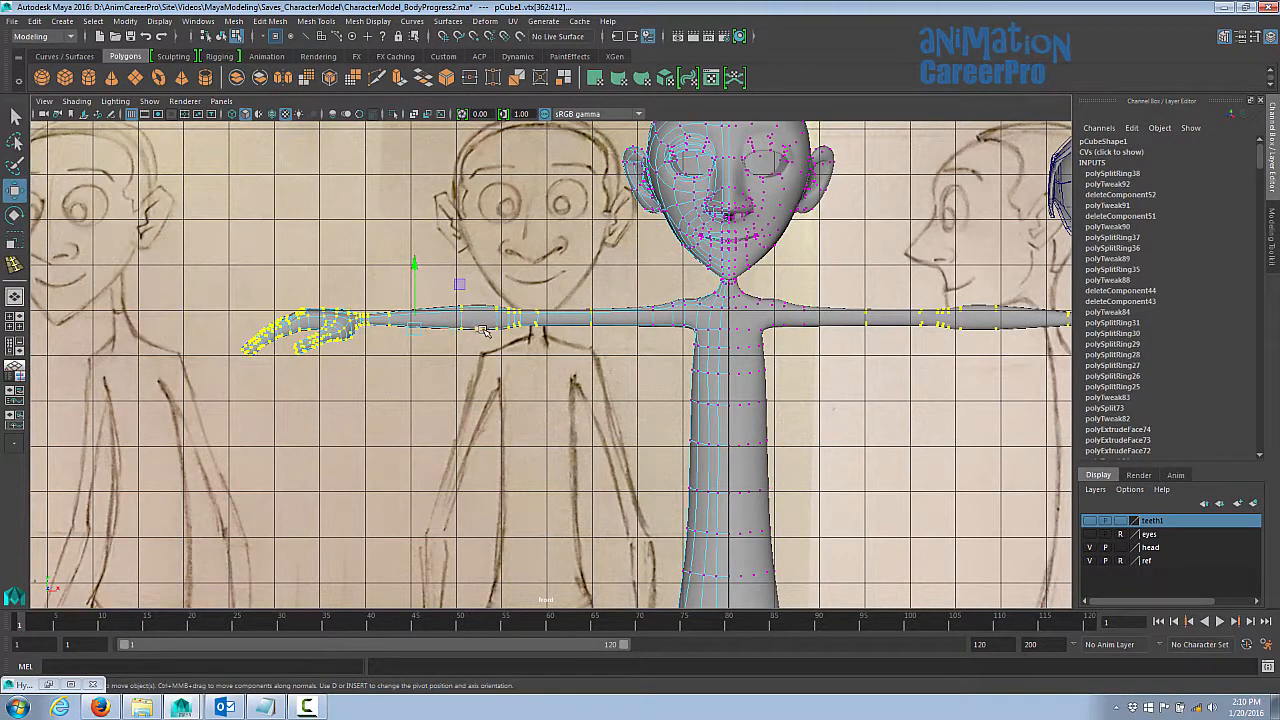
{"action": "left_click_drag", "start_coordinate": [483, 331], "coordinate": [466, 331]}
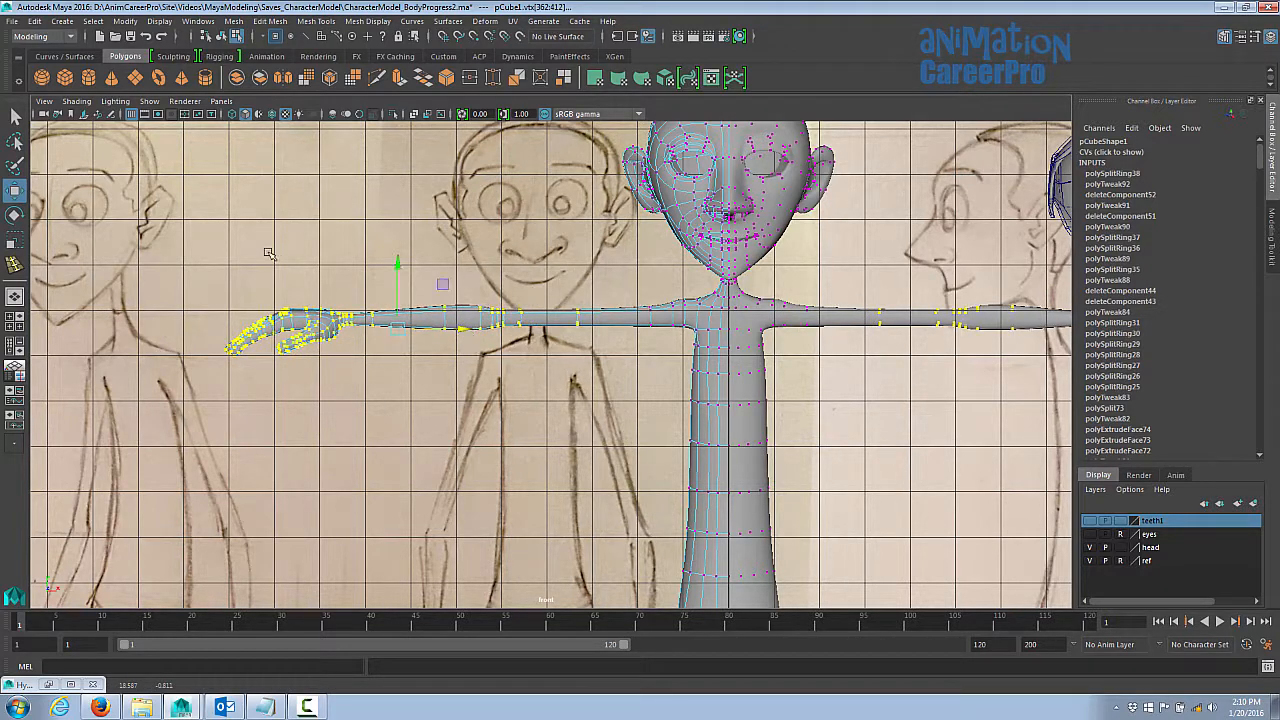
- Select the hand and wrist vertices and move them outward, adjusting the forearm vertices to lengthen the forearms
{"action": "left_click_drag", "start_coordinate": [182, 252], "coordinate": [459, 386]}
{"action": "left_click_drag", "start_coordinate": [205, 272], "coordinate": [406, 426]}
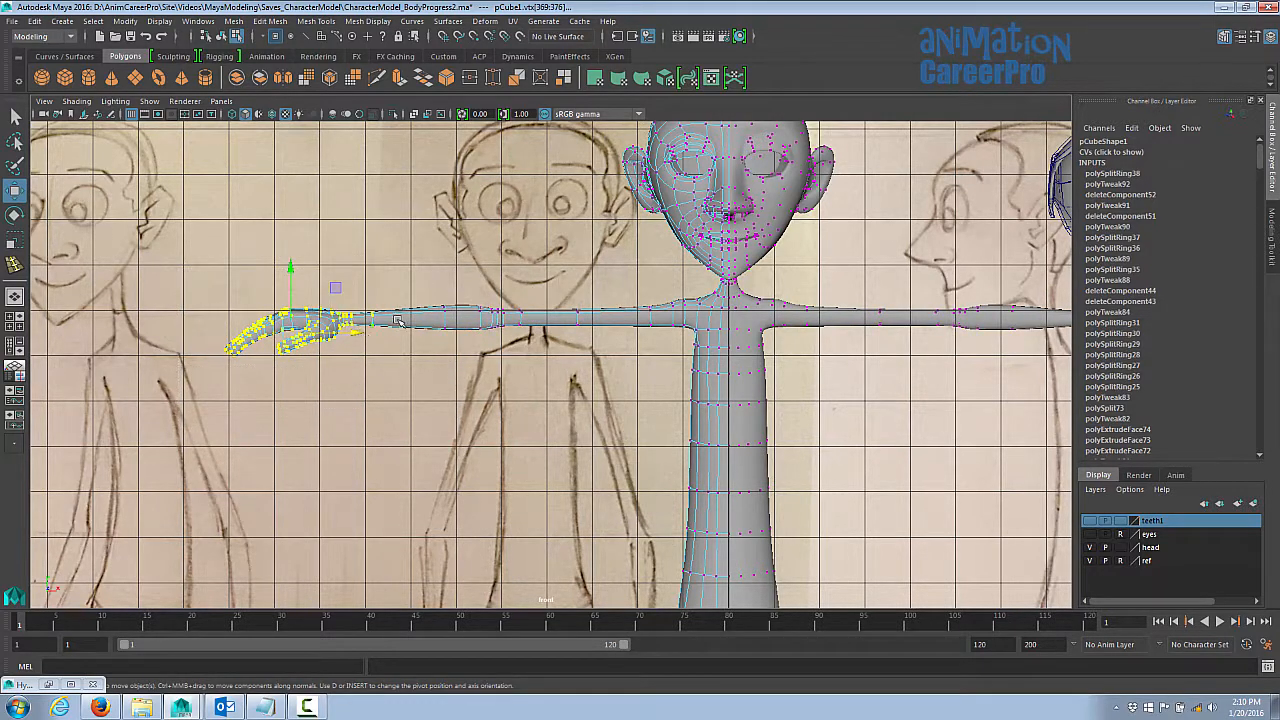
{"action": "left_click_drag", "start_coordinate": [357, 331], "coordinate": [343, 331]}
{"action": "left_click_drag", "start_coordinate": [449, 363], "coordinate": [428, 292], "text": "shift"}
{"action": "left_click_drag", "start_coordinate": [397, 331], "coordinate": [389, 333]}
- Select all the arm vertices and relocate the selection's pivot to the shoulder joint
{"action": "right_click_drag", "start_coordinate": [760, 420], "coordinate": [687, 416], "text": "alt"}
{"action": "middle_click_drag", "start_coordinate": [687, 416], "coordinate": [690, 462], "text": "alt"}
{"action": "right_click_drag", "start_coordinate": [690, 462], "coordinate": [765, 462], "text": "alt"}
{"action": "left_click_drag", "start_coordinate": [616, 420], "coordinate": [658, 410]}
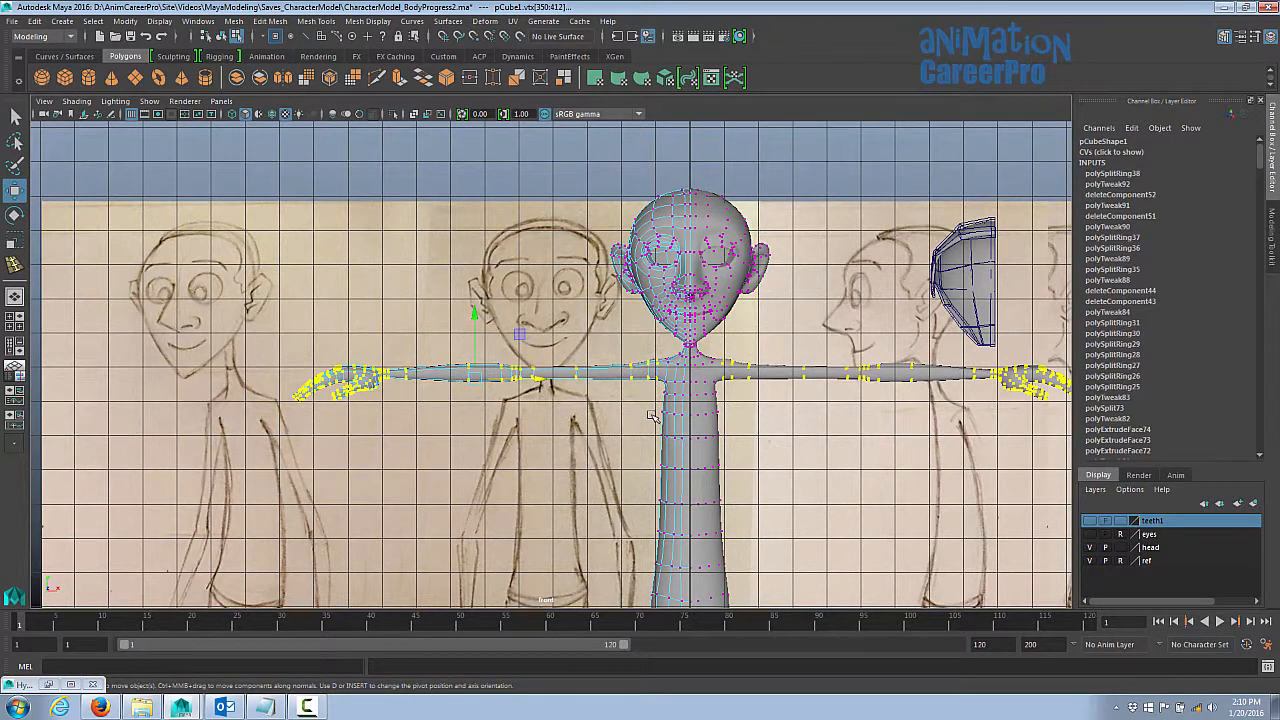
{"action": "key", "text": "Insert"}
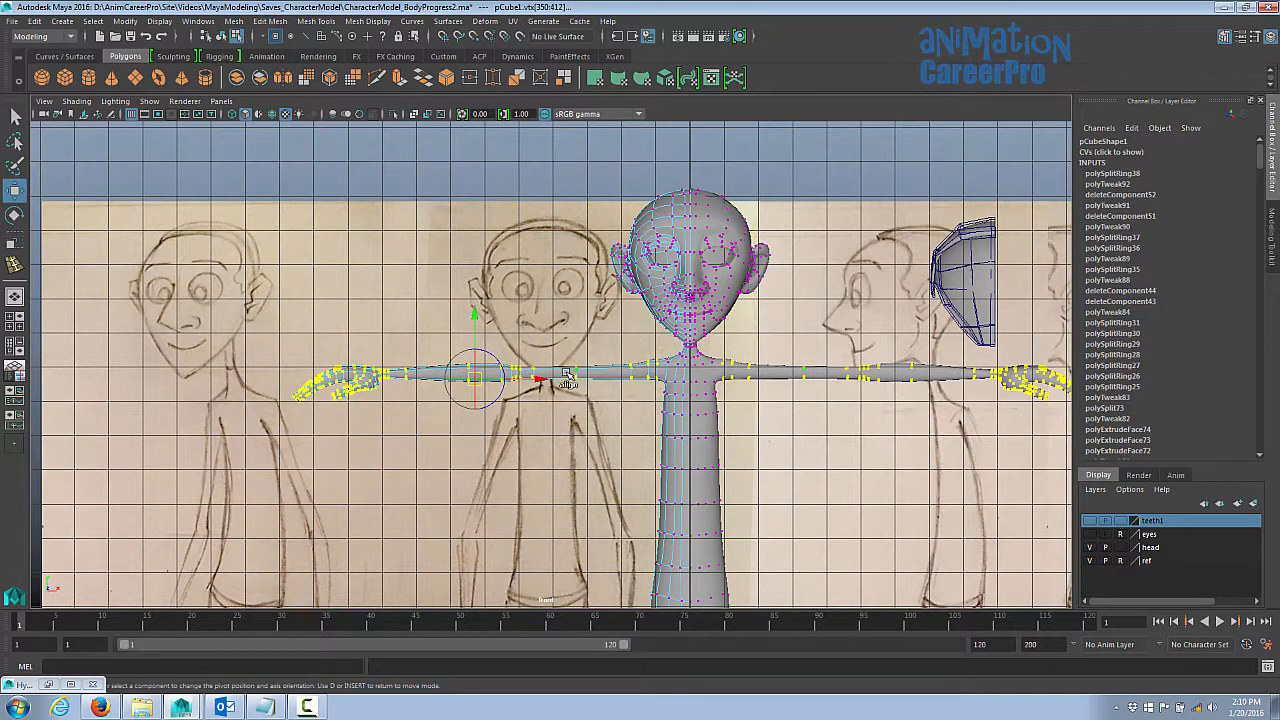
{"action": "left_click_drag", "start_coordinate": [540, 380], "coordinate": [725, 385]}
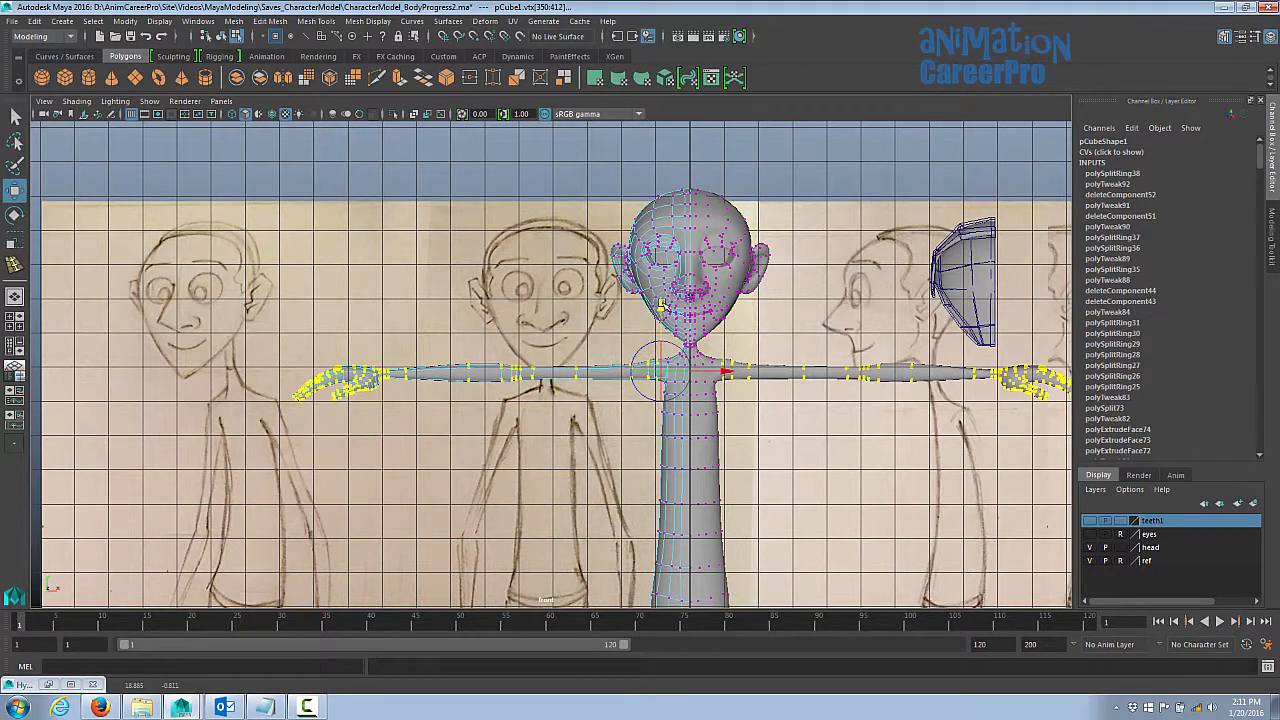
{"action": "key", "text": "Insert"}
- Rotate the arms down beside the body and check their length against the legs in the perspective view
{"action": "key", "text": "e"}
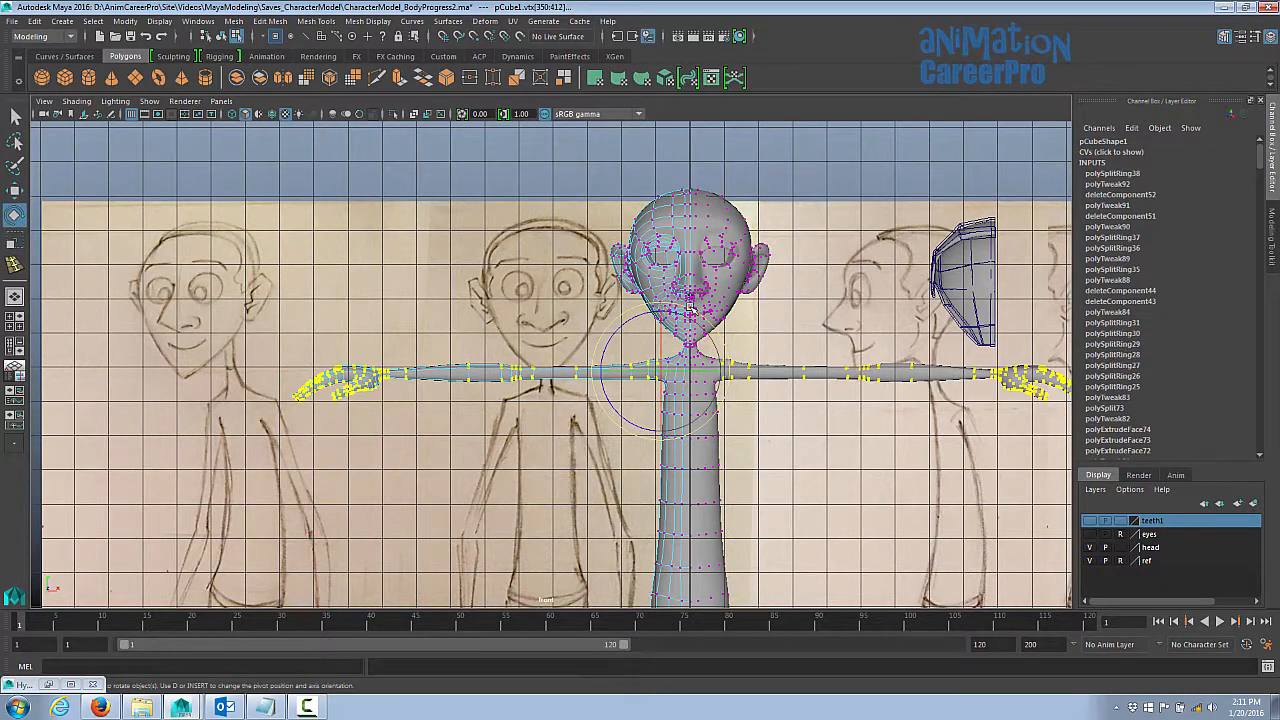
{"action": "left_click_drag", "start_coordinate": [649, 315], "coordinate": [612, 385]}
{"action": "middle_click_drag", "start_coordinate": [831, 526], "coordinate": [789, 341], "text": "alt"}
{"action": "key", "text": "space"}
{"action": "key", "text": "space"}
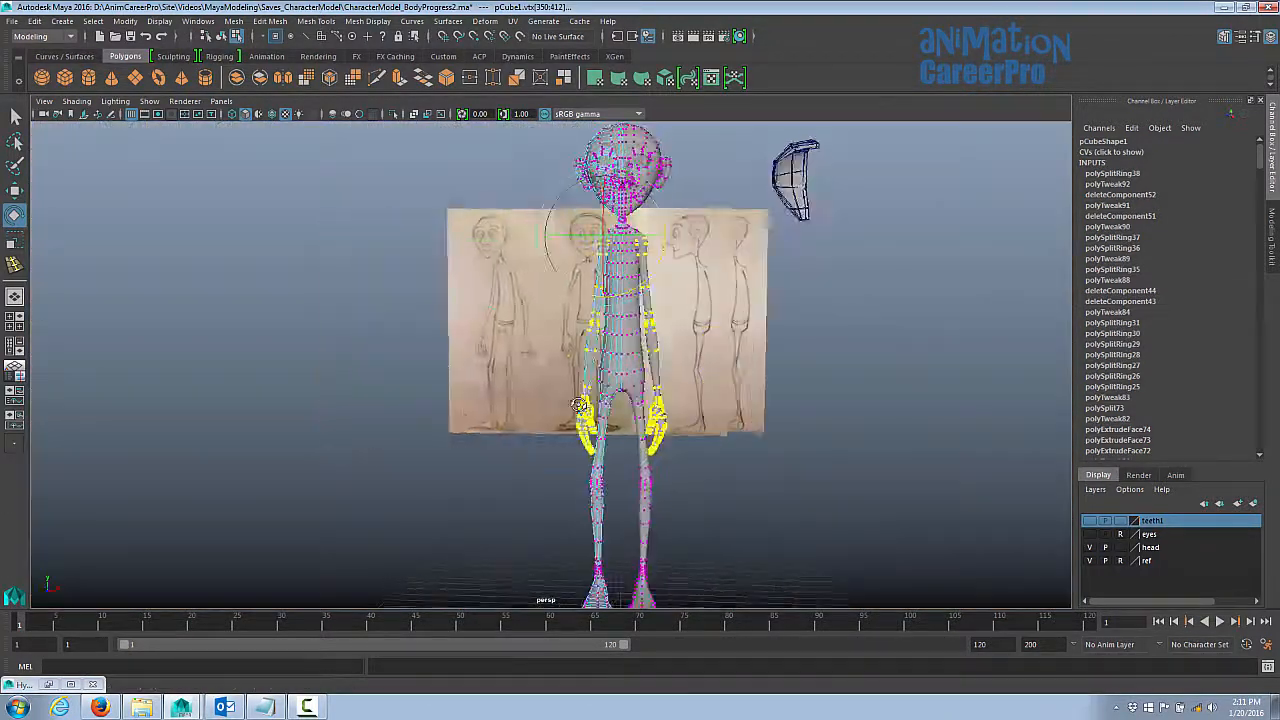
{"action": "left_click_drag", "start_coordinate": [579, 404], "coordinate": [613, 434], "text": "alt"}
- Undo the arm rotation to restore the T-pose and clear the vertex selection
{"action": "key", "text": "ctrl+z"}
{"action": "key", "text": "ctrl+z"}
{"action": "key", "text": "ctrl+z"}
{"action": "left_click", "coordinate": [563, 387]}
- Lengthen the legs in the side view by raising all vertices above mid-thigh, and also those down to just above the ankles
{"action": "key", "text": "space"}
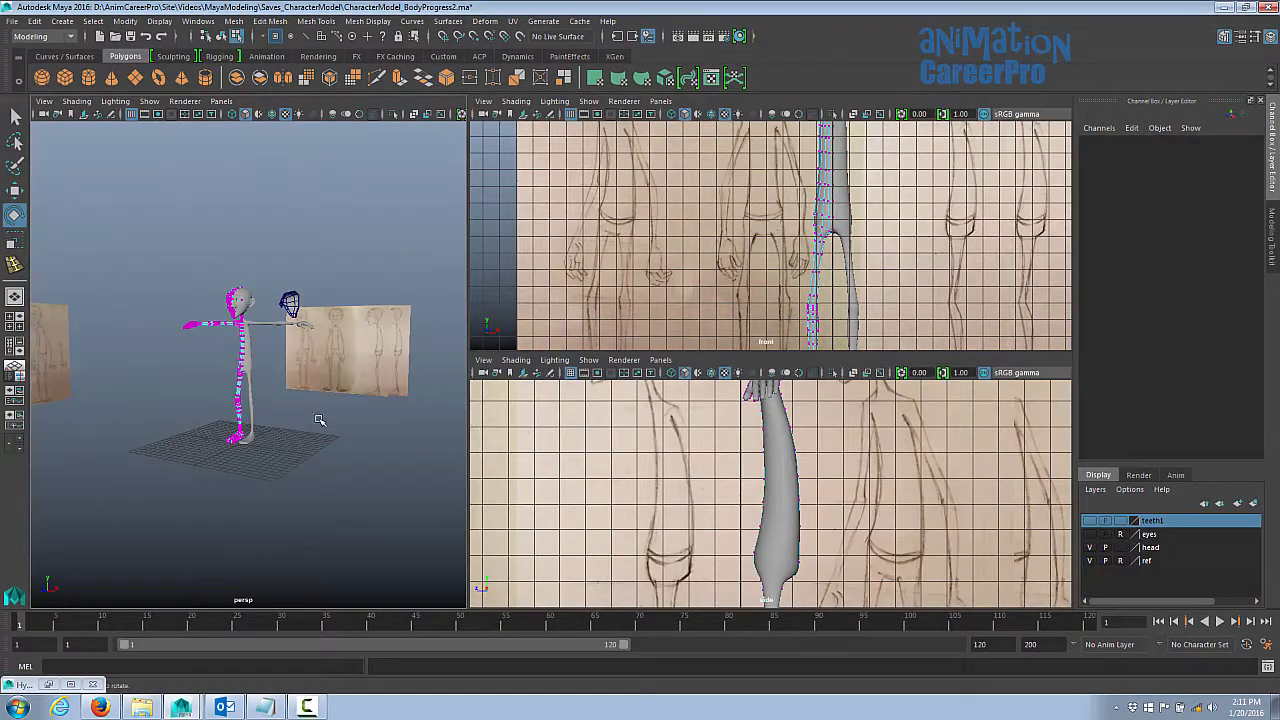
{"action": "key", "text": "space"}
{"action": "left_click_drag", "start_coordinate": [403, 126], "coordinate": [678, 397]}
{"action": "key", "text": "space"}
{"action": "key", "text": "space"}
{"action": "key", "text": "w"}
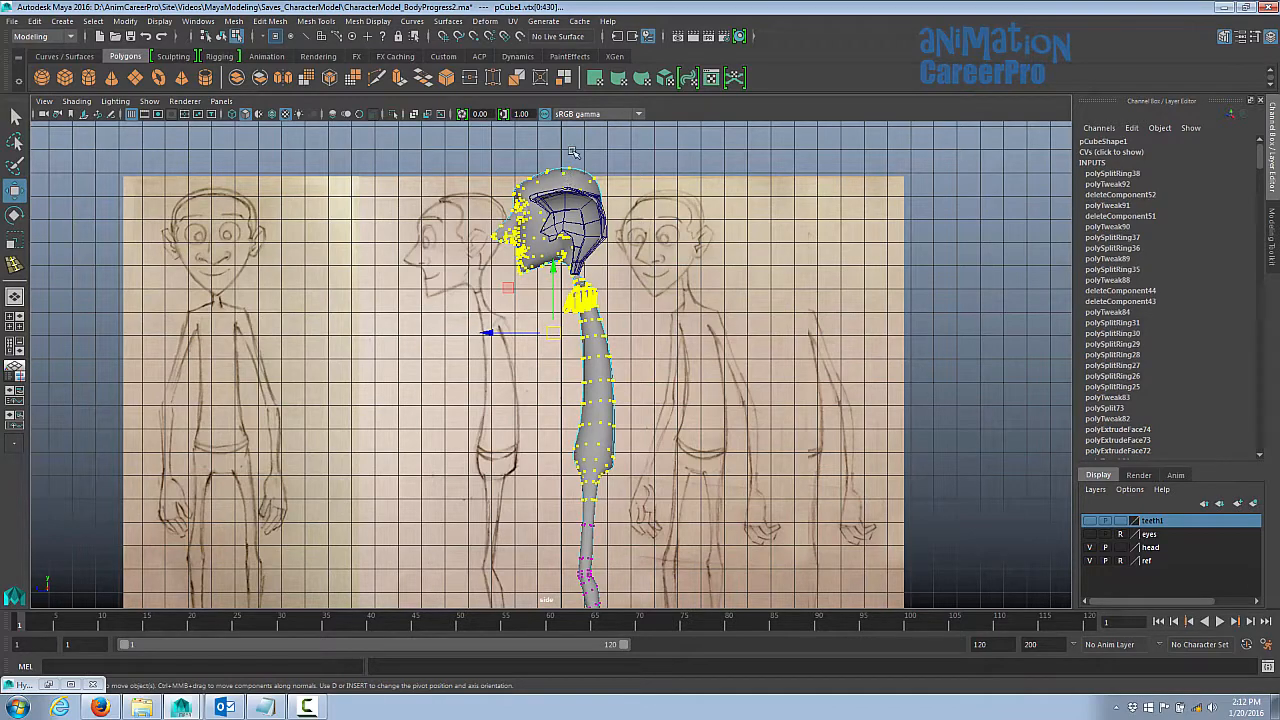
{"action": "right_click_drag", "start_coordinate": [632, 188], "coordinate": [805, 230], "text": "alt"}
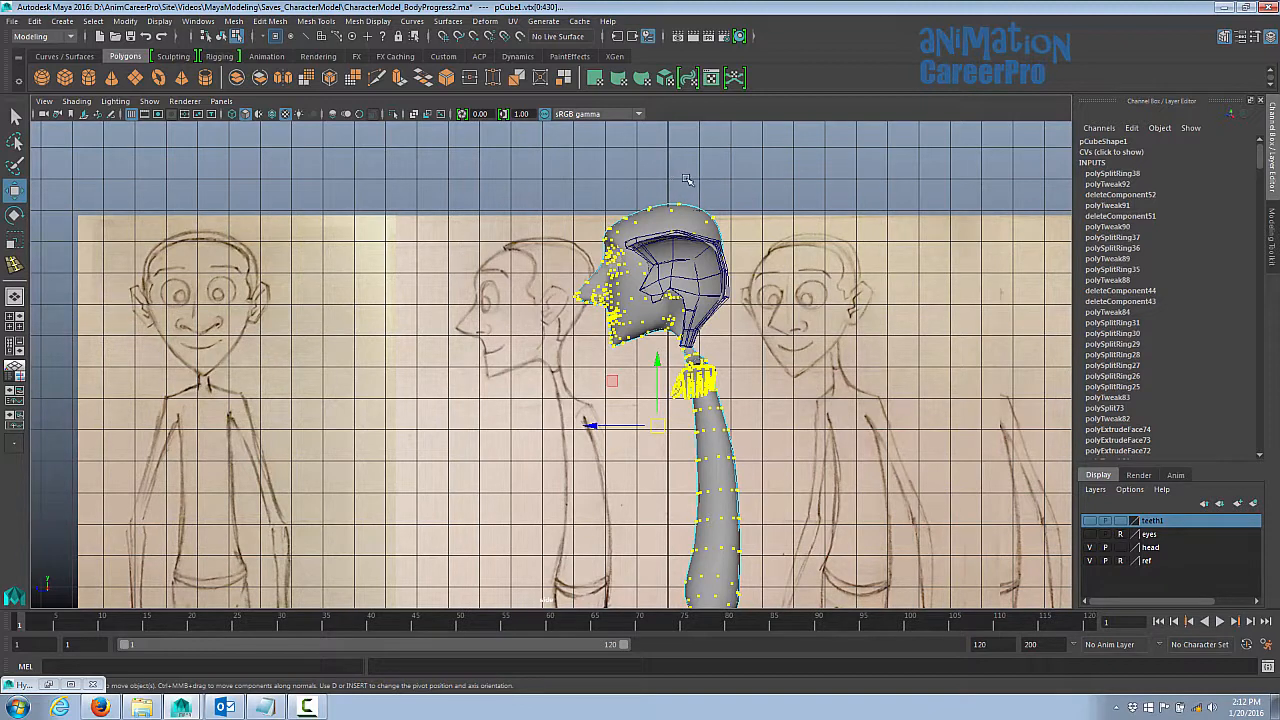
{"action": "middle_click_drag", "start_coordinate": [850, 342], "coordinate": [838, 334], "text": "alt"}
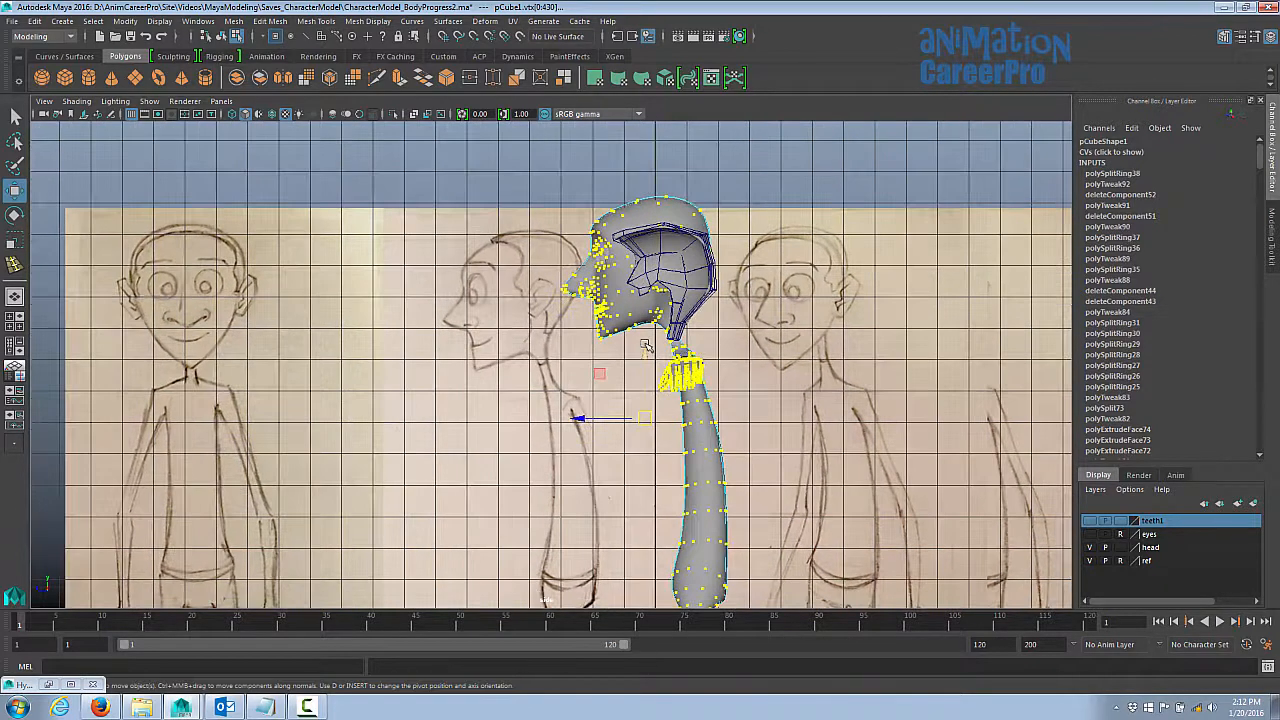
{"action": "left_click_drag", "start_coordinate": [646, 355], "coordinate": [651, 338]}
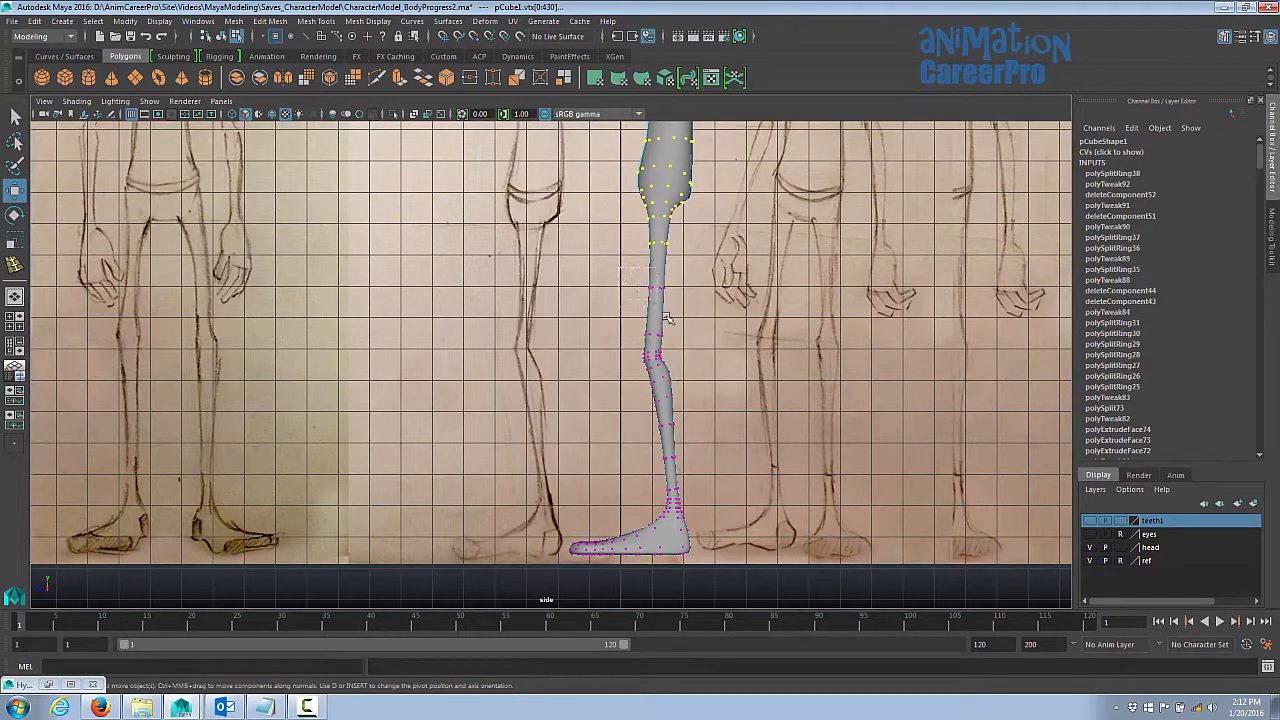
{"action": "left_click_drag", "start_coordinate": [665, 318], "coordinate": [765, 465], "text": "shift"}
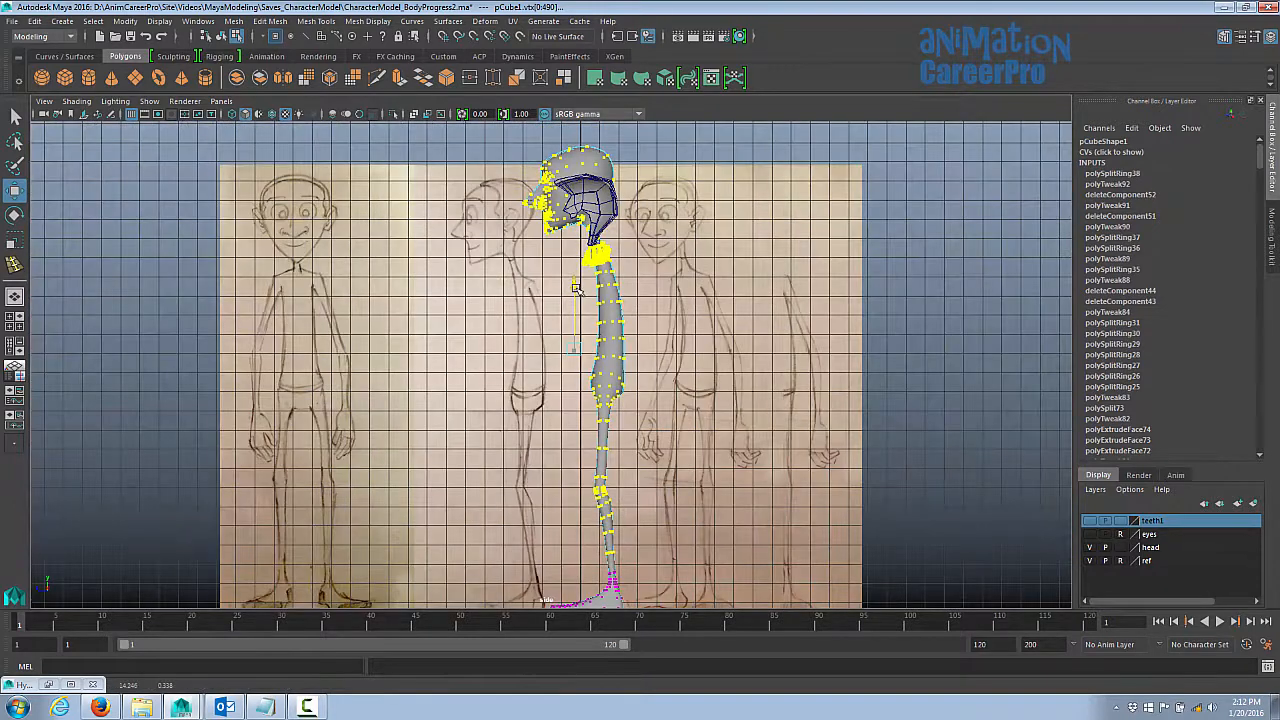
{"action": "left_click_drag", "start_coordinate": [580, 289], "coordinate": [582, 281]}
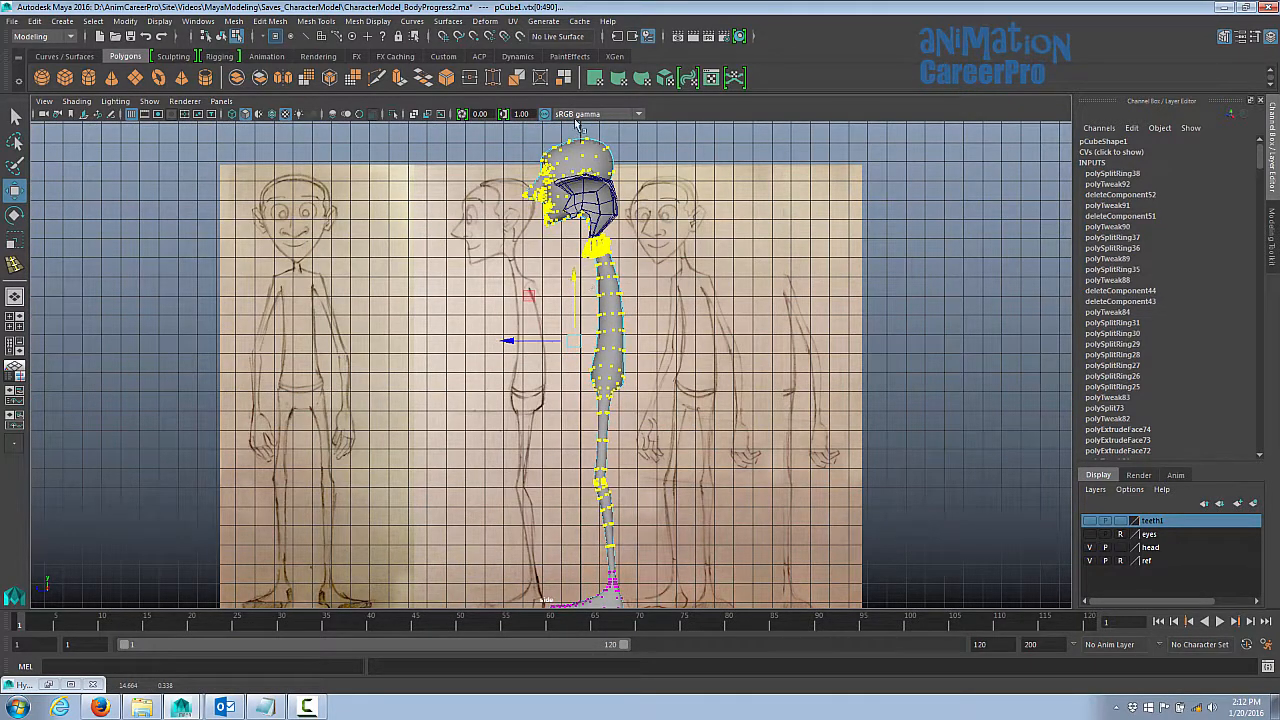
- Examine the character's new leg and body proportions from several angles in the perspective view
{"action": "middle_click_drag", "start_coordinate": [648, 366], "coordinate": [646, 258], "text": "alt"}
{"action": "right_click_drag", "start_coordinate": [646, 258], "coordinate": [1150, 285], "text": "alt"}
{"action": "key", "text": "space"}
{"action": "key", "text": "space"}
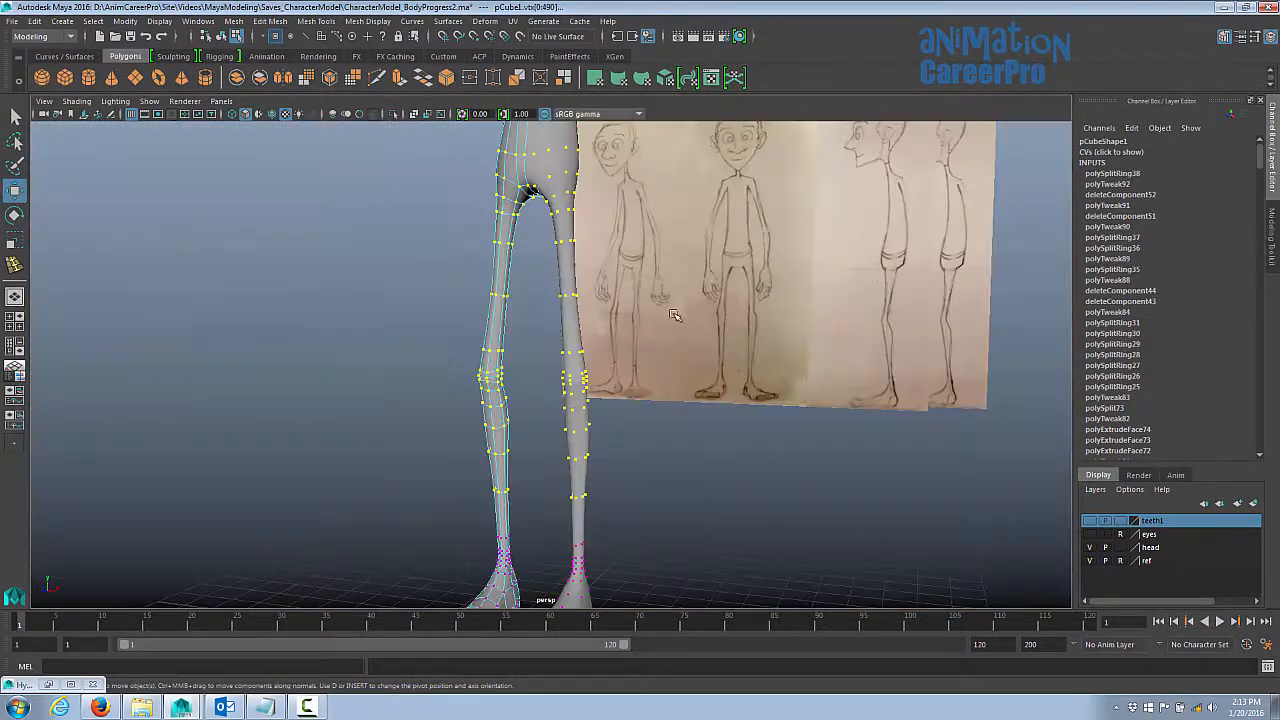
{"action": "left_click_drag", "start_coordinate": [672, 310], "coordinate": [757, 309], "text": "alt"}
{"action": "middle_click_drag", "start_coordinate": [450, 399], "coordinate": [444, 402], "text": "alt"}
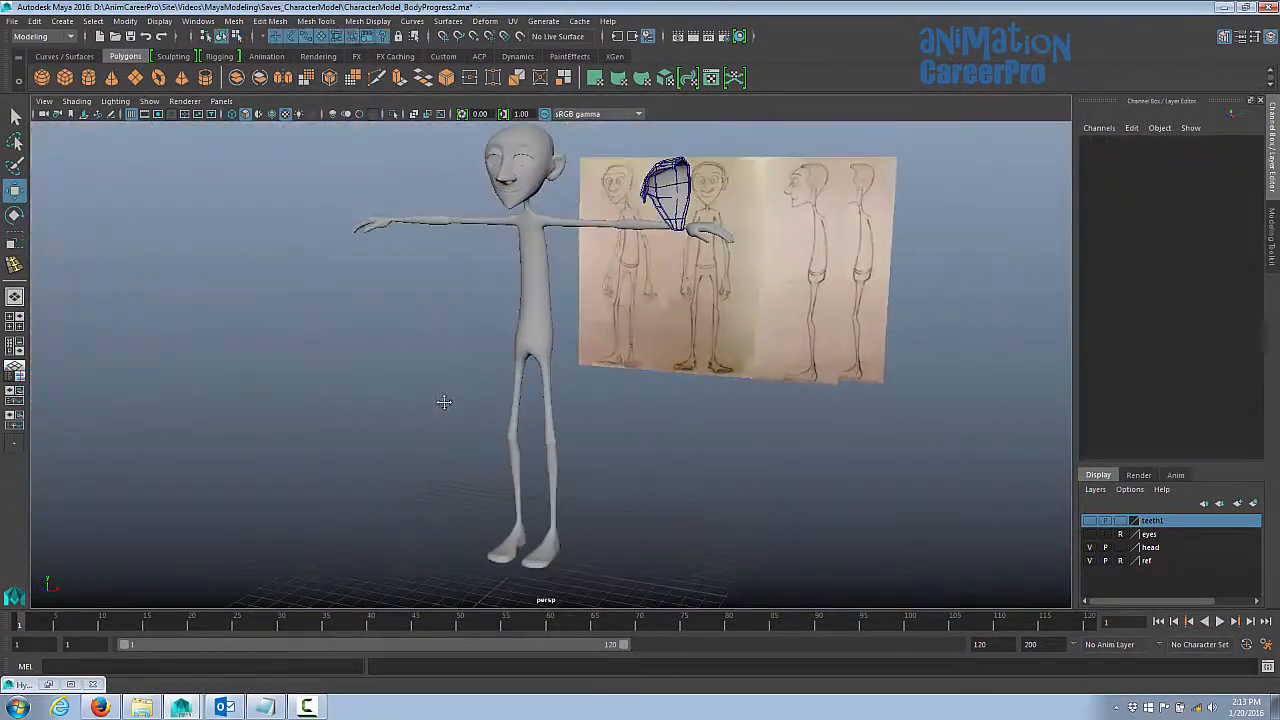
{"action": "right_click_drag", "start_coordinate": [444, 402], "coordinate": [410, 403], "text": "alt"}
{"action": "mouse_move", "coordinate": [410, 403]}
{"action": "left_mouse_down", "text": "alt"}
{"action": "mouse_move", "coordinate": [497, 406]}
{"action": "mouse_move", "coordinate": [414, 403]}
{"action": "left_mouse_up", "text": "alt"}
{"action": "right_click_drag", "start_coordinate": [420, 403], "coordinate": [476, 403], "text": "alt"}
{"action": "mouse_move", "coordinate": [476, 403]}
{"action": "left_mouse_down", "text": "alt"}
{"action": "mouse_move", "coordinate": [434, 403]}
{"action": "mouse_move", "coordinate": [471, 401]}
{"action": "left_mouse_up", "text": "alt"}
{"action": "left_click_drag", "start_coordinate": [571, 292], "coordinate": [630, 205], "text": "alt"}
- Centre the hair mesh on the character by setting its Translate X to 0
{"action": "left_click", "coordinate": [668, 222]}
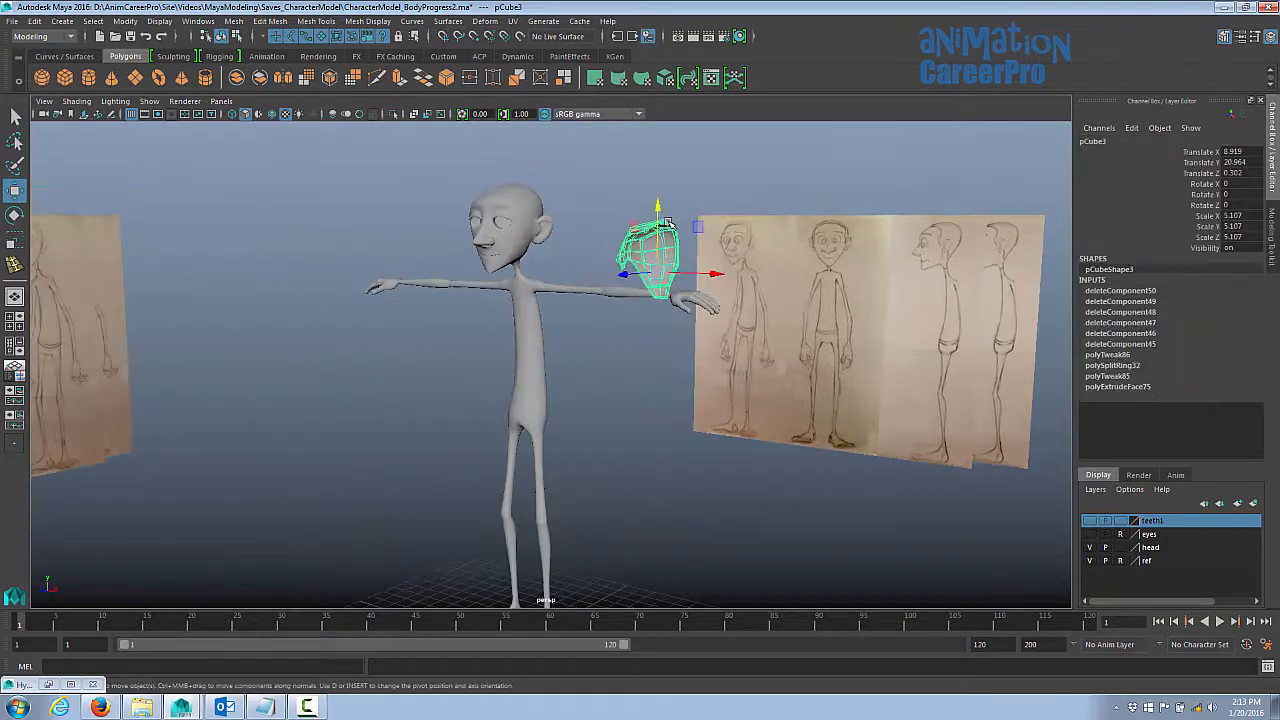
{"action": "left_click", "coordinate": [1240, 151]}
{"action": "type", "text": "0"}
{"action": "key", "text": "Return"}
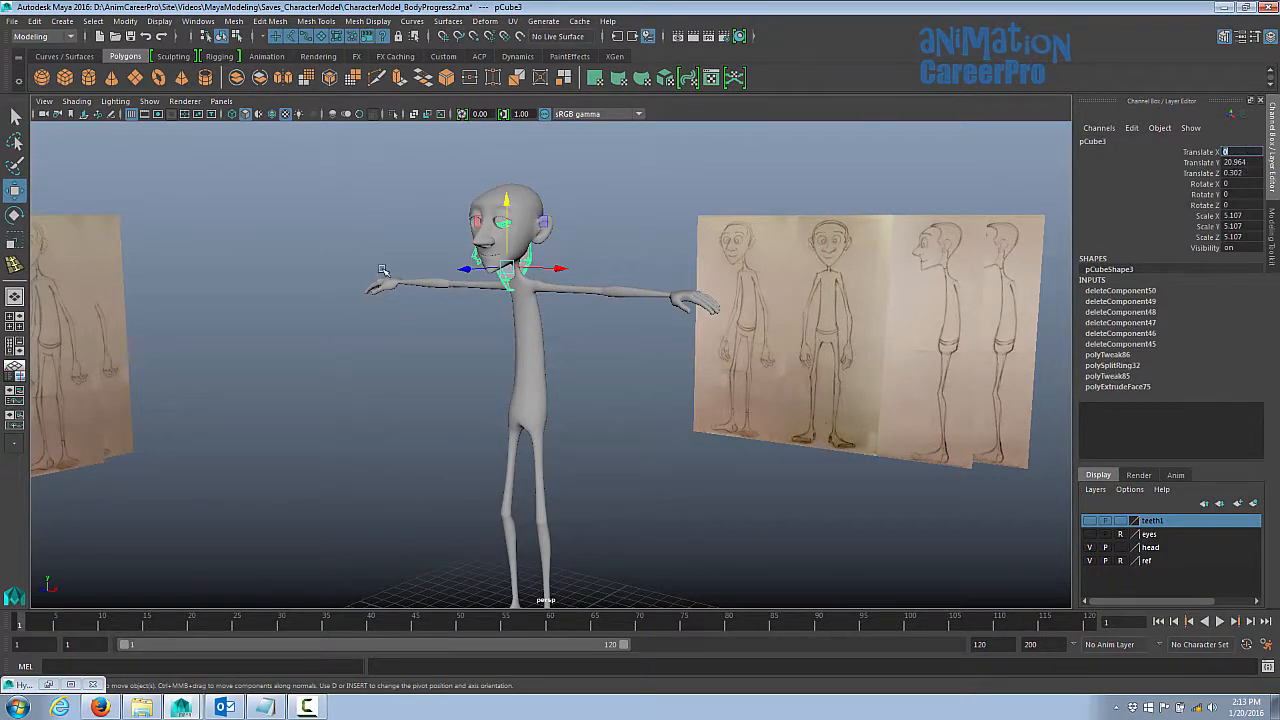
- Raise the hair mesh onto the top of the head, to a Translate Y of about 22.97
{"action": "left_click_drag", "start_coordinate": [384, 271], "coordinate": [765, 301], "text": "alt"}
{"action": "right_click_drag", "start_coordinate": [765, 301], "coordinate": [991, 443], "text": "alt"}
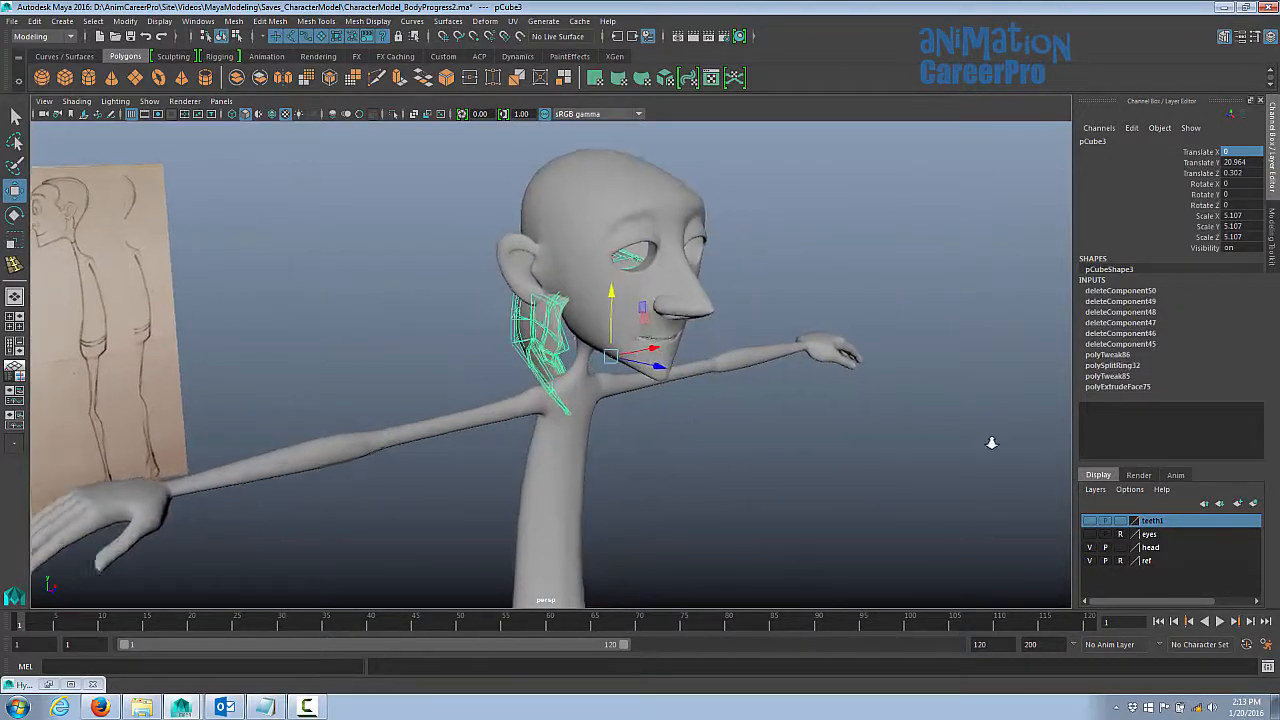
{"action": "left_click_drag", "start_coordinate": [612, 300], "coordinate": [612, 85]}
{"action": "right_click_drag", "start_coordinate": [612, 85], "coordinate": [622, 307], "text": "alt"}
{"action": "left_click_drag", "start_coordinate": [525, 313], "coordinate": [657, 349], "text": "alt"}
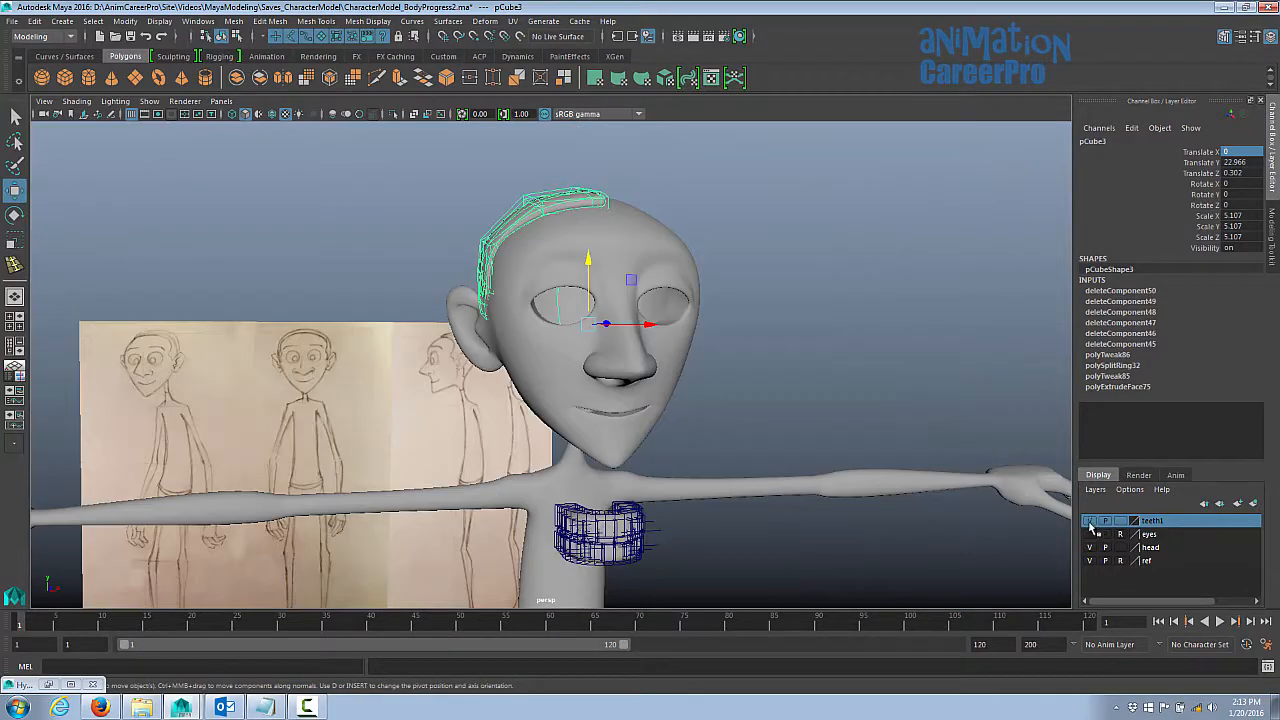
- Select the teeth group in the Hypergraph Hierarchy and raise it from the chest to the mouth
{"action": "left_click", "coordinate": [48, 684]}
{"action": "left_click", "coordinate": [830, 289]}
{"action": "left_click", "coordinate": [1113, 80]}
{"action": "left_click_drag", "start_coordinate": [613, 478], "coordinate": [627, 370]}
{"action": "key", "text": "space"}
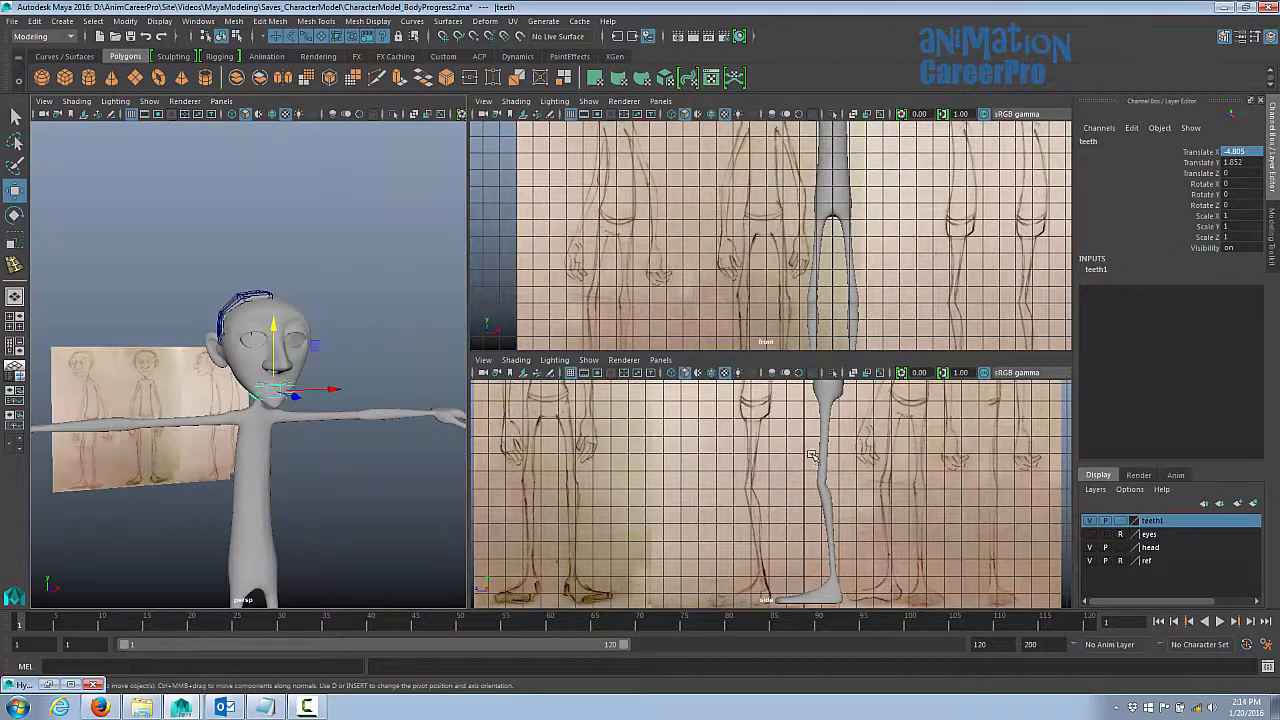
- Fine-tune the teeth's height inside the mouth using a wireframe side view, and clear the selection
{"action": "key", "text": "f"}
{"action": "key", "text": "space"}
{"action": "key", "text": "4"}
{"action": "right_click_drag", "start_coordinate": [814, 354], "coordinate": [855, 370], "text": "alt"}
{"action": "left_click_drag", "start_coordinate": [628, 371], "coordinate": [623, 300]}
{"action": "left_click", "coordinate": [343, 363]}
{"action": "key", "text": "space"}
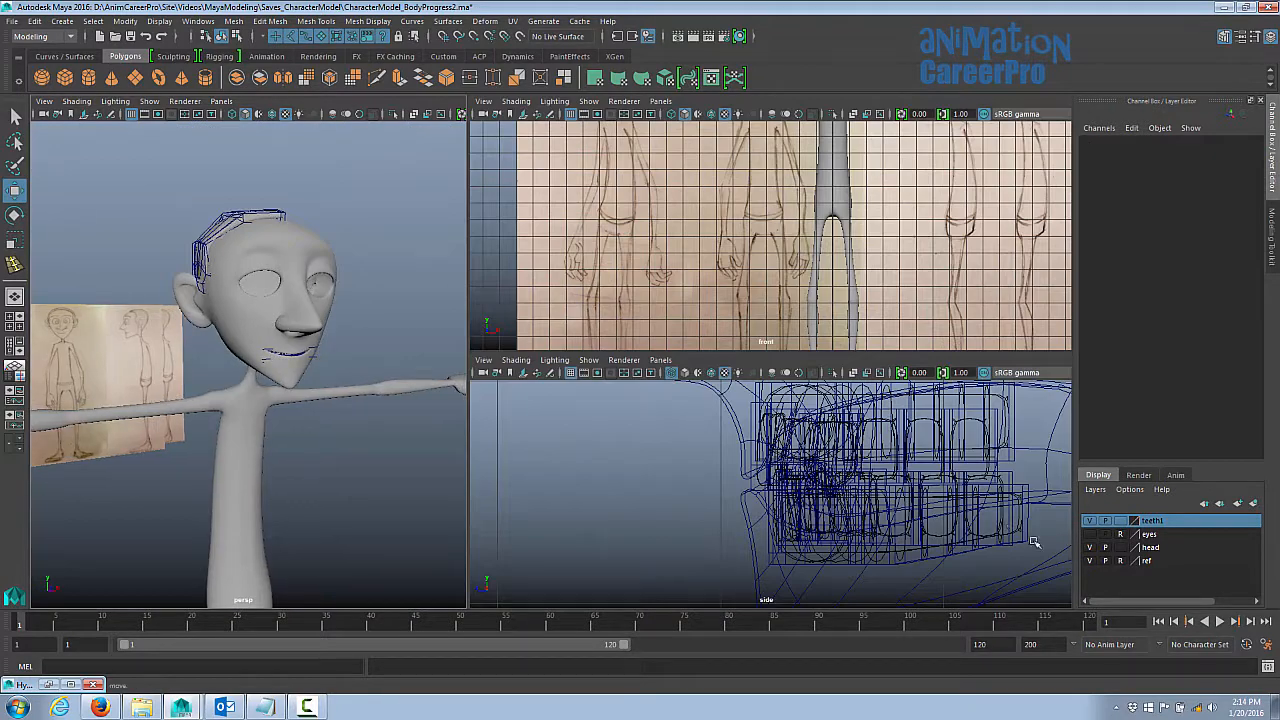
- Make the eyes layer visible and select both eye groups, L_Eye_Group and R_Eye_Group1, in the Hypergraph Hierarchy
{"action": "left_click", "coordinate": [1090, 536]}
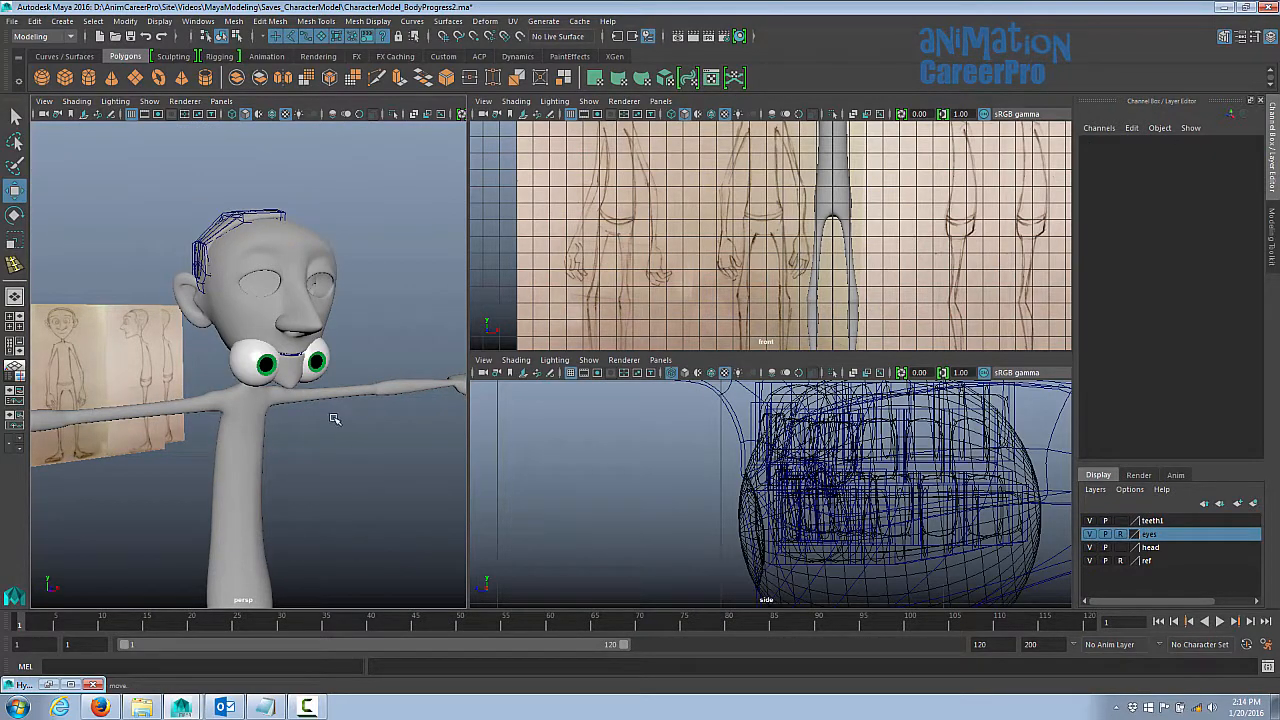
{"action": "left_click", "coordinate": [48, 685]}
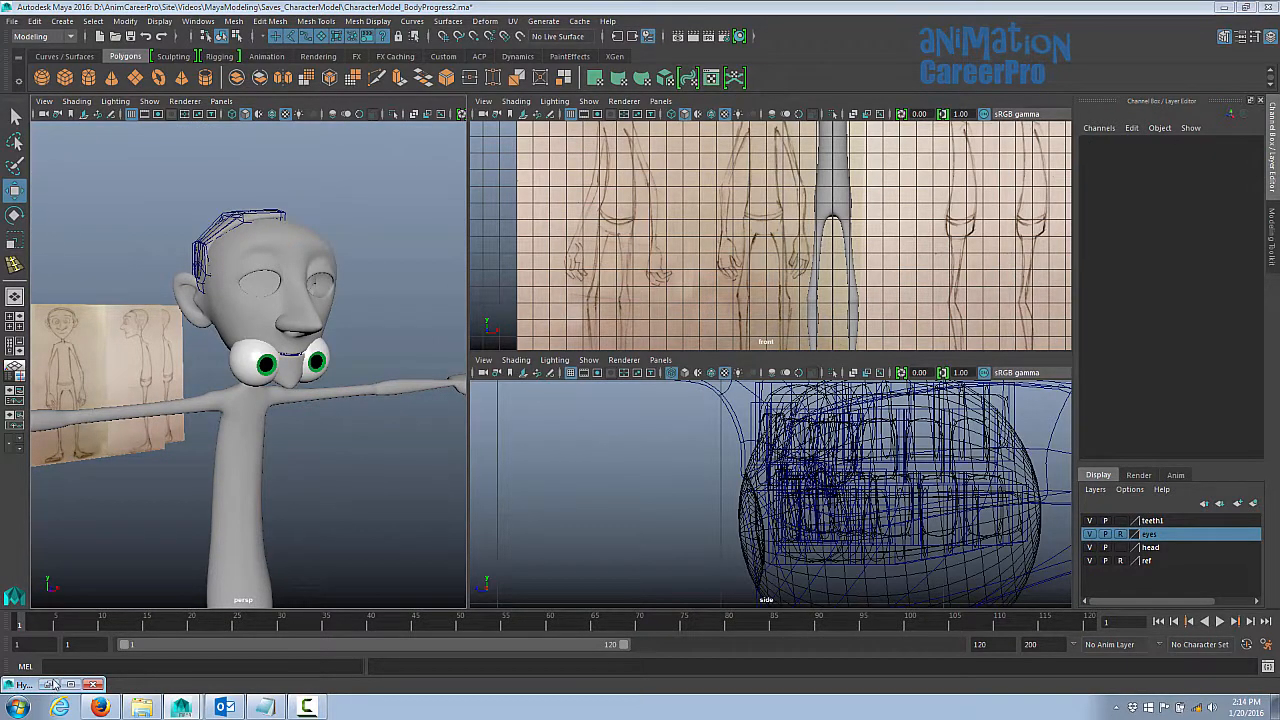
{"action": "middle_click_drag", "start_coordinate": [856, 435], "coordinate": [1148, 451], "text": "alt"}
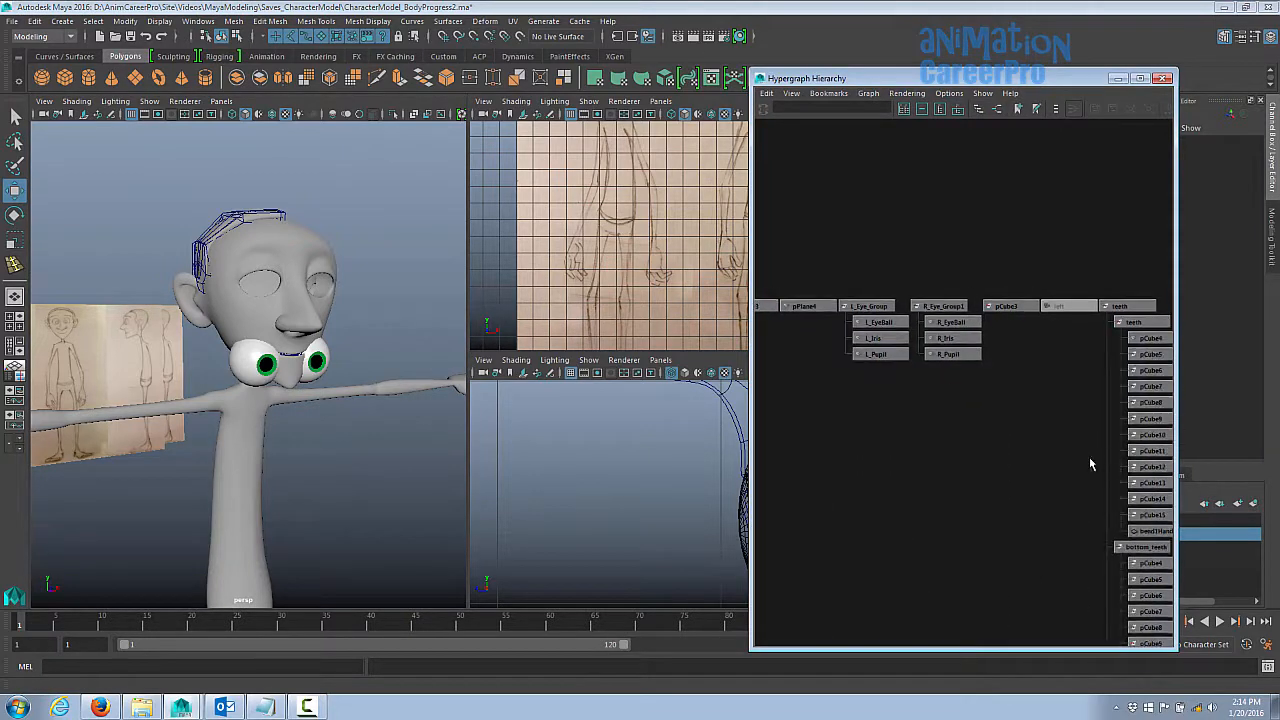
{"action": "middle_click_drag", "start_coordinate": [1004, 441], "coordinate": [1062, 444], "text": "alt"}
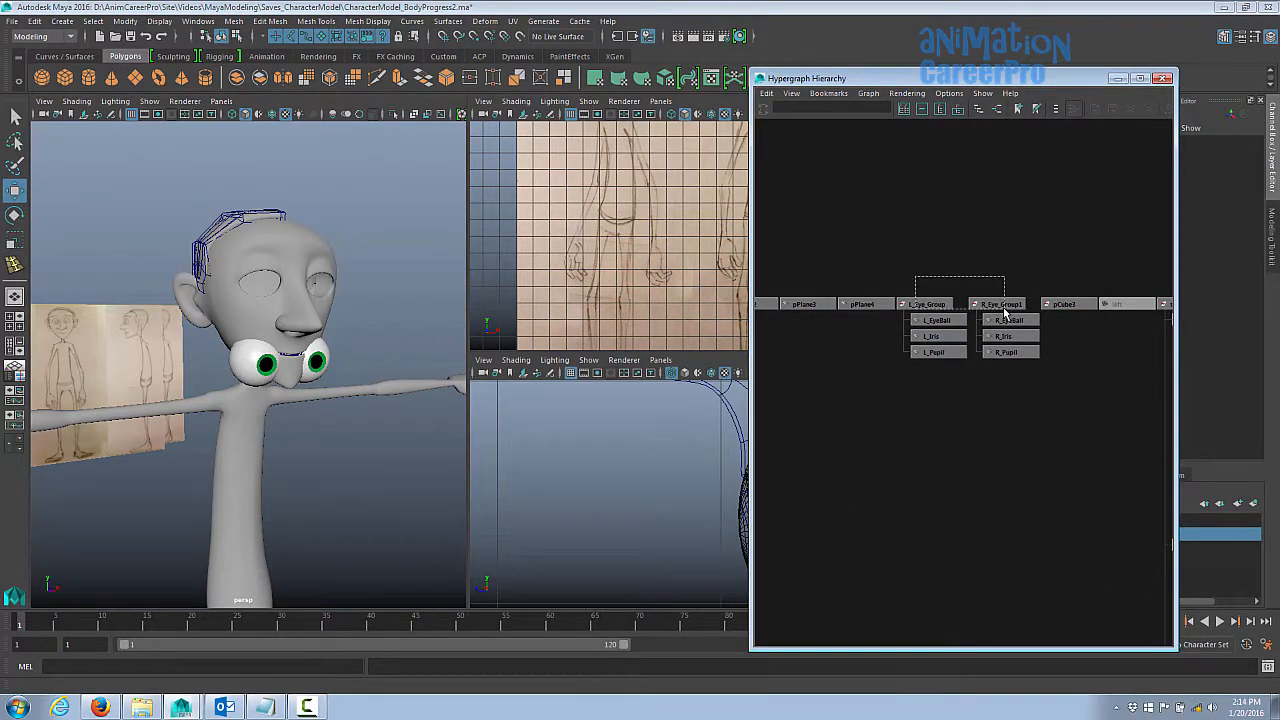
{"action": "left_click_drag", "start_coordinate": [1004, 310], "coordinate": [1005, 311]}
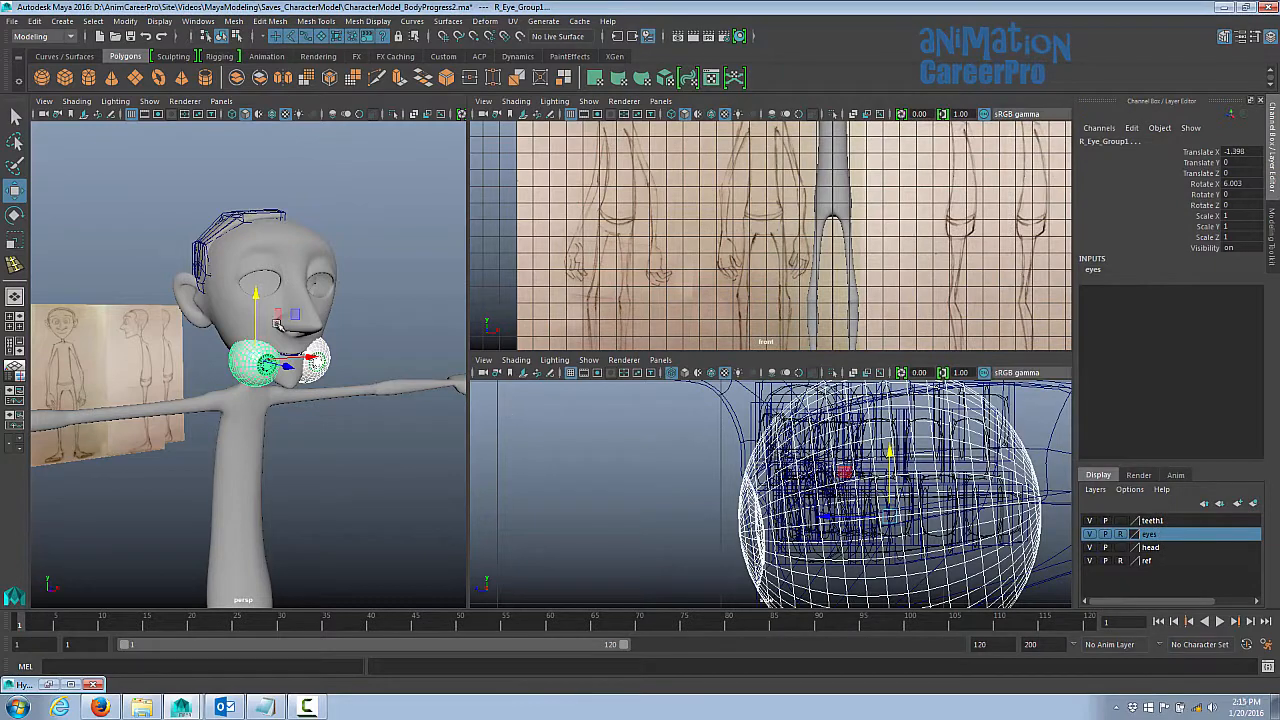
- Raise both eye groups into the eye sockets, to a Translate Y of about 1.97
{"action": "left_click_drag", "start_coordinate": [257, 300], "coordinate": [298, 225]}
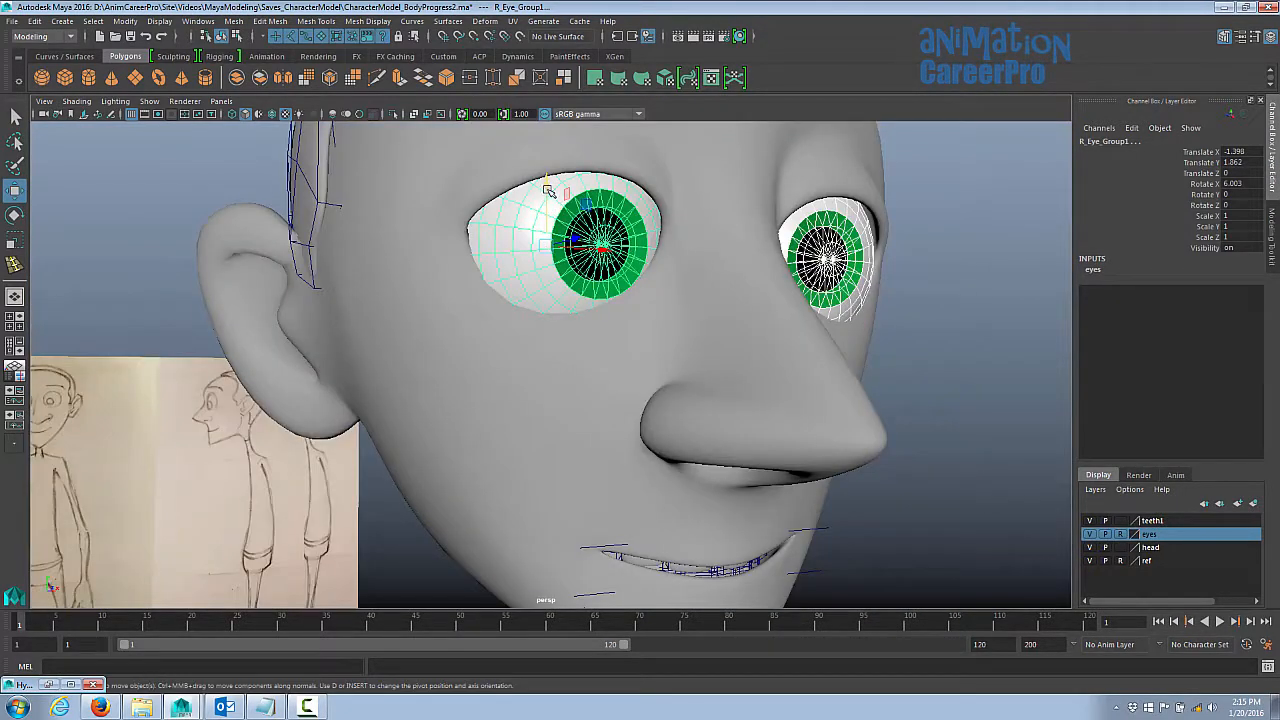
{"action": "left_click_drag", "start_coordinate": [550, 191], "coordinate": [555, 165]}
{"action": "scroll", "coordinate": [555, 165], "scroll_direction": "down", "scroll_amount": 3}
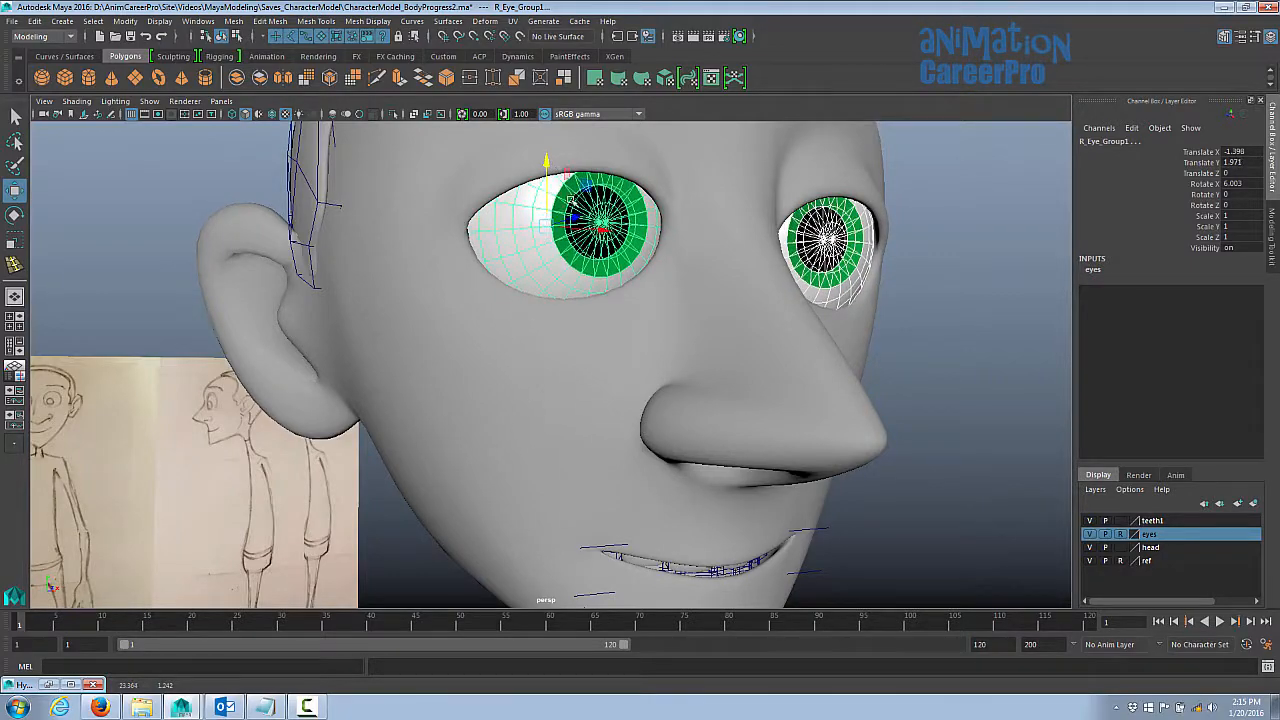
- Examine the edge flow of the forehead, face and neck with the wireframe shown on the model
{"action": "mouse_move", "coordinate": [673, 351]}
{"action": "left_mouse_down", "text": "alt"}
{"action": "mouse_move", "coordinate": [654, 397]}
{"action": "mouse_move", "coordinate": [670, 390]}
{"action": "left_mouse_up", "text": "alt"}
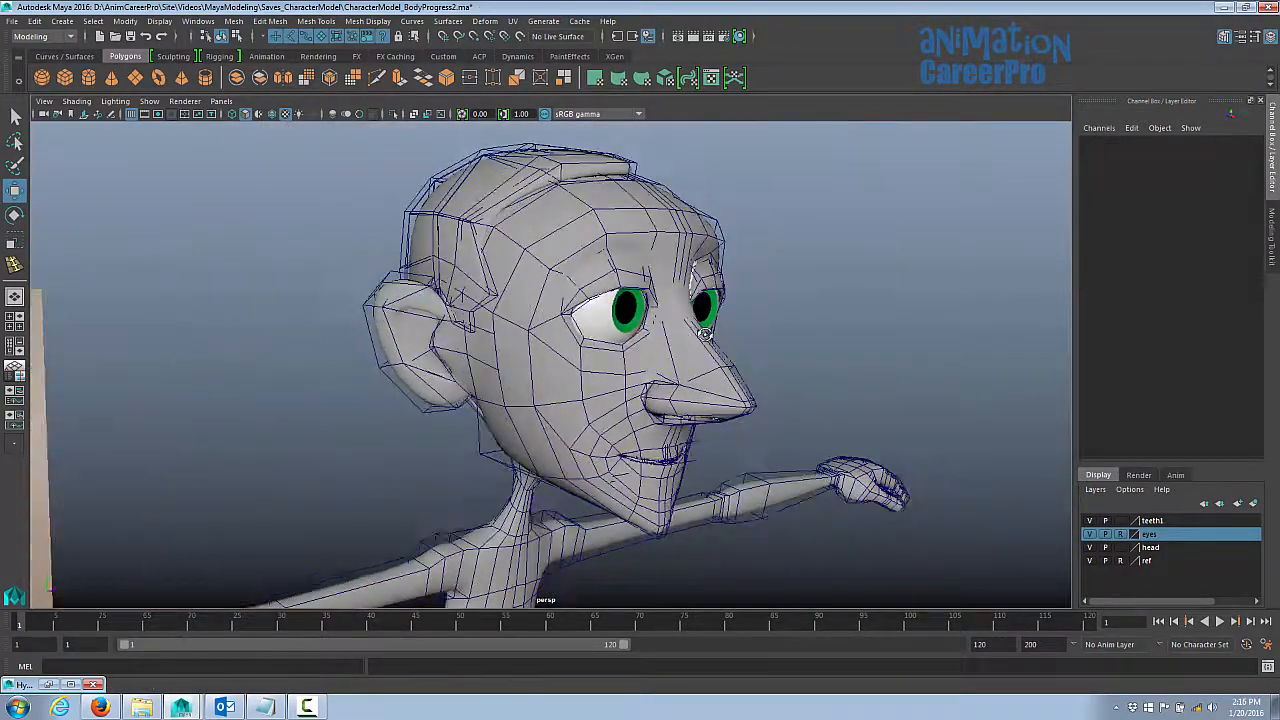
{"action": "left_click_drag", "start_coordinate": [705, 333], "coordinate": [734, 377], "text": "alt"}
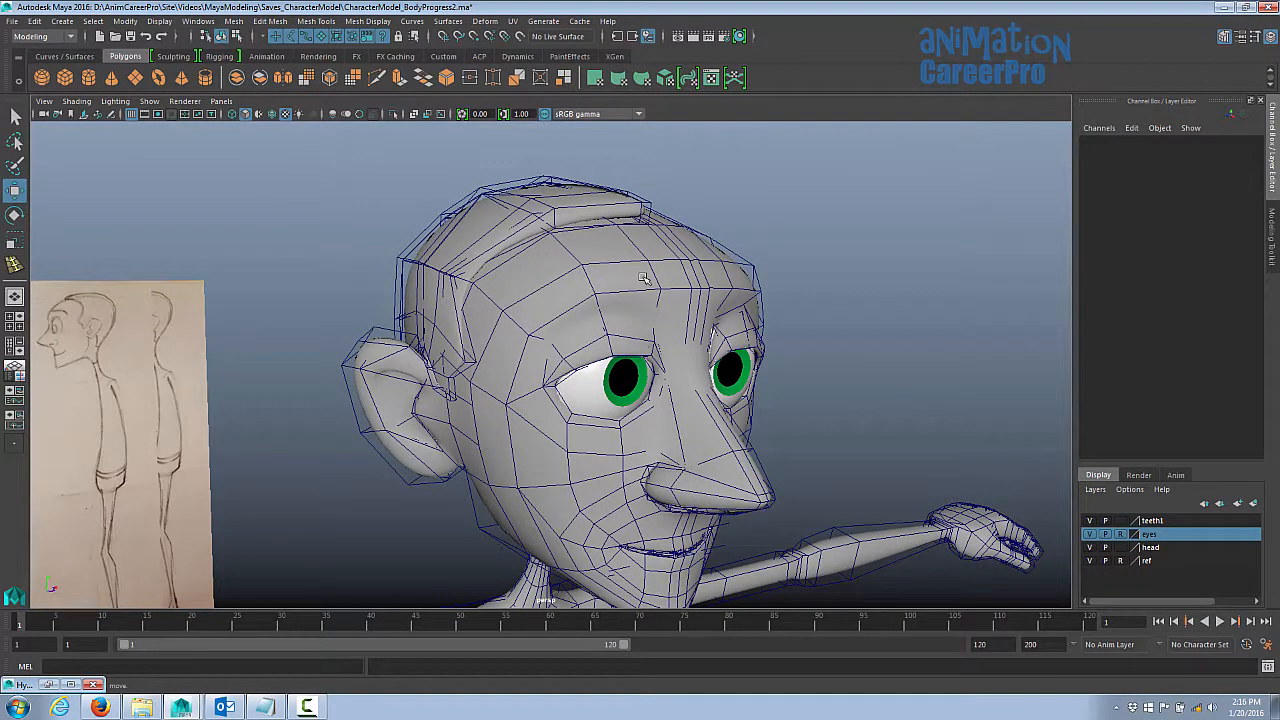
{"action": "left_click_drag", "start_coordinate": [643, 278], "coordinate": [603, 270], "text": "alt"}
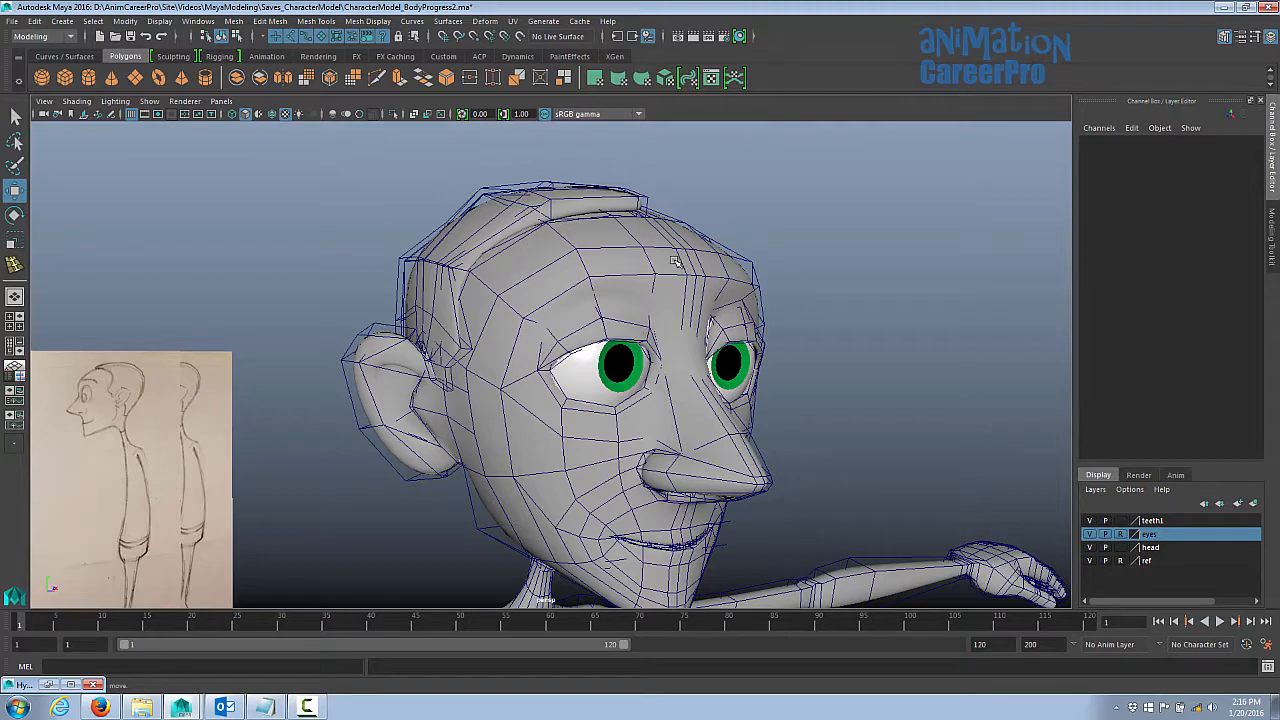
{"action": "left_click_drag", "start_coordinate": [757, 357], "coordinate": [778, 312], "text": "alt"}
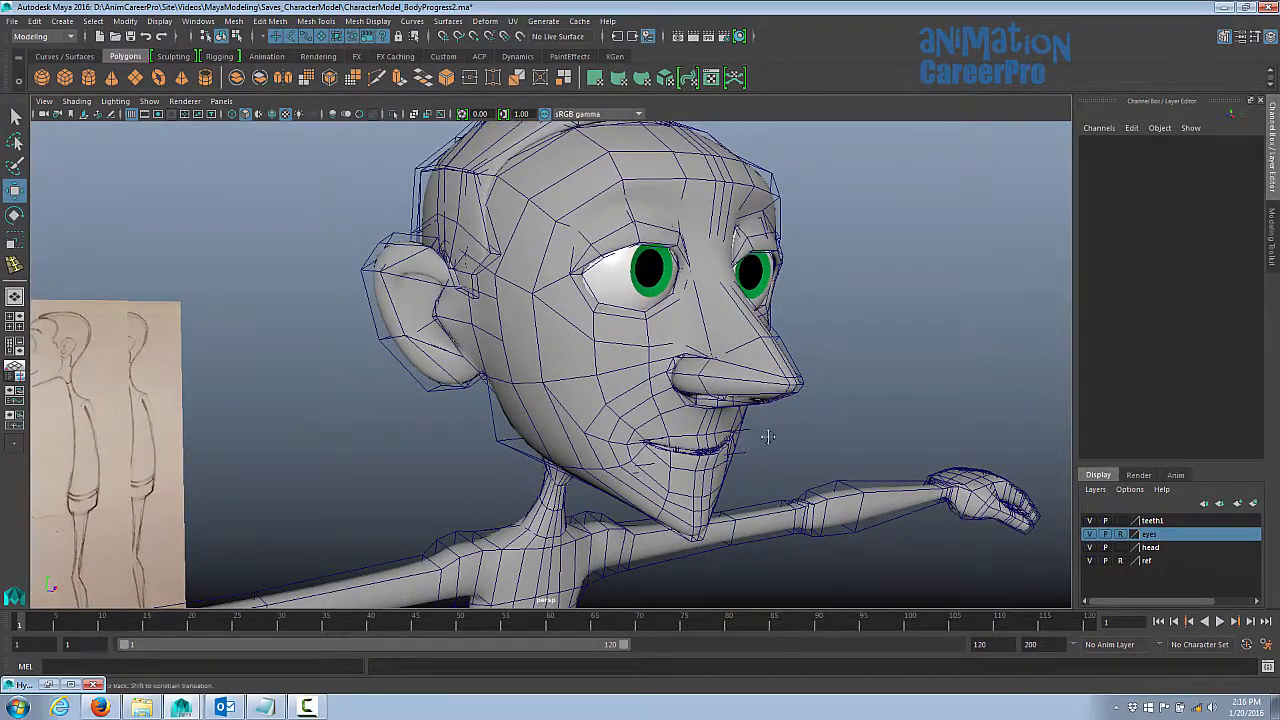
{"action": "middle_click_drag", "start_coordinate": [767, 436], "coordinate": [813, 386], "text": "alt"}
{"action": "left_click_drag", "start_coordinate": [686, 320], "coordinate": [658, 243], "text": "alt"}
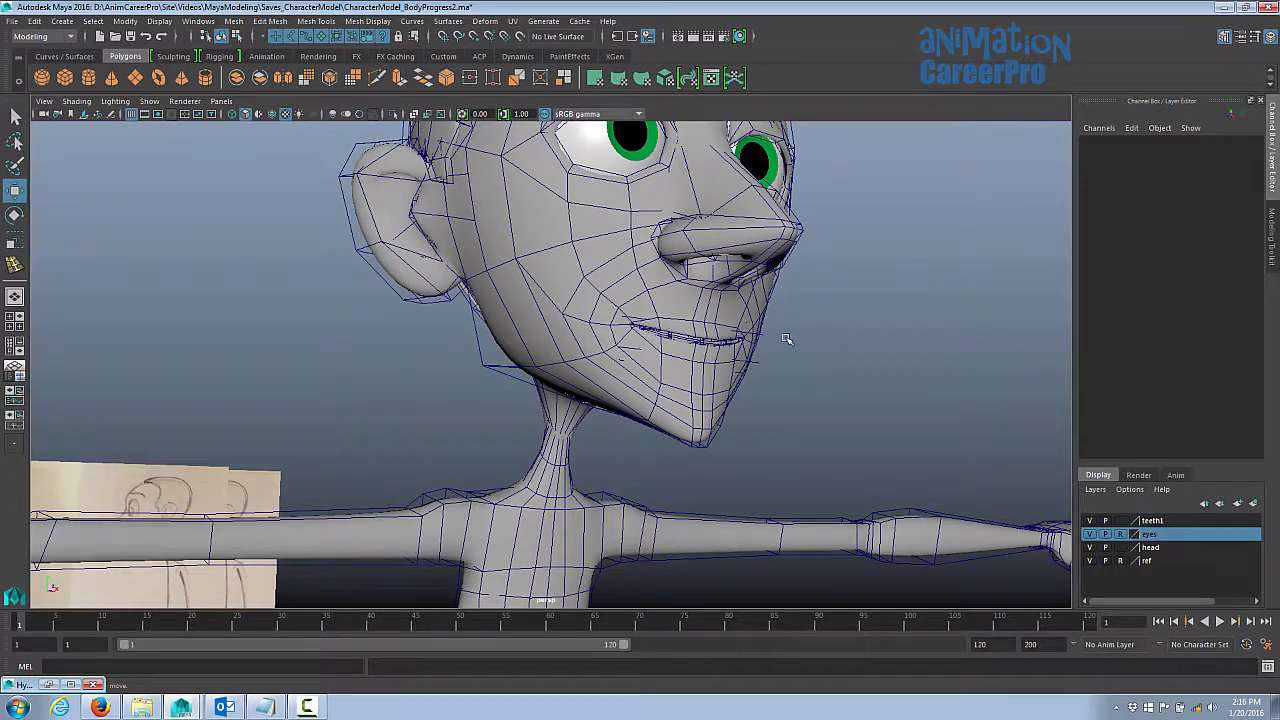
{"action": "left_click_drag", "start_coordinate": [787, 339], "coordinate": [632, 341], "text": "alt"}
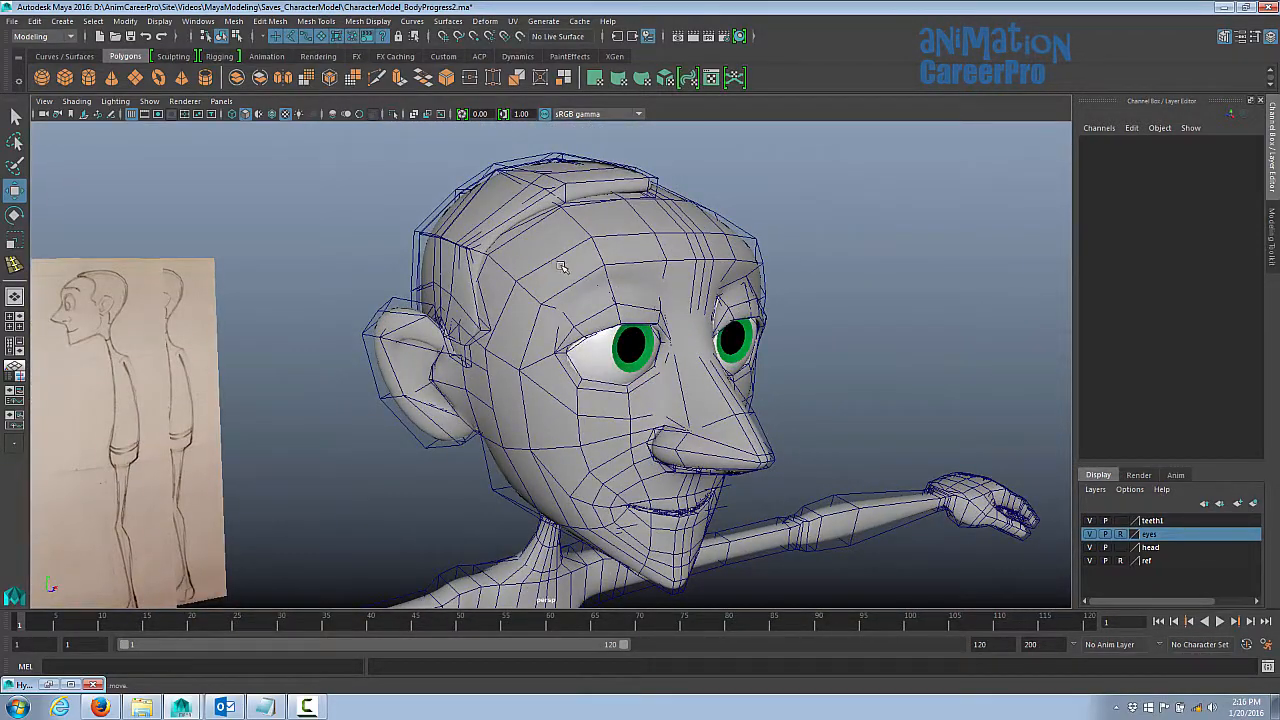
- Insert two edge loops running down the forehead to the upper eyelid
{"action": "left_click_drag", "start_coordinate": [561, 266], "coordinate": [668, 276], "text": "alt"}
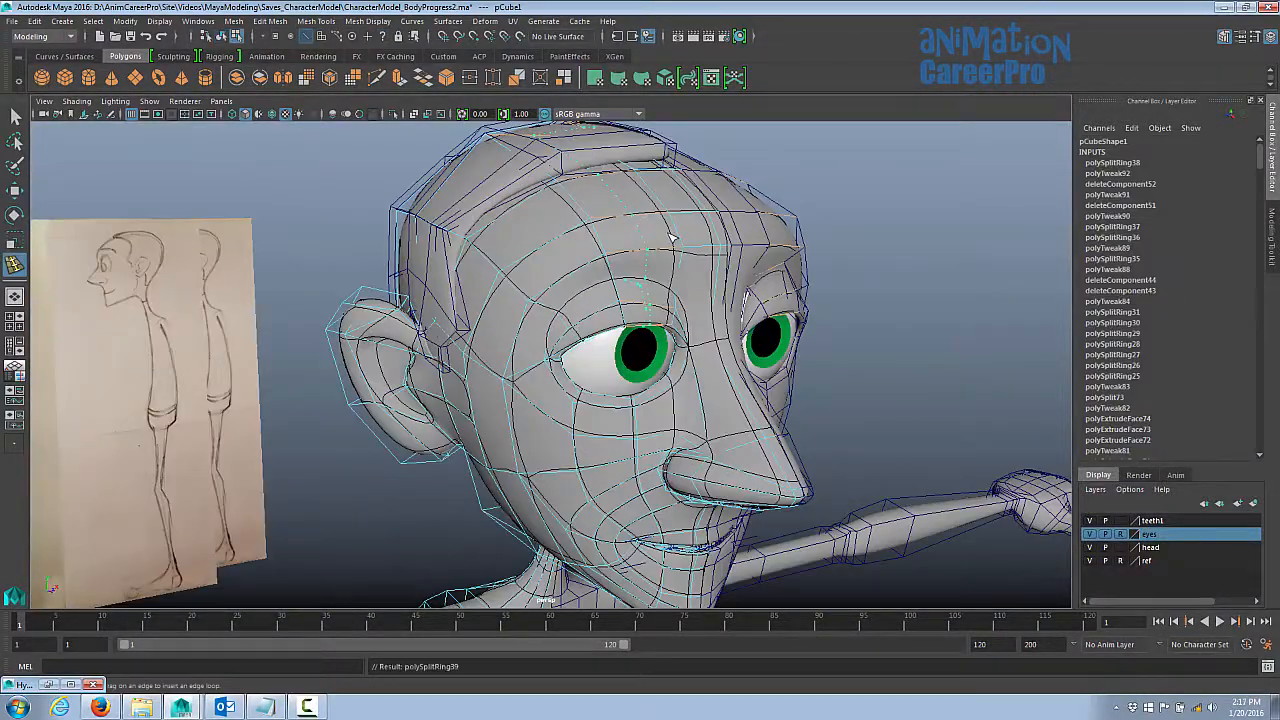
{"action": "left_click_drag", "start_coordinate": [672, 238], "coordinate": [572, 230], "text": "alt"}
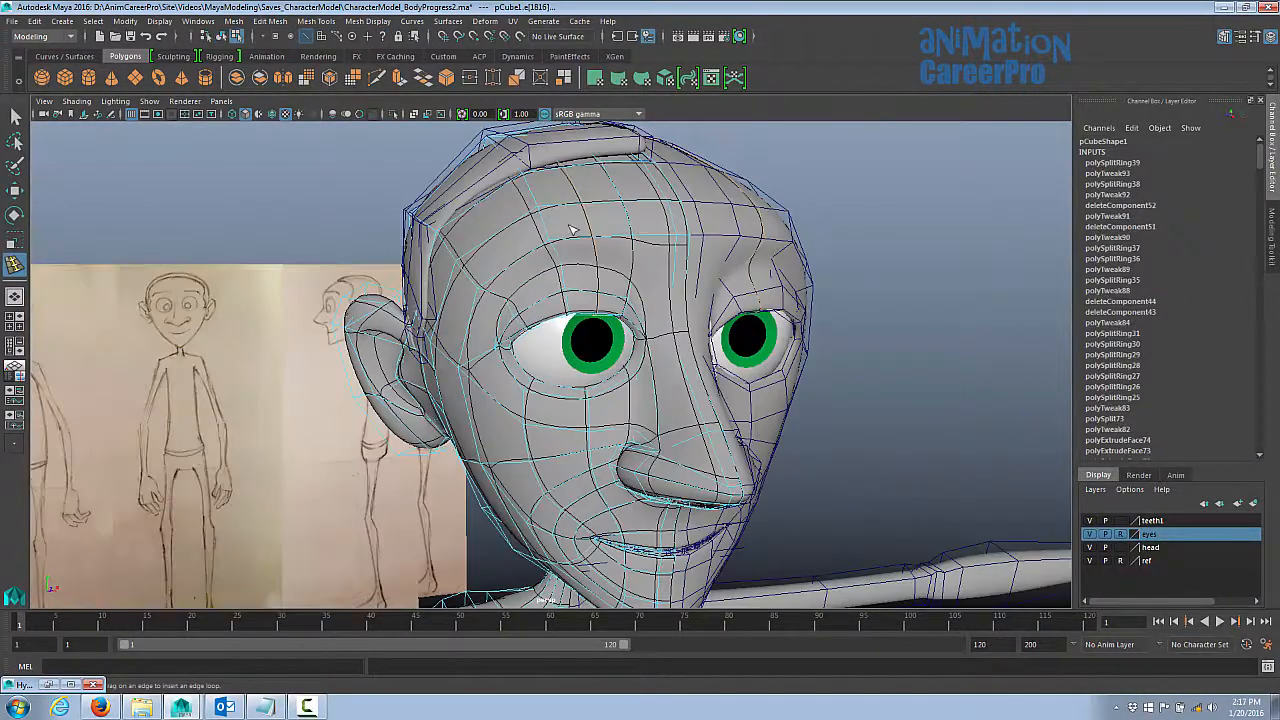
{"action": "left_click", "coordinate": [501, 241]}
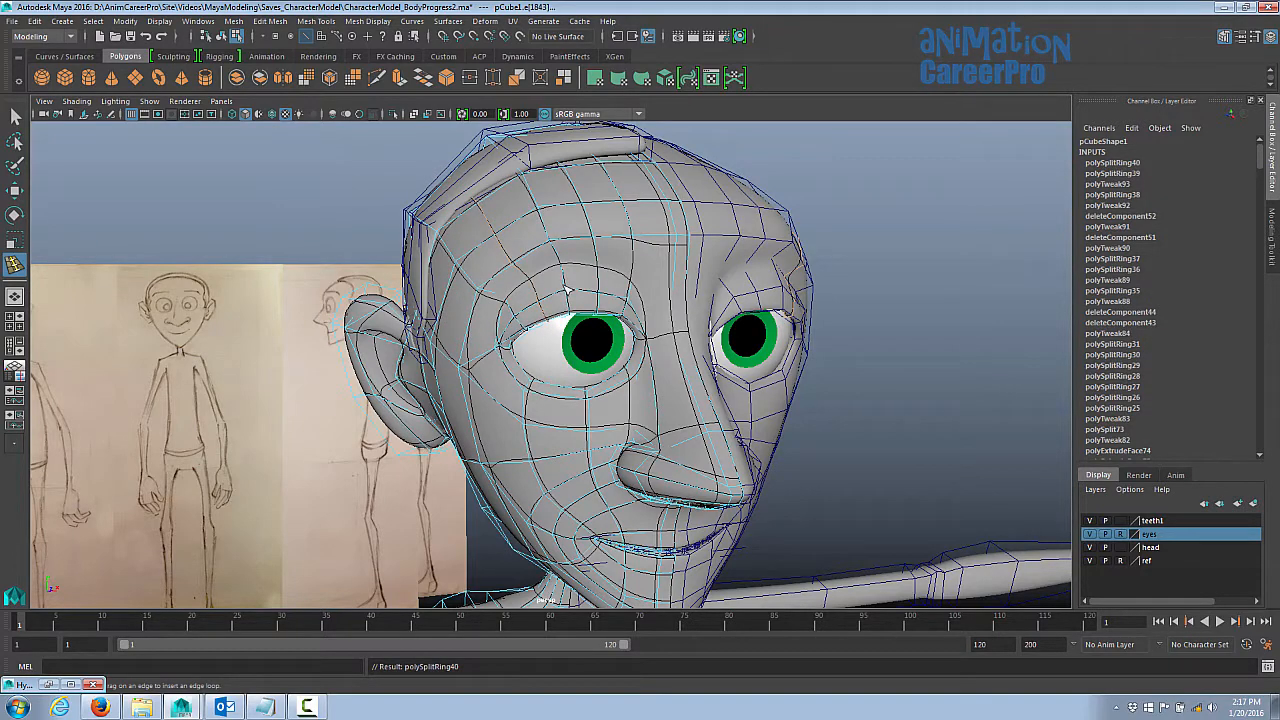
- Examine close up how the new edge loops run around the eyelid and over the forehead
{"action": "left_click_drag", "start_coordinate": [567, 289], "coordinate": [572, 245], "text": "alt"}
{"action": "right_click_drag", "start_coordinate": [600, 290], "coordinate": [780, 320], "text": "alt"}
{"action": "middle_click_drag", "start_coordinate": [790, 320], "coordinate": [797, 400], "text": "alt"}
{"action": "left_click_drag", "start_coordinate": [680, 465], "coordinate": [666, 410], "text": "alt"}
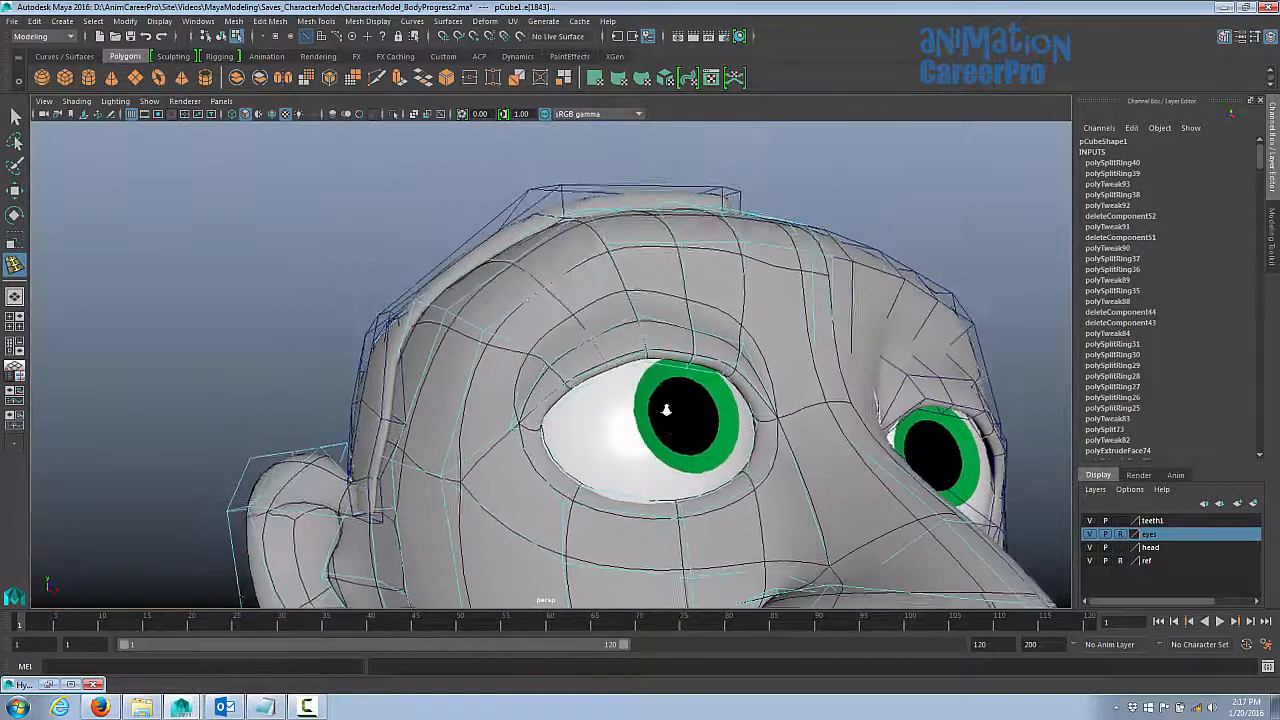
{"action": "right_click_drag", "start_coordinate": [666, 410], "coordinate": [791, 423], "text": "alt"}
{"action": "left_click_drag", "start_coordinate": [791, 423], "coordinate": [729, 403], "text": "alt"}
{"action": "middle_click_drag", "start_coordinate": [729, 403], "coordinate": [694, 354], "text": "alt"}
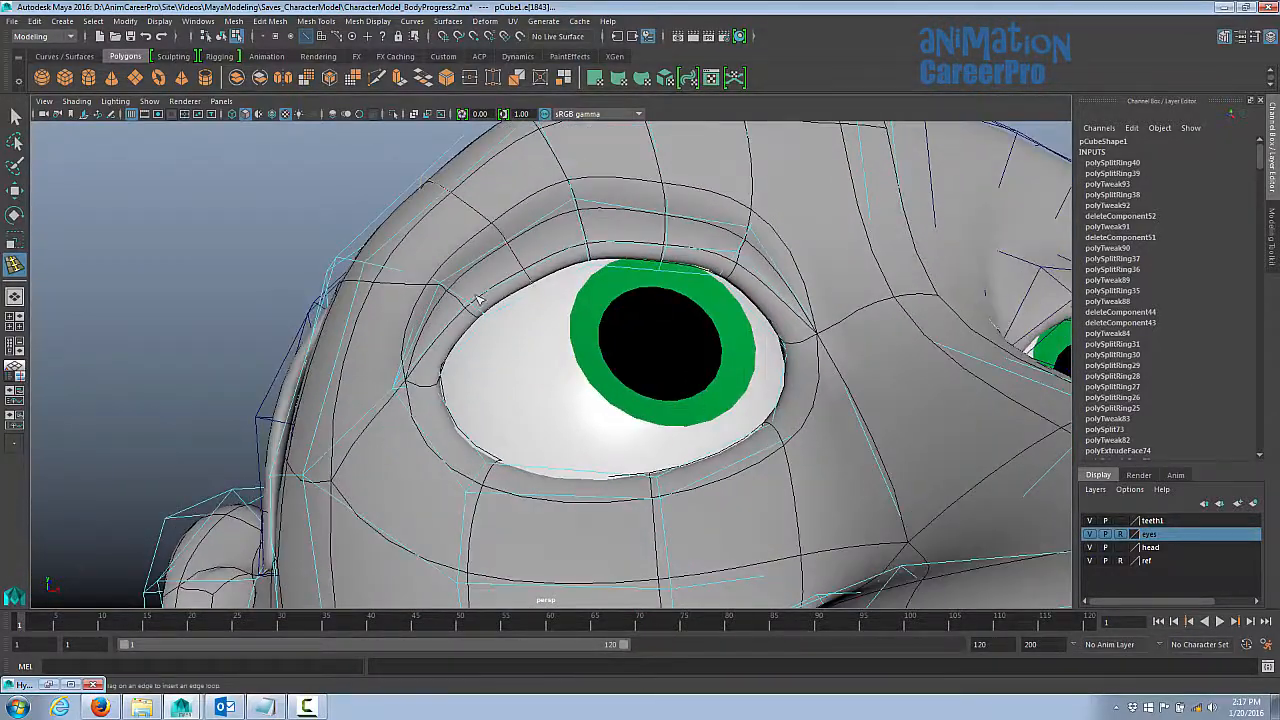
{"action": "left_click_drag", "start_coordinate": [592, 262], "coordinate": [497, 246], "text": "alt"}
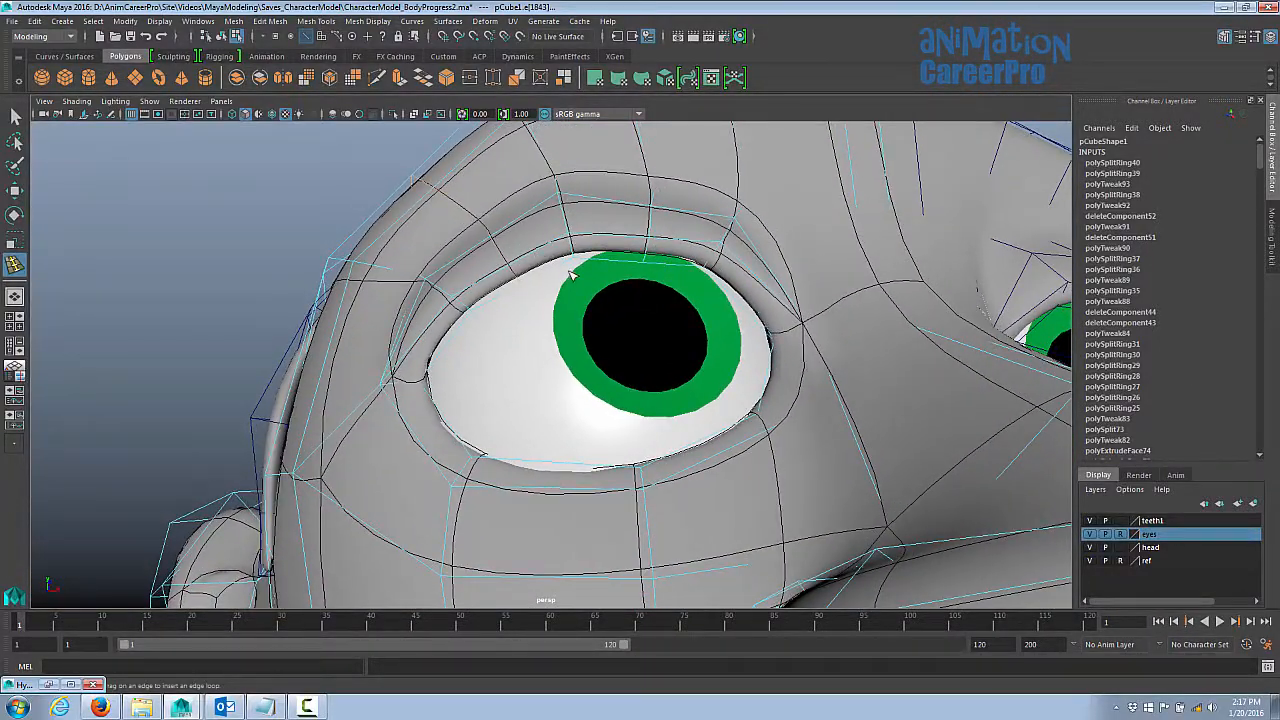
{"action": "left_click_drag", "start_coordinate": [571, 274], "coordinate": [546, 323], "text": "alt"}
{"action": "right_click_drag", "start_coordinate": [546, 323], "coordinate": [536, 313], "text": "alt"}
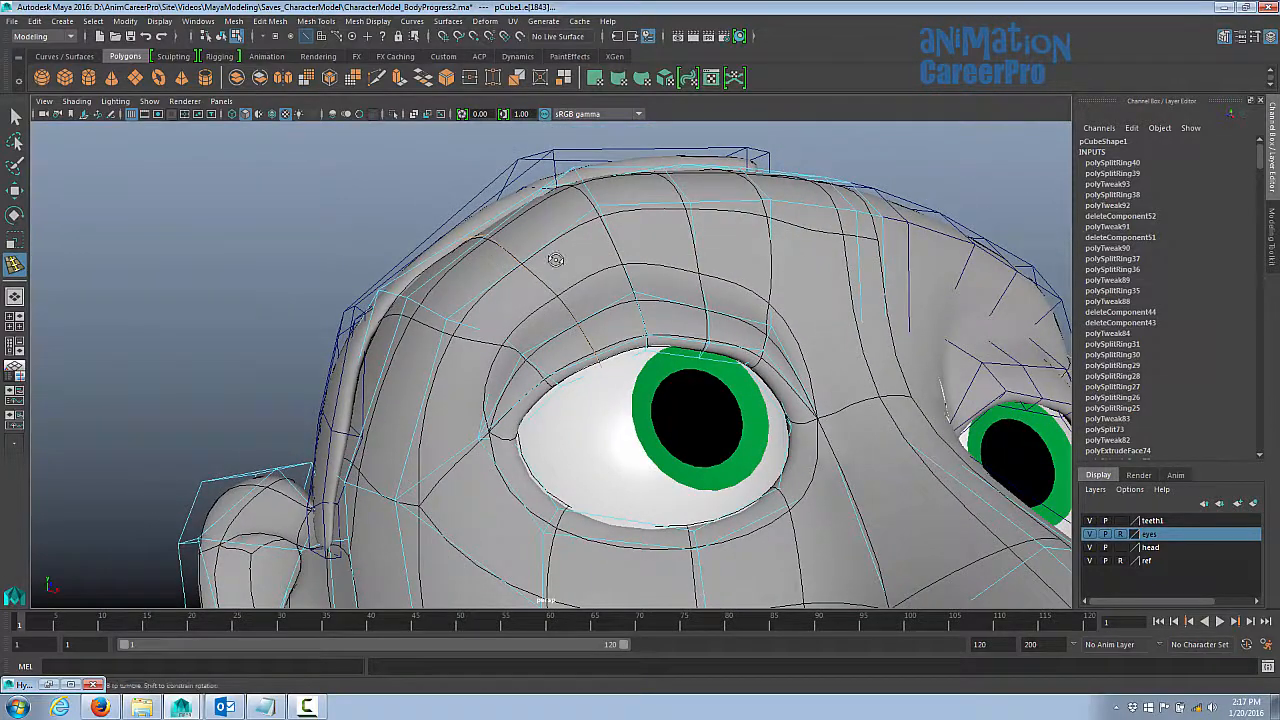
{"action": "right_click_drag", "start_coordinate": [556, 260], "coordinate": [491, 286], "text": "alt"}
{"action": "left_click_drag", "start_coordinate": [491, 286], "coordinate": [525, 245], "text": "alt"}
- Move the hair mesh sideways off the head to expose the forehead topology
{"action": "key", "text": "q"}
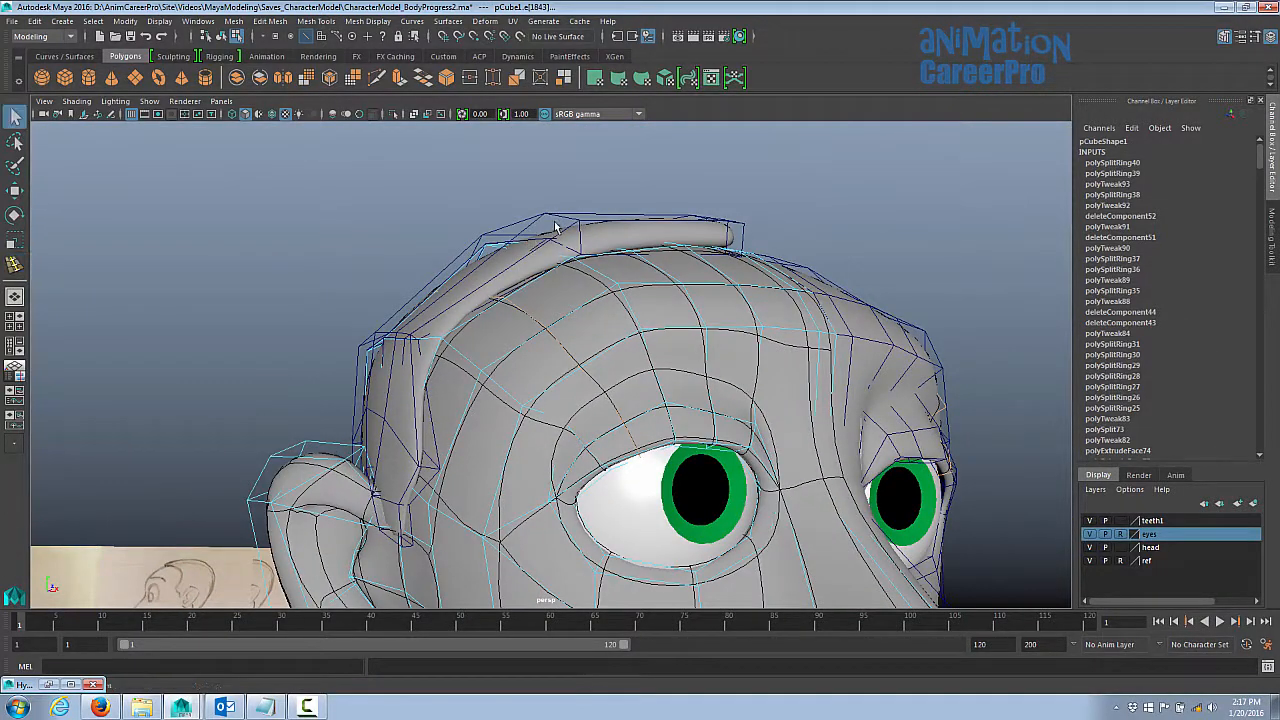
{"action": "key", "text": "w"}
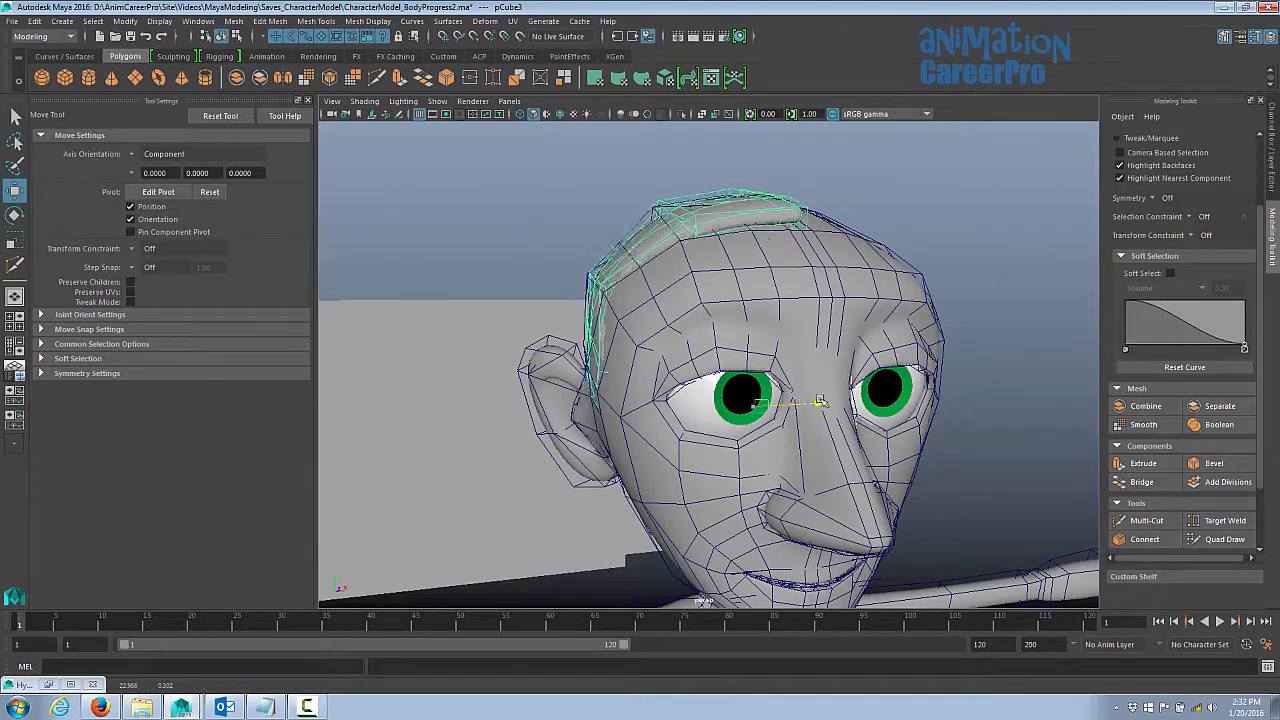
{"action": "left_click_drag", "start_coordinate": [820, 401], "coordinate": [1275, 403]}
- With the Move tool's axis orientation set to Component, slide the forehead vertex above the eye's outer corner along its edge
{"action": "left_click_drag", "start_coordinate": [728, 409], "coordinate": [736, 402], "text": "alt"}
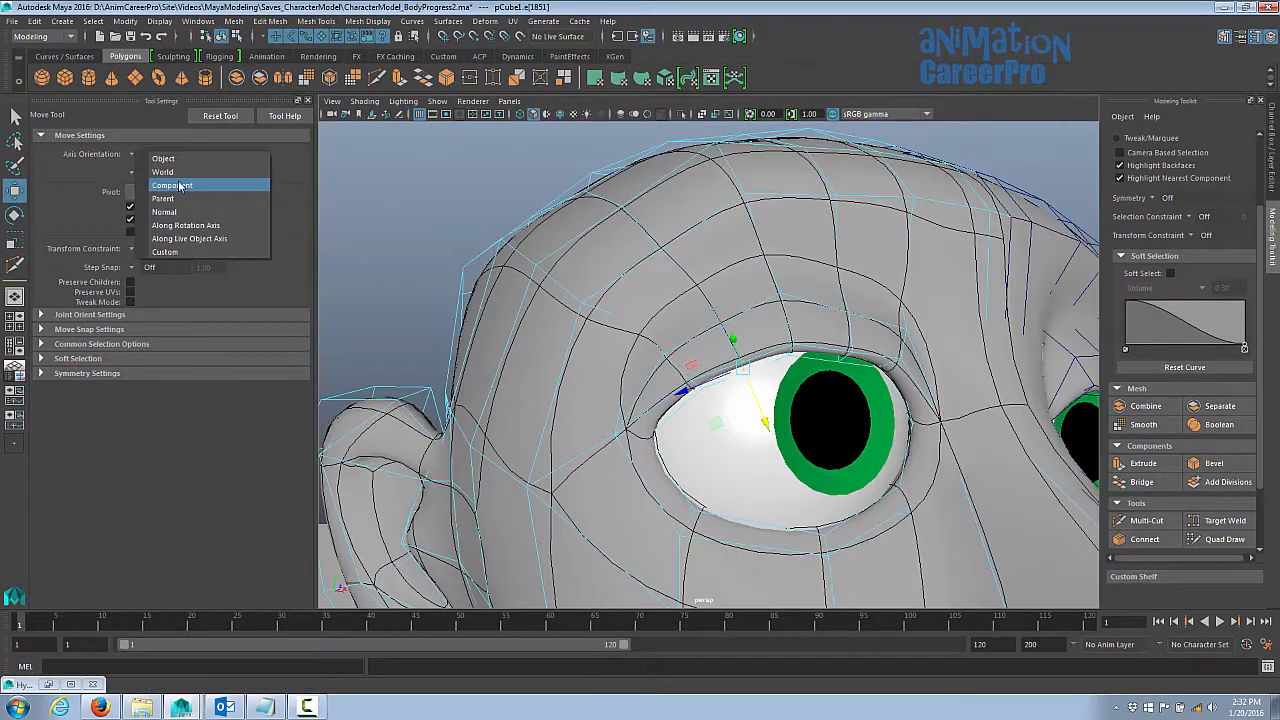
{"action": "left_click", "coordinate": [181, 188]}
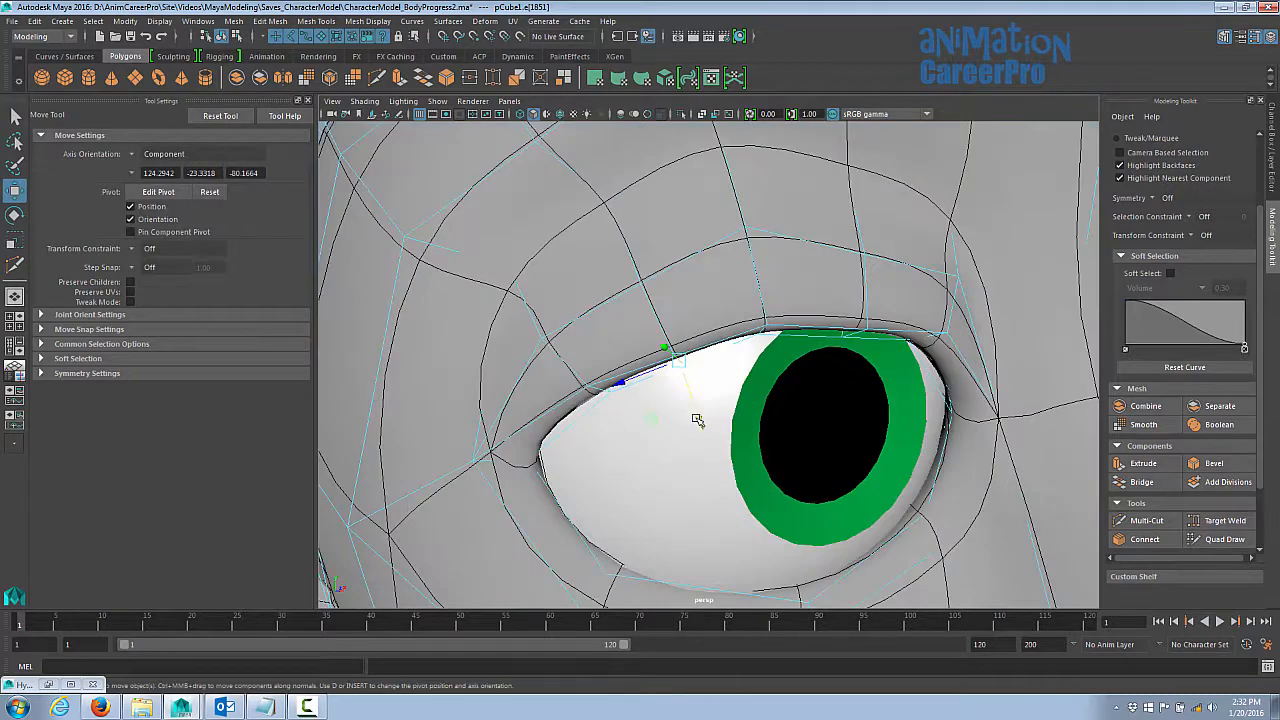
{"action": "key", "text": "F9"}
{"action": "left_click", "coordinate": [642, 283]}
{"action": "left_click_drag", "start_coordinate": [642, 283], "coordinate": [678, 330], "text": "alt"}
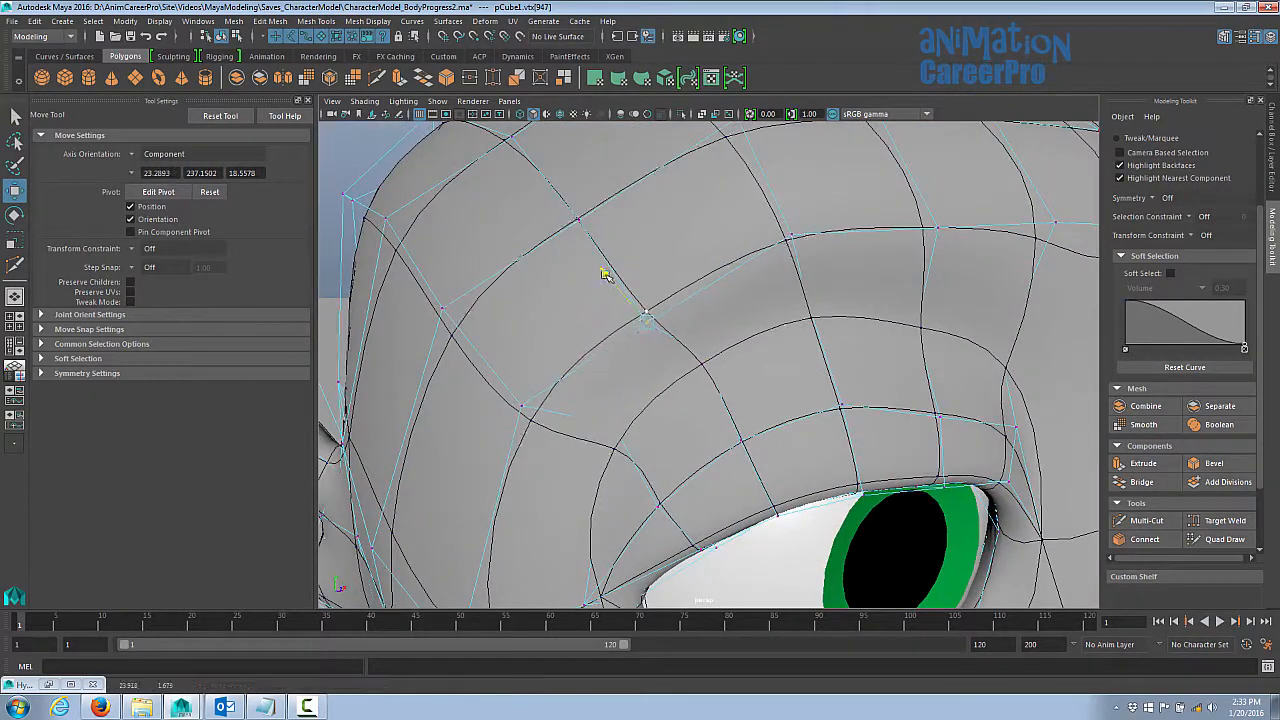
{"action": "left_click", "coordinate": [604, 268]}
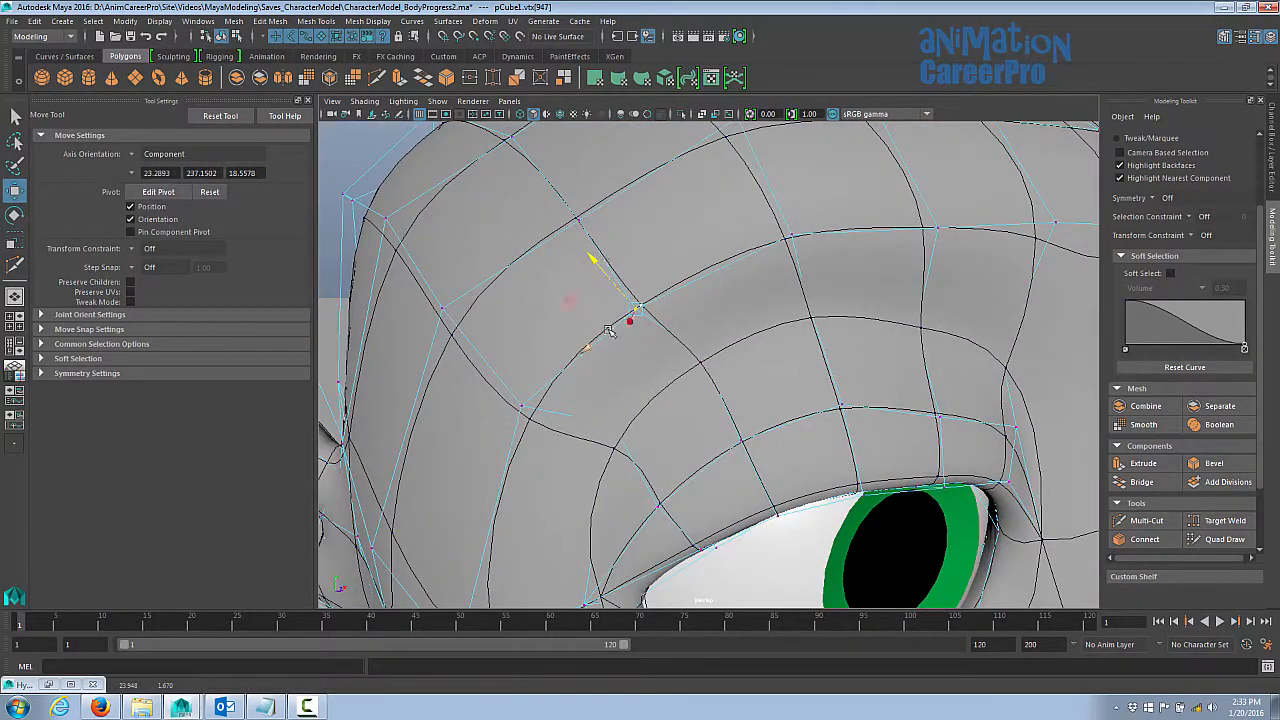
{"action": "scroll", "coordinate": [716, 353], "scroll_direction": "up", "scroll_amount": 3}
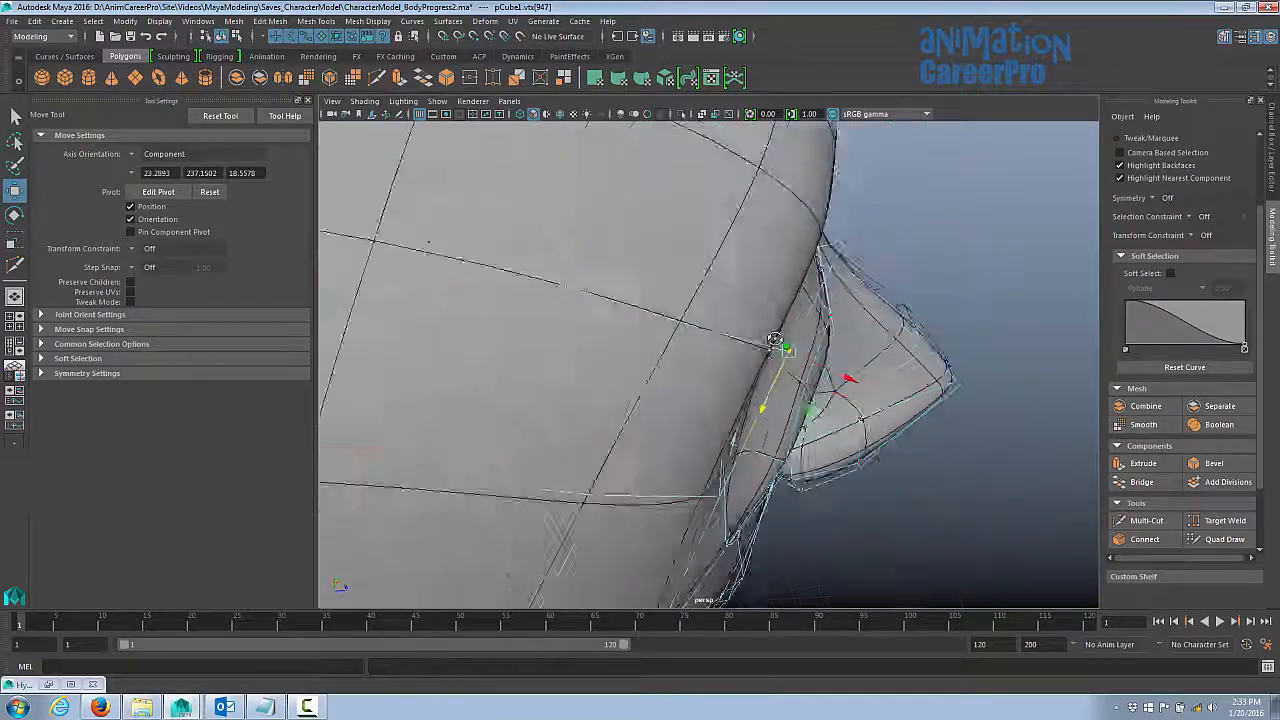
- Slide the new edge loops' vertices along their edges on the side of the forehead and towards the temple to even out the spacing
{"action": "left_click_drag", "start_coordinate": [771, 357], "coordinate": [623, 357], "text": "alt"}
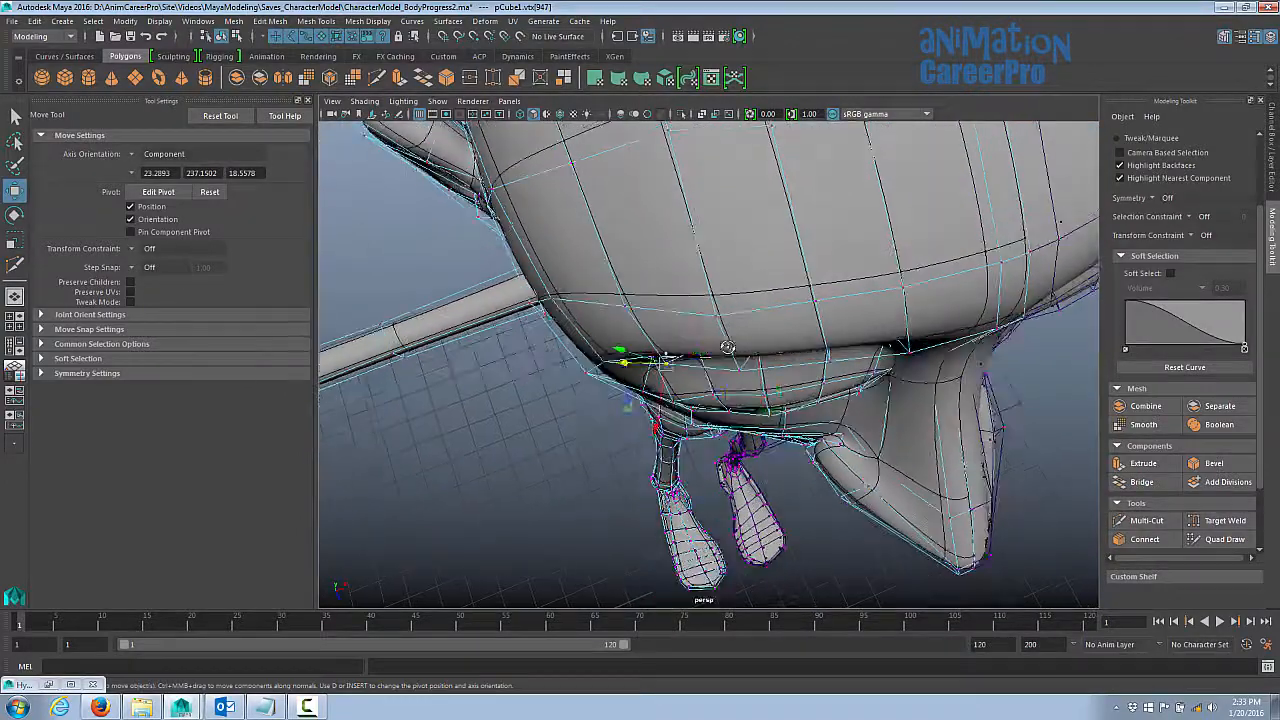
{"action": "left_click", "coordinate": [738, 368]}
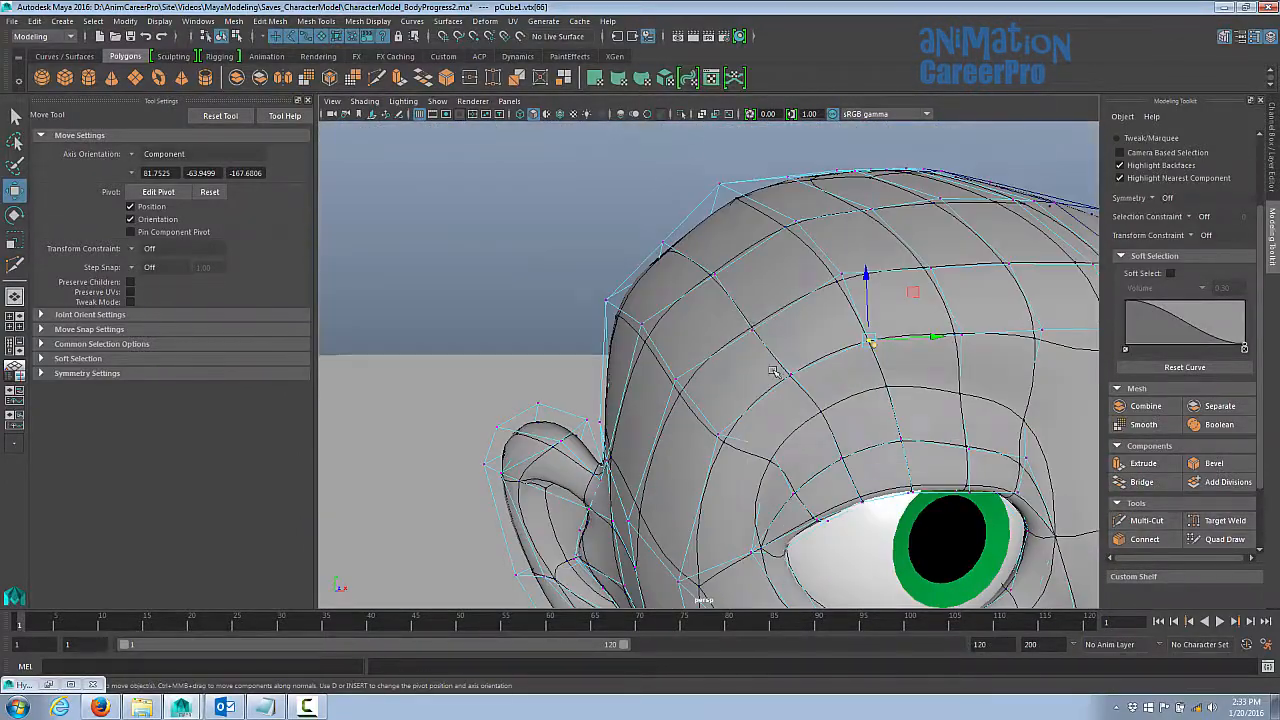
{"action": "left_click", "coordinate": [738, 308]}
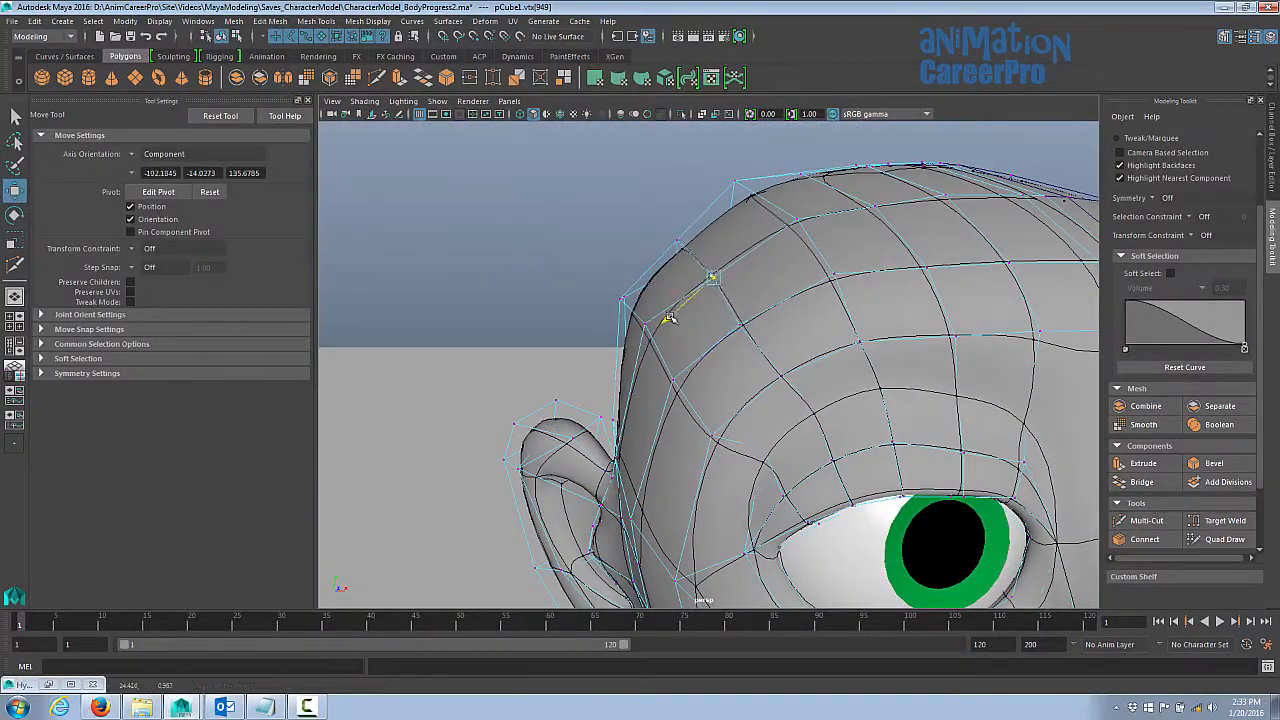
{"action": "left_click_drag", "start_coordinate": [668, 227], "coordinate": [751, 331], "text": "alt"}
{"action": "left_click", "coordinate": [694, 271]}
{"action": "left_click", "coordinate": [617, 297]}
{"action": "left_click", "coordinate": [600, 466]}
{"action": "left_click", "coordinate": [751, 331]}
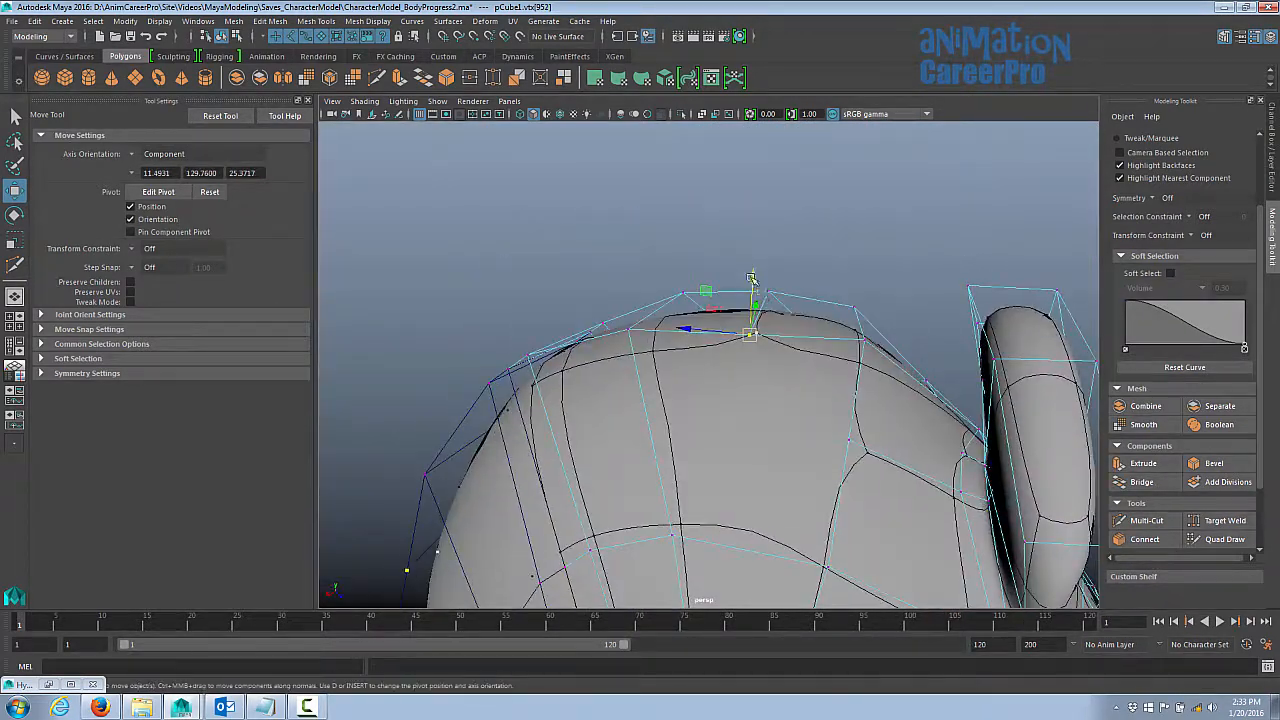
- Adjust the edge above the upper eyelid and slide the vertices above it, up to the upper forehead, along their edges
{"action": "left_click", "coordinate": [843, 259]}
{"action": "left_click_drag", "start_coordinate": [754, 280], "coordinate": [805, 308], "text": "alt"}
{"action": "left_click_drag", "start_coordinate": [759, 341], "coordinate": [759, 343]}
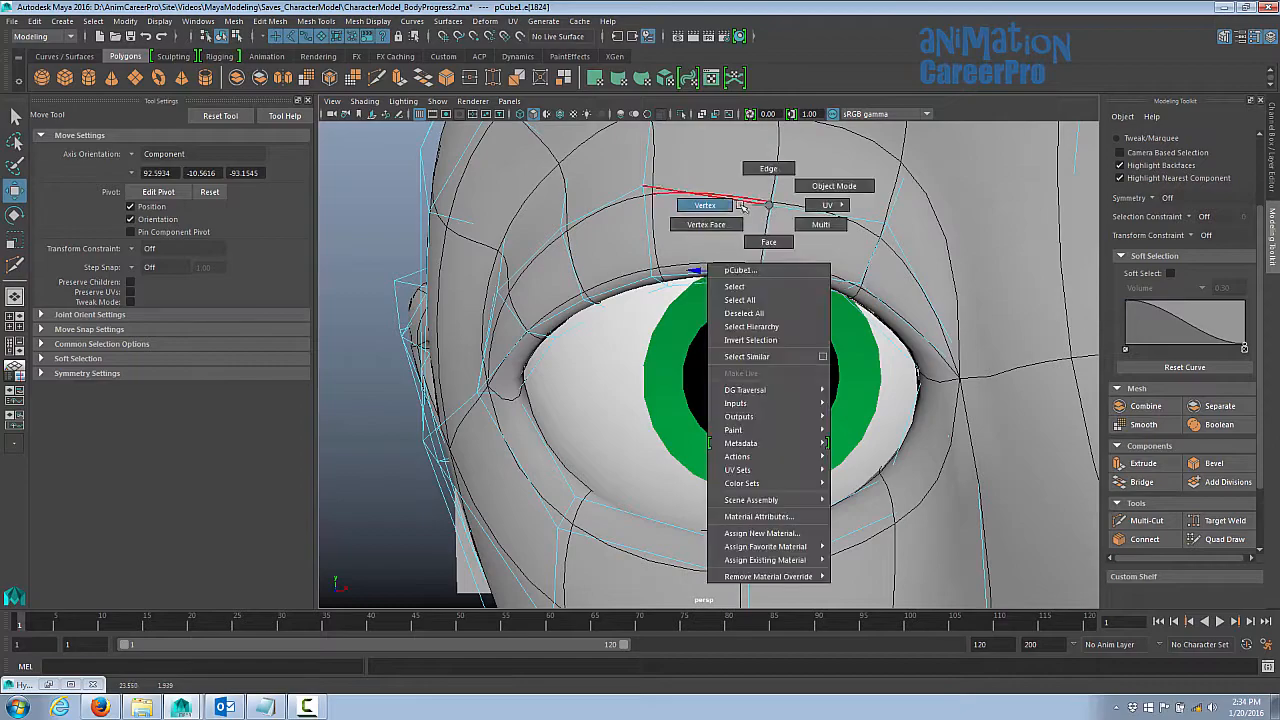
{"action": "right_click_drag", "start_coordinate": [741, 205], "coordinate": [705, 205]}
{"action": "left_click", "coordinate": [769, 205]}
{"action": "left_click_drag", "start_coordinate": [769, 205], "coordinate": [716, 305], "text": "alt"}
{"action": "left_click", "coordinate": [762, 237]}
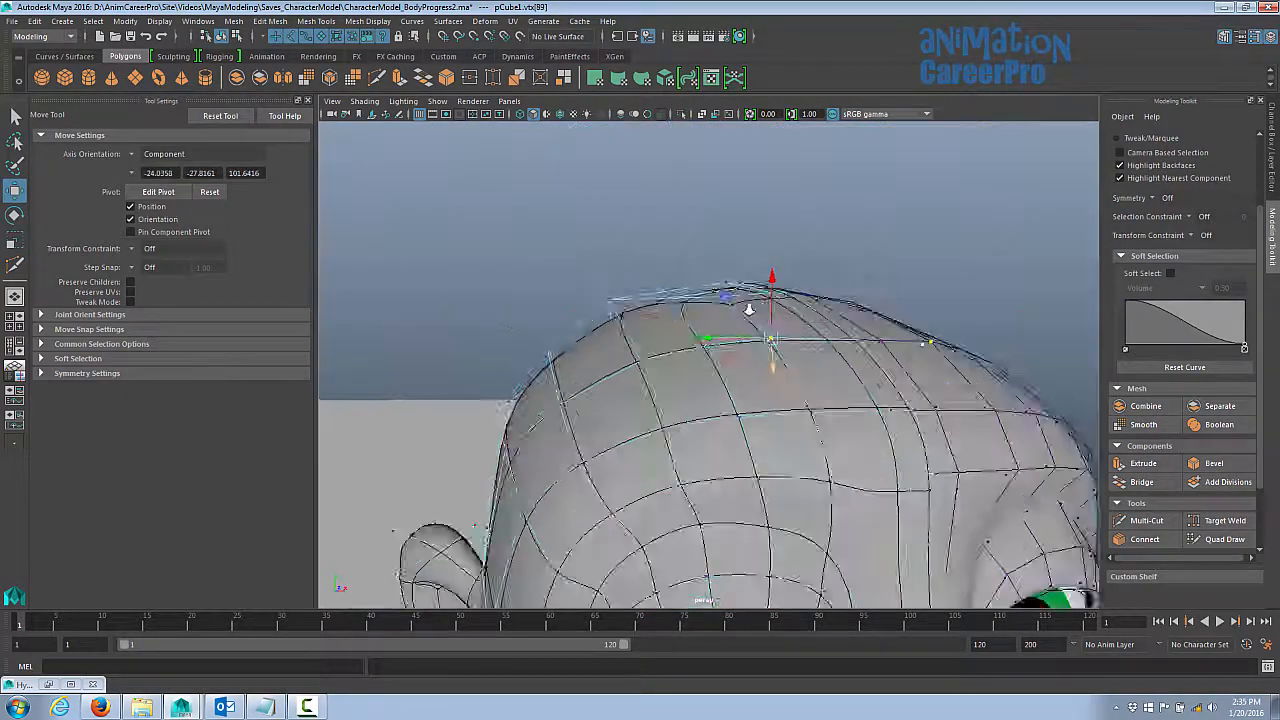
- Insert an edge loop around the eye socket, in the crease between the brow and the upper eyelid
{"action": "scroll", "coordinate": [749, 309], "scroll_direction": "down", "scroll_amount": 5}
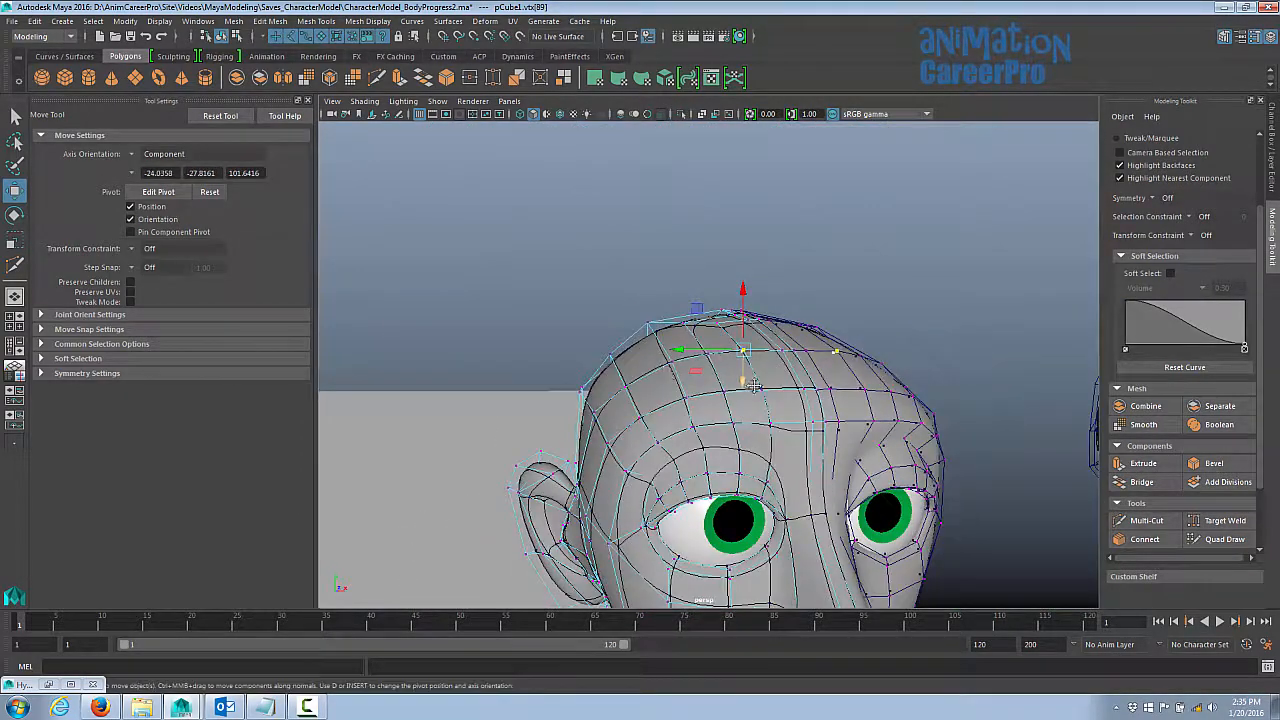
{"action": "middle_click_drag", "start_coordinate": [733, 402], "coordinate": [745, 285], "text": "alt"}
{"action": "left_click_drag", "start_coordinate": [745, 285], "coordinate": [851, 303], "text": "alt"}
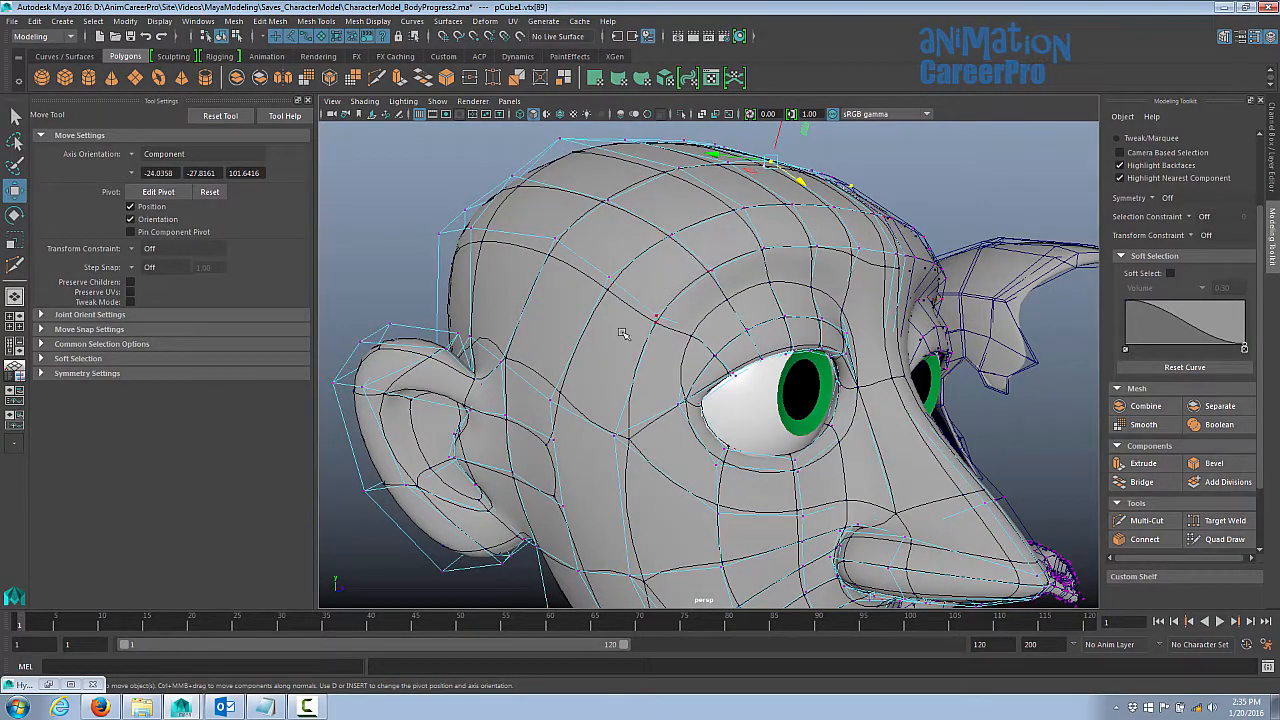
{"action": "left_click_drag", "start_coordinate": [612, 377], "coordinate": [692, 286], "text": "alt"}
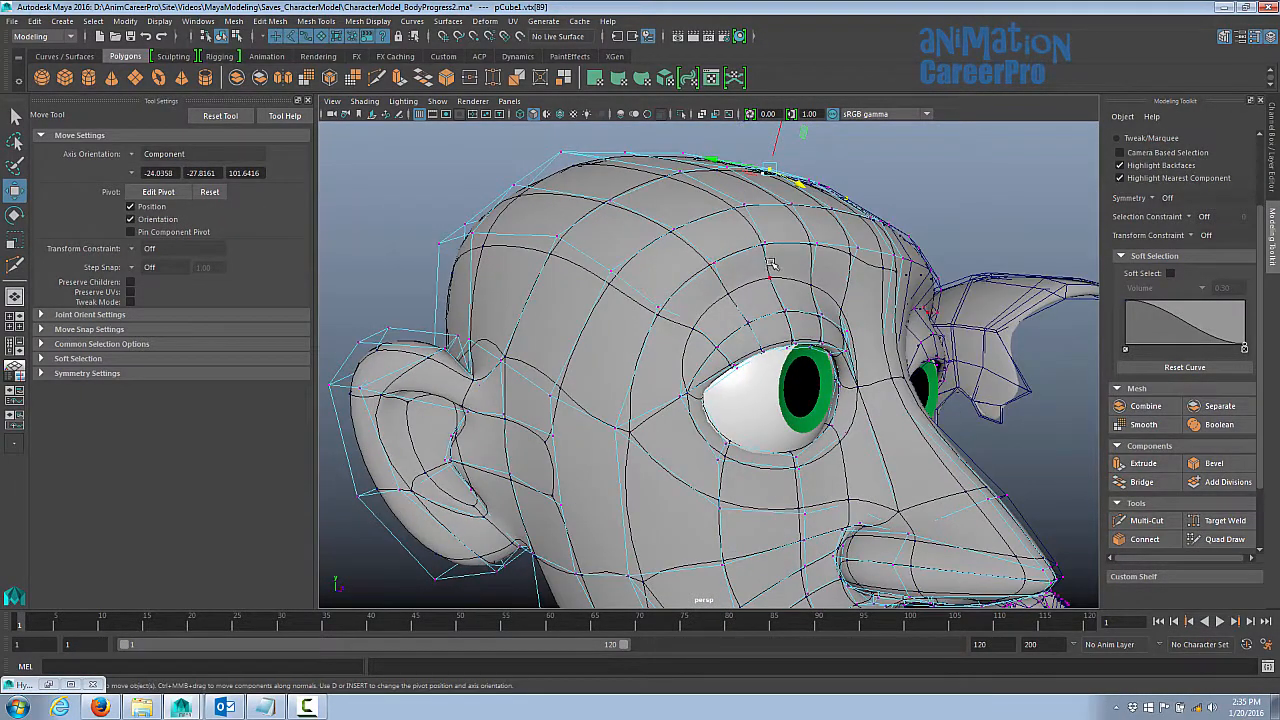
{"action": "left_click_drag", "start_coordinate": [763, 268], "coordinate": [773, 200], "text": "alt"}
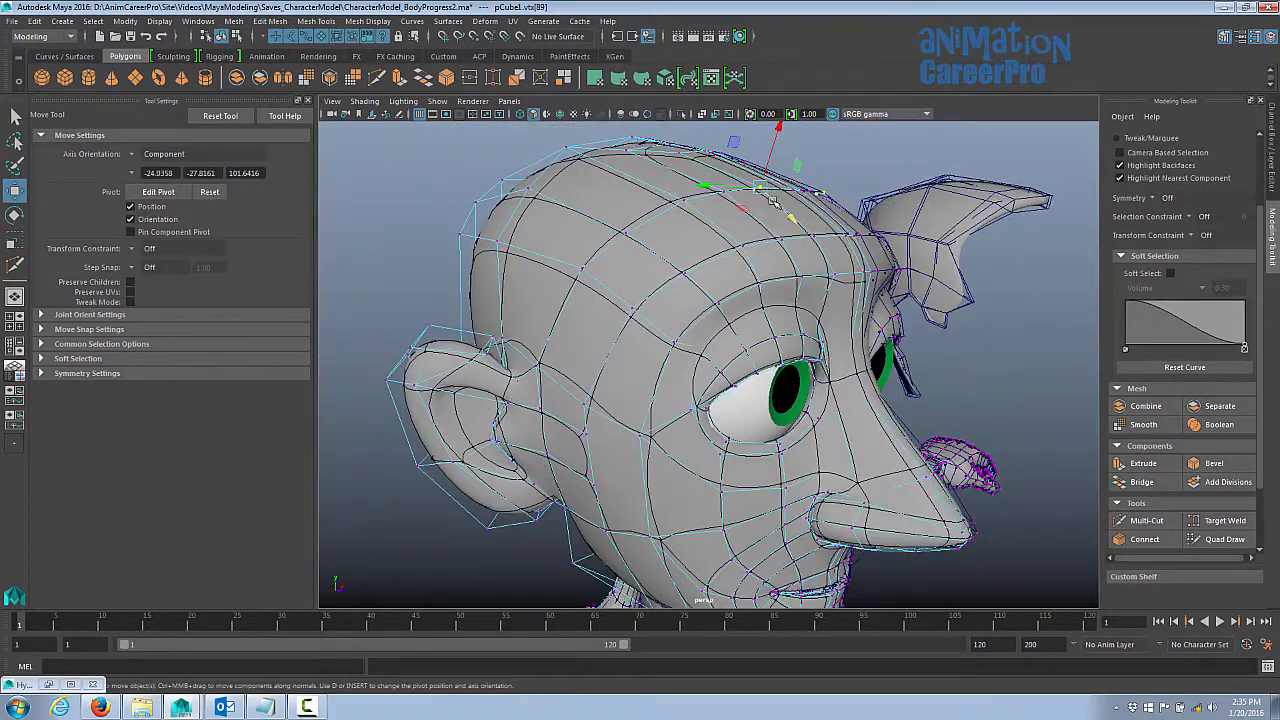
{"action": "left_click_drag", "start_coordinate": [681, 247], "coordinate": [821, 275], "text": "alt"}
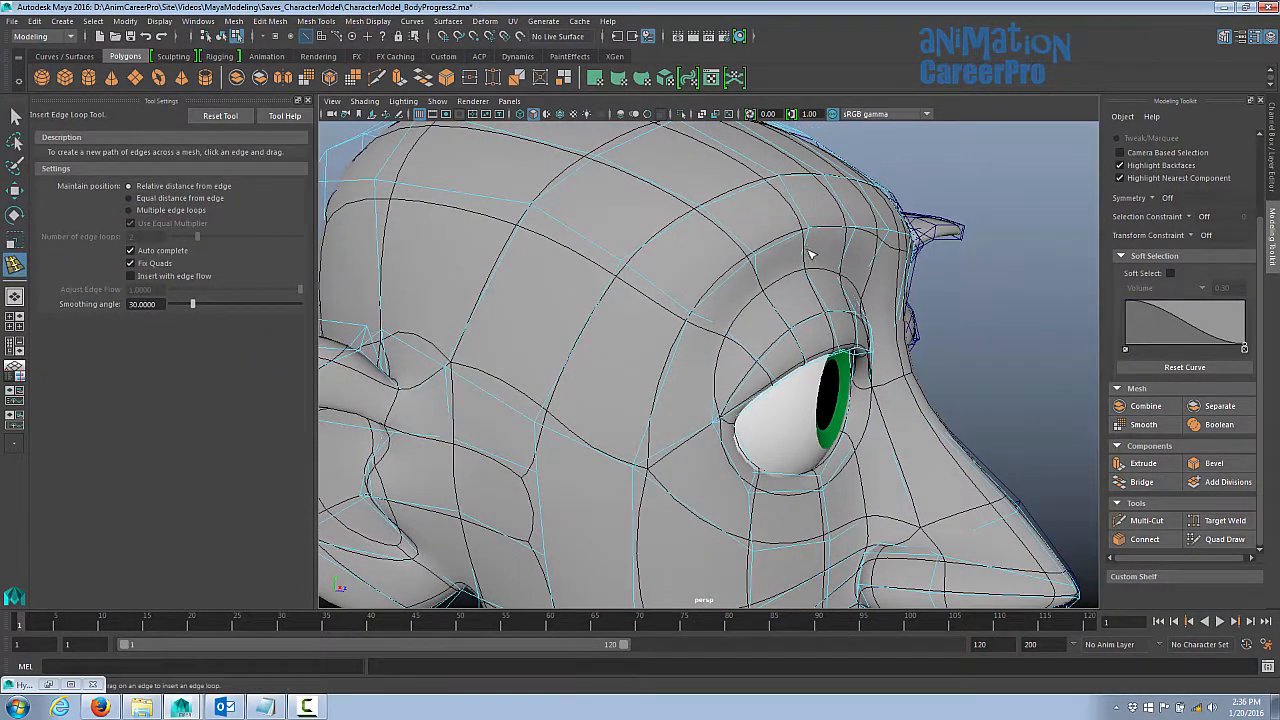
{"action": "left_click_drag", "start_coordinate": [810, 252], "coordinate": [740, 246], "text": "alt"}
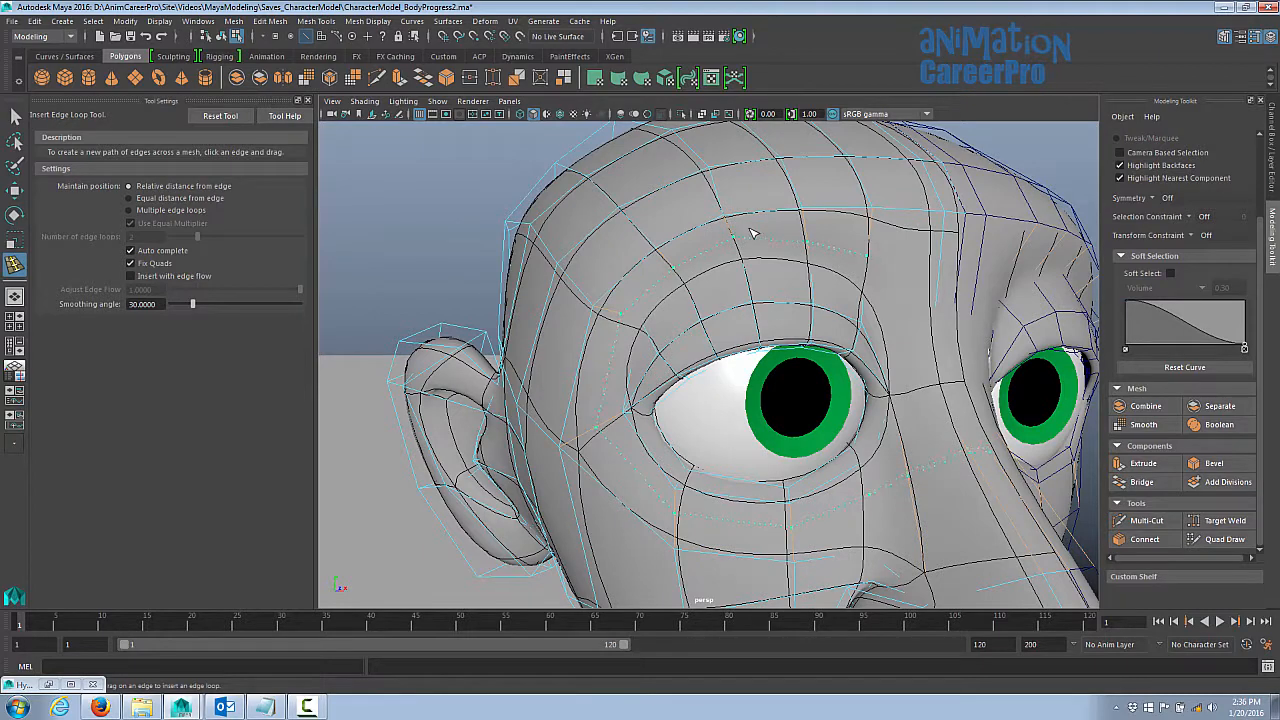
{"action": "left_click", "coordinate": [758, 233]}
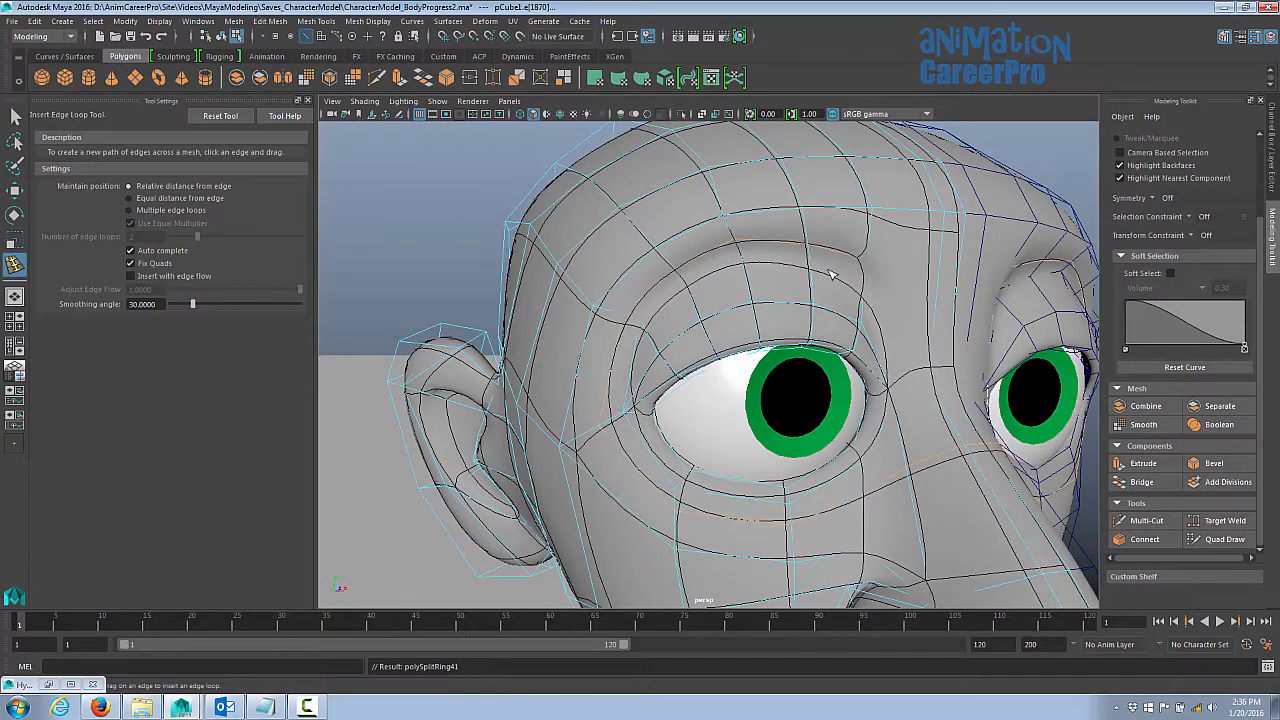
{"action": "left_click_drag", "start_coordinate": [826, 244], "coordinate": [823, 252], "text": "alt"}
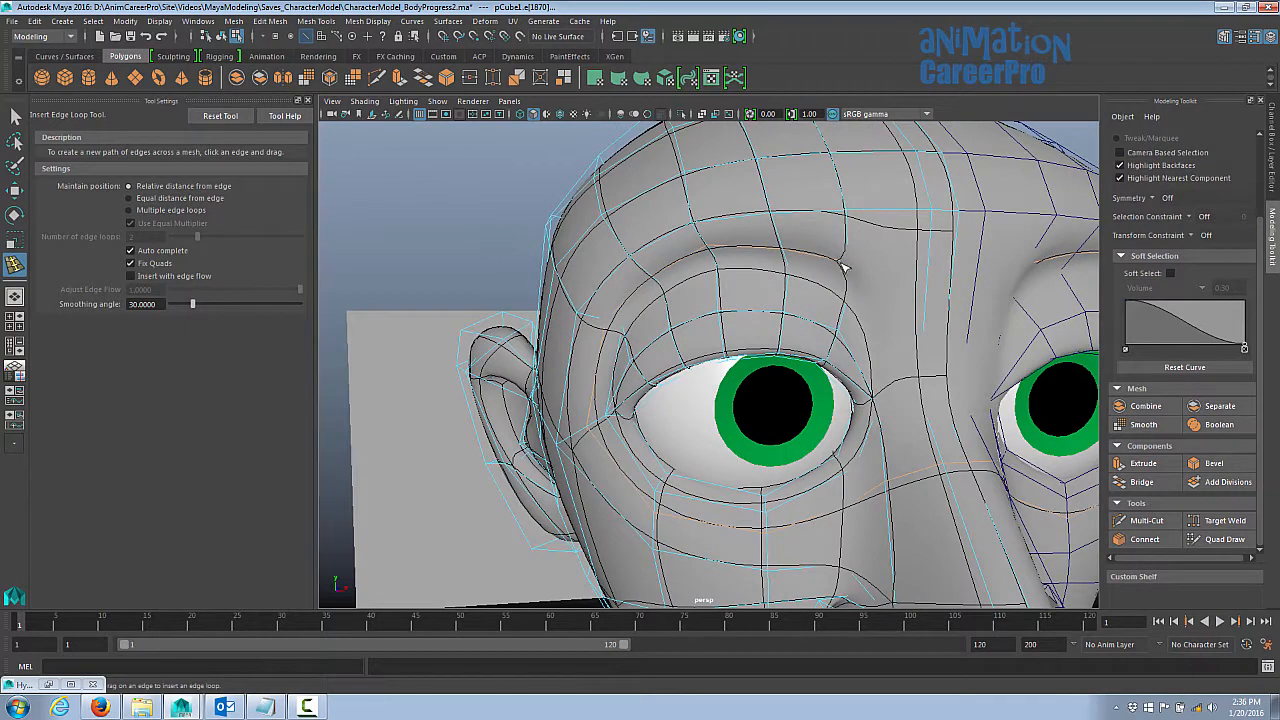
- With Multi-Cut, extend the new eye socket loop from its inner brow end across to the face's centre line
{"action": "left_click", "coordinate": [1141, 521]}
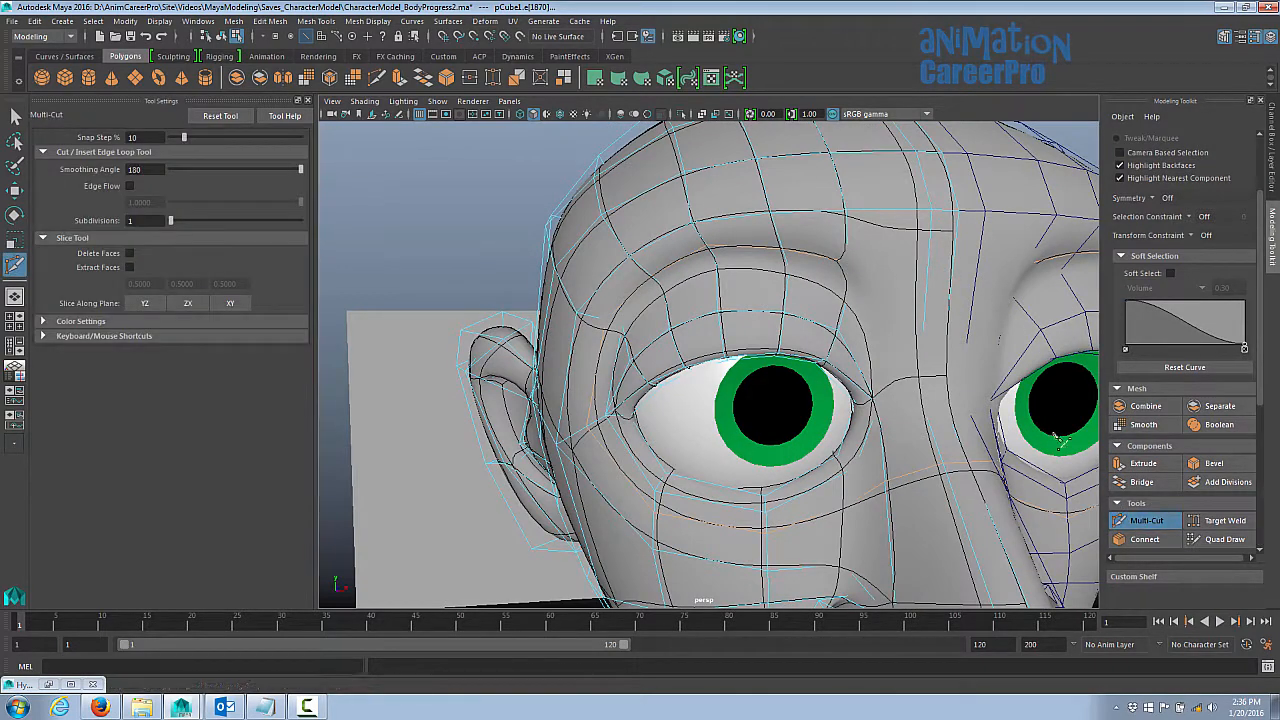
{"action": "left_click", "coordinate": [848, 263]}
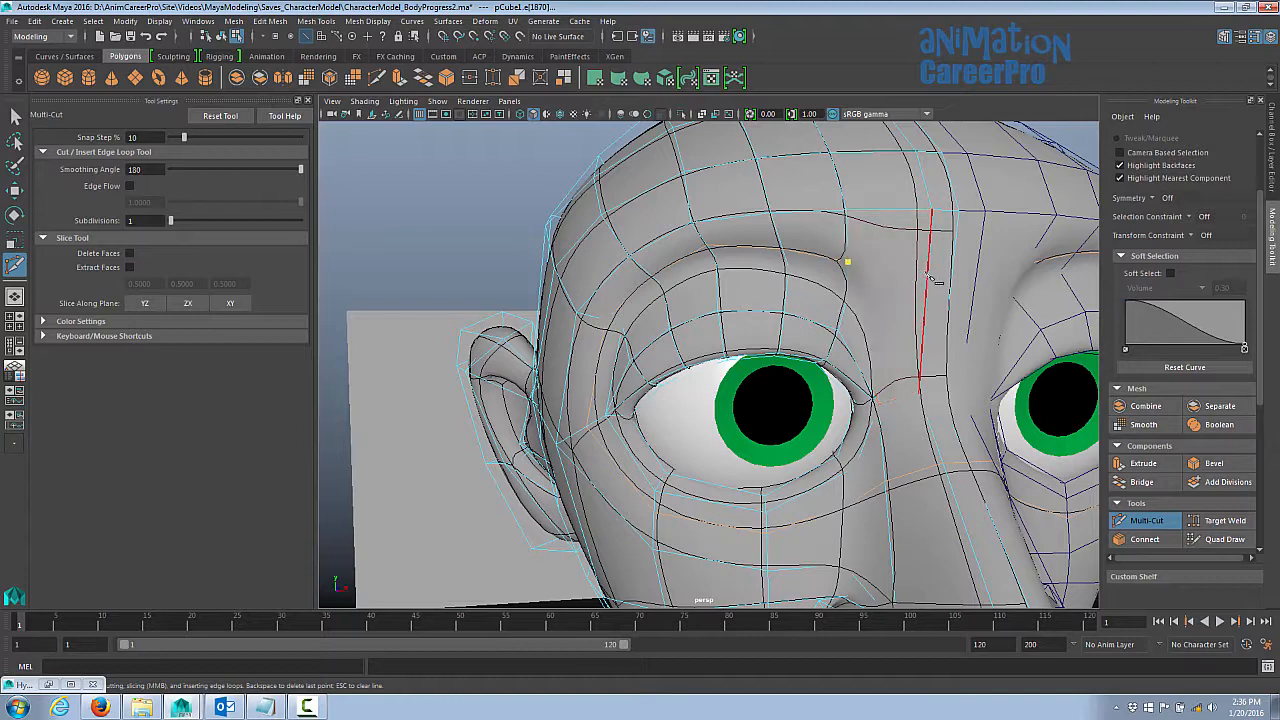
{"action": "left_click", "coordinate": [958, 285]}
{"action": "right_click", "coordinate": [958, 285]}
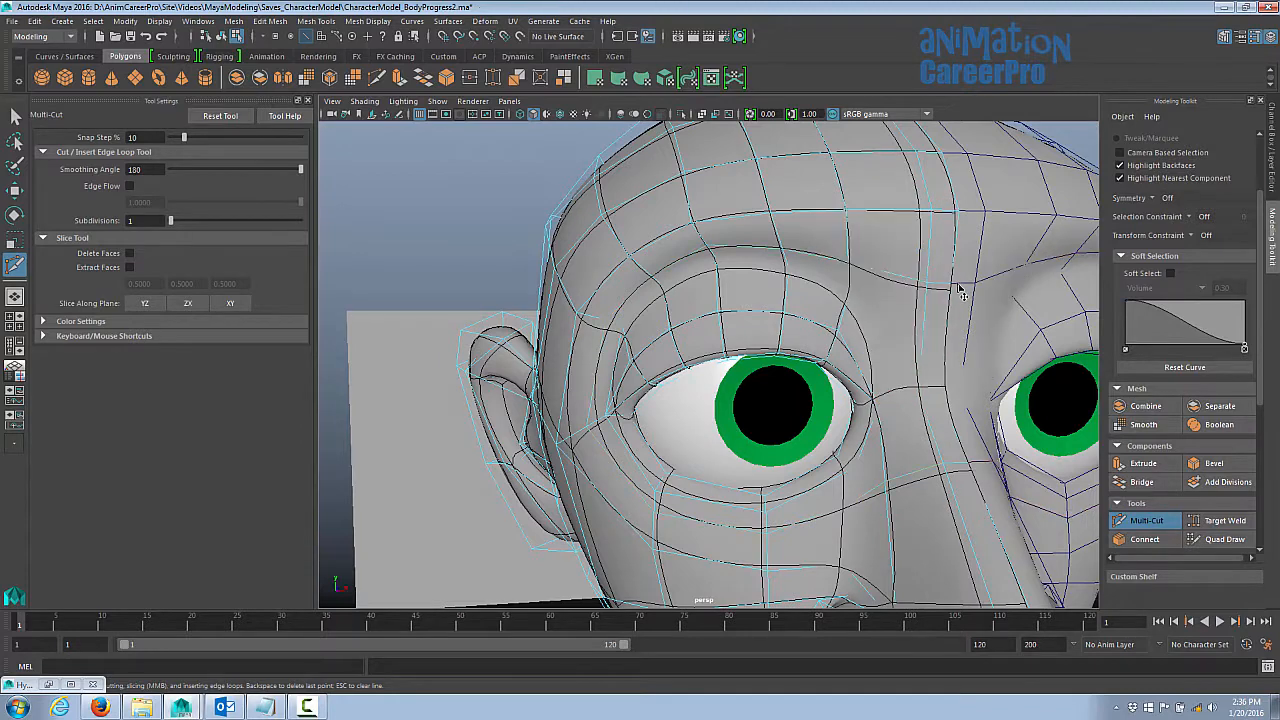
- Move the vertex at the inner end of the brow, where the eye socket loop meets the new cut, to shape the crease
{"action": "left_click_drag", "start_coordinate": [932, 290], "coordinate": [858, 273], "text": "alt"}
{"action": "right_click_drag", "start_coordinate": [852, 270], "coordinate": [799, 268]}
{"action": "key", "text": "w"}
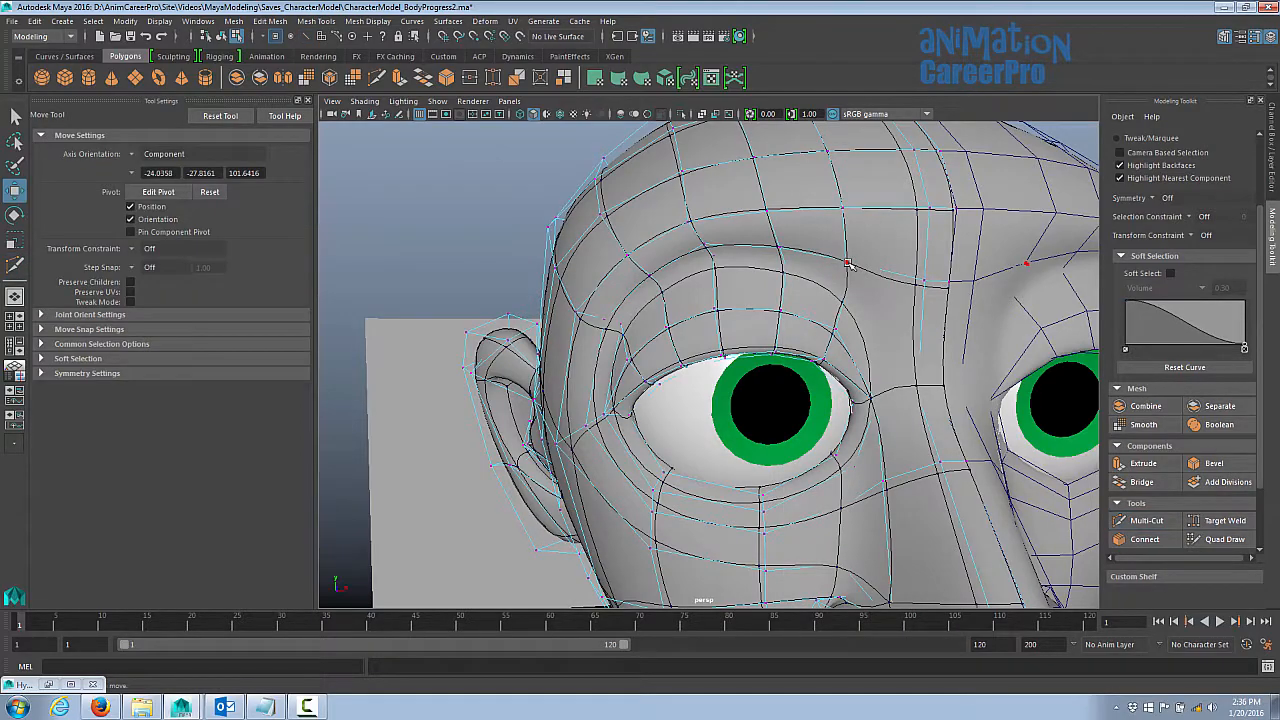
{"action": "left_click", "coordinate": [852, 265]}
{"action": "left_click_drag", "start_coordinate": [888, 290], "coordinate": [734, 215], "text": "alt"}
{"action": "left_click_drag", "start_coordinate": [845, 275], "coordinate": [892, 354], "text": "alt"}
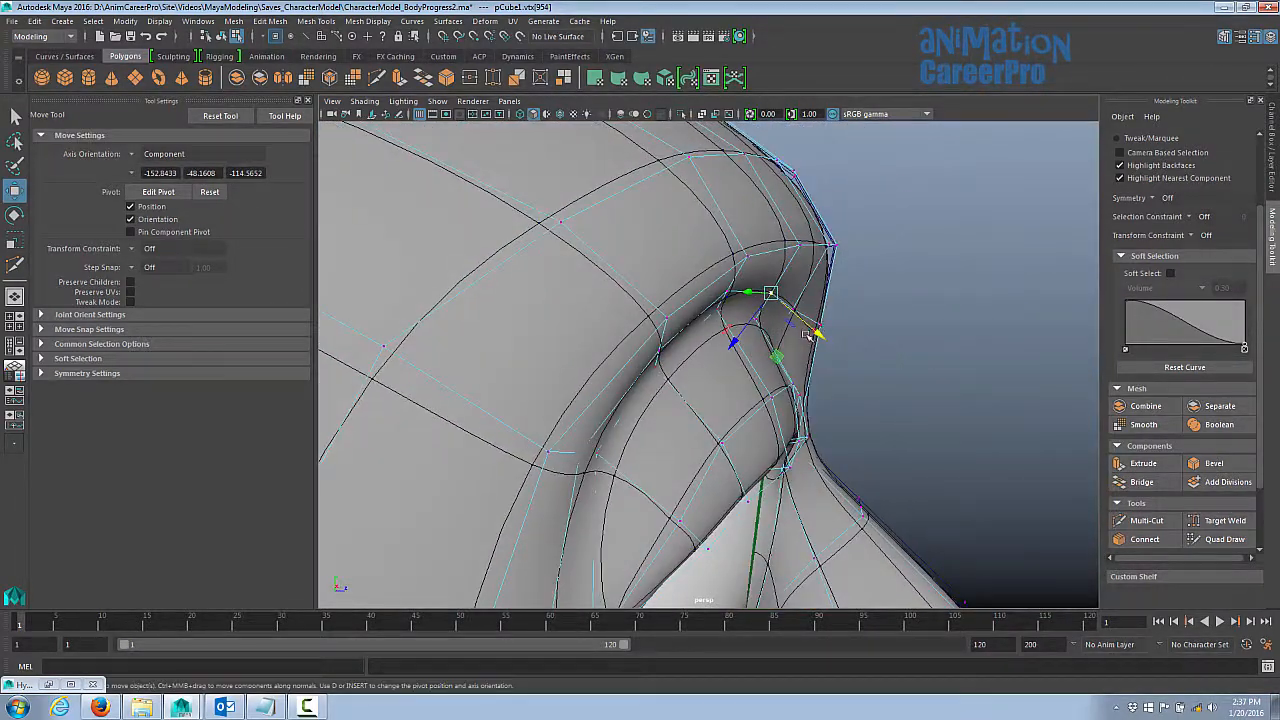
{"action": "middle_click_drag", "start_coordinate": [816, 331], "coordinate": [820, 335]}
- Slide the next vertices of the eye socket loop under the brow, working towards the outer side of the eye
{"action": "left_click", "coordinate": [728, 293]}
{"action": "left_click_drag", "start_coordinate": [728, 293], "coordinate": [806, 285], "text": "alt"}
{"action": "left_click_drag", "start_coordinate": [783, 329], "coordinate": [687, 351]}
{"action": "left_click", "coordinate": [643, 324]}
{"action": "left_click", "coordinate": [557, 414]}
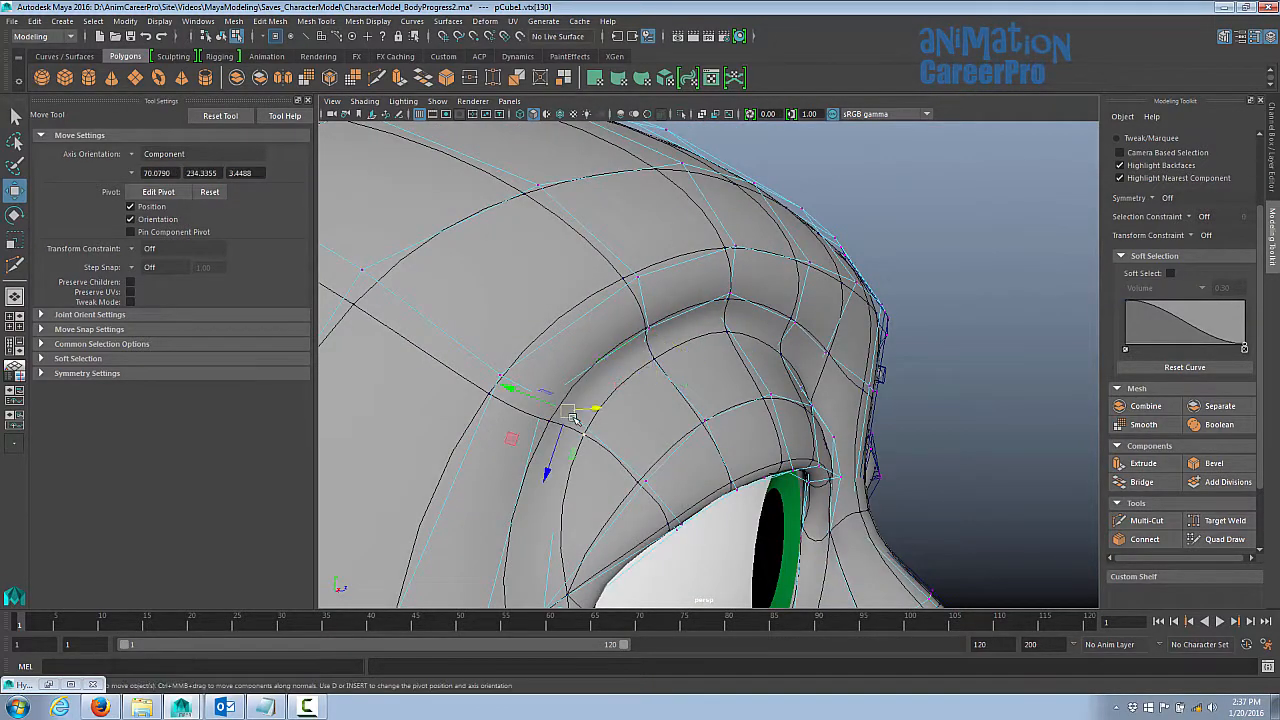
- Adjust the eye socket loop's vertices around the outer corner of the eye with the Move tool
{"action": "left_click_drag", "start_coordinate": [571, 408], "coordinate": [652, 237], "text": "alt"}
{"action": "key", "text": "q"}
{"action": "key", "text": "w"}
{"action": "left_click", "coordinate": [711, 292]}
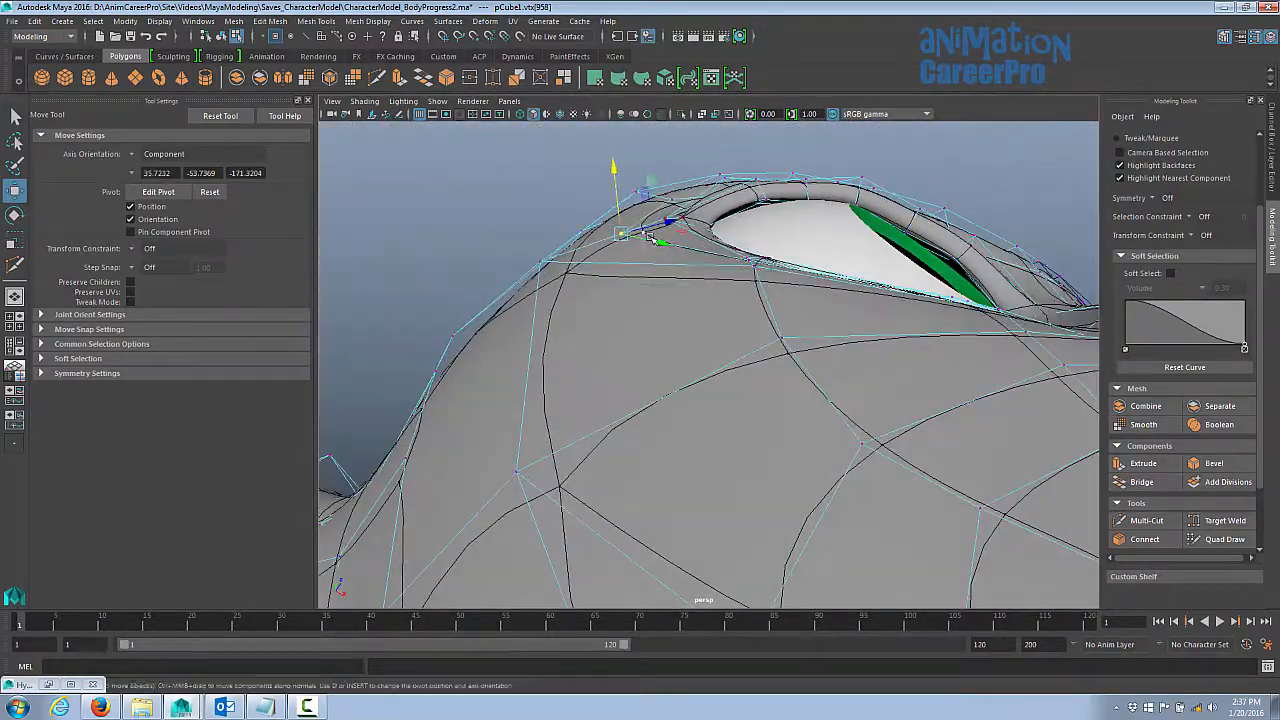
{"action": "left_click_drag", "start_coordinate": [615, 161], "coordinate": [729, 465], "text": "alt"}
{"action": "left_click", "coordinate": [729, 478]}
{"action": "left_click_drag", "start_coordinate": [737, 448], "coordinate": [488, 383]}
- Adjust the eye socket loop's vertices below the lower eyelid, working towards the nose
{"action": "left_click_drag", "start_coordinate": [488, 383], "coordinate": [600, 397], "text": "alt"}
{"action": "left_click", "coordinate": [794, 403]}
{"action": "left_click_drag", "start_coordinate": [794, 403], "coordinate": [890, 309], "text": "alt"}
{"action": "left_click_drag", "start_coordinate": [890, 309], "coordinate": [774, 360]}
{"action": "left_click", "coordinate": [886, 304]}
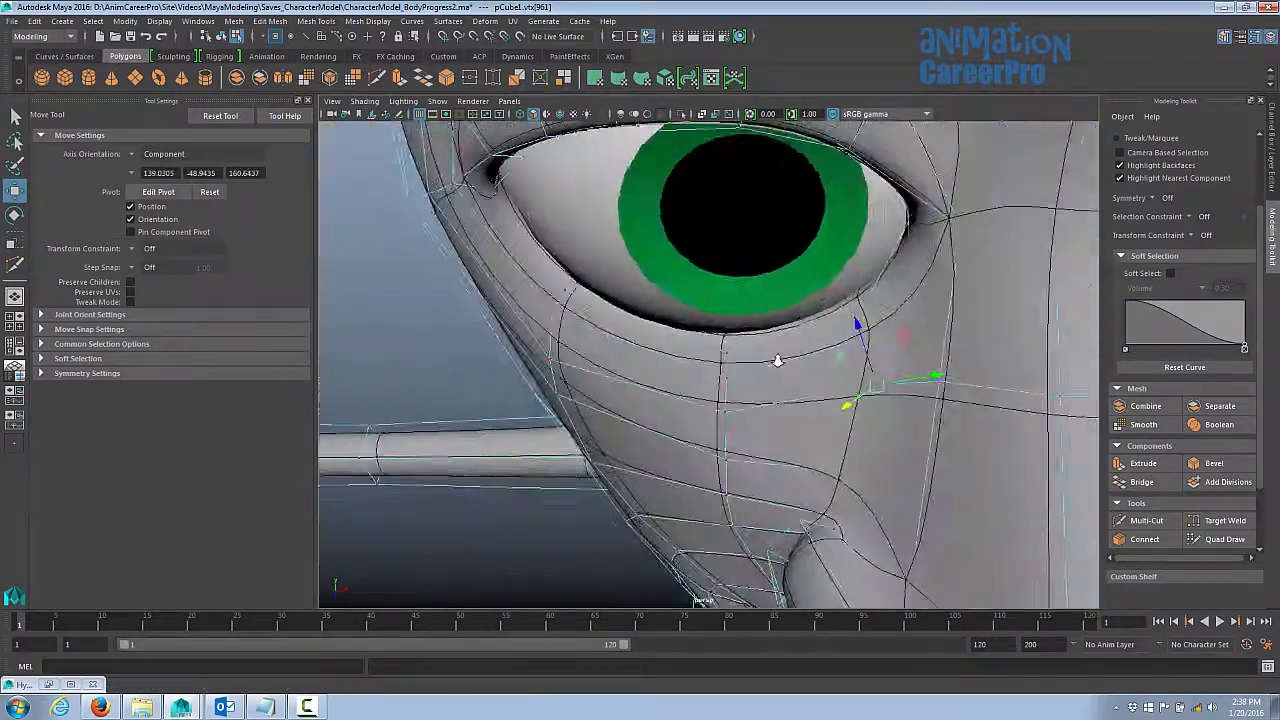
- Set the Move tool's axis orientation to World, then reposition the loop vertices below the eye's inner corner and beside the nose
{"action": "right_click_drag", "start_coordinate": [774, 360], "coordinate": [680, 340], "text": "alt"}
{"action": "left_click", "coordinate": [131, 154]}
{"action": "left_click", "coordinate": [156, 171]}
{"action": "left_click_drag", "start_coordinate": [740, 390], "coordinate": [905, 398], "text": "alt"}
{"action": "right_click_drag", "start_coordinate": [760, 375], "coordinate": [823, 369], "text": "alt"}
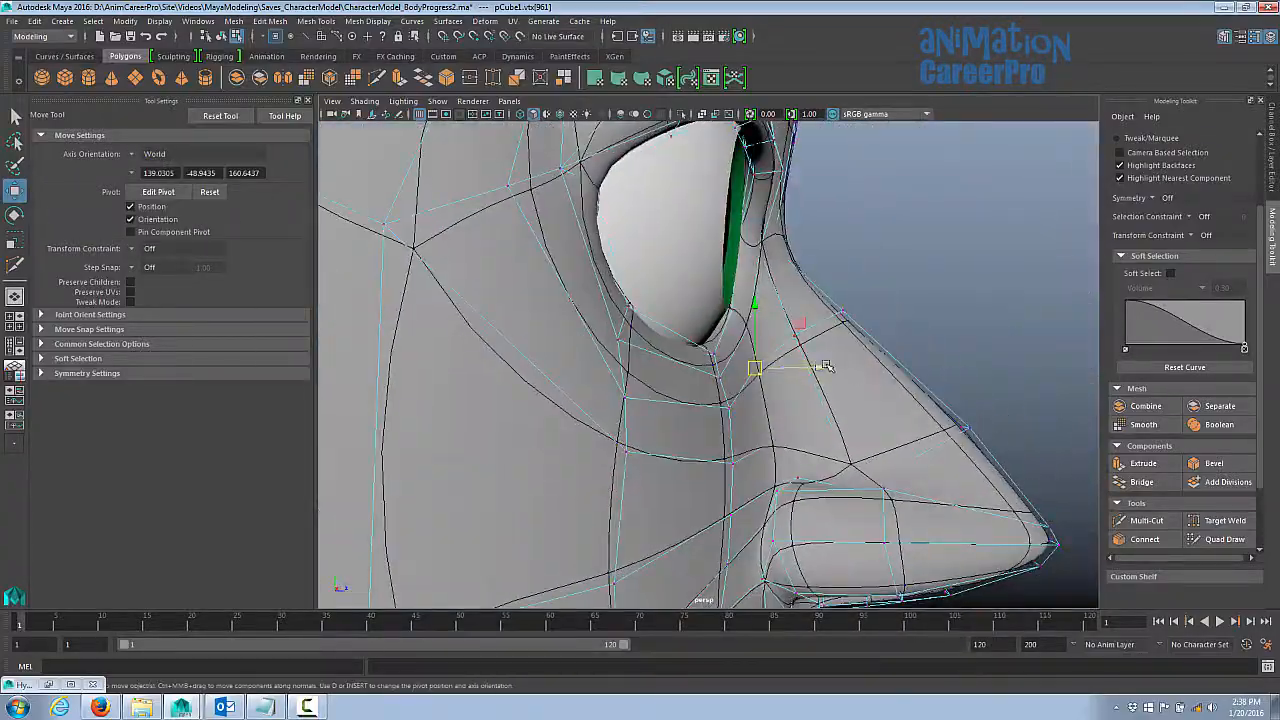
{"action": "left_click_drag", "start_coordinate": [823, 369], "coordinate": [732, 366]}
{"action": "left_click", "coordinate": [786, 363]}
{"action": "left_click_drag", "start_coordinate": [786, 308], "coordinate": [786, 294]}
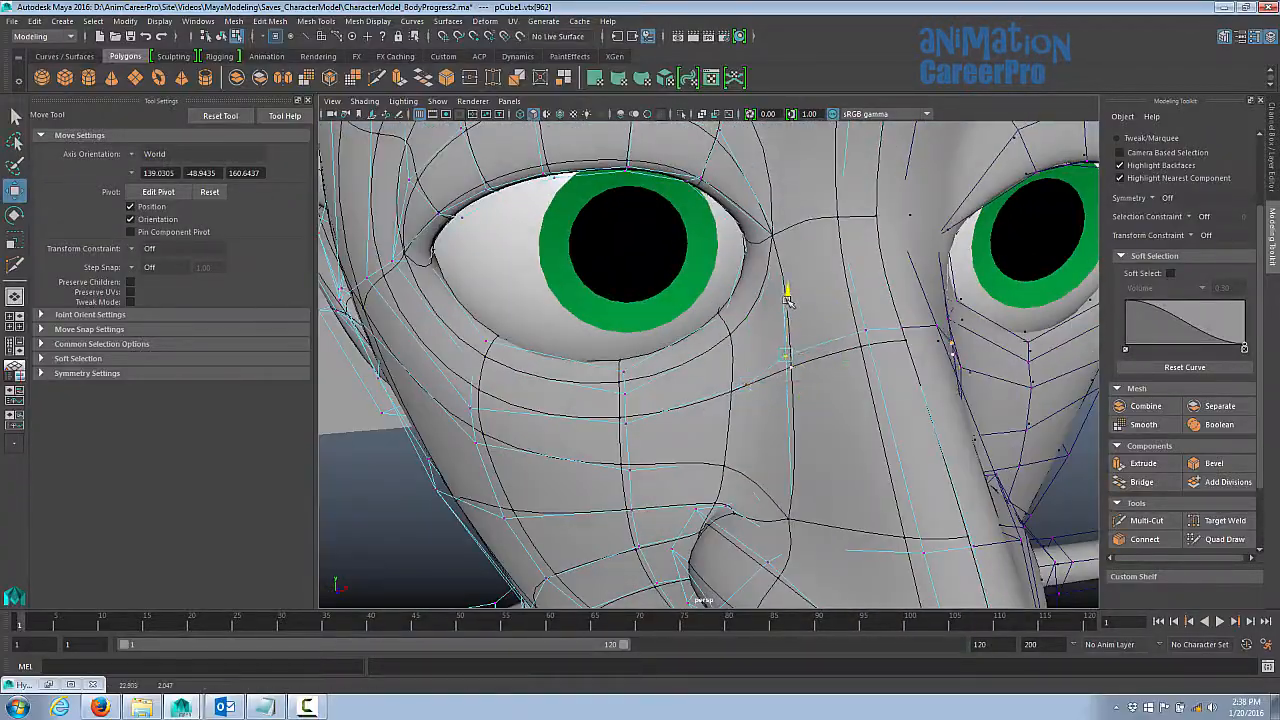
- Reposition the remaining vertices around the nose bridge and the eye to smooth the socket loop's flow
{"action": "left_click_drag", "start_coordinate": [830, 340], "coordinate": [824, 426], "text": "alt"}
{"action": "left_click", "coordinate": [740, 250]}
{"action": "left_click_drag", "start_coordinate": [749, 243], "coordinate": [730, 328], "text": "alt"}
{"action": "left_click_drag", "start_coordinate": [843, 343], "coordinate": [830, 298], "text": "alt"}
{"action": "right_click_drag", "start_coordinate": [830, 298], "coordinate": [779, 336], "text": "alt"}
{"action": "left_click", "coordinate": [686, 292]}
{"action": "left_click_drag", "start_coordinate": [779, 336], "coordinate": [815, 334], "text": "alt"}
{"action": "right_click_drag", "start_coordinate": [815, 334], "coordinate": [880, 310], "text": "alt"}
{"action": "left_click_drag", "start_coordinate": [886, 278], "coordinate": [874, 280]}
{"action": "left_click", "coordinate": [681, 292]}
{"action": "left_click_drag", "start_coordinate": [708, 306], "coordinate": [775, 306], "text": "alt"}
{"action": "left_click_drag", "start_coordinate": [701, 243], "coordinate": [678, 284]}
{"action": "left_click", "coordinate": [692, 291]}
{"action": "left_click_drag", "start_coordinate": [666, 281], "coordinate": [823, 298]}
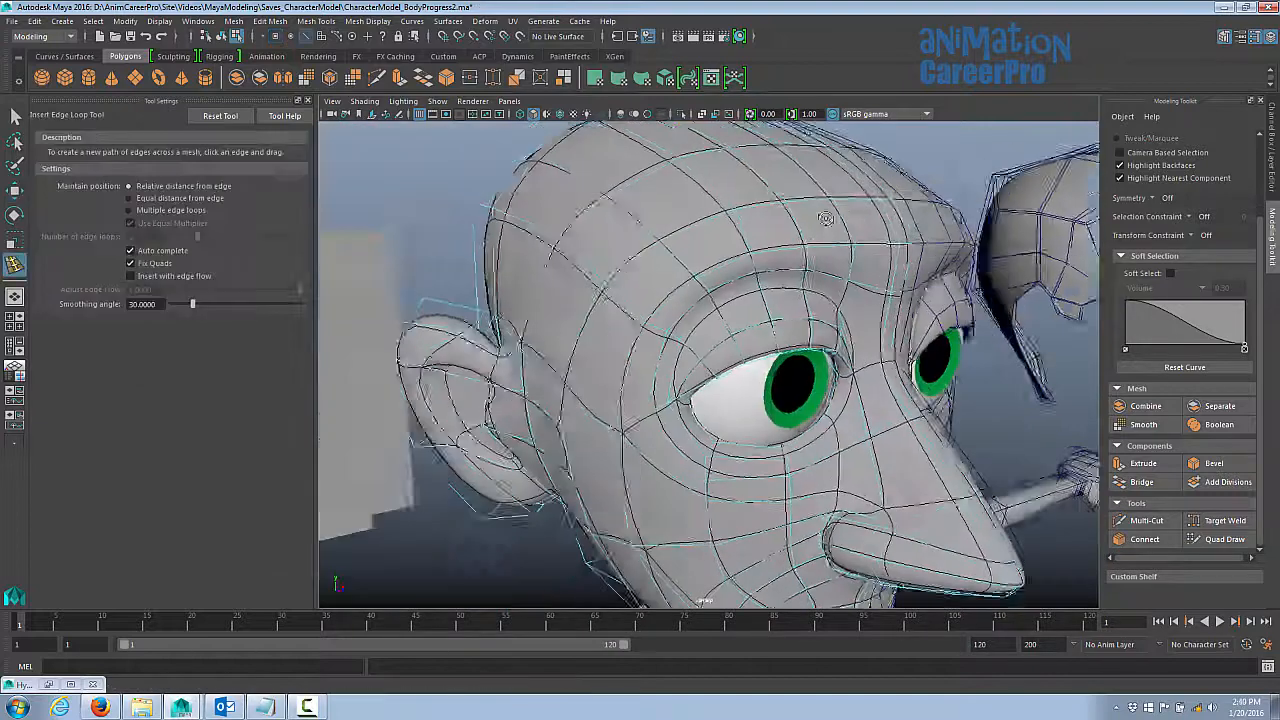
- Insert an edge loop across the forehead above the brow, running down to the temple
{"action": "left_click_drag", "start_coordinate": [823, 228], "coordinate": [724, 234], "text": "alt"}
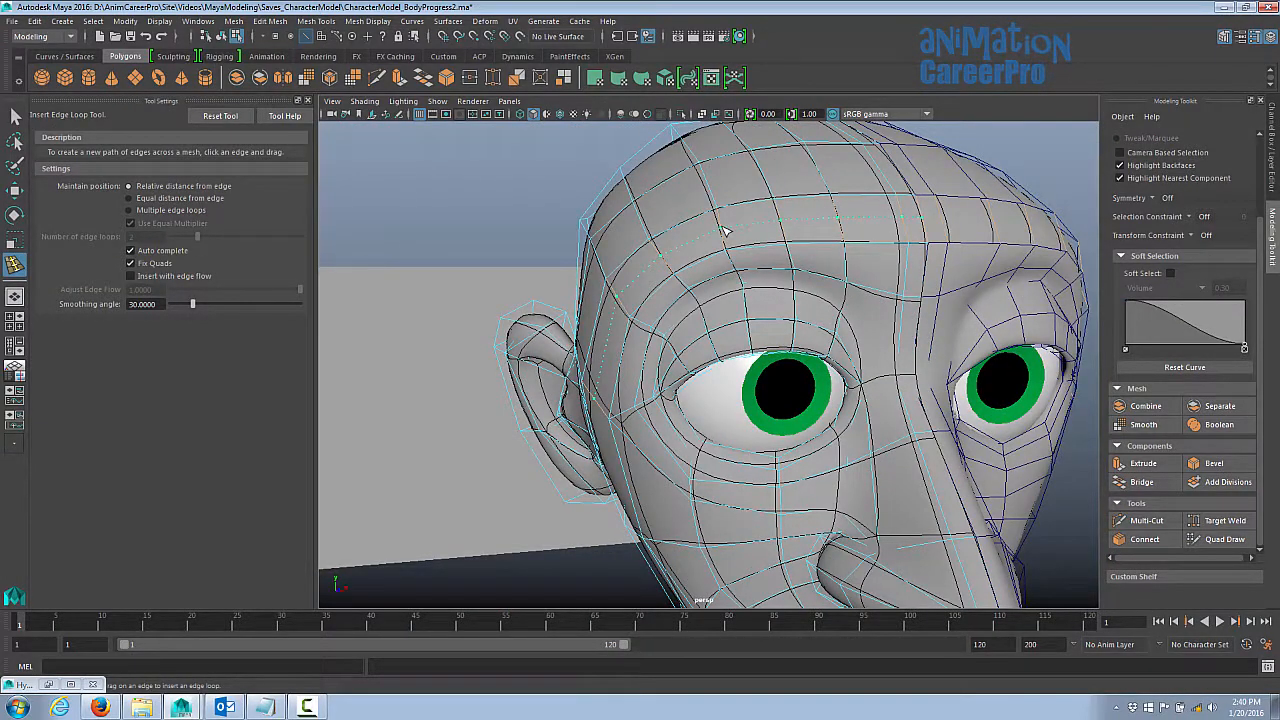
{"action": "left_click_drag", "start_coordinate": [726, 231], "coordinate": [731, 235]}
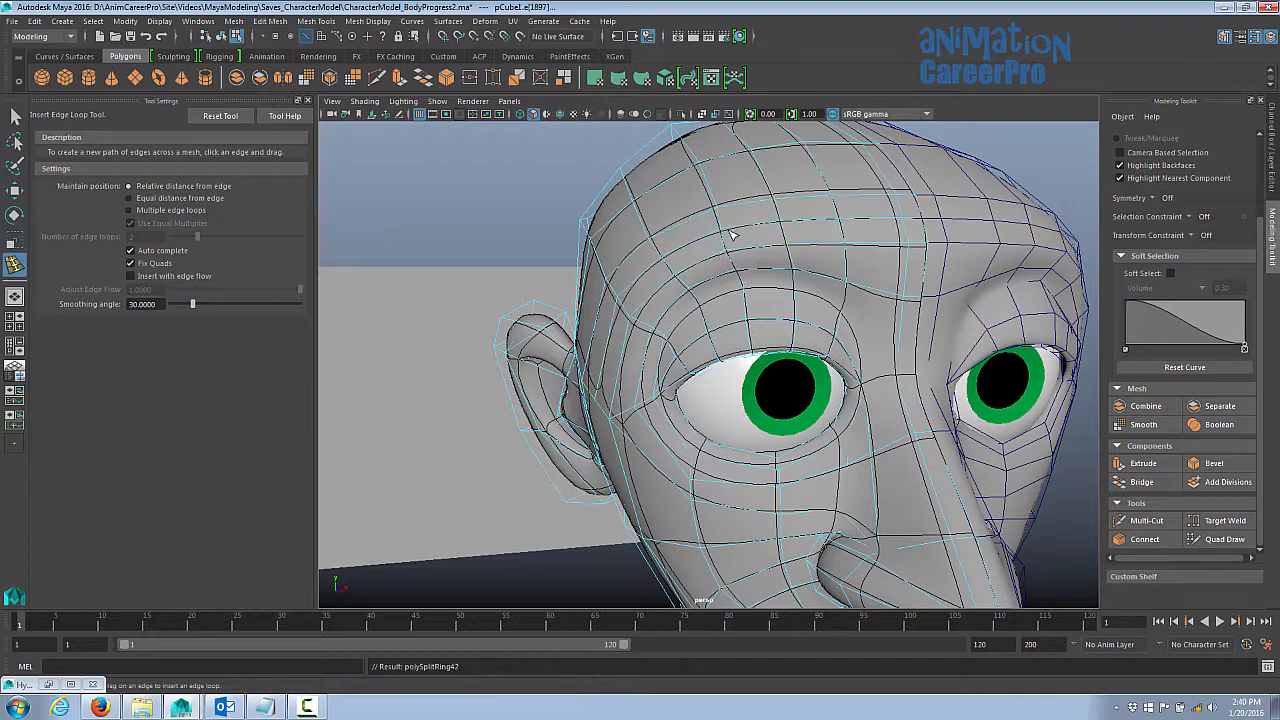
{"action": "left_click_drag", "start_coordinate": [640, 318], "coordinate": [577, 407], "text": "alt"}
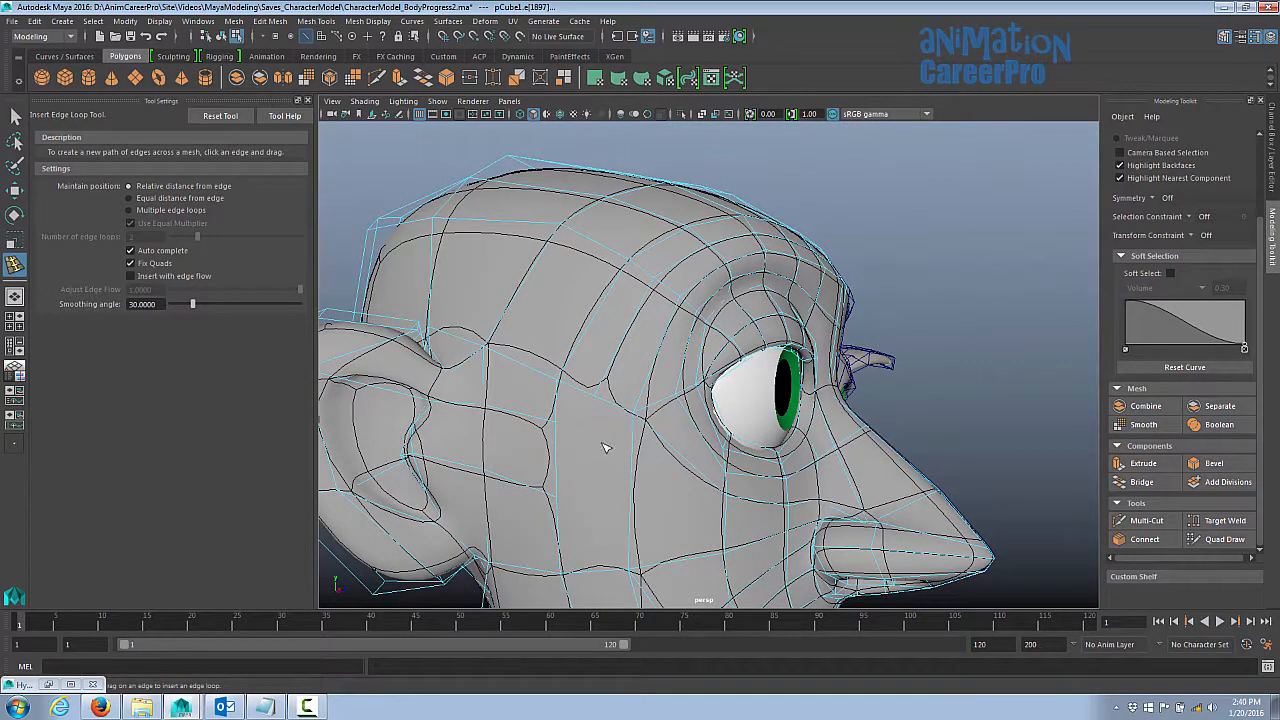
- Nudge the new forehead loop's edge near the centre of the forehead, above the inner brow
{"action": "left_click_drag", "start_coordinate": [621, 425], "coordinate": [851, 269], "text": "alt"}
{"action": "key", "text": "w"}
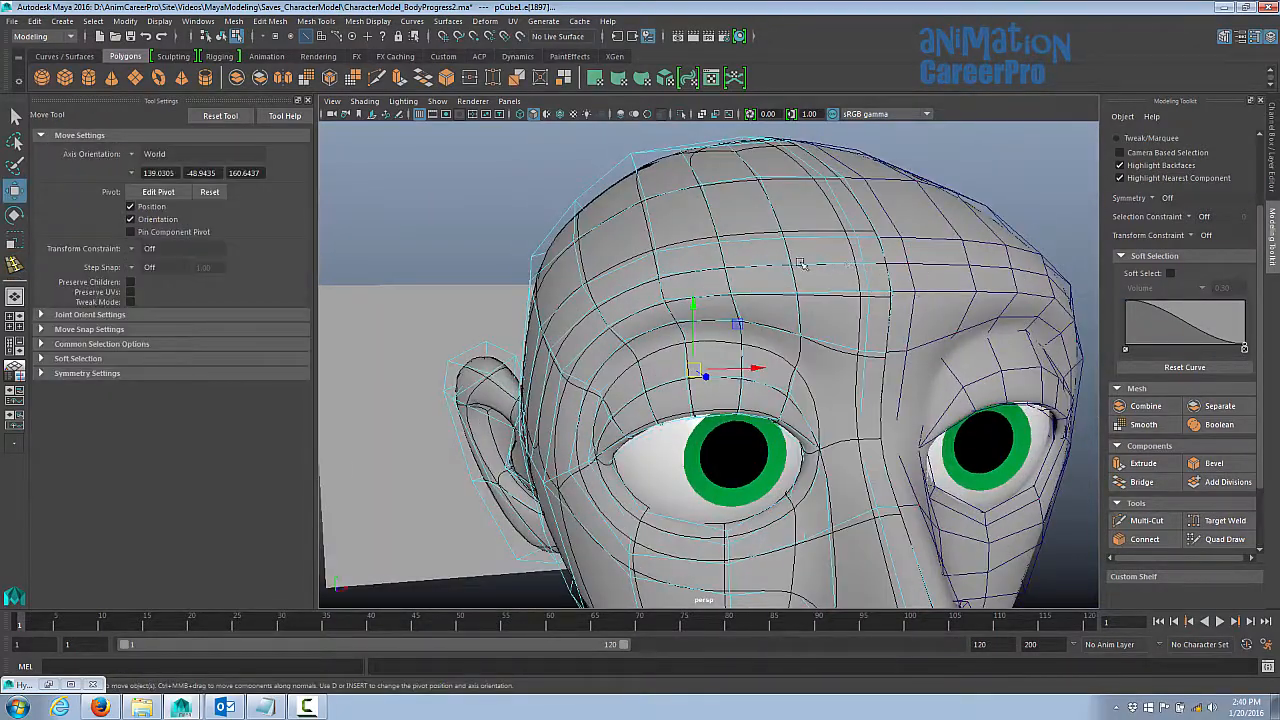
{"action": "scroll", "coordinate": [862, 278], "scroll_direction": "up", "scroll_amount": 3}
{"action": "right_click_drag", "start_coordinate": [862, 277], "coordinate": [862, 234]}
{"action": "left_click", "coordinate": [856, 271]}
{"action": "left_click_drag", "start_coordinate": [881, 289], "coordinate": [900, 340], "text": "alt"}
{"action": "left_click_drag", "start_coordinate": [843, 285], "coordinate": [846, 285]}
- Set the Move tool's axis orientation to Component and slide the new loop's vertices on the front of the forehead
{"action": "right_click_drag", "start_coordinate": [737, 289], "coordinate": [686, 290]}
{"action": "left_click", "coordinate": [730, 294]}
{"action": "left_click_drag", "start_coordinate": [745, 298], "coordinate": [795, 308], "text": "alt"}
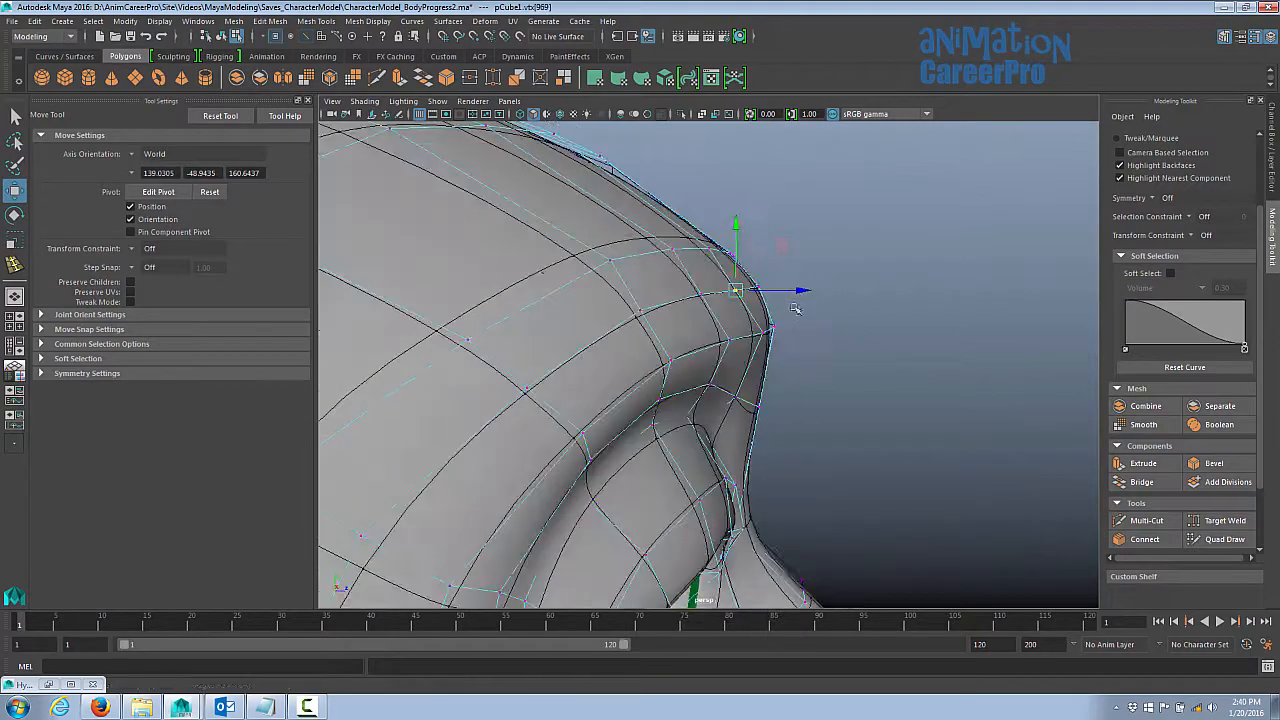
{"action": "left_click", "coordinate": [140, 156]}
{"action": "left_click", "coordinate": [166, 188]}
{"action": "left_click_drag", "start_coordinate": [730, 262], "coordinate": [780, 264], "text": "alt"}
{"action": "left_click", "coordinate": [766, 272]}
{"action": "left_click", "coordinate": [718, 292]}
{"action": "left_click", "coordinate": [686, 297]}
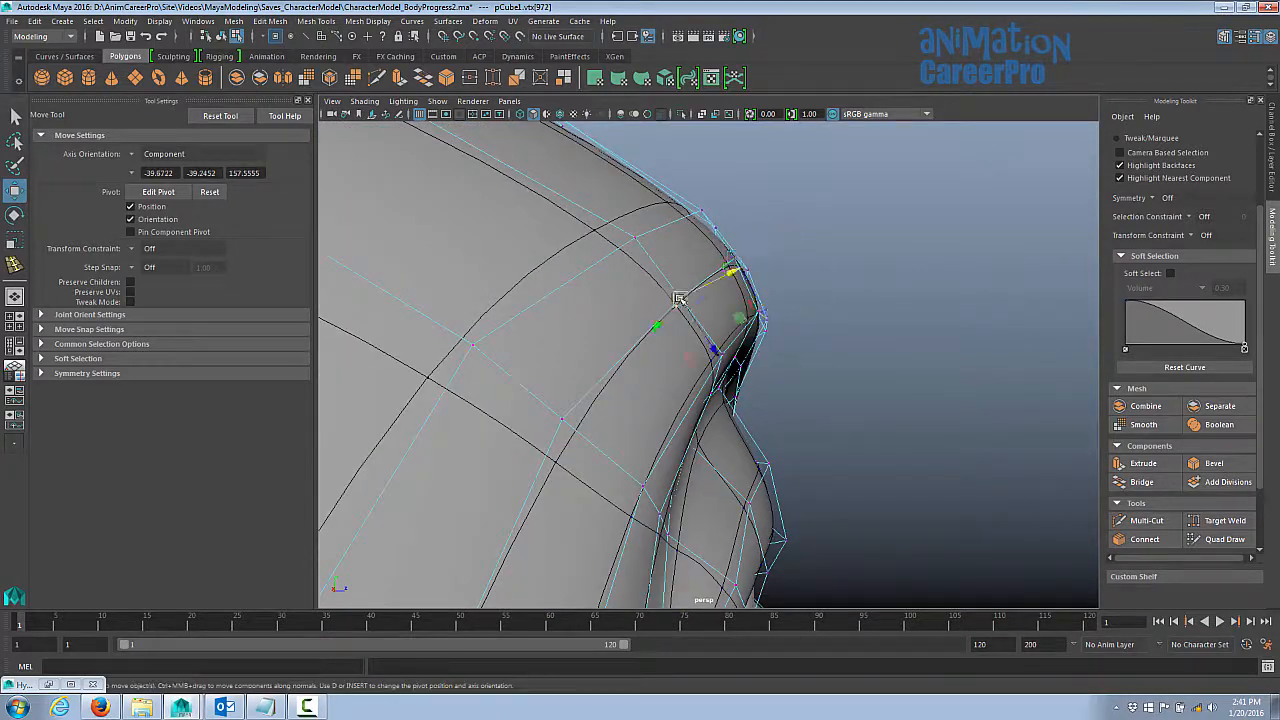
- Slide the remaining vertices of the forehead loop along their edges, from above the brow down to the temple
{"action": "right_click_drag", "start_coordinate": [700, 290], "coordinate": [780, 290], "text": "alt"}
{"action": "left_click", "coordinate": [789, 221]}
{"action": "left_click_drag", "start_coordinate": [853, 189], "coordinate": [845, 193]}
{"action": "left_click_drag", "start_coordinate": [750, 180], "coordinate": [749, 329], "text": "alt"}
{"action": "right_click_drag", "start_coordinate": [749, 329], "coordinate": [809, 203], "text": "alt"}
{"action": "left_click", "coordinate": [648, 381]}
{"action": "left_click_drag", "start_coordinate": [809, 203], "coordinate": [740, 358], "text": "alt"}
- With Multi-Cut, continue the forehead loop from the temple down between ear and eye to the cheek vertex
{"action": "left_click", "coordinate": [1146, 520]}
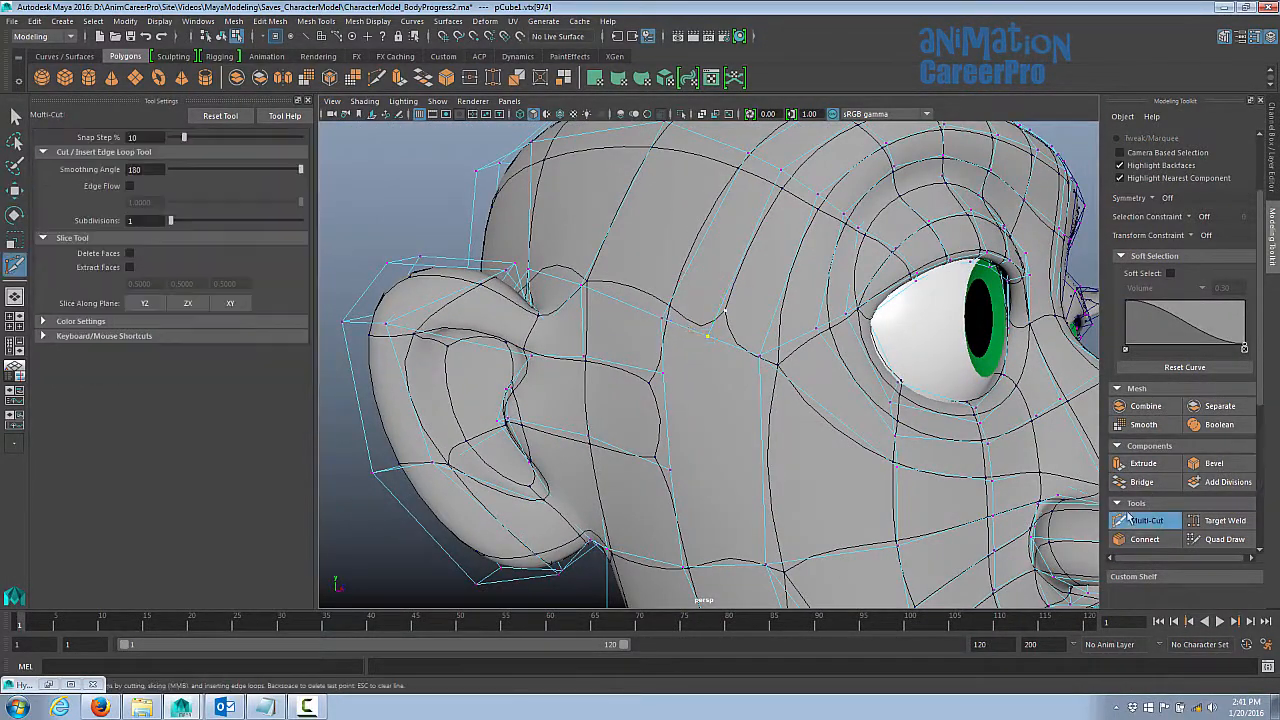
{"action": "left_click_drag", "start_coordinate": [735, 355], "coordinate": [700, 348], "text": "alt"}
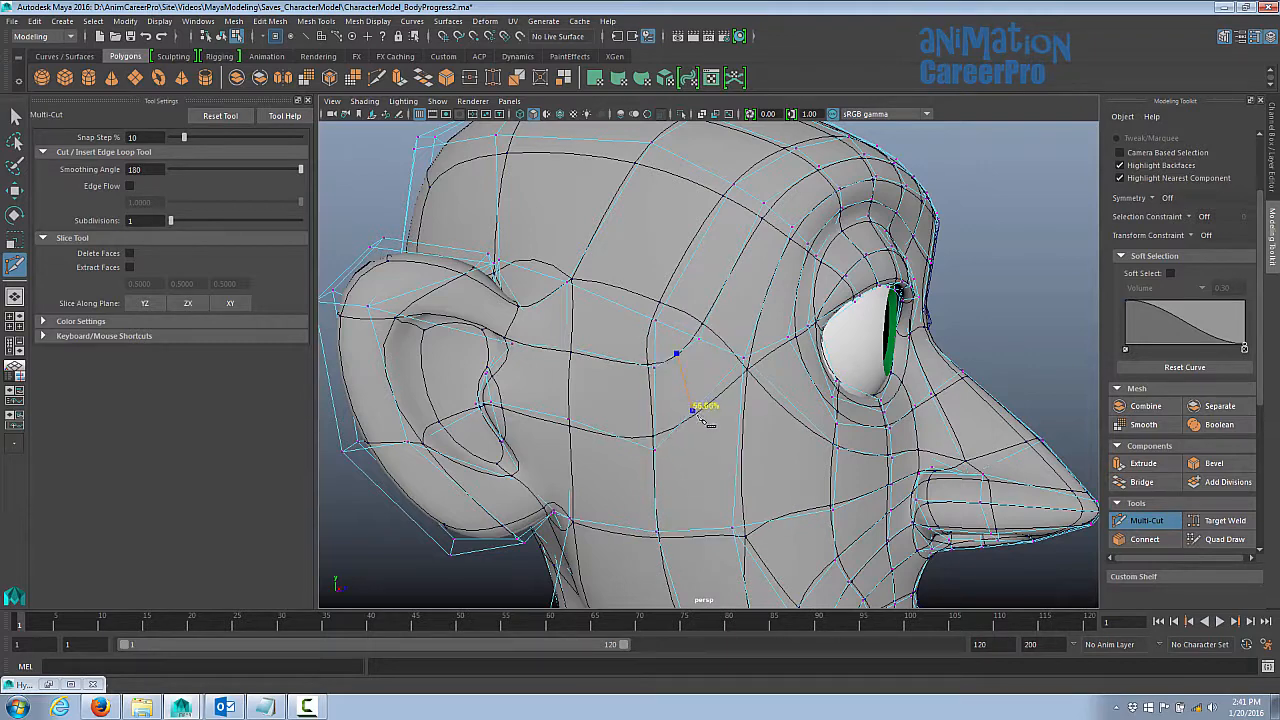
{"action": "right_click", "coordinate": [732, 529]}
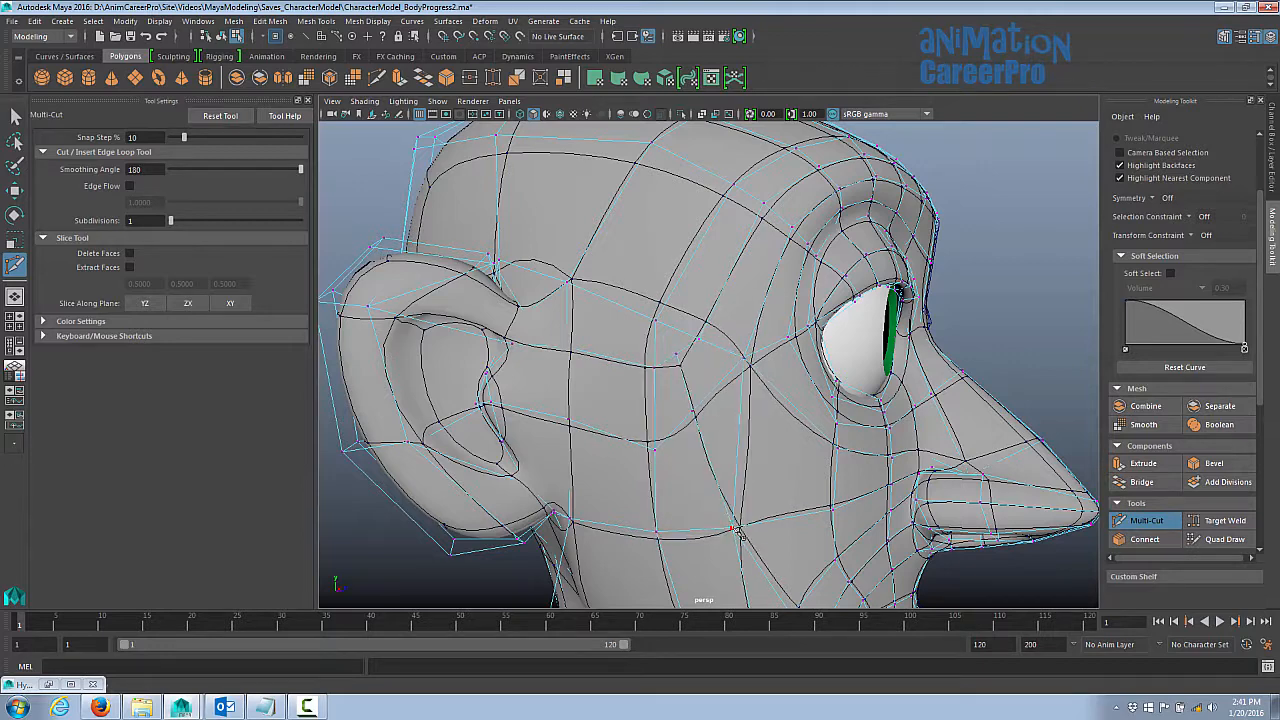
{"action": "key", "text": "w"}
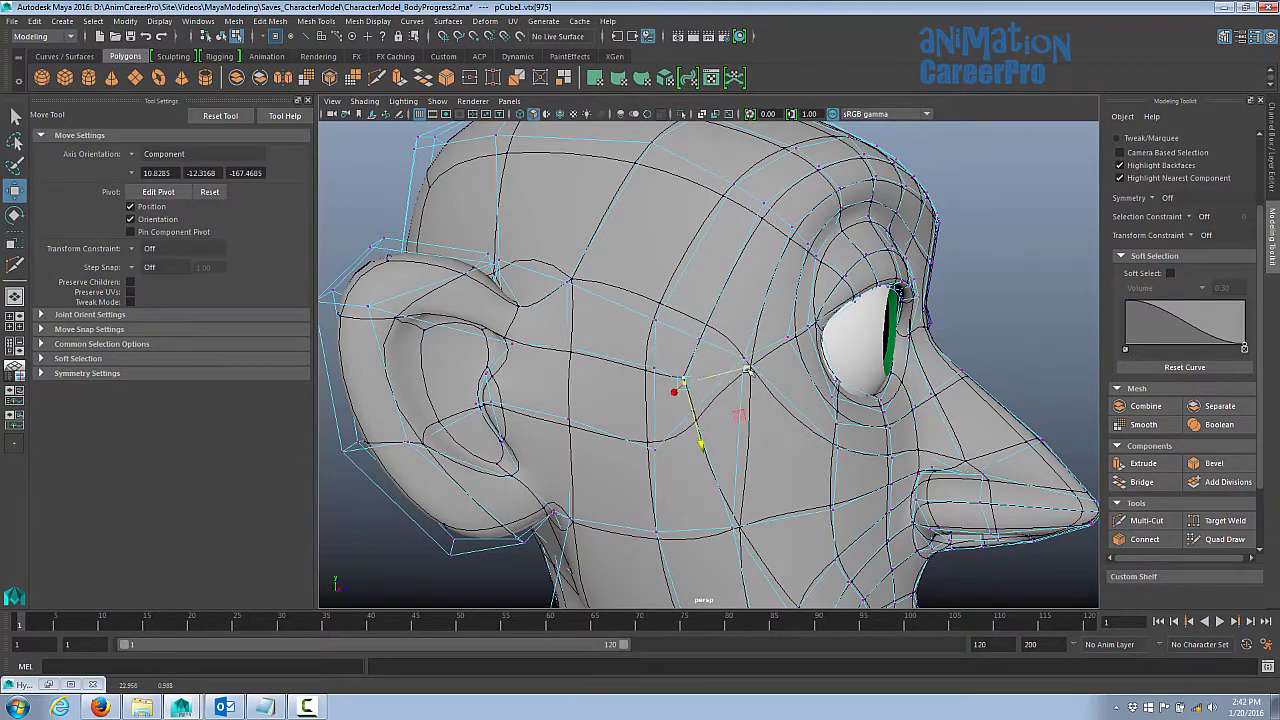
- With Multi-Cut, start a new edge line from the cheek beside the ear and run it under the eye towards the nose
{"action": "key", "text": "q"}
{"action": "left_click_drag", "start_coordinate": [700, 420], "coordinate": [773, 422], "text": "alt"}
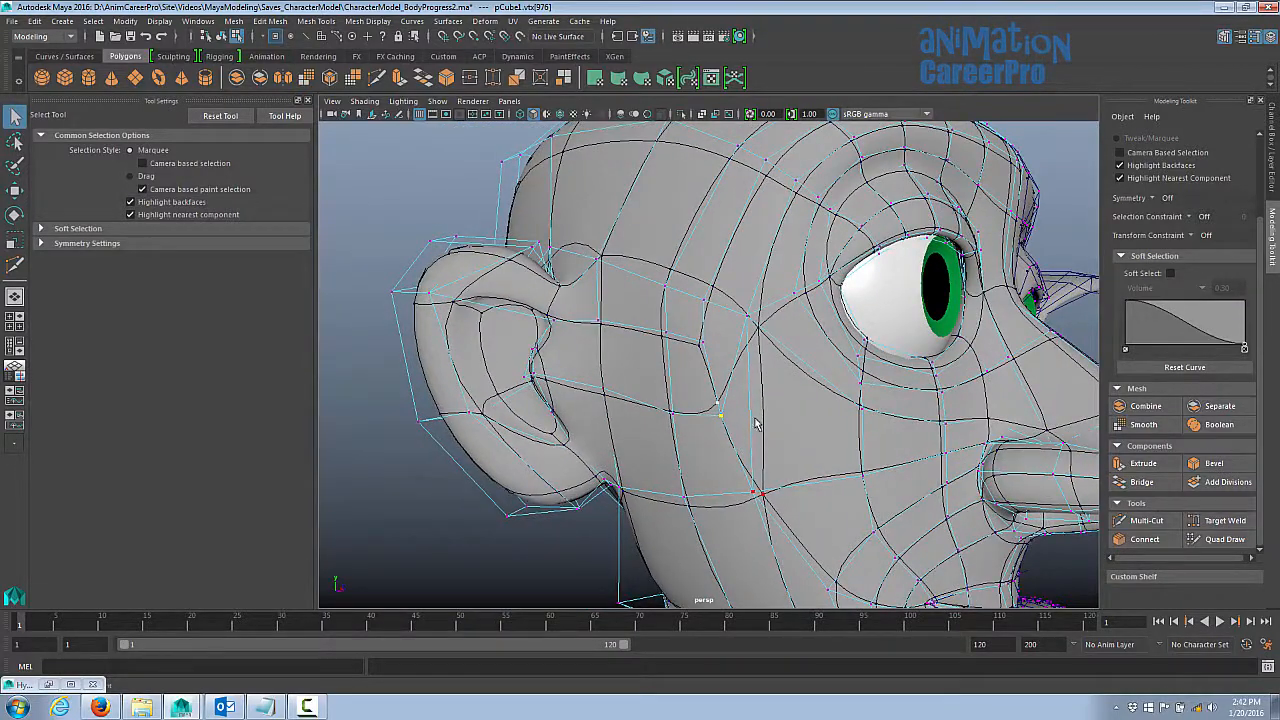
{"action": "left_click", "coordinate": [1138, 521]}
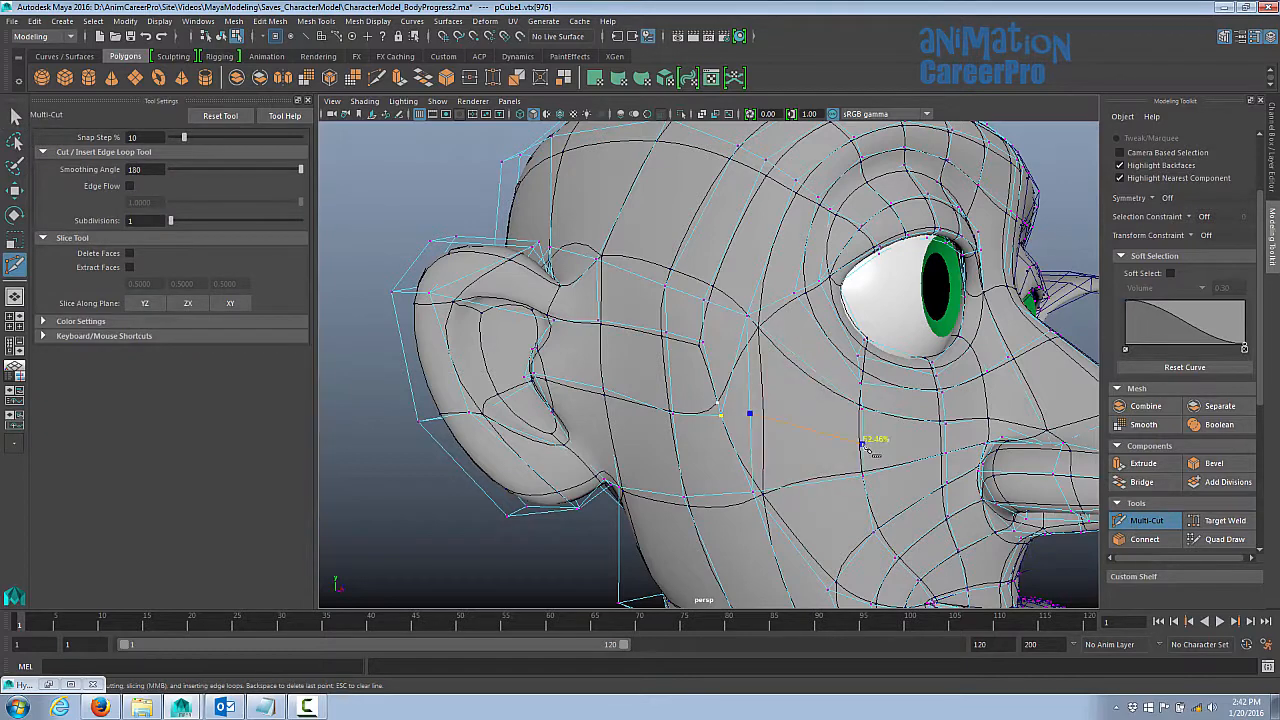
{"action": "left_click", "coordinate": [854, 403]}
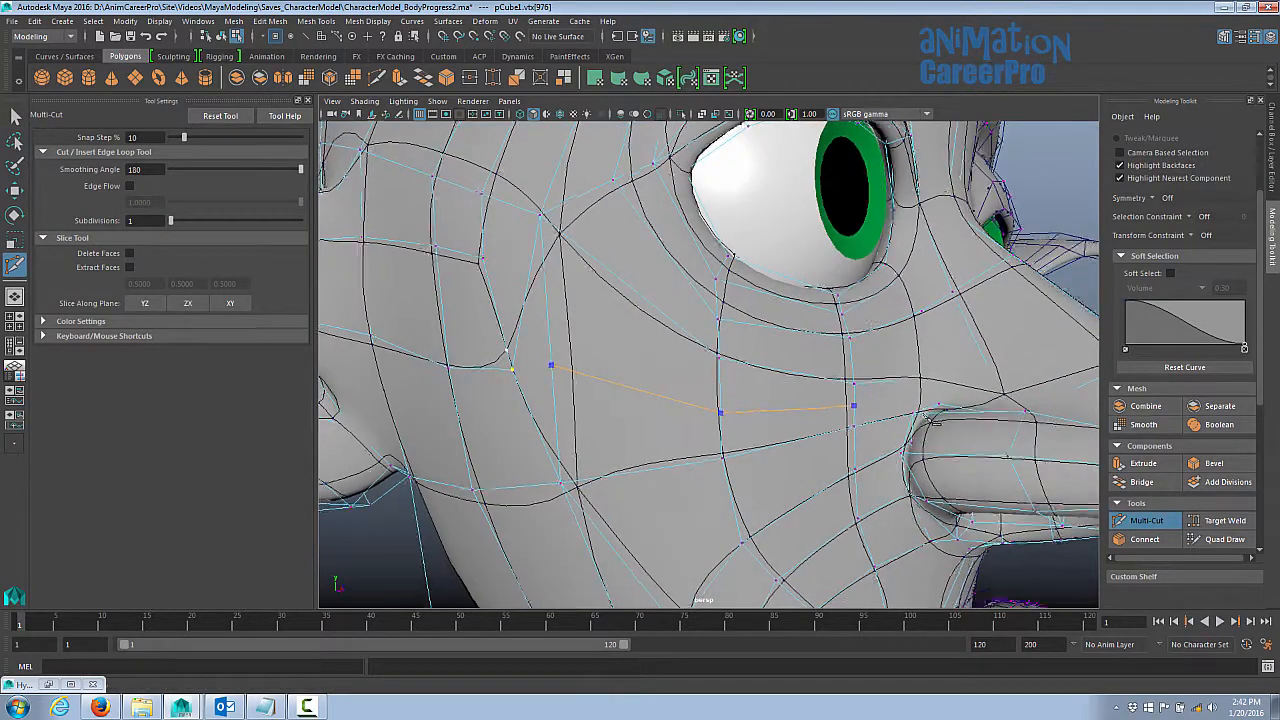
{"action": "right_click_drag", "start_coordinate": [854, 403], "coordinate": [874, 403], "text": "alt"}
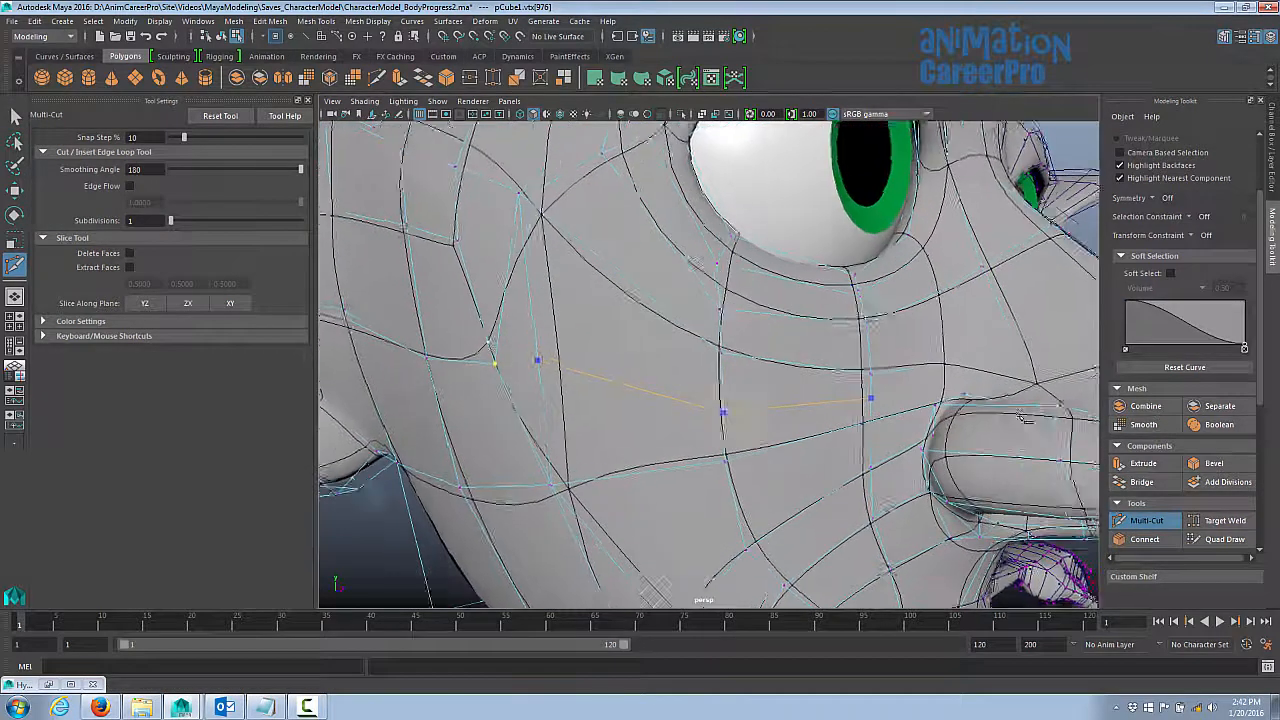
{"action": "mouse_move", "coordinate": [874, 403]}
{"action": "left_mouse_down", "text": "alt"}
{"action": "mouse_move", "coordinate": [800, 402]}
{"action": "mouse_move", "coordinate": [857, 401]}
{"action": "left_mouse_up", "text": "alt"}
- Check the hidden edges in wireframe and extend the under-eye cut to the top of the nostril
{"action": "key", "text": "4"}
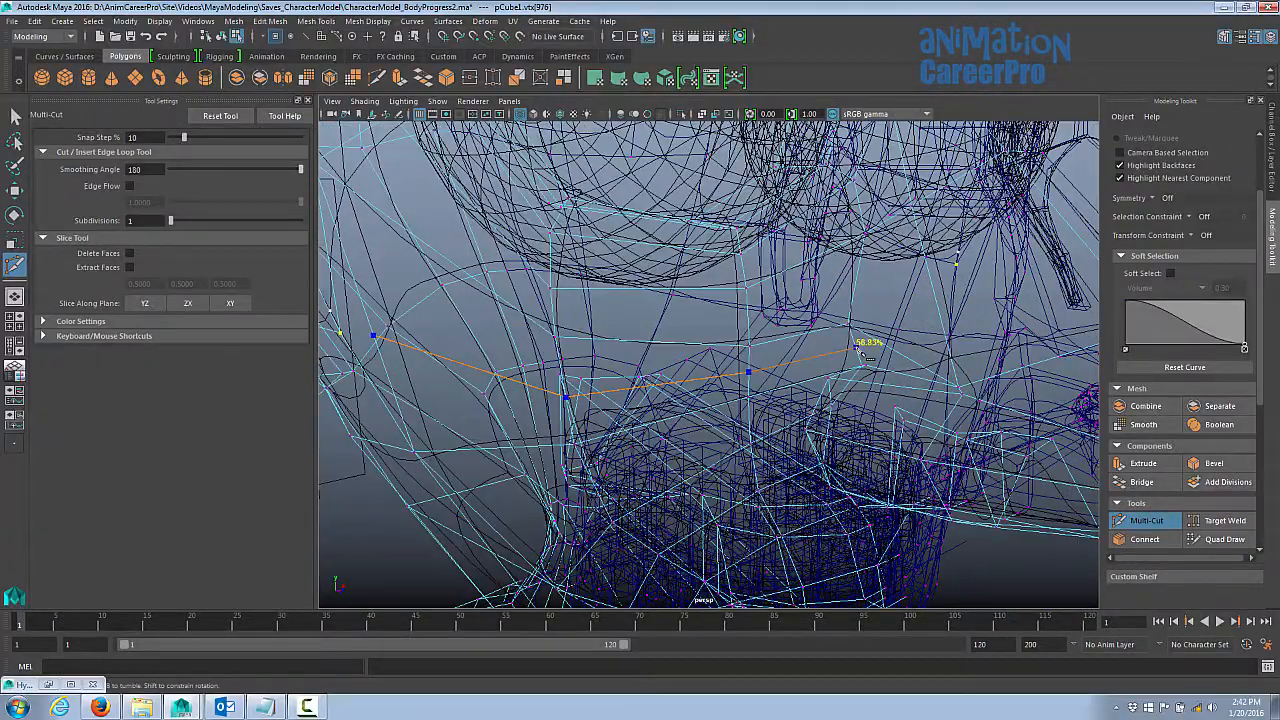
{"action": "middle_click_drag", "start_coordinate": [862, 352], "coordinate": [880, 405], "text": "alt"}
{"action": "left_click_drag", "start_coordinate": [897, 404], "coordinate": [721, 397], "text": "alt"}
{"action": "key", "text": "5"}
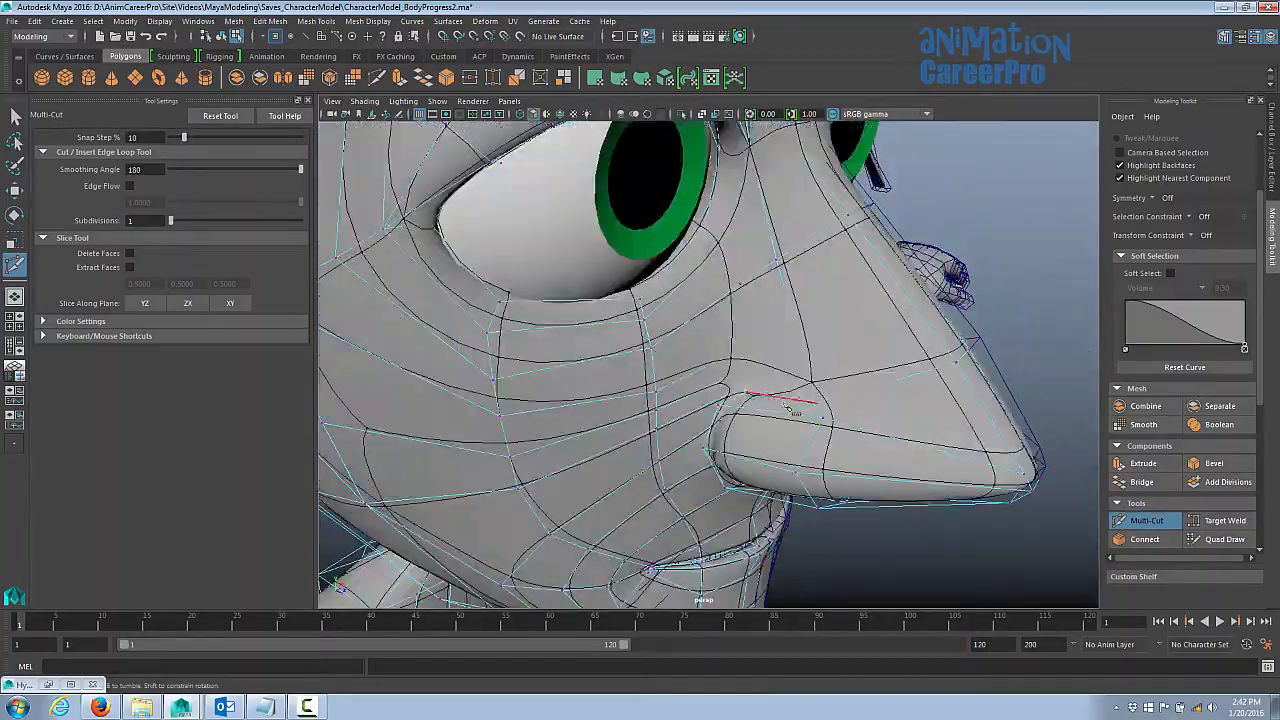
{"action": "left_click_drag", "start_coordinate": [800, 404], "coordinate": [731, 391], "text": "alt"}
{"action": "right_click_drag", "start_coordinate": [731, 391], "coordinate": [743, 430], "text": "alt"}
{"action": "key", "text": "4"}
{"action": "left_click_drag", "start_coordinate": [743, 430], "coordinate": [732, 422], "text": "alt"}
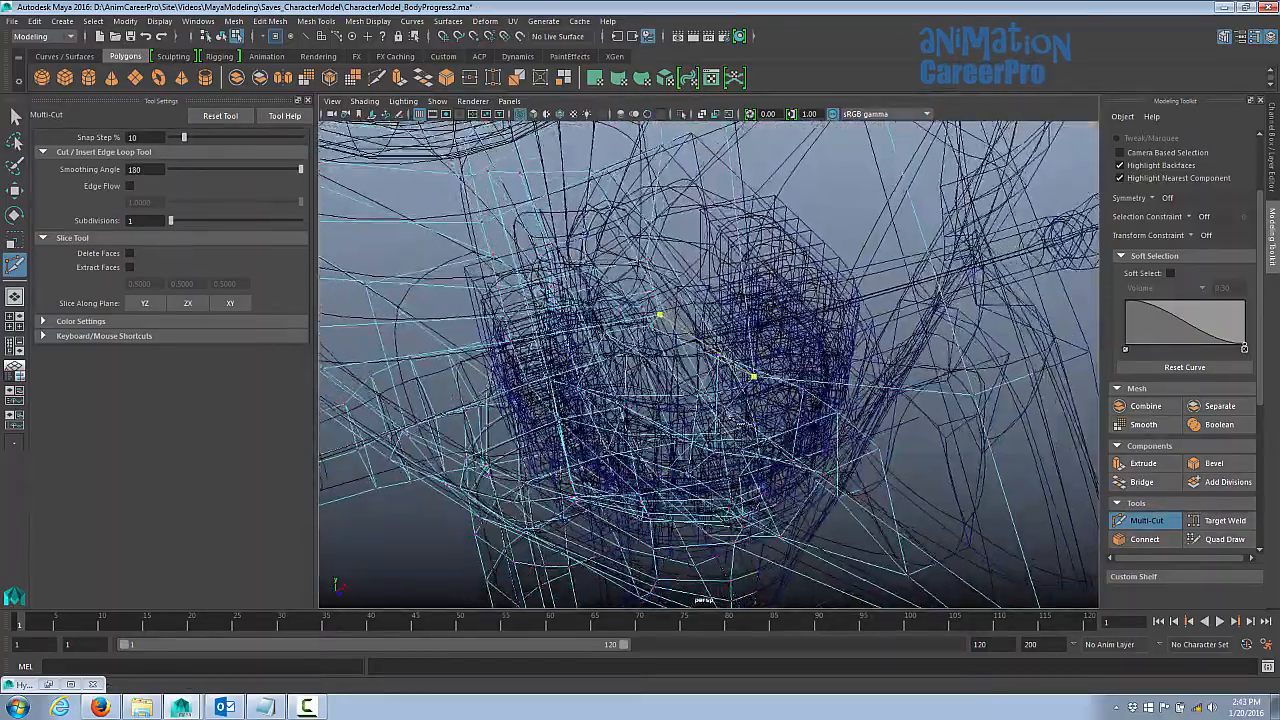
{"action": "right_click_drag", "start_coordinate": [732, 422], "coordinate": [749, 394], "text": "alt"}
{"action": "middle_click_drag", "start_coordinate": [749, 394], "coordinate": [777, 425], "text": "alt"}
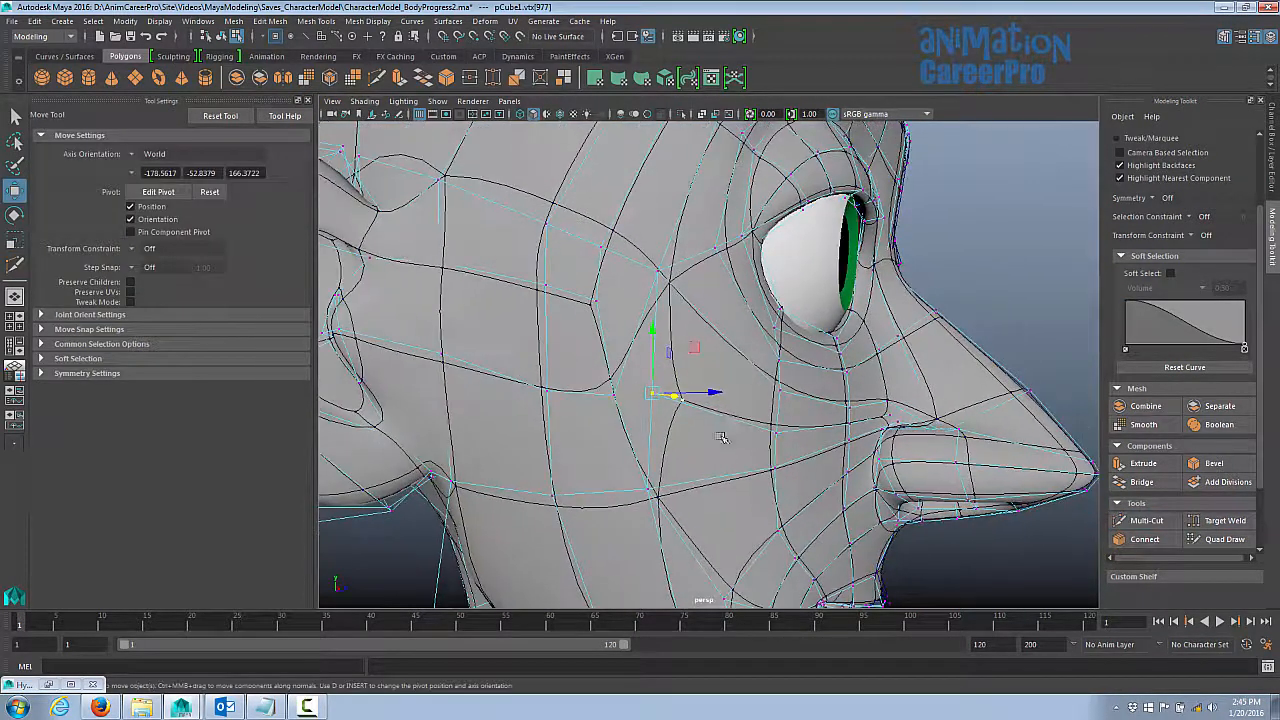
- Reposition the new cheek vertices between the ear and the eye, and preview the head as a smooth mesh
{"action": "left_click_drag", "start_coordinate": [738, 393], "coordinate": [700, 408], "text": "alt"}
{"action": "right_click_drag", "start_coordinate": [700, 408], "coordinate": [680, 400], "text": "alt"}
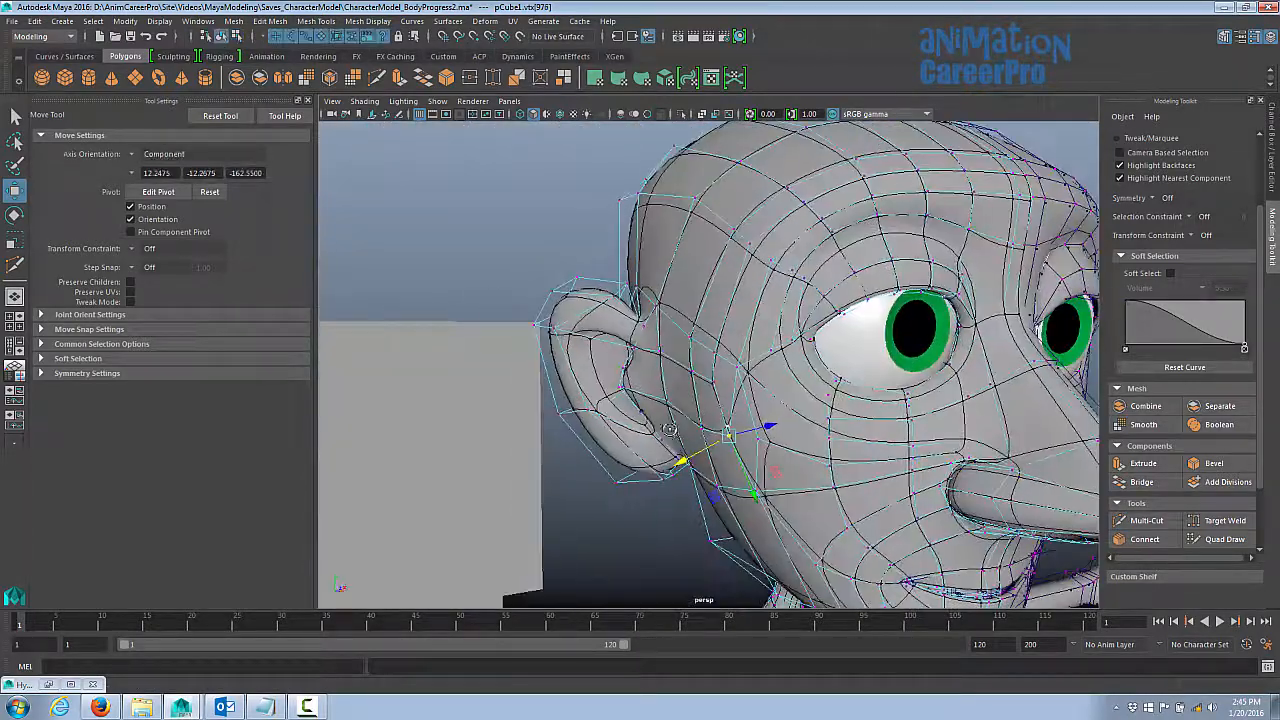
{"action": "key", "text": "F8"}
{"action": "key", "text": "3"}
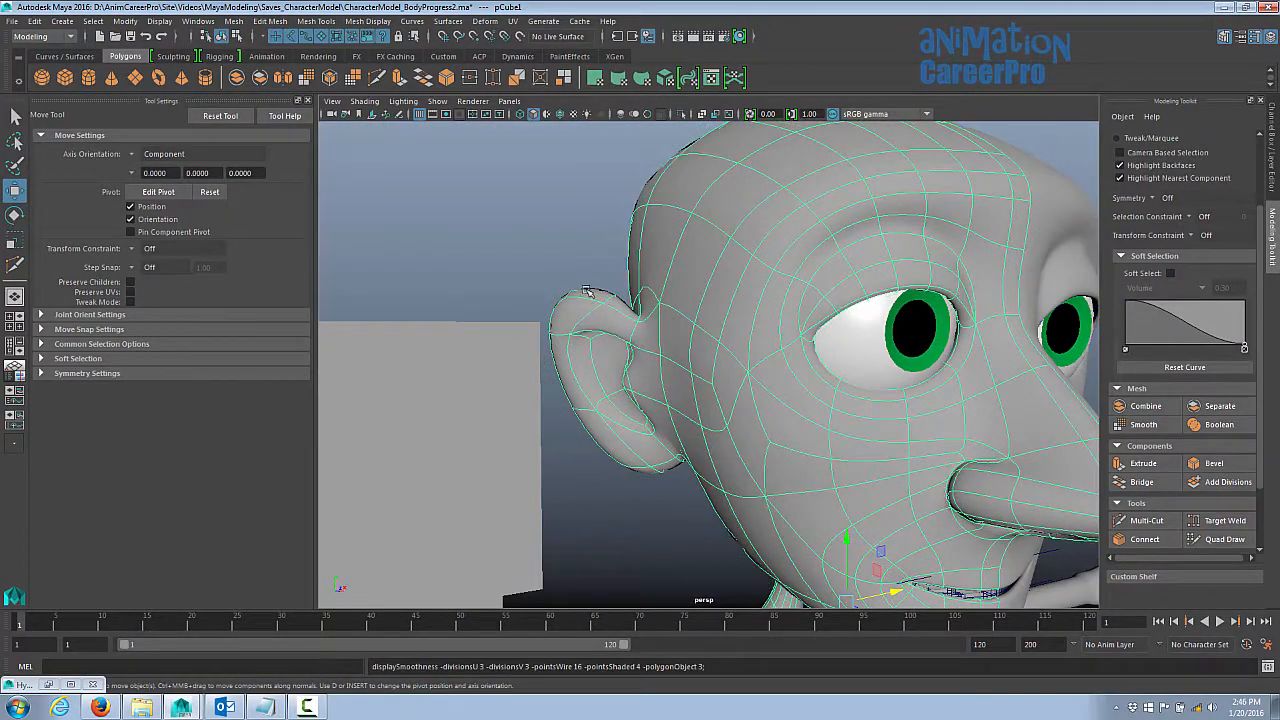
{"action": "left_click", "coordinate": [580, 249]}
- Move the new vertex just above the nostril wing to soften the crease where the cheek meets the nose
{"action": "right_click_drag", "start_coordinate": [797, 400], "coordinate": [646, 400], "text": "alt"}
{"action": "mouse_move", "coordinate": [646, 400]}
{"action": "left_mouse_down", "text": "alt"}
{"action": "mouse_move", "coordinate": [700, 394]}
{"action": "mouse_move", "coordinate": [650, 389]}
{"action": "left_mouse_up", "text": "alt"}
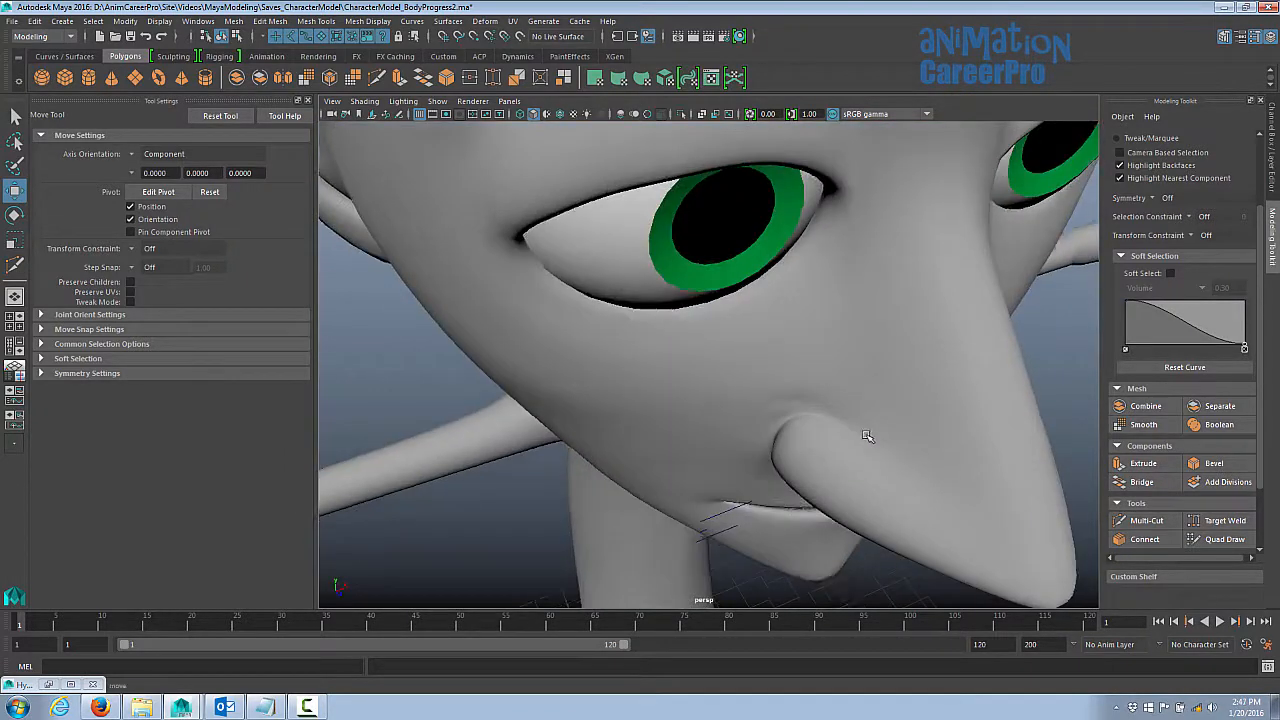
{"action": "right_click_drag", "start_coordinate": [866, 434], "coordinate": [884, 428], "text": "alt"}
{"action": "left_click_drag", "start_coordinate": [884, 428], "coordinate": [769, 390], "text": "alt"}
{"action": "left_click", "coordinate": [749, 394]}
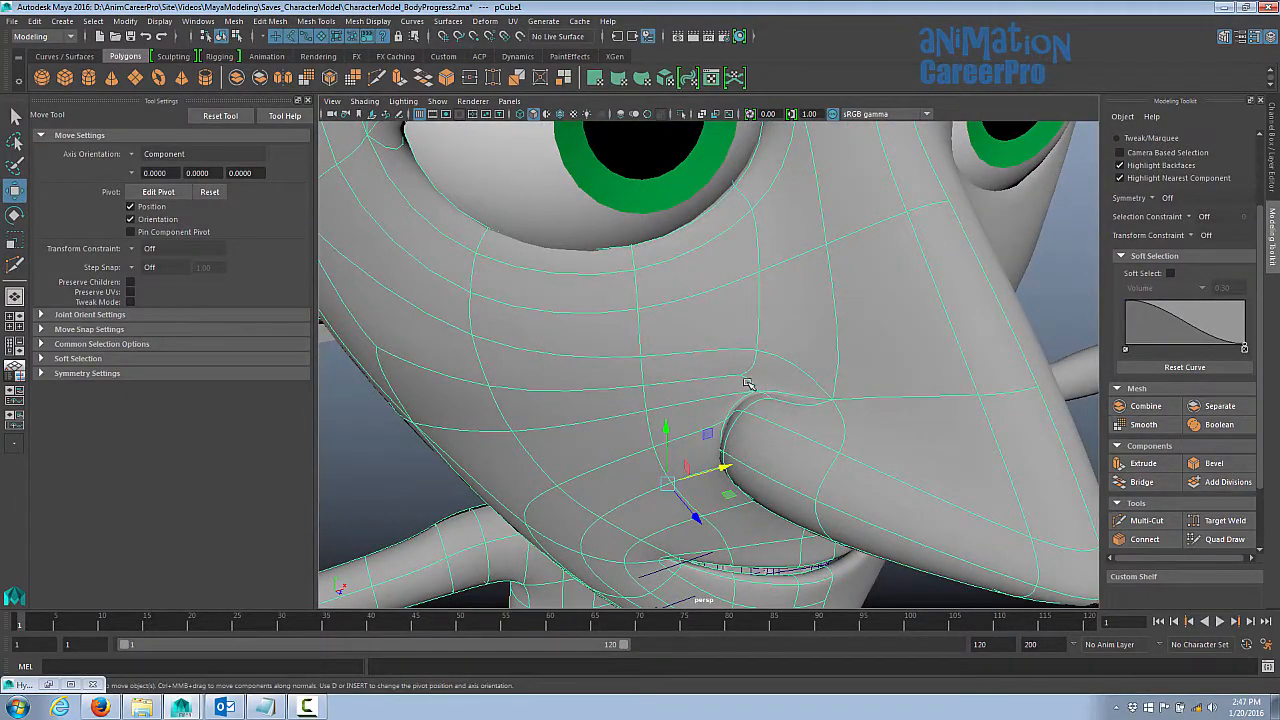
{"action": "right_click_drag", "start_coordinate": [748, 384], "coordinate": [843, 371], "text": "alt"}
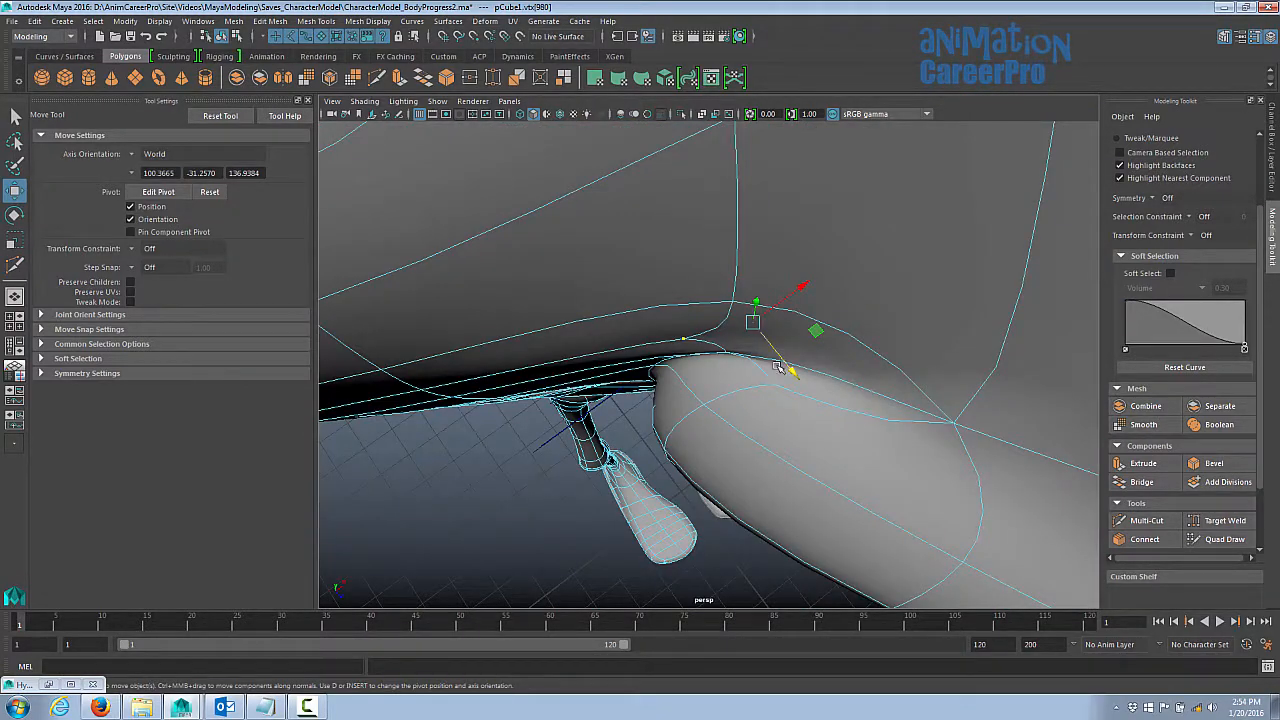
{"action": "left_click_drag", "start_coordinate": [777, 366], "coordinate": [771, 360], "text": "alt"}
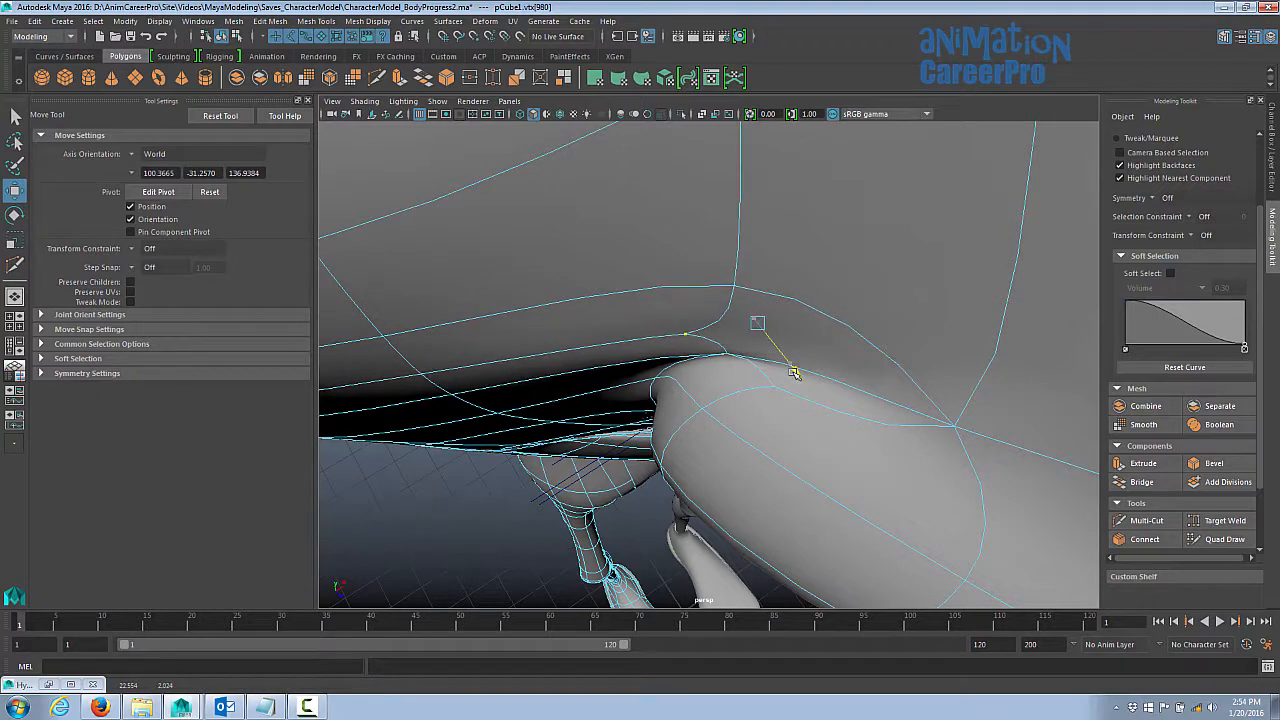
- Set the hair aside along X (Translate X 10.278) and inspect the bald head and neck from all sides
{"action": "left_click_drag", "start_coordinate": [795, 385], "coordinate": [918, 261], "text": "alt"}
{"action": "right_click_drag", "start_coordinate": [847, 354], "coordinate": [508, 358], "text": "alt"}
{"action": "left_click_drag", "start_coordinate": [790, 410], "coordinate": [700, 412], "text": "alt"}
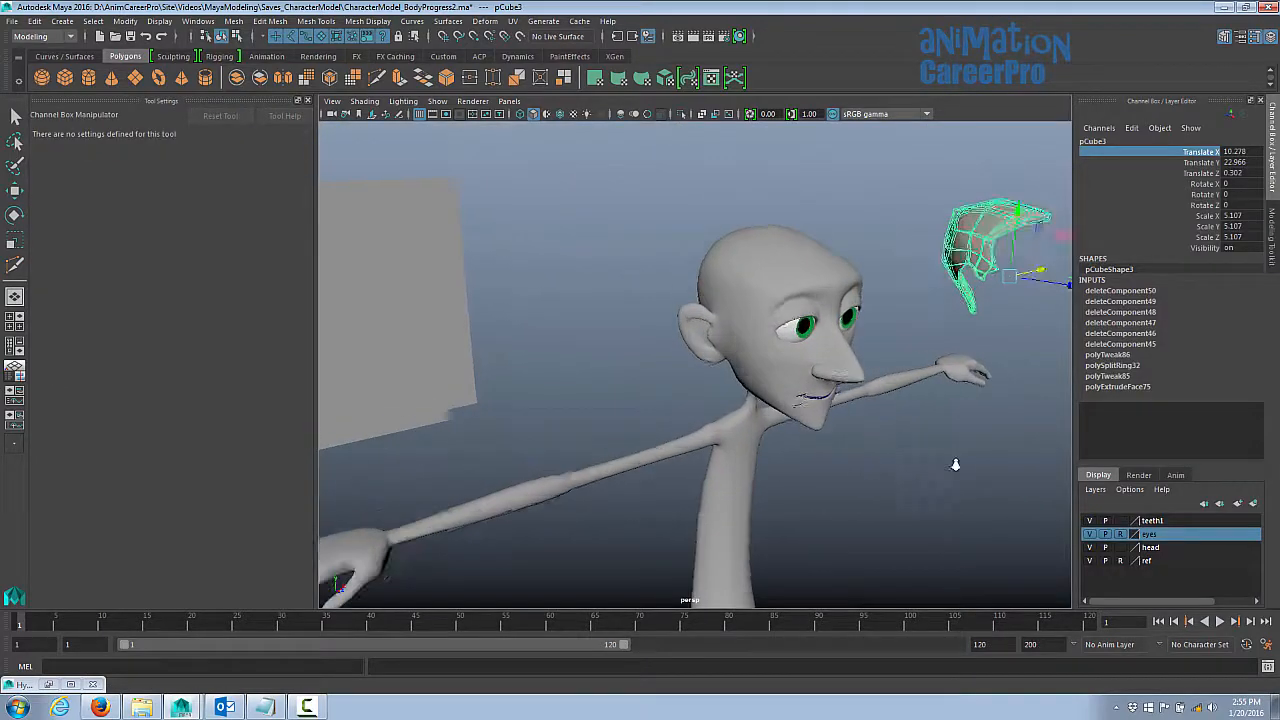
{"action": "right_click_drag", "start_coordinate": [760, 416], "coordinate": [812, 416], "text": "alt"}
{"action": "left_click_drag", "start_coordinate": [812, 416], "coordinate": [769, 417], "text": "alt"}
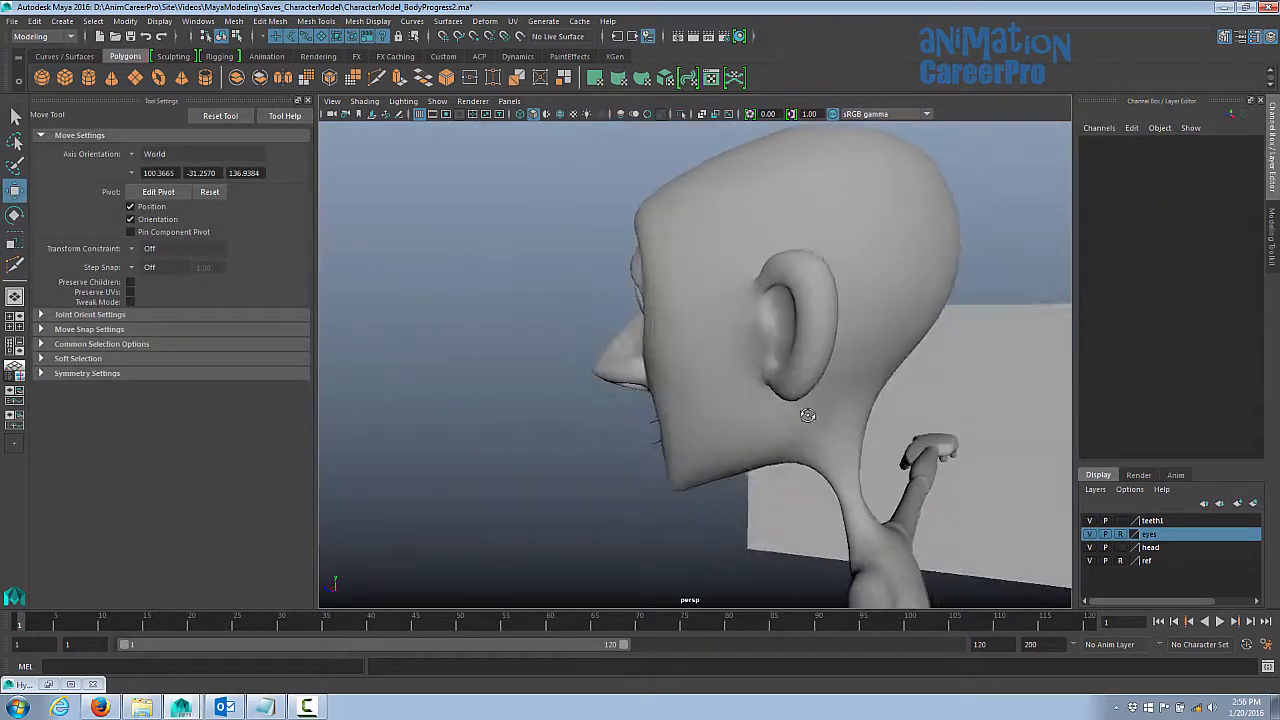
{"action": "left_click_drag", "start_coordinate": [809, 417], "coordinate": [716, 454], "text": "alt"}
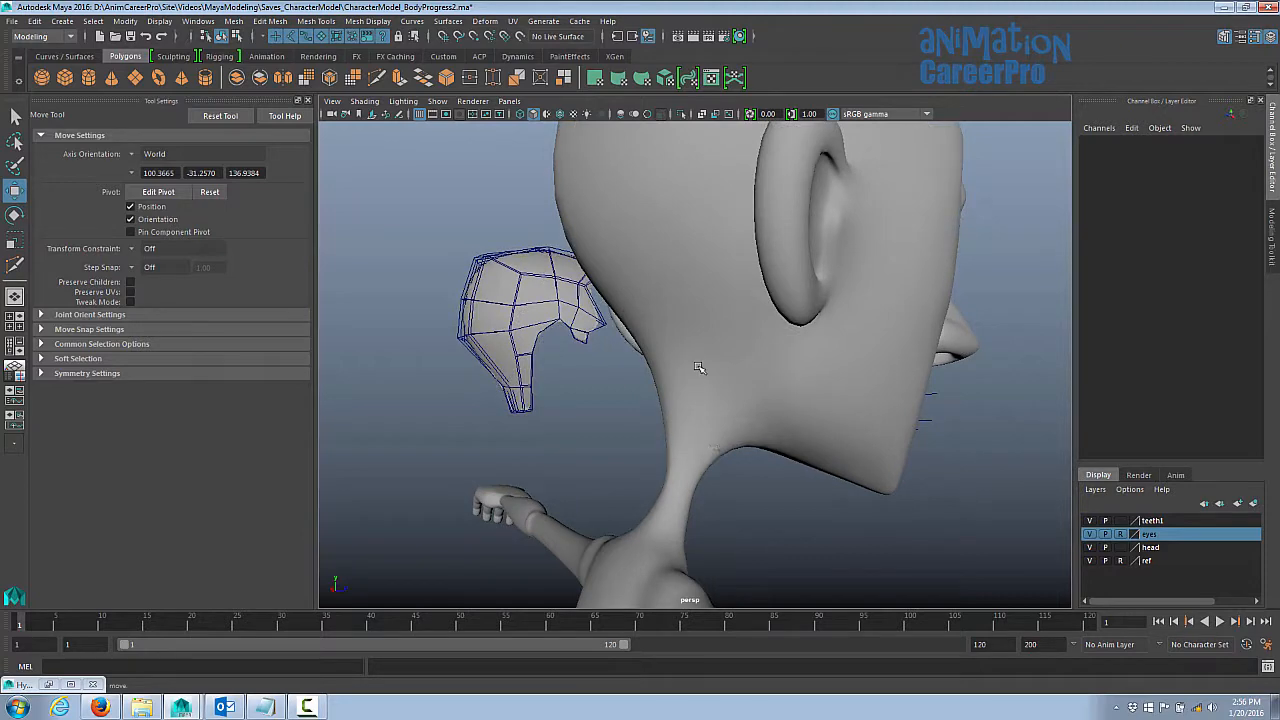
{"action": "left_click_drag", "start_coordinate": [699, 368], "coordinate": [695, 449], "text": "alt"}
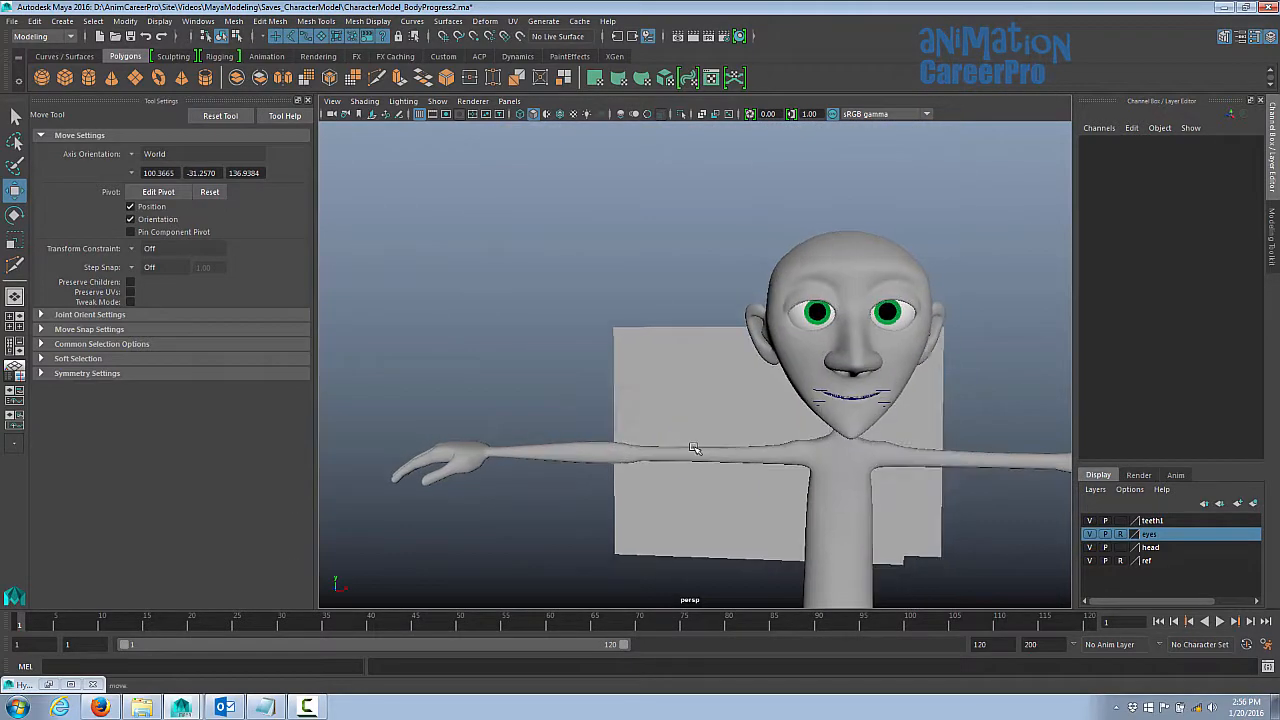
- Bring up the multi-view layout with the reference sketches and move the neck's vertices along X to reshape the neck
{"action": "key", "text": "space"}
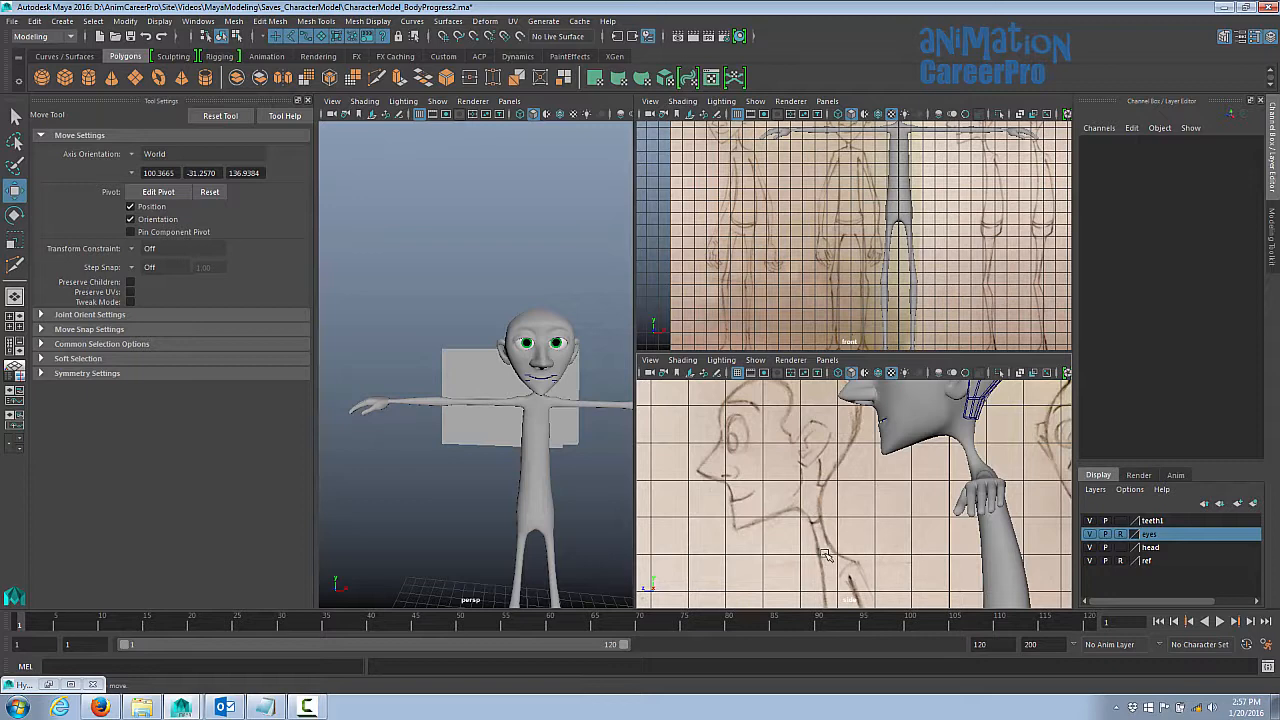
{"action": "scroll", "coordinate": [491, 397], "scroll_direction": "up", "scroll_amount": 8}
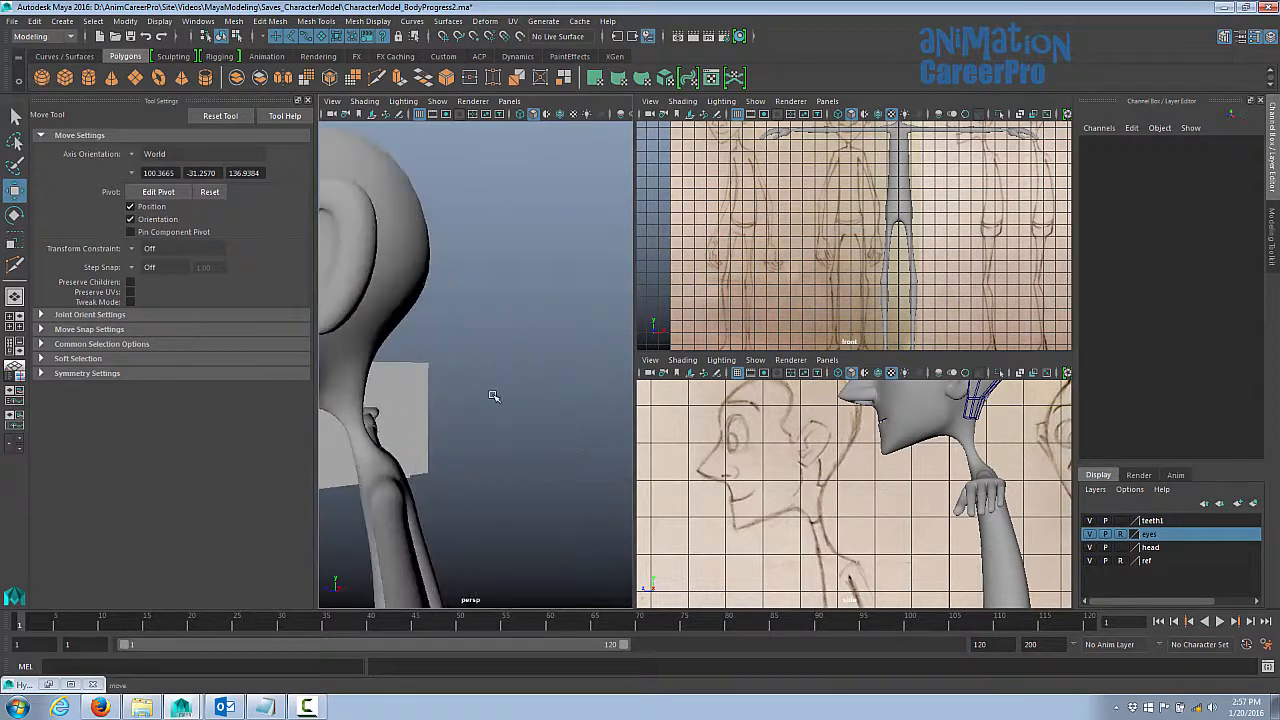
{"action": "left_click_drag", "start_coordinate": [430, 313], "coordinate": [476, 356]}
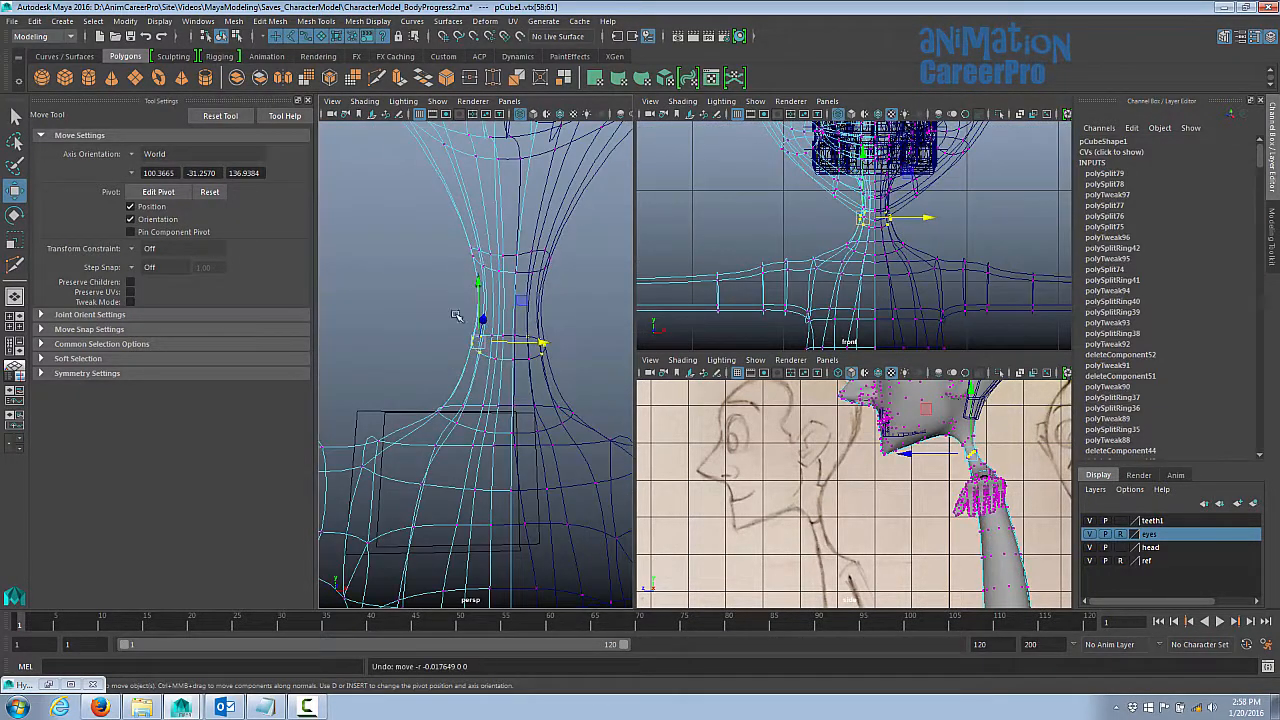
{"action": "left_click_drag", "start_coordinate": [555, 345], "coordinate": [553, 345]}
{"action": "left_click_drag", "start_coordinate": [568, 282], "coordinate": [446, 232]}
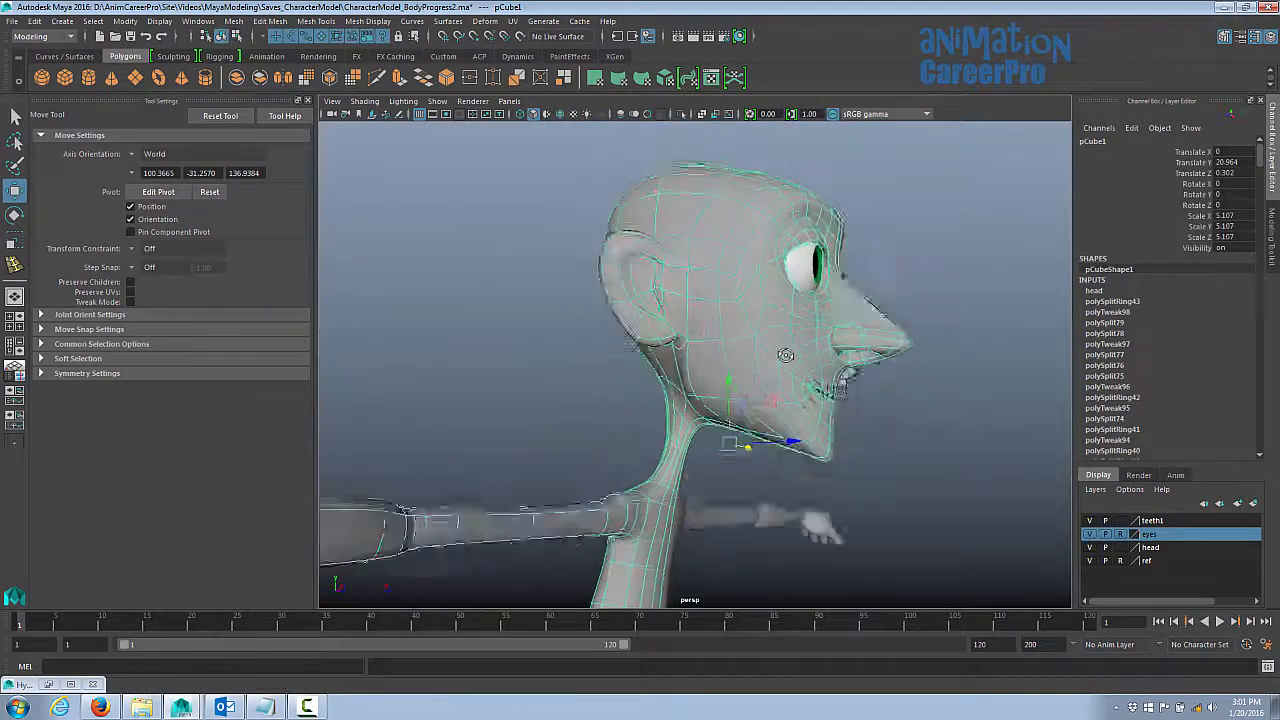
- Show the head's smooth preview with its cage and insert a vertical edge loop down its side between ear and eye
{"action": "mouse_move", "coordinate": [786, 355]}
{"action": "left_mouse_down", "text": "alt"}
{"action": "mouse_move", "coordinate": [740, 380]}
{"action": "mouse_move", "coordinate": [769, 361]}
{"action": "left_mouse_up", "text": "alt"}
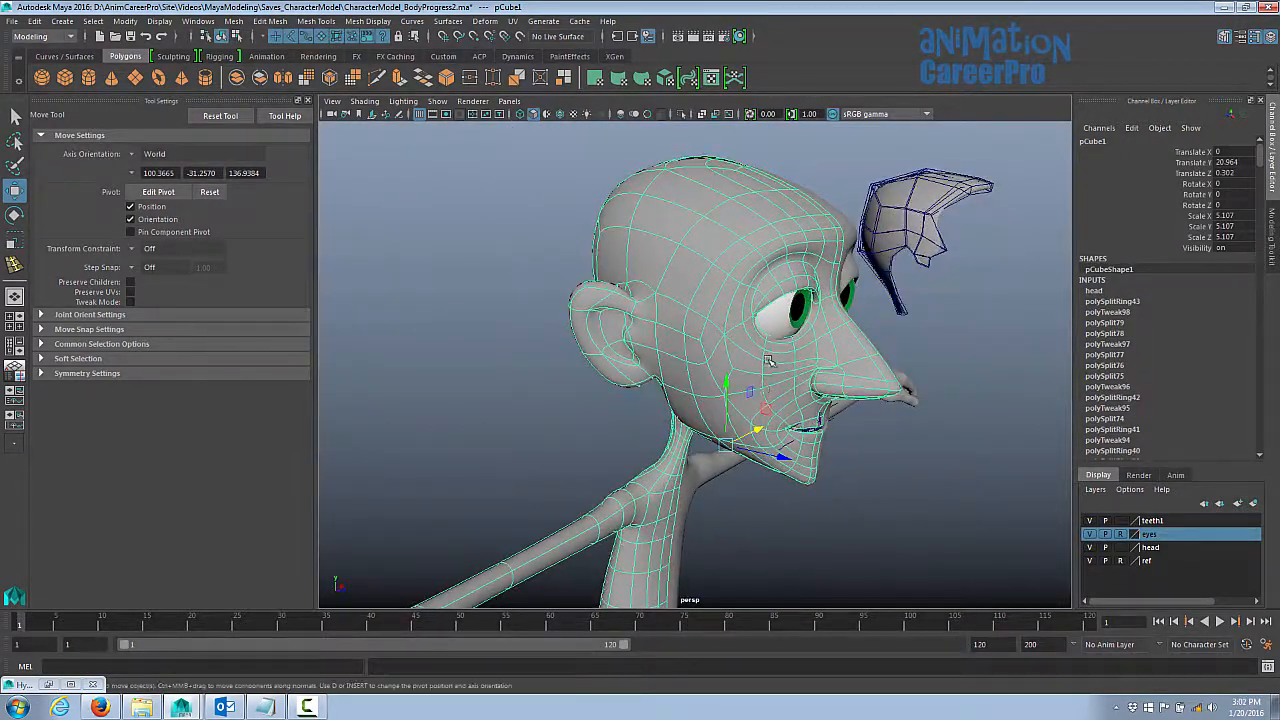
{"action": "key", "text": "2"}
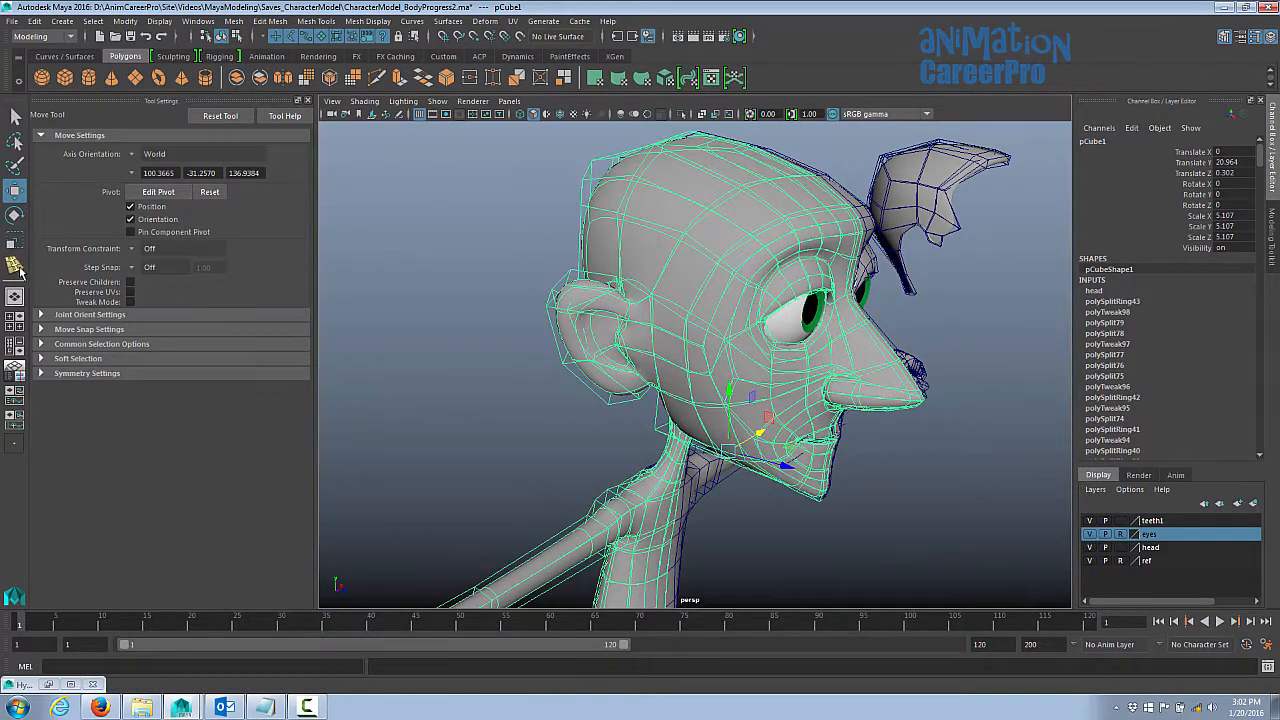
{"action": "left_click", "coordinate": [14, 265]}
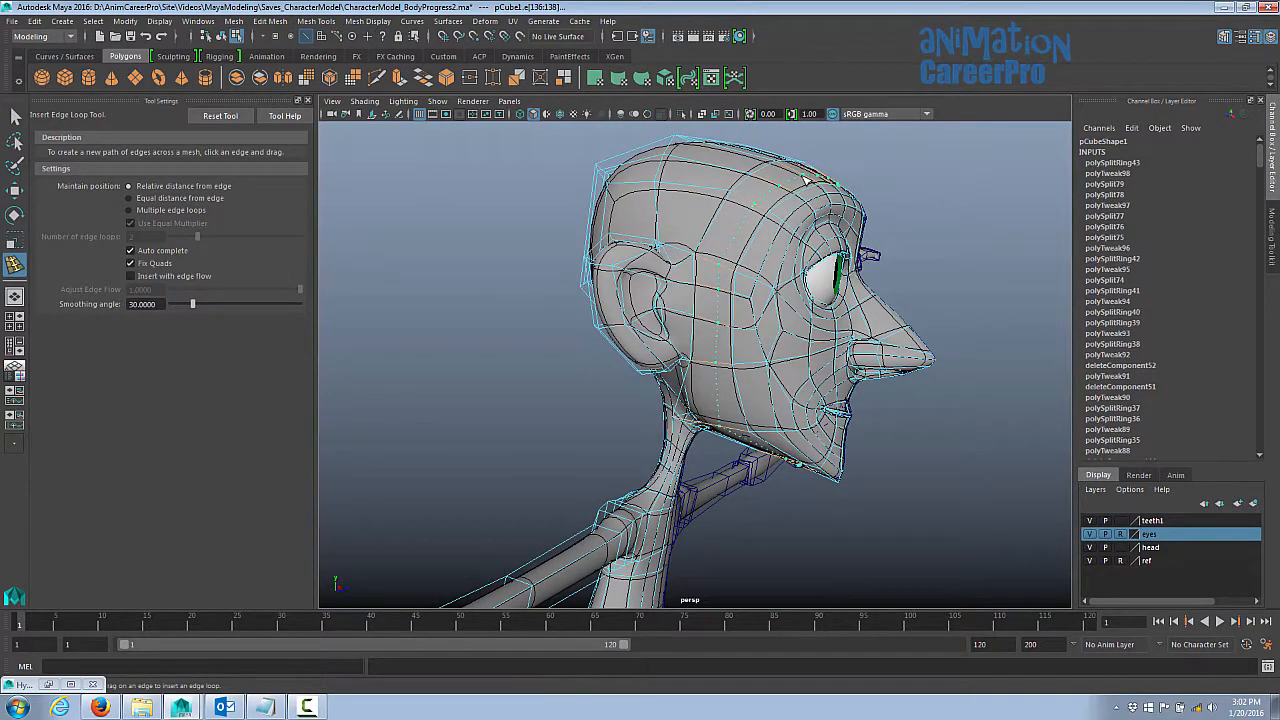
{"action": "left_click_drag", "start_coordinate": [775, 245], "coordinate": [761, 379], "text": "alt"}
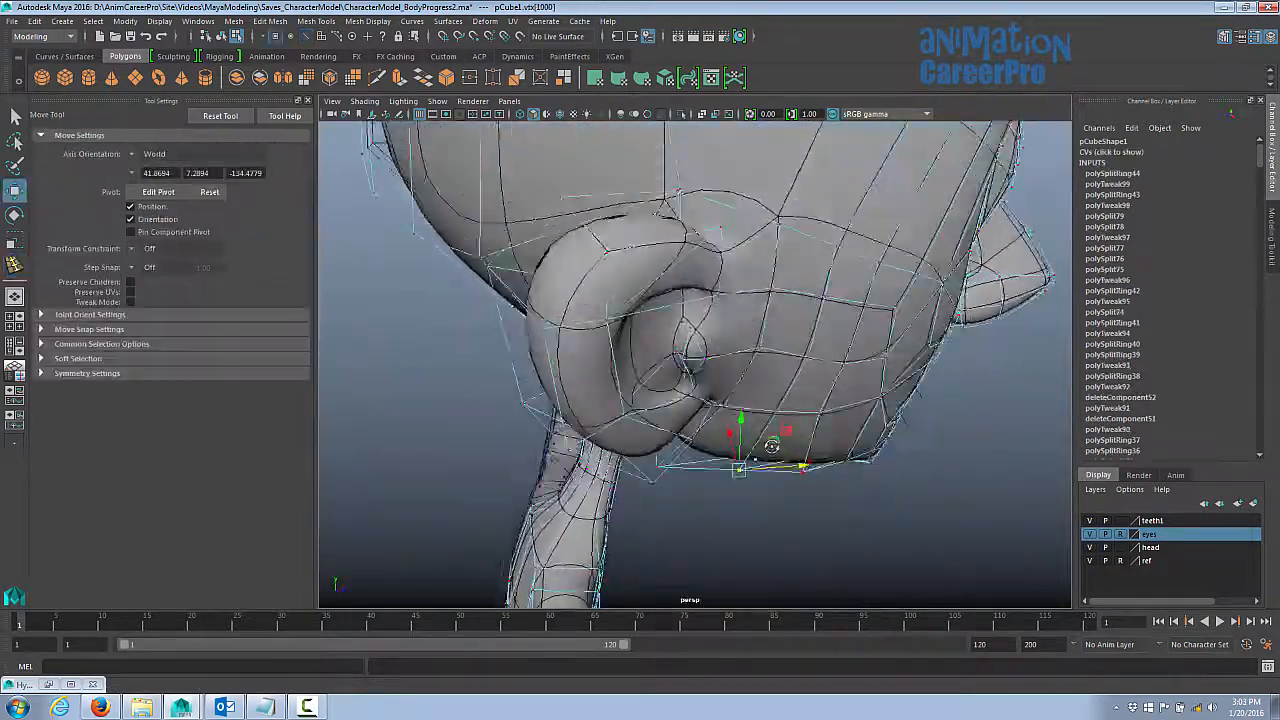
- Move the vertex at the jaw corner beneath the ear to shape the jawline
{"action": "left_click_drag", "start_coordinate": [800, 450], "coordinate": [747, 367], "text": "alt"}
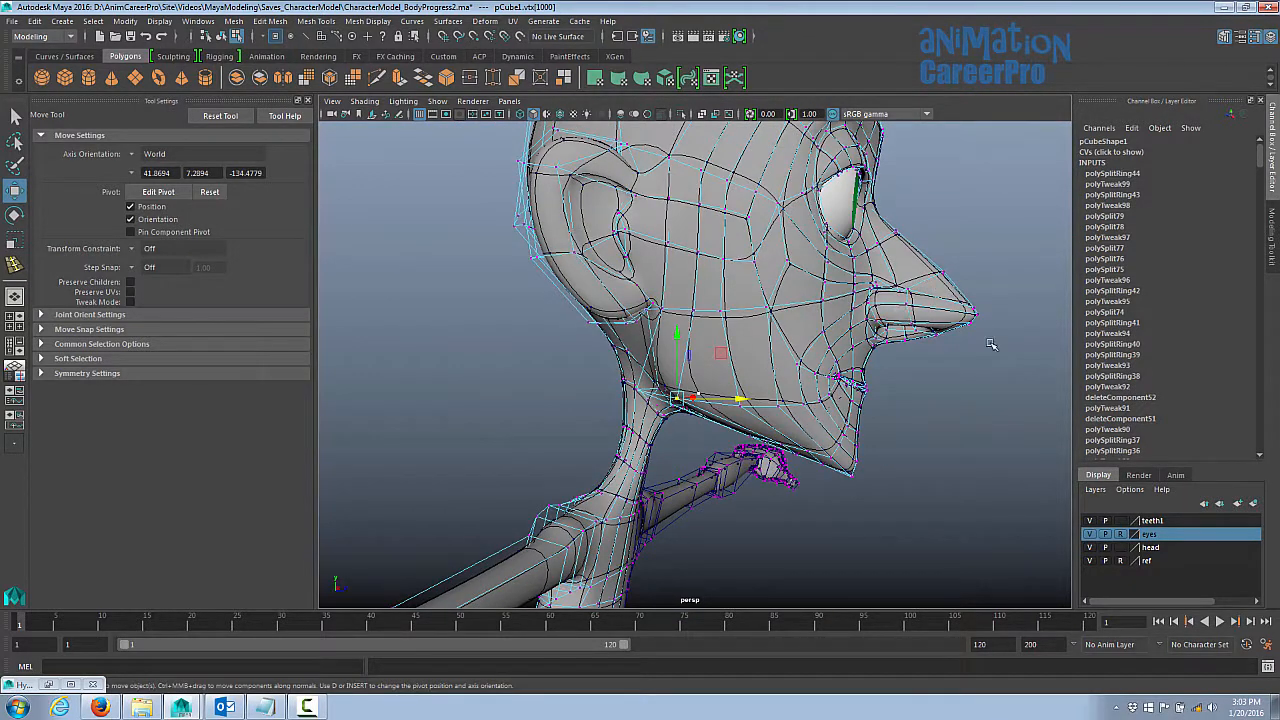
{"action": "right_click_drag", "start_coordinate": [773, 422], "coordinate": [860, 430], "text": "alt"}
{"action": "left_click_drag", "start_coordinate": [740, 440], "coordinate": [712, 359], "text": "alt"}
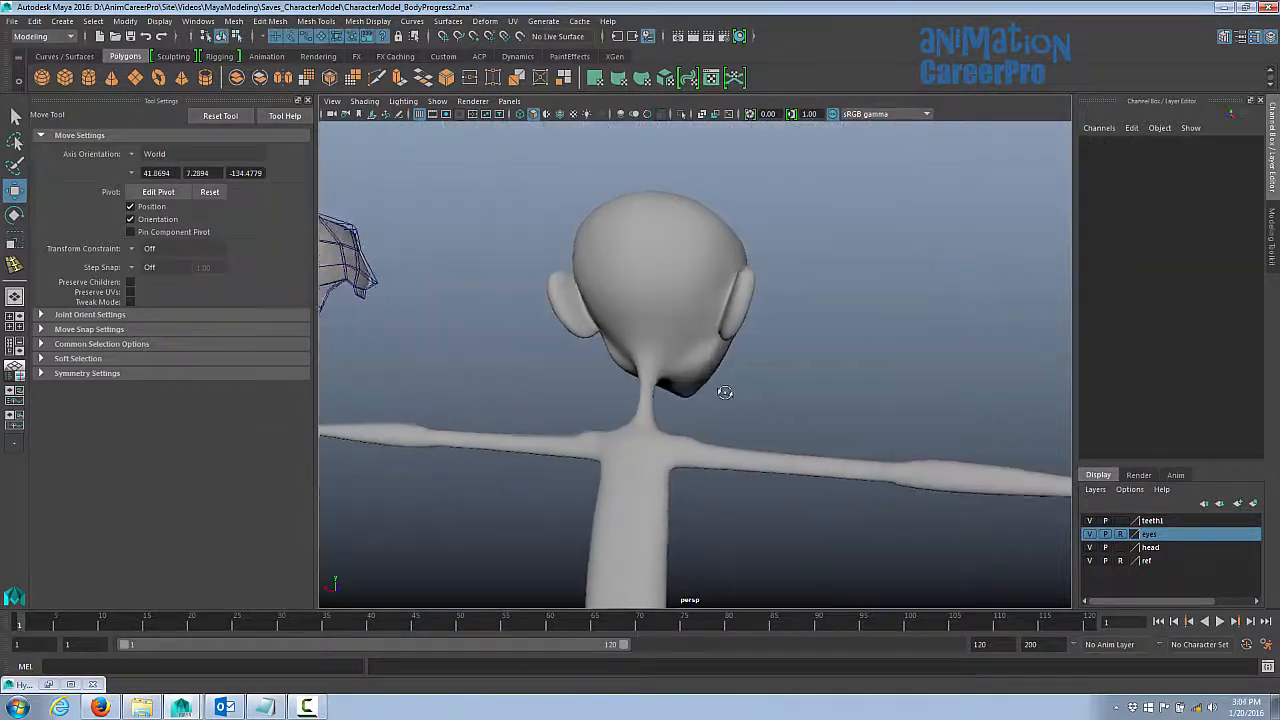
- Reposition the vertices on the underside of the jaw near the neck, working in wireframe
{"action": "left_click_drag", "start_coordinate": [714, 386], "coordinate": [760, 402], "text": "alt"}
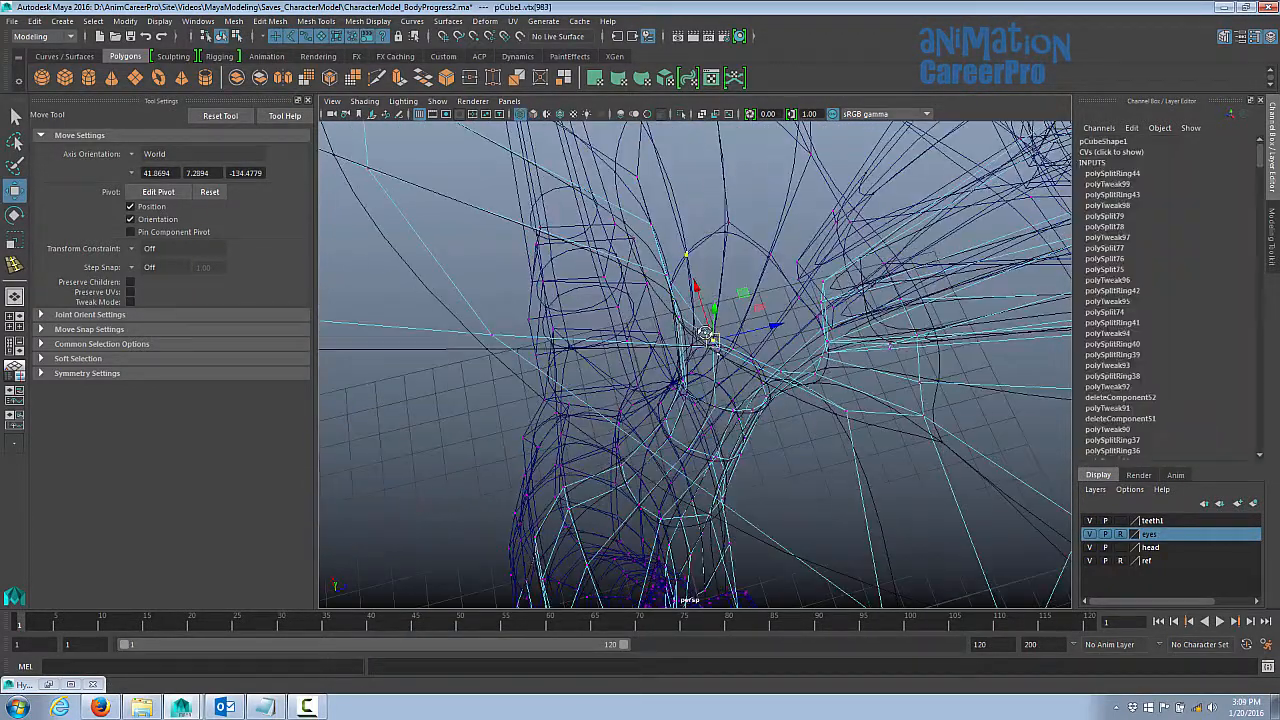
{"action": "left_click_drag", "start_coordinate": [705, 333], "coordinate": [749, 373], "text": "alt"}
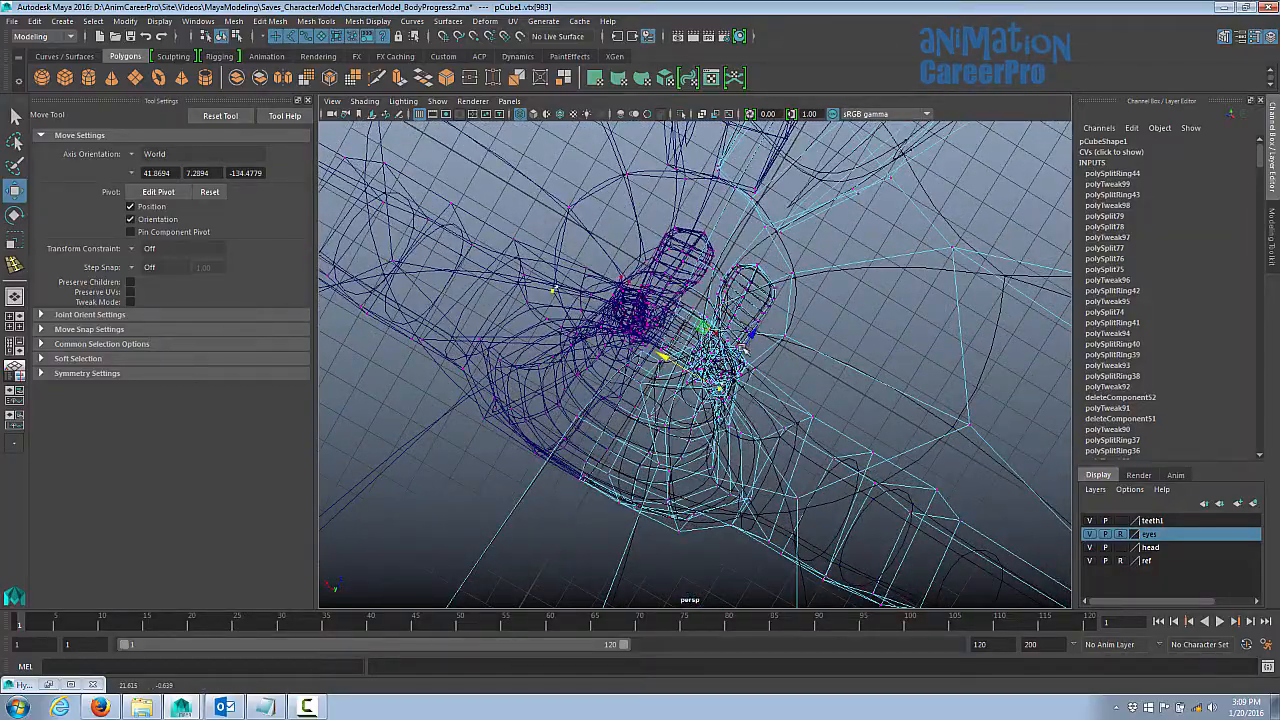
{"action": "left_click_drag", "start_coordinate": [749, 373], "coordinate": [635, 323], "text": "alt"}
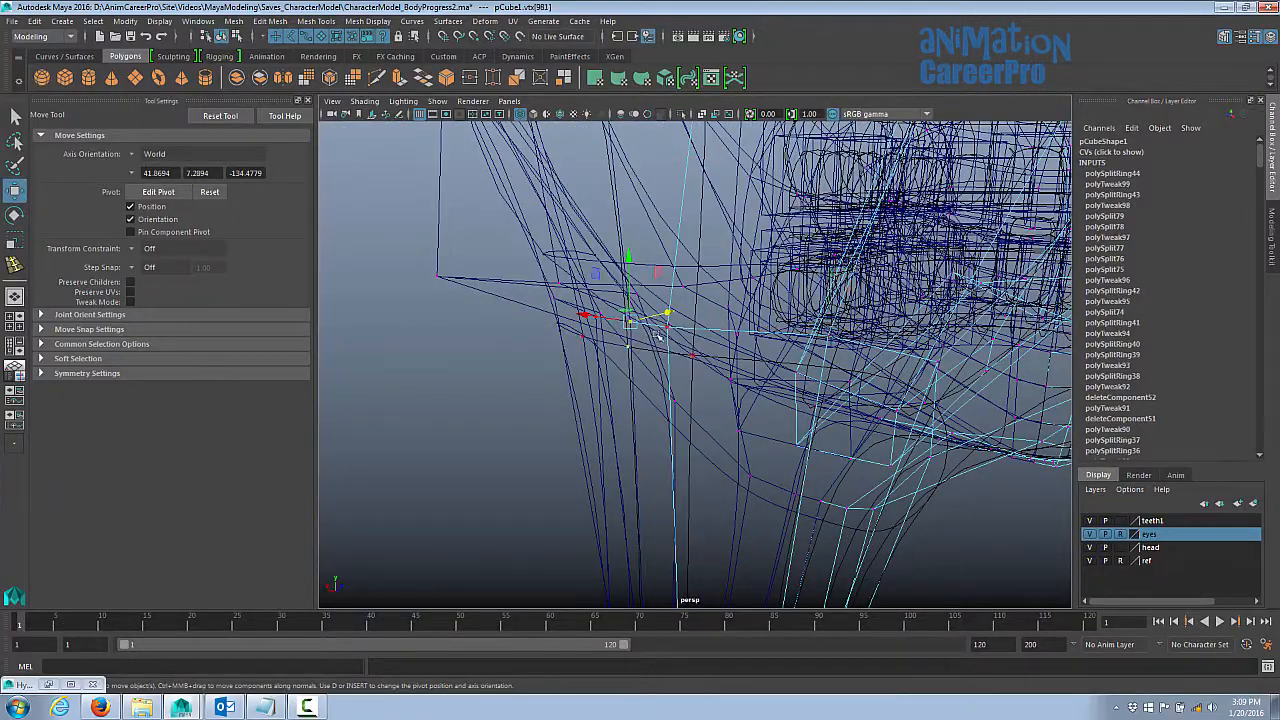
{"action": "left_click_drag", "start_coordinate": [671, 337], "coordinate": [832, 333], "text": "alt"}
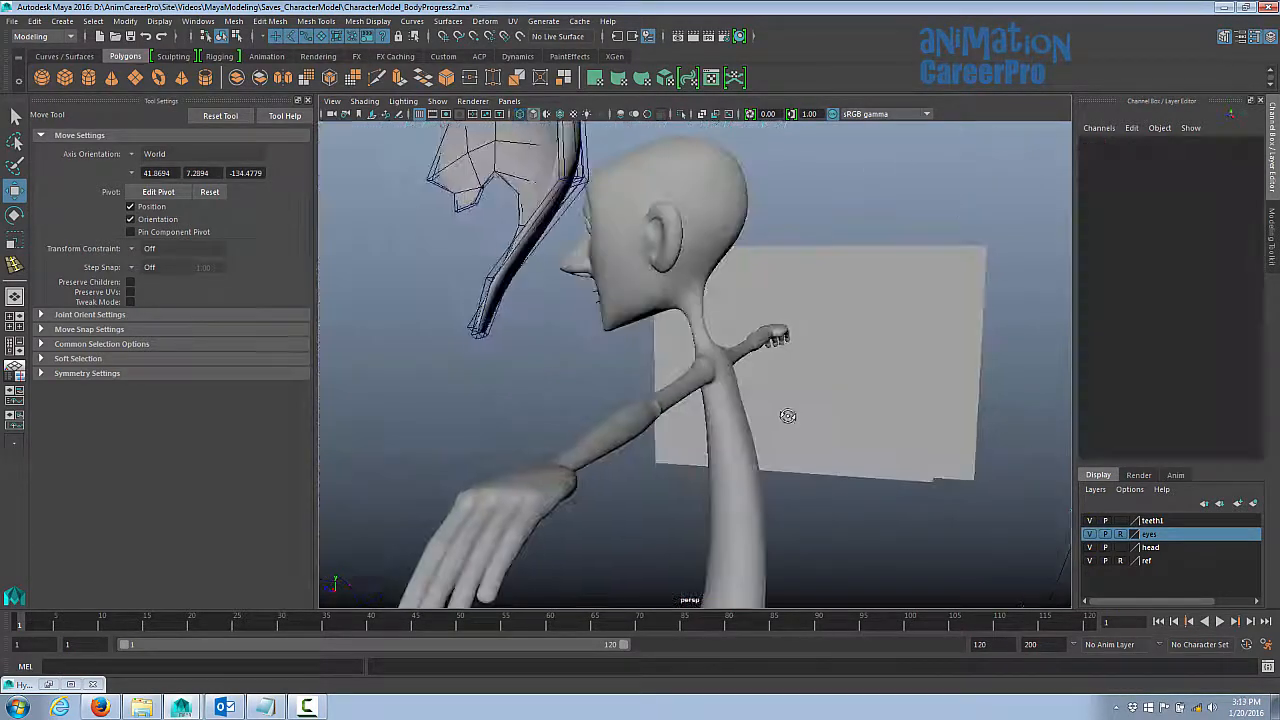
- Adjust the central faces of the upper torso between the shoulders, using soft selection with Volume falloff 0.50 and Component axis orientation
{"action": "mouse_move", "coordinate": [786, 414]}
{"action": "left_mouse_down", "text": "alt"}
{"action": "mouse_move", "coordinate": [741, 410]}
{"action": "mouse_move", "coordinate": [889, 431]}
{"action": "mouse_move", "coordinate": [854, 409]}
{"action": "mouse_move", "coordinate": [900, 414]}
{"action": "mouse_move", "coordinate": [797, 407]}
{"action": "left_mouse_up", "text": "alt"}
{"action": "left_click", "coordinate": [748, 363]}
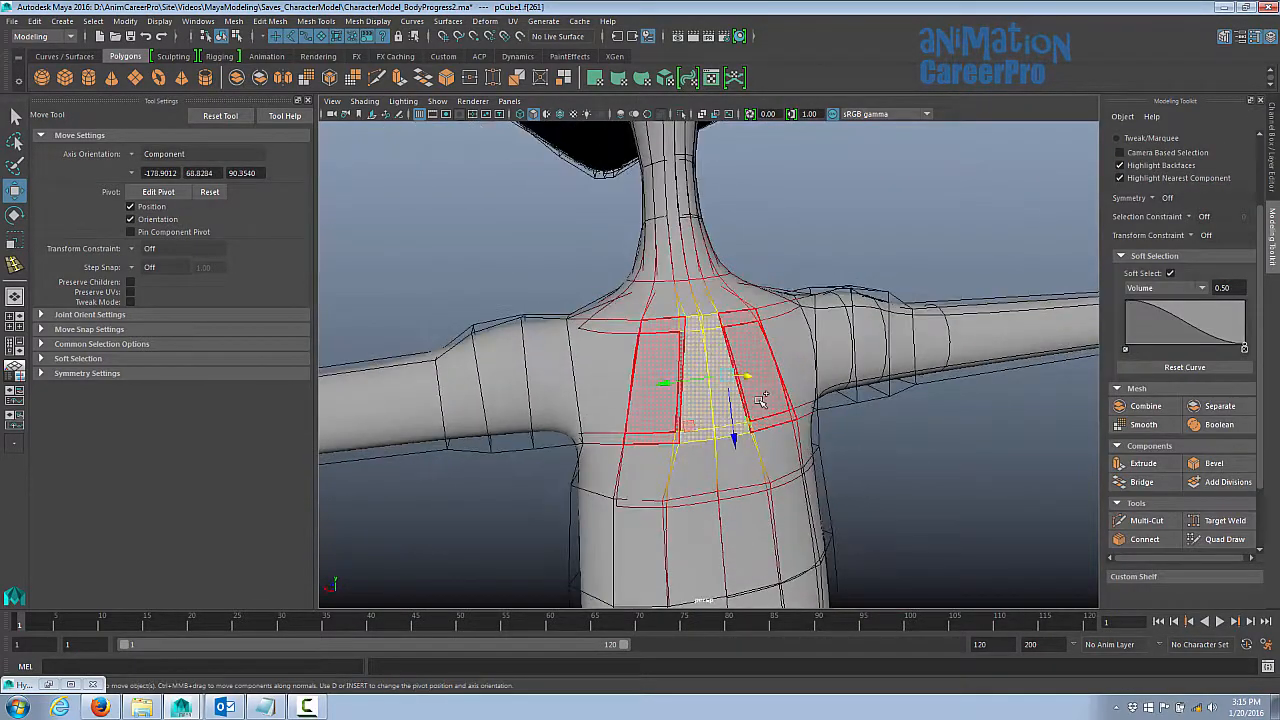
{"action": "left_click_drag", "start_coordinate": [760, 400], "coordinate": [886, 299], "text": "alt"}
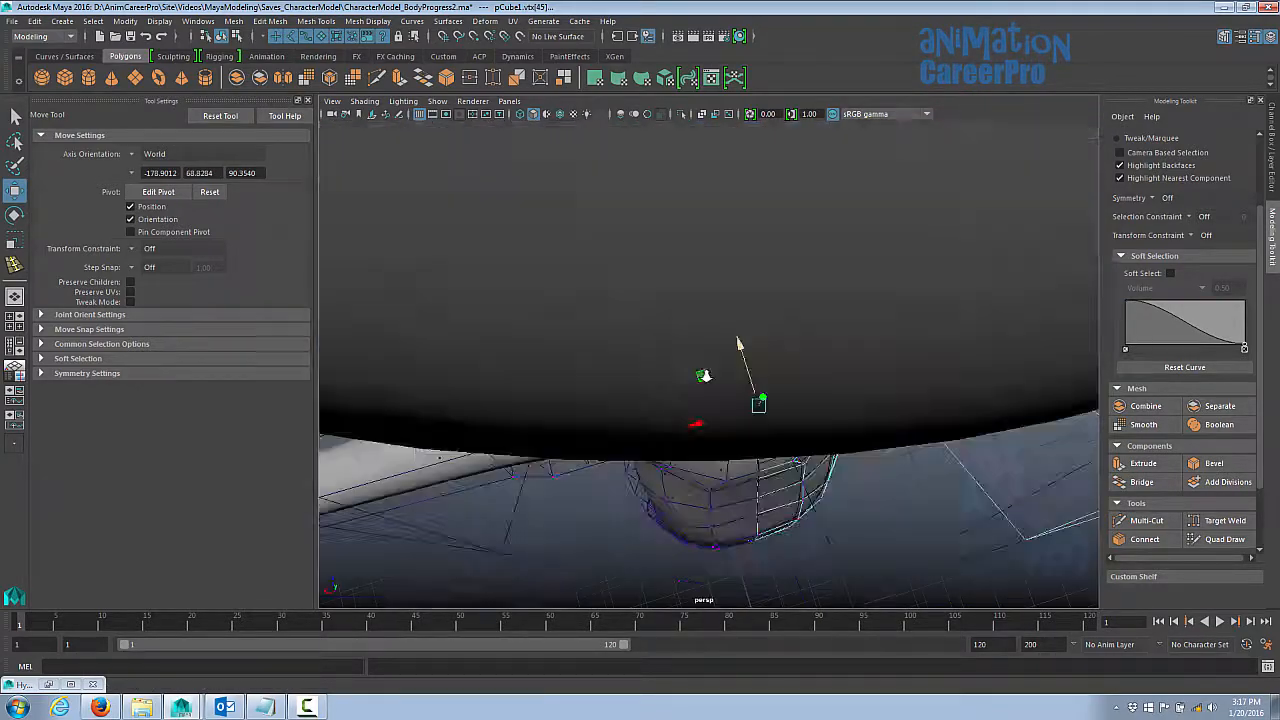
- Reposition the vertices across the upper back between the shoulders to smooth the surface below the neck
{"action": "left_click_drag", "start_coordinate": [704, 375], "coordinate": [666, 423], "text": "alt"}
{"action": "left_click", "coordinate": [751, 431]}
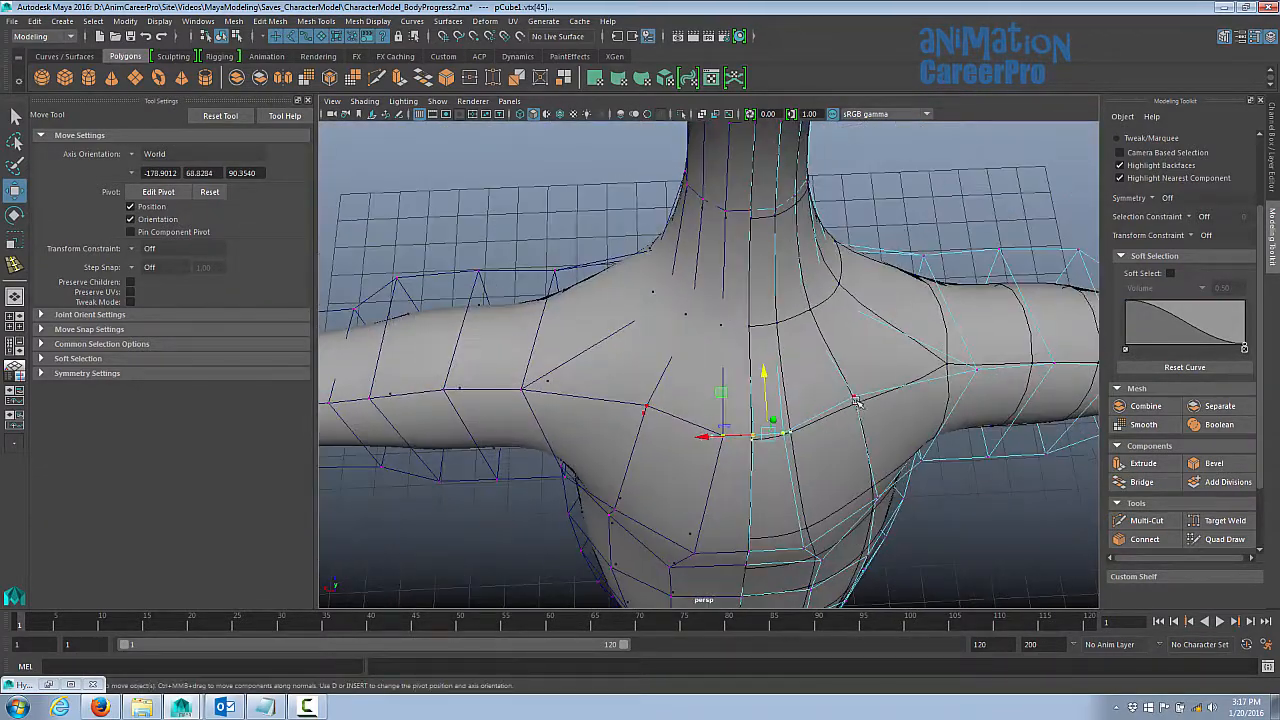
{"action": "left_click_drag", "start_coordinate": [763, 374], "coordinate": [706, 350], "text": "alt"}
{"action": "left_click", "coordinate": [744, 273]}
- Adjust the vertices on the middle of the back and along the torso's side profile
{"action": "left_click", "coordinate": [680, 450]}
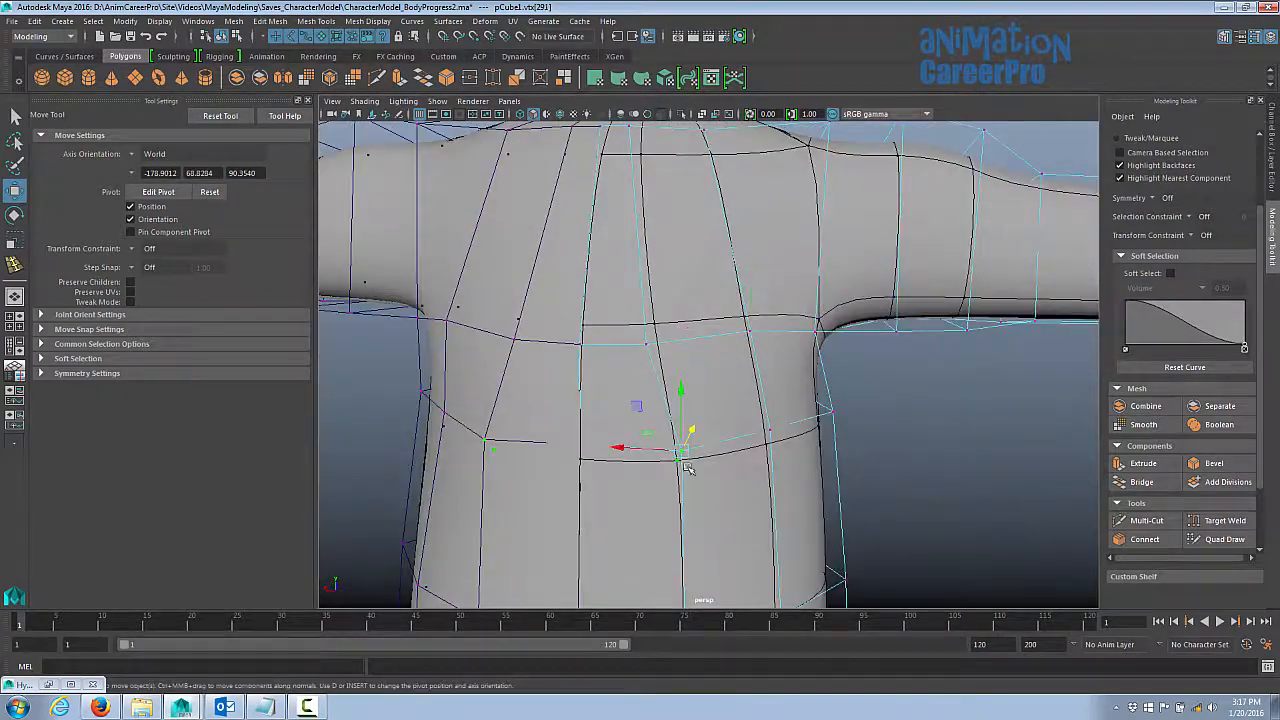
{"action": "left_click", "coordinate": [634, 300]}
{"action": "left_click_drag", "start_coordinate": [686, 460], "coordinate": [716, 264], "text": "alt"}
{"action": "left_click", "coordinate": [731, 349]}
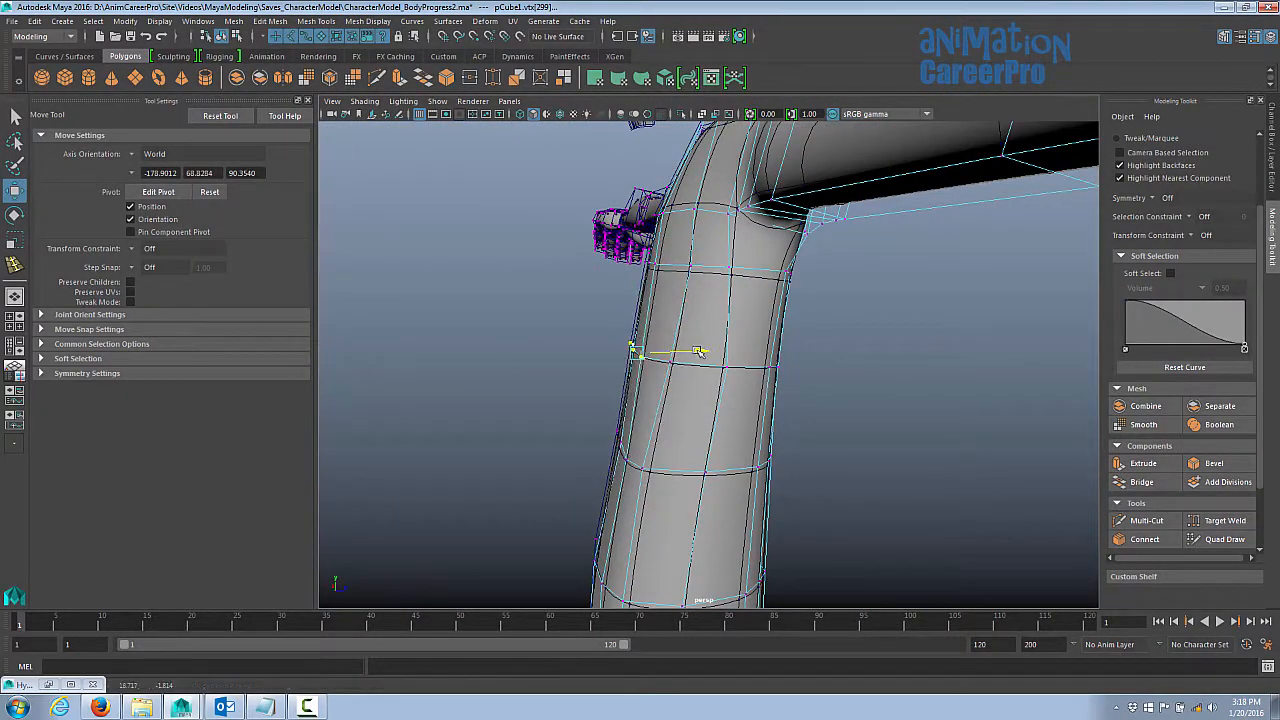
{"action": "left_click_drag", "start_coordinate": [692, 447], "coordinate": [633, 346], "text": "alt"}
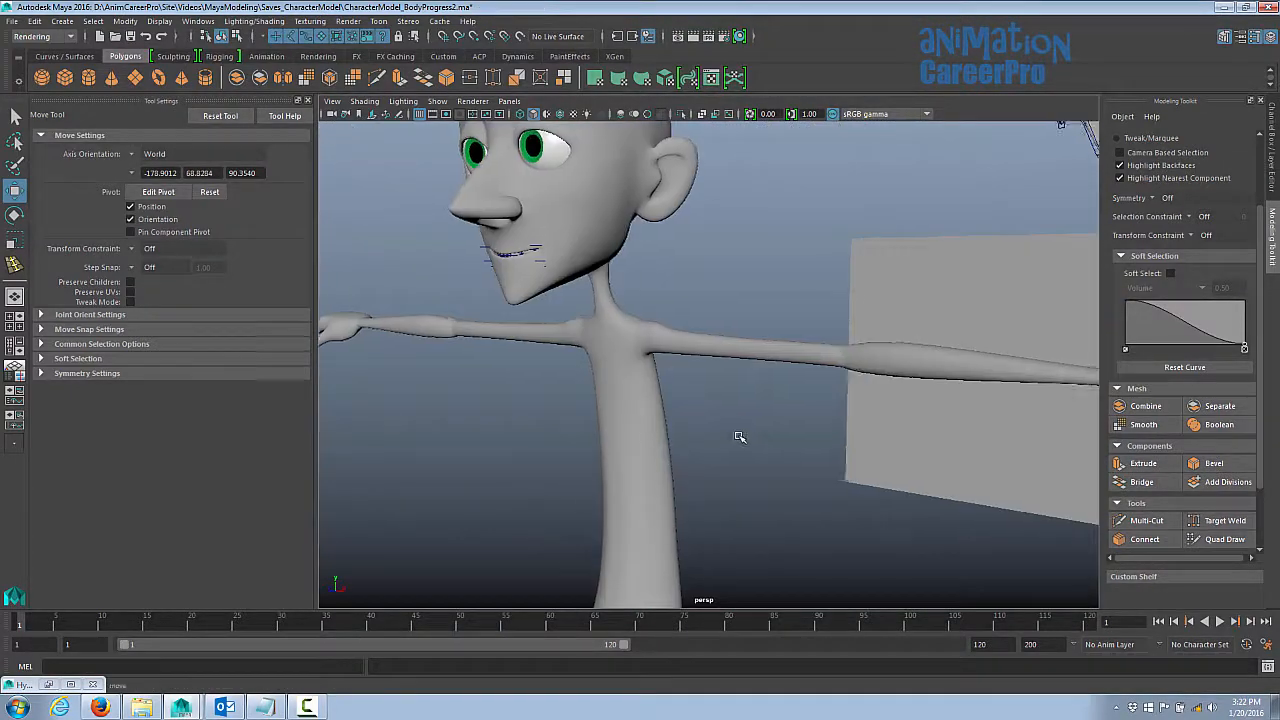
- Show the body's smooth preview with its cage and reposition the faces where the arm joins the torso
{"action": "left_click_drag", "start_coordinate": [737, 437], "coordinate": [741, 352], "text": "alt"}
{"action": "left_click", "coordinate": [741, 352]}
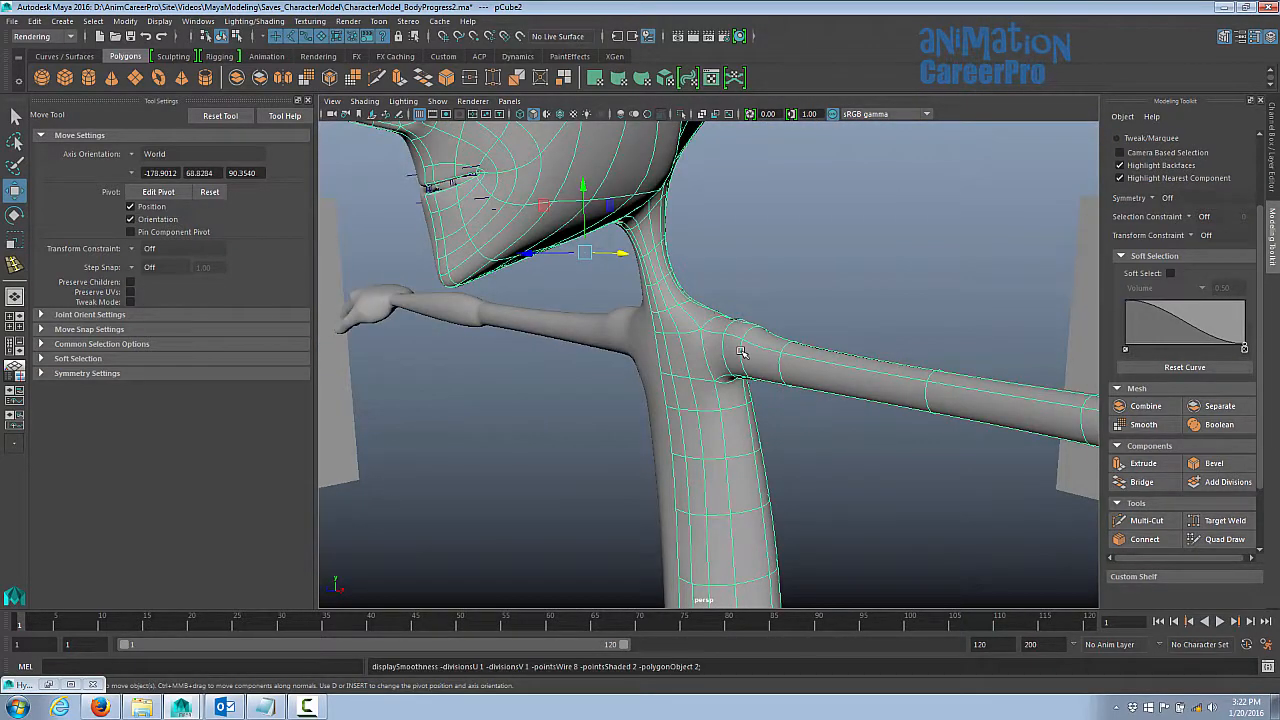
{"action": "key", "text": "2"}
{"action": "left_click_drag", "start_coordinate": [729, 363], "coordinate": [631, 347], "text": "alt"}
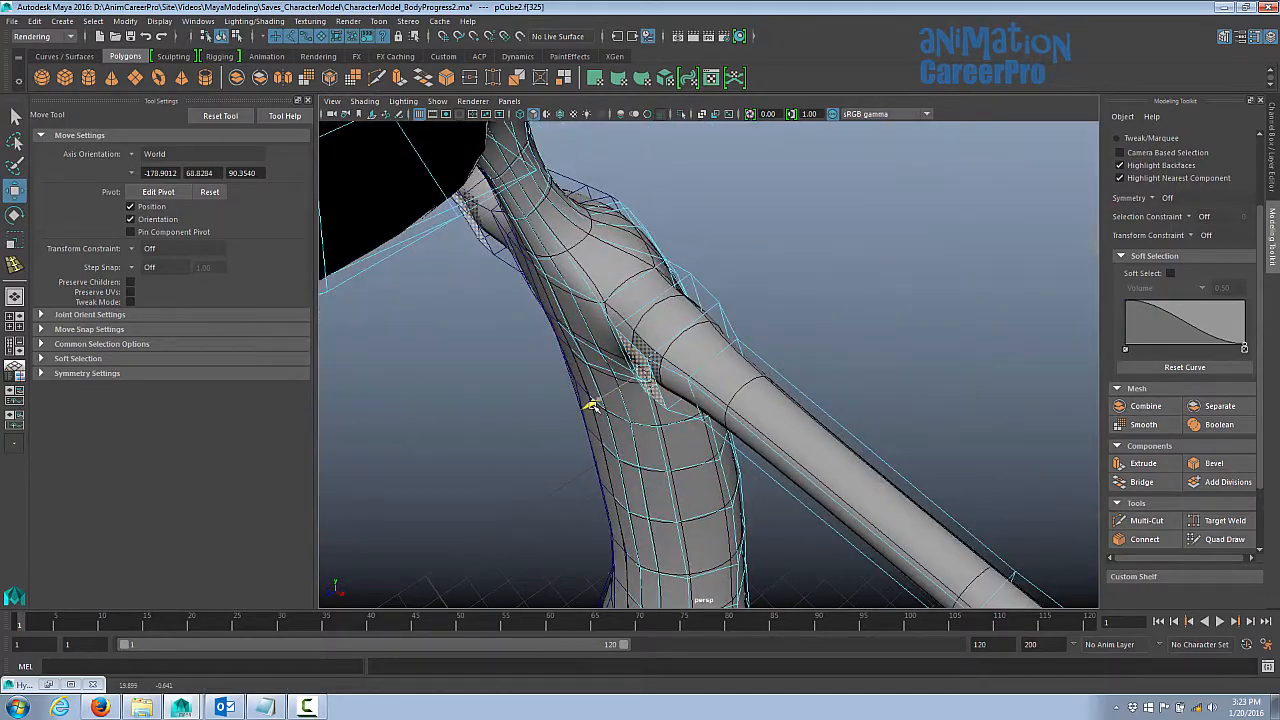
{"action": "left_click_drag", "start_coordinate": [592, 405], "coordinate": [586, 408]}
{"action": "left_click_drag", "start_coordinate": [586, 408], "coordinate": [540, 375], "text": "alt"}
{"action": "left_click_drag", "start_coordinate": [575, 367], "coordinate": [560, 366]}
{"action": "left_click_drag", "start_coordinate": [560, 366], "coordinate": [709, 307], "text": "alt"}
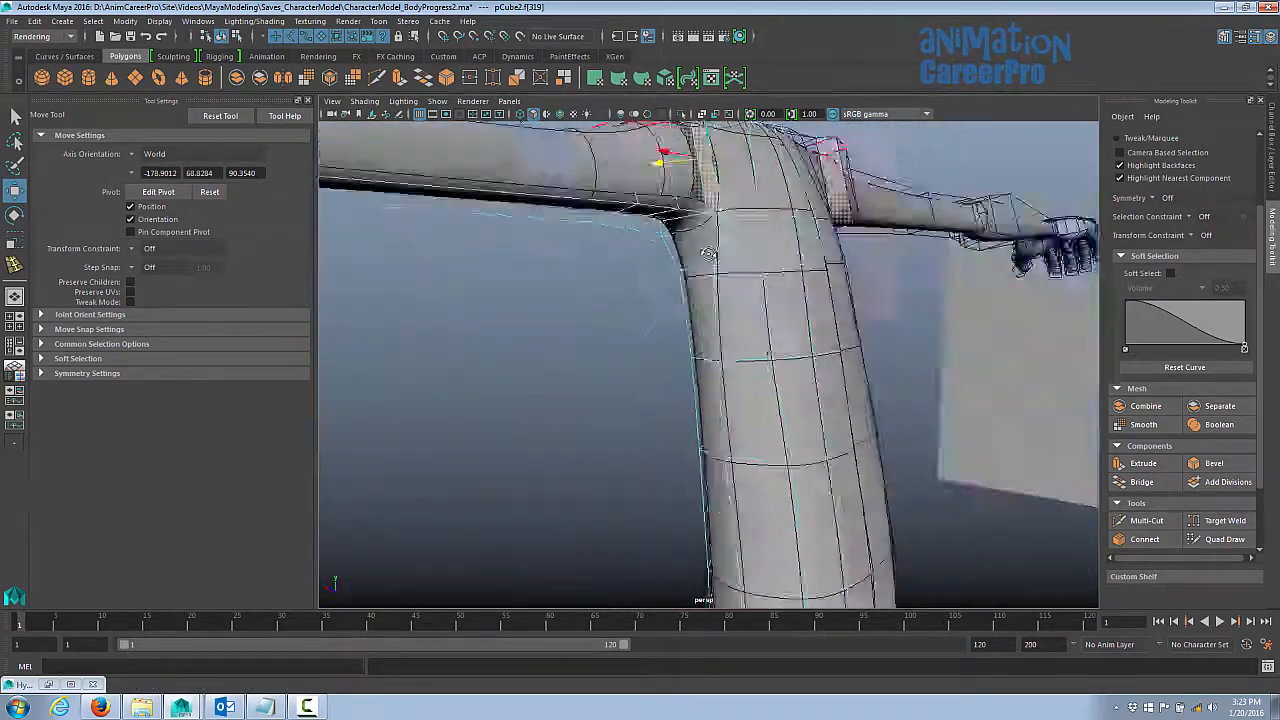
{"action": "mouse_move", "coordinate": [720, 380]}
{"action": "left_mouse_down", "text": "alt"}
{"action": "mouse_move", "coordinate": [829, 389]}
{"action": "mouse_move", "coordinate": [880, 537]}
{"action": "mouse_move", "coordinate": [777, 551]}
{"action": "mouse_move", "coordinate": [757, 429]}
{"action": "left_mouse_up", "text": "alt"}
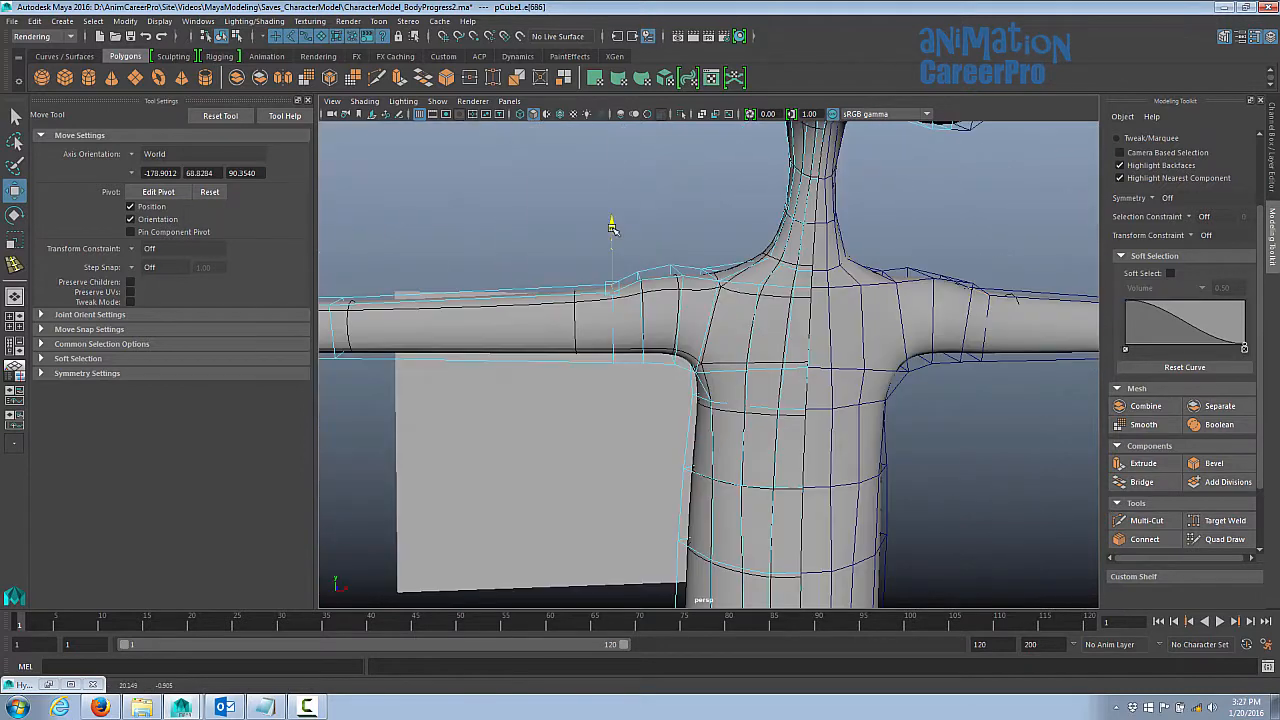
- Raise the edge on top of the shoulder, then switch to vertex selection and lift the neighbouring shoulder vertex
{"action": "left_click", "coordinate": [666, 277]}
{"action": "left_click_drag", "start_coordinate": [672, 271], "coordinate": [997, 480], "text": "alt"}
{"action": "left_click", "coordinate": [695, 280]}
{"action": "right_click_drag", "start_coordinate": [797, 335], "coordinate": [734, 338]}
{"action": "key", "text": "q"}
{"action": "left_click", "coordinate": [777, 375]}
{"action": "key", "text": "w"}
{"action": "left_click_drag", "start_coordinate": [778, 314], "coordinate": [779, 305]}
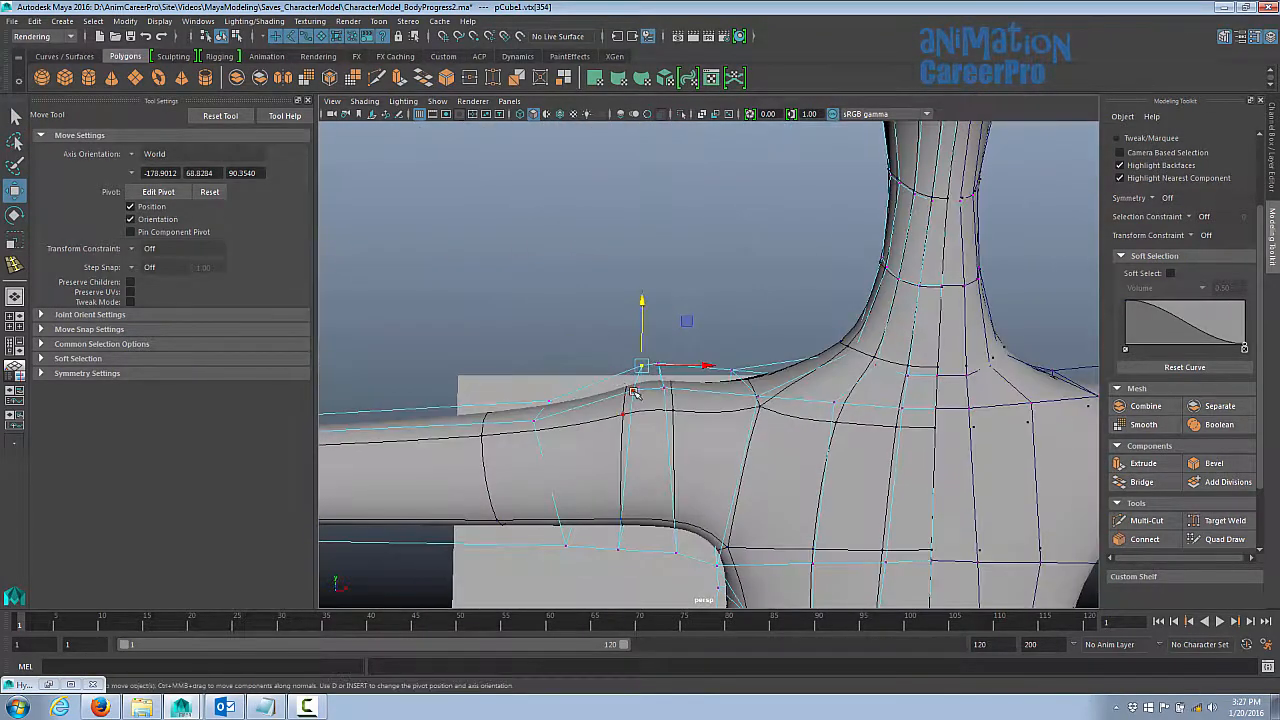
- Raise the outer vertex on top of the shoulder and check the shoulder shape from the front and side
{"action": "left_click_drag", "start_coordinate": [650, 325], "coordinate": [650, 308]}
{"action": "left_click_drag", "start_coordinate": [700, 350], "coordinate": [740, 360], "text": "alt"}
{"action": "right_click_drag", "start_coordinate": [840, 400], "coordinate": [731, 409], "text": "alt"}
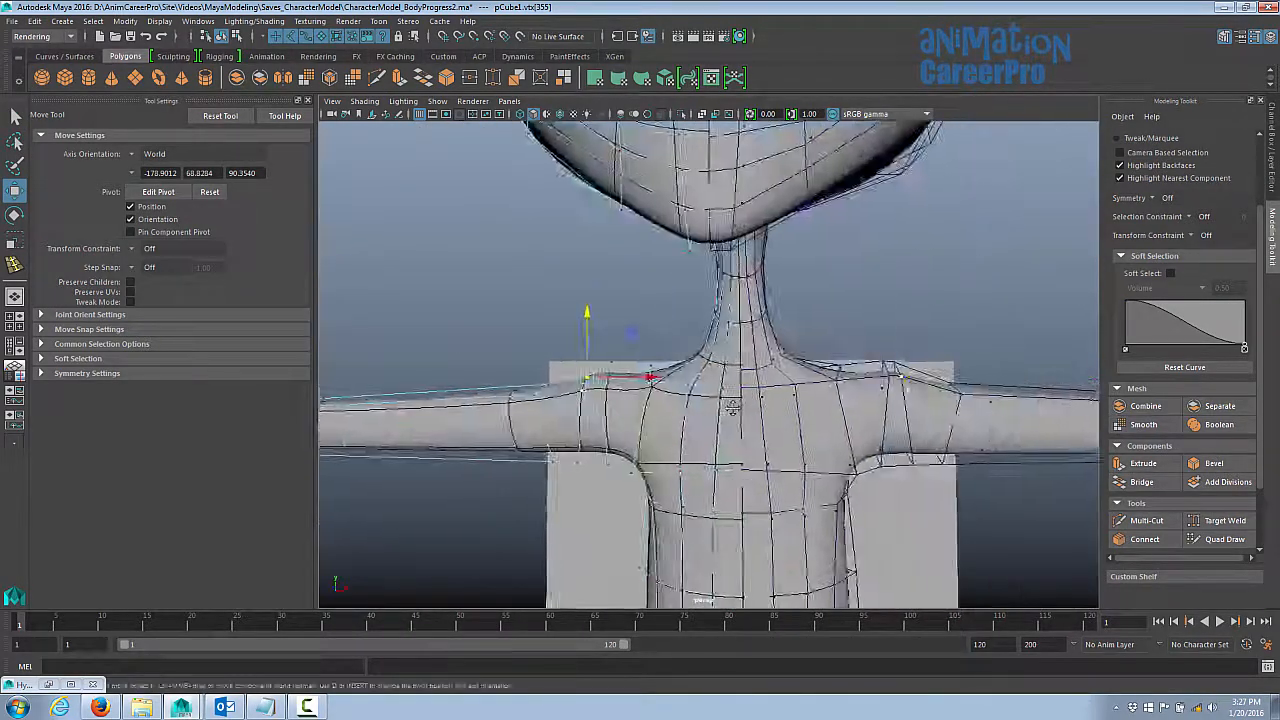
{"action": "left_click_drag", "start_coordinate": [731, 409], "coordinate": [722, 440], "text": "alt"}
{"action": "left_click_drag", "start_coordinate": [641, 376], "coordinate": [638, 374], "text": "alt"}
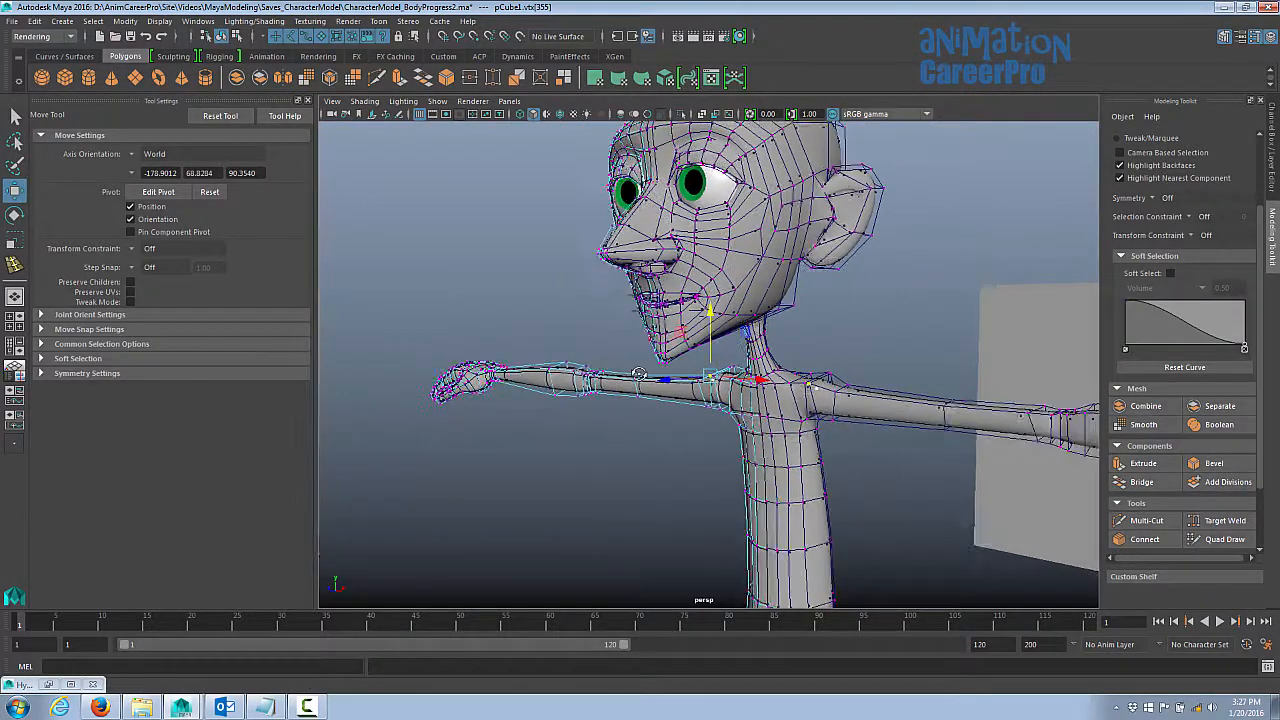
{"action": "left_click_drag", "start_coordinate": [594, 296], "coordinate": [620, 275], "text": "alt"}
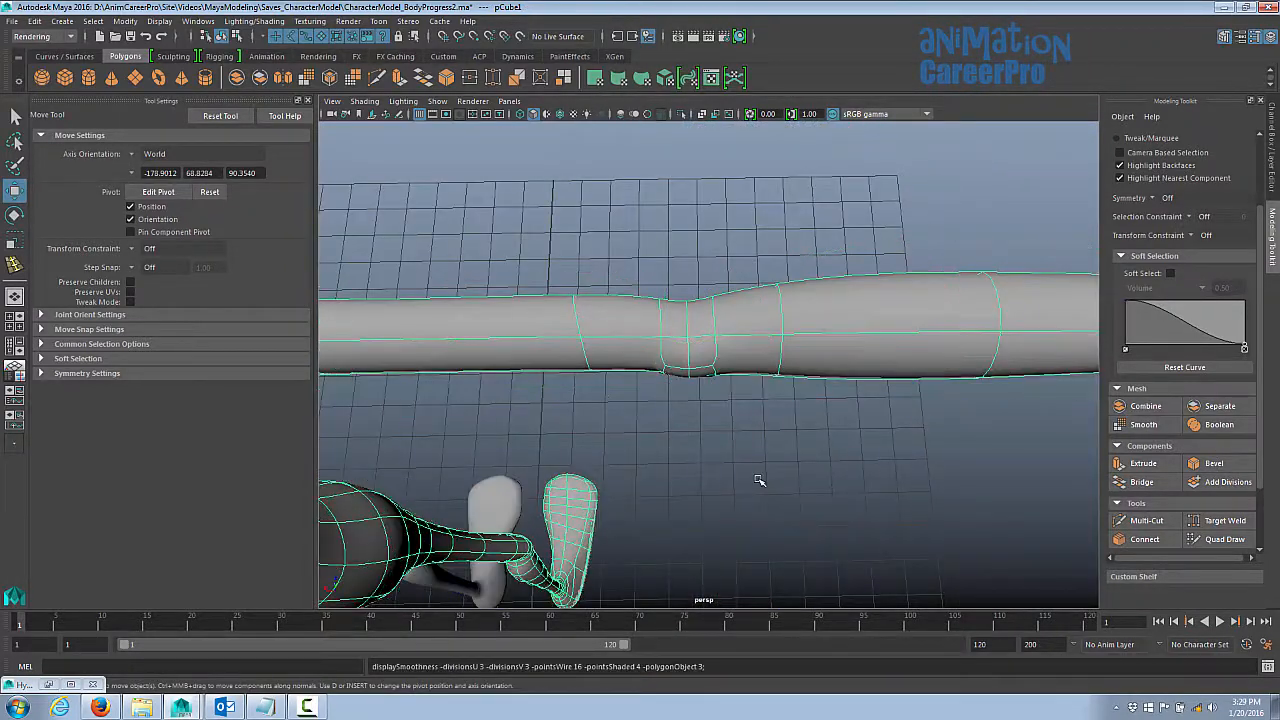
- Reshape the elbow by sliding its edges along the arm with Component axis orientation and adjusting its top vertex with World orientation
{"action": "left_click", "coordinate": [759, 481]}
{"action": "left_click_drag", "start_coordinate": [680, 491], "coordinate": [894, 429], "text": "alt"}
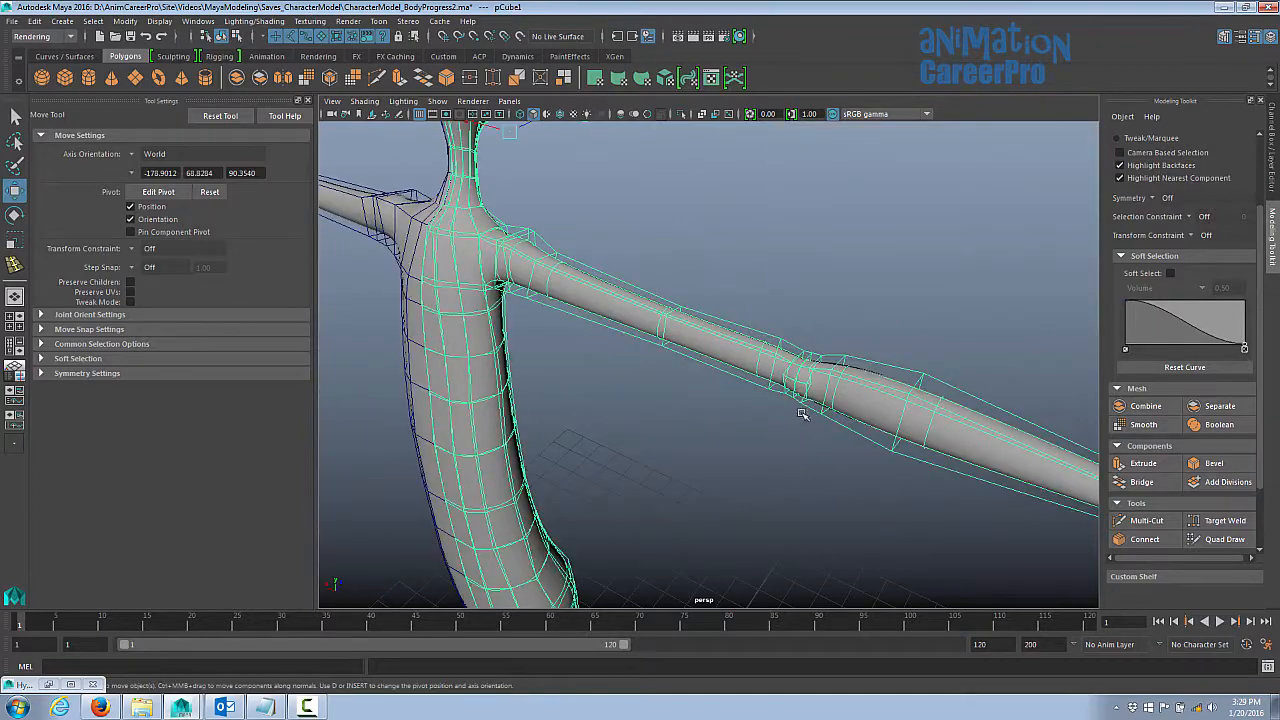
{"action": "left_click_drag", "start_coordinate": [800, 406], "coordinate": [844, 442], "text": "alt"}
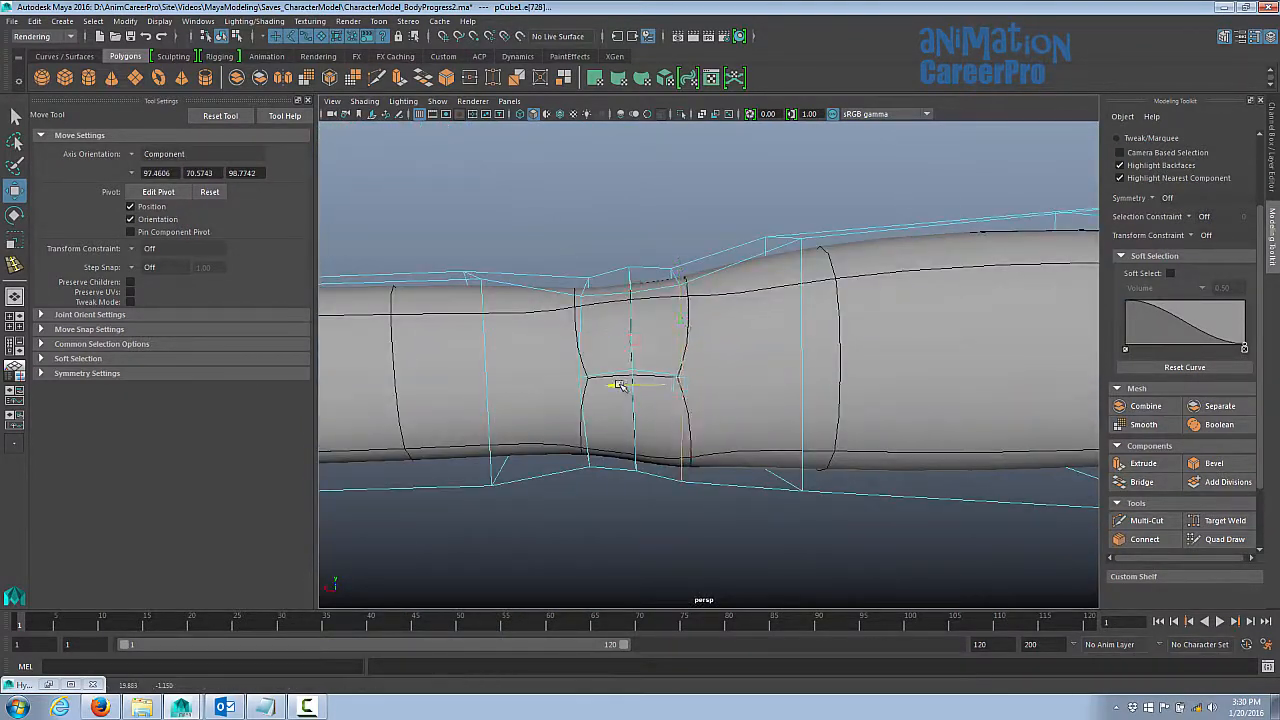
{"action": "left_click", "coordinate": [611, 383]}
{"action": "left_click_drag", "start_coordinate": [611, 383], "coordinate": [684, 416], "text": "alt"}
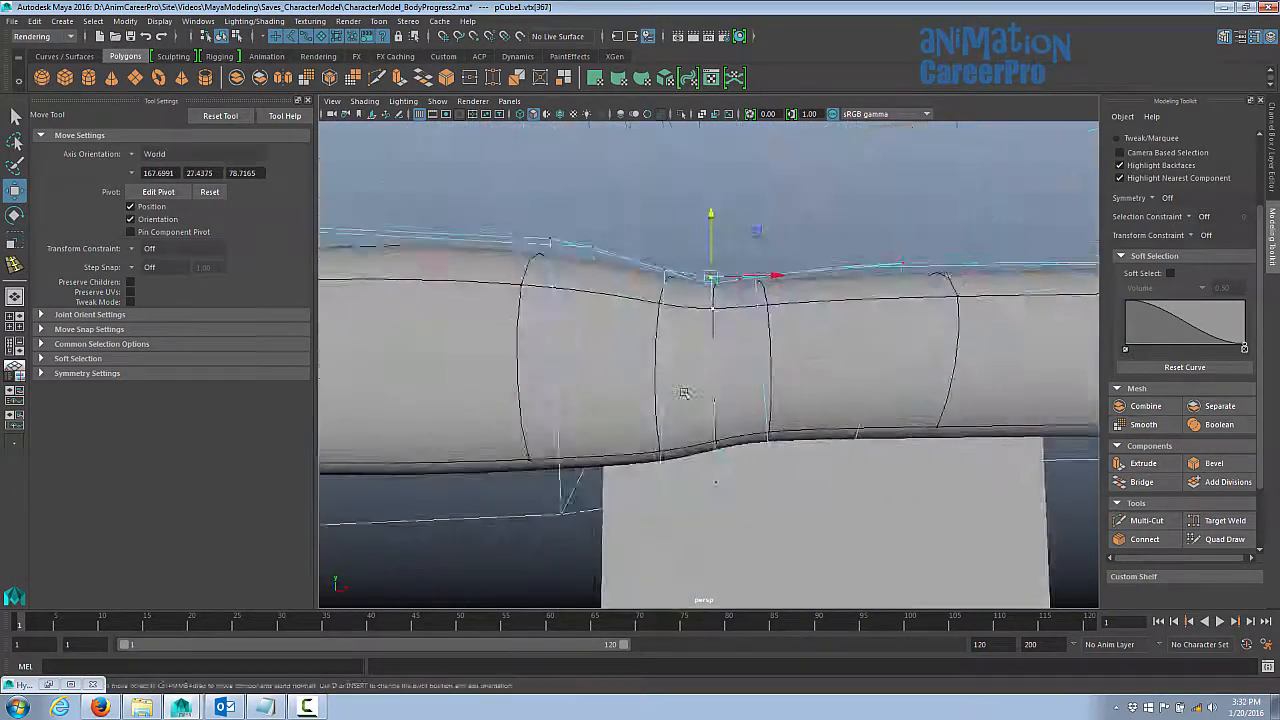
{"action": "left_click_drag", "start_coordinate": [724, 420], "coordinate": [724, 364], "text": "alt"}
{"action": "left_click_drag", "start_coordinate": [714, 281], "coordinate": [676, 376], "text": "alt"}
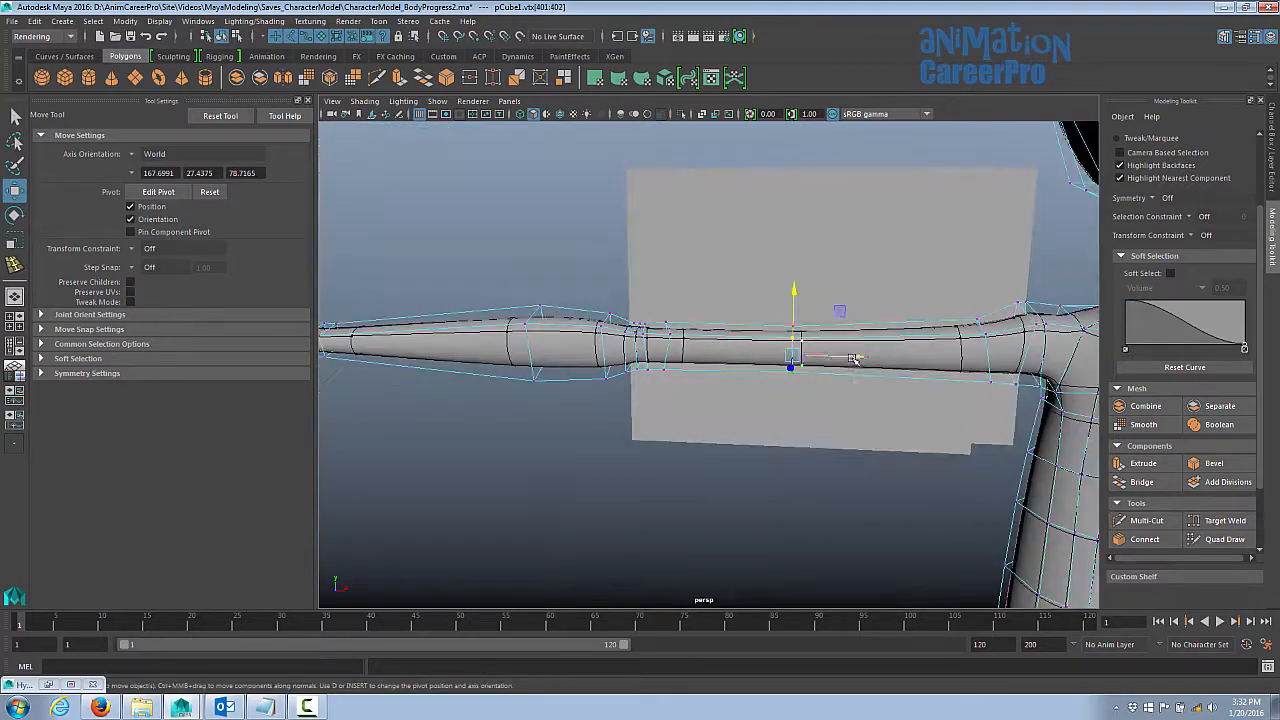
- Reposition the vertices of the edge loop halfway along the upper arm, working in the perspective and top views
{"action": "left_click_drag", "start_coordinate": [854, 357], "coordinate": [829, 408], "text": "alt"}
{"action": "key", "text": "space"}
{"action": "key", "text": "space"}
{"action": "left_click_drag", "start_coordinate": [517, 380], "coordinate": [517, 334]}
{"action": "key", "text": "space"}
{"action": "key", "text": "f"}
{"action": "right_click_drag", "start_coordinate": [860, 308], "coordinate": [809, 366], "text": "alt"}
{"action": "key", "text": "space"}
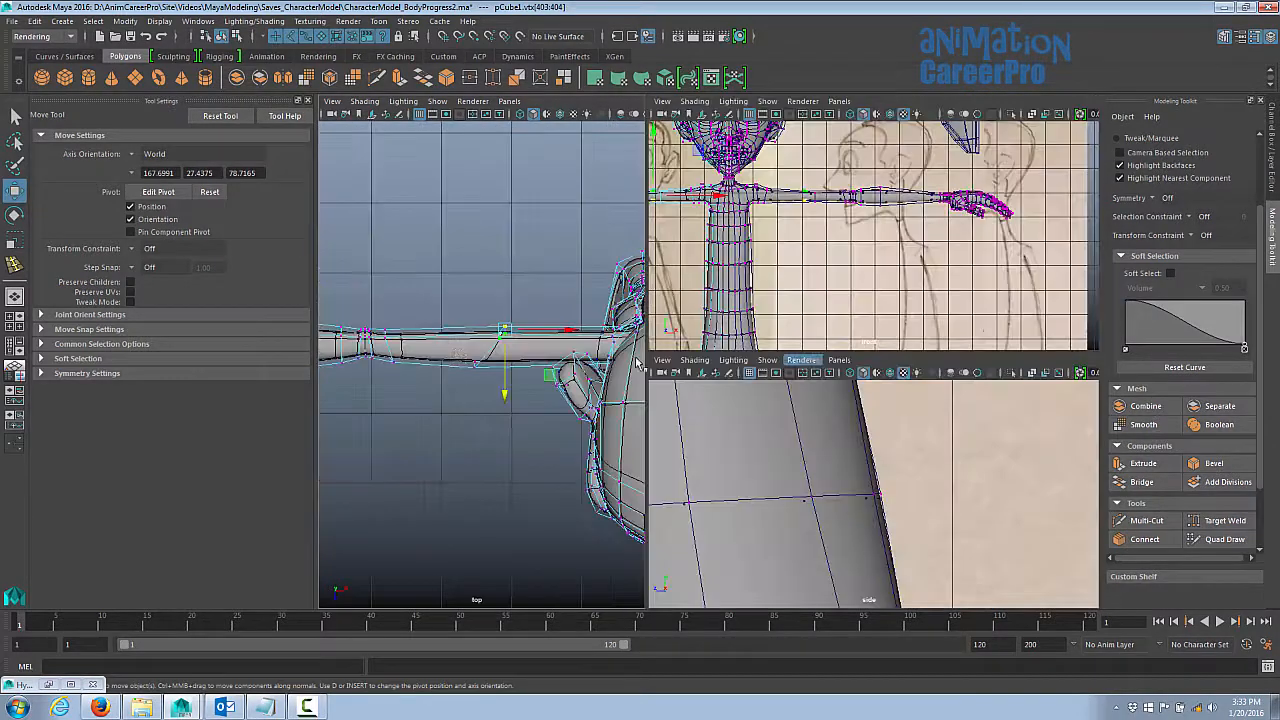
- Move the armpit vertices sideways to reshape the transition between the underside of the arm and the torso
{"action": "key", "text": "space"}
{"action": "middle_click_drag", "start_coordinate": [645, 363], "coordinate": [801, 379], "text": "alt"}
{"action": "right_click_drag", "start_coordinate": [801, 379], "coordinate": [743, 394], "text": "alt"}
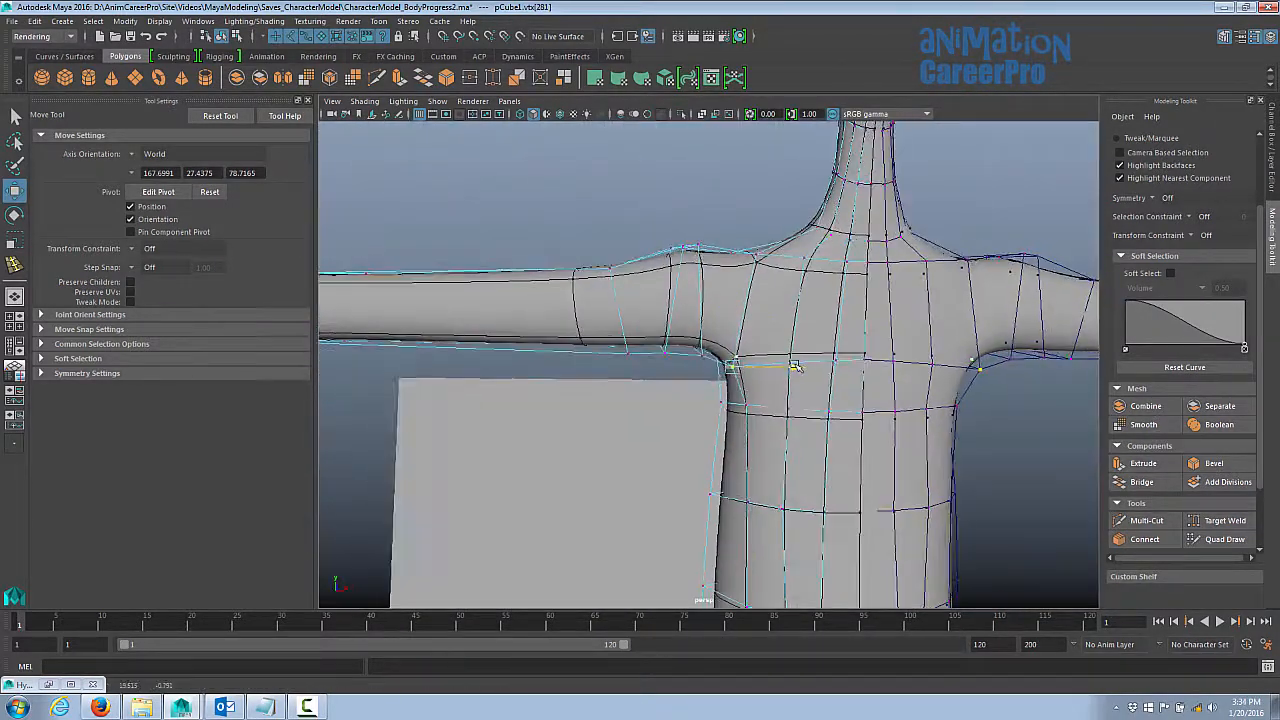
{"action": "left_click_drag", "start_coordinate": [775, 350], "coordinate": [760, 385], "text": "alt"}
{"action": "key", "text": "q"}
{"action": "right_click_drag", "start_coordinate": [760, 385], "coordinate": [795, 400], "text": "alt"}
{"action": "left_click", "coordinate": [681, 305]}
{"action": "key", "text": "w"}
{"action": "left_click_drag", "start_coordinate": [795, 400], "coordinate": [726, 414], "text": "alt"}
{"action": "left_click", "coordinate": [714, 431]}
{"action": "left_click", "coordinate": [774, 376]}
- Reposition individual vertices on the torso below the armpit to even out the spacing of its vertical edges
{"action": "left_click_drag", "start_coordinate": [728, 466], "coordinate": [660, 430], "text": "alt"}
{"action": "middle_click_drag", "start_coordinate": [660, 430], "coordinate": [656, 336], "text": "alt"}
{"action": "left_click", "coordinate": [631, 327]}
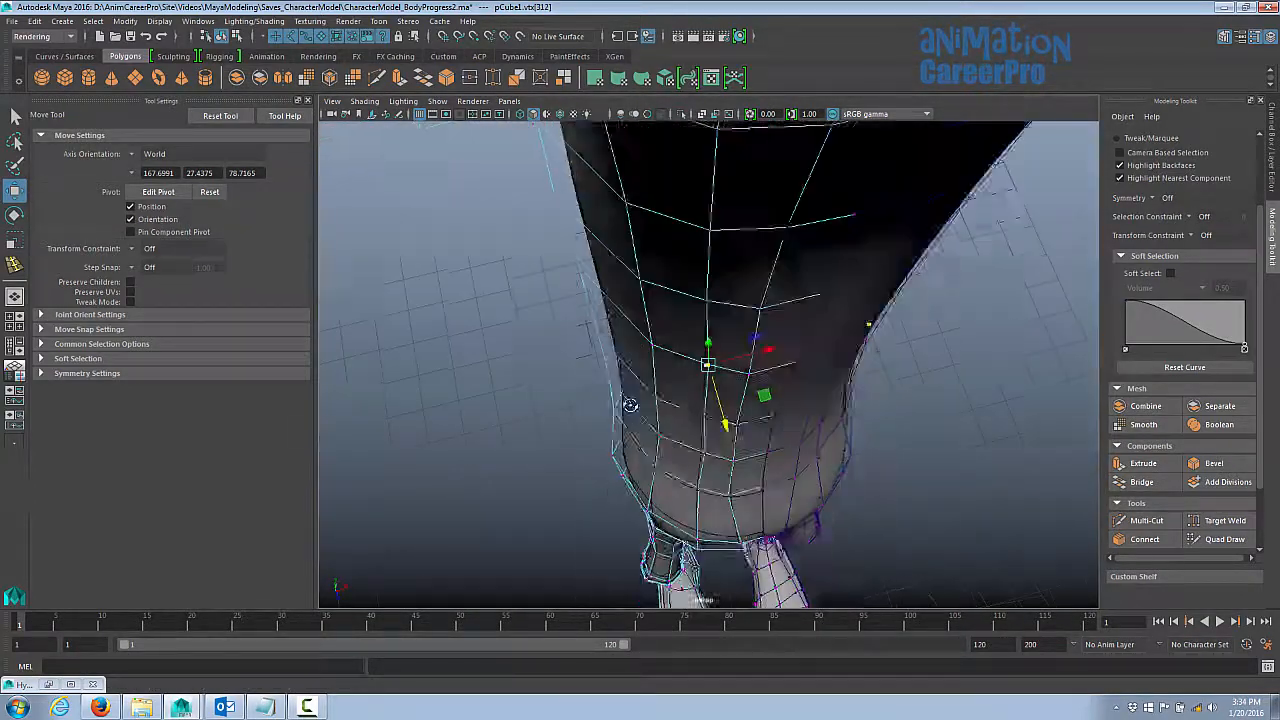
{"action": "left_click_drag", "start_coordinate": [628, 405], "coordinate": [640, 435], "text": "alt"}
{"action": "left_click", "coordinate": [766, 354]}
{"action": "middle_click_drag", "start_coordinate": [704, 400], "coordinate": [708, 340], "text": "alt"}
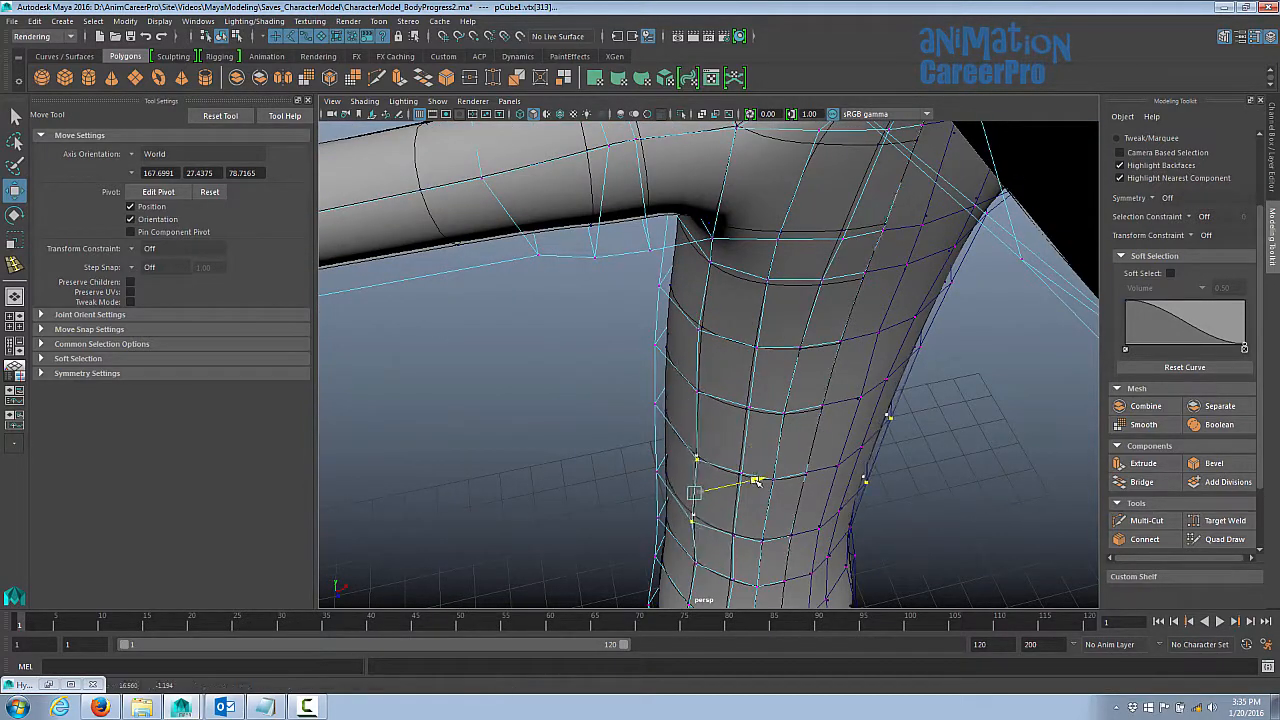
{"action": "key", "text": "q"}
{"action": "left_click_drag", "start_coordinate": [698, 463], "coordinate": [826, 469], "text": "alt"}
{"action": "key", "text": "w"}
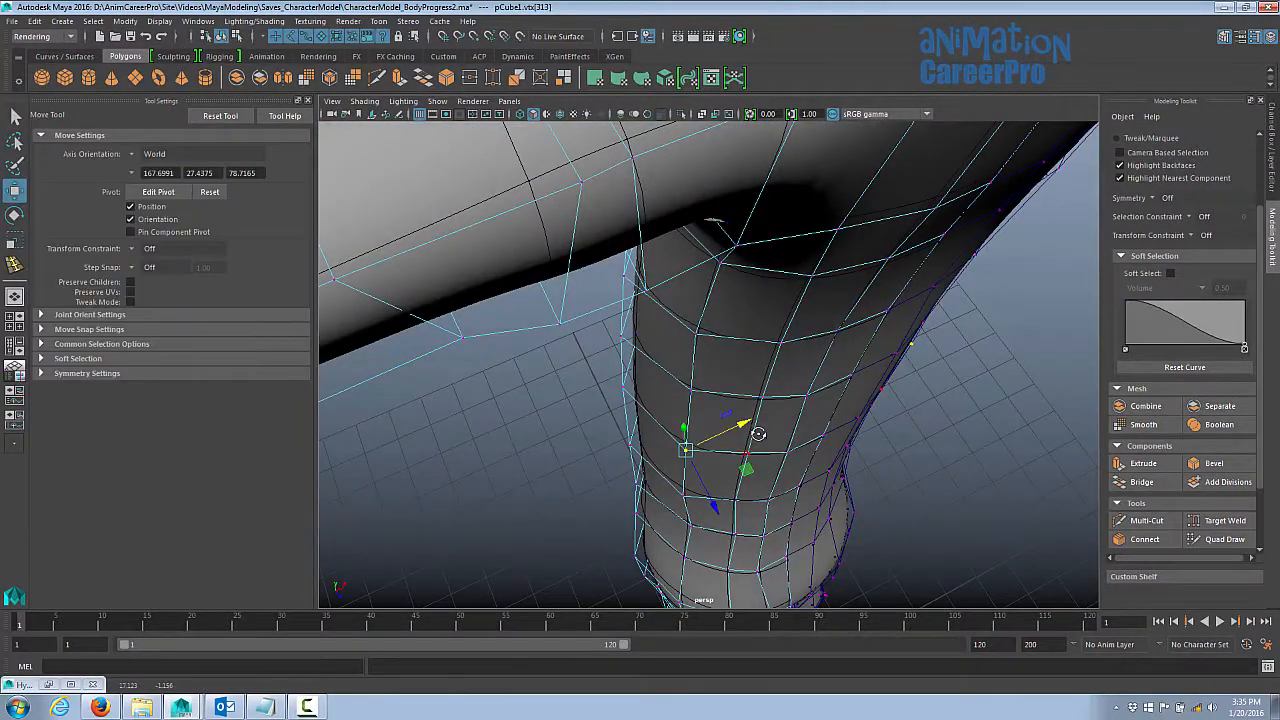
- Adjust the vertices along the torso's sides in the perspective and front views, using soft selection with Volume falloff 1.30 for the broader change
{"action": "mouse_move", "coordinate": [757, 434]}
{"action": "left_mouse_down", "text": "alt"}
{"action": "mouse_move", "coordinate": [708, 425]}
{"action": "mouse_move", "coordinate": [752, 434]}
{"action": "left_mouse_up", "text": "alt"}
{"action": "right_click_drag", "start_coordinate": [752, 434], "coordinate": [706, 440], "text": "alt"}
{"action": "middle_click_drag", "start_coordinate": [706, 440], "coordinate": [720, 323], "text": "alt"}
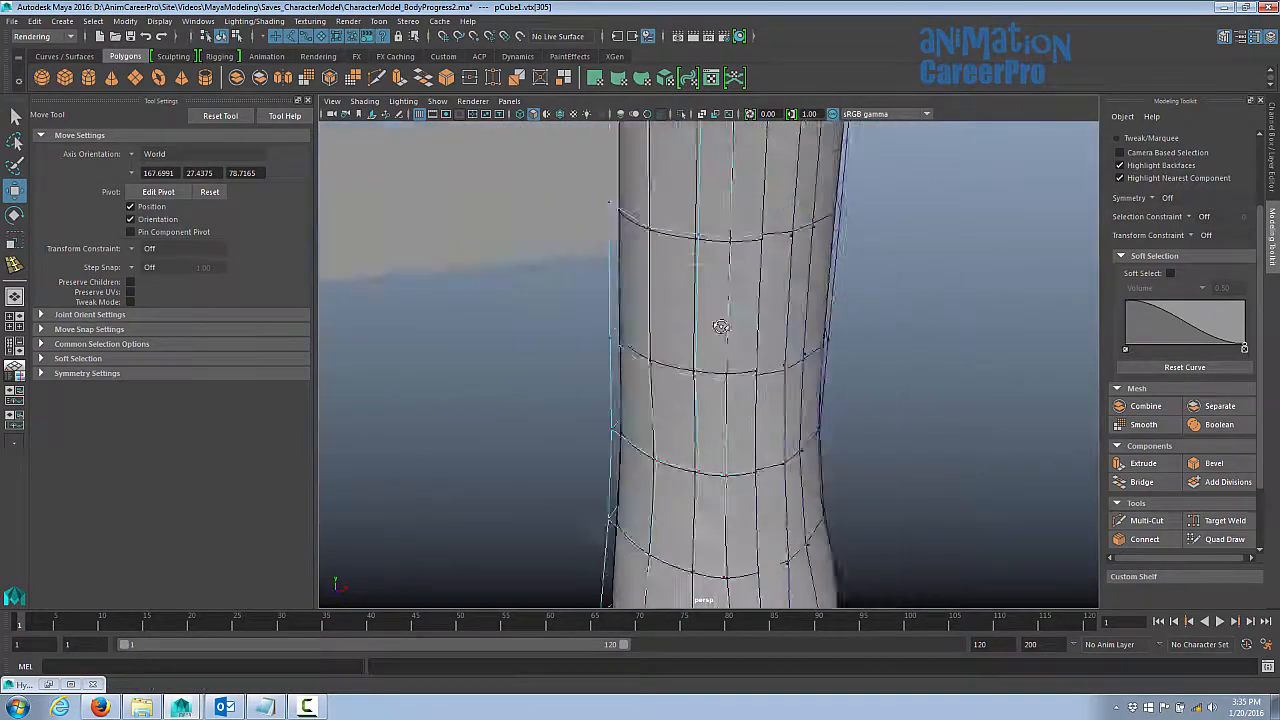
{"action": "left_click_drag", "start_coordinate": [720, 323], "coordinate": [672, 350], "text": "alt"}
{"action": "left_click", "coordinate": [626, 355]}
{"action": "left_click_drag", "start_coordinate": [681, 340], "coordinate": [677, 342]}
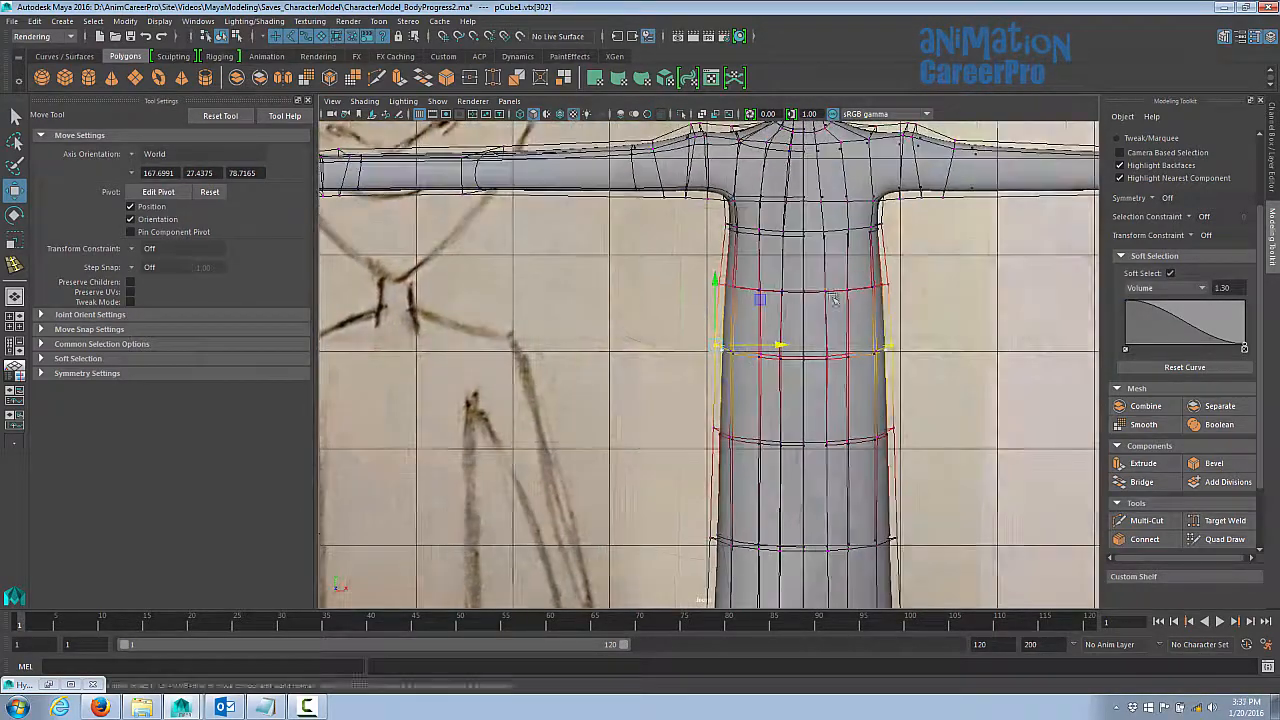
{"action": "scroll", "coordinate": [767, 252], "scroll_direction": "up", "scroll_amount": 3}
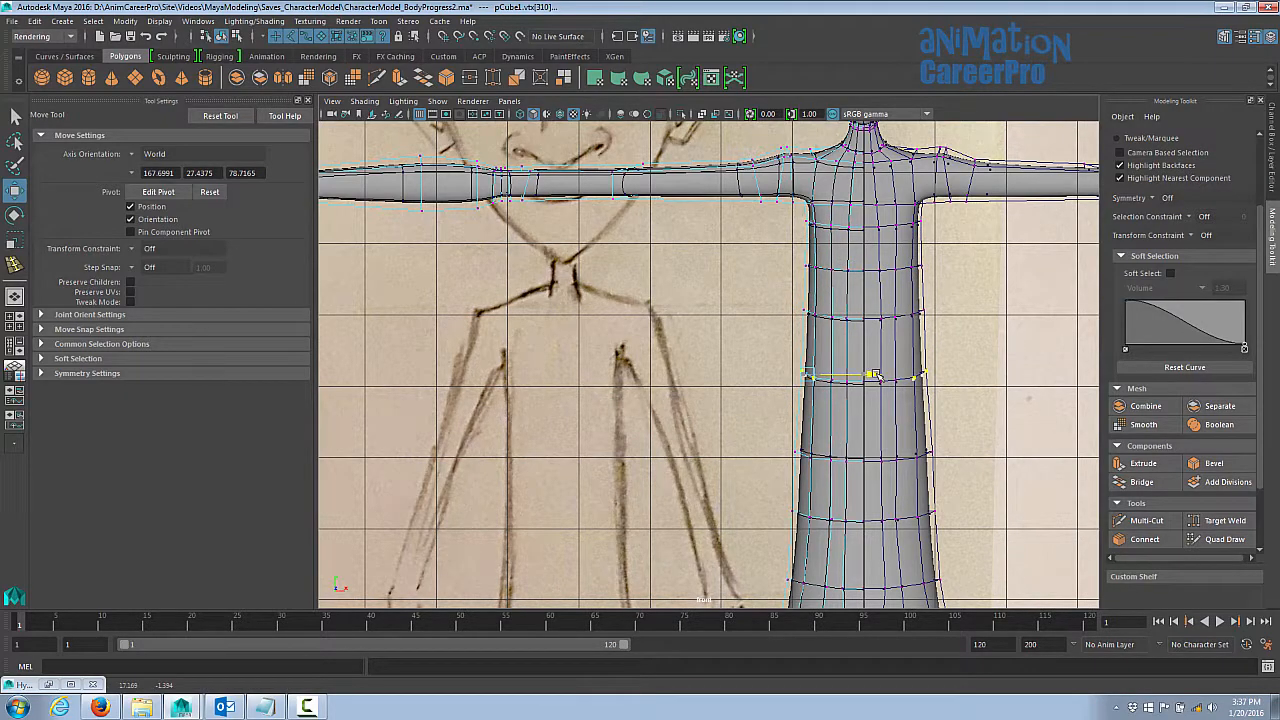
{"action": "right_click_drag", "start_coordinate": [965, 431], "coordinate": [904, 431], "text": "alt"}
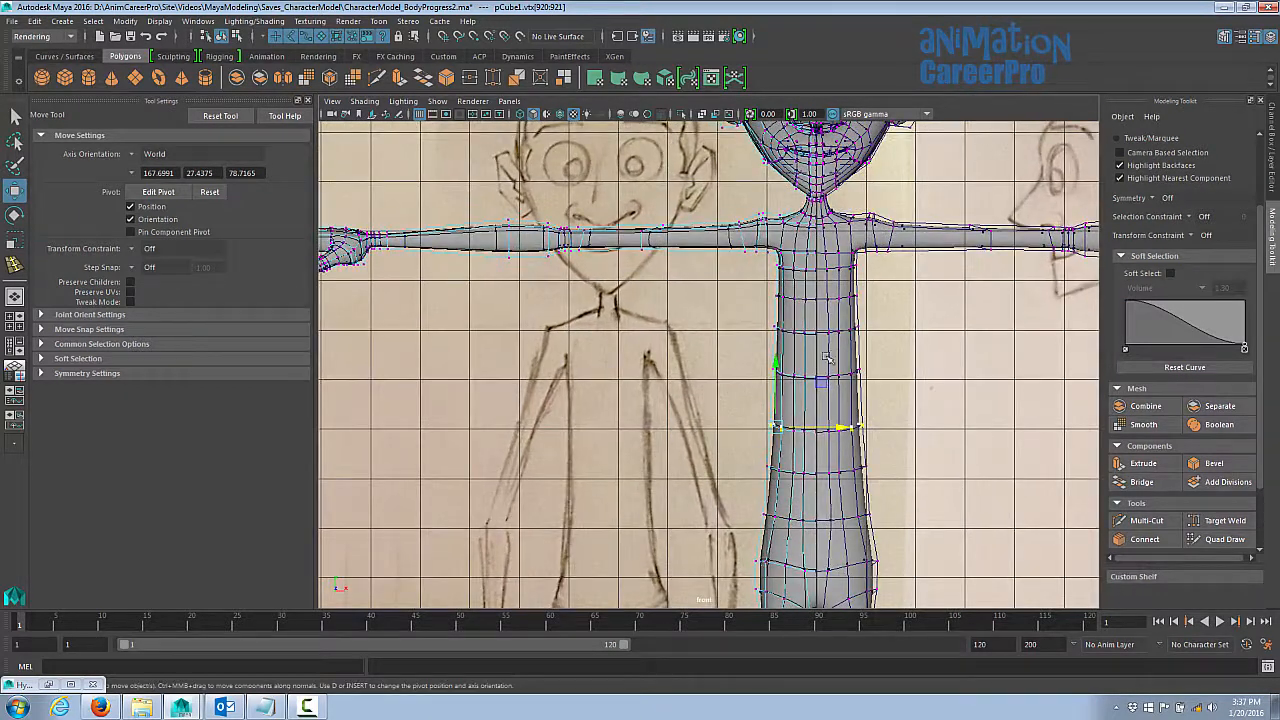
- Select the shoulder and underarm vertices in the front view and move them outward to widen the shoulders
{"action": "middle_click_drag", "start_coordinate": [765, 298], "coordinate": [729, 417], "text": "alt"}
{"action": "right_click_drag", "start_coordinate": [729, 417], "coordinate": [851, 417], "text": "alt"}
{"action": "key", "text": "4"}
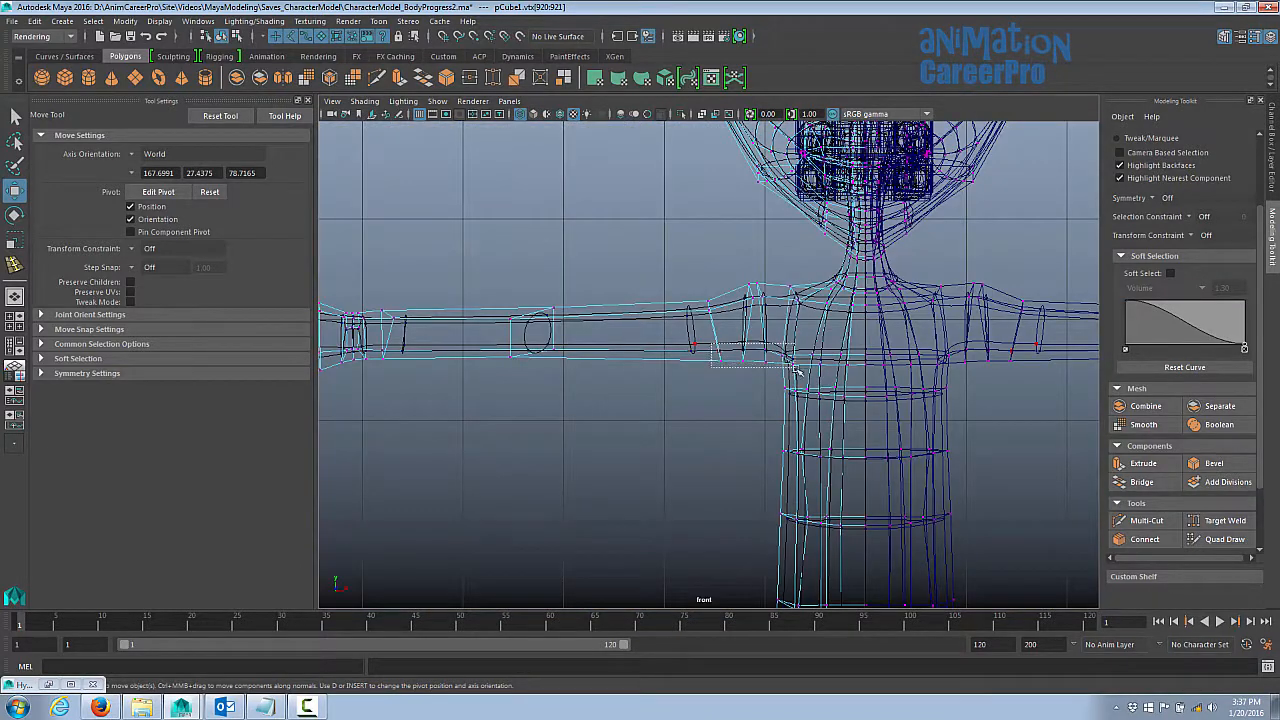
{"action": "left_click_drag", "start_coordinate": [797, 370], "coordinate": [798, 370]}
{"action": "key", "text": "5"}
{"action": "key", "text": "6"}
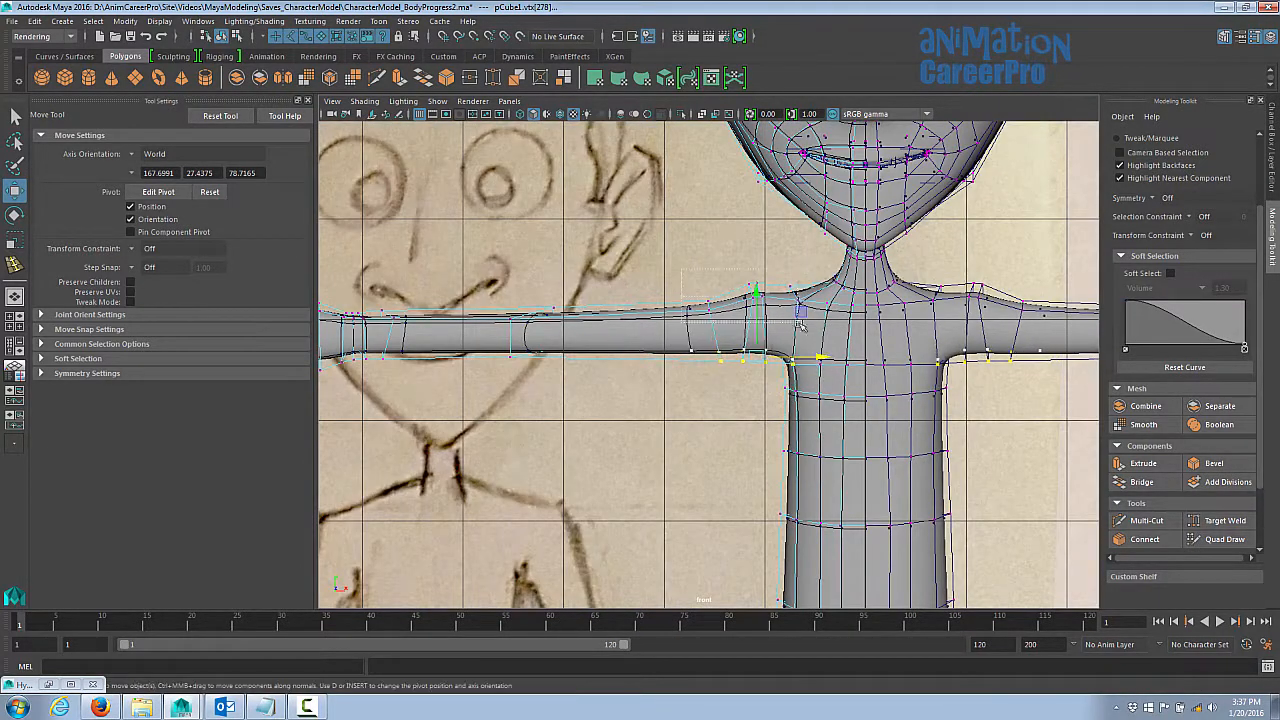
{"action": "left_click_drag", "start_coordinate": [801, 325], "coordinate": [801, 327], "text": "shift"}
{"action": "key", "text": "5"}
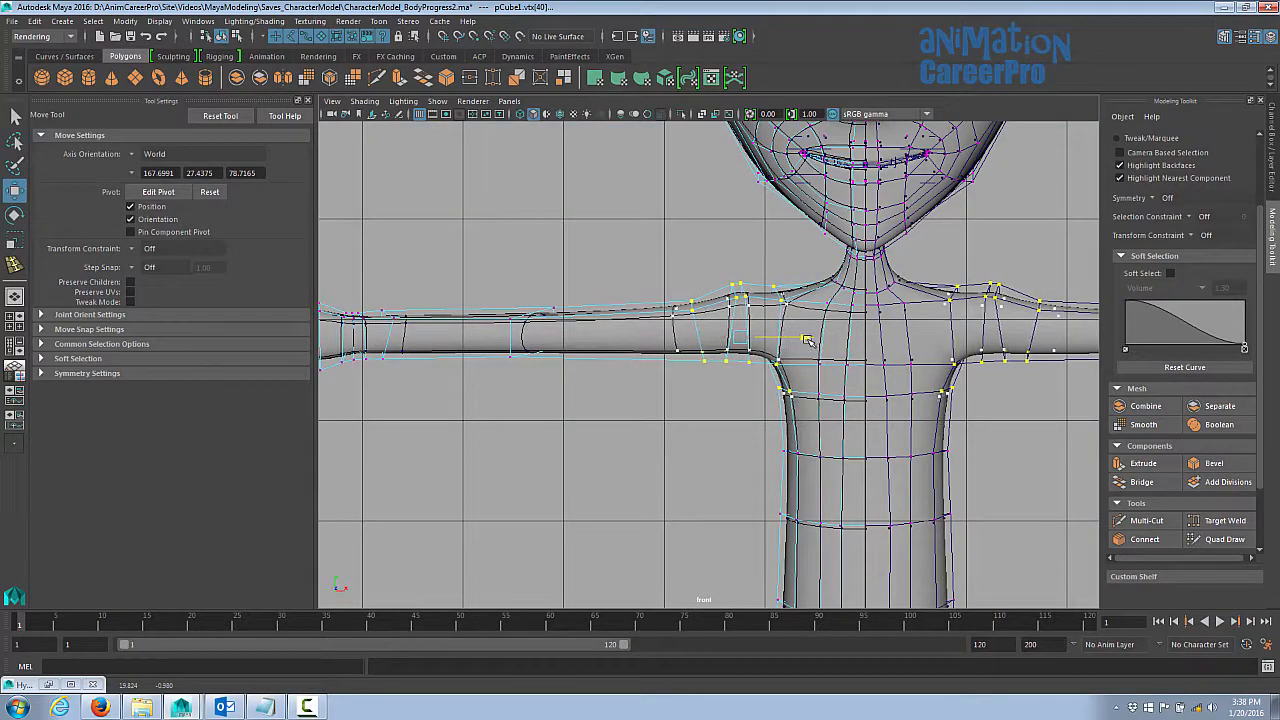
{"action": "left_click_drag", "start_coordinate": [808, 340], "coordinate": [805, 340]}
- Reposition the pelvis vertices in the front view and move the outermost hip vertices sideways to shape the hips
{"action": "right_click_drag", "start_coordinate": [852, 356], "coordinate": [700, 362], "text": "alt"}
{"action": "mouse_move", "coordinate": [700, 362]}
{"action": "middle_mouse_down", "text": "alt"}
{"action": "mouse_move", "coordinate": [730, 331]}
{"action": "mouse_move", "coordinate": [727, 309]}
{"action": "middle_mouse_up", "text": "alt"}
{"action": "mouse_move", "coordinate": [860, 390]}
{"action": "right_mouse_down", "text": "alt"}
{"action": "mouse_move", "coordinate": [994, 397]}
{"action": "mouse_move", "coordinate": [870, 403]}
{"action": "mouse_move", "coordinate": [940, 400]}
{"action": "right_mouse_up", "text": "alt"}
{"action": "key", "text": "6"}
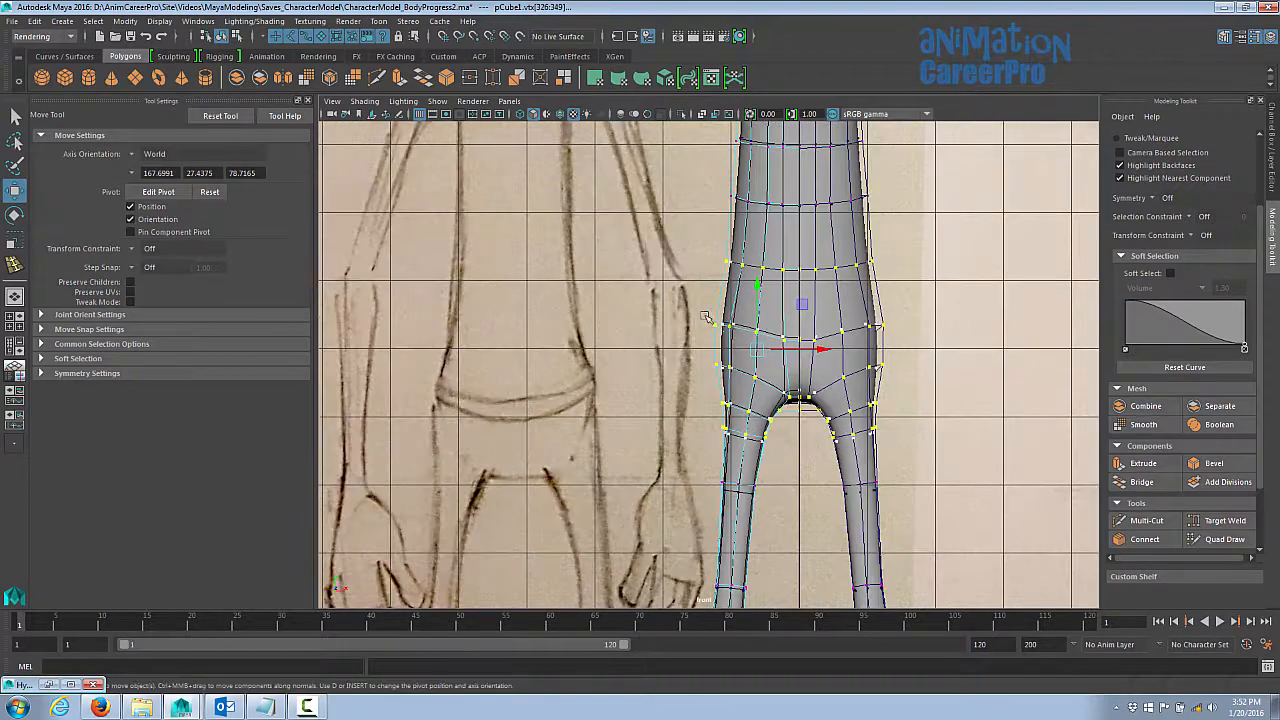
{"action": "right_click_drag", "start_coordinate": [779, 324], "coordinate": [625, 330], "text": "alt"}
{"action": "middle_click_drag", "start_coordinate": [800, 350], "coordinate": [785, 406], "text": "alt"}
{"action": "right_click_drag", "start_coordinate": [805, 408], "coordinate": [1005, 408], "text": "alt"}
{"action": "middle_click_drag", "start_coordinate": [739, 510], "coordinate": [728, 292], "text": "alt"}
{"action": "right_click_drag", "start_coordinate": [650, 258], "coordinate": [807, 318], "text": "alt"}
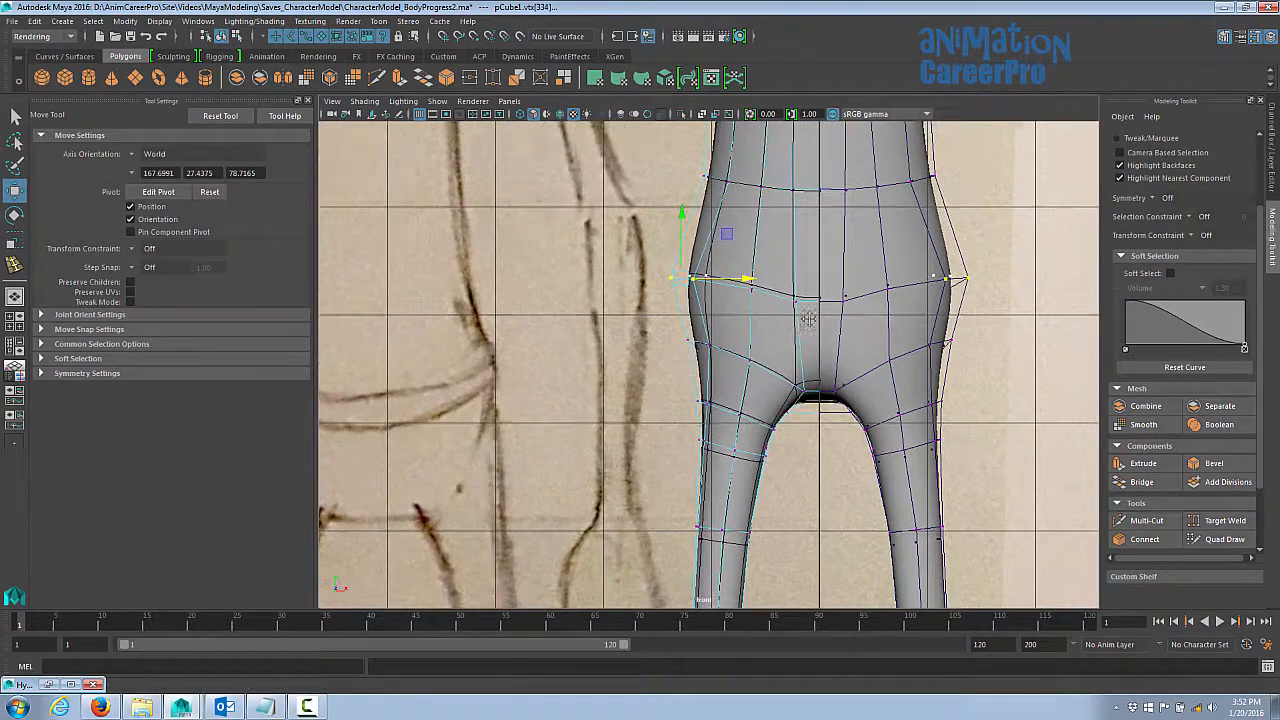
- Turn on soft selection with Volume falloff 1.10 and reposition the outer hip vertices
{"action": "left_click", "coordinate": [1170, 273]}
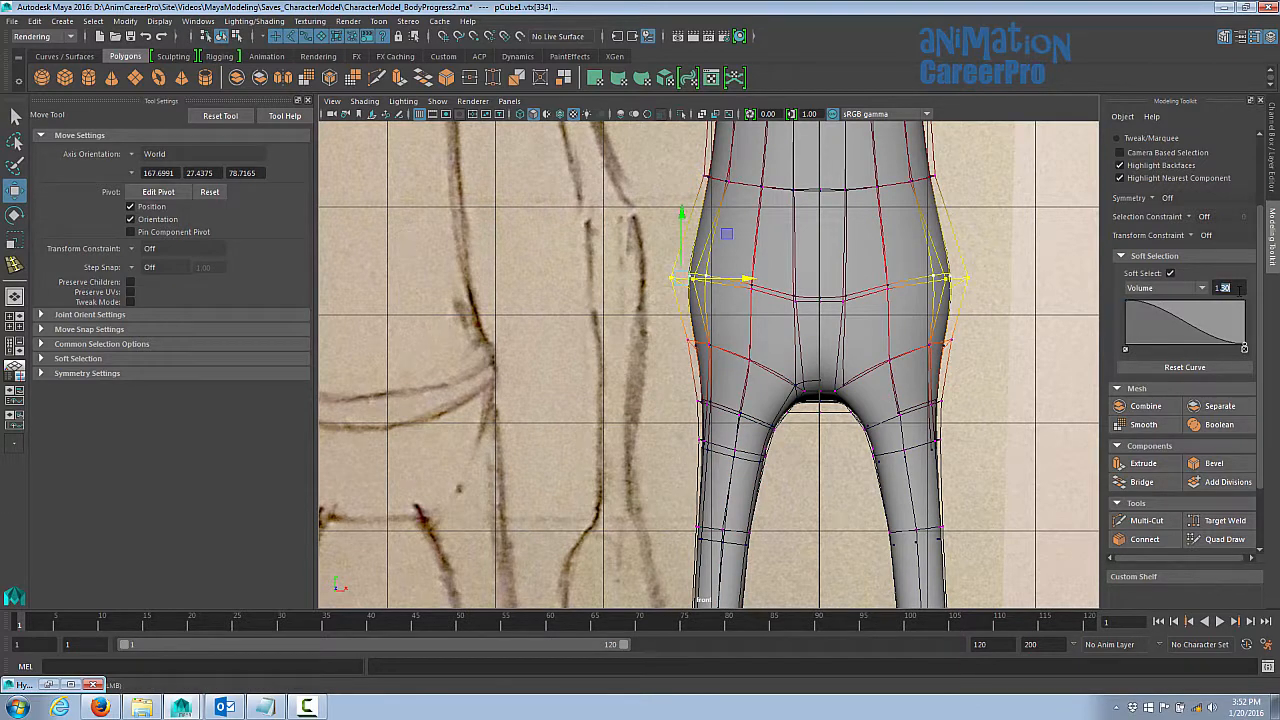
{"action": "left_click_drag", "start_coordinate": [679, 211], "coordinate": [680, 201]}
{"action": "right_click_drag", "start_coordinate": [935, 256], "coordinate": [806, 254], "text": "alt"}
{"action": "middle_click_drag", "start_coordinate": [806, 254], "coordinate": [829, 247], "text": "alt"}
{"action": "left_click_drag", "start_coordinate": [692, 327], "coordinate": [741, 350]}
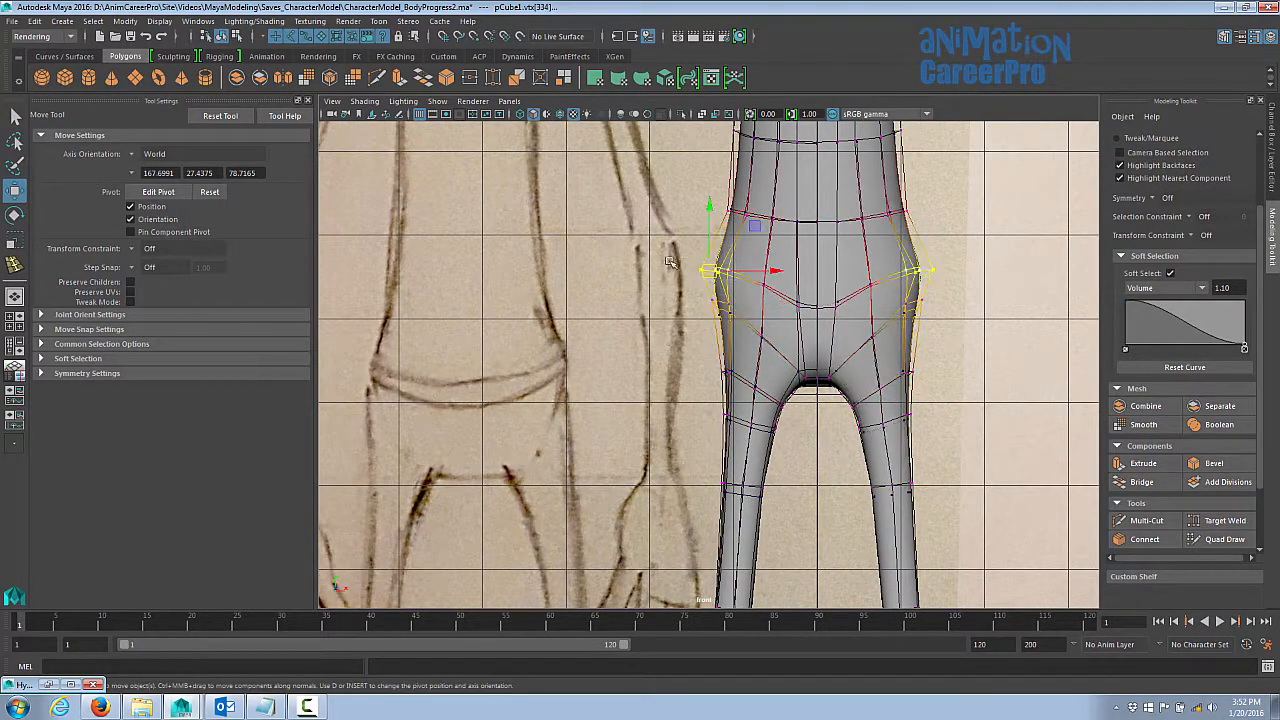
- Set the soft selection falloff to 0.80 and refine the height of the outer hip vertices
{"action": "type", "text": ".8"}
{"action": "key", "text": "Return"}
{"action": "scroll", "coordinate": [763, 283], "scroll_direction": "up", "scroll_amount": 2}
{"action": "left_click_drag", "start_coordinate": [709, 254], "coordinate": [711, 264]}
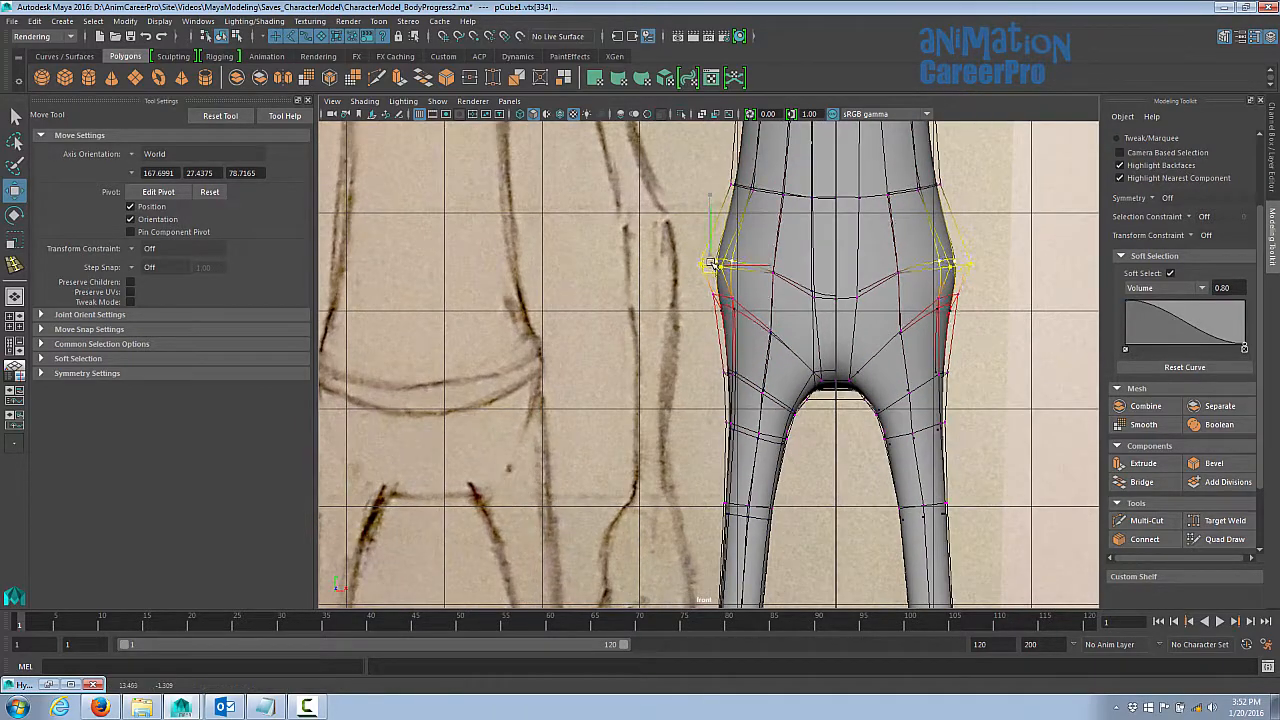
- Select the row of vertices above the hips, move it slightly down with soft selection, and turn soft selection off
{"action": "middle_click_drag", "start_coordinate": [717, 263], "coordinate": [700, 320], "text": "alt"}
{"action": "right_click_drag", "start_coordinate": [700, 320], "coordinate": [700, 283], "text": "alt"}
{"action": "left_click_drag", "start_coordinate": [707, 218], "coordinate": [920, 252]}
{"action": "left_click_drag", "start_coordinate": [766, 186], "coordinate": [769, 190]}
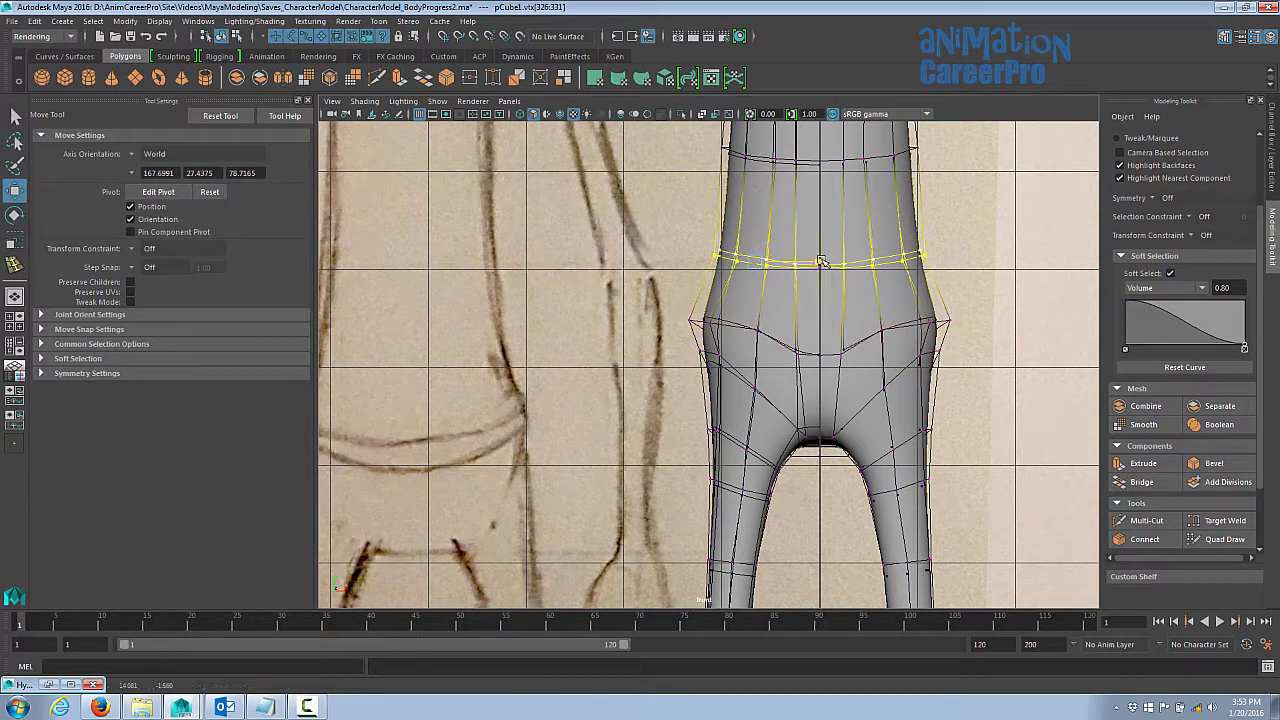
{"action": "key", "text": "b"}
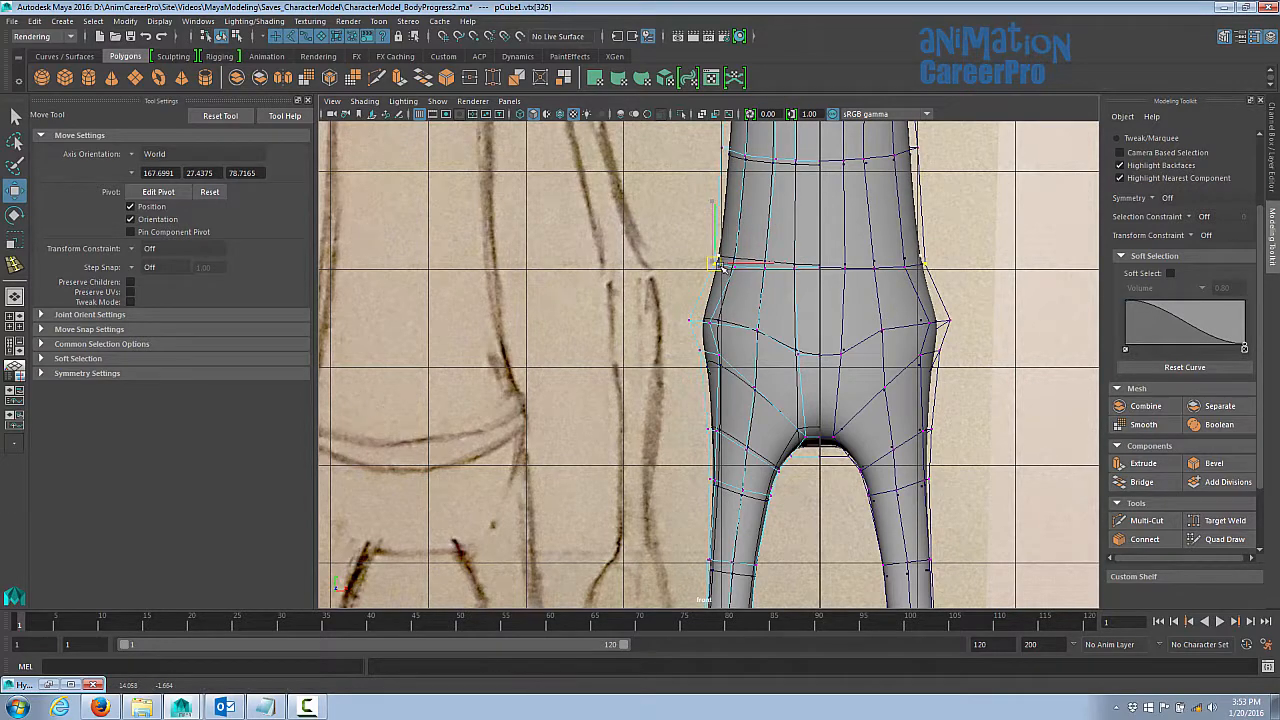
- Undo the last edits above the hips and select the outer hip vertices with soft selection falloff 0.80 in the front view
{"action": "right_click_drag", "start_coordinate": [721, 268], "coordinate": [1160, 300], "text": "alt"}
{"action": "key", "text": "ctrl+z"}
{"action": "key", "text": "ctrl+z"}
{"action": "key", "text": "ctrl+z"}
{"action": "middle_click_drag", "start_coordinate": [851, 355], "coordinate": [938, 349], "text": "alt"}
{"action": "left_click", "coordinate": [751, 337]}
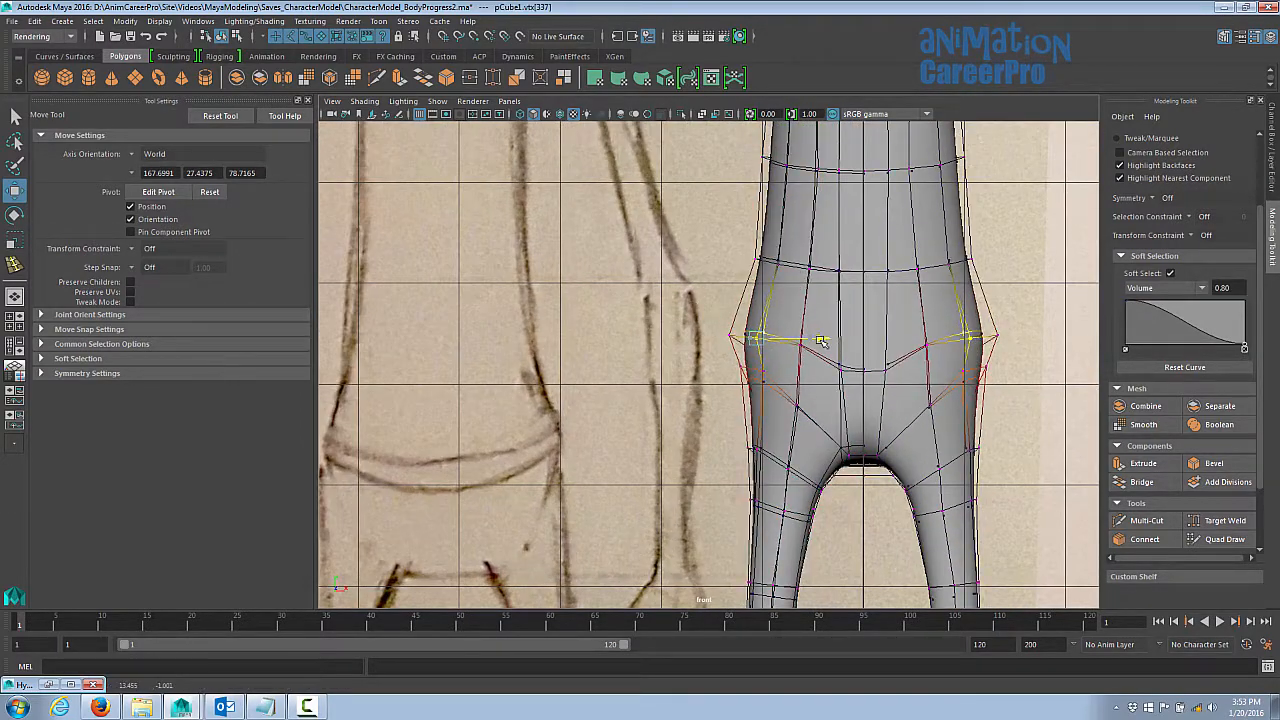
{"action": "middle_click_drag", "start_coordinate": [832, 364], "coordinate": [823, 320], "text": "alt"}
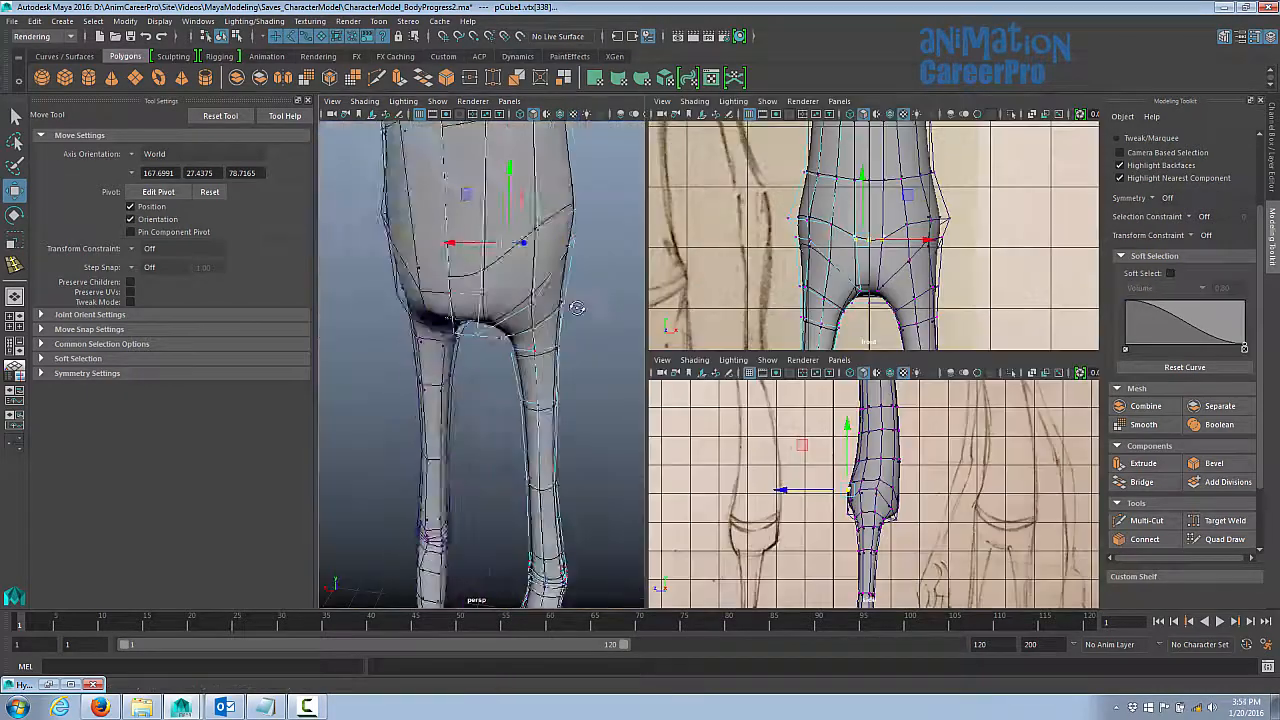
- Move the centre vertex at the front of the pelvis slightly up with soft selection off
{"action": "left_click_drag", "start_coordinate": [350, 310], "coordinate": [426, 311], "text": "alt"}
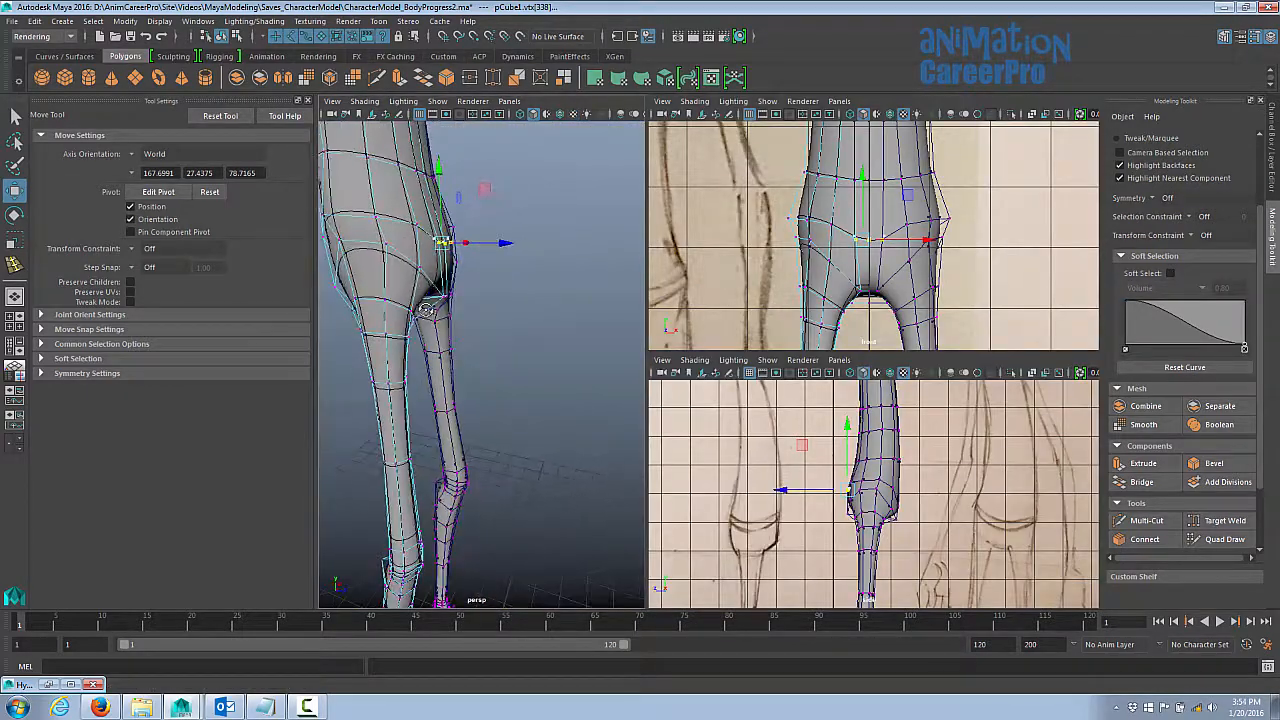
{"action": "middle_click_drag", "start_coordinate": [960, 434], "coordinate": [989, 430], "text": "alt"}
{"action": "right_click_drag", "start_coordinate": [989, 430], "coordinate": [1040, 432], "text": "alt"}
{"action": "left_click_drag", "start_coordinate": [862, 176], "coordinate": [861, 173]}
{"action": "middle_click_drag", "start_coordinate": [881, 471], "coordinate": [943, 471], "text": "alt"}
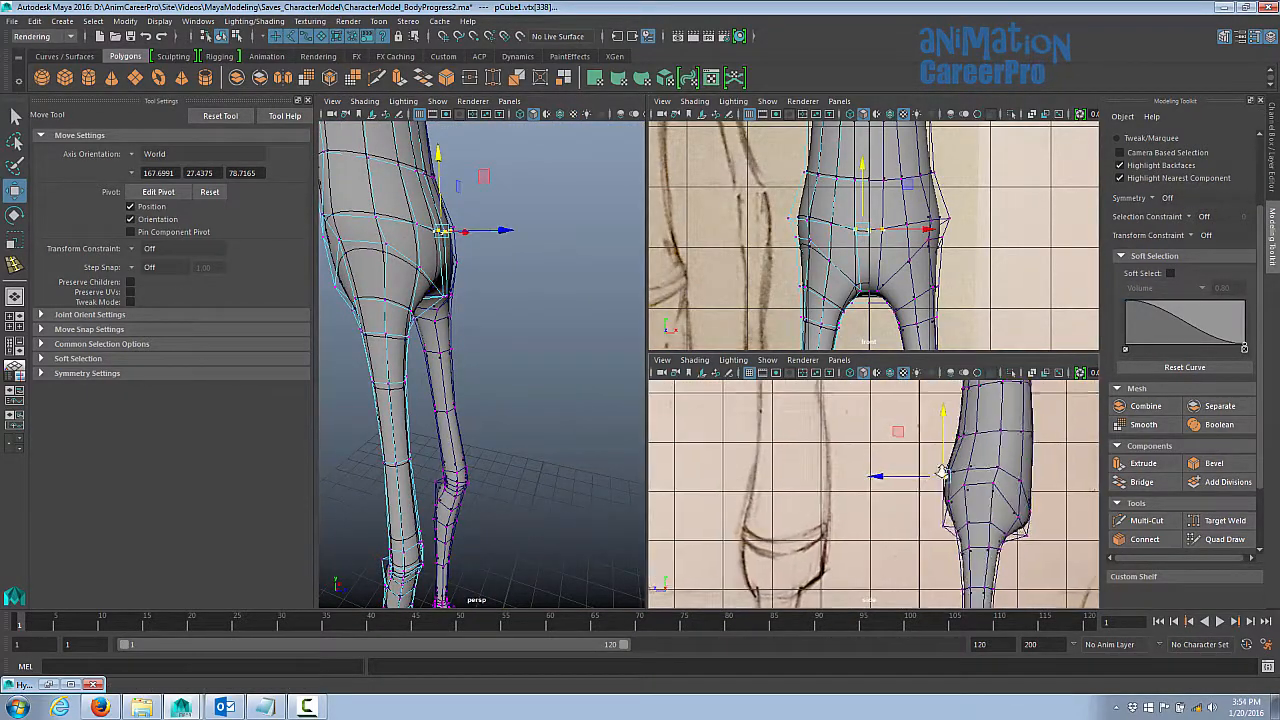
{"action": "right_click_drag", "start_coordinate": [943, 471], "coordinate": [1090, 466], "text": "alt"}
{"action": "middle_click_drag", "start_coordinate": [1090, 466], "coordinate": [1063, 443], "text": "alt"}
{"action": "mouse_move", "coordinate": [420, 344]}
{"action": "left_mouse_down", "text": "alt"}
{"action": "mouse_move", "coordinate": [468, 344]}
{"action": "mouse_move", "coordinate": [428, 344]}
{"action": "left_mouse_up", "text": "alt"}
- Adjust the lower crotch vertices in the side view to smooth the front contour of the pelvis
{"action": "left_click_drag", "start_coordinate": [866, 526], "coordinate": [905, 538]}
{"action": "mouse_move", "coordinate": [440, 350]}
{"action": "left_mouse_down", "text": "alt"}
{"action": "mouse_move", "coordinate": [500, 350]}
{"action": "mouse_move", "coordinate": [455, 355]}
{"action": "left_mouse_up", "text": "alt"}
{"action": "right_click_drag", "start_coordinate": [455, 355], "coordinate": [540, 355], "text": "alt"}
{"action": "left_click_drag", "start_coordinate": [901, 535], "coordinate": [906, 531]}
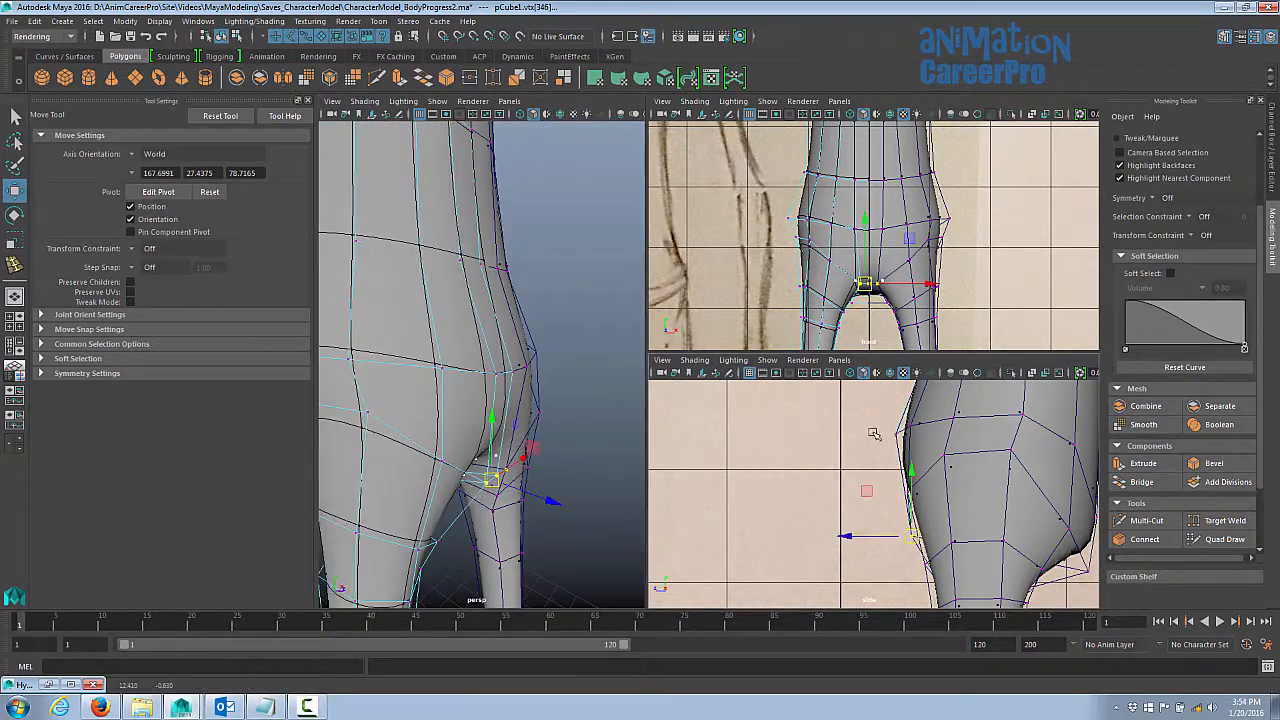
{"action": "left_click_drag", "start_coordinate": [880, 414], "coordinate": [922, 456]}
{"action": "right_click_drag", "start_coordinate": [922, 485], "coordinate": [881, 504], "text": "alt"}
{"action": "middle_click_drag", "start_coordinate": [881, 504], "coordinate": [866, 551], "text": "alt"}
- Leave component mode, deselect the body and examine the whole figure from several angles and distances
{"action": "left_click_drag", "start_coordinate": [470, 372], "coordinate": [550, 371], "text": "alt"}
{"action": "mouse_move", "coordinate": [900, 494]}
{"action": "right_mouse_down", "text": "alt"}
{"action": "mouse_move", "coordinate": [857, 497]}
{"action": "mouse_move", "coordinate": [900, 497]}
{"action": "right_mouse_up", "text": "alt"}
{"action": "right_click_drag", "start_coordinate": [540, 380], "coordinate": [450, 385], "text": "alt"}
{"action": "key", "text": "F8"}
{"action": "left_click", "coordinate": [585, 390]}
{"action": "key", "text": "space"}
{"action": "right_click_drag", "start_coordinate": [734, 386], "coordinate": [601, 393], "text": "alt"}
{"action": "left_click_drag", "start_coordinate": [601, 393], "coordinate": [640, 382], "text": "alt"}
{"action": "right_click_drag", "start_coordinate": [640, 382], "coordinate": [805, 394], "text": "alt"}
{"action": "left_click_drag", "start_coordinate": [805, 394], "coordinate": [851, 403], "text": "alt"}
{"action": "right_click_drag", "start_coordinate": [851, 403], "coordinate": [943, 400], "text": "alt"}
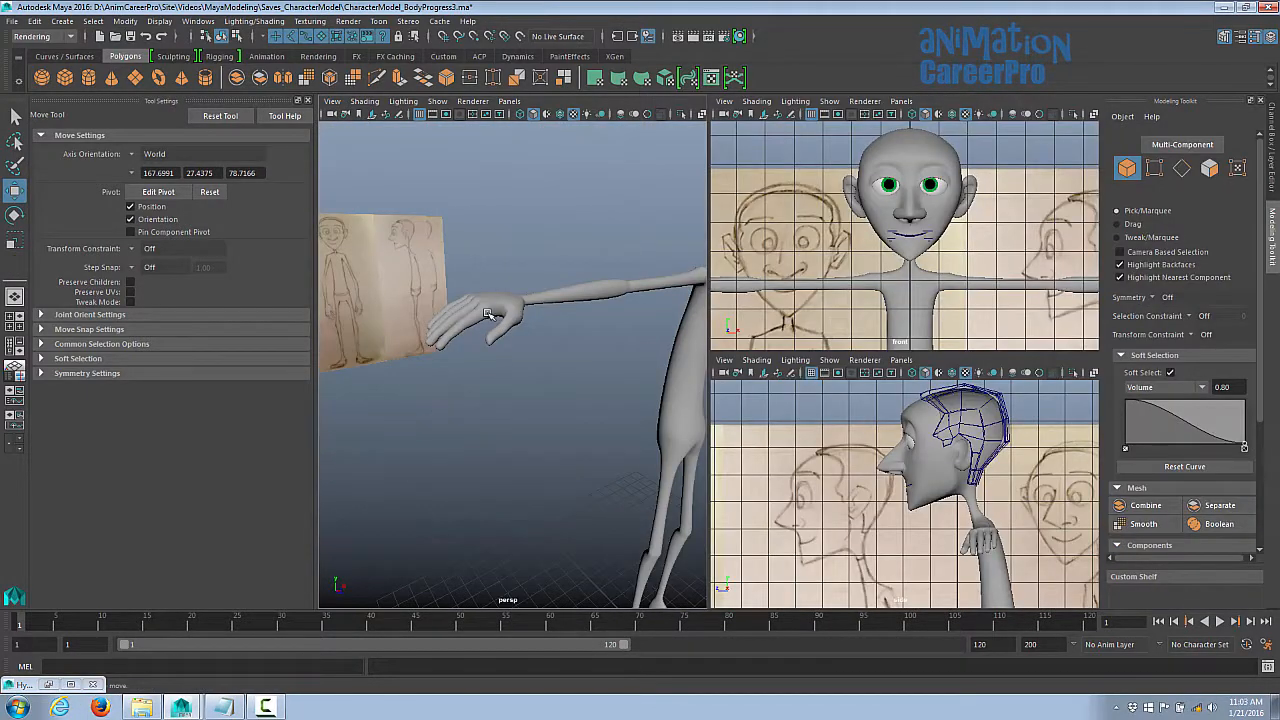
- Select a face on the middle fingertip with Volume soft selection falloff 1.20 and activate Rotate for the fingers
{"action": "left_click", "coordinate": [488, 314]}
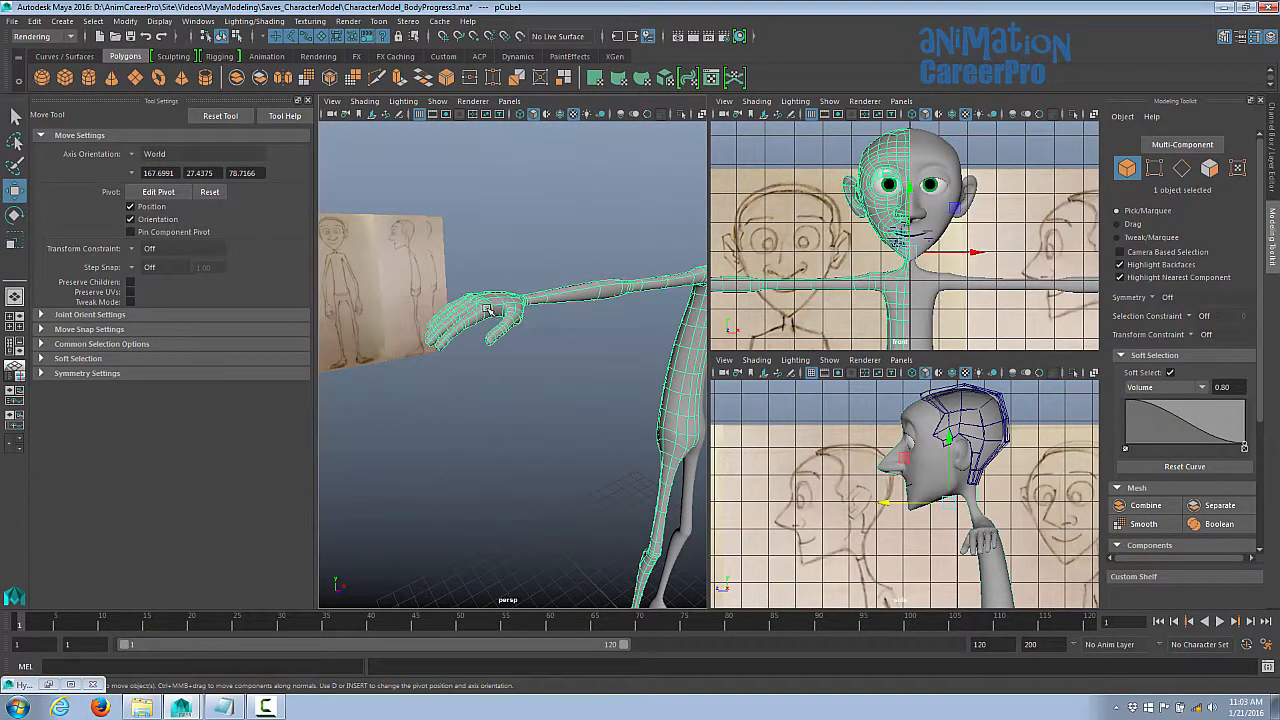
{"action": "right_click", "coordinate": [488, 311]}
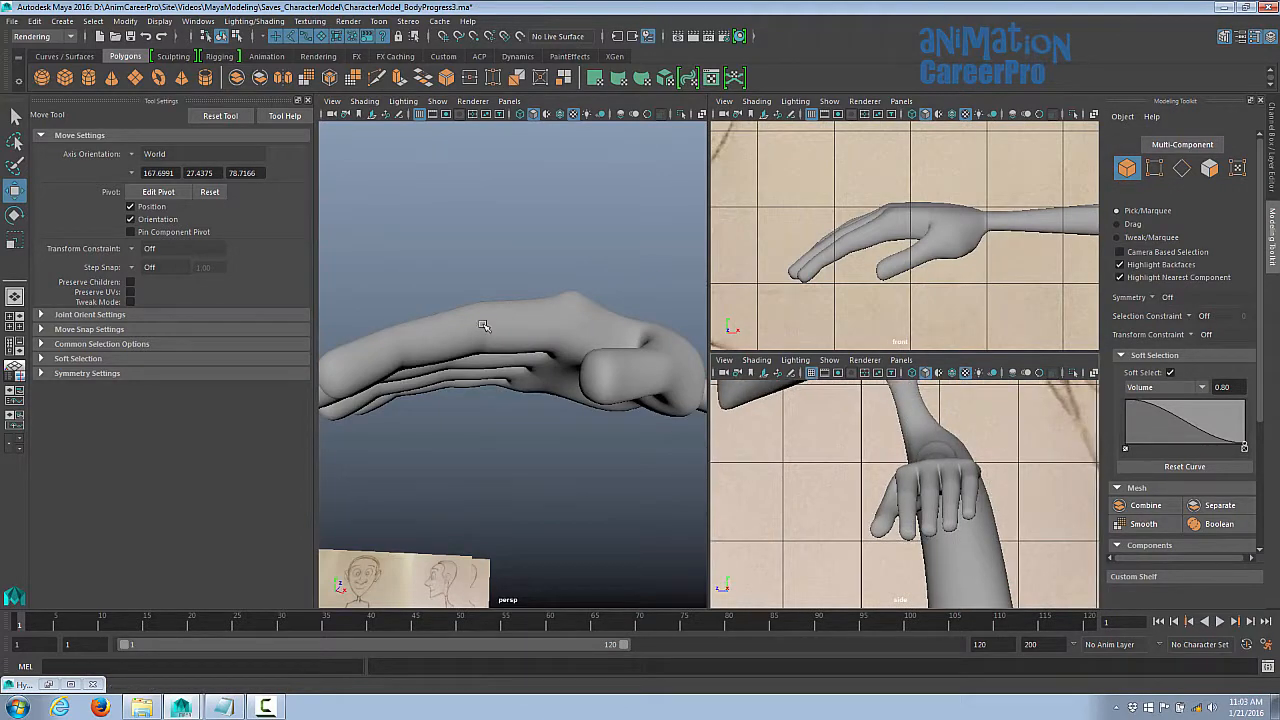
{"action": "left_click_drag", "start_coordinate": [483, 325], "coordinate": [606, 393], "text": "alt"}
{"action": "right_click_drag", "start_coordinate": [606, 393], "coordinate": [621, 398], "text": "alt"}
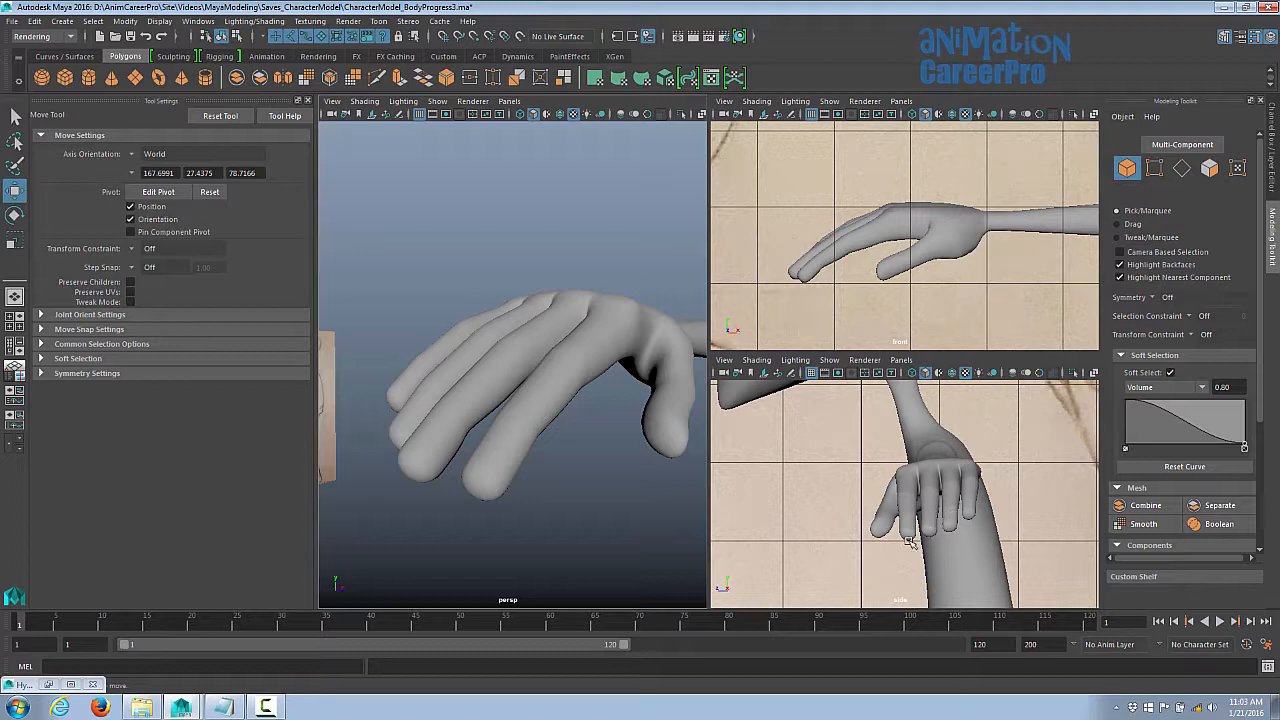
{"action": "left_click_drag", "start_coordinate": [565, 462], "coordinate": [539, 447], "text": "alt"}
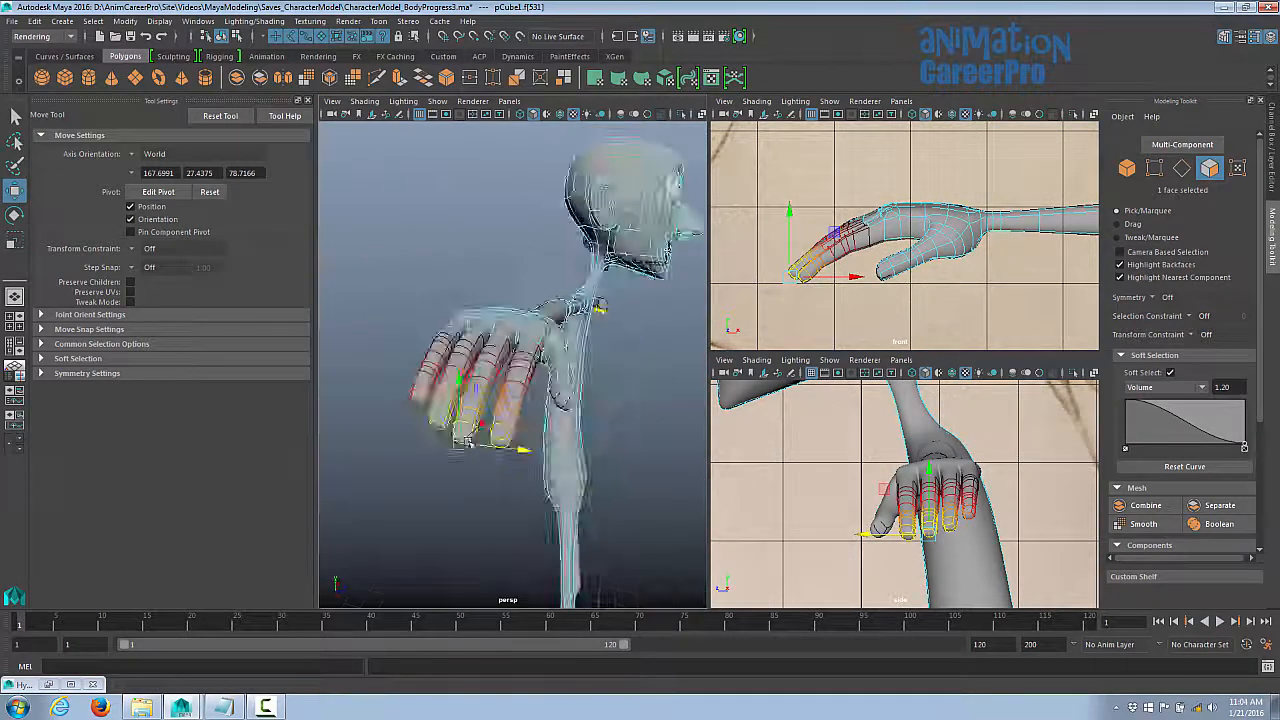
{"action": "left_click_drag", "start_coordinate": [560, 420], "coordinate": [483, 416], "text": "alt"}
{"action": "key", "text": "e"}
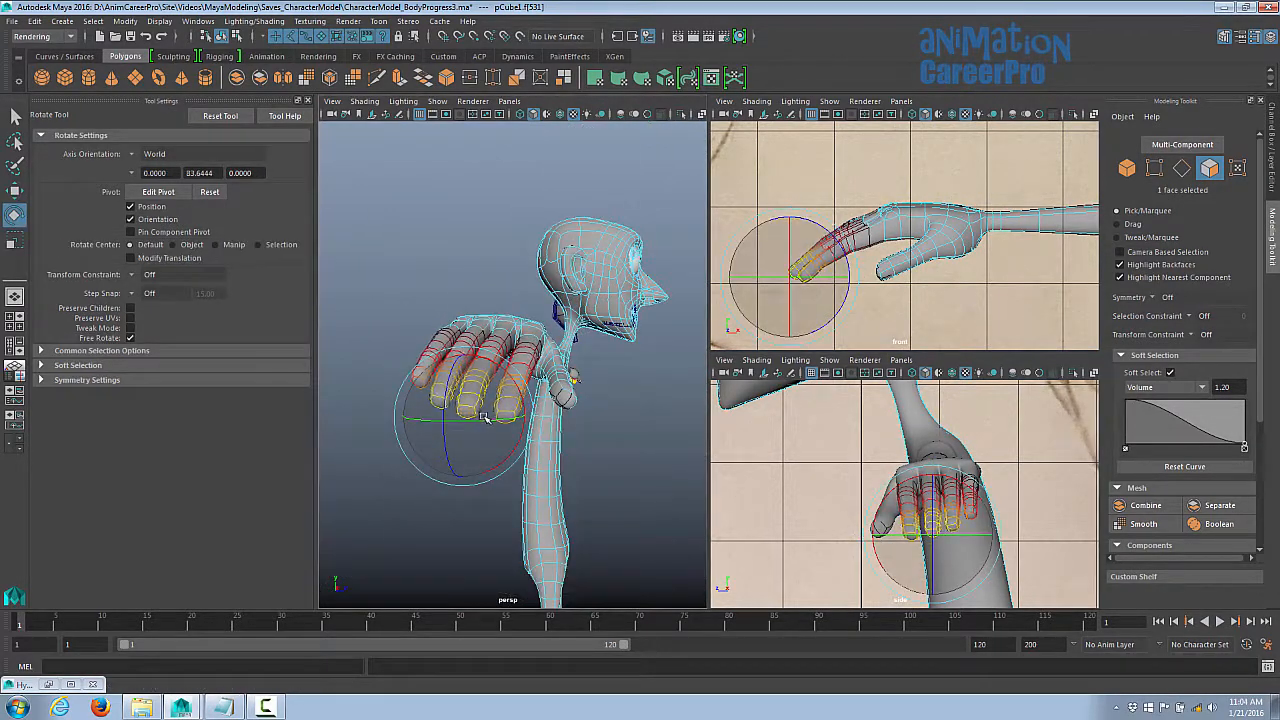
{"action": "key", "text": "space"}
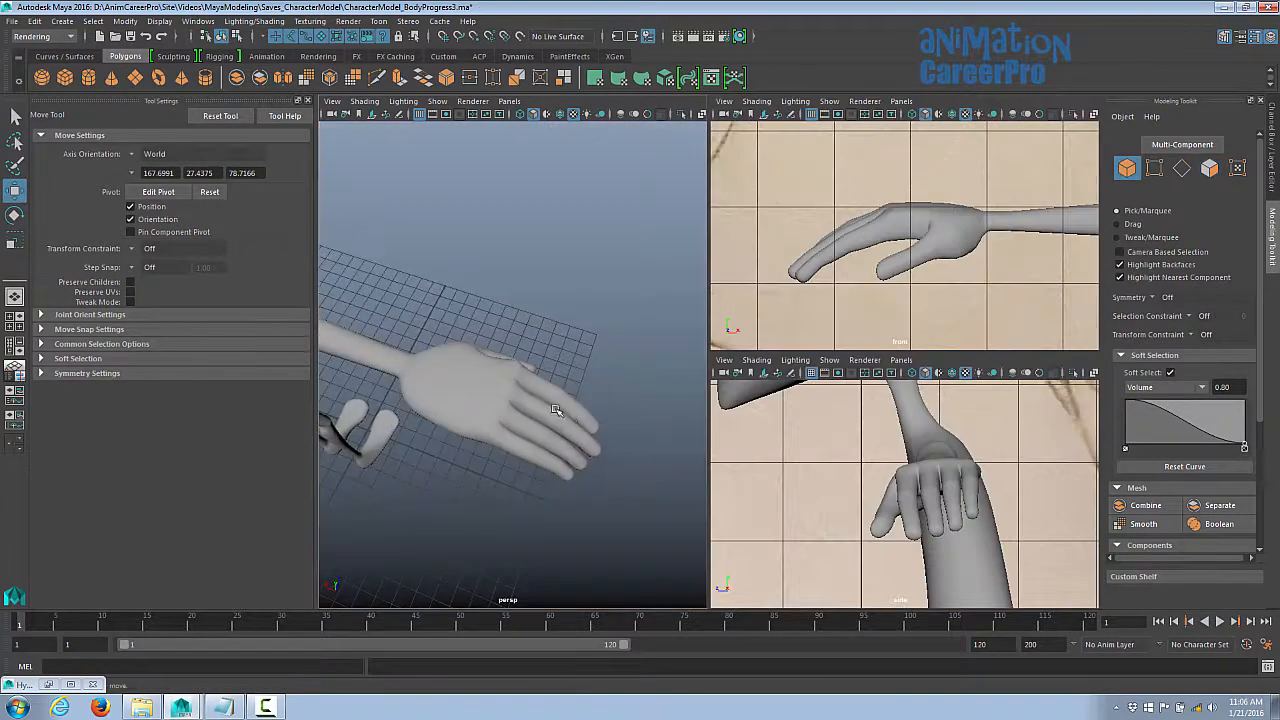
- Move the vertex in the web between the thumb and index finger upward with soft selection off
{"action": "left_click_drag", "start_coordinate": [343, 429], "coordinate": [503, 362], "text": "alt"}
{"action": "left_click", "coordinate": [503, 362]}
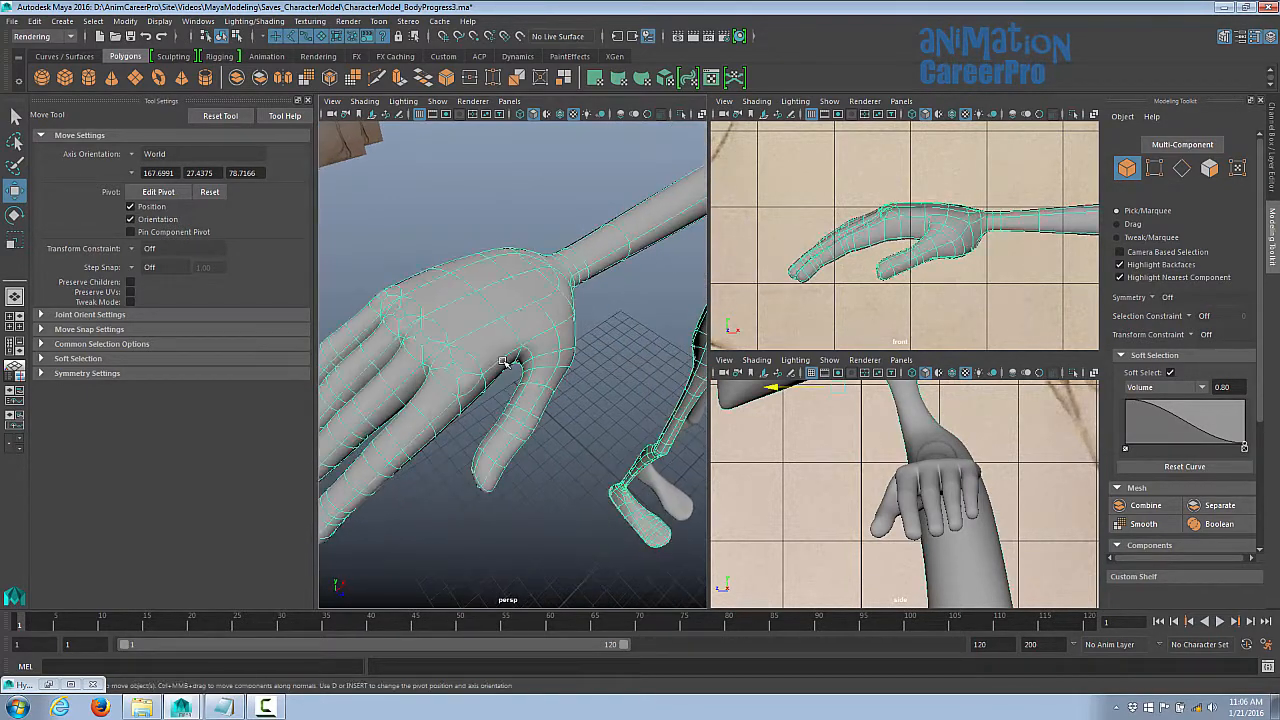
{"action": "right_click", "coordinate": [504, 362]}
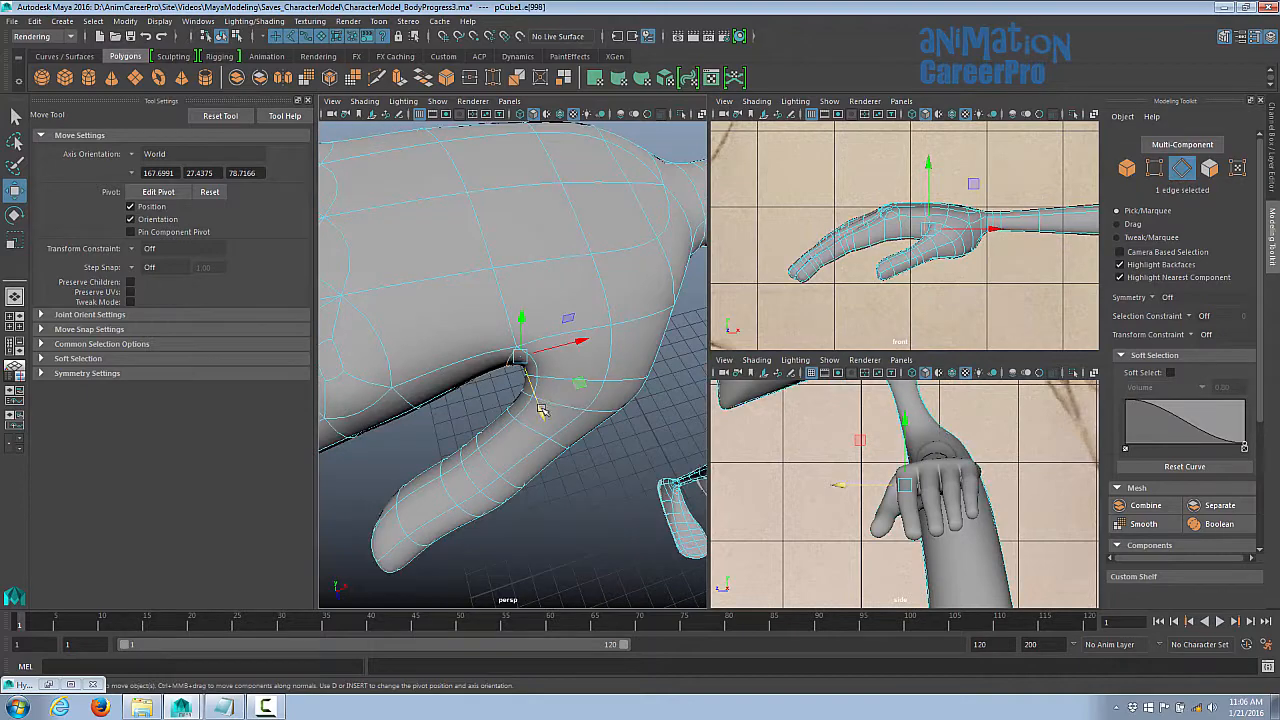
{"action": "left_click_drag", "start_coordinate": [543, 414], "coordinate": [563, 366], "text": "alt"}
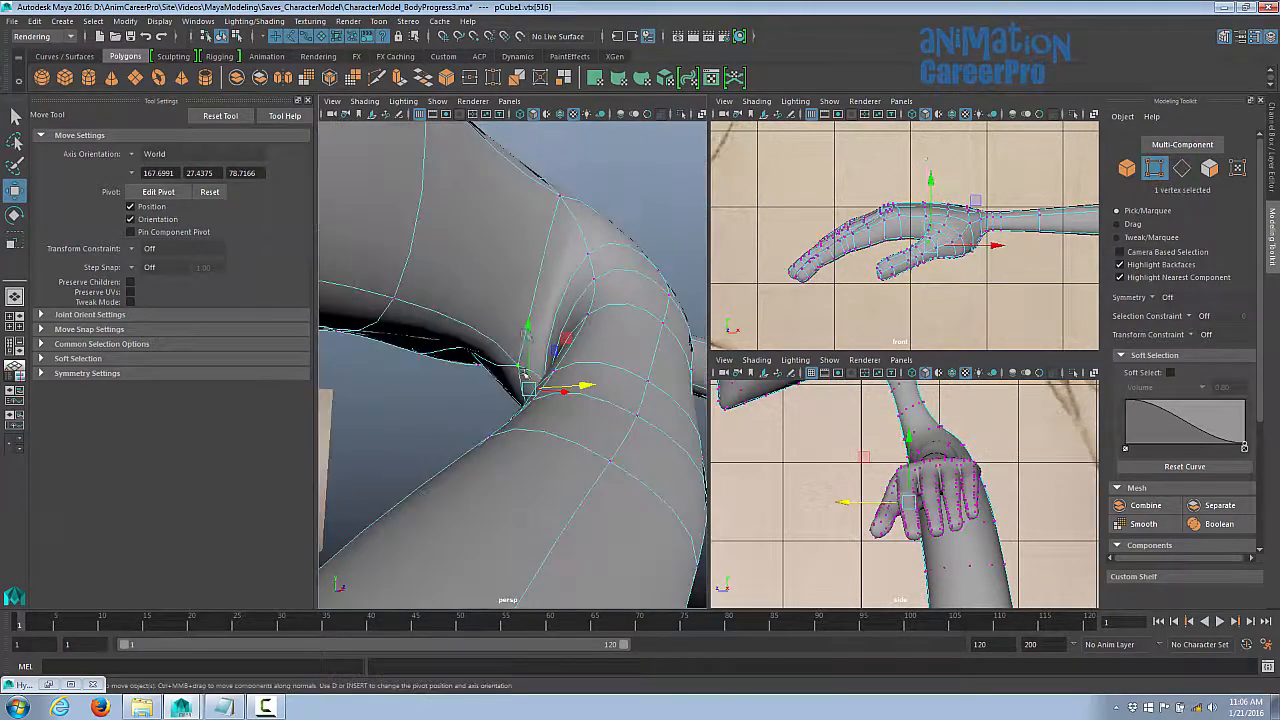
{"action": "left_click_drag", "start_coordinate": [536, 325], "coordinate": [538, 302]}
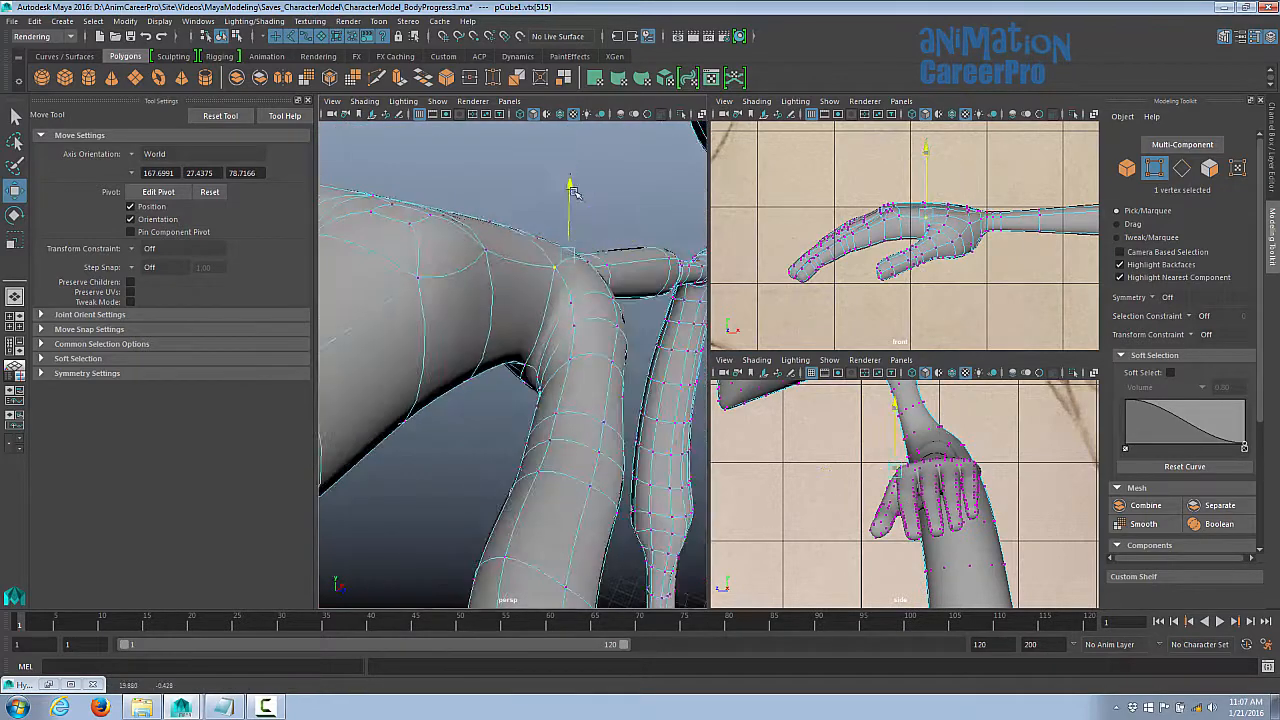
- Lower the vertex on the upper edge of the thumb web and adjust its sideways position
{"action": "left_click_drag", "start_coordinate": [574, 192], "coordinate": [574, 204]}
{"action": "left_click_drag", "start_coordinate": [574, 204], "coordinate": [600, 262], "text": "alt"}
{"action": "left_click_drag", "start_coordinate": [600, 262], "coordinate": [626, 273]}
{"action": "right_click_drag", "start_coordinate": [626, 273], "coordinate": [560, 330], "text": "alt"}
{"action": "left_click_drag", "start_coordinate": [560, 330], "coordinate": [600, 300], "text": "alt"}
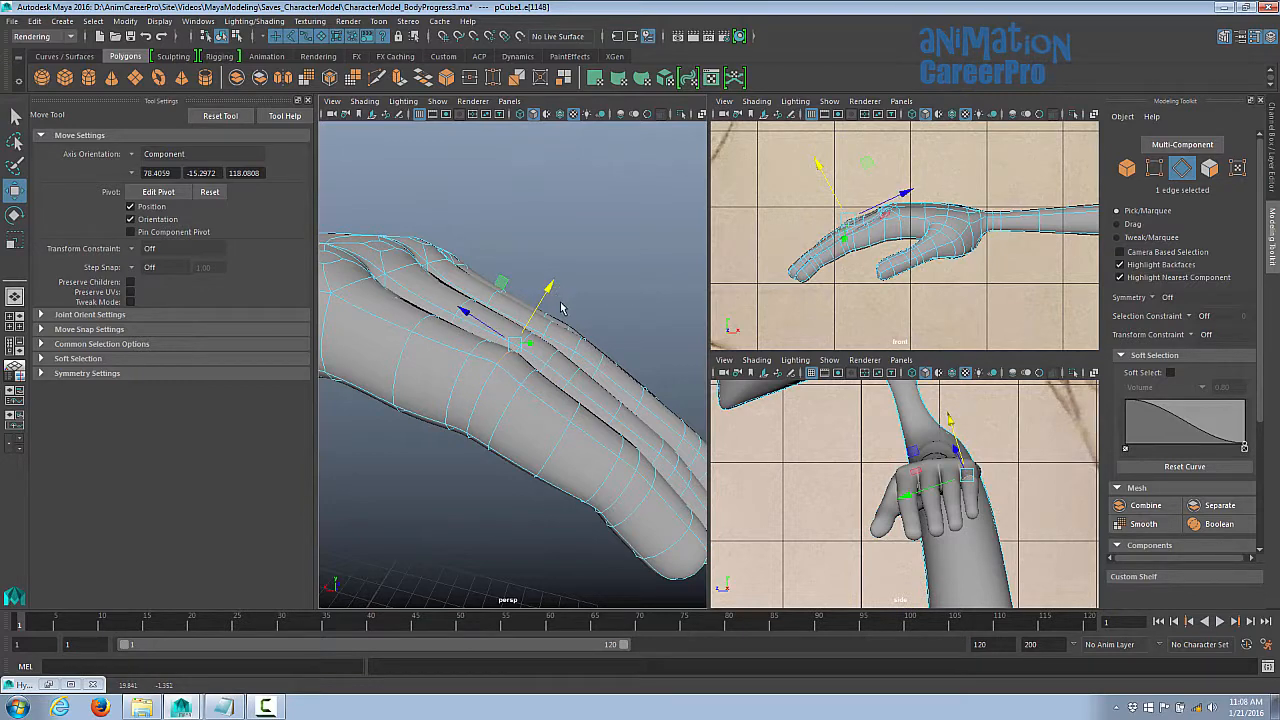
- Raise the edges at the little finger's knuckle using the Component axis orientation and return to object mode
{"action": "key", "text": "q"}
{"action": "left_click_drag", "start_coordinate": [561, 308], "coordinate": [603, 355], "text": "alt"}
{"action": "key", "text": "w"}
{"action": "key", "text": "q"}
{"action": "left_click_drag", "start_coordinate": [621, 302], "coordinate": [600, 360], "text": "alt"}
{"action": "left_click", "coordinate": [596, 356]}
{"action": "key", "text": "w"}
{"action": "right_click_drag", "start_coordinate": [600, 360], "coordinate": [505, 405], "text": "alt"}
{"action": "key", "text": "F8"}
{"action": "left_click", "coordinate": [505, 430]}
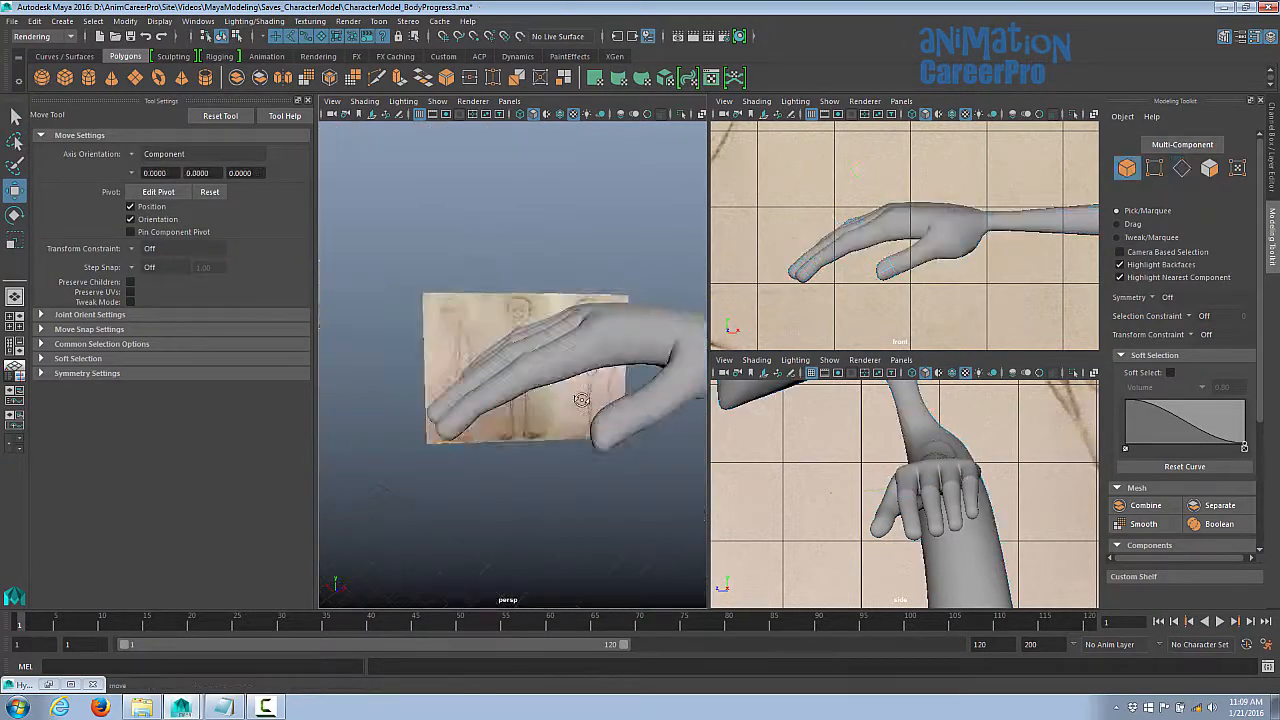
- Select the edge across the little finger's outer joint and move it slightly inward along the Component axis
{"action": "left_click_drag", "start_coordinate": [505, 410], "coordinate": [537, 403], "text": "alt"}
{"action": "right_click_drag", "start_coordinate": [537, 403], "coordinate": [600, 385], "text": "alt"}
{"action": "right_click_drag", "start_coordinate": [590, 370], "coordinate": [590, 320]}
{"action": "left_click", "coordinate": [574, 343]}
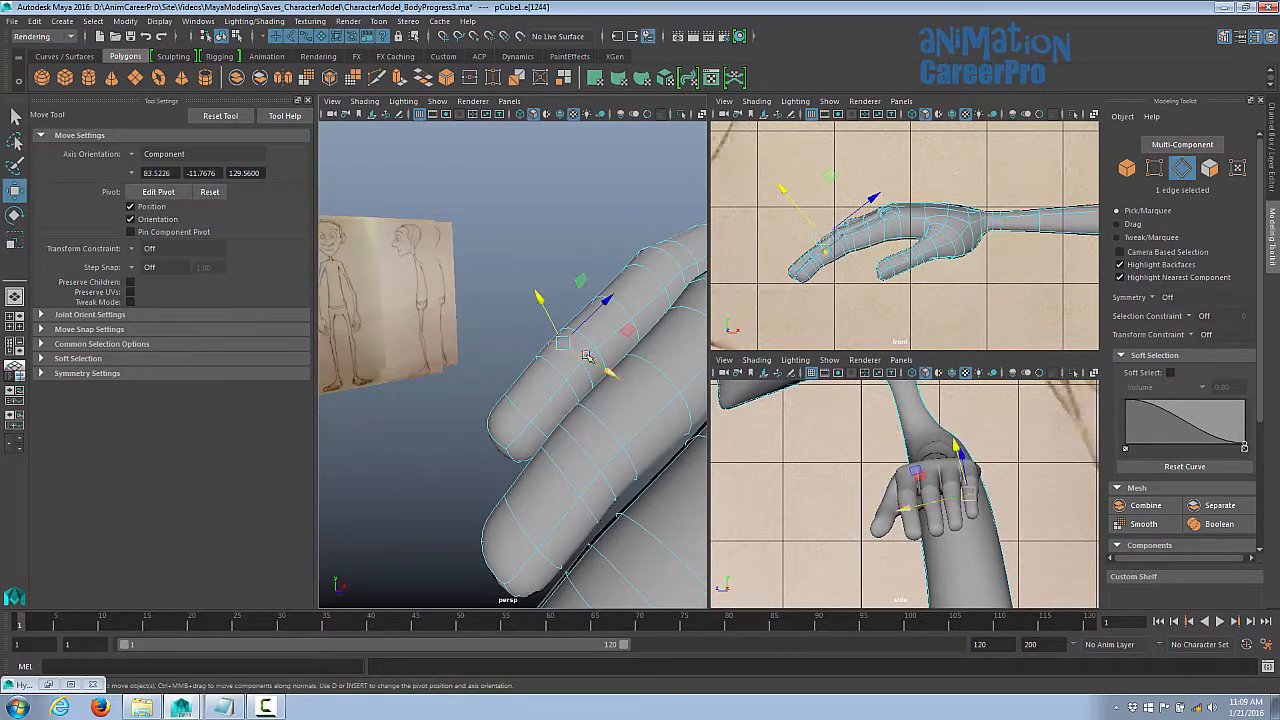
{"action": "left_click_drag", "start_coordinate": [574, 343], "coordinate": [600, 350], "text": "alt"}
{"action": "left_click_drag", "start_coordinate": [547, 300], "coordinate": [554, 308]}
{"action": "left_click_drag", "start_coordinate": [560, 435], "coordinate": [540, 410], "text": "alt"}
{"action": "left_click", "coordinate": [501, 383]}
{"action": "left_click", "coordinate": [558, 423]}
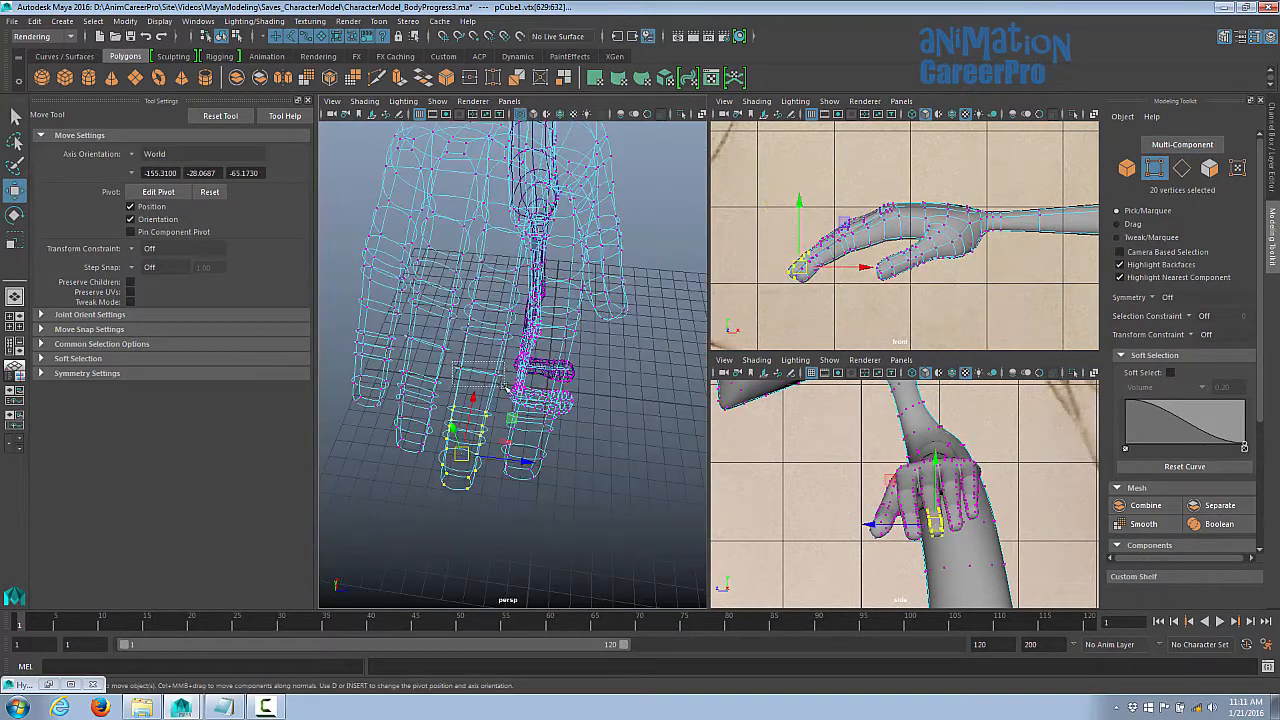
- Restore shaded display and adjust the position and rotation of the middle finger's 20 end vertices
{"action": "key", "text": "5"}
{"action": "mouse_move", "coordinate": [520, 440]}
{"action": "left_mouse_down", "text": "alt"}
{"action": "mouse_move", "coordinate": [540, 395]}
{"action": "mouse_move", "coordinate": [525, 375]}
{"action": "left_mouse_up", "text": "alt"}
{"action": "mouse_move", "coordinate": [522, 368]}
{"action": "left_mouse_down"}
{"action": "mouse_move", "coordinate": [543, 368]}
{"action": "mouse_move", "coordinate": [527, 378]}
{"action": "mouse_move", "coordinate": [550, 434]}
{"action": "mouse_move", "coordinate": [508, 448]}
{"action": "mouse_move", "coordinate": [523, 429]}
{"action": "left_mouse_up"}
{"action": "key", "text": "e"}
{"action": "key", "text": "w"}
{"action": "key", "text": "e"}
{"action": "key", "text": "q"}
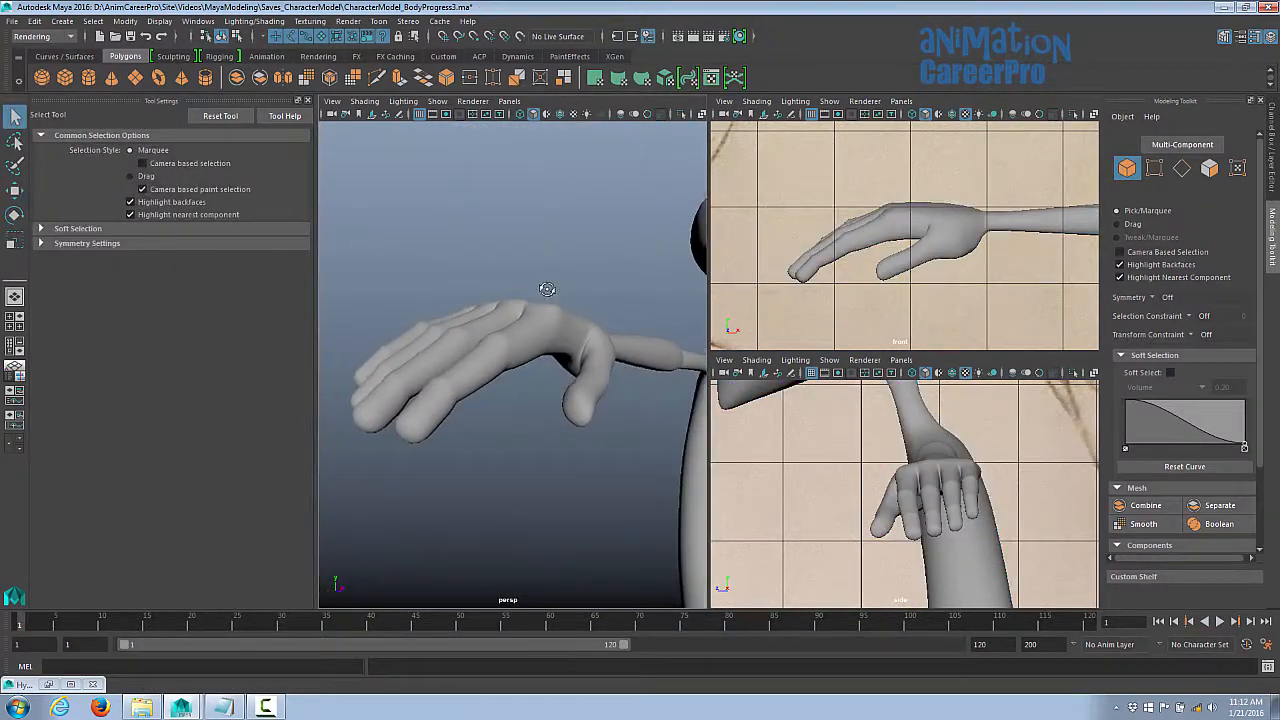
- Adjust the vertices around the thumb web, and reshape the palm centre with soft selection falloff 0.50
{"action": "left_click_drag", "start_coordinate": [543, 286], "coordinate": [502, 372], "text": "alt"}
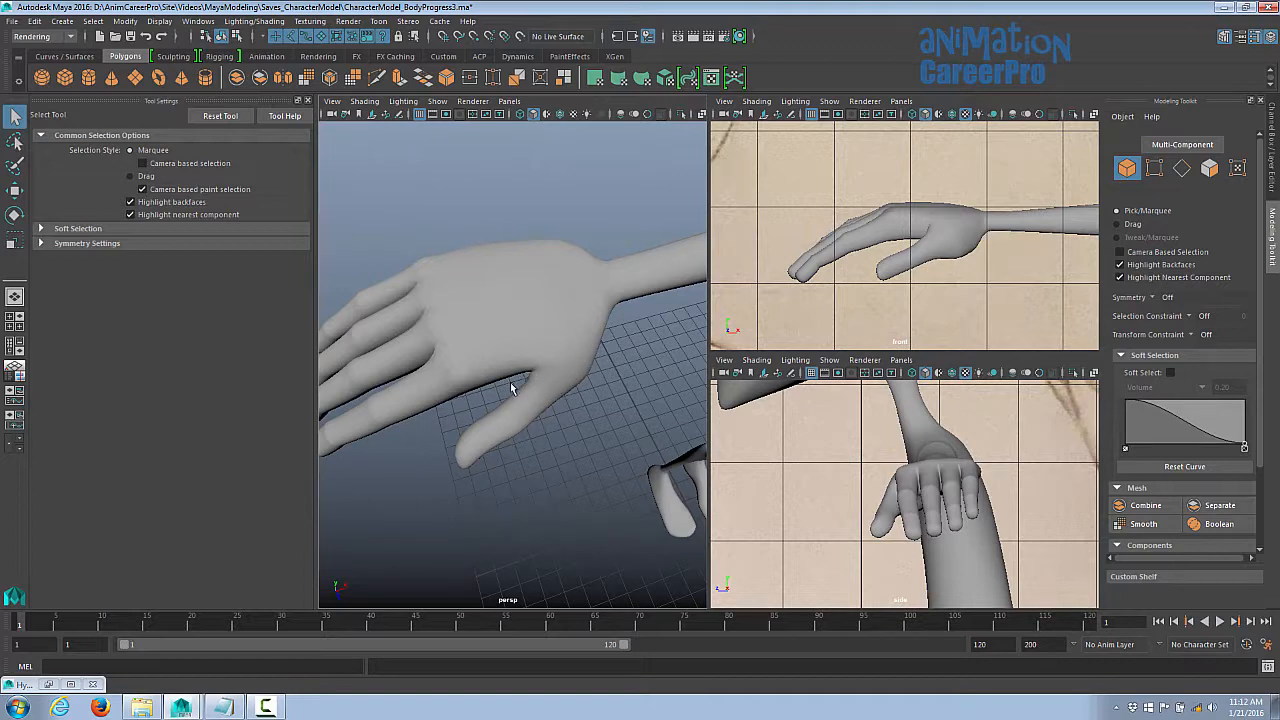
{"action": "left_click_drag", "start_coordinate": [510, 382], "coordinate": [530, 385], "text": "alt"}
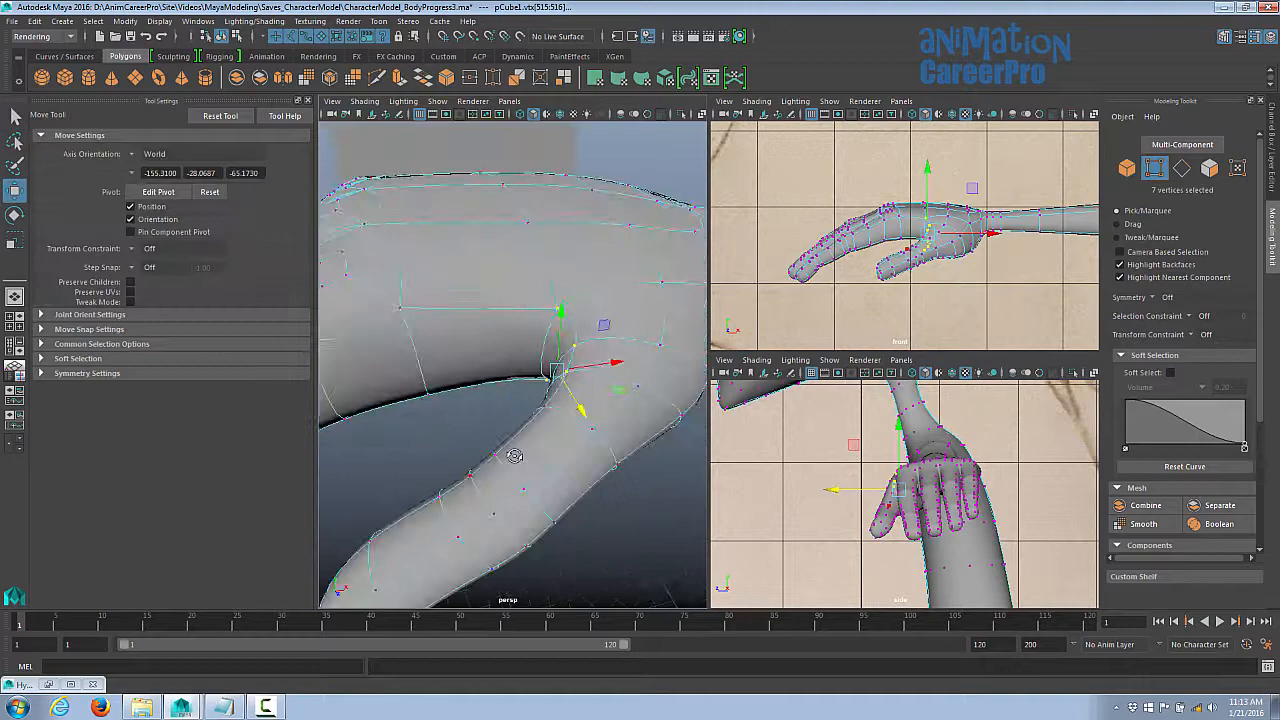
{"action": "left_click_drag", "start_coordinate": [560, 400], "coordinate": [598, 374], "text": "alt"}
{"action": "mouse_move", "coordinate": [598, 376]}
{"action": "left_mouse_down", "text": "alt"}
{"action": "mouse_move", "coordinate": [565, 470]}
{"action": "mouse_move", "coordinate": [603, 416]}
{"action": "mouse_move", "coordinate": [600, 378]}
{"action": "left_mouse_up", "text": "alt"}
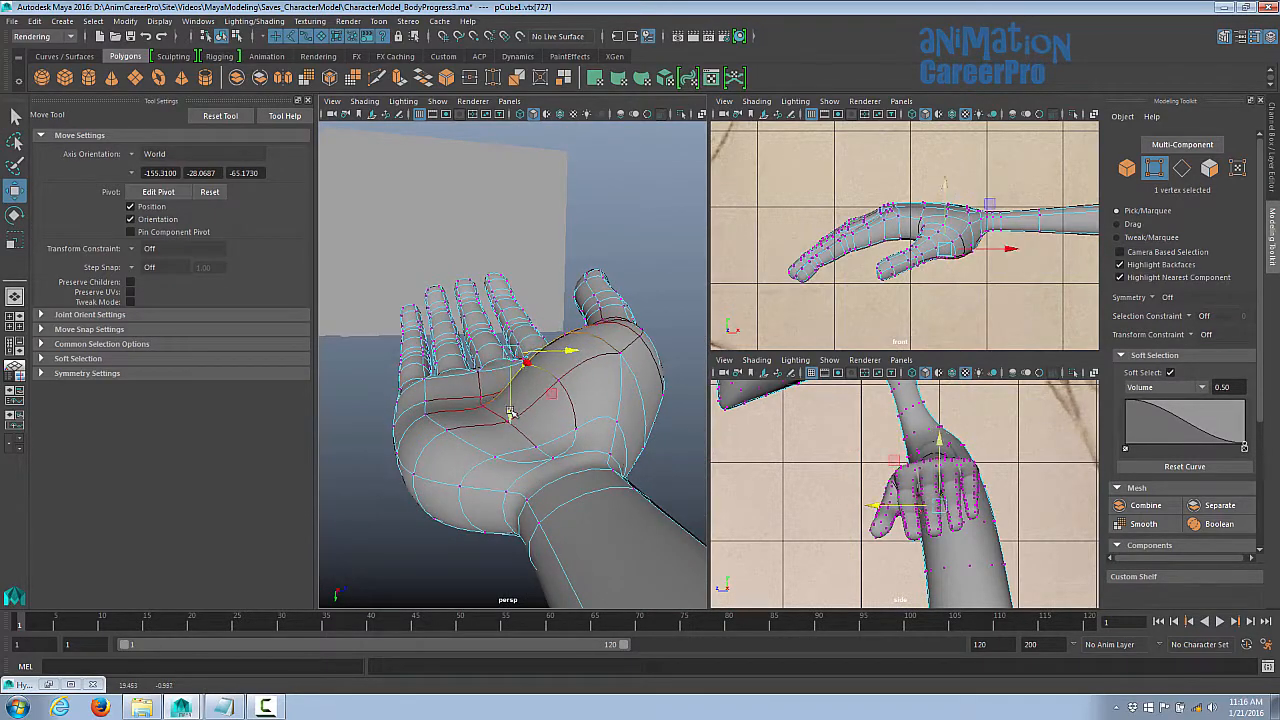
{"action": "mouse_move", "coordinate": [510, 412]}
{"action": "left_mouse_down", "text": "alt"}
{"action": "mouse_move", "coordinate": [531, 443]}
{"action": "mouse_move", "coordinate": [569, 377]}
{"action": "mouse_move", "coordinate": [605, 404]}
{"action": "mouse_move", "coordinate": [623, 186]}
{"action": "mouse_move", "coordinate": [642, 337]}
{"action": "mouse_move", "coordinate": [731, 448]}
{"action": "left_mouse_up", "text": "alt"}
- Select the 13 wrist vertices with soft selection falloff 0.50 and scale them up slightly in the maximized perspective view
{"action": "key", "text": "F8"}
{"action": "key", "text": "space"}
{"action": "key", "text": "4"}
{"action": "key", "text": "F9"}
{"action": "key", "text": "5"}
{"action": "left_click_drag", "start_coordinate": [703, 369], "coordinate": [771, 326], "text": "alt"}
{"action": "key", "text": "r"}
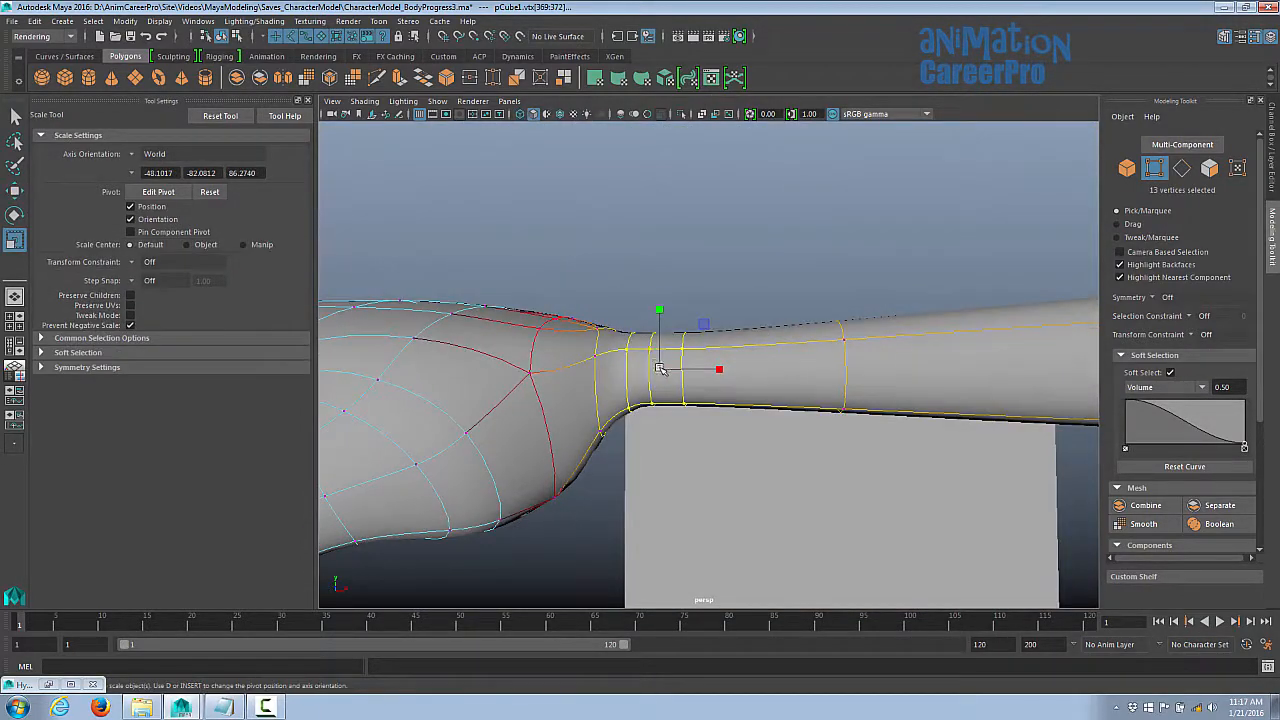
{"action": "left_click_drag", "start_coordinate": [660, 369], "coordinate": [674, 361]}
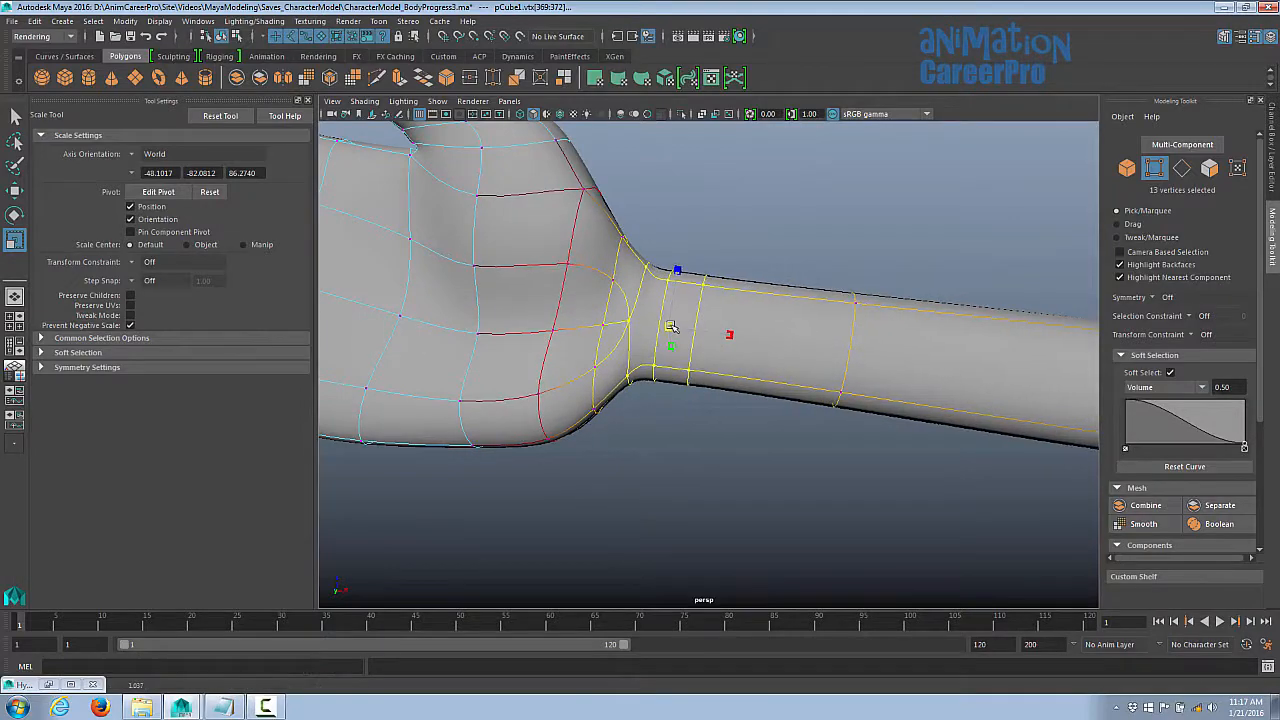
{"action": "right_click_drag", "start_coordinate": [691, 329], "coordinate": [694, 366]}
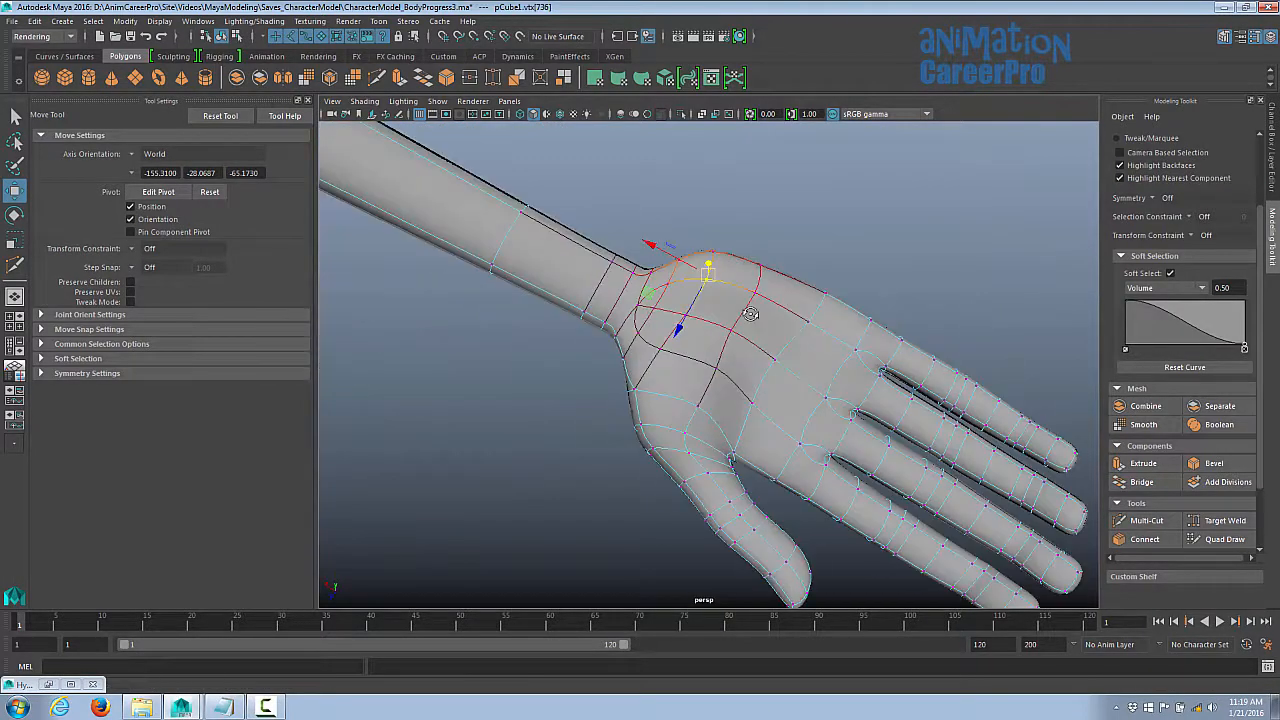
- Reposition individual vertices at the thumb base and thumb web with soft selection off
{"action": "left_click_drag", "start_coordinate": [750, 314], "coordinate": [670, 335], "text": "alt"}
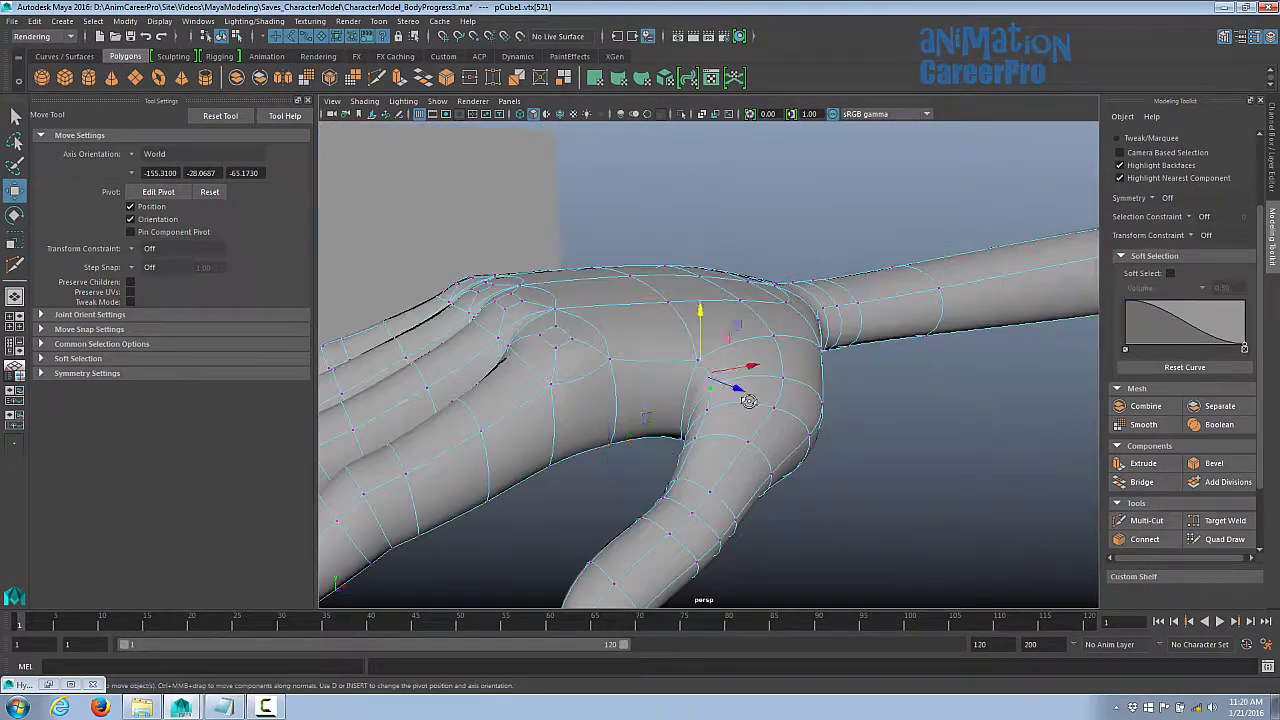
{"action": "left_click_drag", "start_coordinate": [749, 401], "coordinate": [836, 398], "text": "alt"}
{"action": "left_click_drag", "start_coordinate": [836, 392], "coordinate": [720, 450]}
{"action": "left_click", "coordinate": [808, 398]}
{"action": "left_click", "coordinate": [641, 458]}
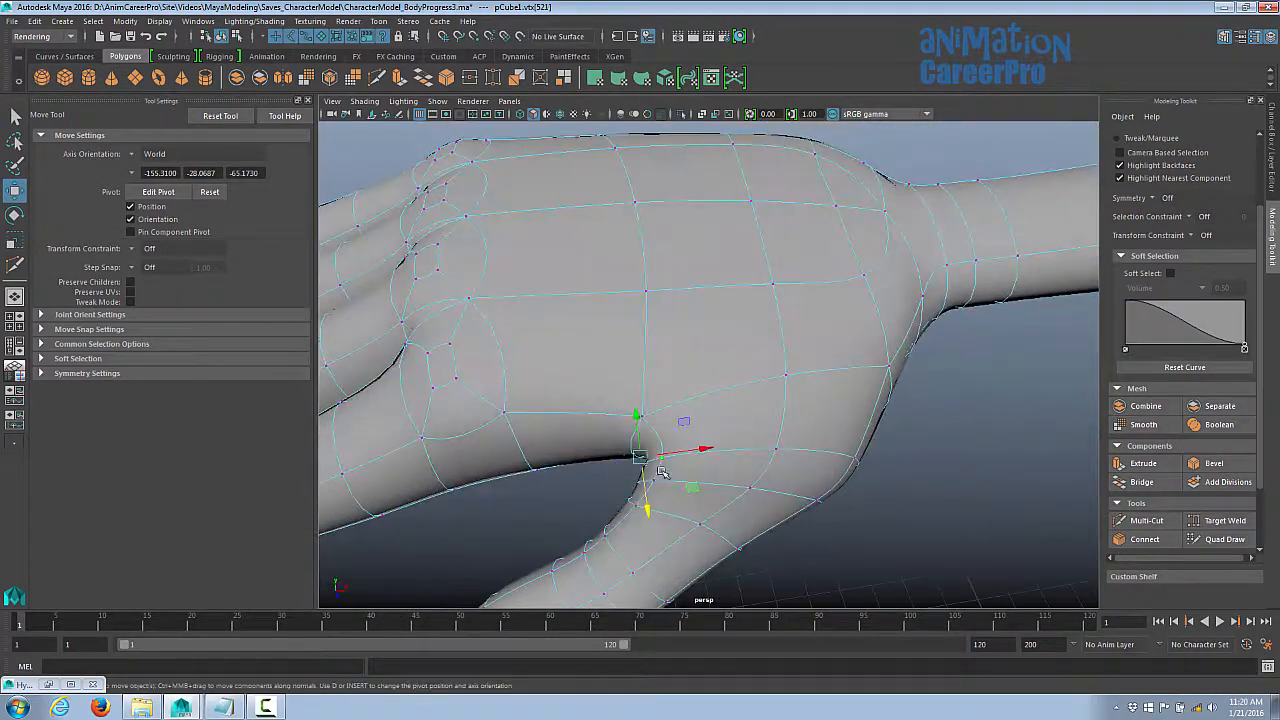
{"action": "left_click_drag", "start_coordinate": [695, 492], "coordinate": [691, 321], "text": "alt"}
{"action": "left_click", "coordinate": [694, 366]}
{"action": "left_click_drag", "start_coordinate": [829, 434], "coordinate": [877, 403], "text": "alt"}
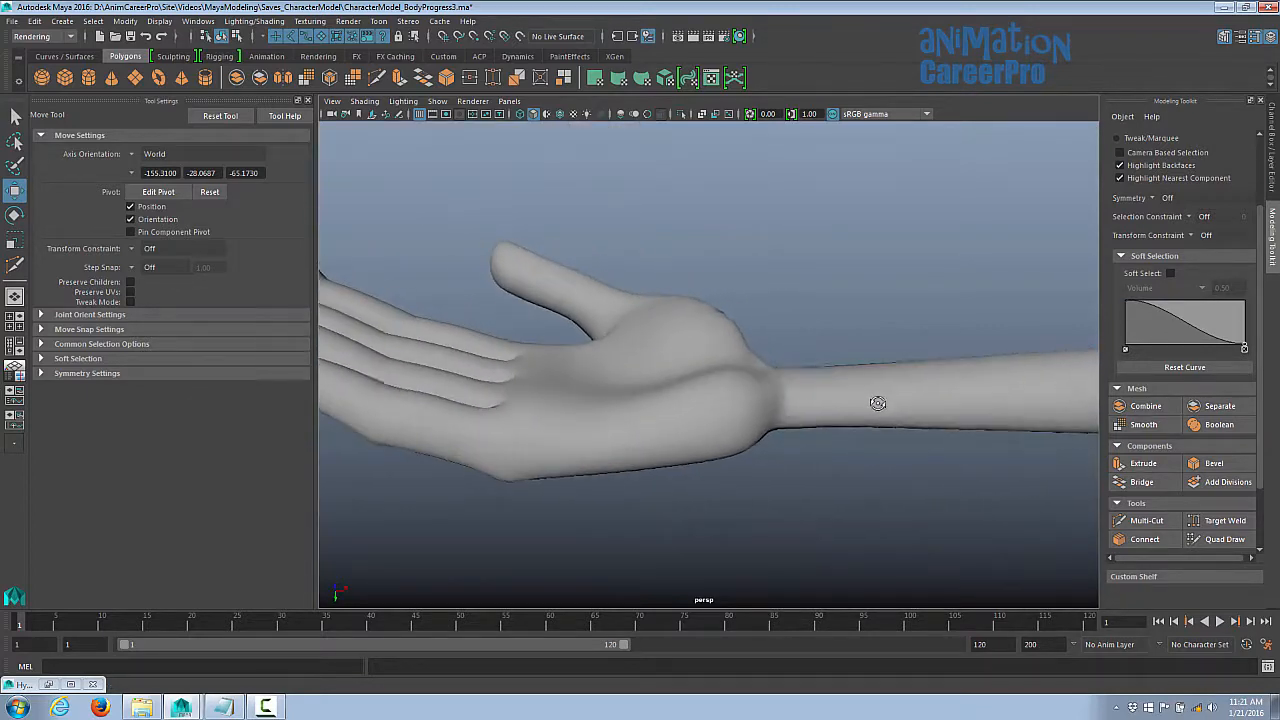
- Turn on textured display and show the full character against the reference sketches in the front view
{"action": "right_click_drag", "start_coordinate": [877, 403], "coordinate": [748, 404], "text": "alt"}
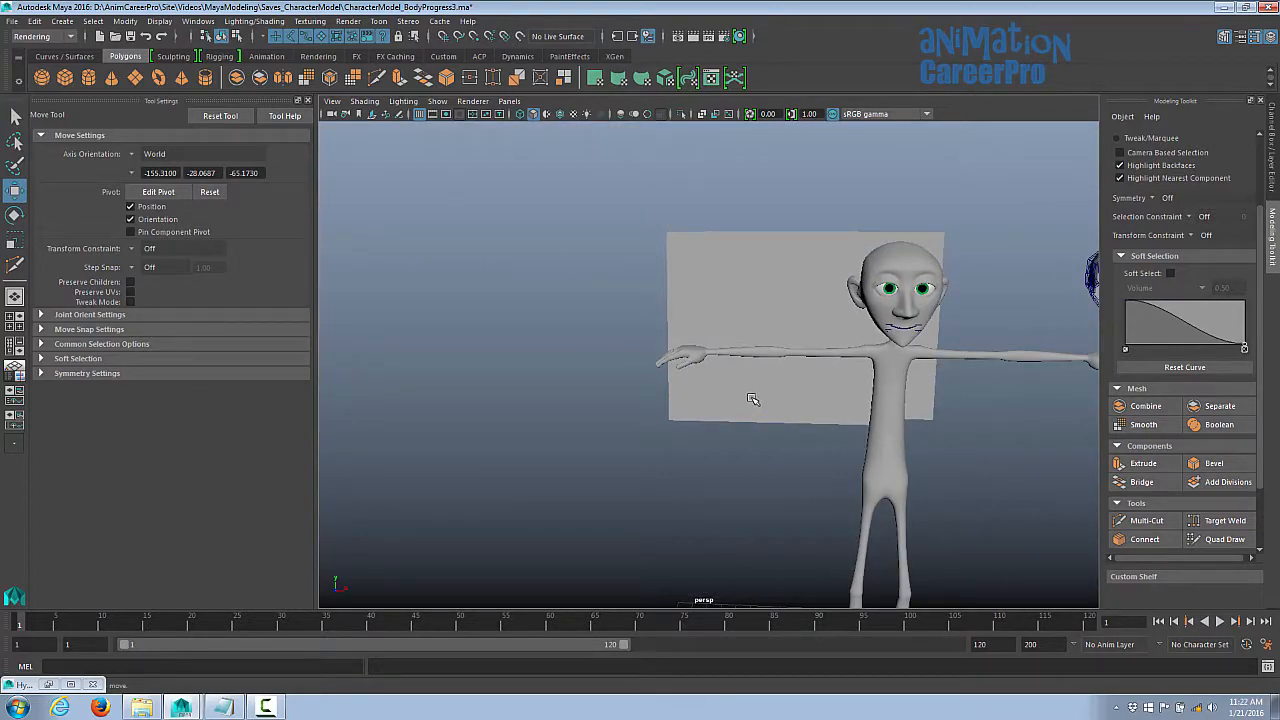
{"action": "key", "text": "6"}
{"action": "left_click_drag", "start_coordinate": [686, 385], "coordinate": [681, 387], "text": "alt"}
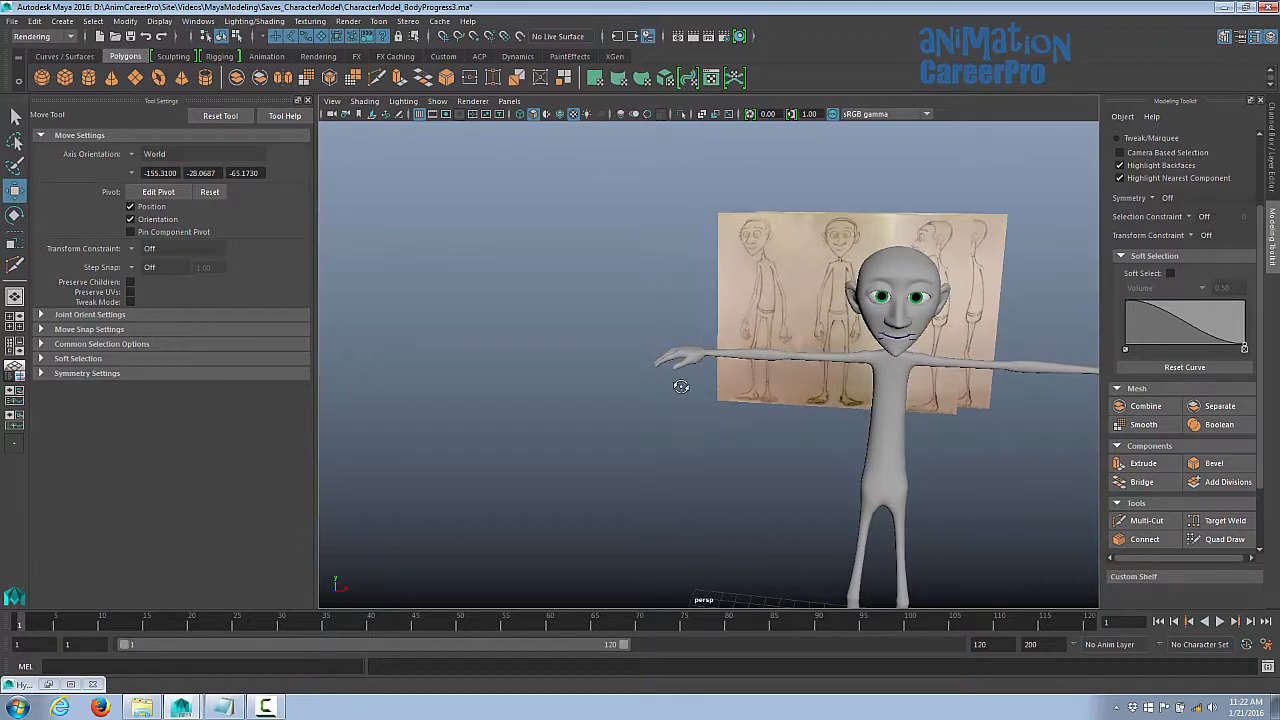
{"action": "key", "text": "space"}
{"action": "left_click_drag", "start_coordinate": [788, 334], "coordinate": [747, 448]}
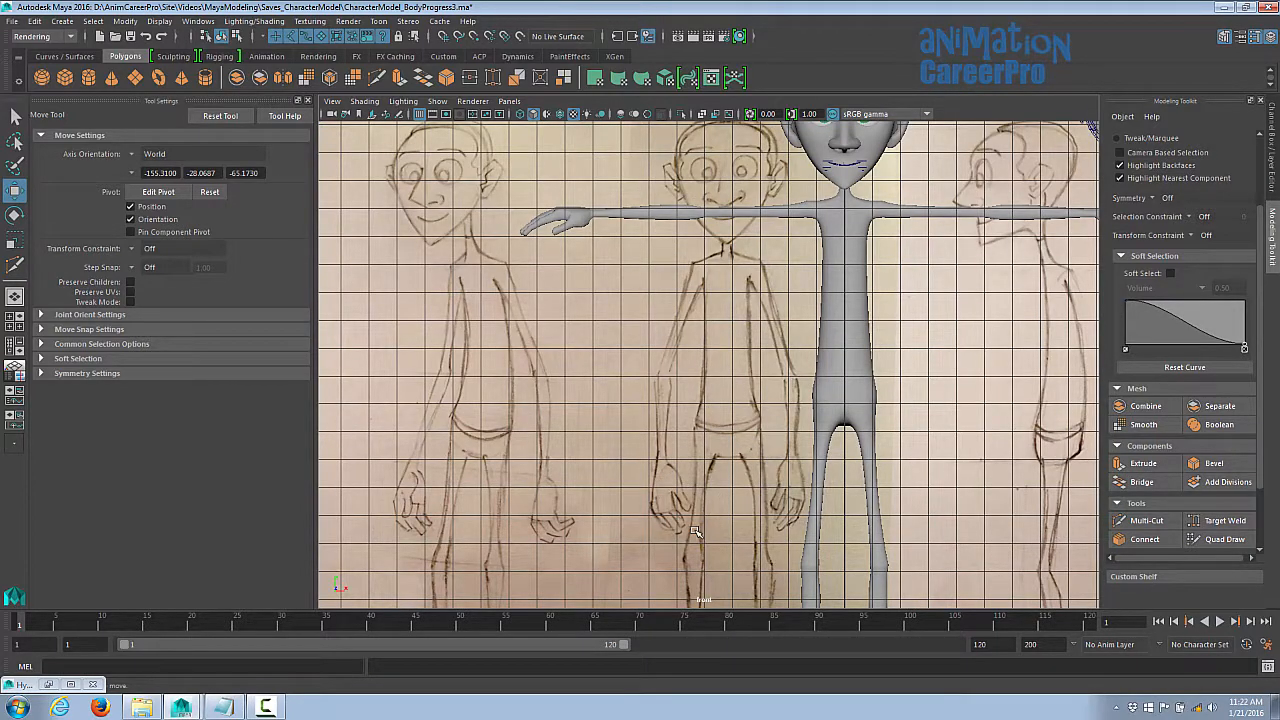
- Select the hand's vertices in the front view and try rotating the hand at the wrist
{"action": "left_click", "coordinate": [568, 222]}
{"action": "right_click_drag", "start_coordinate": [570, 219], "coordinate": [540, 212]}
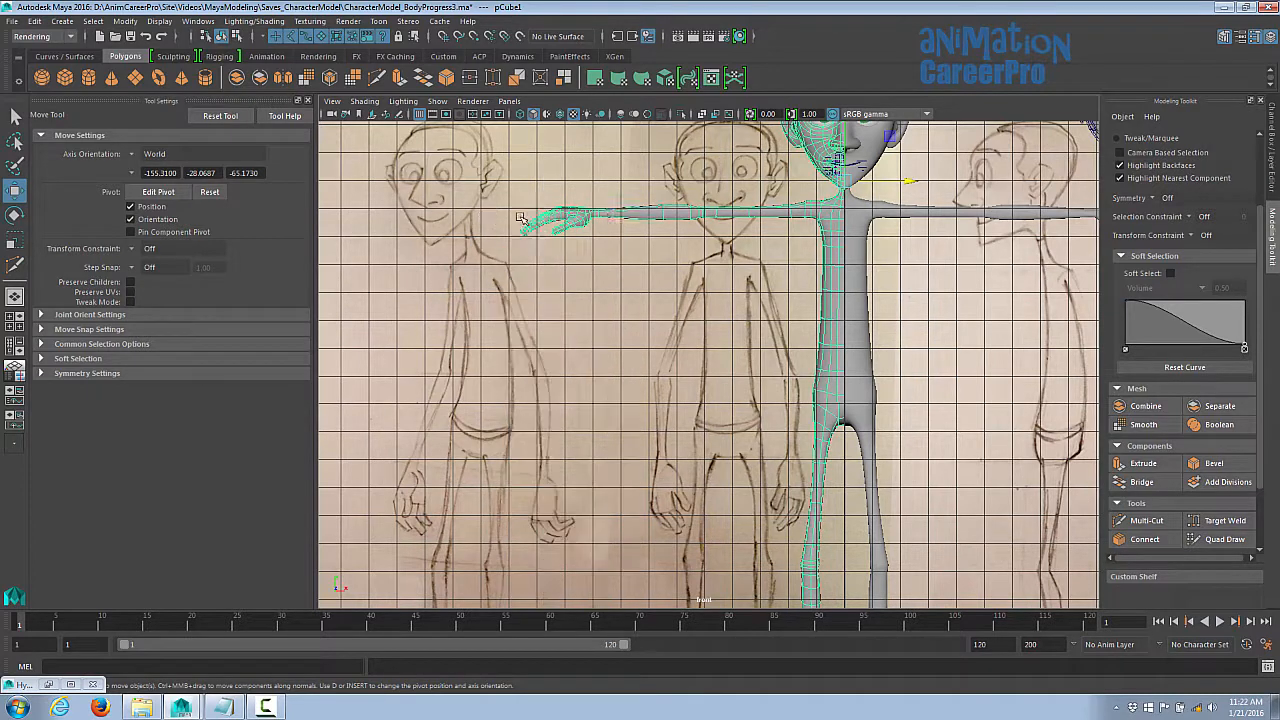
{"action": "key", "text": "e"}
{"action": "left_click_drag", "start_coordinate": [557, 190], "coordinate": [568, 212]}
{"action": "key", "text": "q"}
{"action": "key", "text": "ctrl+z"}
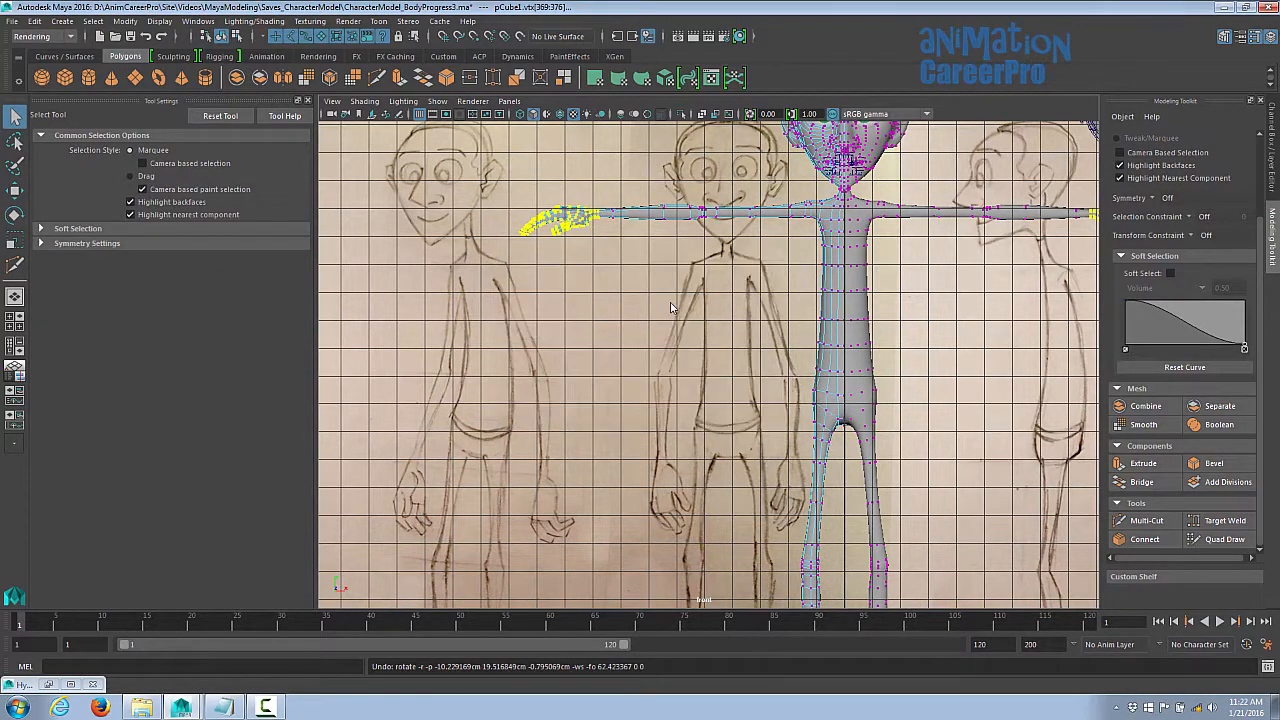
- Select all of the hand's vertices up to the wrist in wireframe perspective display, ready for scaling
{"action": "key", "text": "space"}
{"action": "key", "text": "space"}
{"action": "key", "text": "f"}
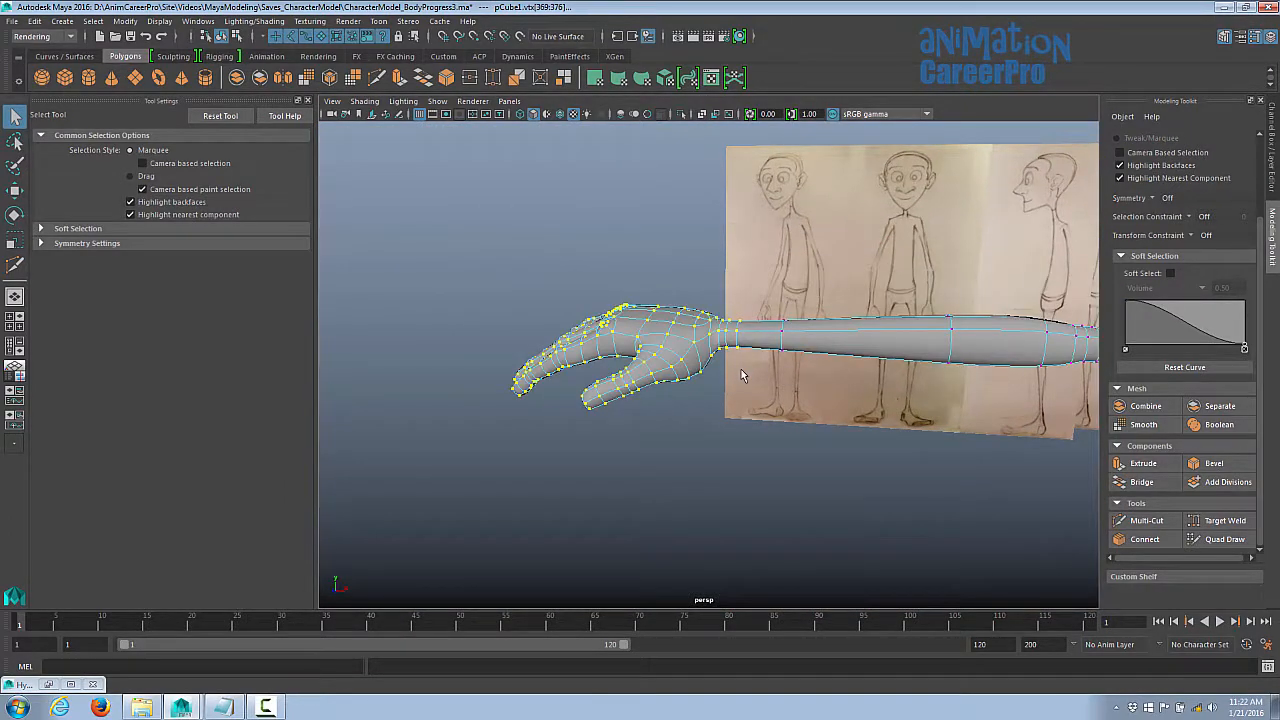
{"action": "key", "text": "f"}
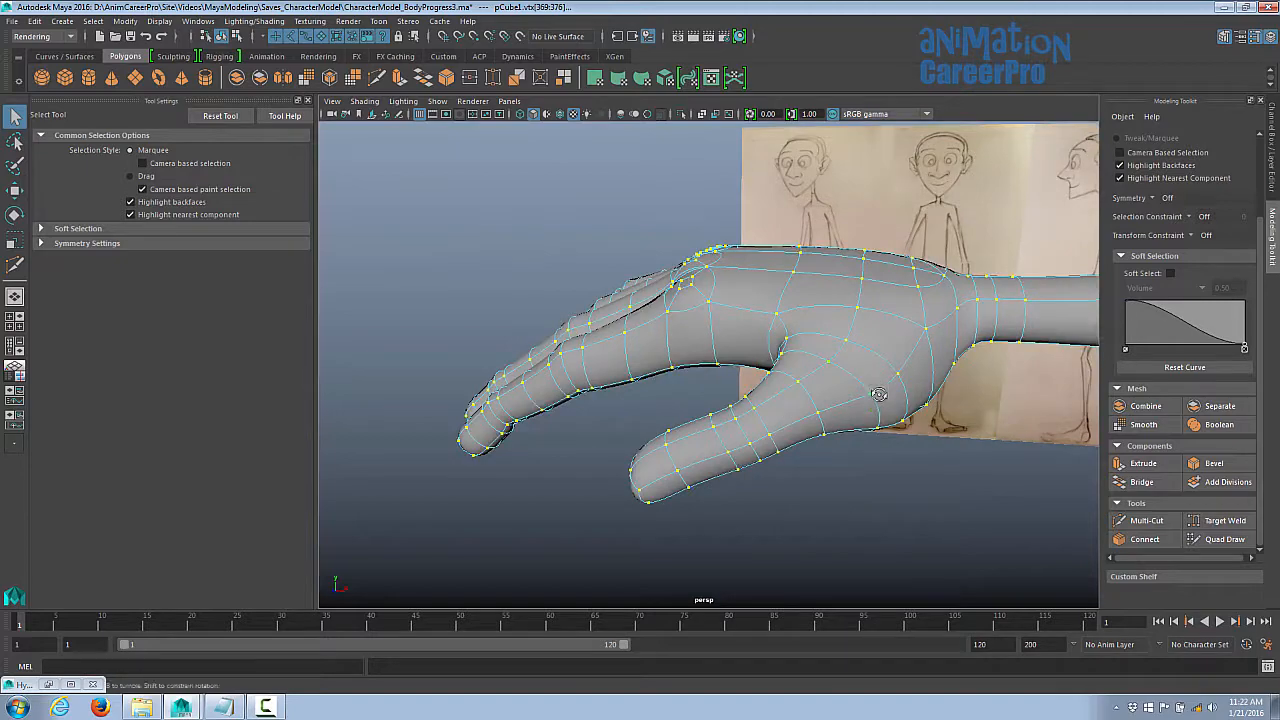
{"action": "left_click_drag", "start_coordinate": [878, 394], "coordinate": [767, 389], "text": "alt"}
{"action": "left_click_drag", "start_coordinate": [374, 199], "coordinate": [764, 304]}
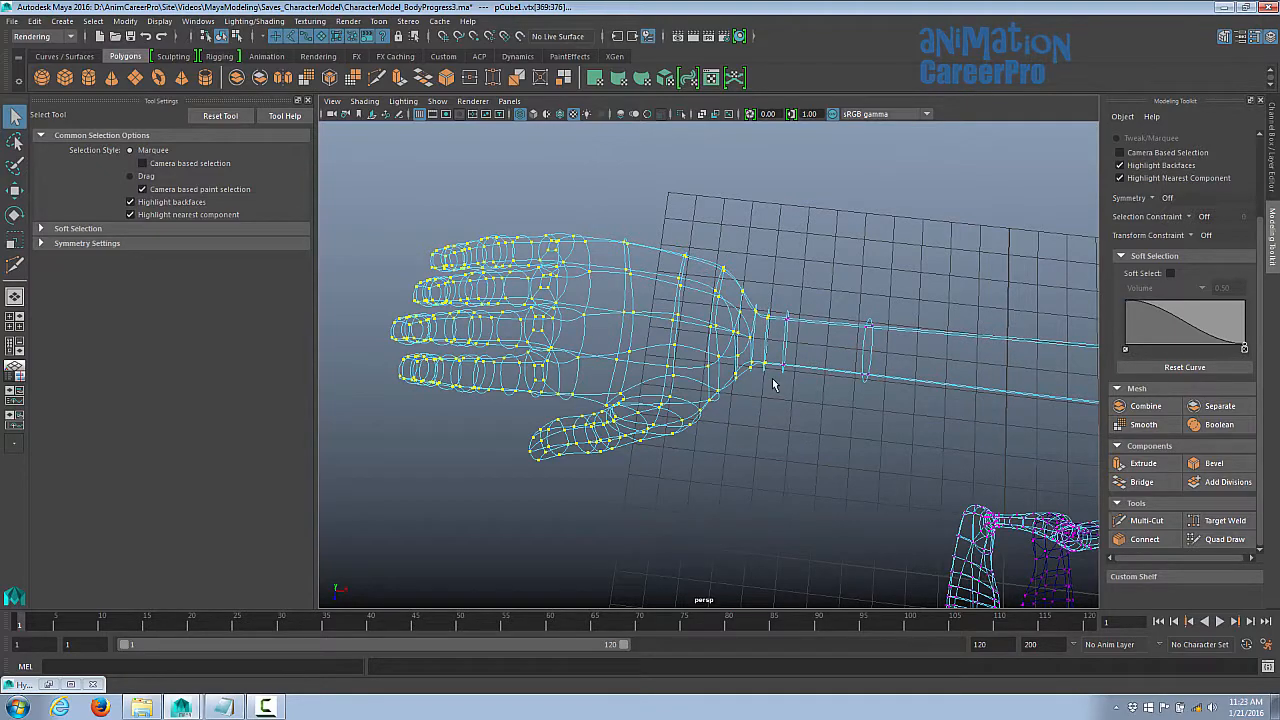
{"action": "key", "text": "r"}
{"action": "left_click_drag", "start_coordinate": [766, 380], "coordinate": [633, 350], "text": "alt"}
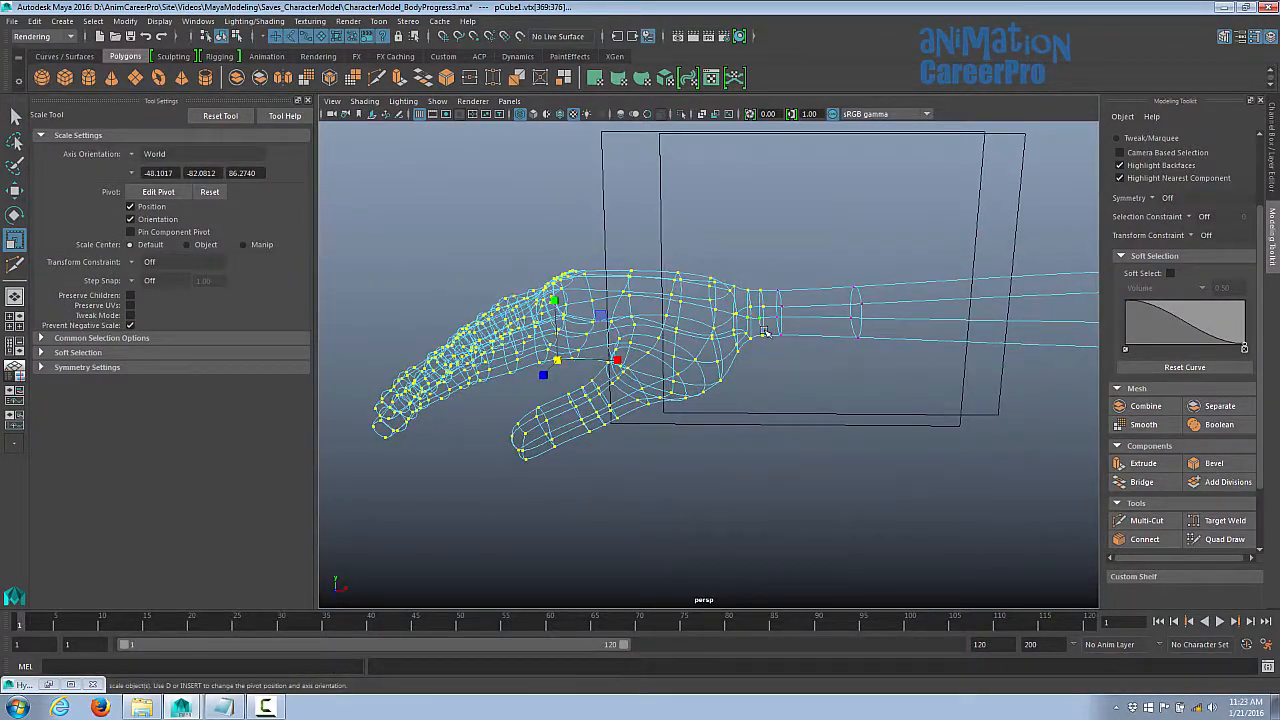
- Move the scale pivot of the selected hand vertices to the centre of the wrist in the front view
{"action": "key", "text": "d"}
{"action": "key", "text": "space"}
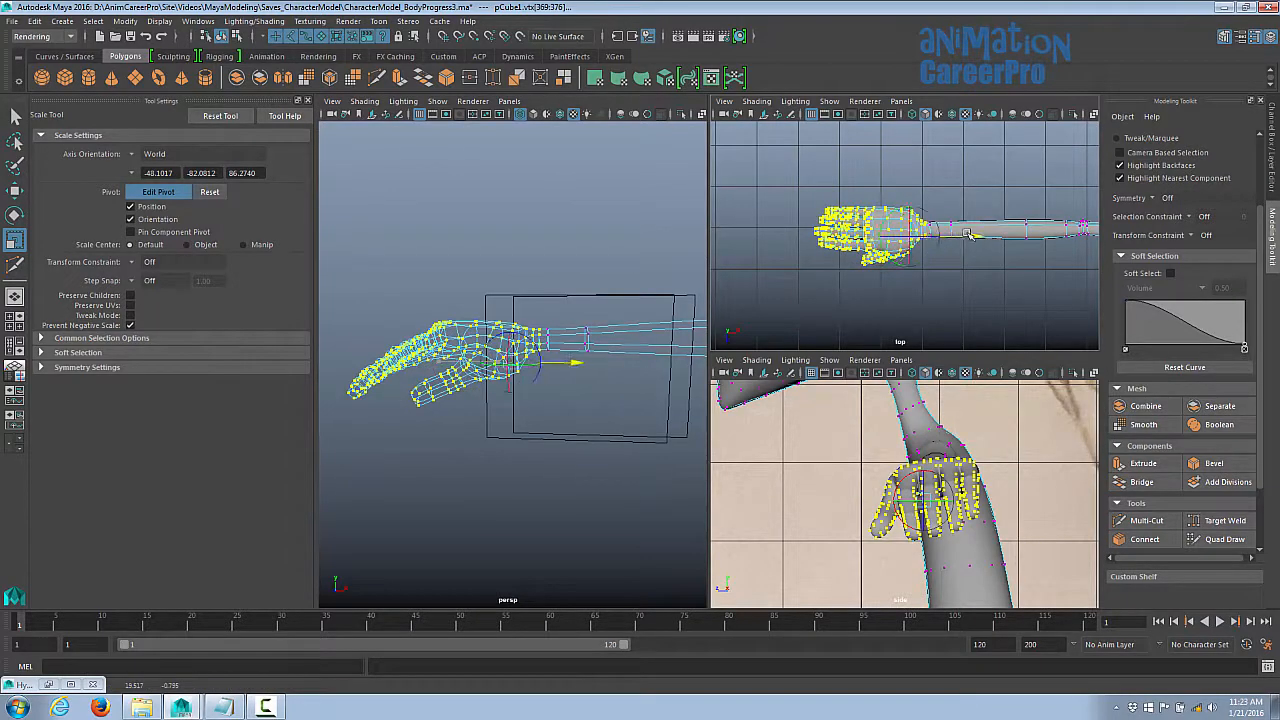
{"action": "key", "text": "space"}
{"action": "scroll", "coordinate": [808, 352], "scroll_direction": "up", "scroll_amount": 5}
{"action": "key", "text": "space"}
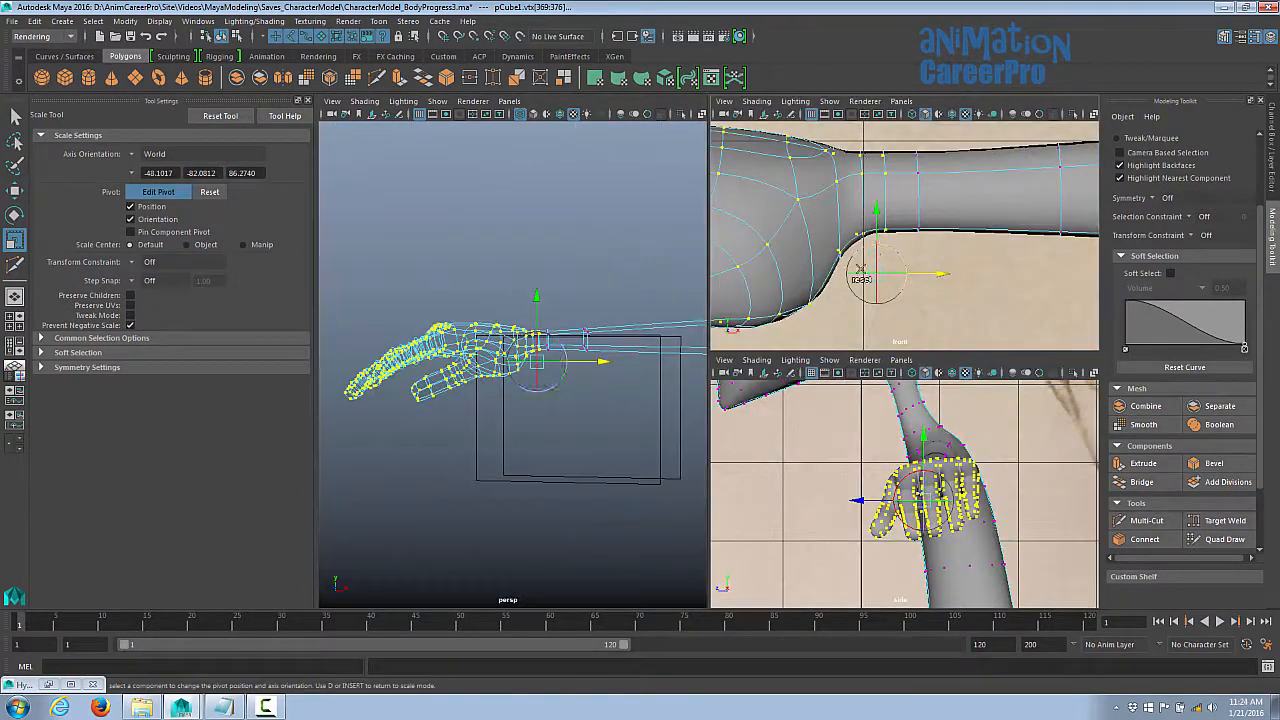
{"action": "key", "text": "ctrl+z"}
{"action": "left_click_drag", "start_coordinate": [878, 206], "coordinate": [880, 126]}
{"action": "left_click_drag", "start_coordinate": [944, 195], "coordinate": [954, 196]}
- Change the side view to the top view and scale the hand up uniformly from the wrist pivot
{"action": "key", "text": "space"}
{"action": "left_click_drag", "start_coordinate": [940, 445], "coordinate": [937, 445]}
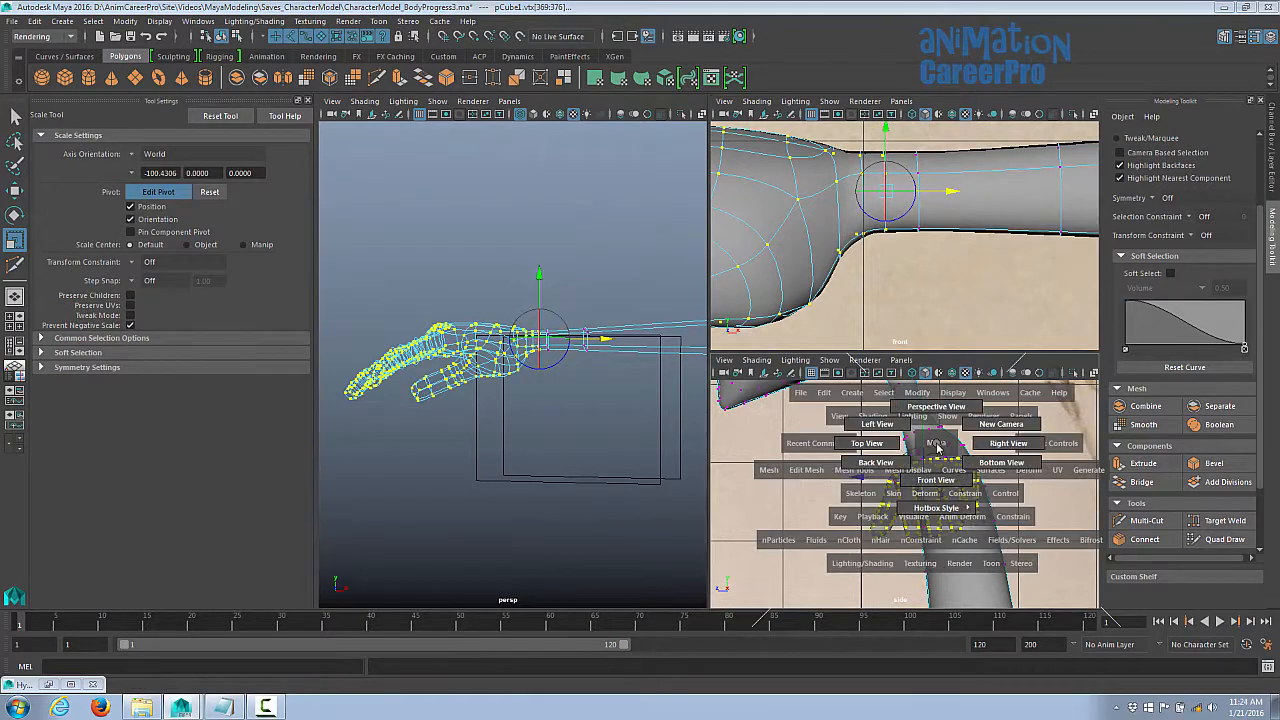
{"action": "left_click_drag", "start_coordinate": [937, 445], "coordinate": [862, 445]}
{"action": "left_click_drag", "start_coordinate": [931, 226], "coordinate": [972, 223]}
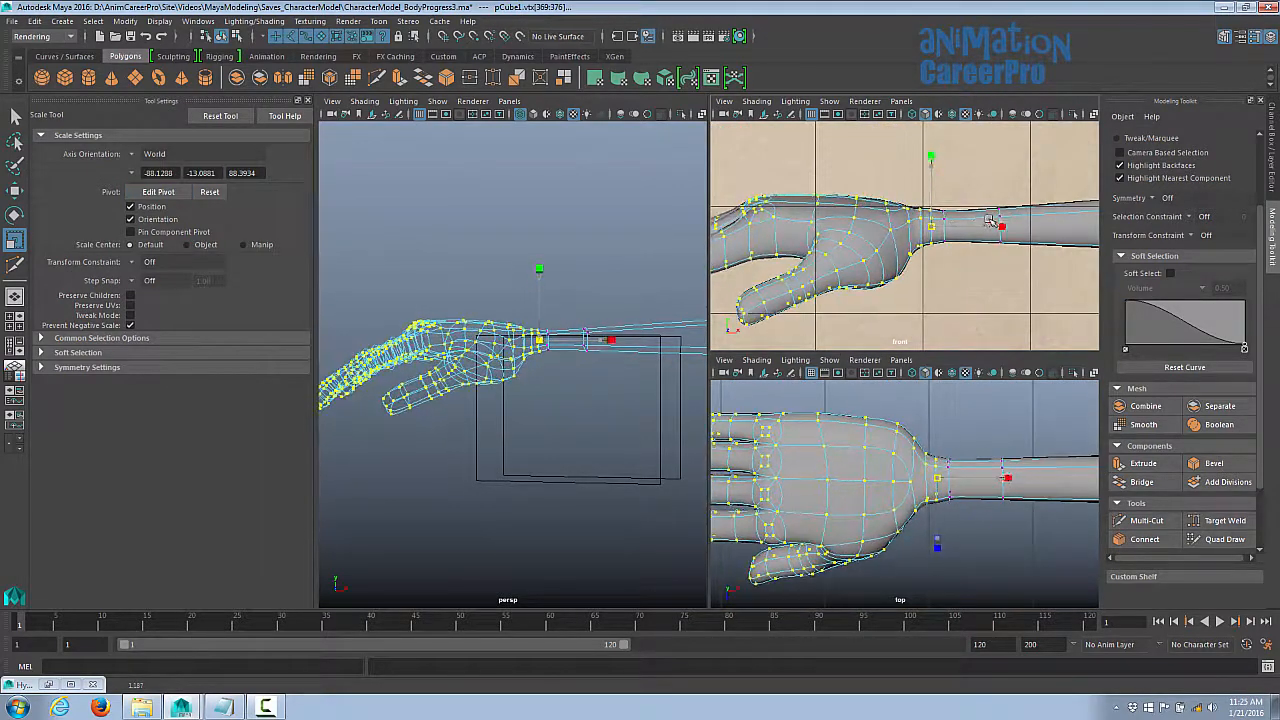
- Adjust individual vertices along the upper side of the wrist to smooth the transition from hand to forearm
{"action": "right_click_drag", "start_coordinate": [711, 286], "coordinate": [655, 288]}
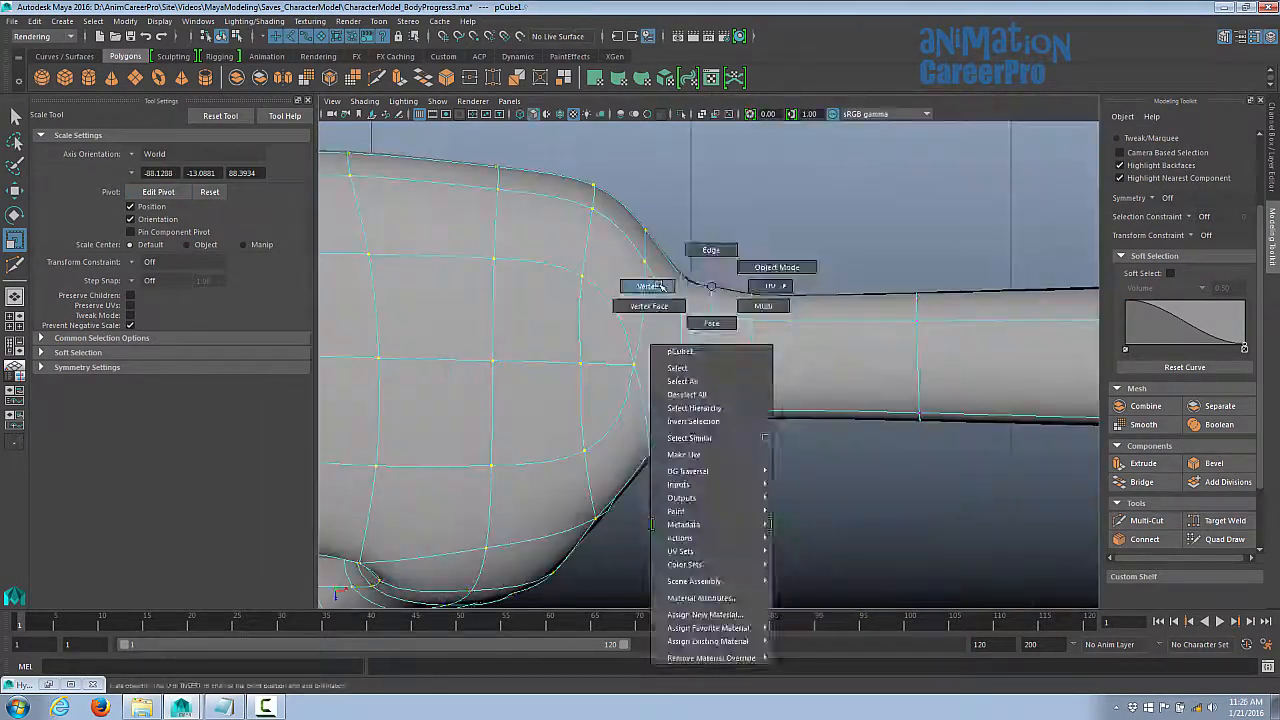
{"action": "key", "text": "4"}
{"action": "key", "text": "5"}
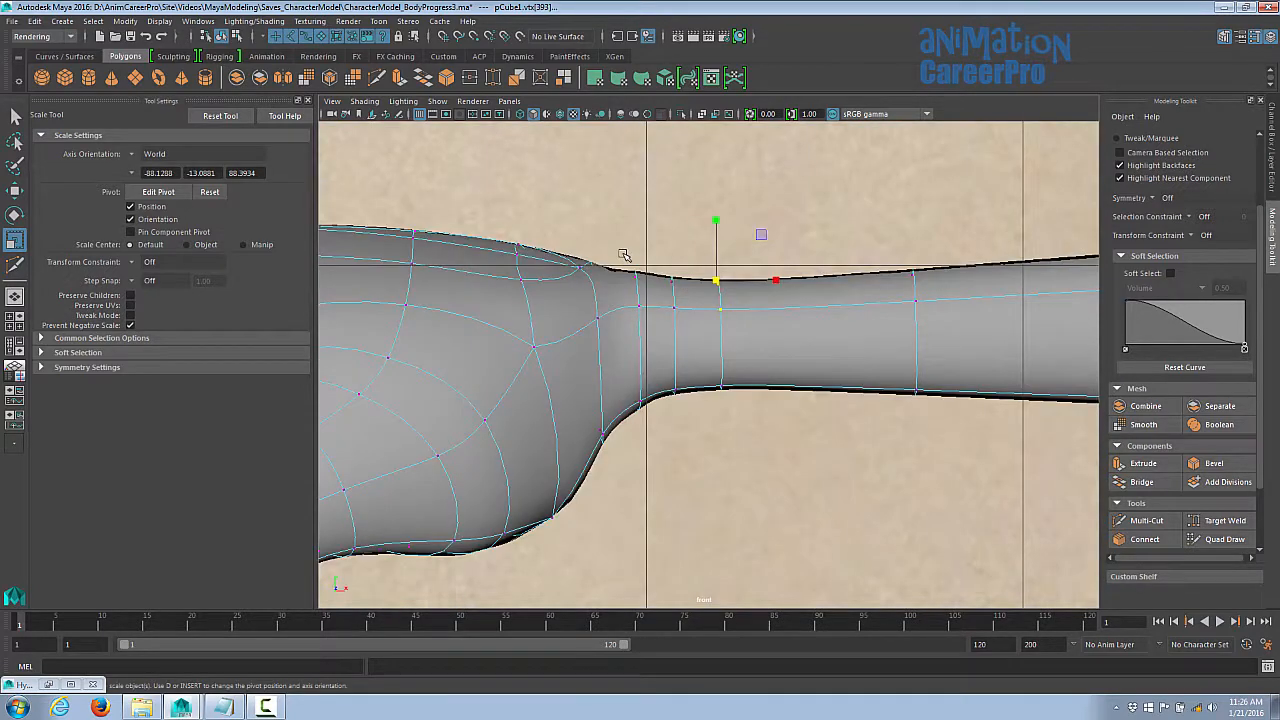
{"action": "key", "text": "w"}
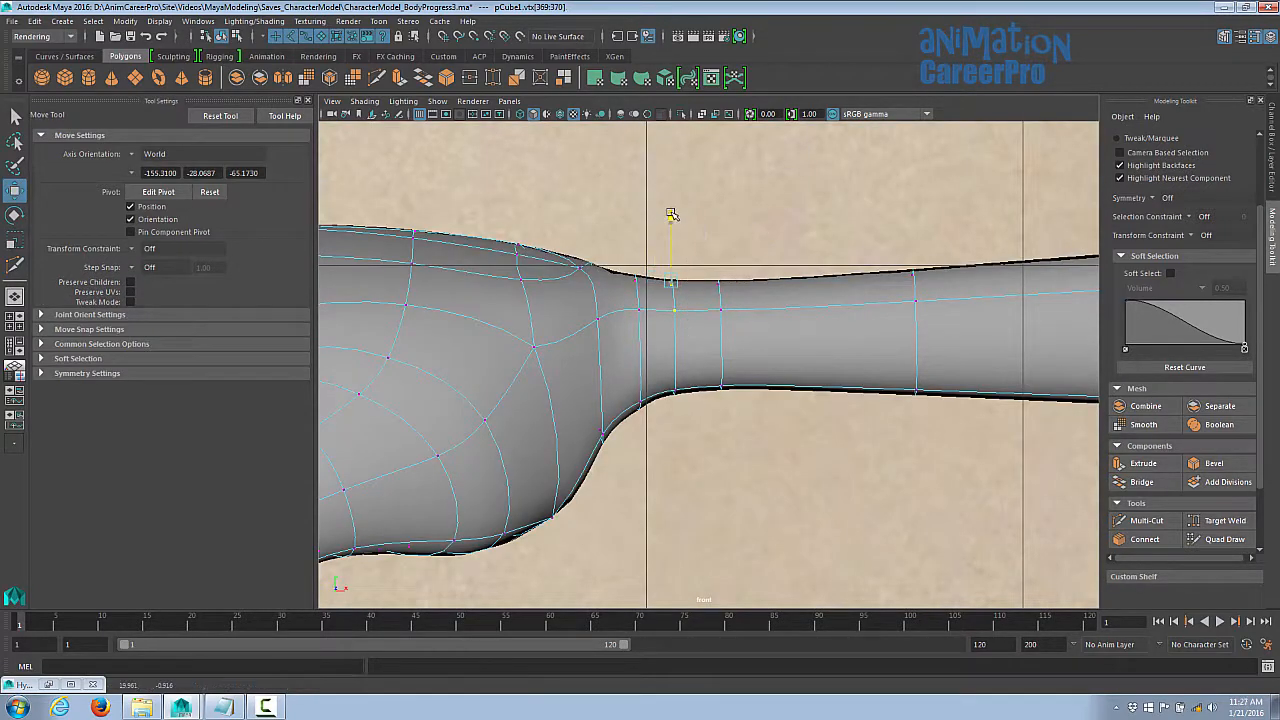
- Select the vertices around both ankles with the Move tool
{"action": "scroll", "coordinate": [705, 381], "scroll_direction": "down", "scroll_amount": 5}
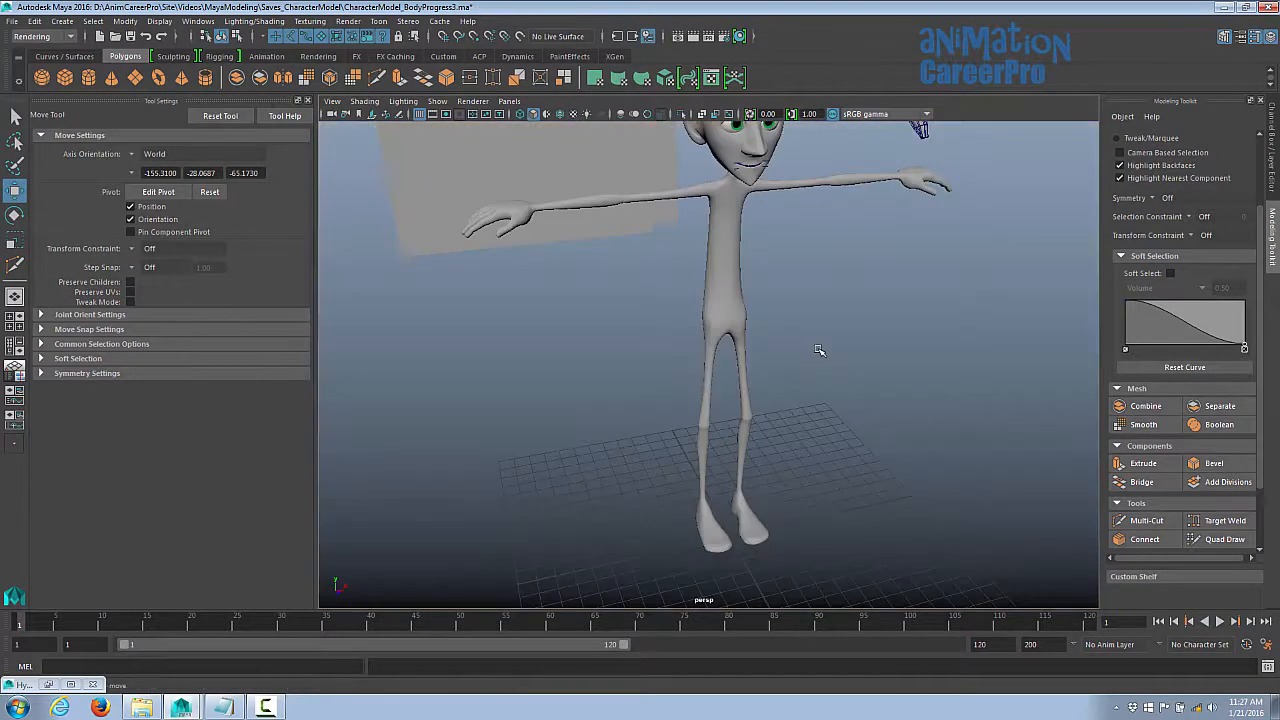
{"action": "left_click_drag", "start_coordinate": [817, 372], "coordinate": [737, 294], "text": "alt"}
{"action": "right_click_drag", "start_coordinate": [737, 294], "coordinate": [966, 304], "text": "alt"}
{"action": "left_click_drag", "start_coordinate": [966, 304], "coordinate": [891, 311], "text": "alt"}
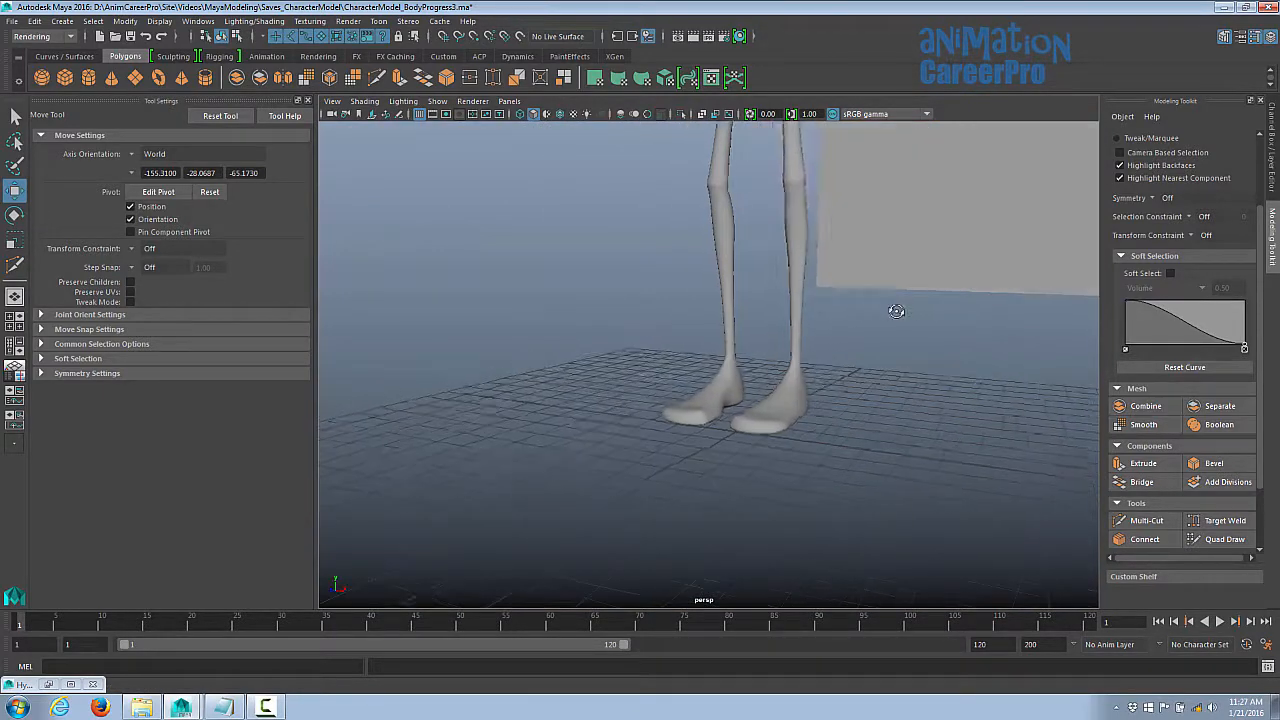
{"action": "right_click_drag", "start_coordinate": [891, 311], "coordinate": [1009, 310], "text": "alt"}
{"action": "middle_click_drag", "start_coordinate": [1009, 310], "coordinate": [892, 329], "text": "alt"}
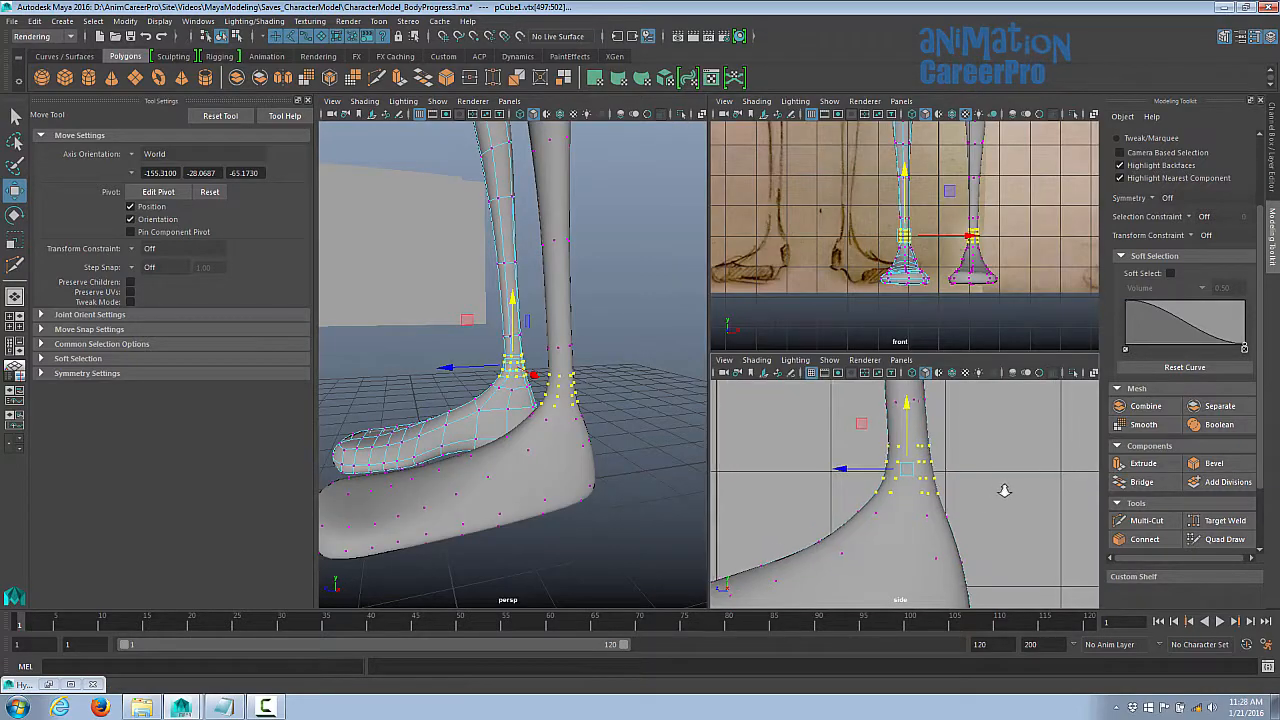
{"action": "left_click_drag", "start_coordinate": [600, 470], "coordinate": [570, 428], "text": "alt"}
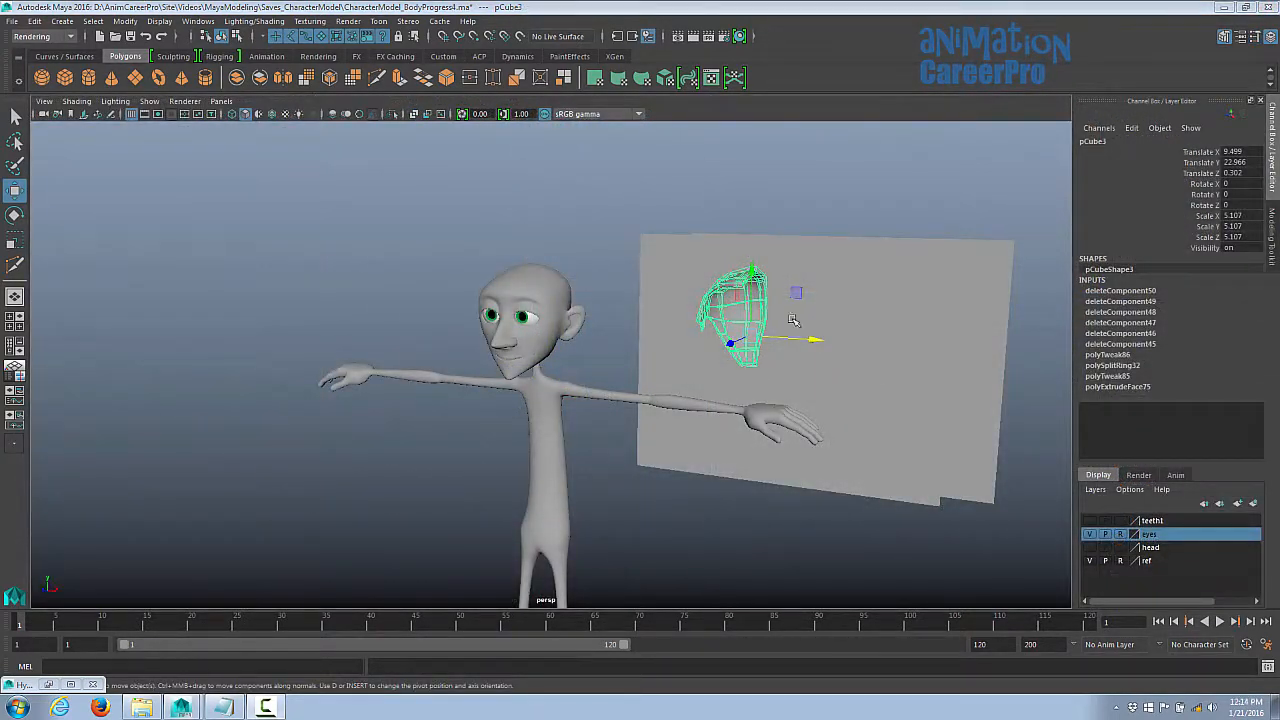
- Set the half hair mesh's Translate X to 0 to place it on the character's head
{"action": "left_click_drag", "start_coordinate": [801, 311], "coordinate": [800, 314], "text": "alt"}
{"action": "right_click_drag", "start_coordinate": [800, 314], "coordinate": [904, 323], "text": "alt"}
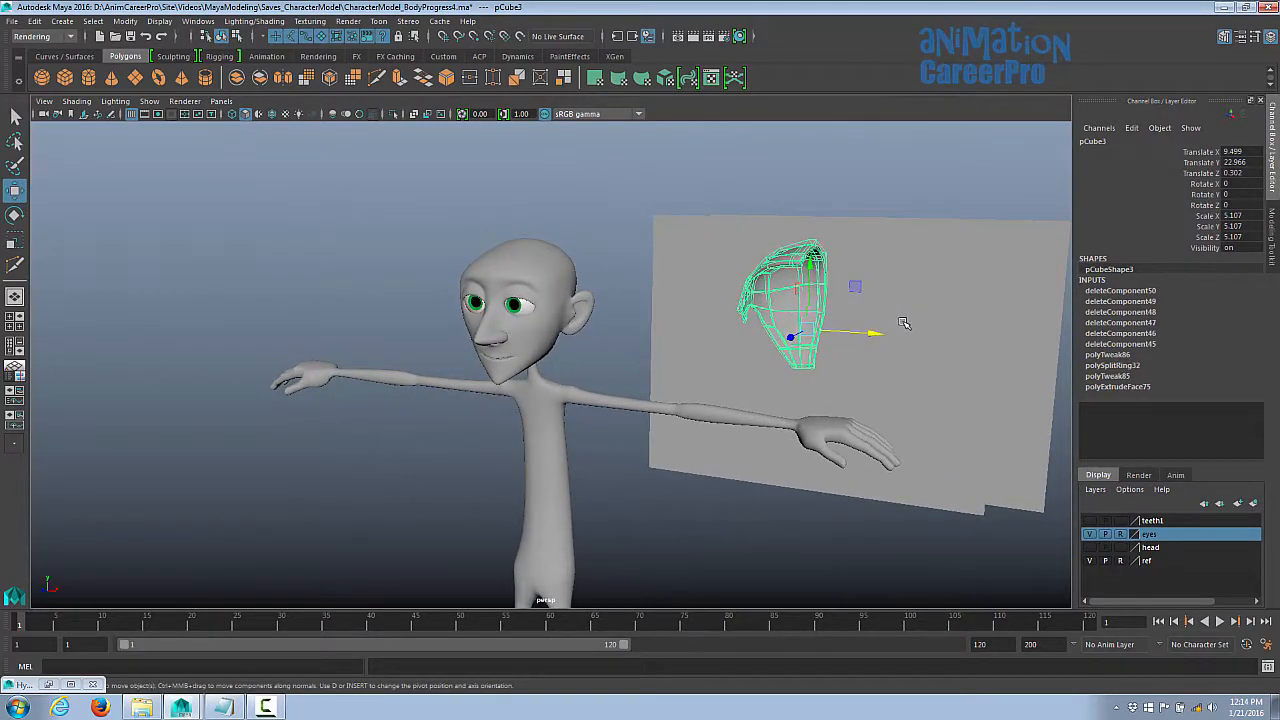
{"action": "left_click", "coordinate": [1232, 151]}
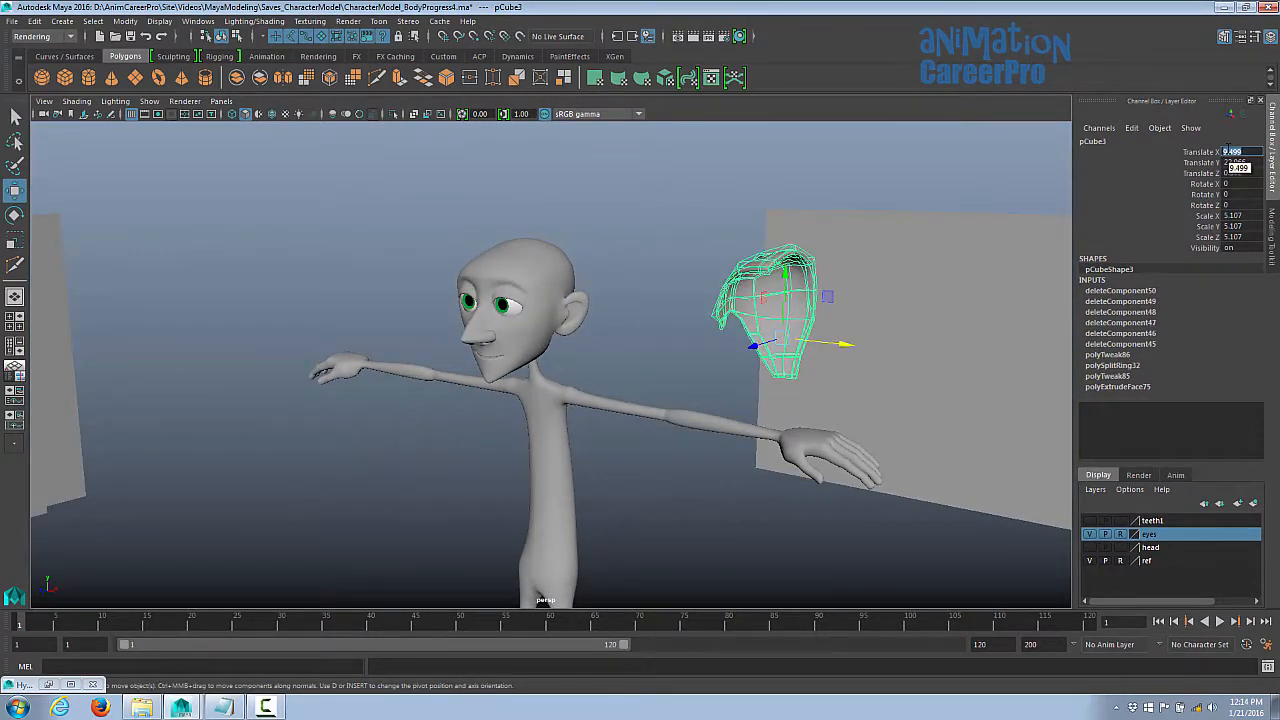
{"action": "type", "text": "0"}
{"action": "key", "text": "Return"}
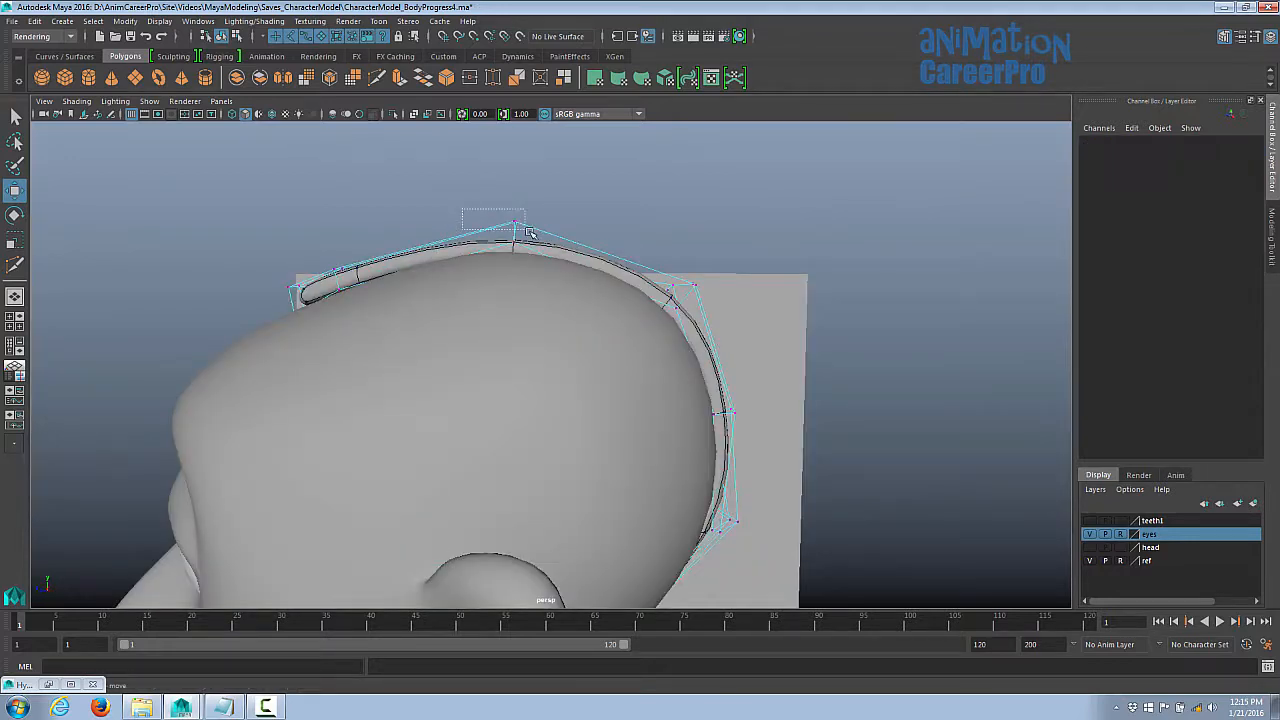
- Select the hair mesh's vertices at the crown and raise them to add volume on top of the head
{"action": "left_click_drag", "start_coordinate": [530, 233], "coordinate": [530, 233]}
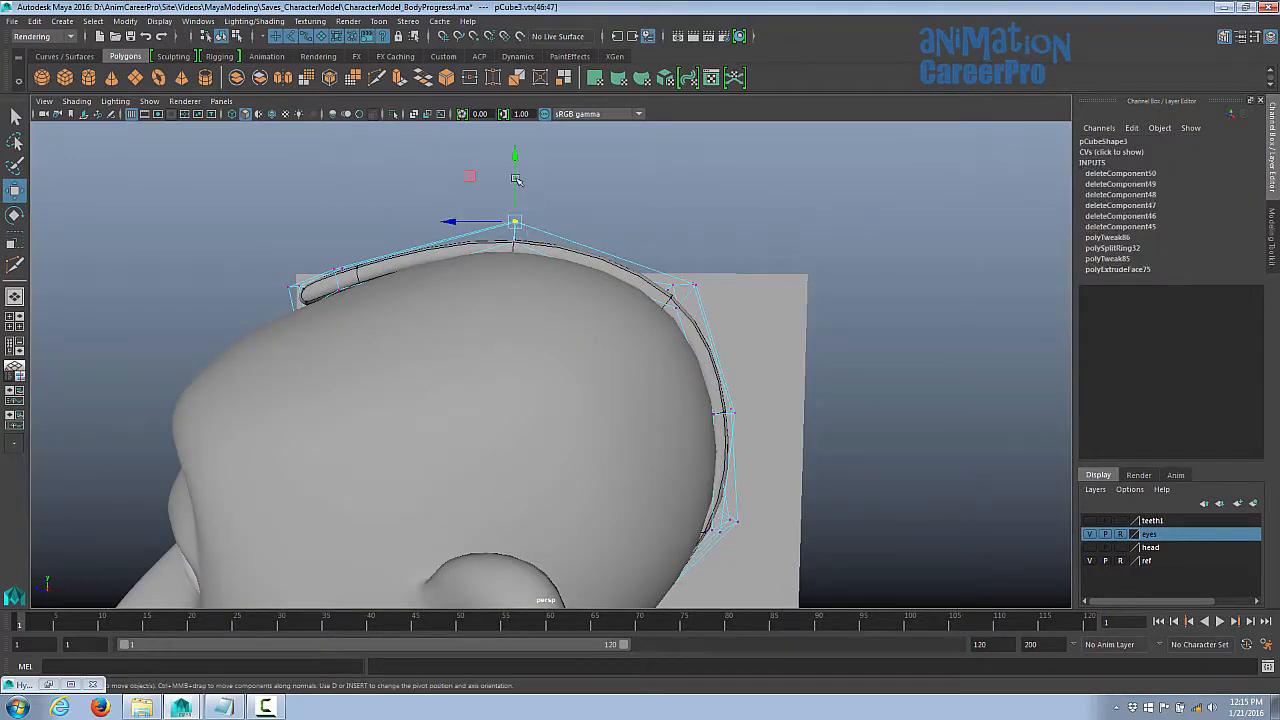
{"action": "left_click_drag", "start_coordinate": [514, 157], "coordinate": [516, 137]}
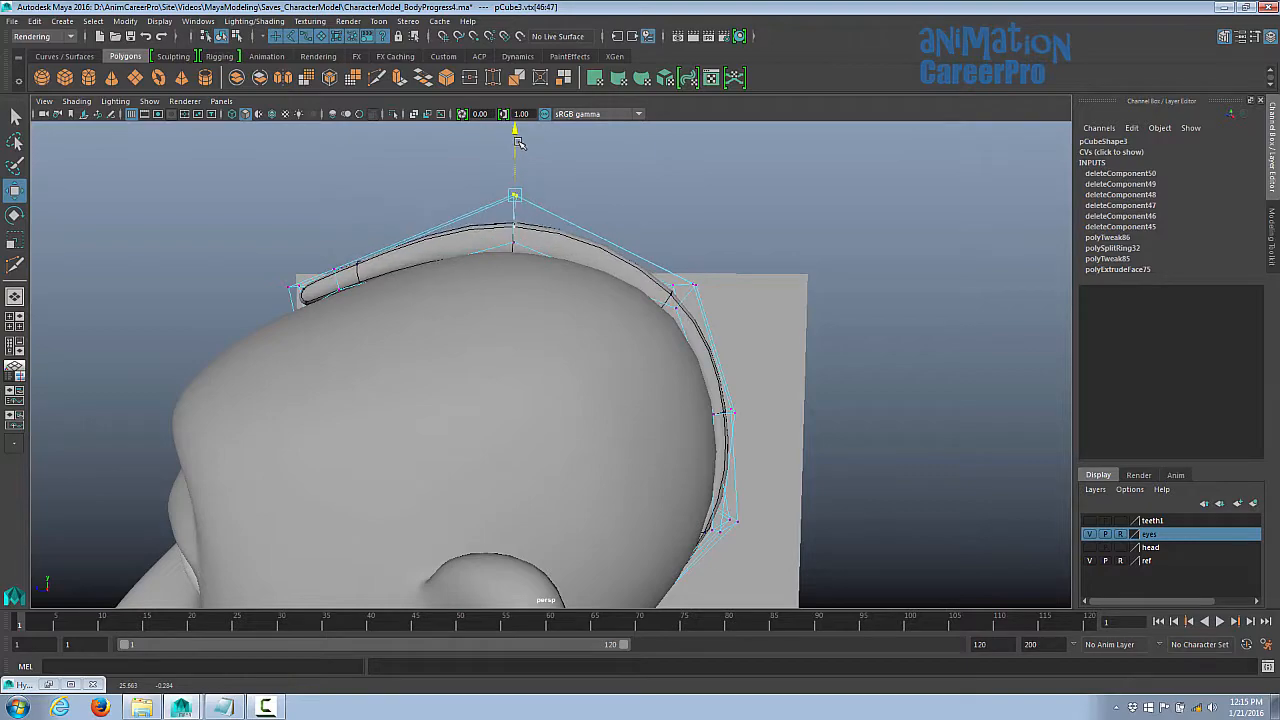
{"action": "left_click_drag", "start_coordinate": [705, 280], "coordinate": [548, 368], "text": "alt"}
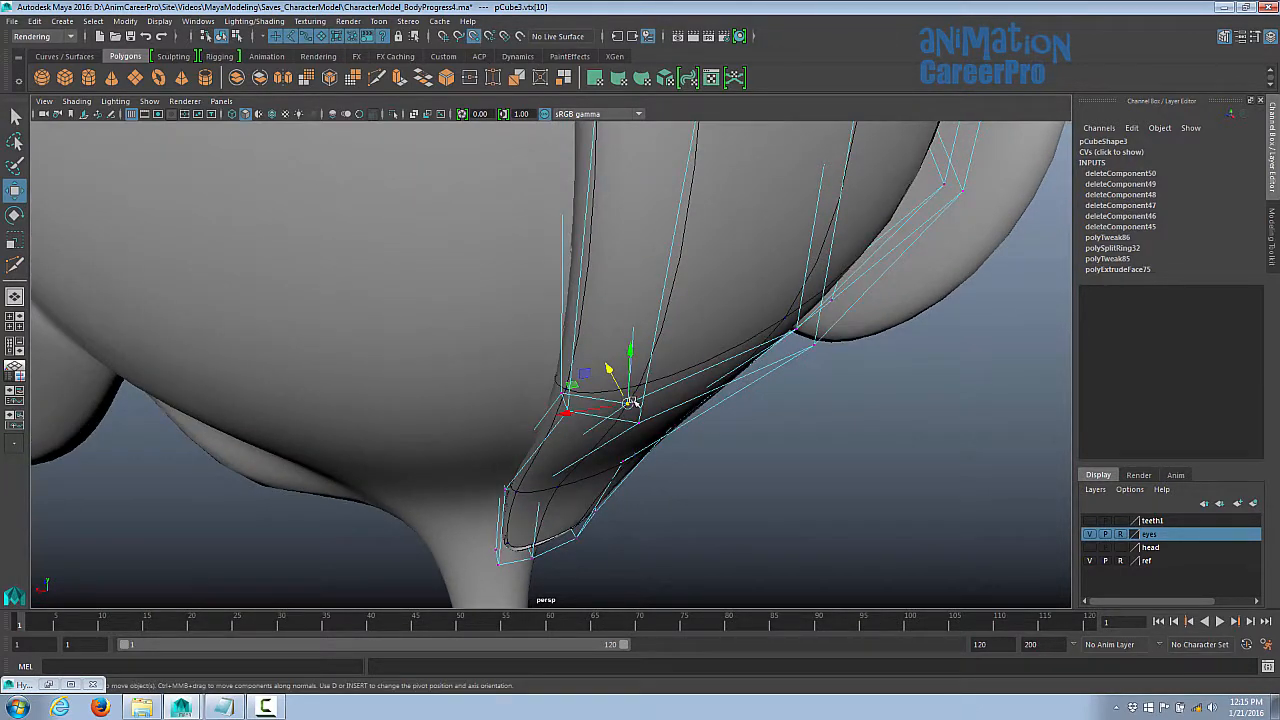
- Reposition the vertices beside the hair mesh's centre edge near the nape, using point snapping and moves along X
{"action": "left_click_drag", "start_coordinate": [626, 403], "coordinate": [560, 390]}
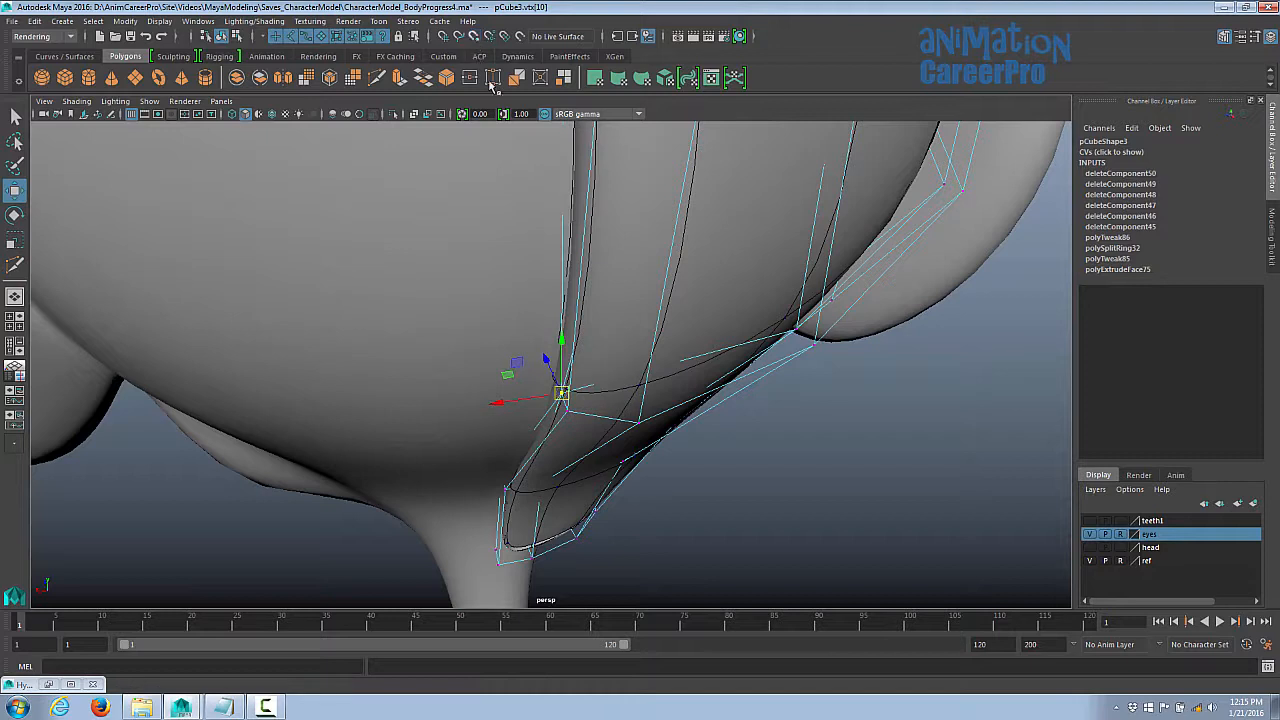
{"action": "left_click", "coordinate": [498, 403]}
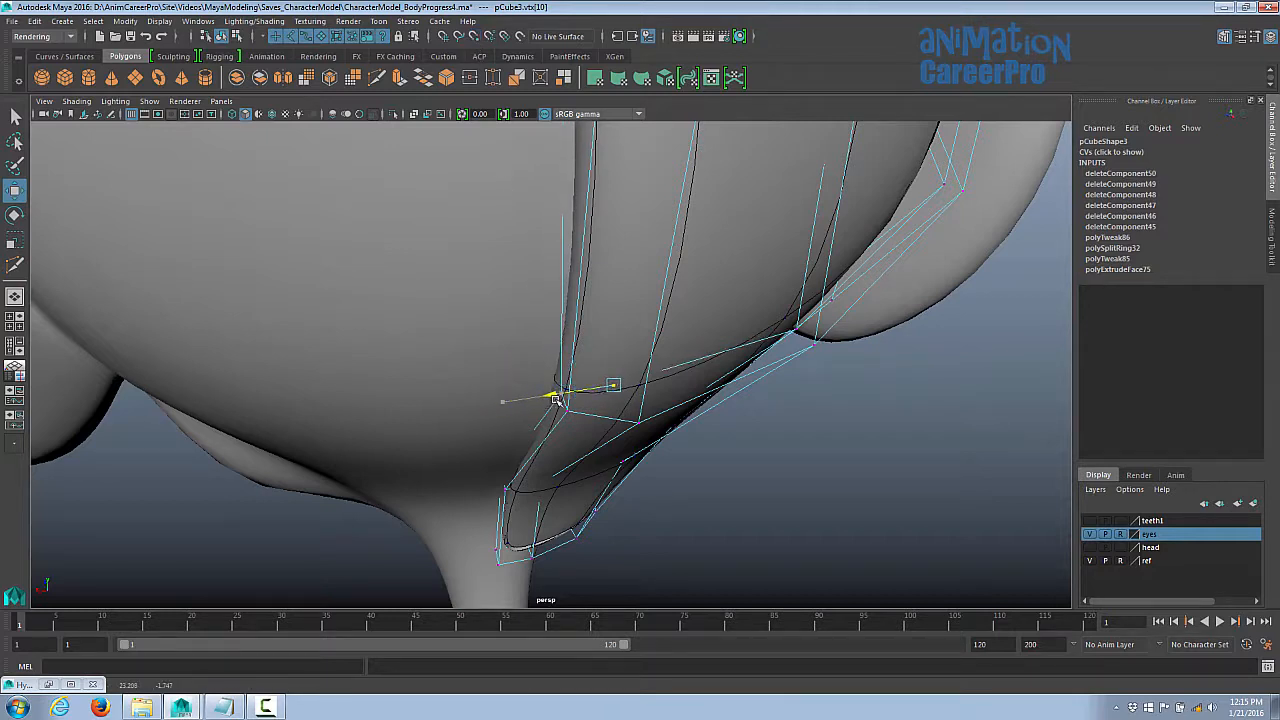
{"action": "left_click", "coordinate": [638, 425]}
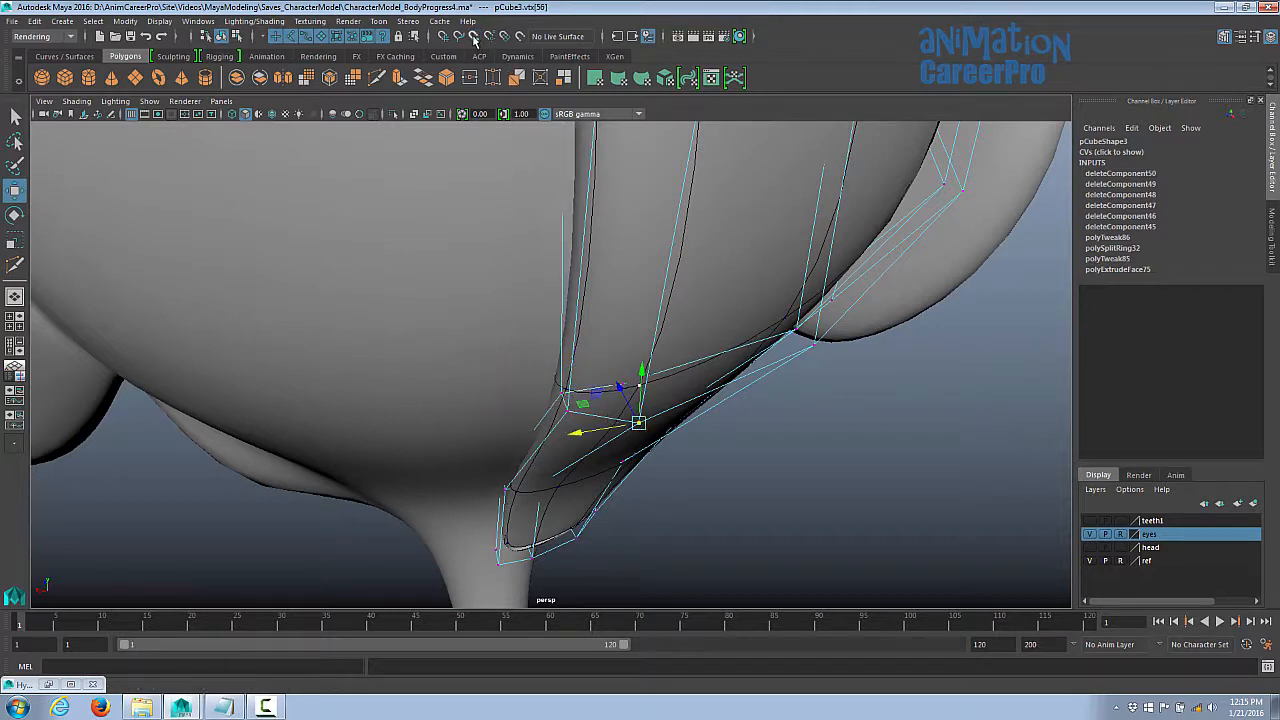
{"action": "left_click_drag", "start_coordinate": [638, 424], "coordinate": [575, 430]}
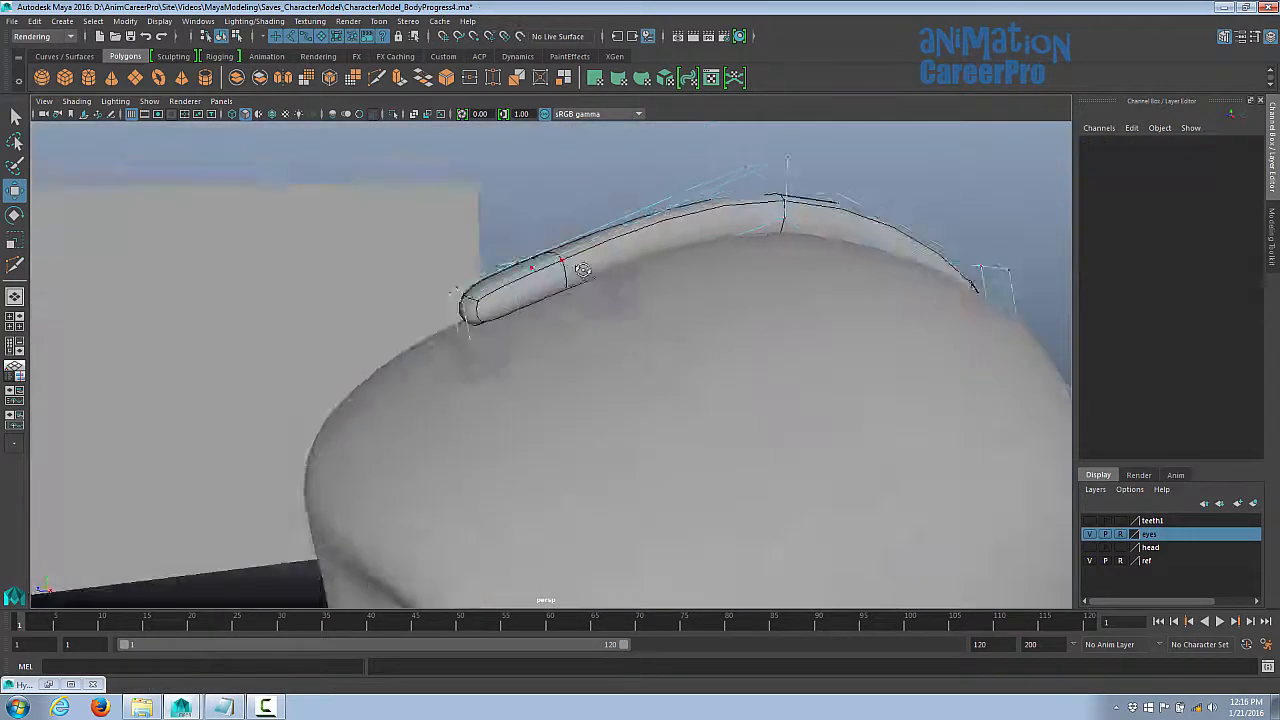
- Mirror the half hair mesh with Duplicate Special as an instance, with Scale X set to -1
{"action": "left_click_drag", "start_coordinate": [600, 270], "coordinate": [700, 282], "text": "alt"}
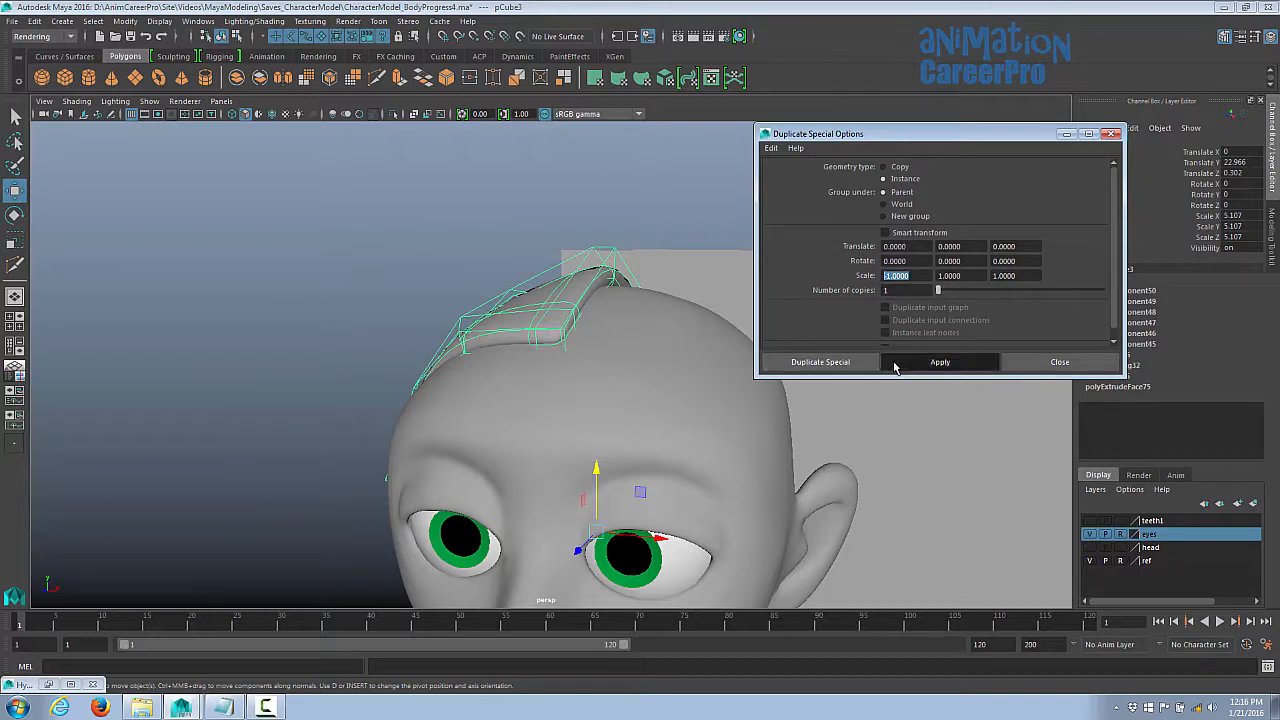
{"action": "left_click", "coordinate": [940, 362]}
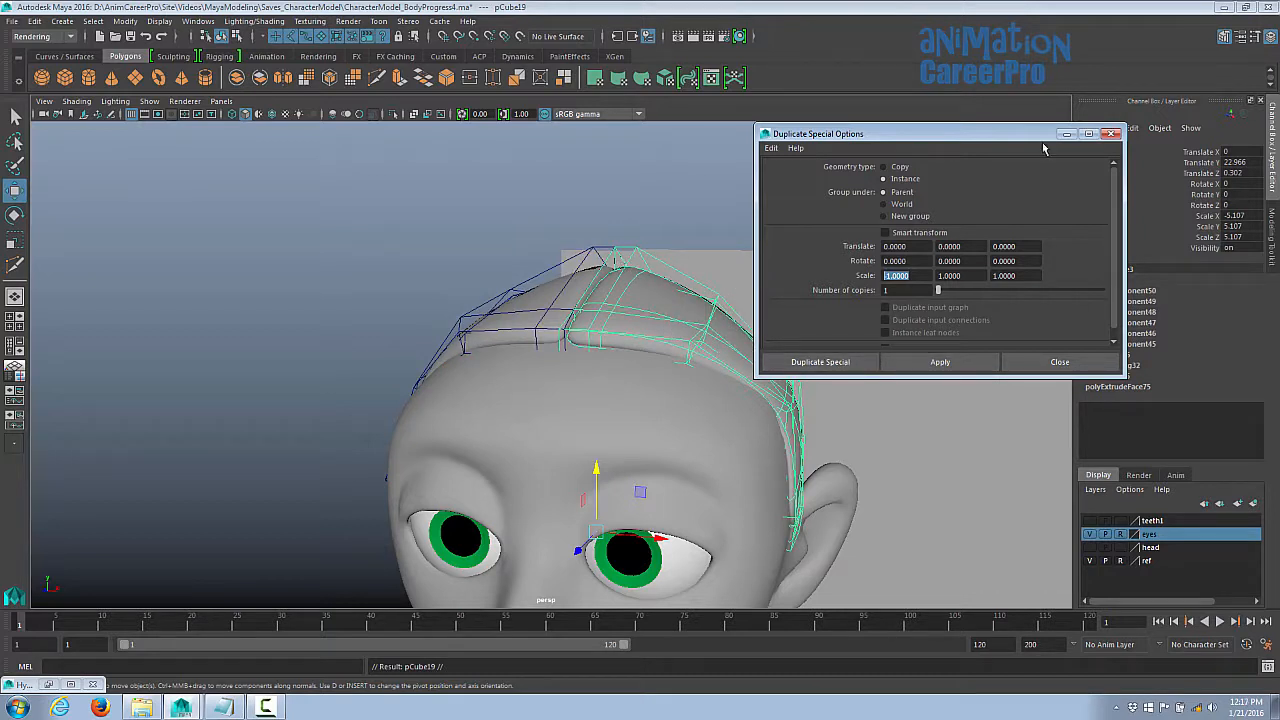
{"action": "left_click", "coordinate": [1110, 134]}
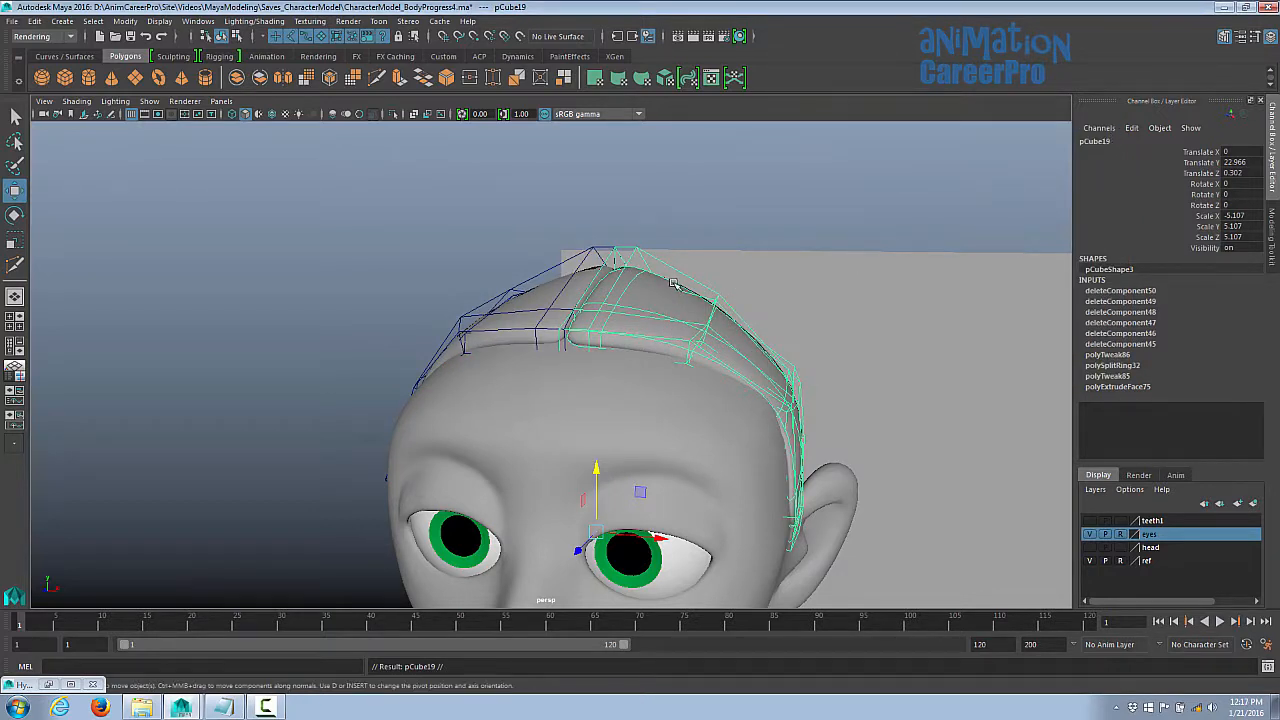
- Slide the mirrored hair half away from the head along X, to a Translate X of about 1.872
{"action": "left_click_drag", "start_coordinate": [675, 285], "coordinate": [668, 272], "text": "alt"}
{"action": "left_click", "coordinate": [1209, 152]}
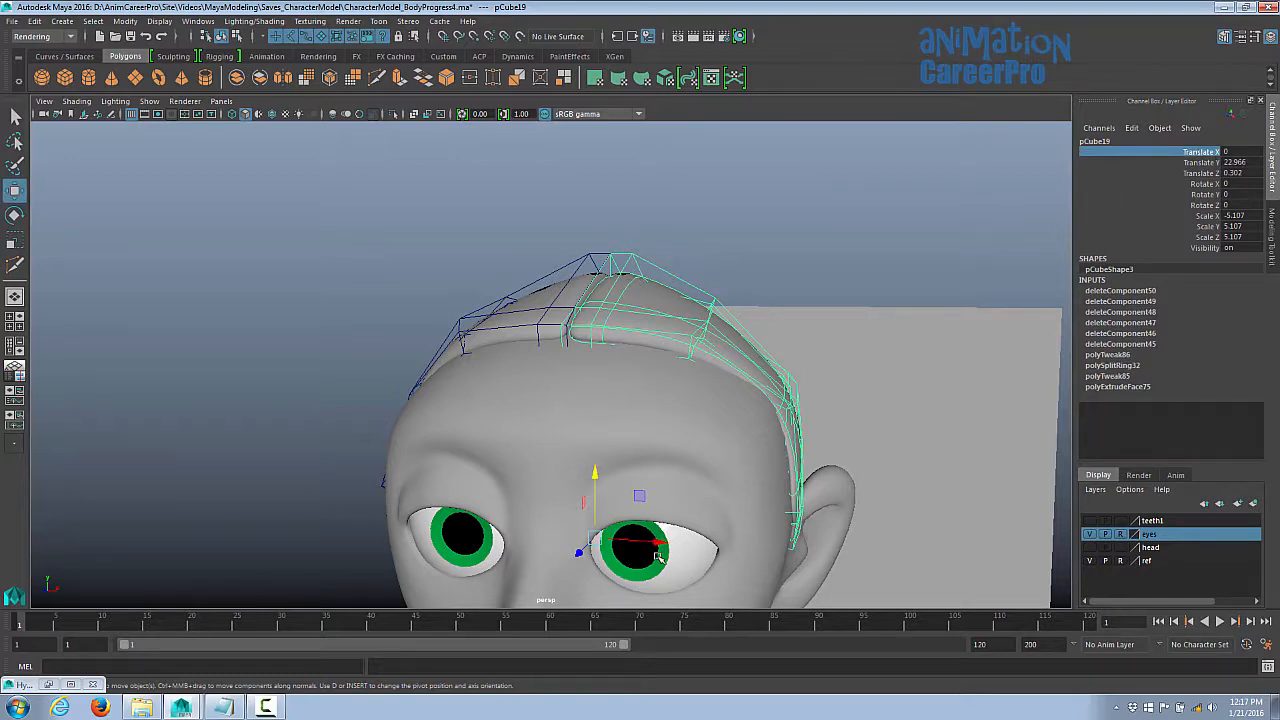
{"action": "middle_click_drag", "start_coordinate": [659, 556], "coordinate": [905, 535]}
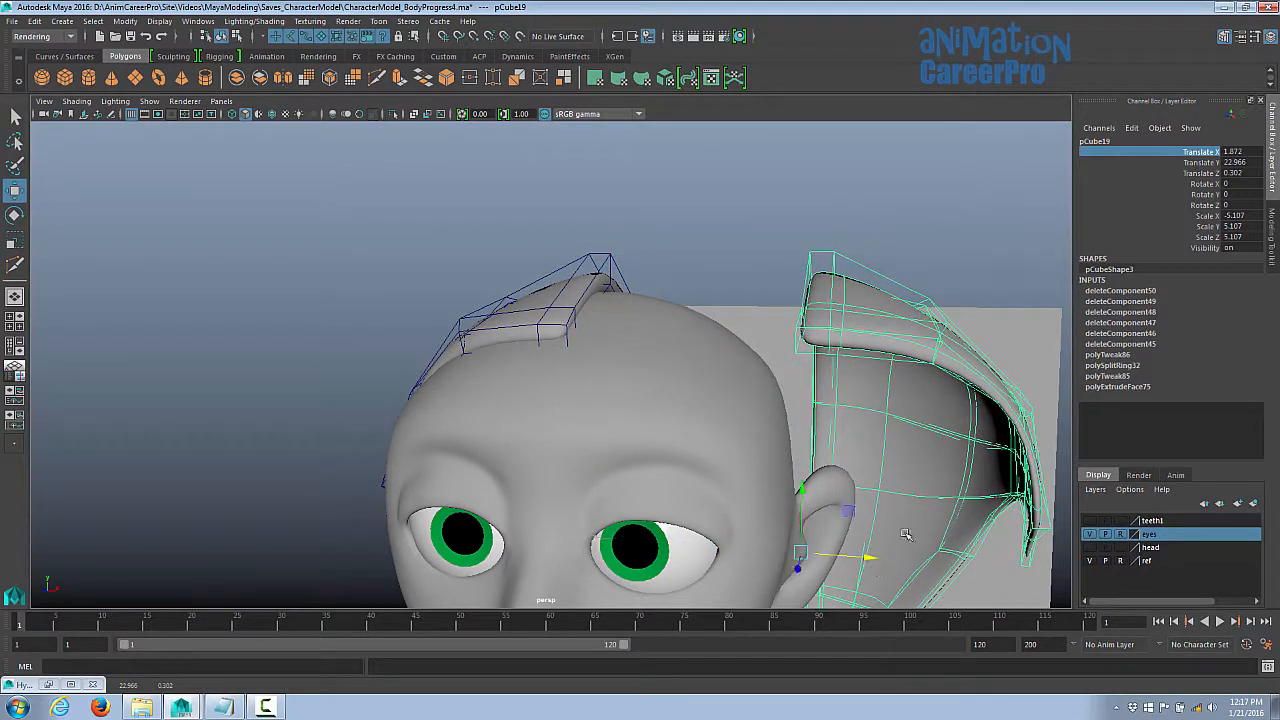
- Select the faces along the original hair half's inner centre edge and delete them
{"action": "left_click_drag", "start_coordinate": [600, 322], "coordinate": [565, 325], "text": "alt"}
{"action": "right_click_drag", "start_coordinate": [559, 322], "coordinate": [557, 358]}
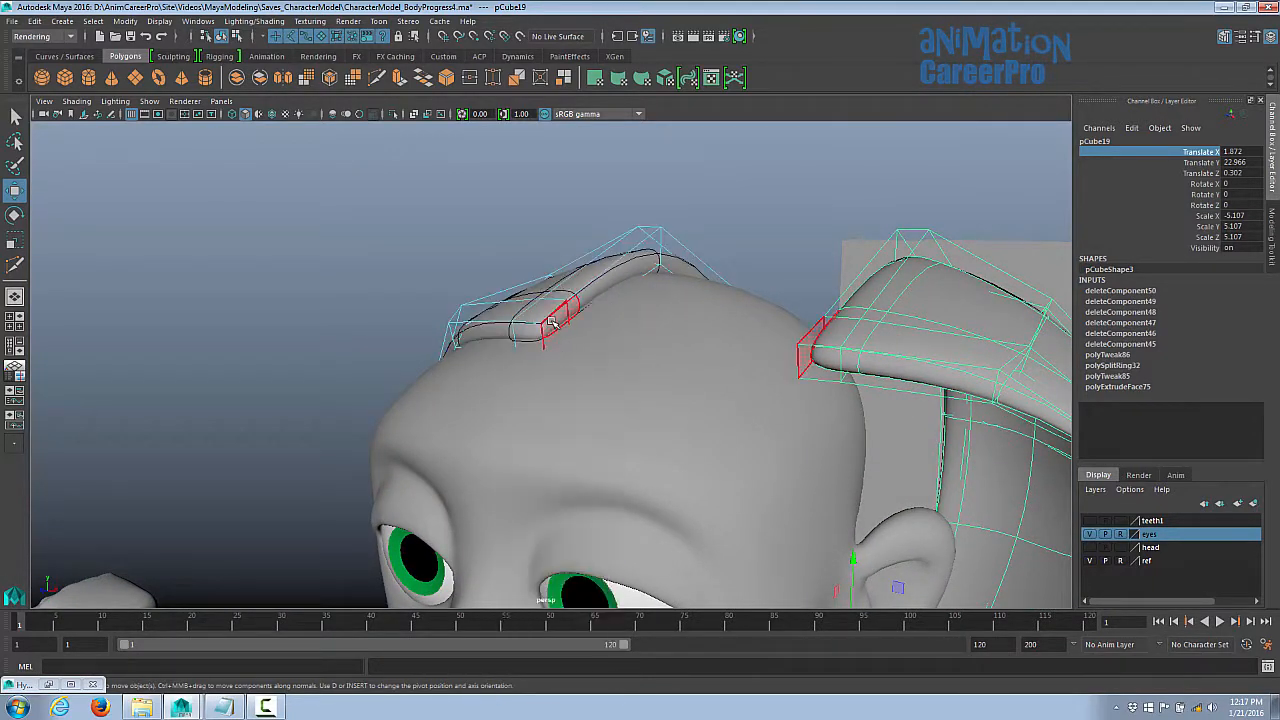
{"action": "left_click", "coordinate": [556, 322]}
{"action": "left_click", "coordinate": [614, 284], "text": "shift"}
{"action": "left_click_drag", "start_coordinate": [614, 284], "coordinate": [652, 426], "text": "alt"}
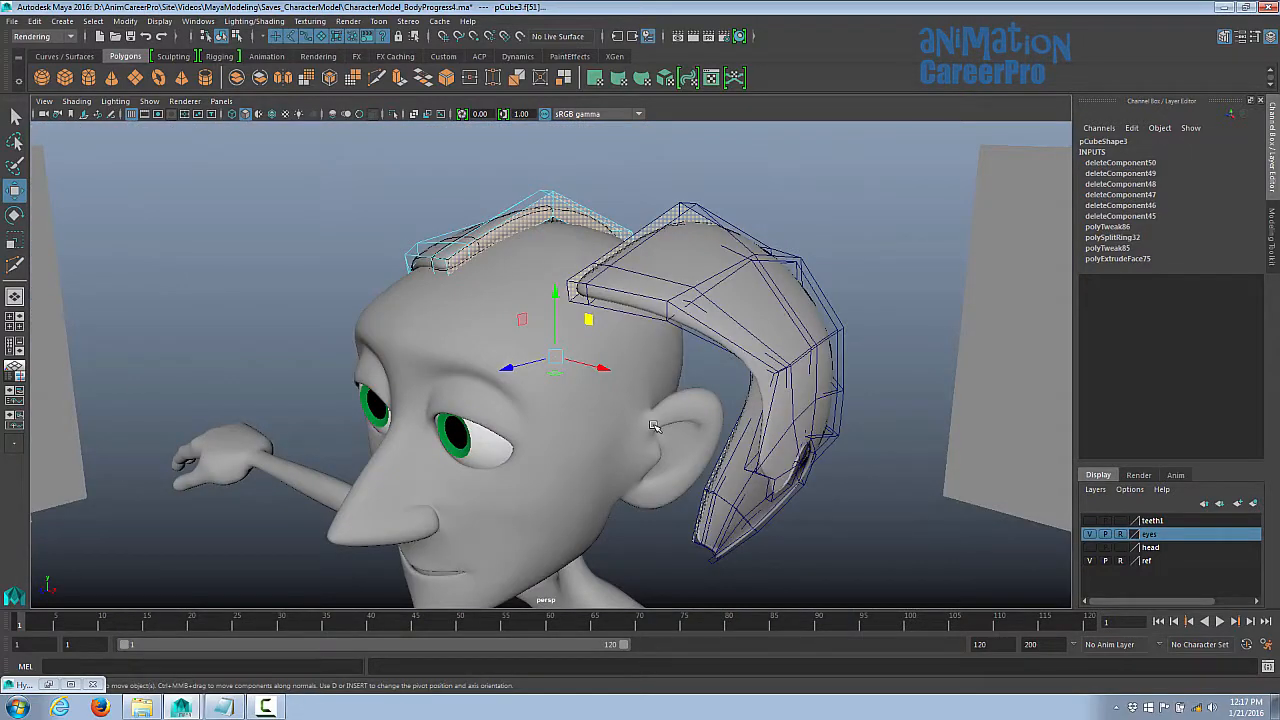
{"action": "left_click", "coordinate": [652, 426]}
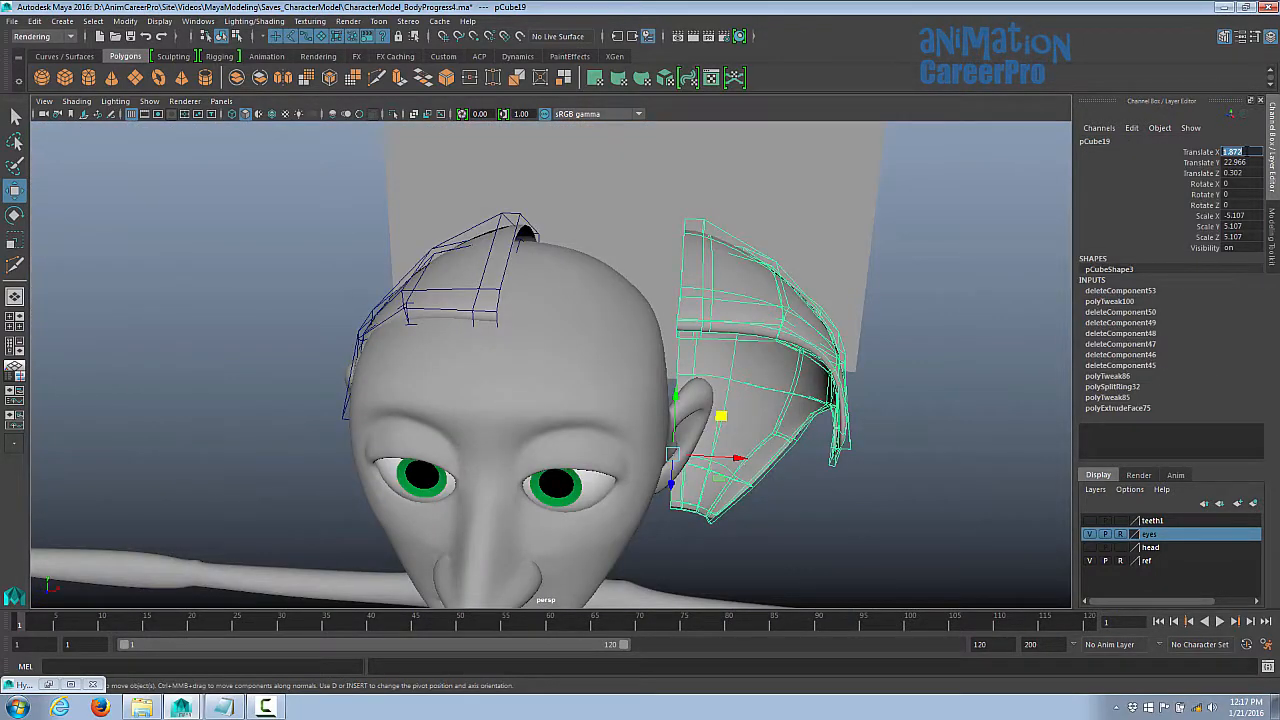
- Return the mirrored hair half to Translate X 0 and inspect the hair from the front and back
{"action": "key", "text": "Return"}
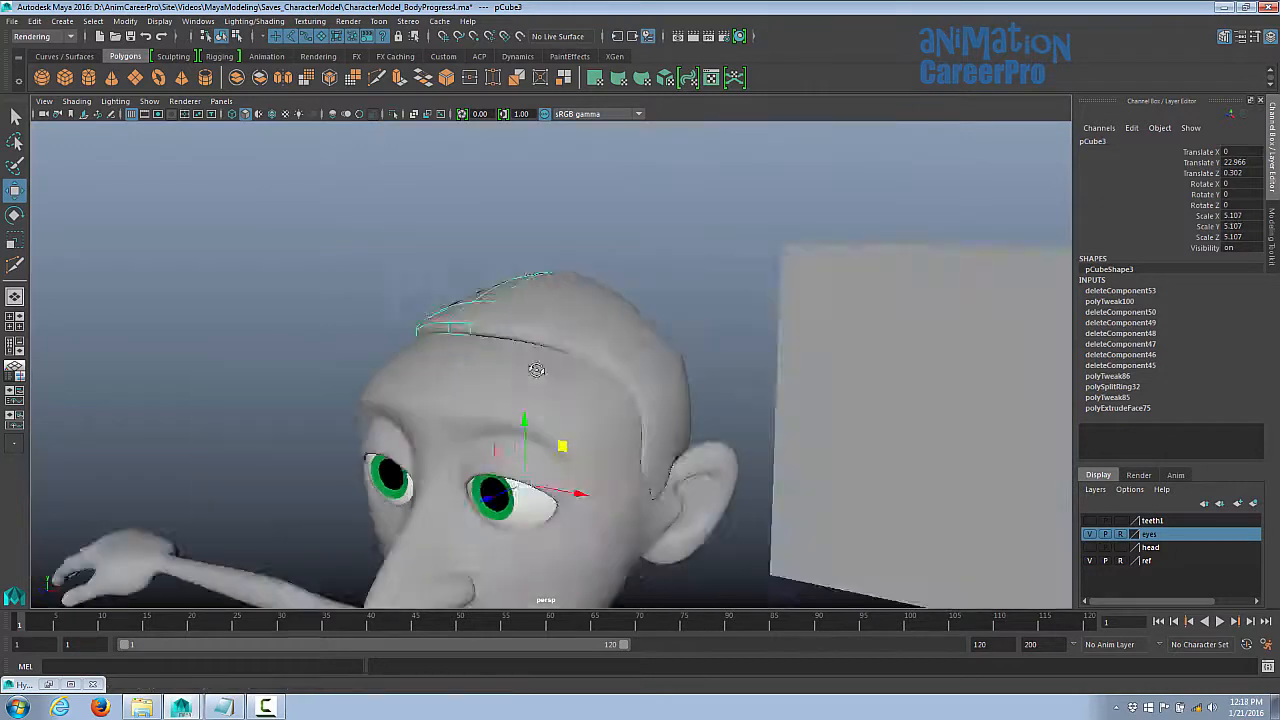
{"action": "left_click_drag", "start_coordinate": [537, 369], "coordinate": [528, 255], "text": "alt"}
{"action": "mouse_move", "coordinate": [680, 300]}
{"action": "left_mouse_down", "text": "alt"}
{"action": "mouse_move", "coordinate": [503, 306]}
{"action": "mouse_move", "coordinate": [674, 309]}
{"action": "left_mouse_up", "text": "alt"}
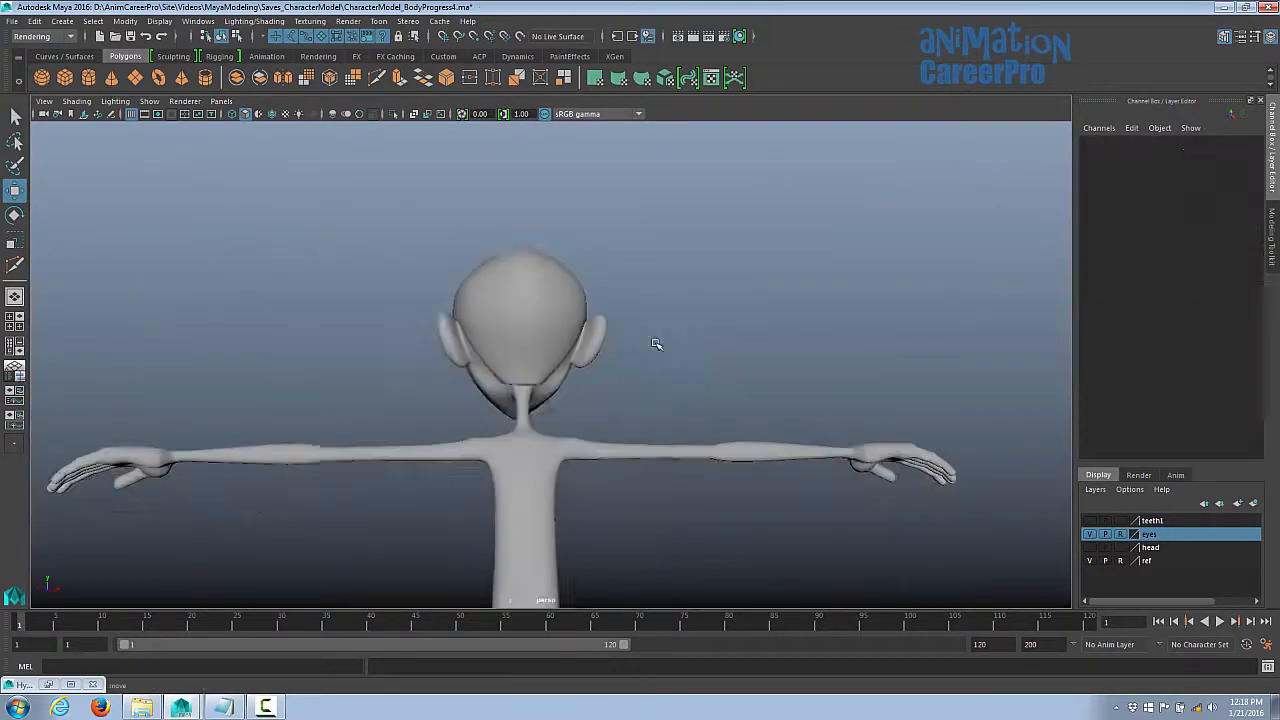
- Examine the hair from behind and the side, then frame it in the front and side views beside the reference sketches
{"action": "right_click_drag", "start_coordinate": [656, 344], "coordinate": [1180, 429], "text": "alt"}
{"action": "middle_click_drag", "start_coordinate": [900, 403], "coordinate": [926, 383], "text": "alt"}
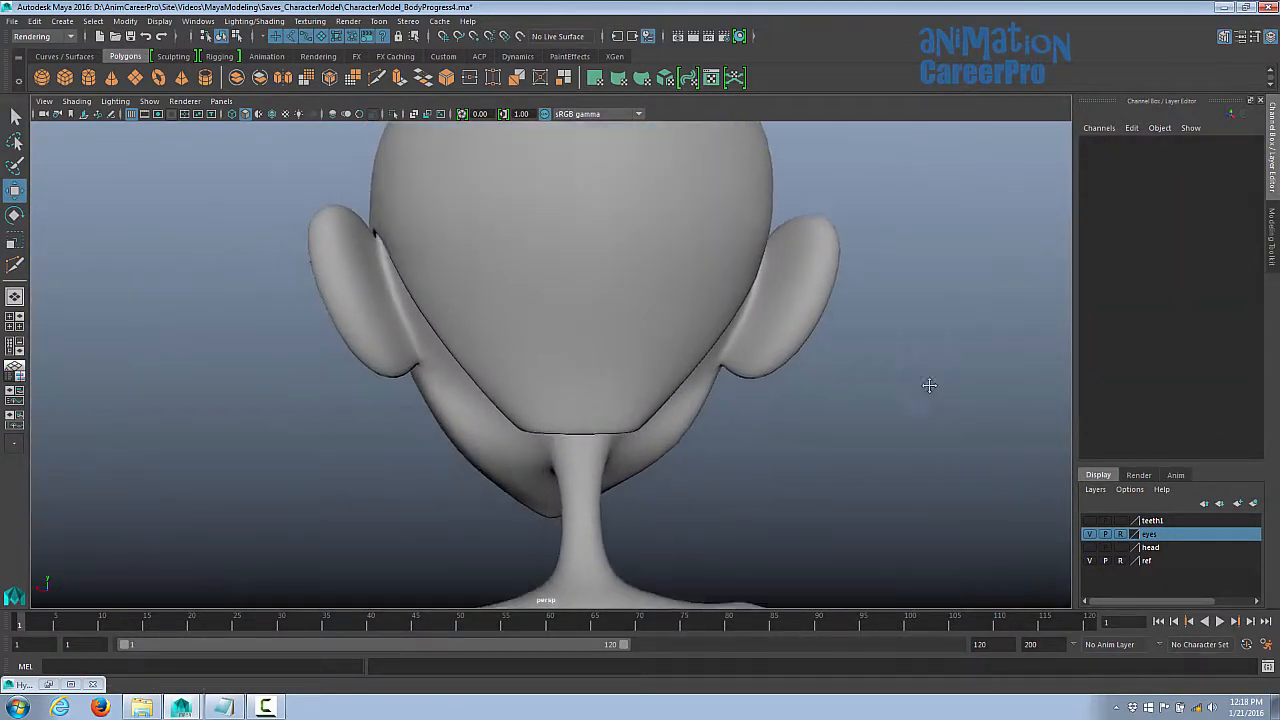
{"action": "right_click_drag", "start_coordinate": [926, 383], "coordinate": [995, 383], "text": "alt"}
{"action": "left_click_drag", "start_coordinate": [603, 389], "coordinate": [597, 512], "text": "alt"}
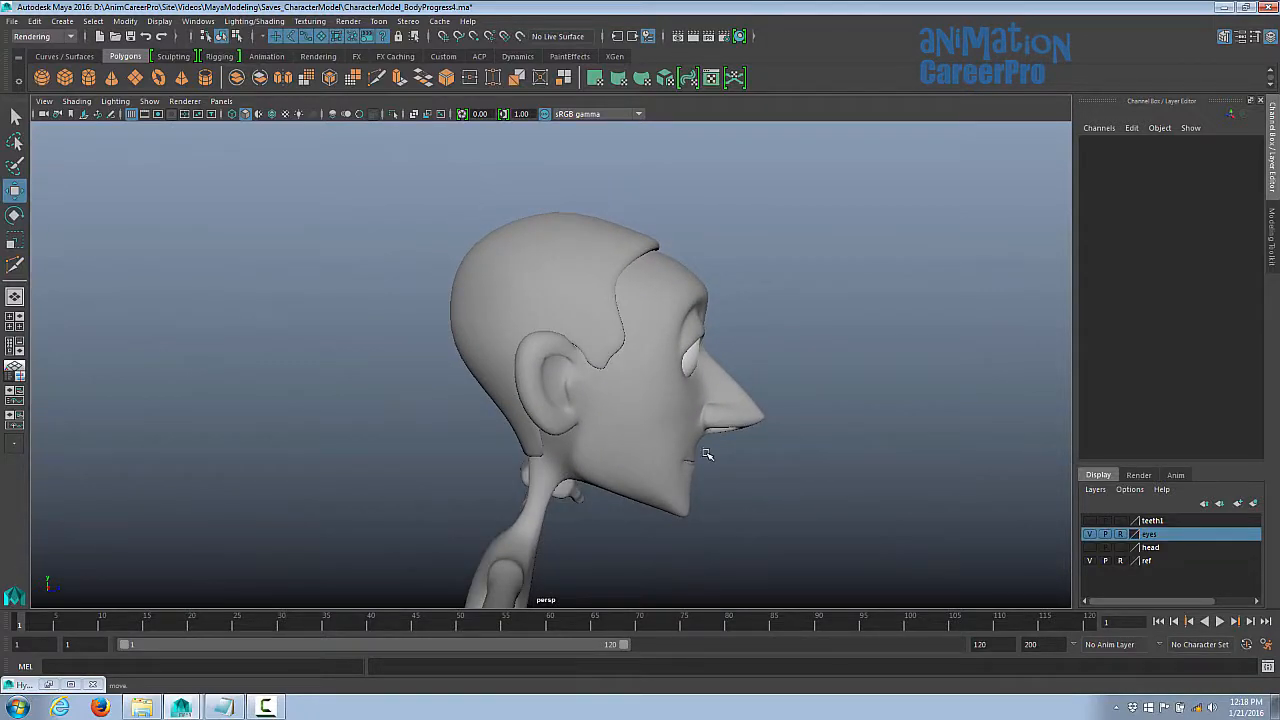
{"action": "key", "text": "space"}
{"action": "left_click", "coordinate": [248, 340]}
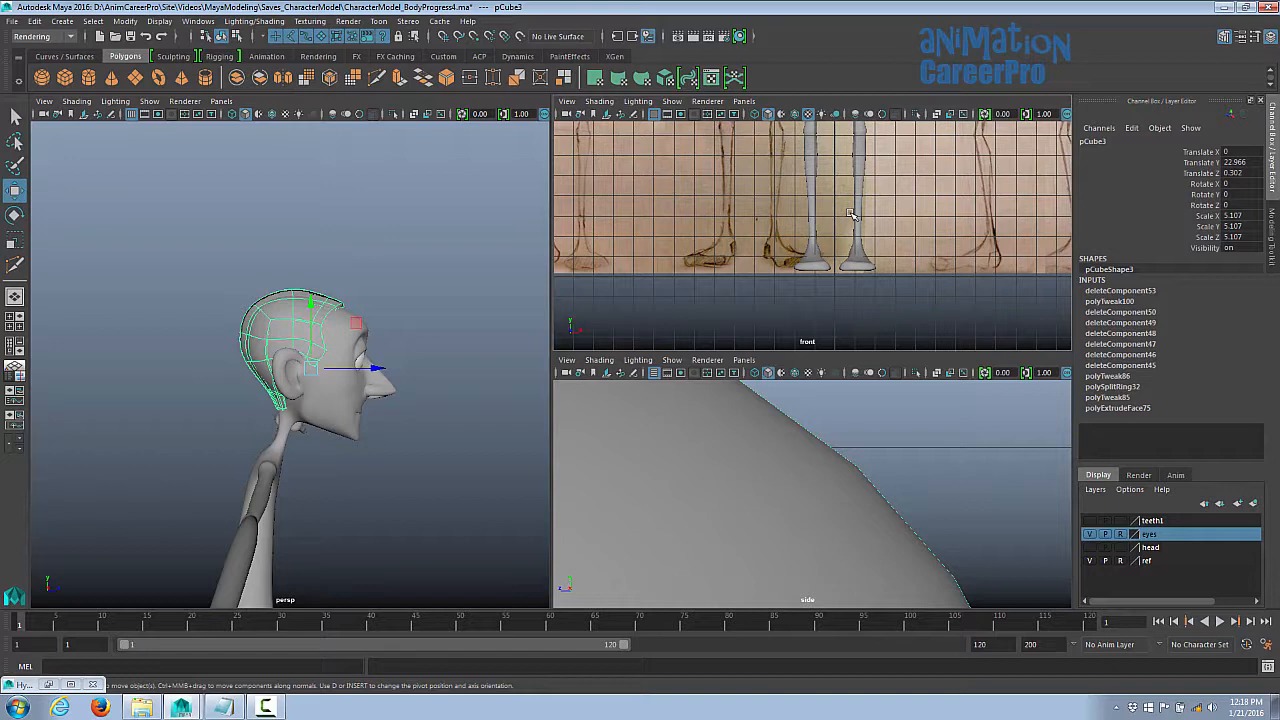
{"action": "key", "text": "f"}
{"action": "key", "text": "f"}
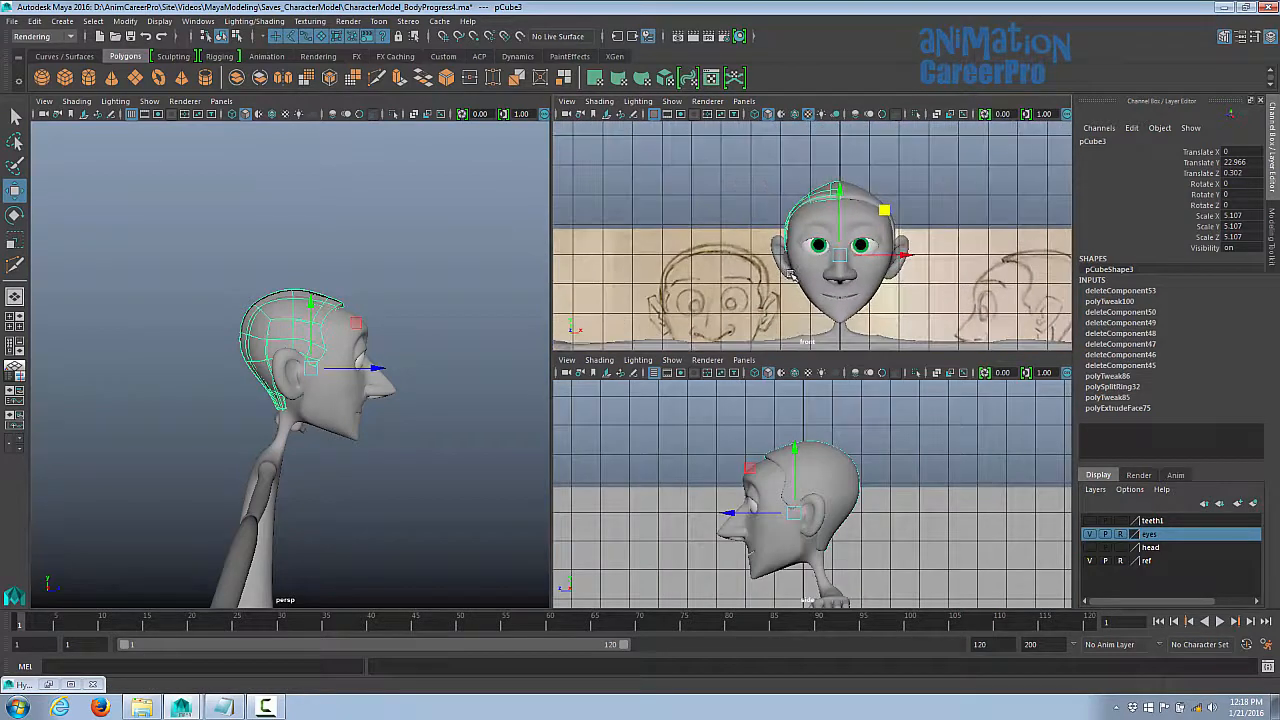
{"action": "middle_click_drag", "start_coordinate": [788, 273], "coordinate": [806, 236], "text": "alt"}
{"action": "left_click", "coordinate": [809, 372]}
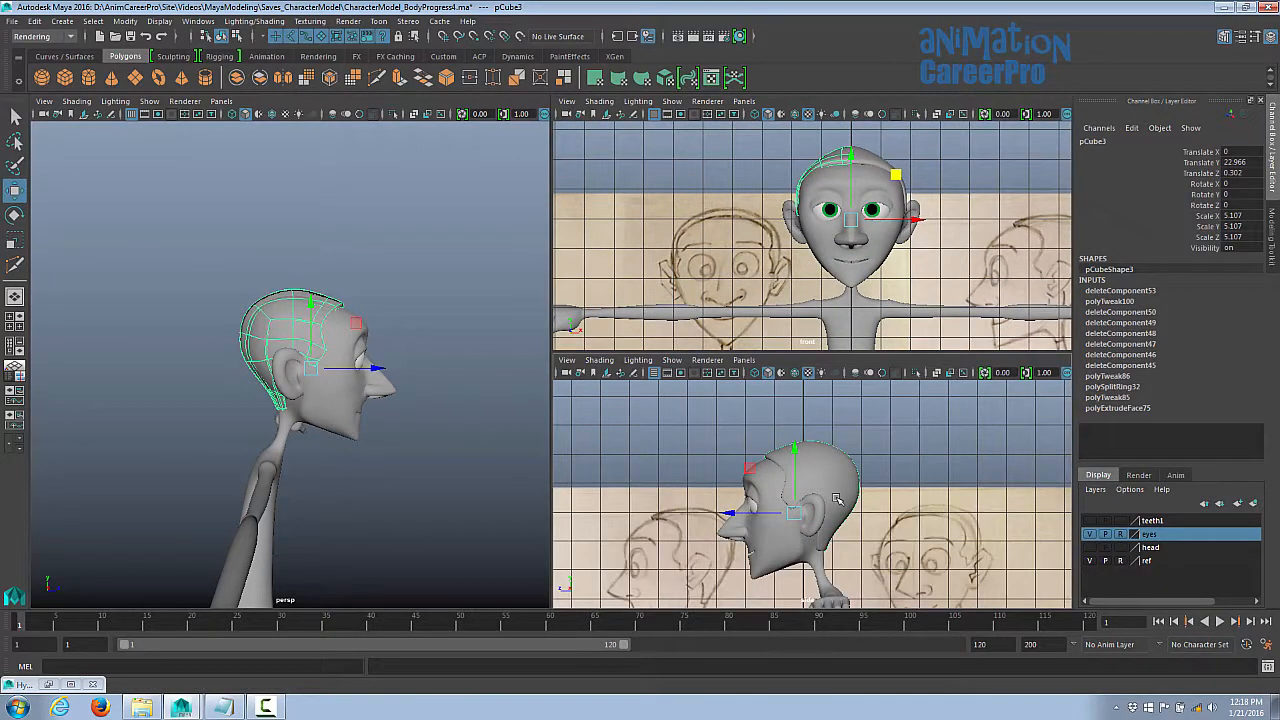
{"action": "middle_click_drag", "start_coordinate": [864, 504], "coordinate": [894, 448], "text": "alt"}
{"action": "scroll", "coordinate": [894, 448], "scroll_direction": "up", "scroll_amount": 1}
{"action": "scroll", "coordinate": [900, 277], "scroll_direction": "up", "scroll_amount": 3}
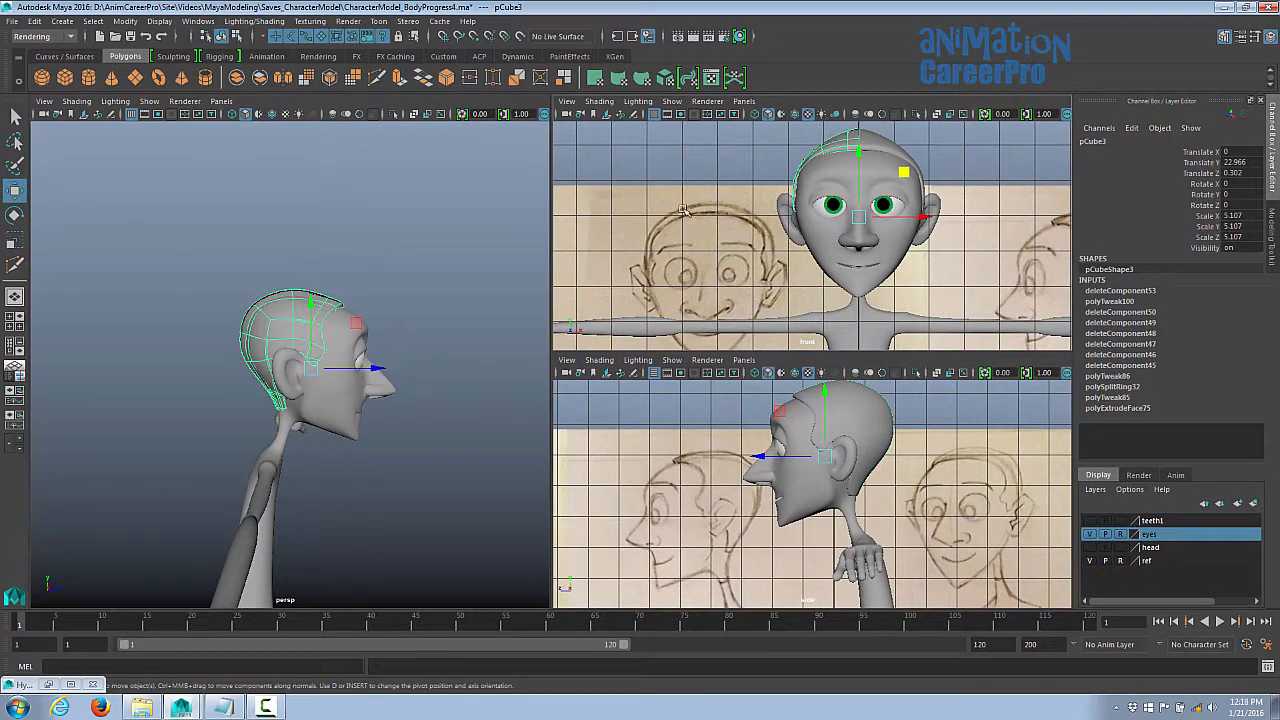
{"action": "middle_click_drag", "start_coordinate": [815, 482], "coordinate": [833, 490], "text": "alt"}
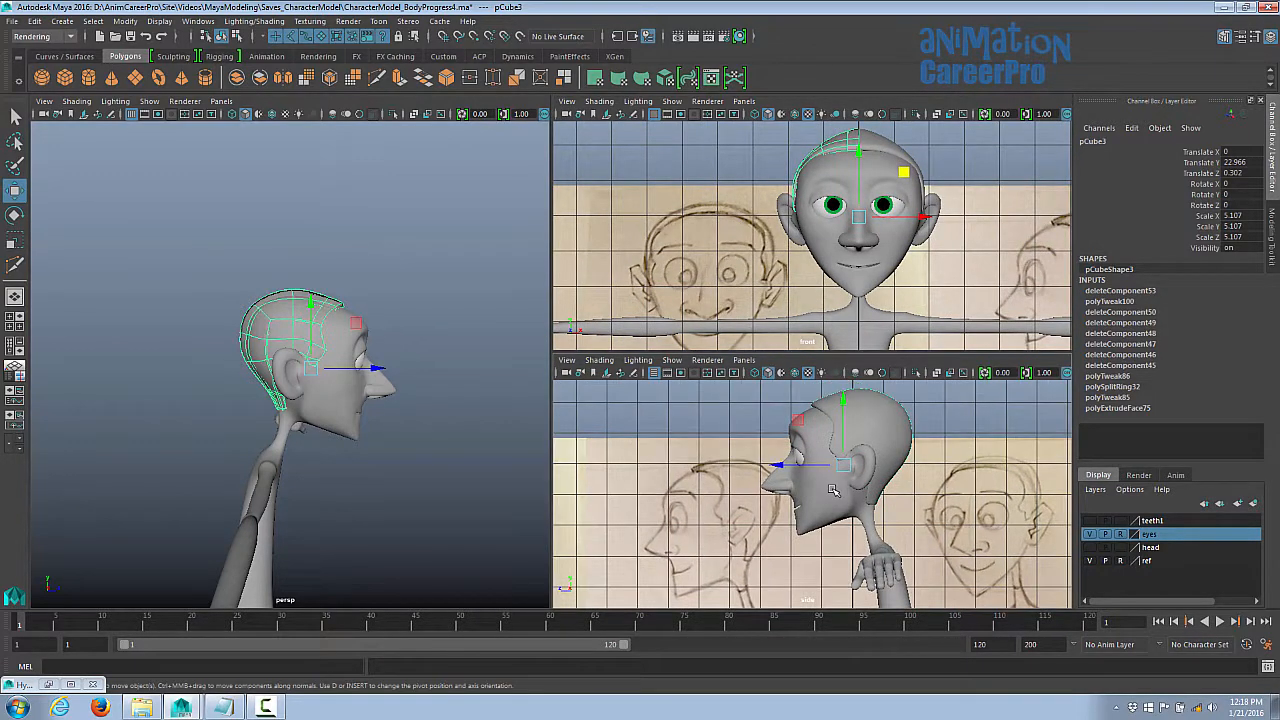
{"action": "key", "text": "space"}
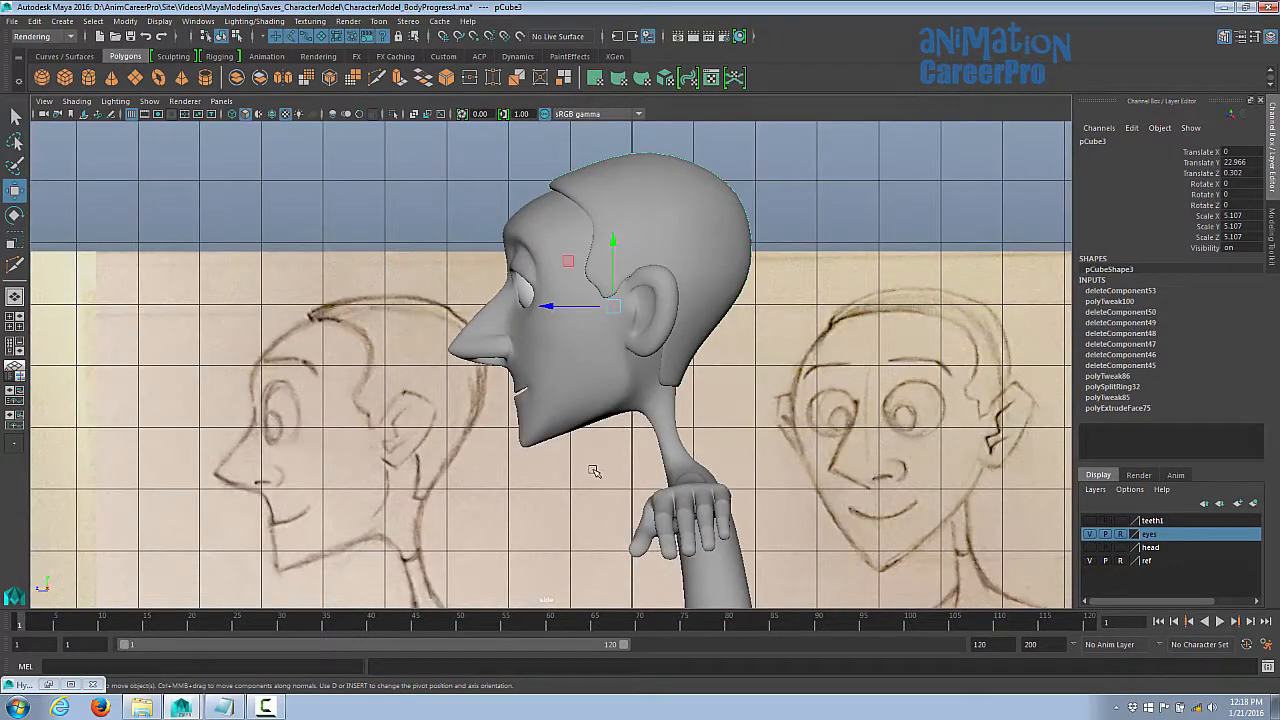
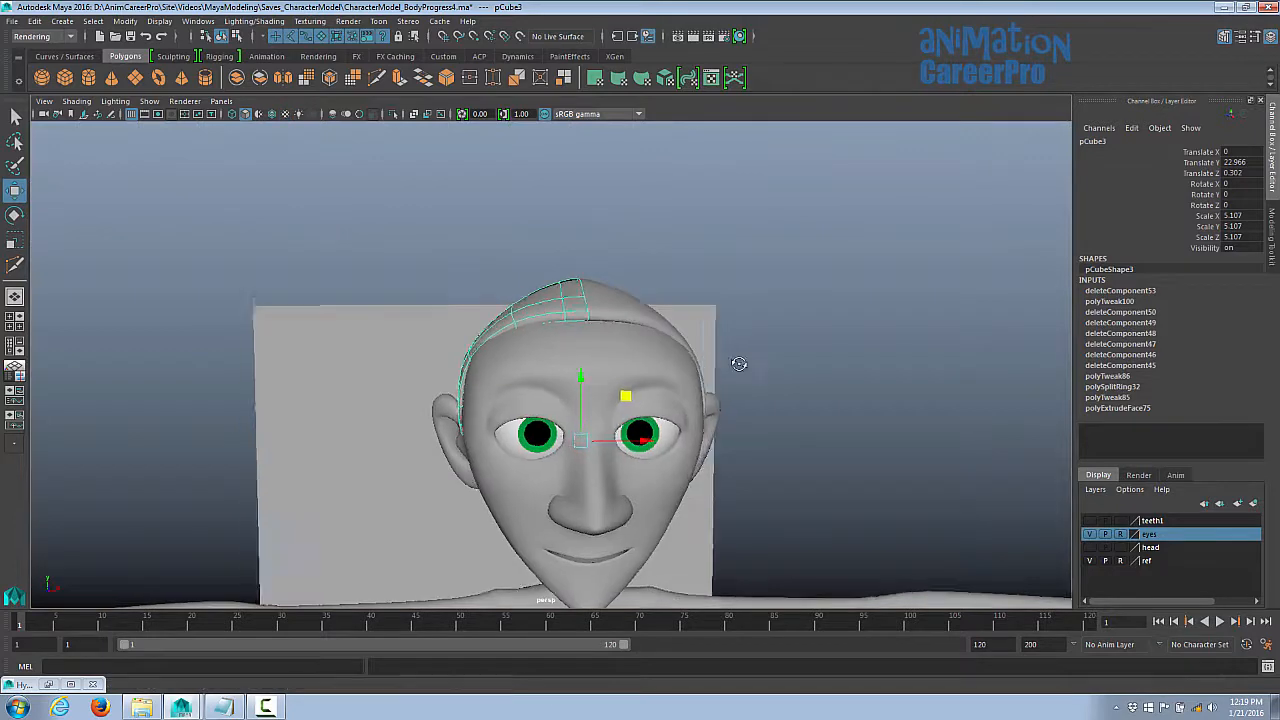
- Reposition a vertex on the side of the hair half above the ear, using Volume soft selection with a radius of 0.80
{"action": "left_click_drag", "start_coordinate": [734, 363], "coordinate": [751, 360], "text": "alt"}
{"action": "key", "text": "space"}
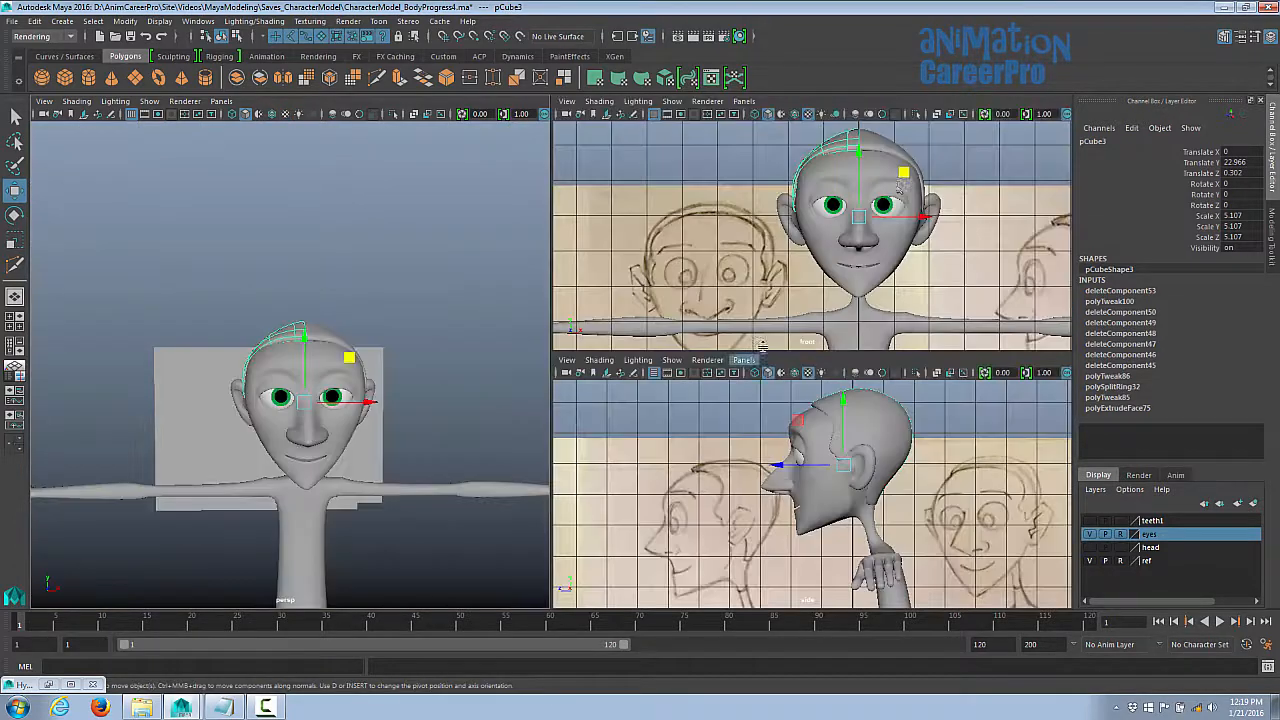
{"action": "left_click_drag", "start_coordinate": [496, 294], "coordinate": [491, 337], "text": "alt"}
{"action": "key", "text": "F9"}
{"action": "left_click", "coordinate": [281, 307]}
{"action": "left_click_drag", "start_coordinate": [282, 229], "coordinate": [291, 217]}
{"action": "key", "text": "space"}
{"action": "left_click_drag", "start_coordinate": [601, 224], "coordinate": [604, 204]}
{"action": "scroll", "coordinate": [600, 300], "scroll_direction": "down", "scroll_amount": 3}
{"action": "key", "text": "Return"}
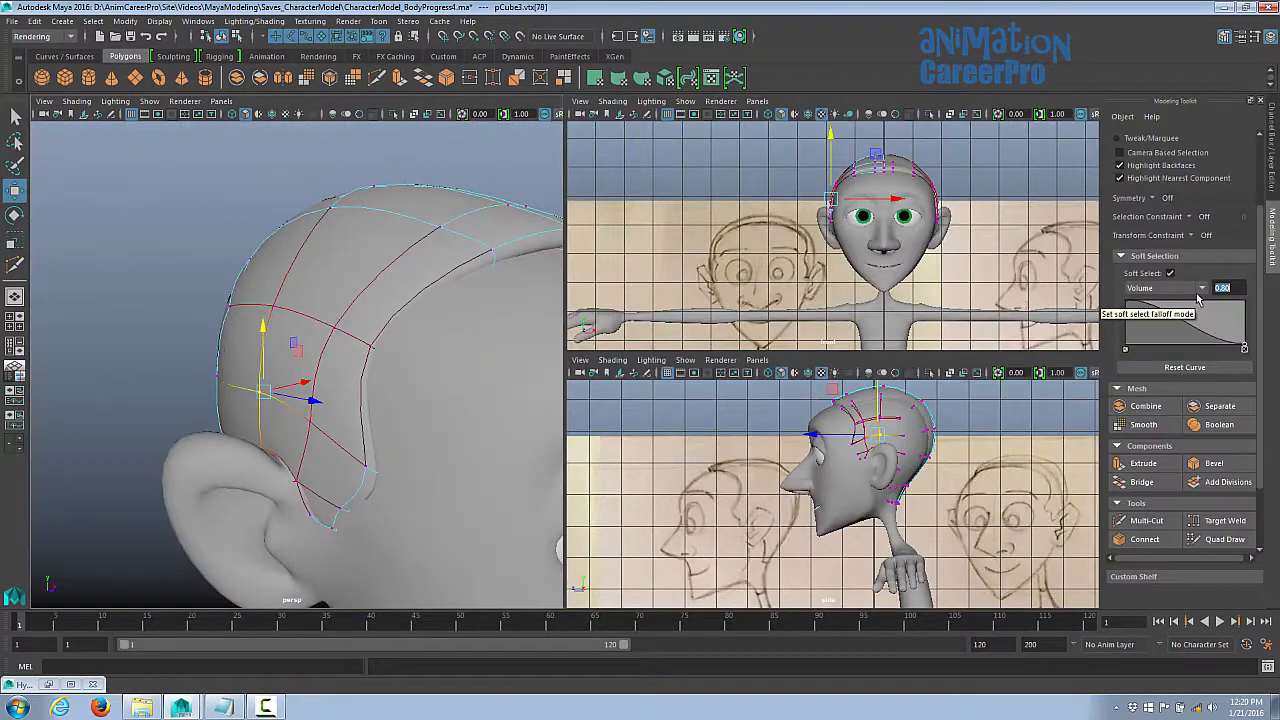
{"action": "left_click_drag", "start_coordinate": [330, 392], "coordinate": [283, 392], "text": "alt"}
{"action": "left_click_drag", "start_coordinate": [281, 389], "coordinate": [288, 389]}
- Raise the hair's upper side vertex in the front view and shift the neighbouring top vertex slightly outward to round the silhouette
{"action": "left_click", "coordinate": [251, 309]}
{"action": "left_click_drag", "start_coordinate": [251, 309], "coordinate": [334, 293], "text": "alt"}
{"action": "key", "text": "space"}
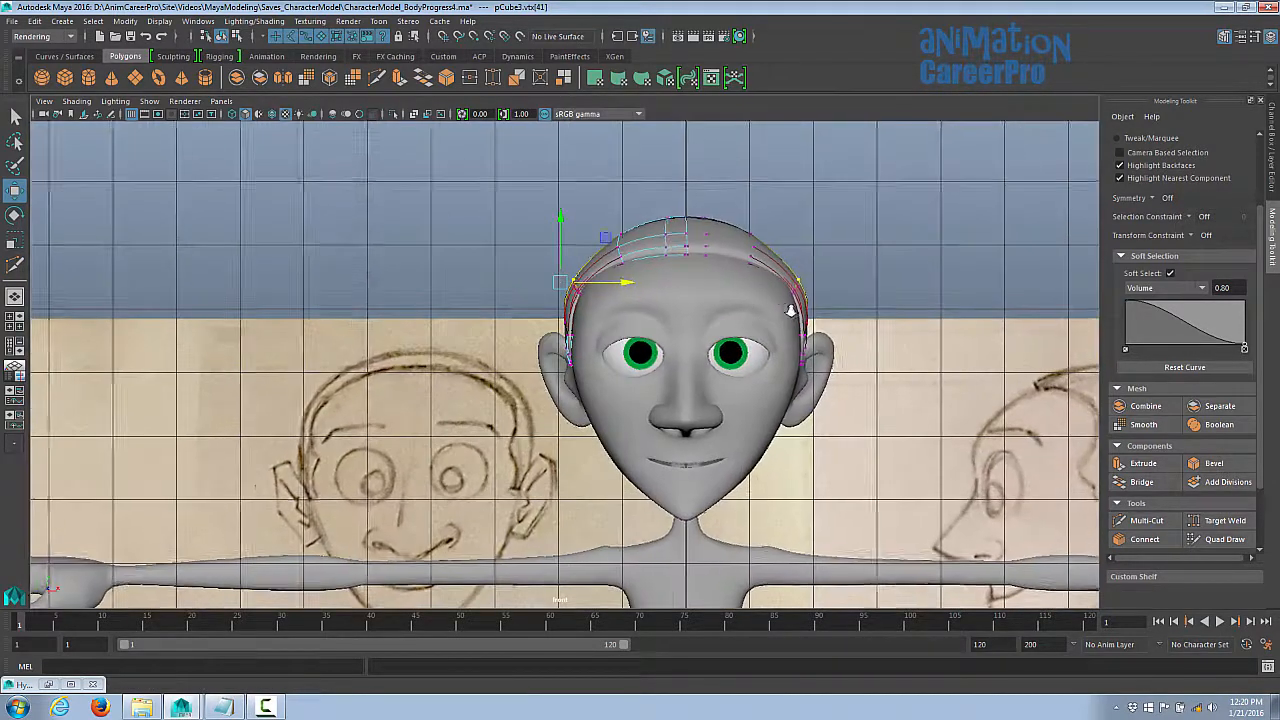
{"action": "left_click_drag", "start_coordinate": [626, 282], "coordinate": [622, 282]}
{"action": "left_click_drag", "start_coordinate": [555, 216], "coordinate": [558, 205]}
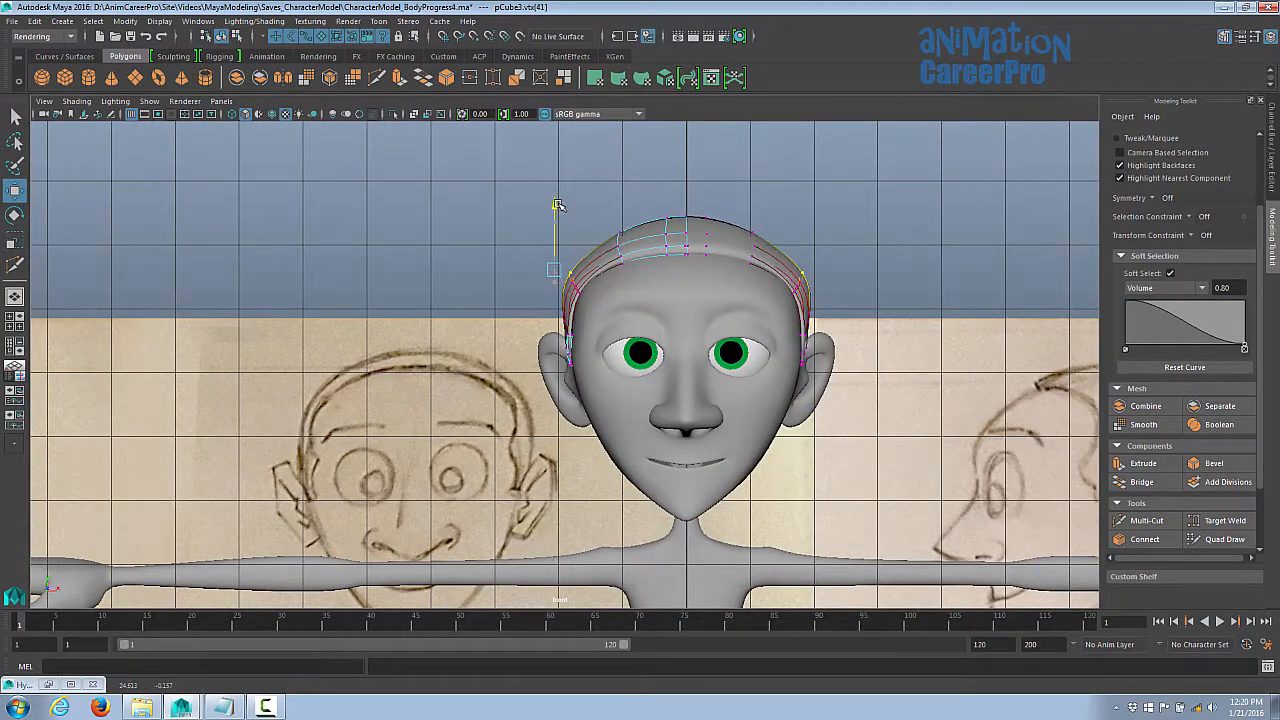
{"action": "left_click_drag", "start_coordinate": [626, 268], "coordinate": [630, 268]}
{"action": "left_click_drag", "start_coordinate": [560, 205], "coordinate": [560, 200]}
{"action": "left_click", "coordinate": [621, 234]}
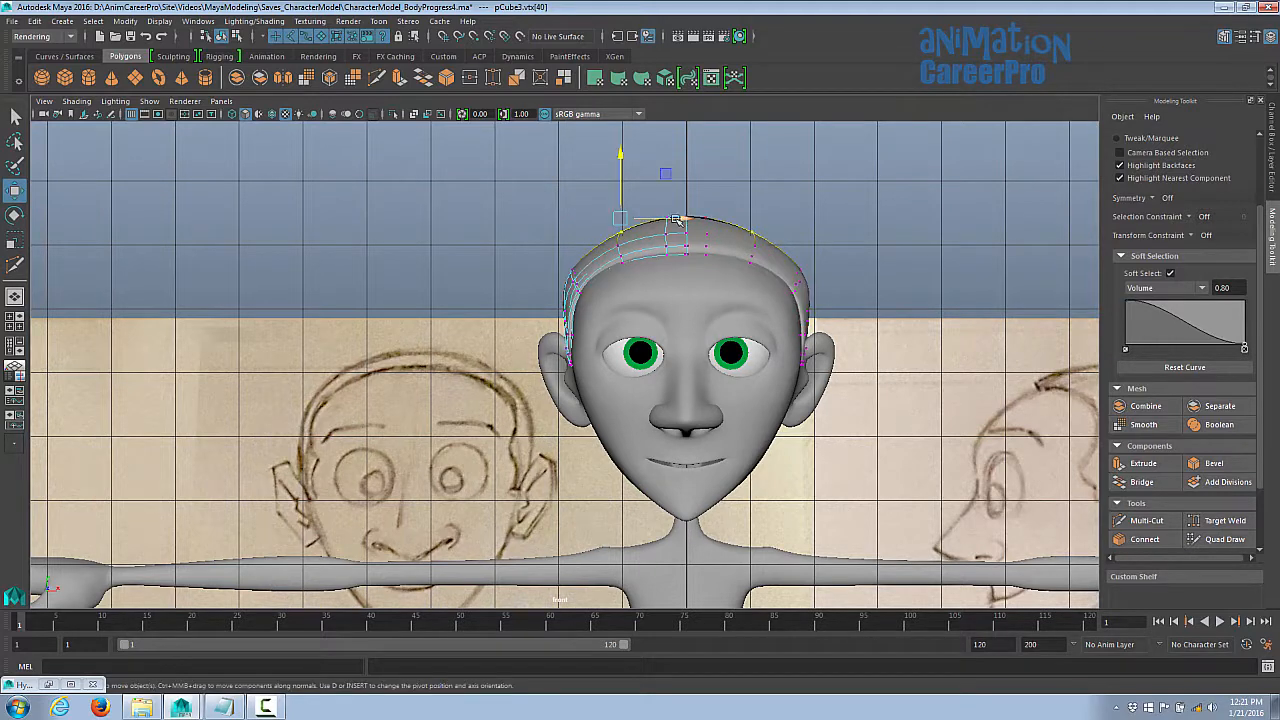
{"action": "left_click_drag", "start_coordinate": [680, 217], "coordinate": [673, 217]}
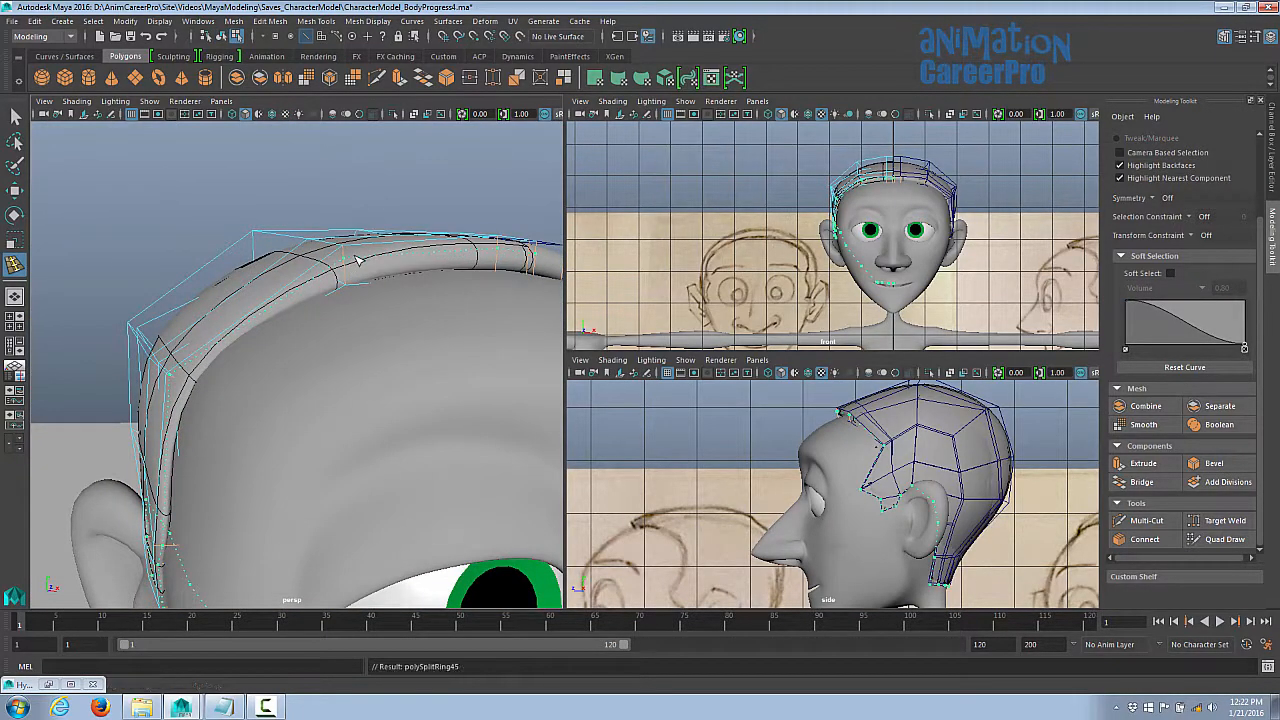
- Select the vertex on the centre seam near the hair's front rim
{"action": "left_click_drag", "start_coordinate": [358, 260], "coordinate": [143, 297], "text": "alt"}
{"action": "right_click_drag", "start_coordinate": [143, 297], "coordinate": [251, 286], "text": "alt"}
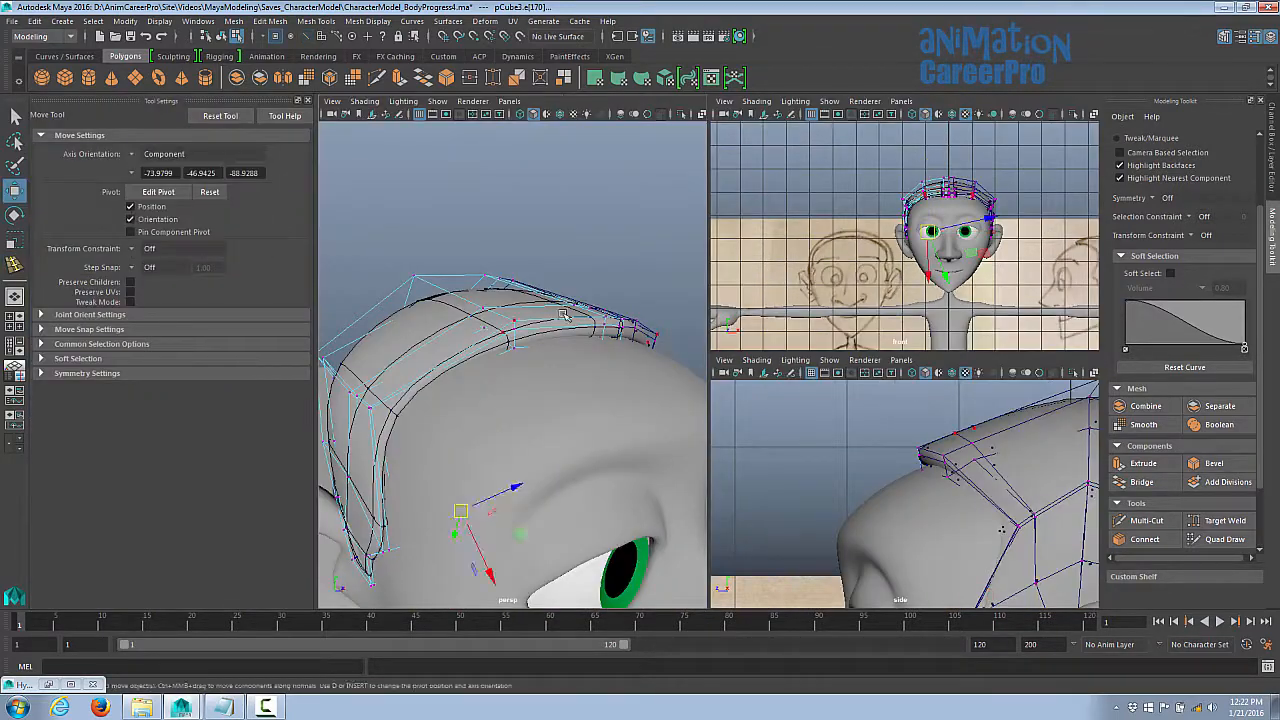
{"action": "mouse_move", "coordinate": [563, 315]}
{"action": "left_mouse_down", "text": "alt"}
{"action": "mouse_move", "coordinate": [603, 354]}
{"action": "mouse_move", "coordinate": [545, 310]}
{"action": "left_mouse_up", "text": "alt"}
{"action": "left_click", "coordinate": [538, 242]}
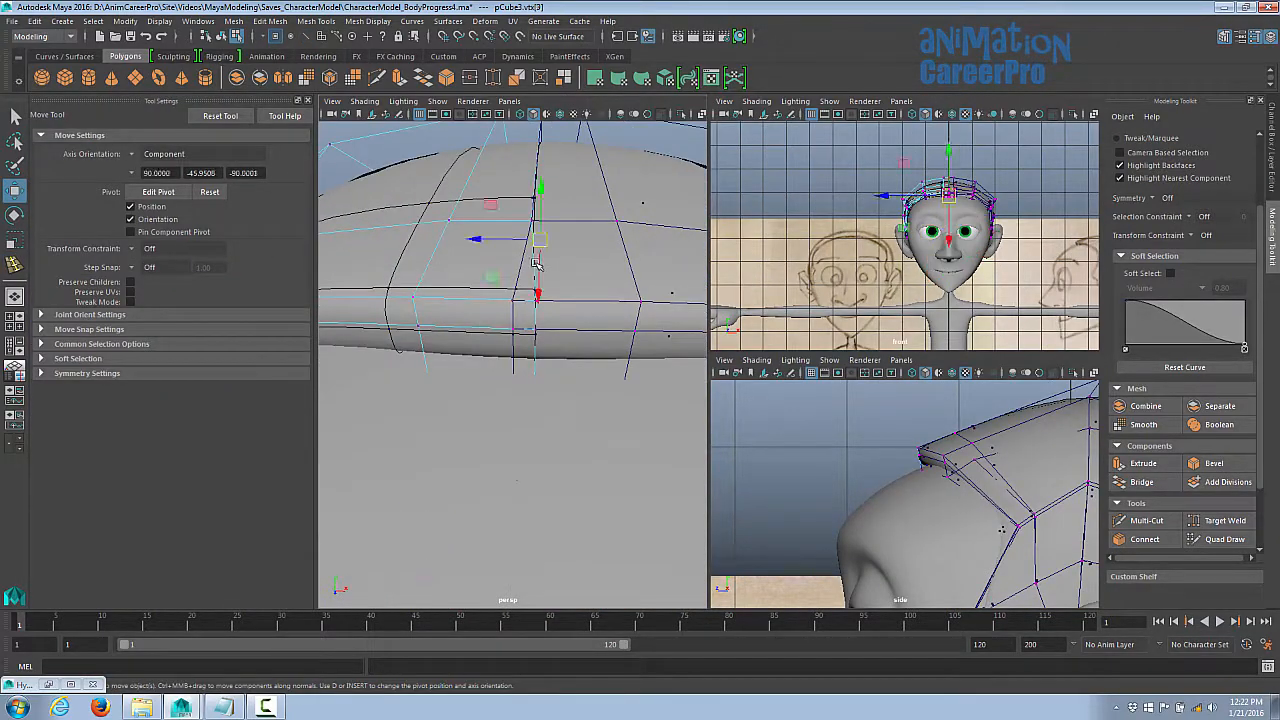
{"action": "right_click", "coordinate": [493, 300]}
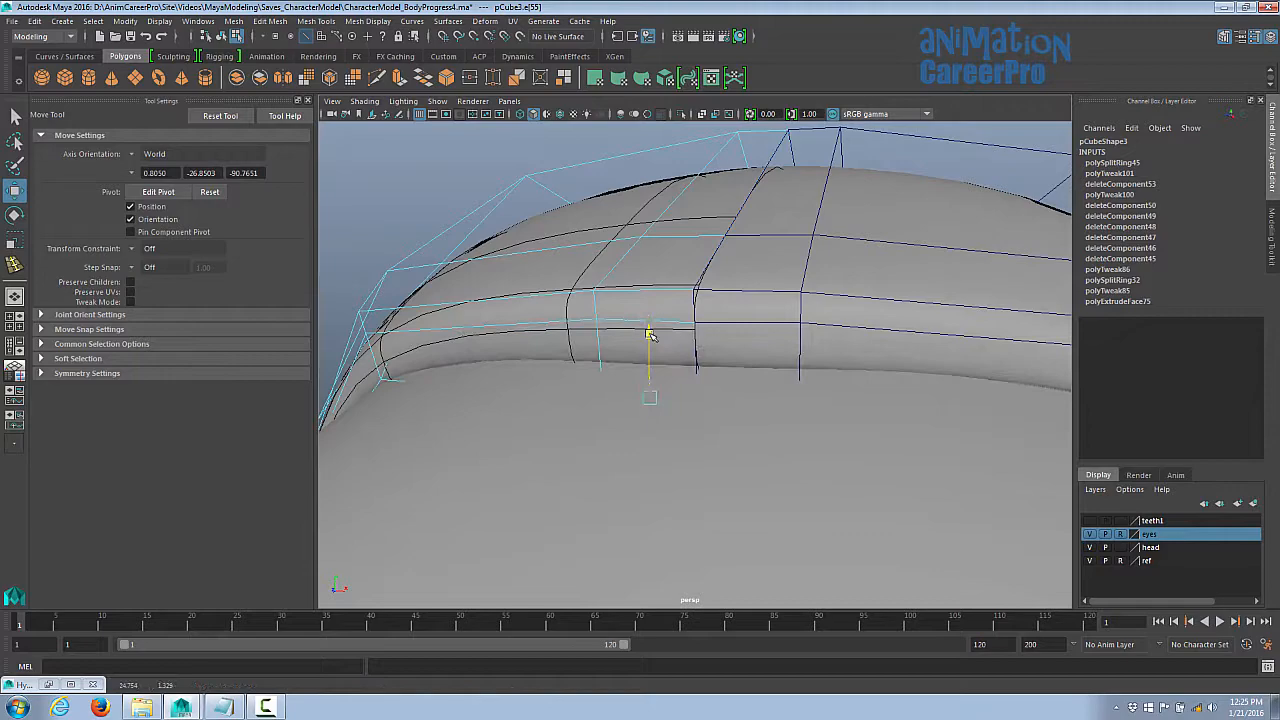
- Select an edge on the hair's front rim, change the Move tool's axis orientation, and move the edge down slightly
{"action": "left_click_drag", "start_coordinate": [660, 330], "coordinate": [935, 345], "text": "alt"}
{"action": "right_click_drag", "start_coordinate": [600, 333], "coordinate": [540, 333]}
{"action": "left_click", "coordinate": [603, 342]}
{"action": "left_click_drag", "start_coordinate": [772, 323], "coordinate": [726, 314], "text": "alt"}
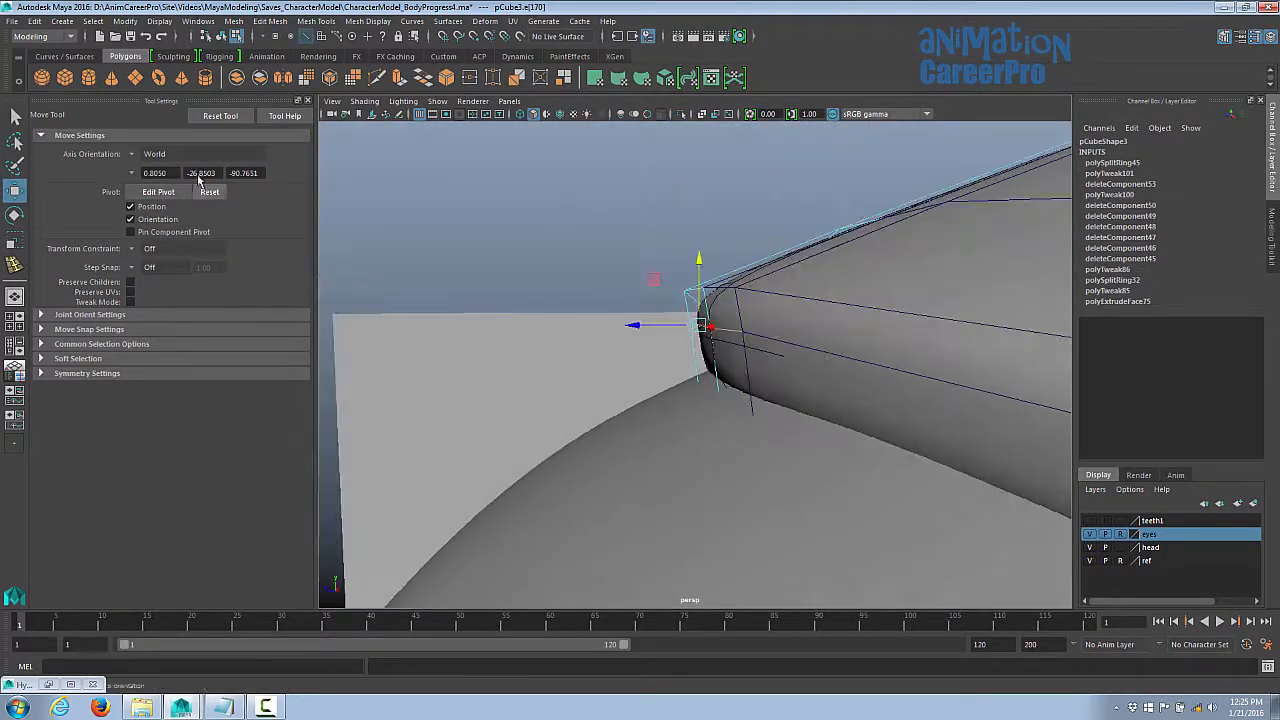
{"action": "left_click", "coordinate": [185, 154]}
{"action": "left_click", "coordinate": [176, 191]}
{"action": "left_click_drag", "start_coordinate": [722, 380], "coordinate": [803, 363], "text": "alt"}
{"action": "key", "text": "space"}
{"action": "key", "text": "space"}
{"action": "scroll", "coordinate": [731, 403], "scroll_direction": "up", "scroll_amount": 3}
{"action": "left_click_drag", "start_coordinate": [746, 400], "coordinate": [750, 418]}
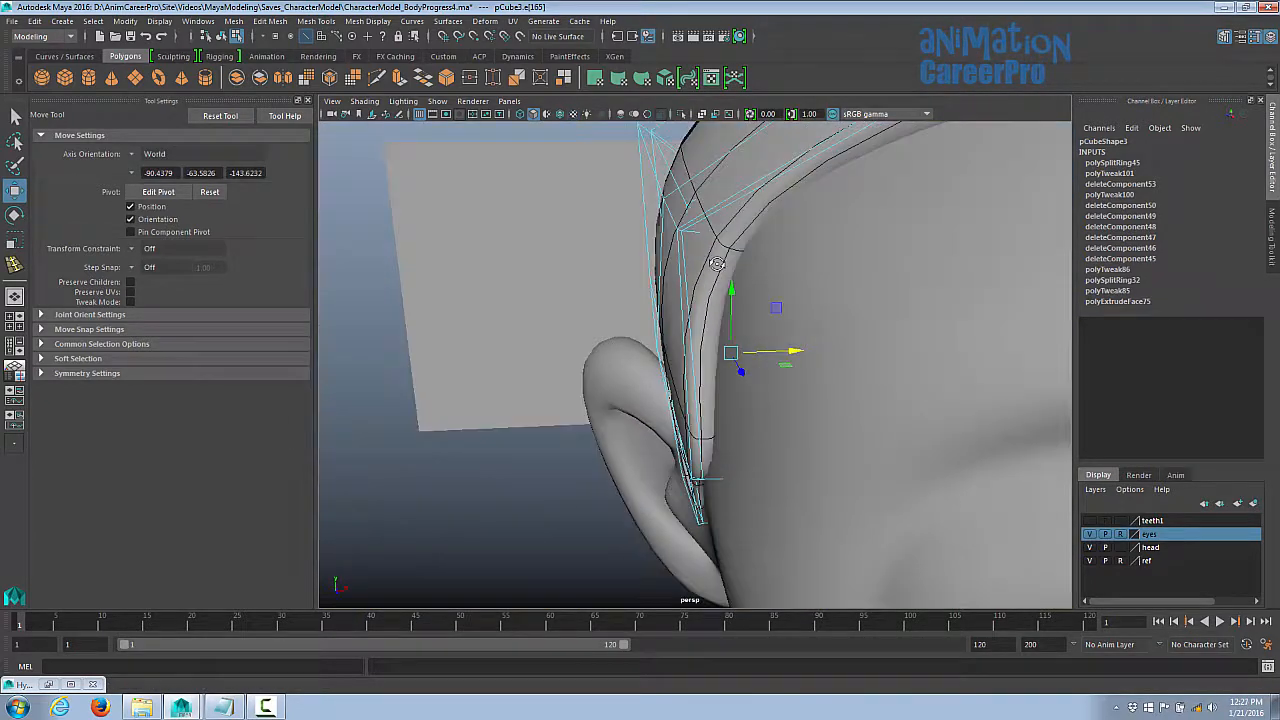
{"action": "left_click_drag", "start_coordinate": [715, 350], "coordinate": [760, 343], "text": "alt"}
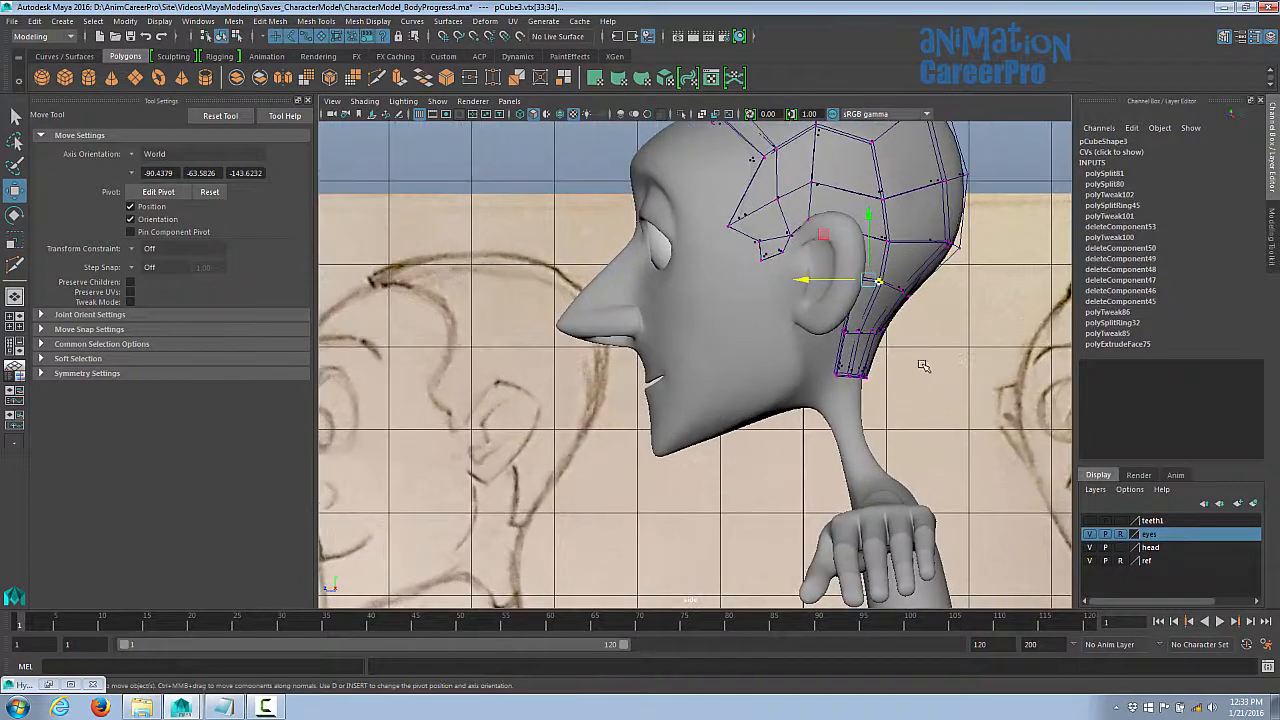
- Raise the vertices along the hair's lowest edge at the nape in the side view to shorten the hair there
{"action": "left_click_drag", "start_coordinate": [852, 334], "coordinate": [890, 340]}
{"action": "left_click_drag", "start_coordinate": [816, 330], "coordinate": [880, 388]}
{"action": "left_click_drag", "start_coordinate": [850, 313], "coordinate": [870, 371]}
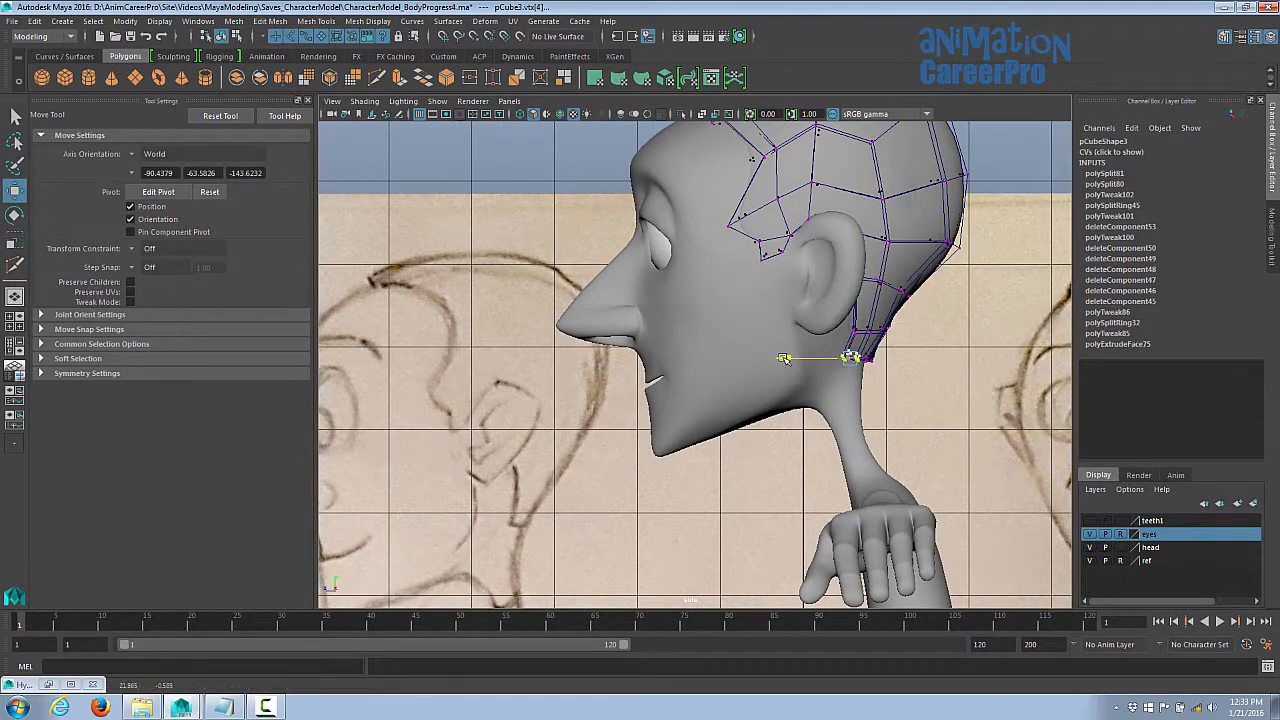
{"action": "key", "text": "space"}
{"action": "key", "text": "space"}
{"action": "left_click_drag", "start_coordinate": [523, 428], "coordinate": [706, 260], "text": "alt"}
{"action": "right_click_drag", "start_coordinate": [706, 260], "coordinate": [740, 350], "text": "alt"}
{"action": "left_click_drag", "start_coordinate": [740, 350], "coordinate": [706, 360], "text": "alt"}
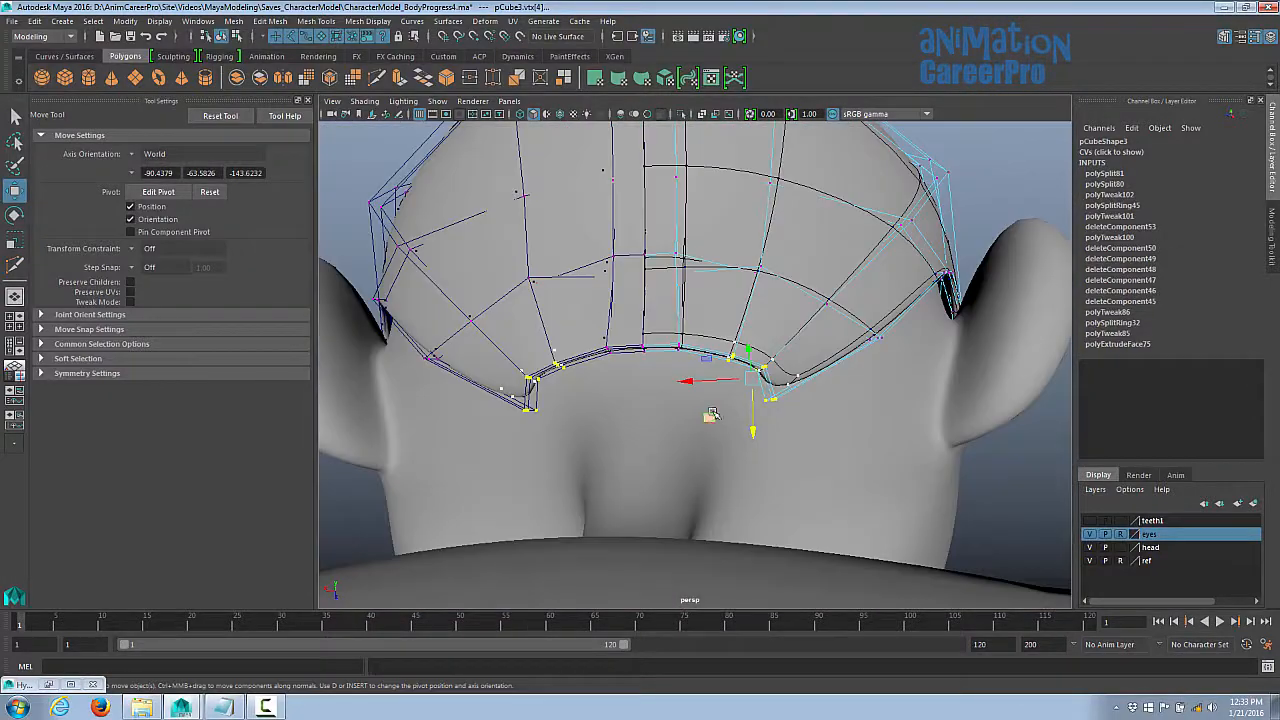
- Examine the hair's underside rim at the nape in wireframe and shaded display, and select the rim vertices at its corner
{"action": "left_click_drag", "start_coordinate": [760, 402], "coordinate": [674, 434], "text": "alt"}
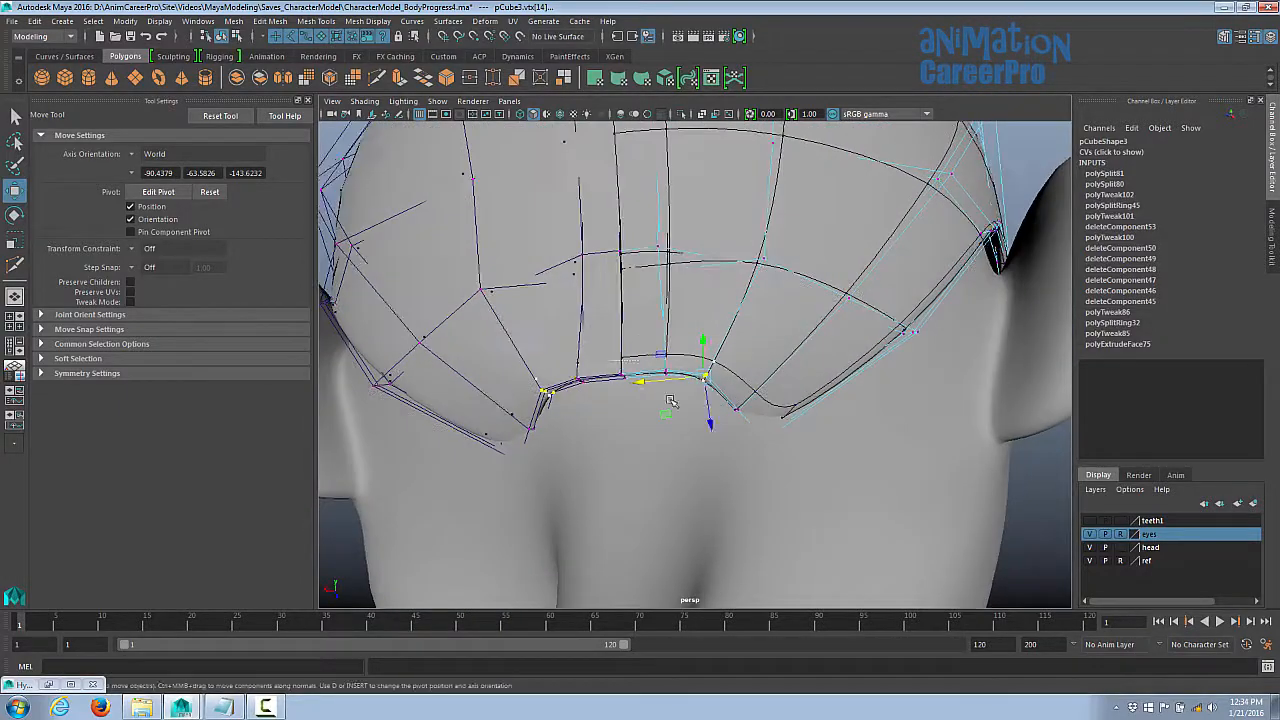
{"action": "right_click_drag", "start_coordinate": [674, 434], "coordinate": [747, 398], "text": "alt"}
{"action": "mouse_move", "coordinate": [747, 398]}
{"action": "left_mouse_down", "text": "alt"}
{"action": "mouse_move", "coordinate": [693, 322]}
{"action": "mouse_move", "coordinate": [725, 350]}
{"action": "left_mouse_up", "text": "alt"}
{"action": "key", "text": "4"}
{"action": "mouse_move", "coordinate": [725, 350]}
{"action": "left_mouse_down", "text": "alt"}
{"action": "mouse_move", "coordinate": [740, 385]}
{"action": "mouse_move", "coordinate": [737, 340]}
{"action": "left_mouse_up", "text": "alt"}
{"action": "key", "text": "5"}
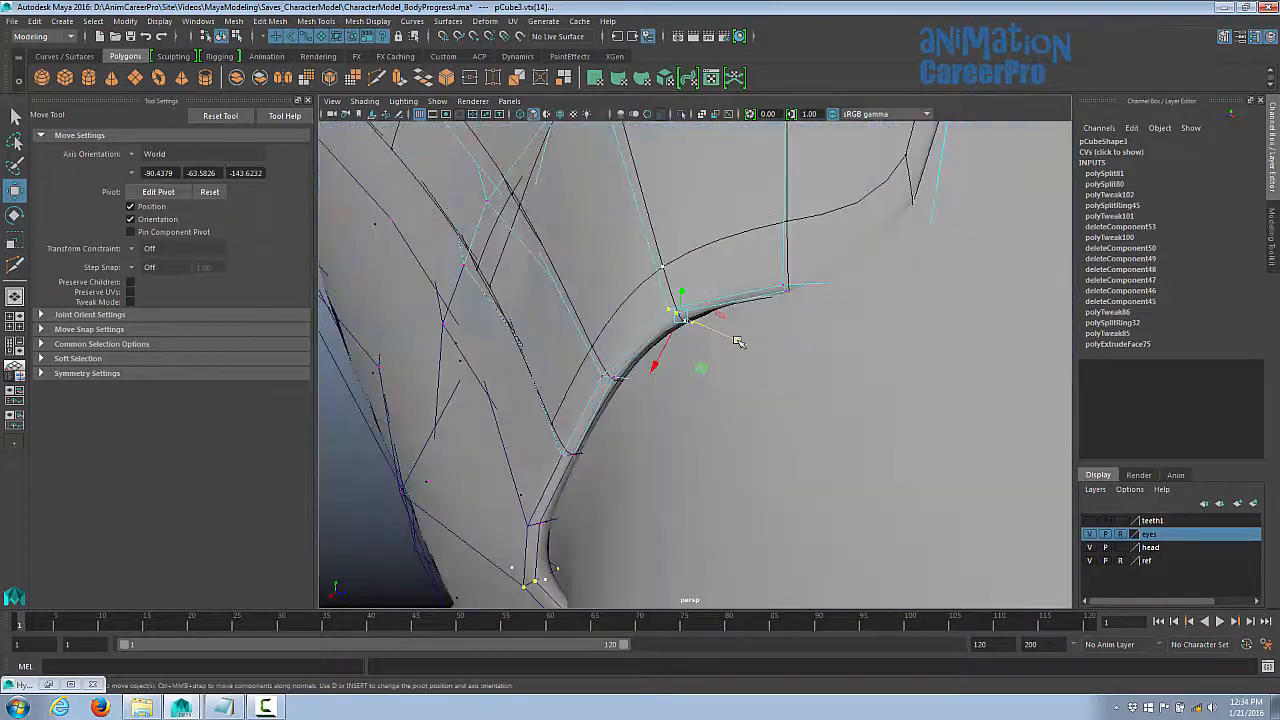
{"action": "key", "text": "4"}
{"action": "left_click_drag", "start_coordinate": [772, 266], "coordinate": [924, 340]}
{"action": "mouse_move", "coordinate": [924, 340]}
{"action": "left_mouse_down", "text": "alt"}
{"action": "mouse_move", "coordinate": [890, 310]}
{"action": "mouse_move", "coordinate": [840, 297]}
{"action": "mouse_move", "coordinate": [843, 312]}
{"action": "left_mouse_up", "text": "alt"}
{"action": "key", "text": "5"}
{"action": "key", "text": "4"}
{"action": "left_click_drag", "start_coordinate": [800, 188], "coordinate": [852, 265]}
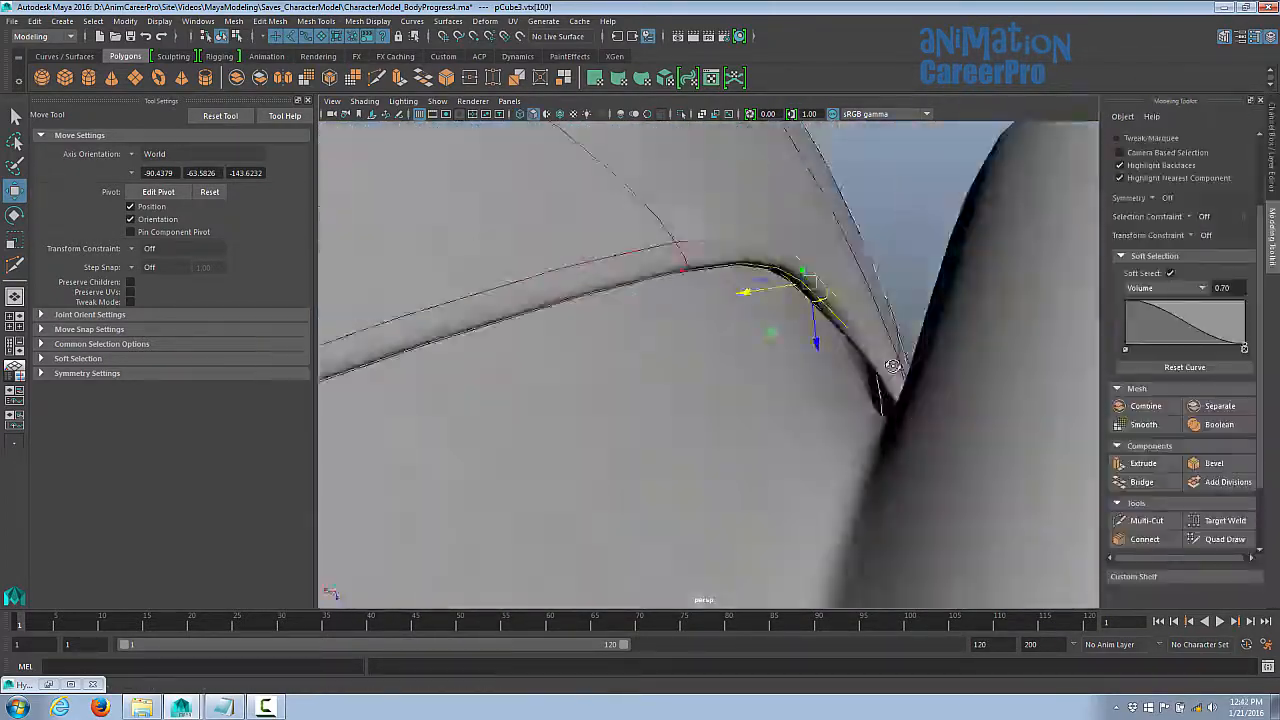
- Set the soft selection radius to 0.60 and adjust the hair vertex where the sideburn meets the top of the ear
{"action": "mouse_move", "coordinate": [830, 380]}
{"action": "left_mouse_down", "text": "alt"}
{"action": "mouse_move", "coordinate": [843, 402]}
{"action": "mouse_move", "coordinate": [637, 440]}
{"action": "mouse_move", "coordinate": [789, 466]}
{"action": "left_mouse_up", "text": "alt"}
{"action": "left_click", "coordinate": [842, 404]}
{"action": "double_click", "coordinate": [1245, 288]}
{"action": "type", "text": "60"}
{"action": "key", "text": "Return"}
{"action": "left_click_drag", "start_coordinate": [637, 263], "coordinate": [653, 345], "text": "alt"}
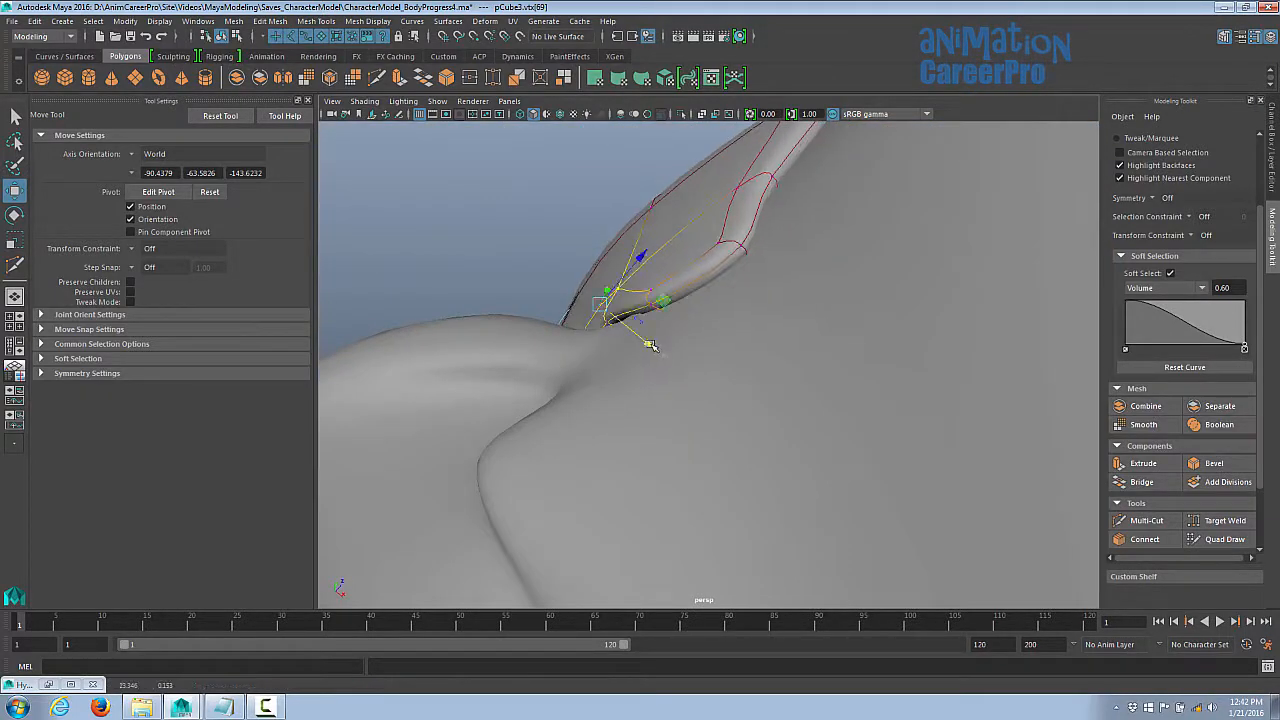
{"action": "left_click_drag", "start_coordinate": [1030, 470], "coordinate": [700, 386], "text": "alt"}
{"action": "right_click_drag", "start_coordinate": [640, 386], "coordinate": [451, 386], "text": "alt"}
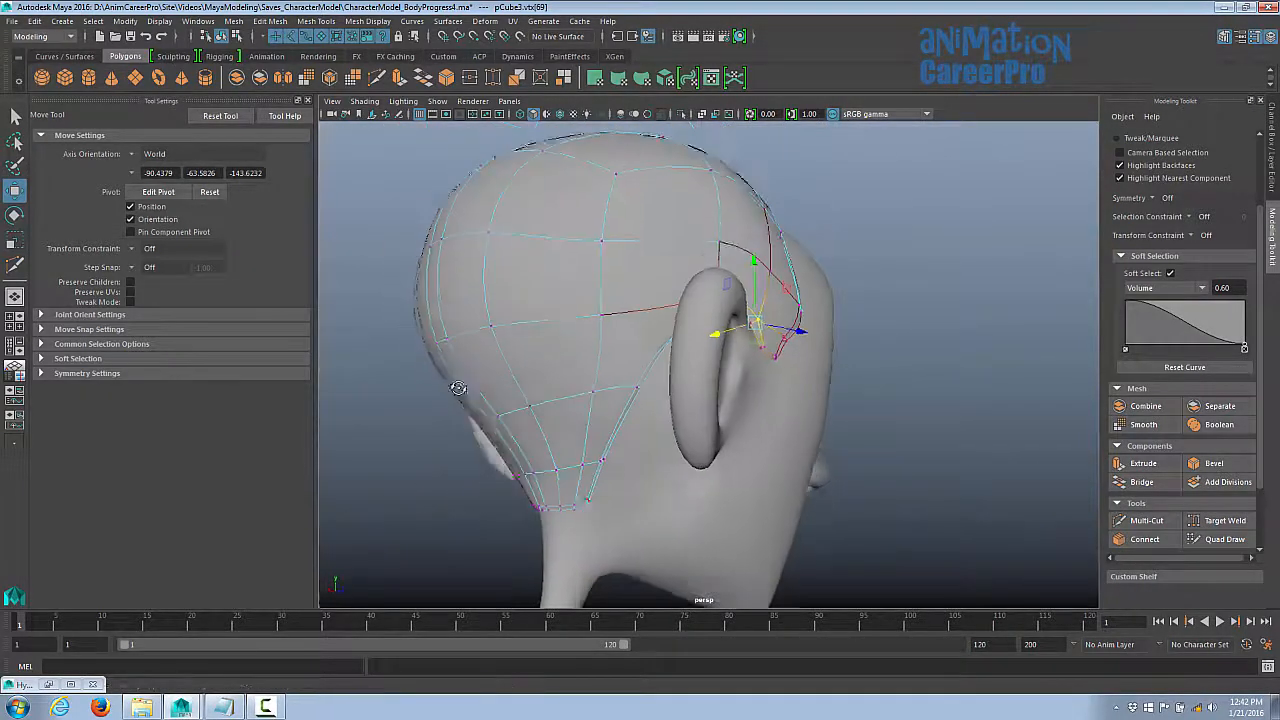
- Move the temple corner vertices of the hairline forward without soft selection, and adjust the sideburn's front vertices below them
{"action": "left_click_drag", "start_coordinate": [690, 390], "coordinate": [669, 423], "text": "alt"}
{"action": "left_click_drag", "start_coordinate": [858, 357], "coordinate": [882, 358]}
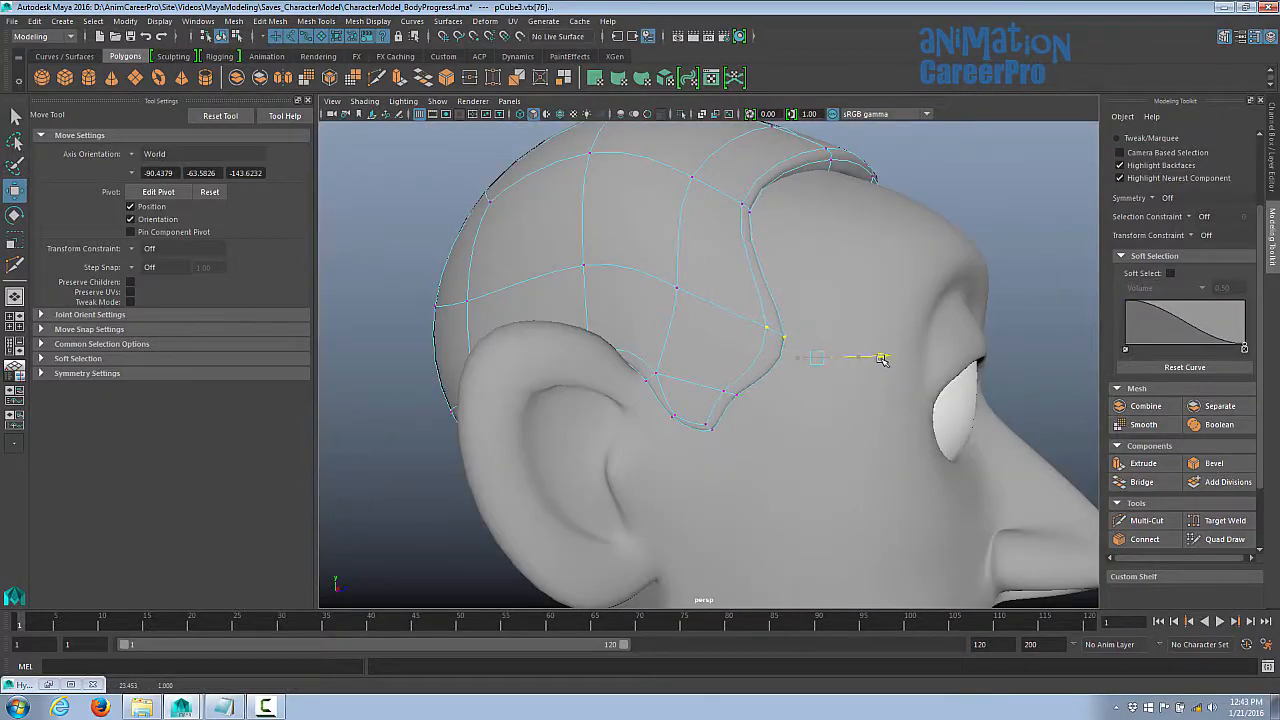
{"action": "left_click_drag", "start_coordinate": [709, 377], "coordinate": [808, 414]}
{"action": "left_click_drag", "start_coordinate": [790, 396], "coordinate": [786, 396]}
- Set the soft selection radius to 0.30 and select the sideburn vertex beside the ear for adjustment
{"action": "left_click_drag", "start_coordinate": [727, 313], "coordinate": [708, 440], "text": "alt"}
{"action": "left_click", "coordinate": [708, 440]}
{"action": "right_click_drag", "start_coordinate": [708, 440], "coordinate": [1080, 280], "text": "alt"}
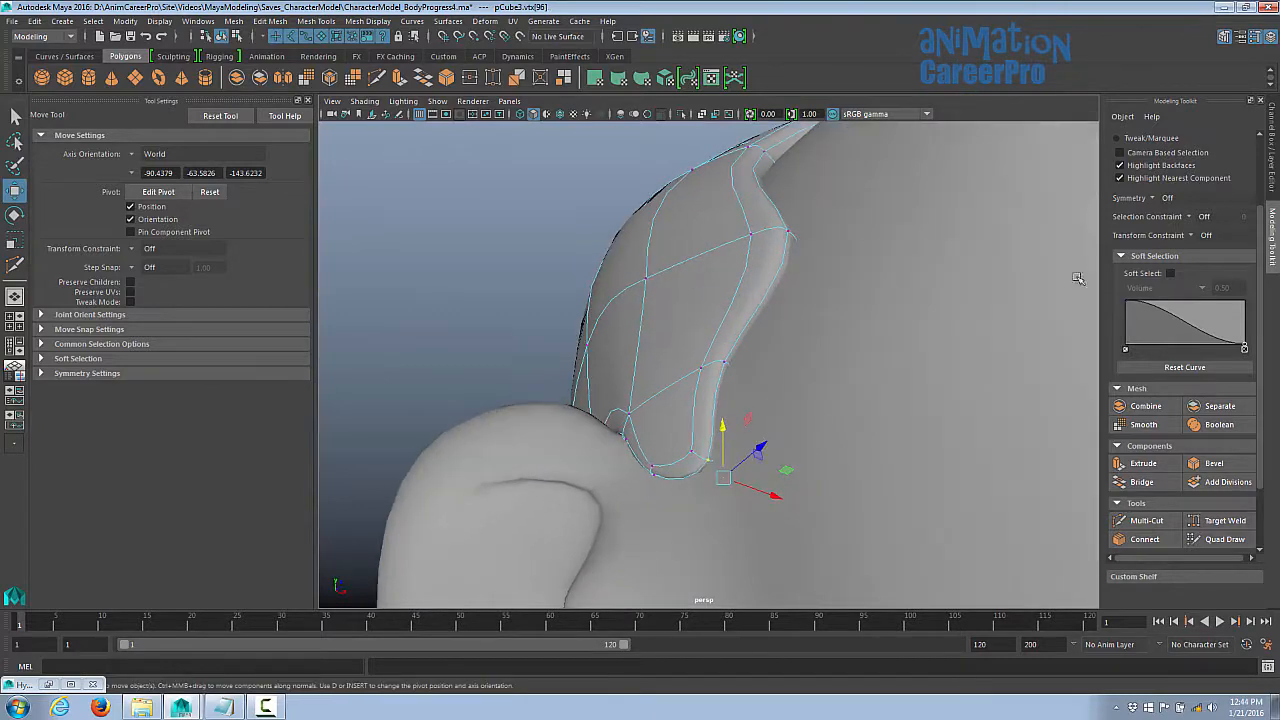
{"action": "type", "text": "b30"}
{"action": "key", "text": "Return"}
{"action": "left_click_drag", "start_coordinate": [760, 490], "coordinate": [838, 432], "text": "alt"}
{"action": "left_click", "coordinate": [600, 405]}
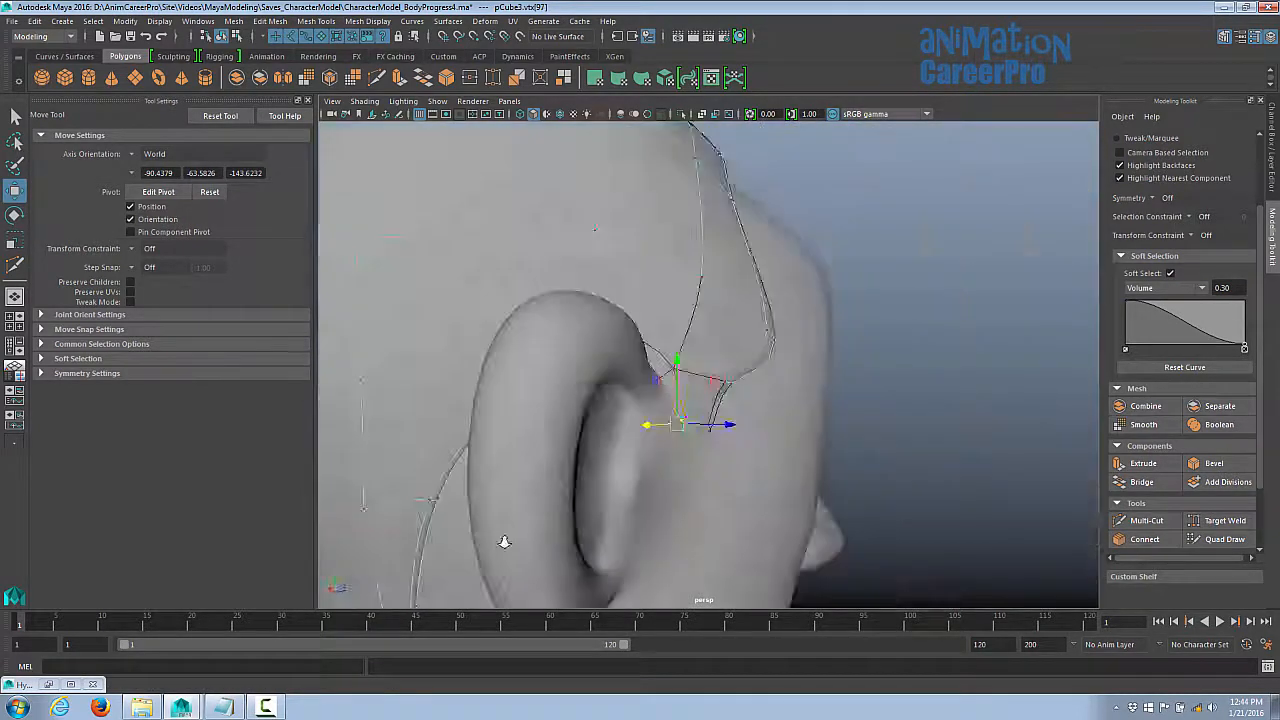
- Select the hair half and examine how it fits around the cartoon character's head
{"action": "scroll", "coordinate": [871, 296], "scroll_direction": "down", "scroll_amount": 10}
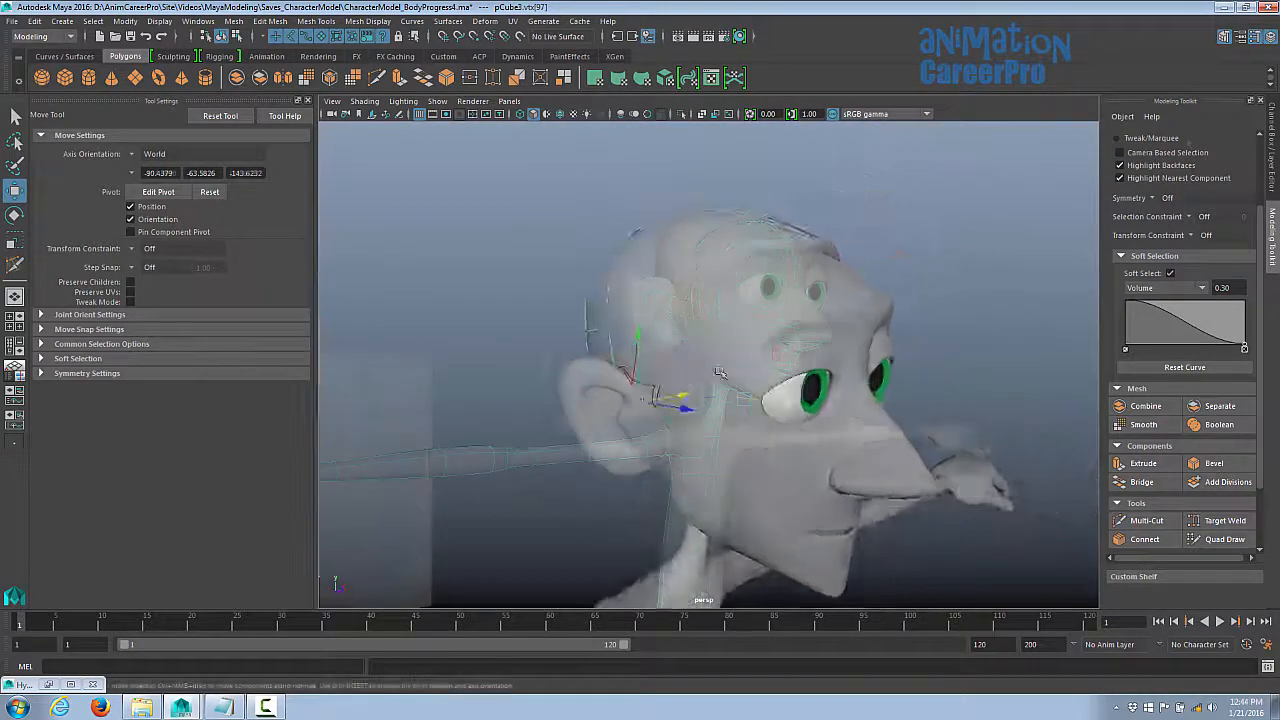
{"action": "left_click", "coordinate": [766, 224]}
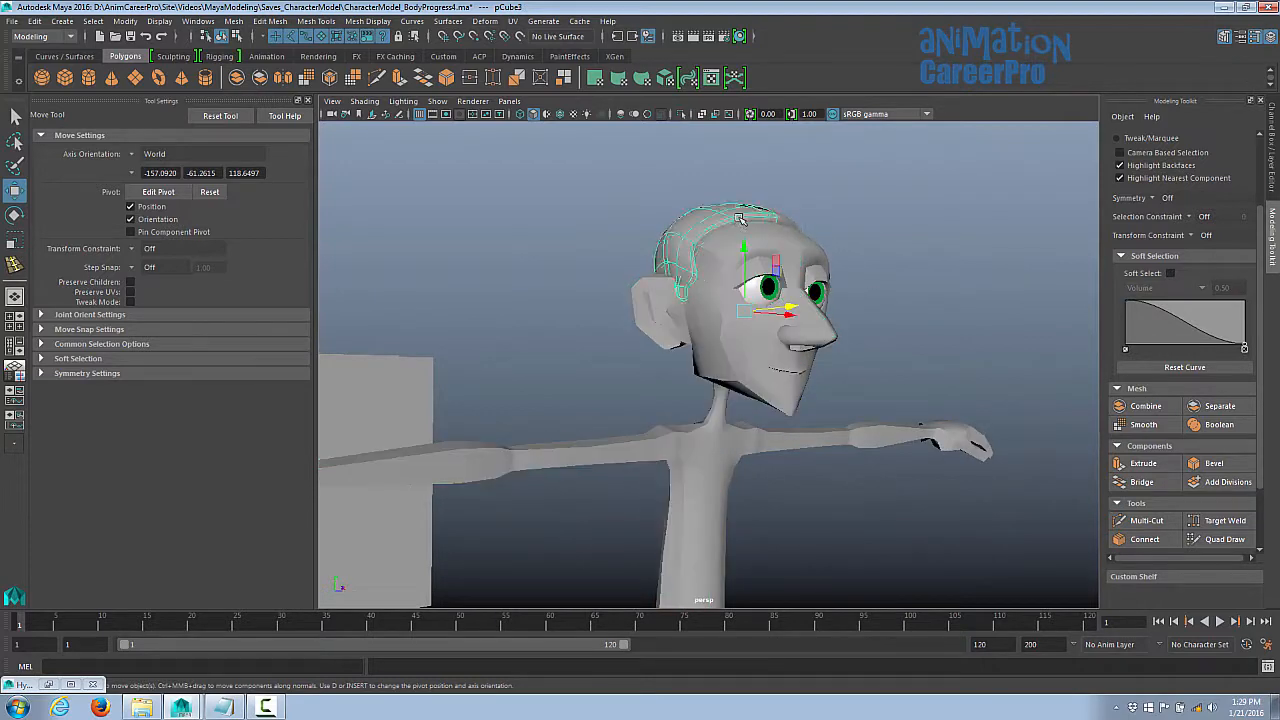
{"action": "left_click_drag", "start_coordinate": [879, 244], "coordinate": [748, 318], "text": "alt"}
{"action": "left_click", "coordinate": [843, 258]}
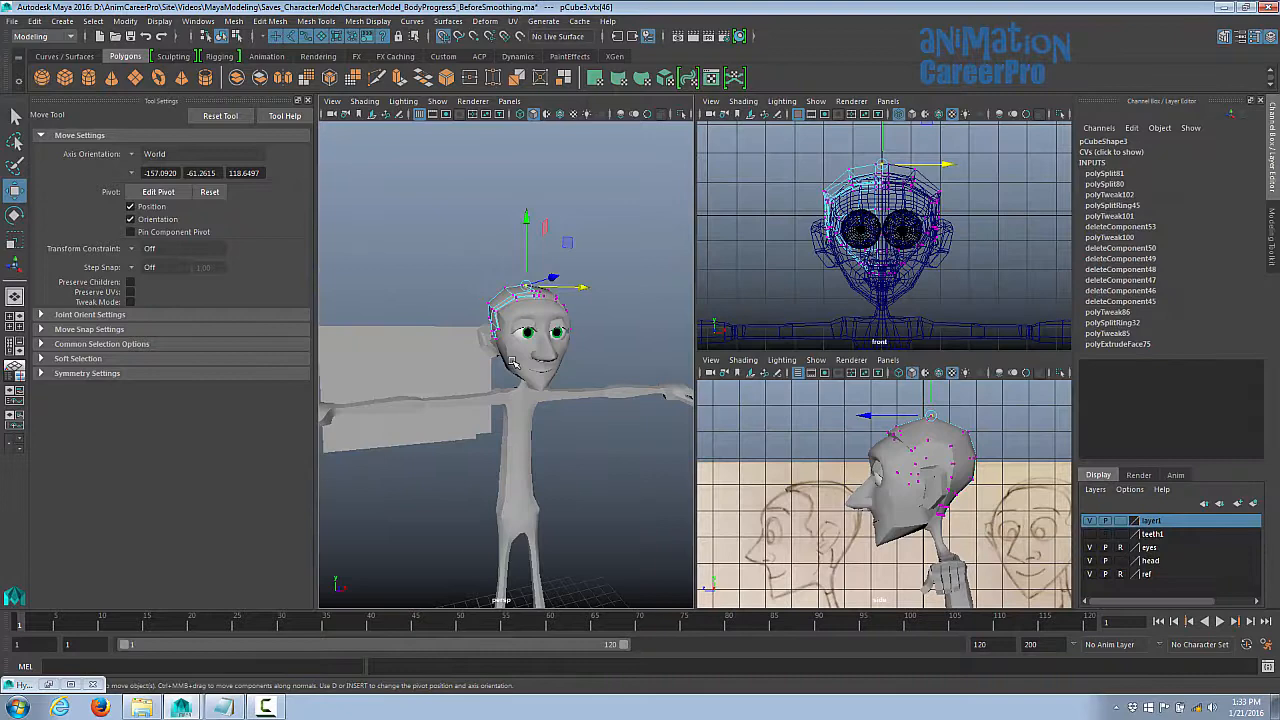
- Select the original body half and hide the eyes, ref and layer1 layers
{"action": "left_click", "coordinate": [510, 365]}
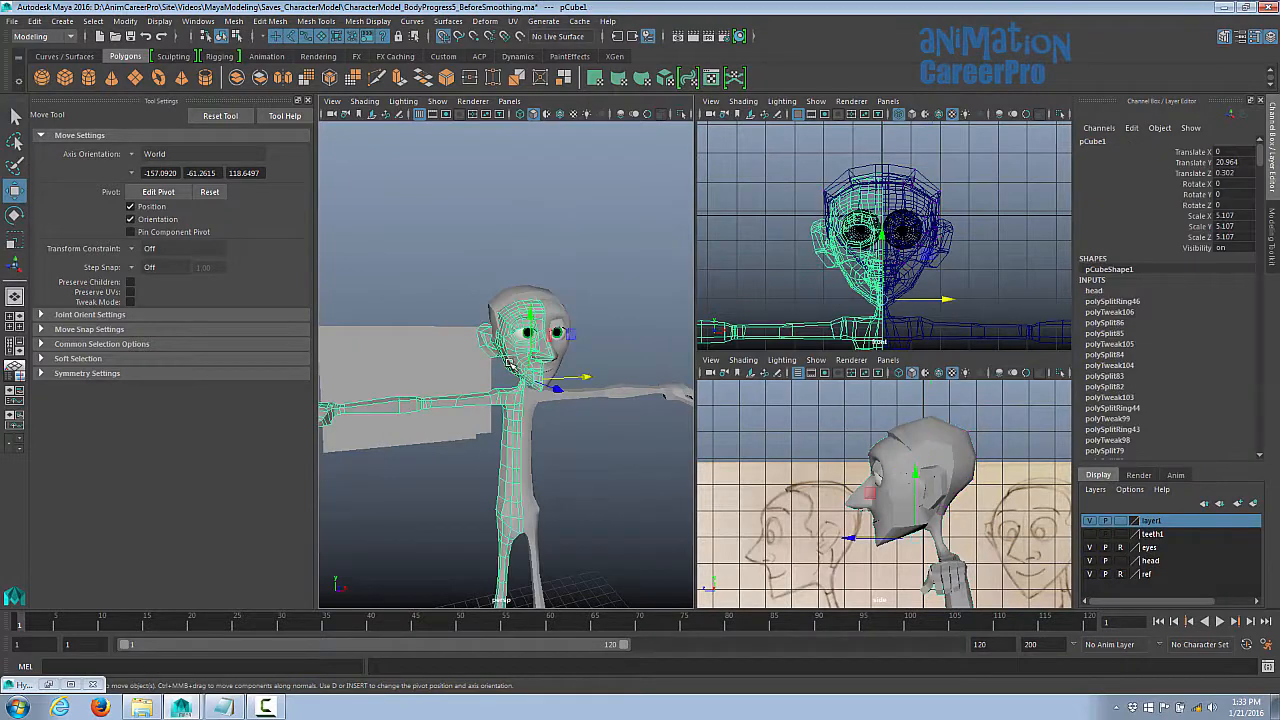
{"action": "left_click", "coordinate": [1090, 548]}
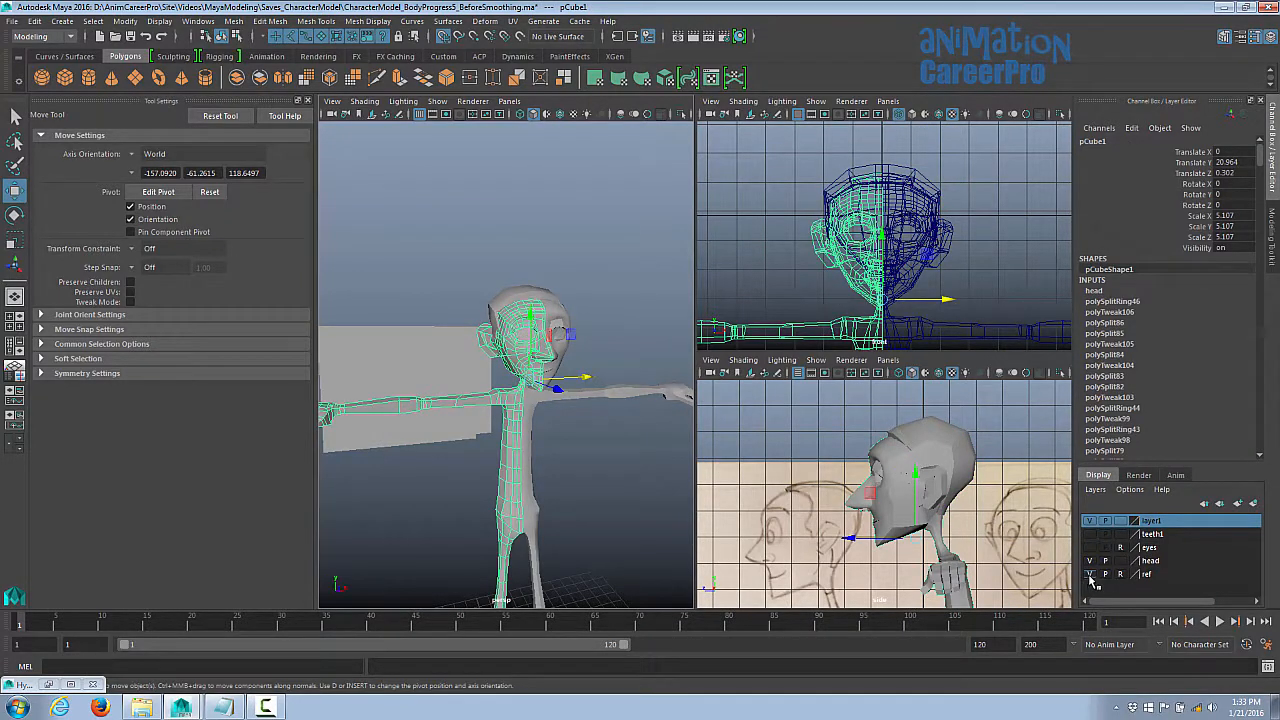
{"action": "left_click", "coordinate": [1089, 575]}
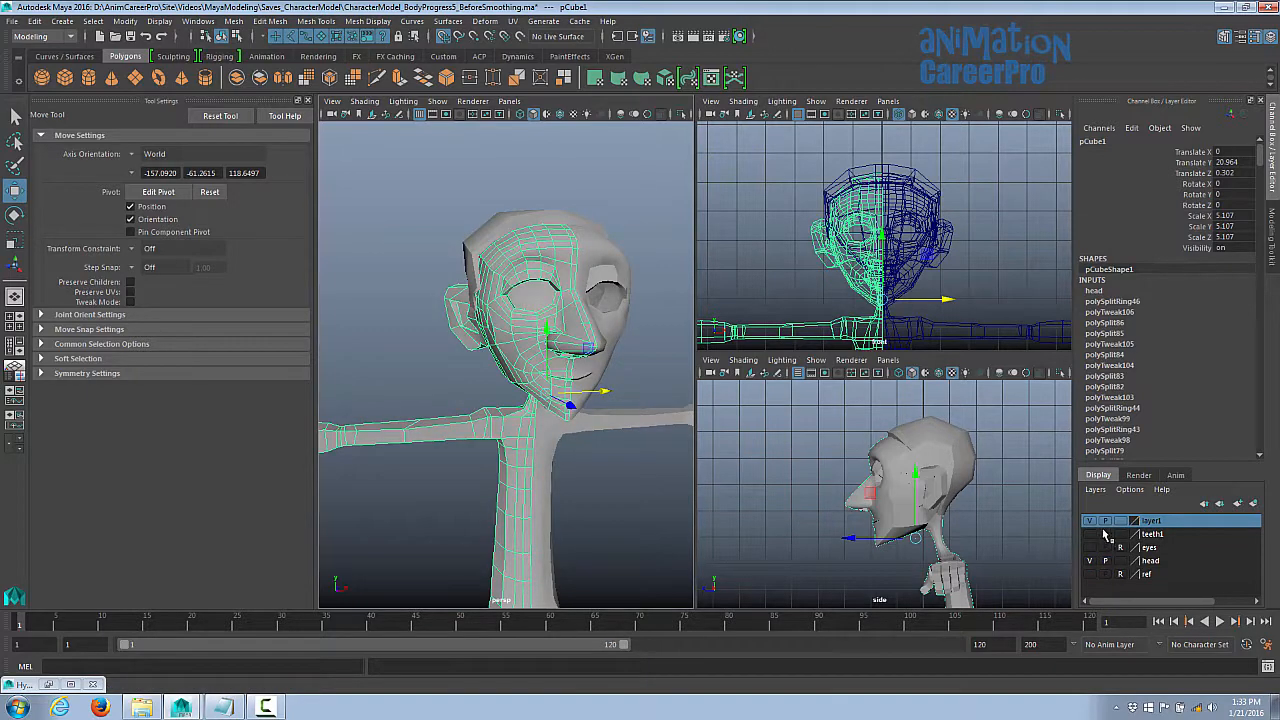
{"action": "left_click", "coordinate": [1091, 522]}
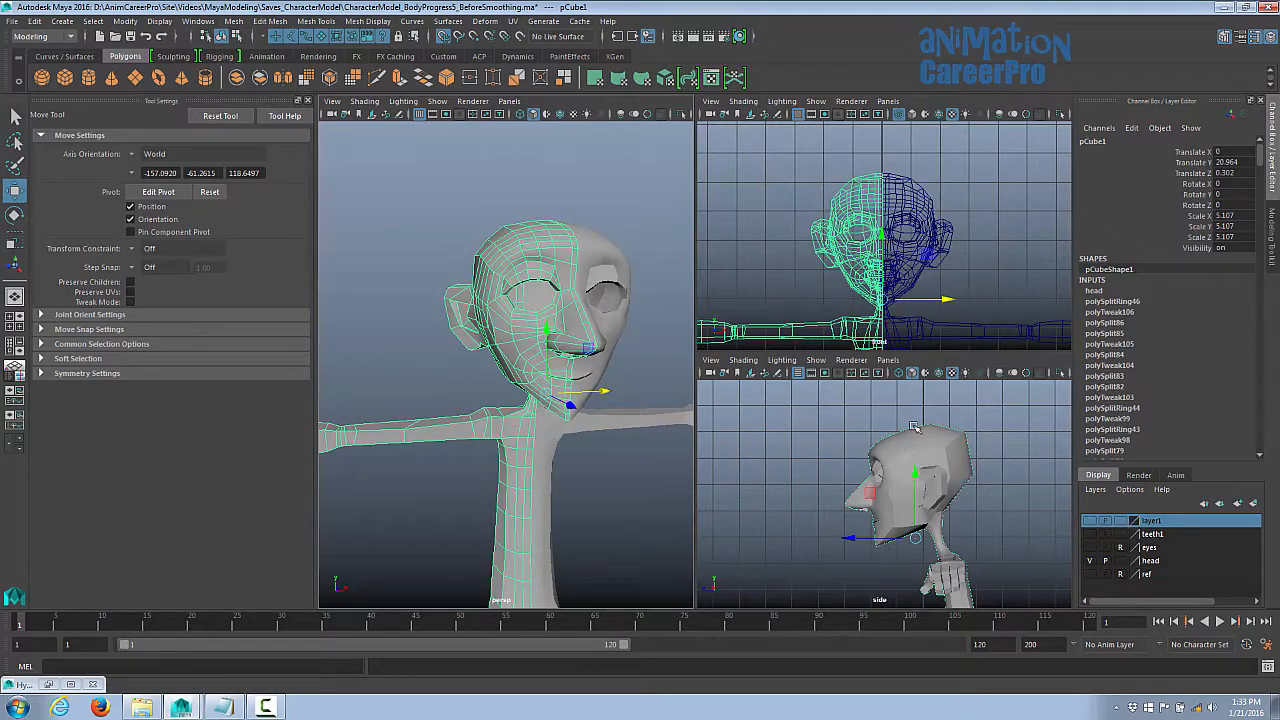
{"action": "left_click_drag", "start_coordinate": [545, 327], "coordinate": [621, 388], "text": "alt"}
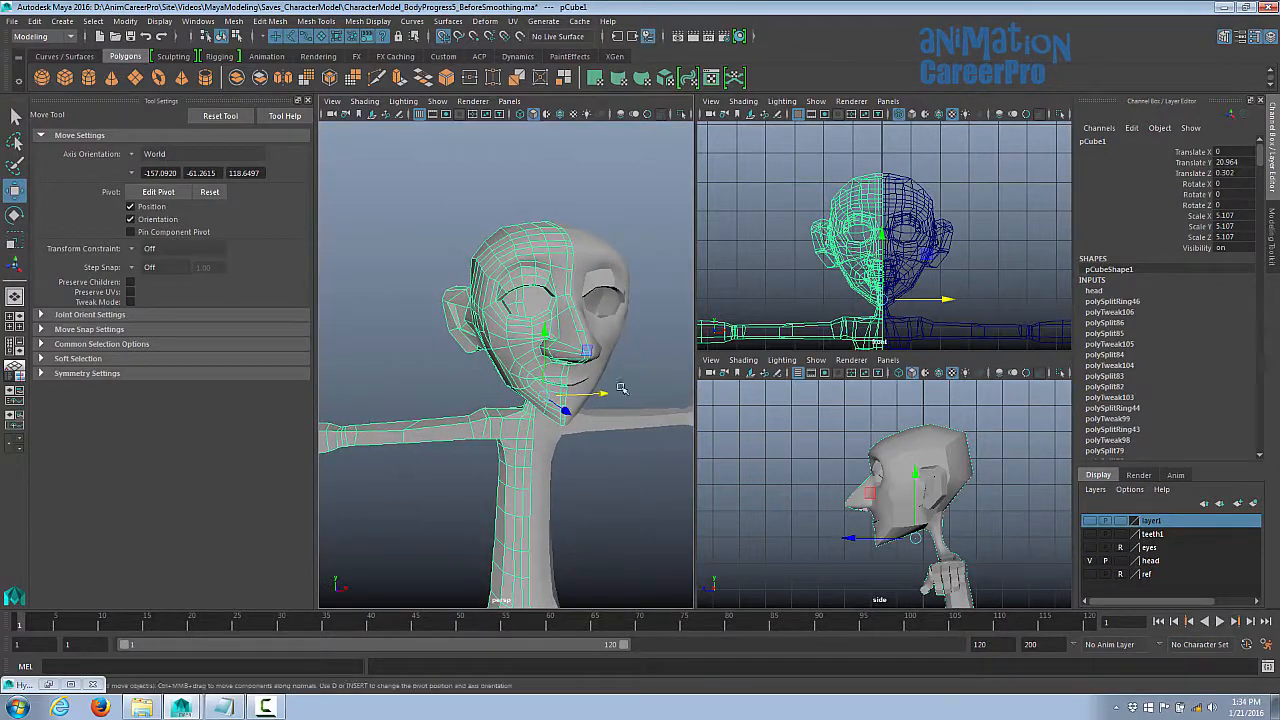
- In the enlarged front view, move the body half's topmost centre-seam vertex horizontally with grid snapping onto the centre line
{"action": "right_click_drag", "start_coordinate": [801, 252], "coordinate": [1034, 320], "text": "alt"}
{"action": "middle_click_drag", "start_coordinate": [891, 300], "coordinate": [875, 279], "text": "alt"}
{"action": "right_click_drag", "start_coordinate": [875, 279], "coordinate": [983, 343], "text": "alt"}
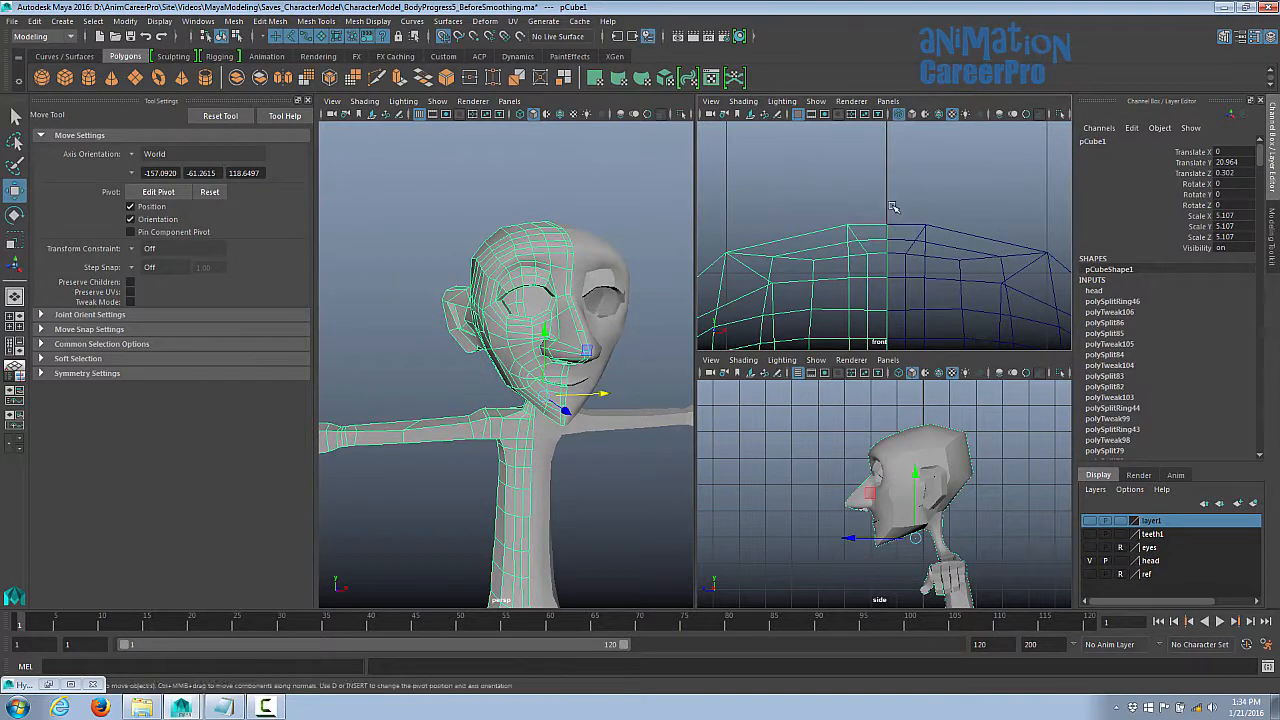
{"action": "mouse_move", "coordinate": [582, 313]}
{"action": "left_mouse_down", "text": "alt"}
{"action": "mouse_move", "coordinate": [520, 318]}
{"action": "mouse_move", "coordinate": [583, 322]}
{"action": "left_mouse_up", "text": "alt"}
{"action": "right_click_drag", "start_coordinate": [872, 225], "coordinate": [820, 225]}
{"action": "key", "text": "space"}
{"action": "middle_click_drag", "start_coordinate": [778, 254], "coordinate": [857, 138], "text": "alt"}
{"action": "right_click_drag", "start_coordinate": [880, 243], "coordinate": [905, 268], "text": "alt"}
{"action": "middle_click_drag", "start_coordinate": [904, 268], "coordinate": [832, 280], "text": "alt"}
{"action": "left_click", "coordinate": [758, 245]}
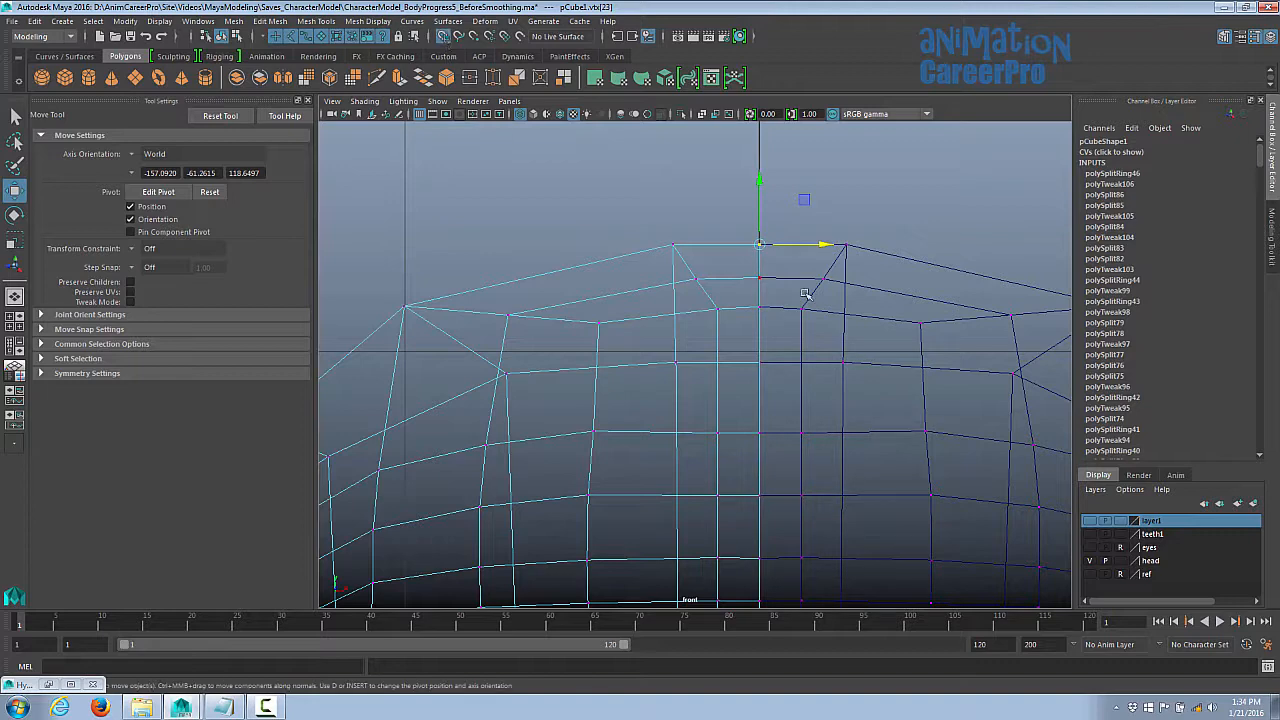
{"action": "scroll", "coordinate": [818, 305], "scroll_direction": "up", "scroll_amount": 3}
{"action": "left_click_drag", "start_coordinate": [776, 293], "coordinate": [818, 300]}
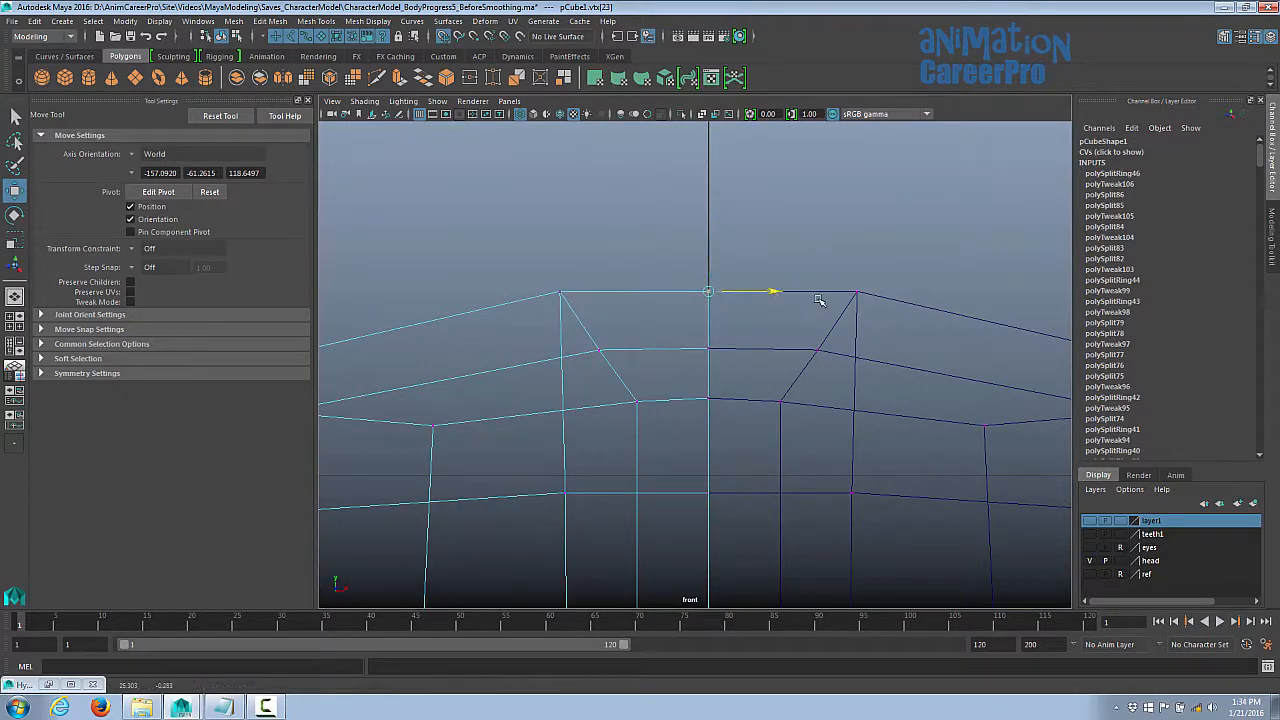
- Align the seam vertices just below the crown with the centre line, undoing the accidental selection of the mirrored half
{"action": "left_click", "coordinate": [706, 348]}
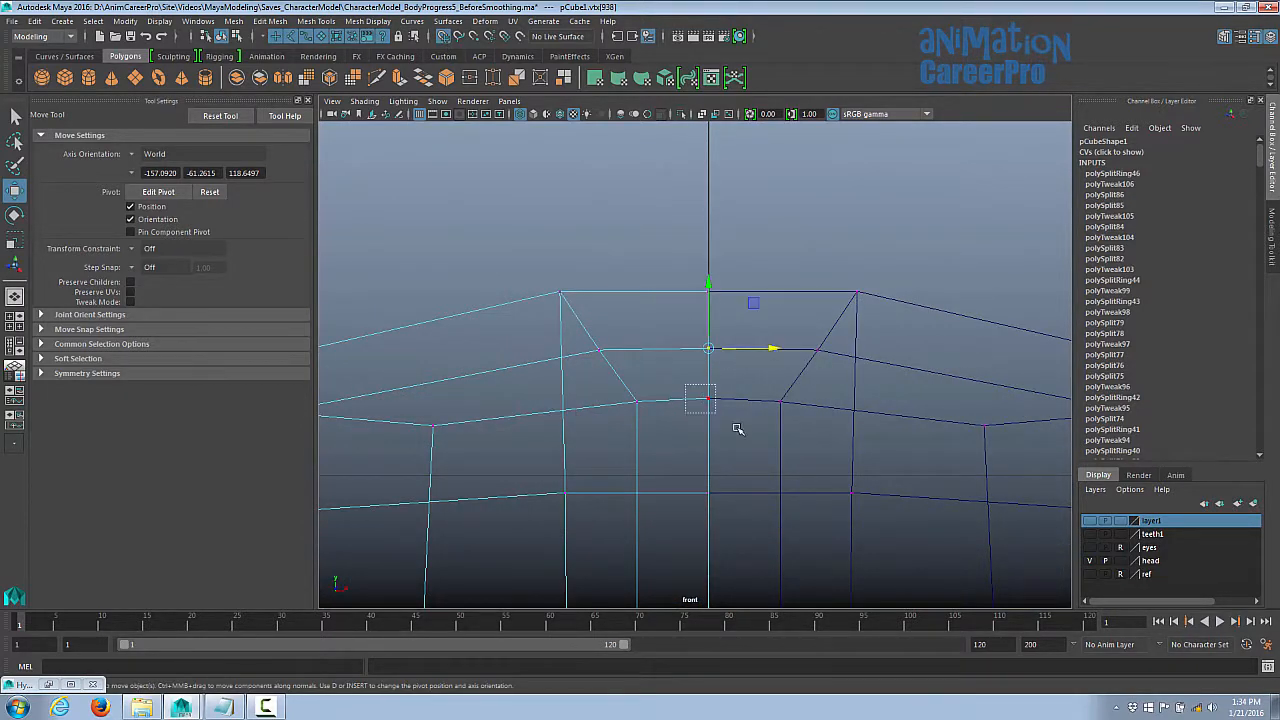
{"action": "left_click", "coordinate": [708, 398]}
{"action": "left_click", "coordinate": [787, 393]}
{"action": "key", "text": "ctrl+z"}
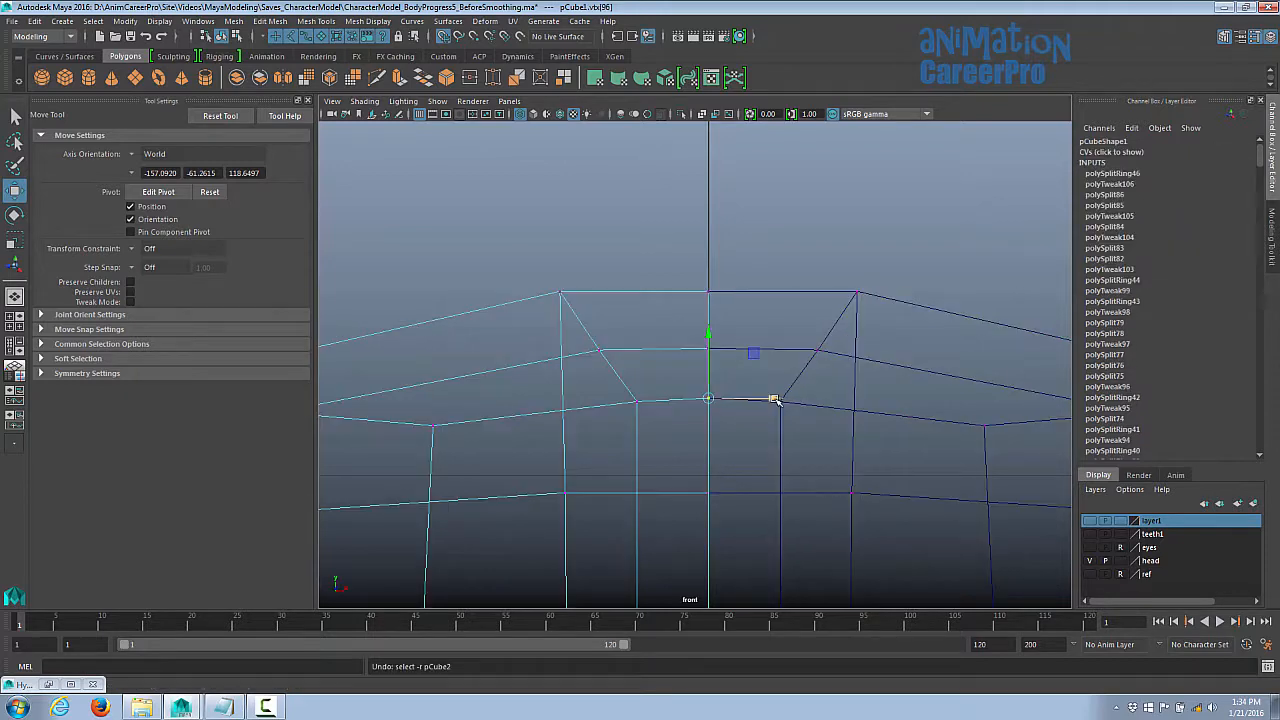
{"action": "middle_click_drag", "start_coordinate": [830, 454], "coordinate": [839, 292], "text": "alt"}
{"action": "scroll", "coordinate": [839, 300], "scroll_direction": "up", "scroll_amount": 2}
{"action": "left_click", "coordinate": [721, 323]}
{"action": "left_click_drag", "start_coordinate": [788, 325], "coordinate": [823, 327]}
{"action": "middle_click_drag", "start_coordinate": [832, 359], "coordinate": [844, 236], "text": "alt"}
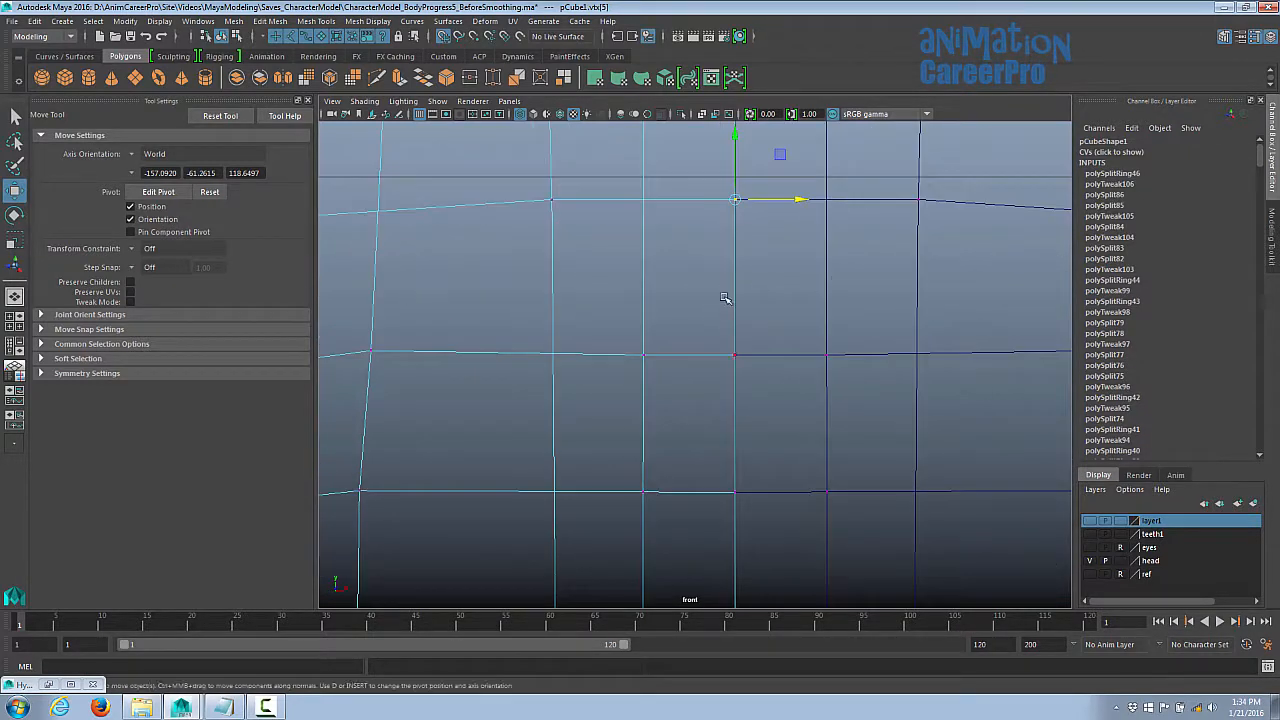
- Snap the forehead's centre-seam vertices horizontally onto the centre line, working down row by row
{"action": "left_click_drag", "start_coordinate": [728, 299], "coordinate": [845, 360]}
{"action": "middle_click_drag", "start_coordinate": [843, 411], "coordinate": [869, 220], "text": "alt"}
{"action": "left_click_drag", "start_coordinate": [737, 251], "coordinate": [808, 349]}
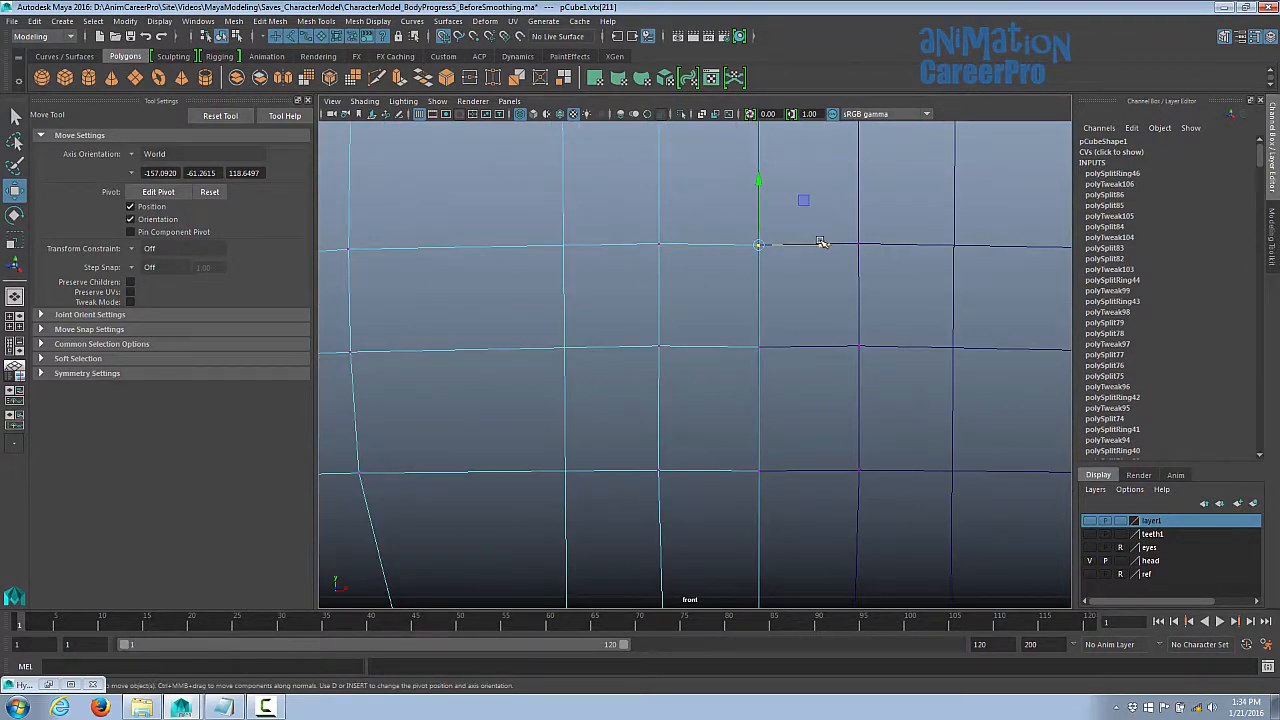
{"action": "left_click_drag", "start_coordinate": [820, 242], "coordinate": [880, 276]}
{"action": "left_click_drag", "start_coordinate": [731, 318], "coordinate": [805, 378]}
{"action": "left_click_drag", "start_coordinate": [822, 347], "coordinate": [829, 348]}
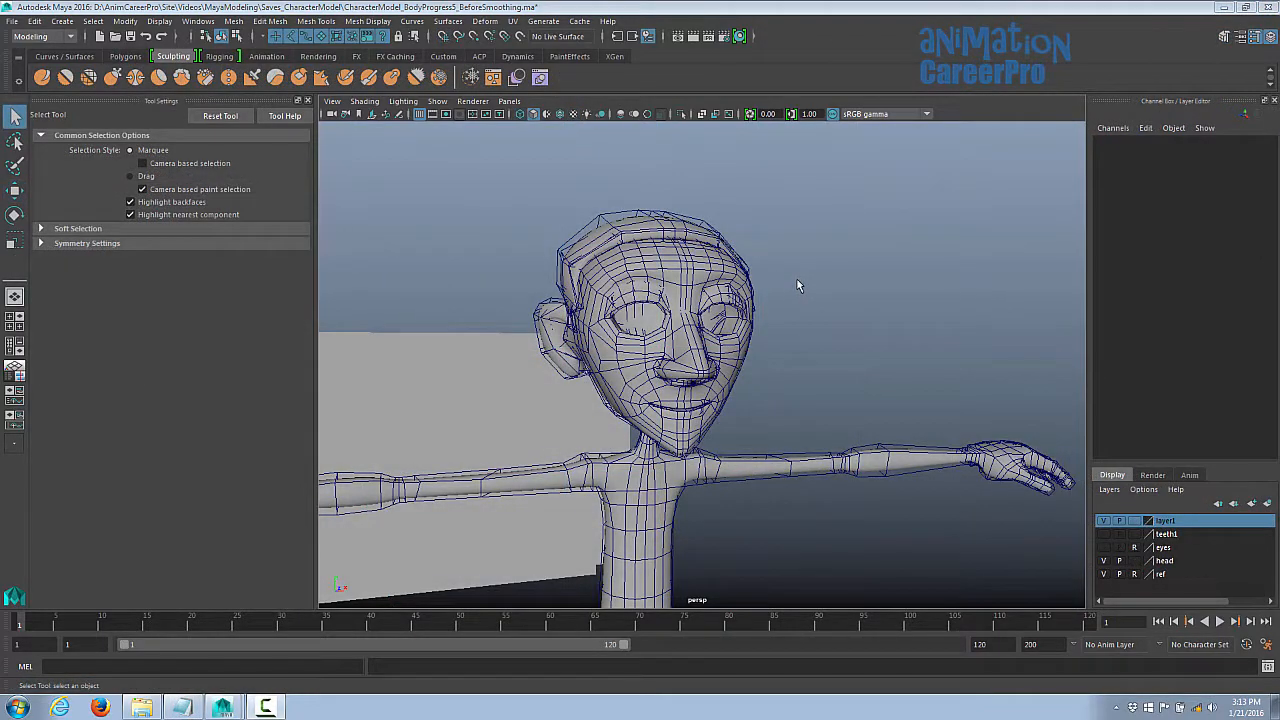
- Examine the wireframe head and hair from the front and back, selecting the hair half
{"action": "mouse_move", "coordinate": [797, 286]}
{"action": "left_mouse_down", "text": "alt"}
{"action": "mouse_move", "coordinate": [820, 291]}
{"action": "mouse_move", "coordinate": [806, 291]}
{"action": "left_mouse_up", "text": "alt"}
{"action": "right_click_drag", "start_coordinate": [806, 291], "coordinate": [911, 294], "text": "alt"}
{"action": "left_click_drag", "start_coordinate": [911, 294], "coordinate": [772, 296], "text": "alt"}
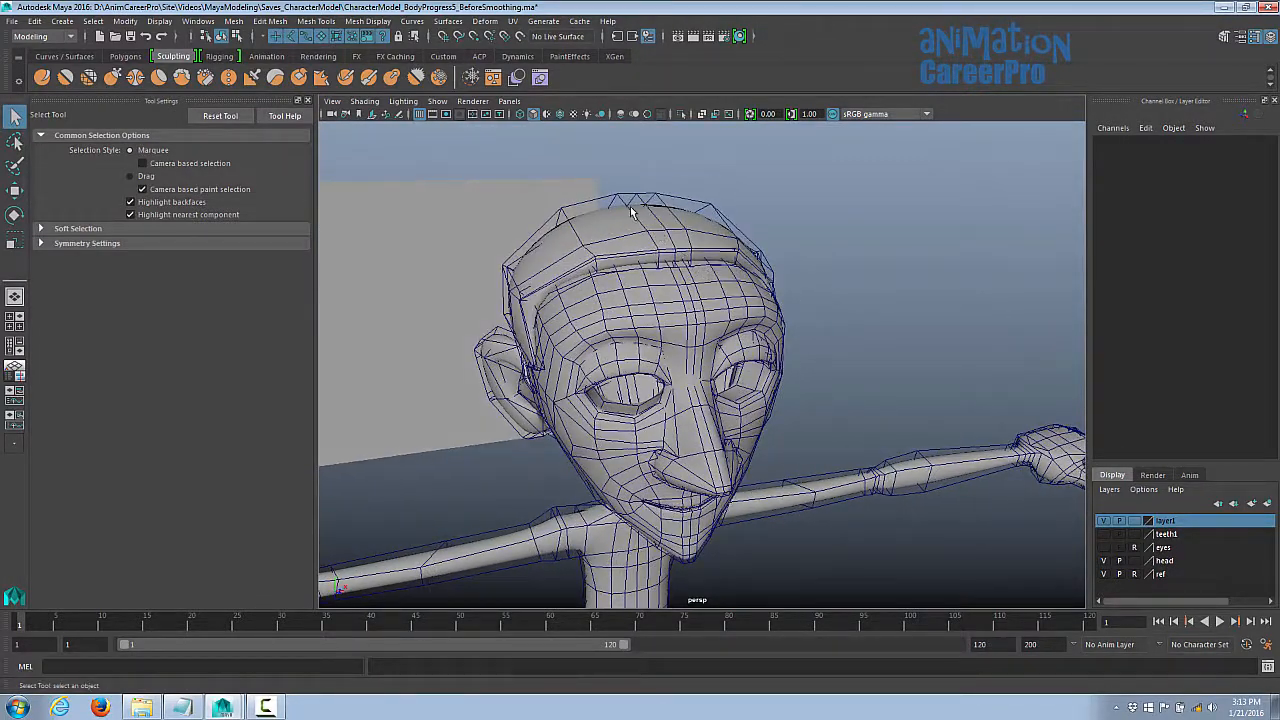
{"action": "left_click_drag", "start_coordinate": [683, 252], "coordinate": [884, 250], "text": "alt"}
{"action": "left_click", "coordinate": [887, 224]}
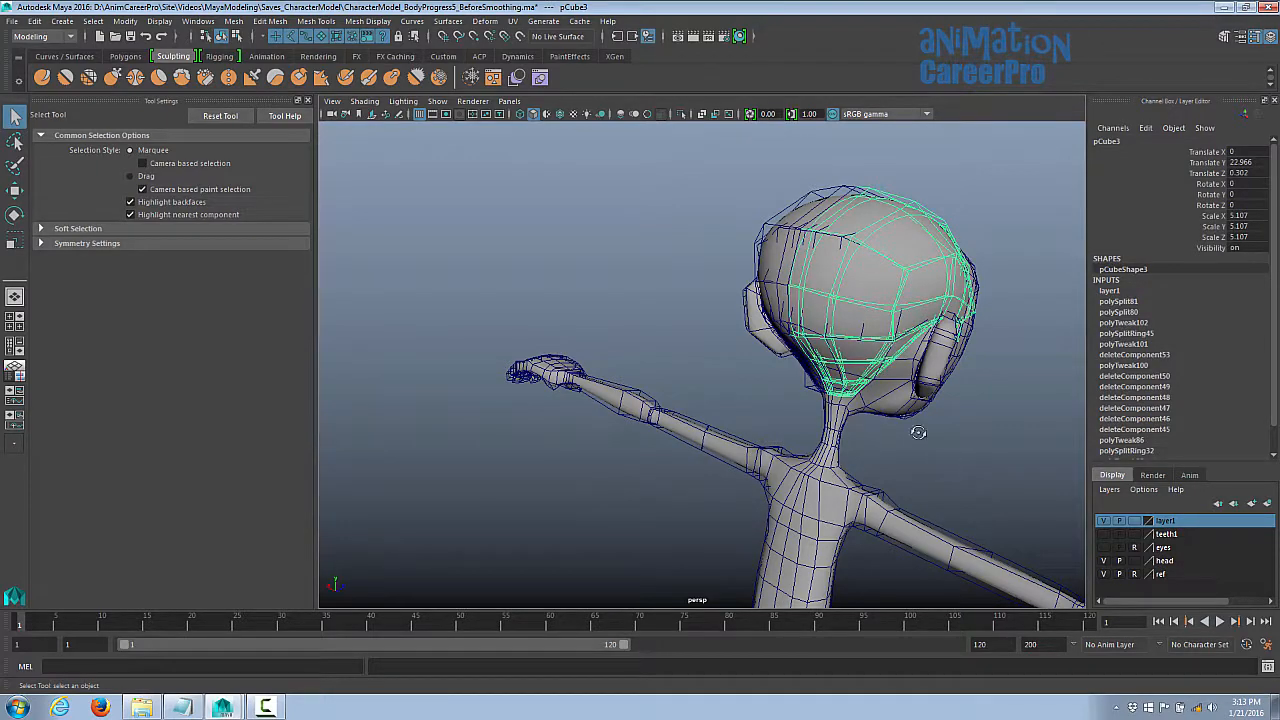
{"action": "left_click_drag", "start_coordinate": [918, 432], "coordinate": [755, 376], "text": "alt"}
{"action": "left_click_drag", "start_coordinate": [651, 258], "coordinate": [662, 243], "text": "alt"}
{"action": "left_click_drag", "start_coordinate": [756, 258], "coordinate": [706, 258], "text": "alt"}
- Select the mirrored body half and the original half in turn to check their division along the face
{"action": "left_click", "coordinate": [706, 258]}
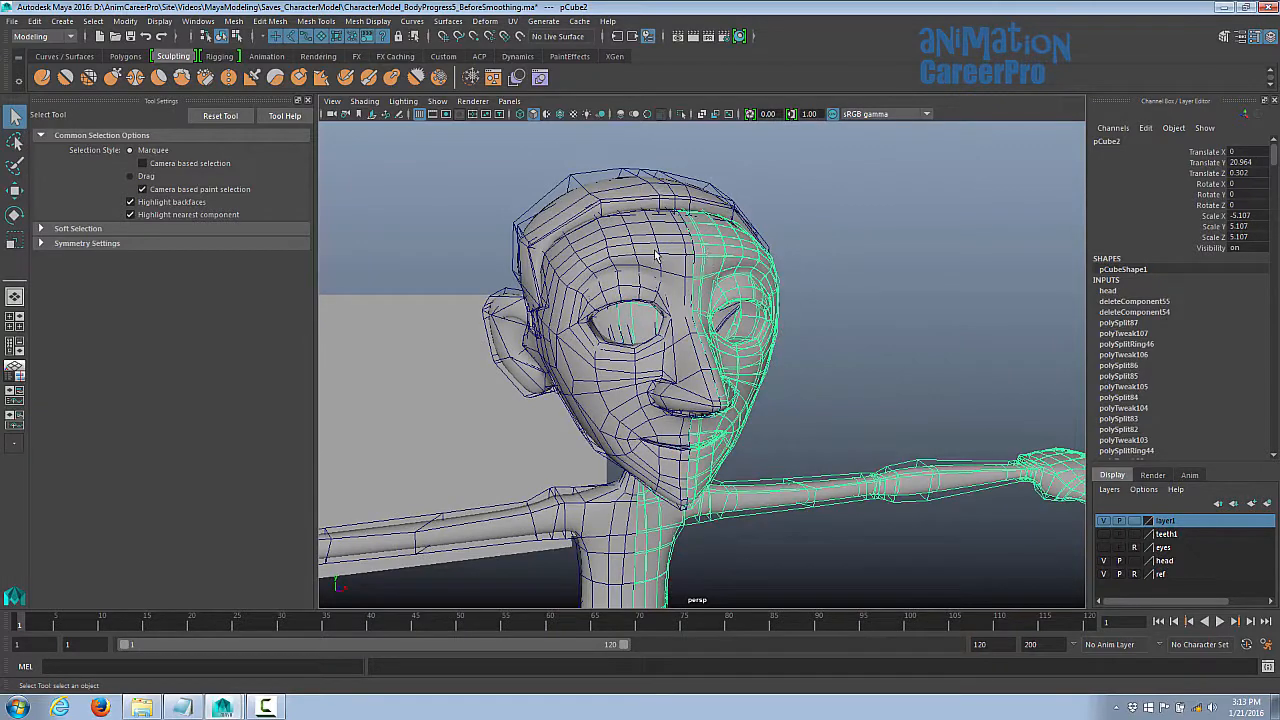
{"action": "left_click", "coordinate": [657, 258]}
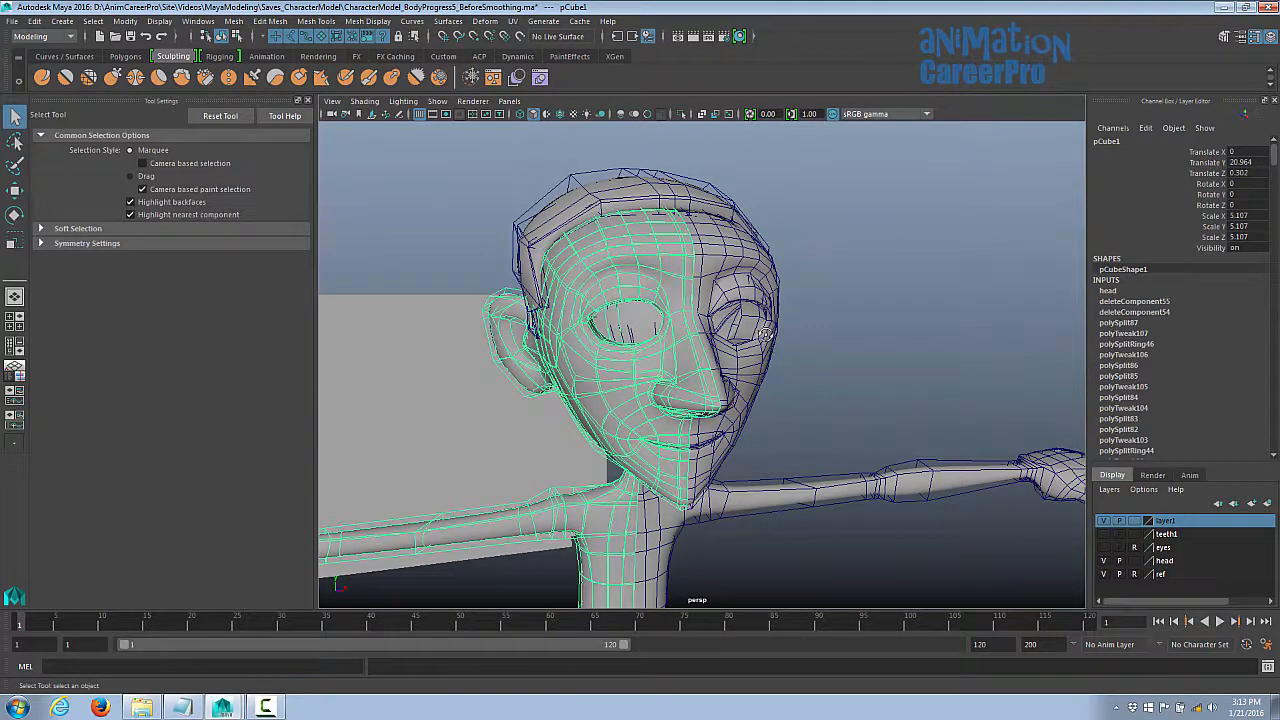
{"action": "left_click_drag", "start_coordinate": [765, 333], "coordinate": [744, 333], "text": "alt"}
{"action": "left_click_drag", "start_coordinate": [641, 237], "coordinate": [809, 251], "text": "alt"}
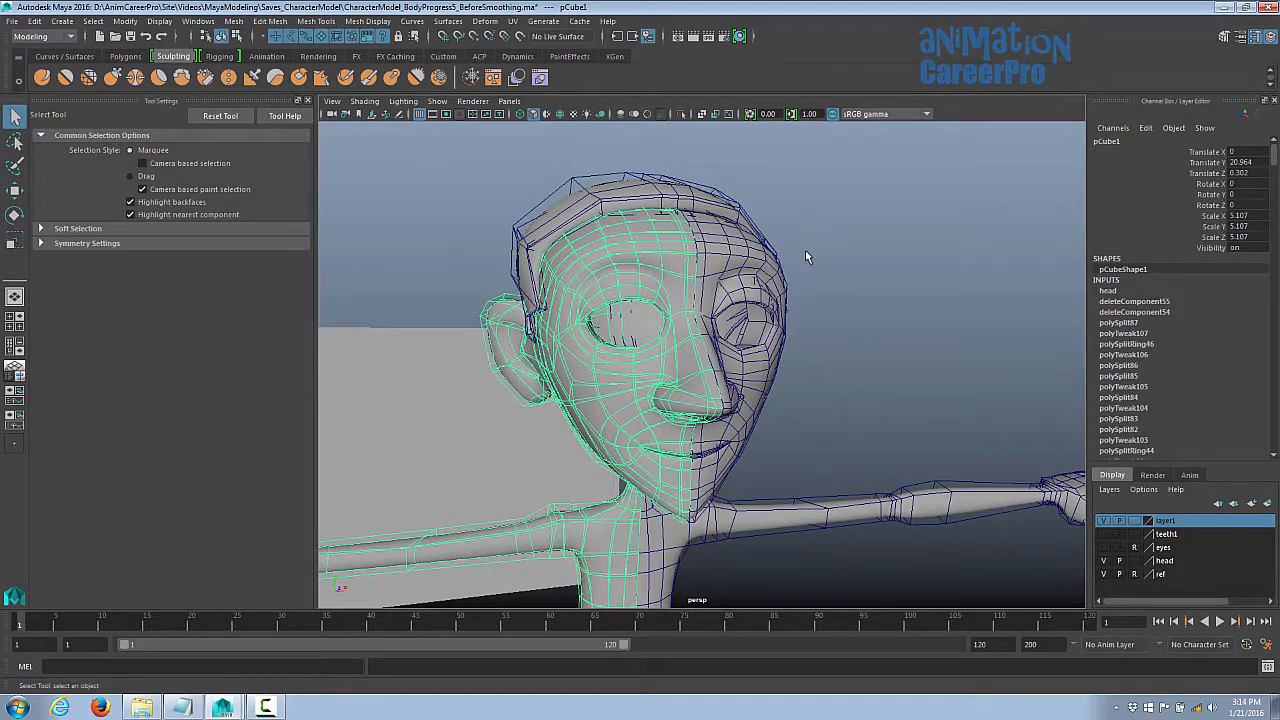
{"action": "left_click", "coordinate": [12, 21]}
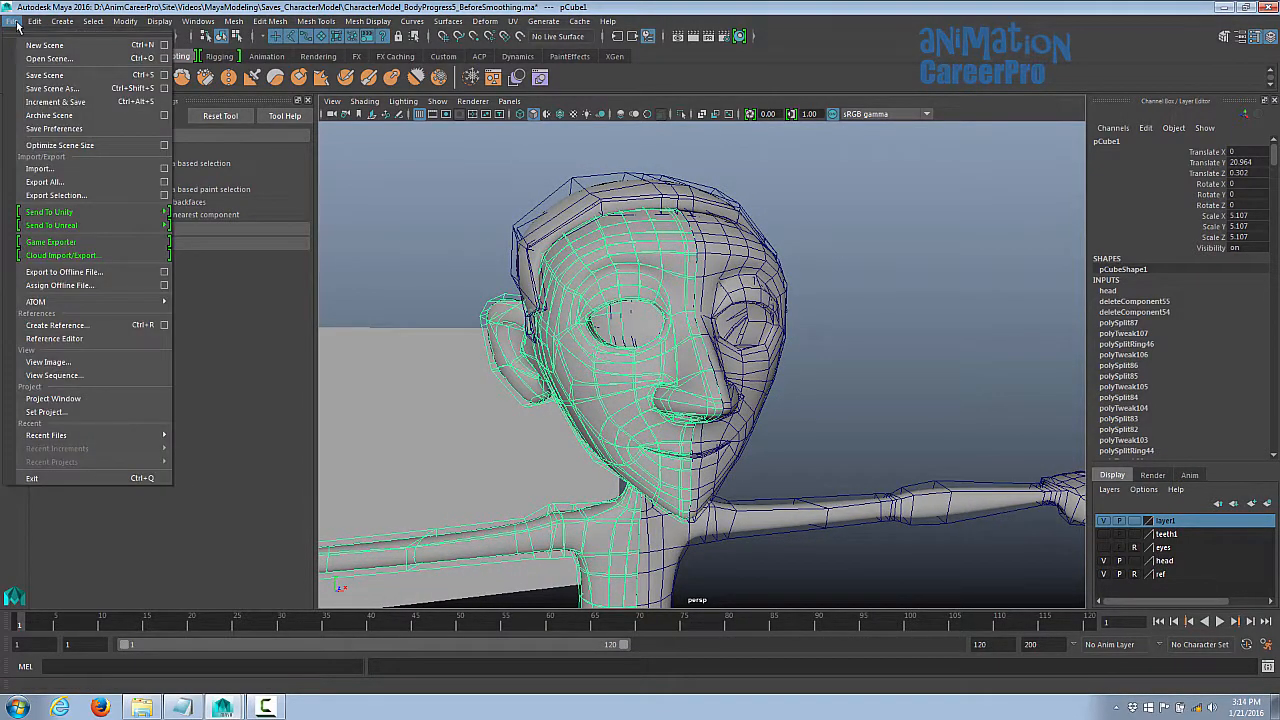
{"action": "left_click", "coordinate": [54, 90]}
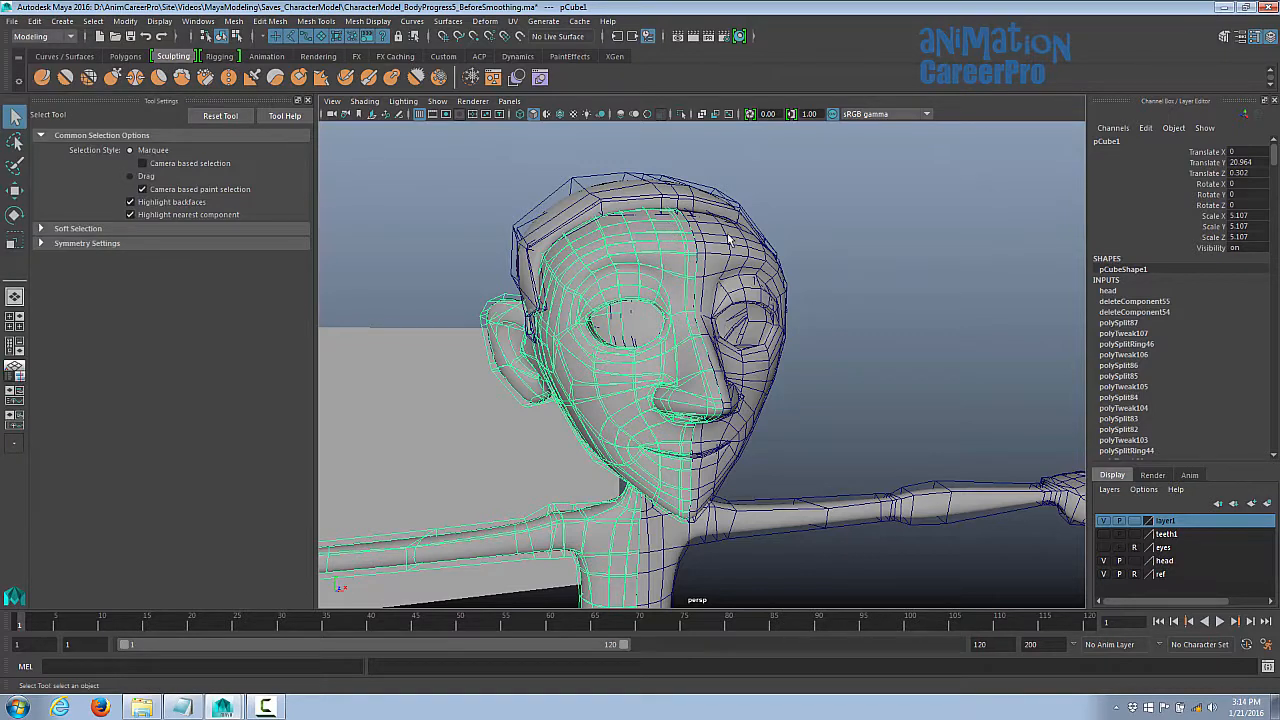
{"action": "left_click_drag", "start_coordinate": [731, 241], "coordinate": [809, 239], "text": "alt"}
{"action": "right_click_drag", "start_coordinate": [766, 244], "coordinate": [802, 253], "text": "alt"}
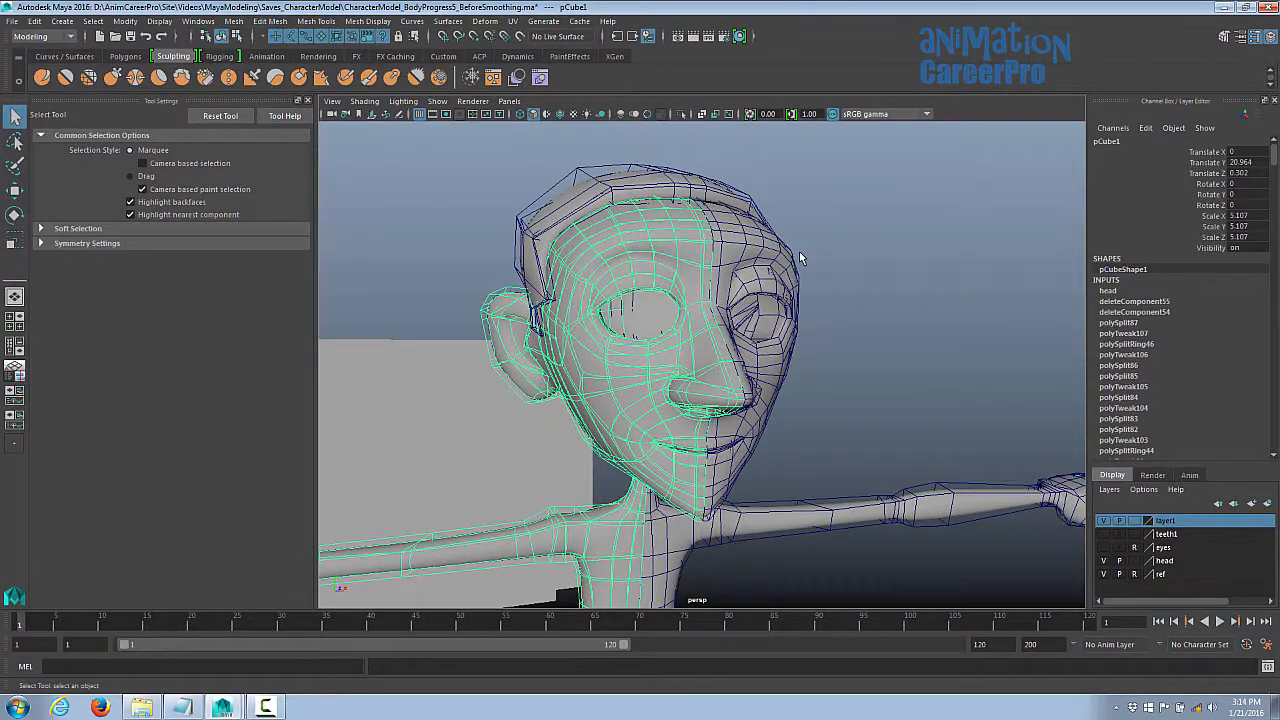
{"action": "left_click_drag", "start_coordinate": [791, 231], "coordinate": [852, 276], "text": "alt"}
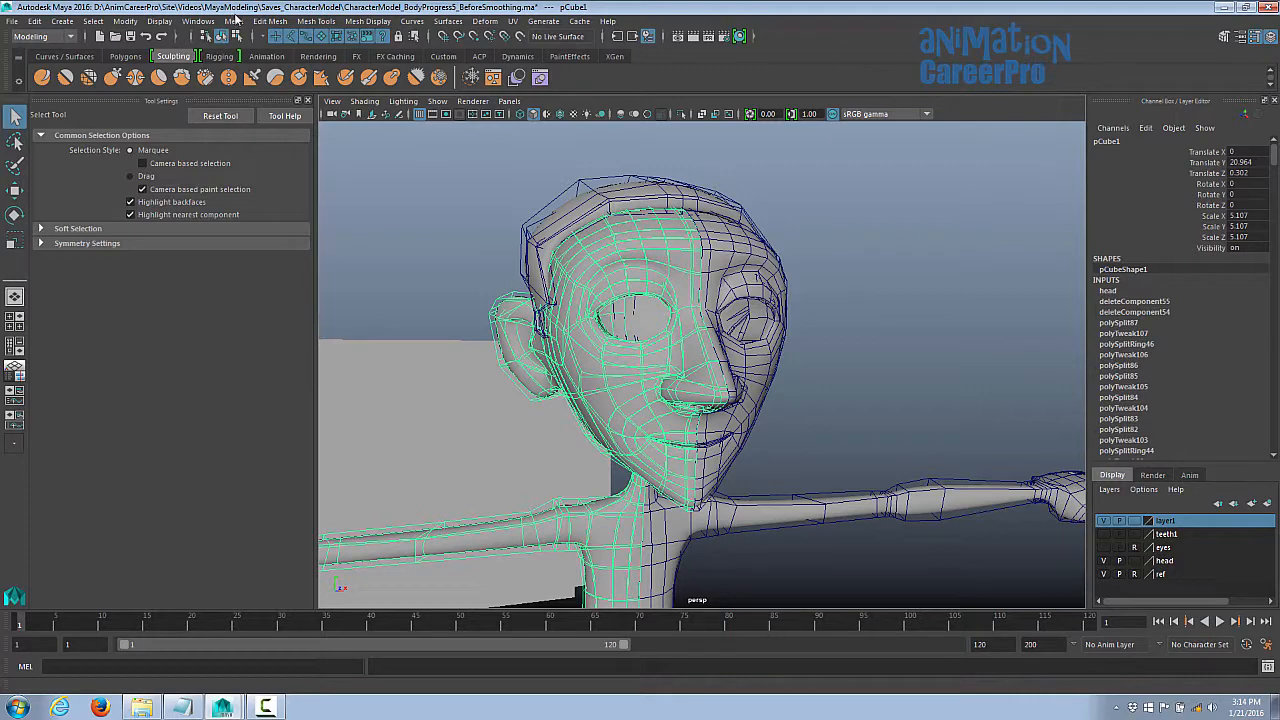
- Smooth the selected body half with 2 divisions and clear the selection
{"action": "left_click", "coordinate": [236, 20]}
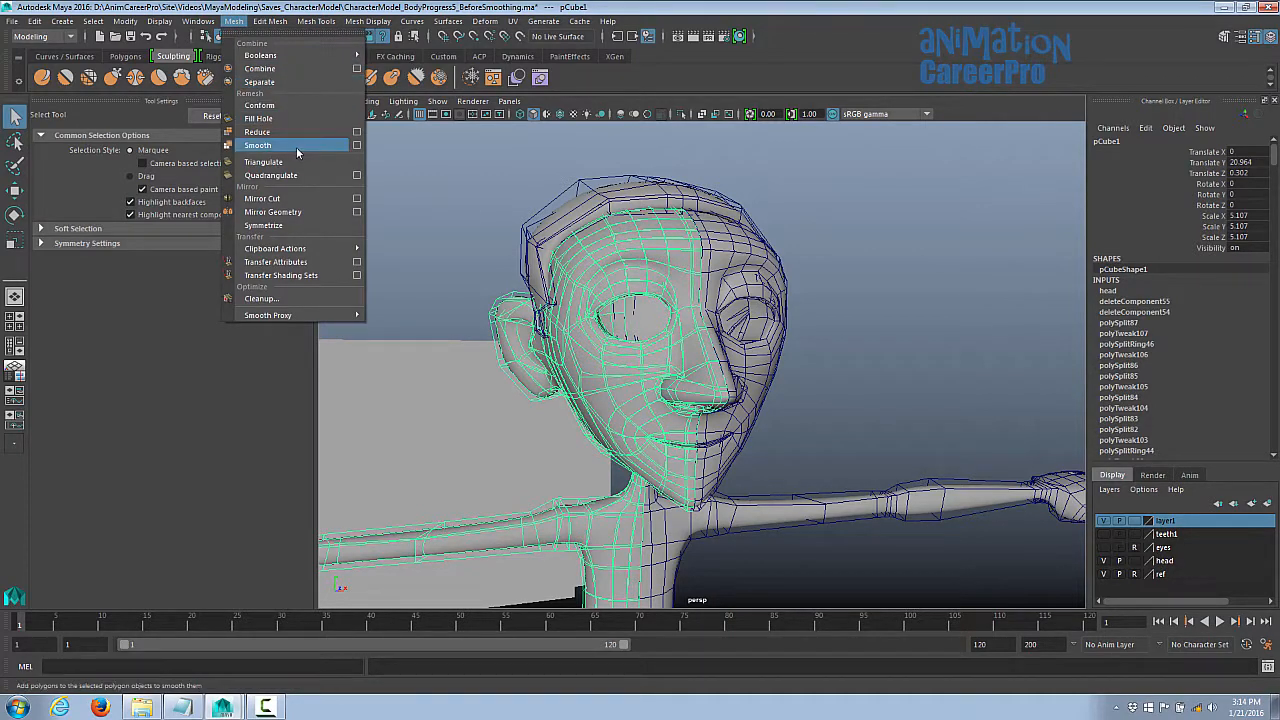
{"action": "left_click", "coordinate": [258, 145]}
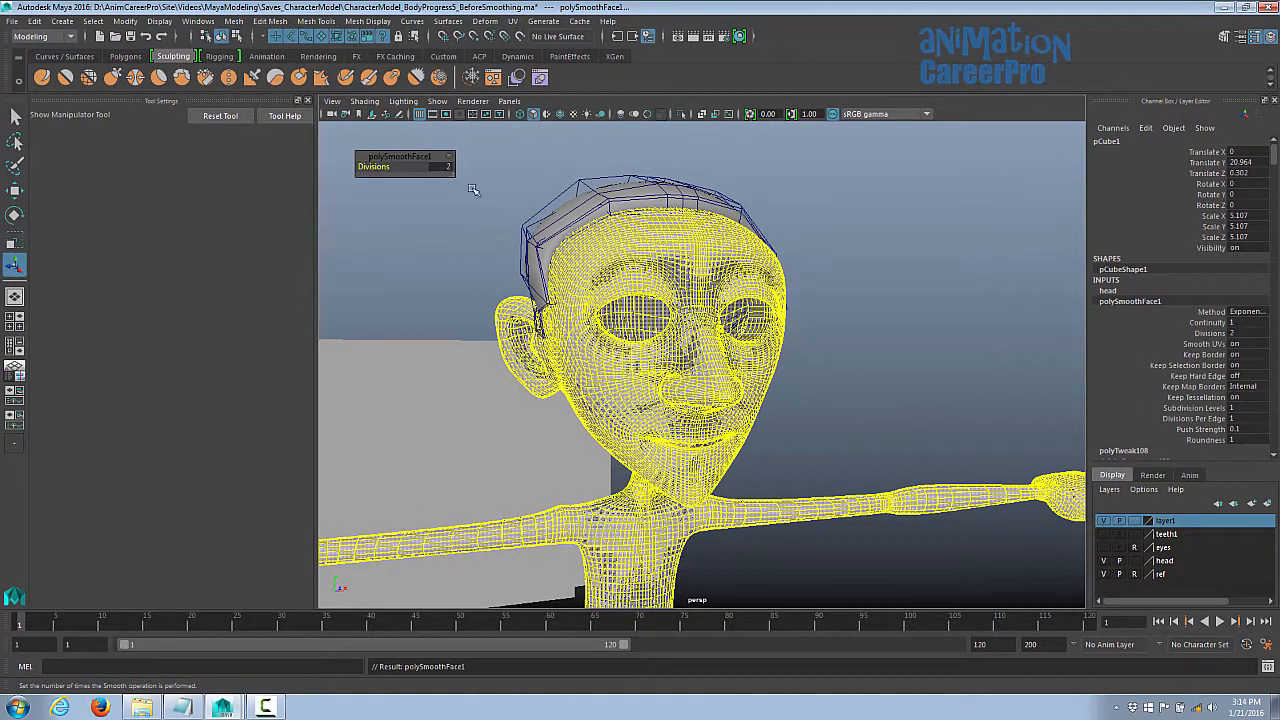
{"action": "left_click", "coordinate": [870, 247]}
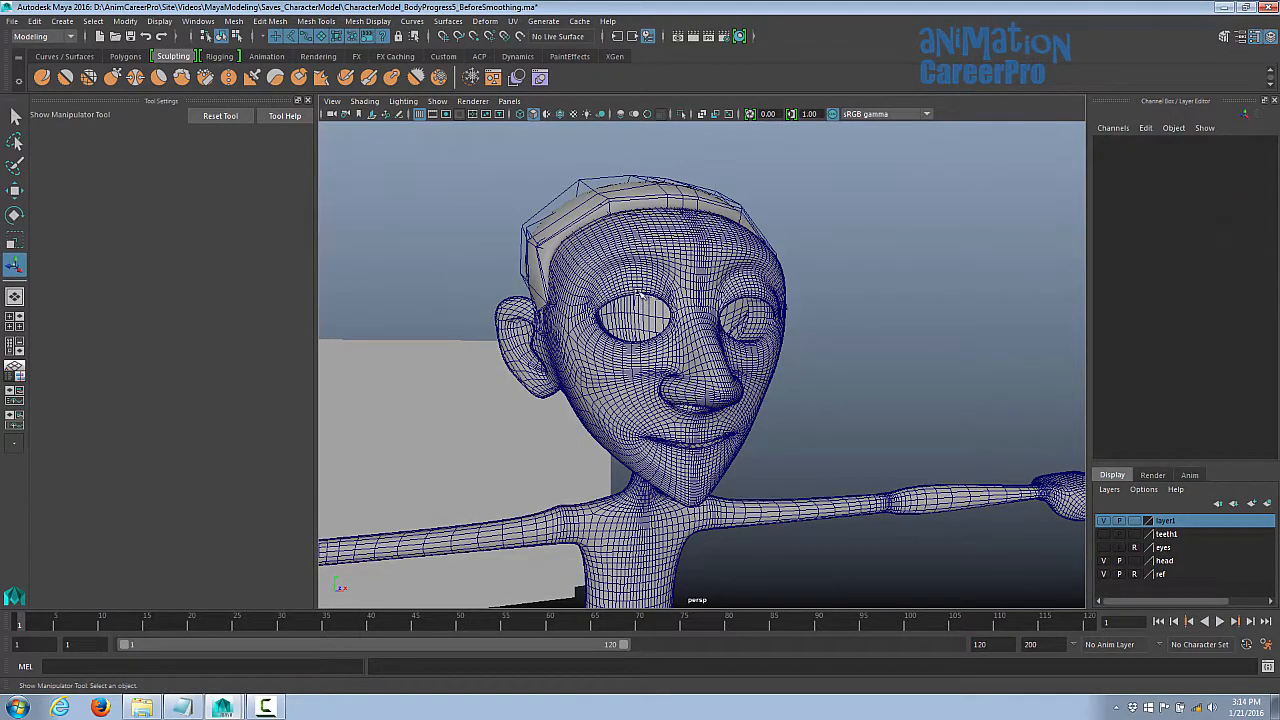
- Select the smoothed body half, set its display smoothness to the basic level, and inspect the shaded face
{"action": "left_click", "coordinate": [617, 240]}
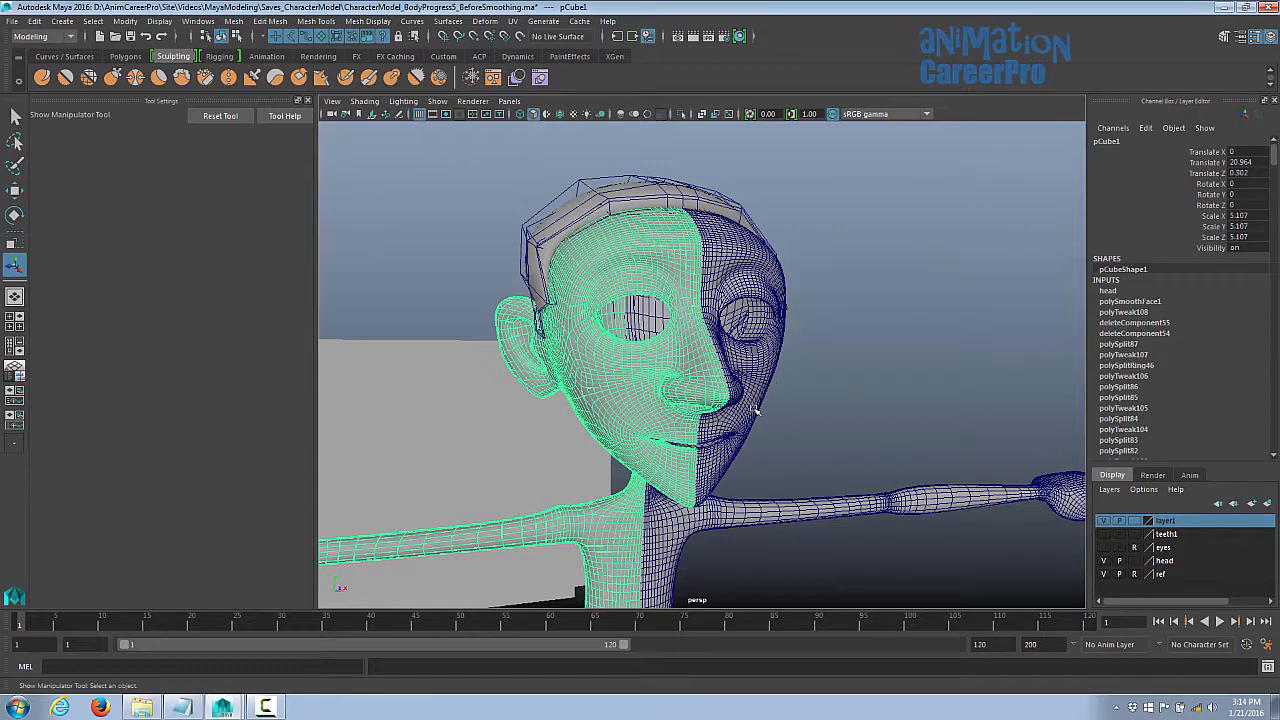
{"action": "key", "text": "1"}
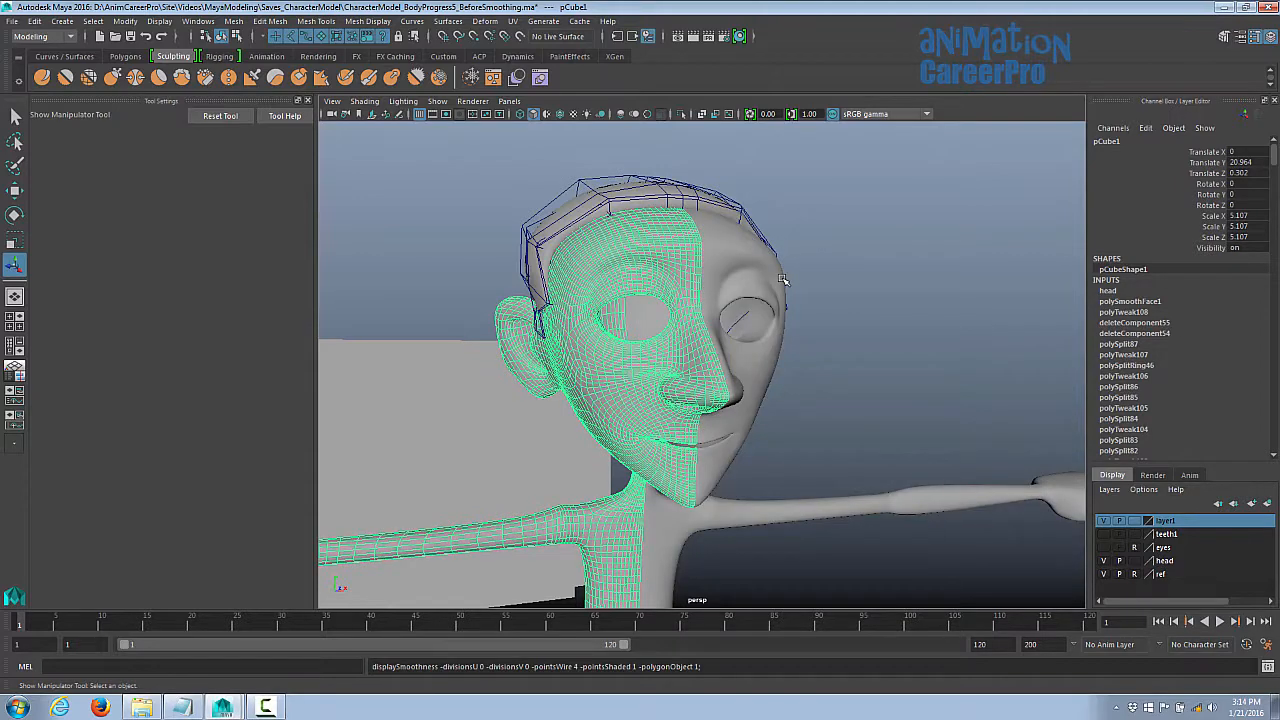
{"action": "left_click", "coordinate": [818, 279]}
{"action": "left_click_drag", "start_coordinate": [716, 246], "coordinate": [703, 296], "text": "alt"}
- Select the curved strip of faces that forms the eyebrow above the eye on the original body half
{"action": "left_click", "coordinate": [661, 238]}
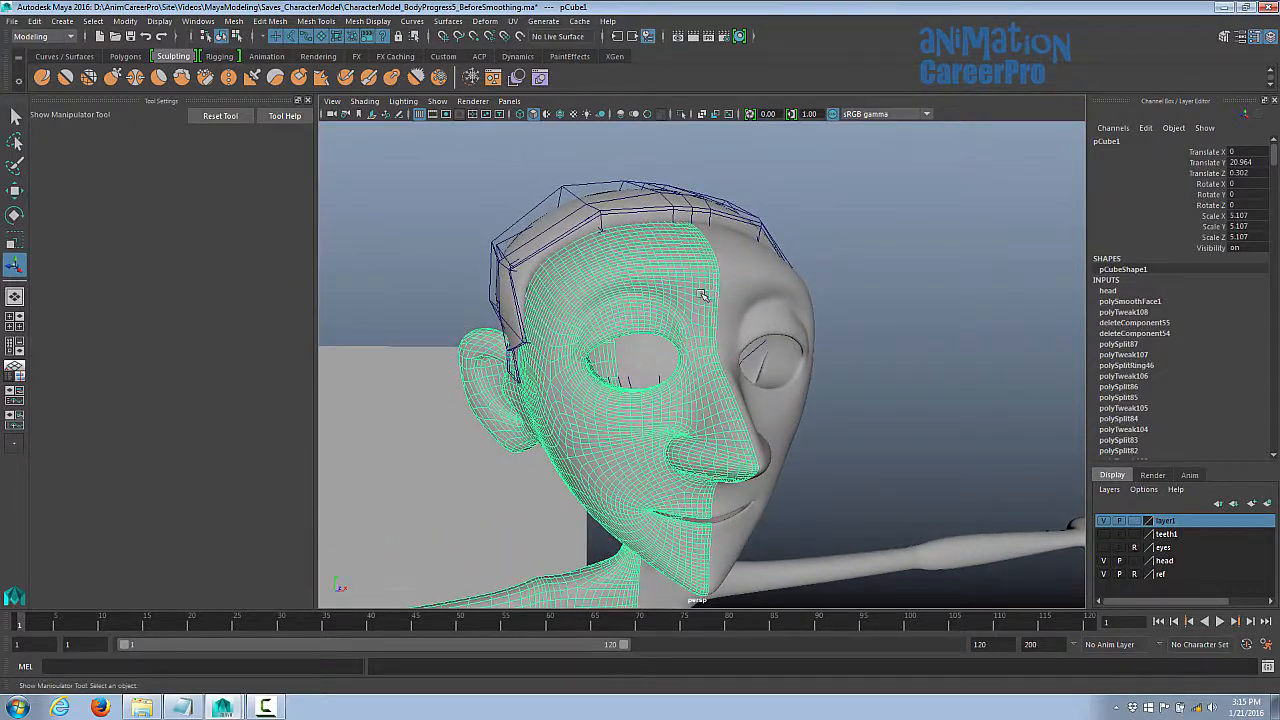
{"action": "right_click_drag", "start_coordinate": [663, 264], "coordinate": [665, 300]}
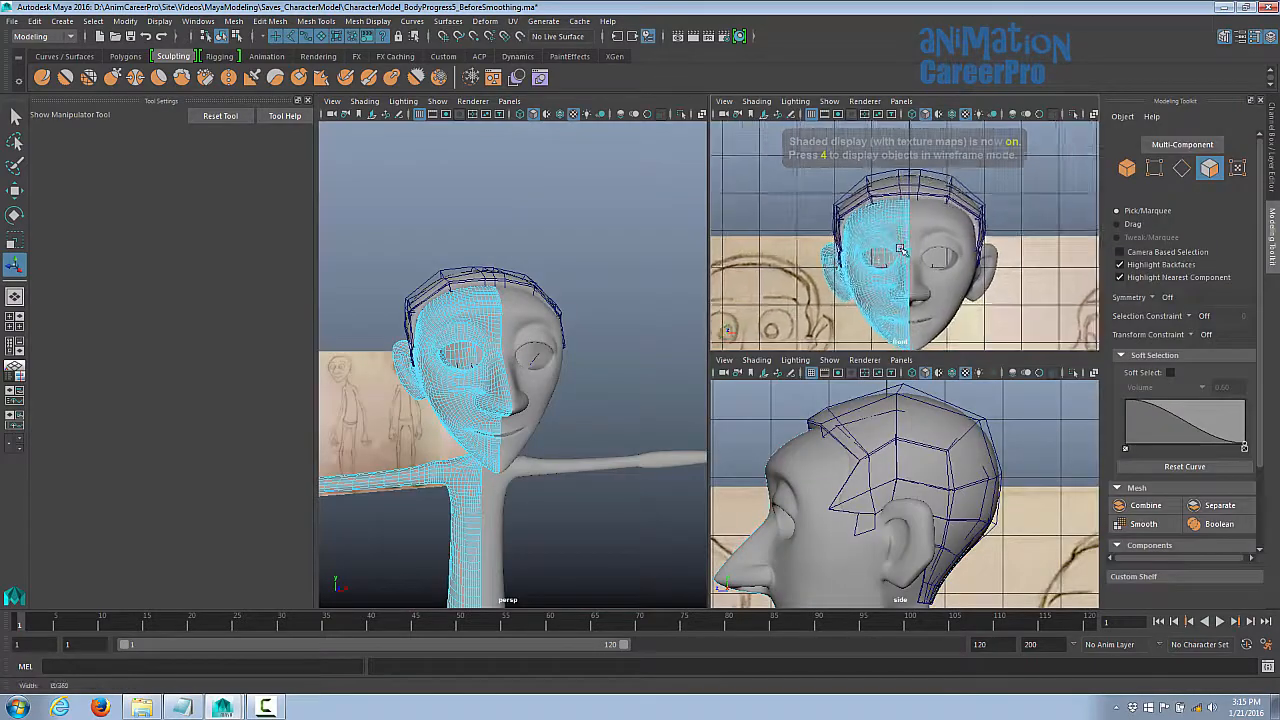
{"action": "scroll", "coordinate": [940, 258], "scroll_direction": "up", "scroll_amount": 3}
{"action": "left_click_drag", "start_coordinate": [920, 253], "coordinate": [920, 253], "text": "alt"}
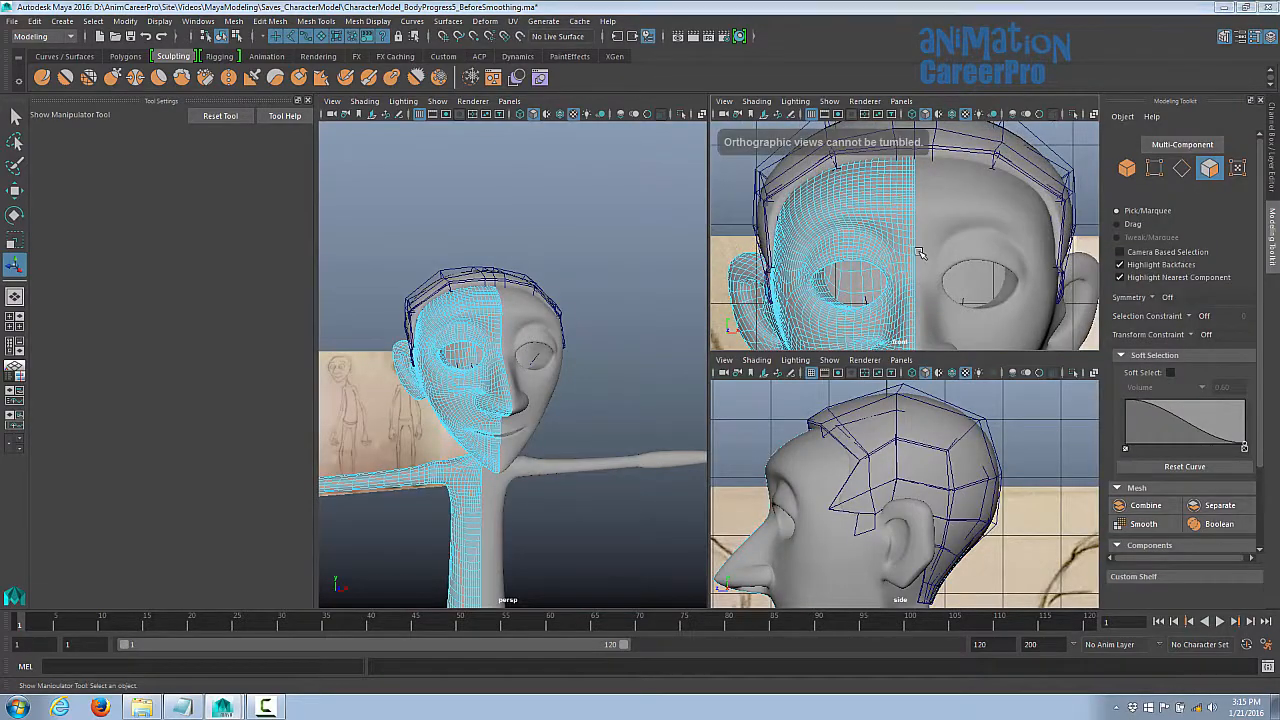
{"action": "key", "text": "space"}
{"action": "scroll", "coordinate": [766, 220], "scroll_direction": "up", "scroll_amount": 4}
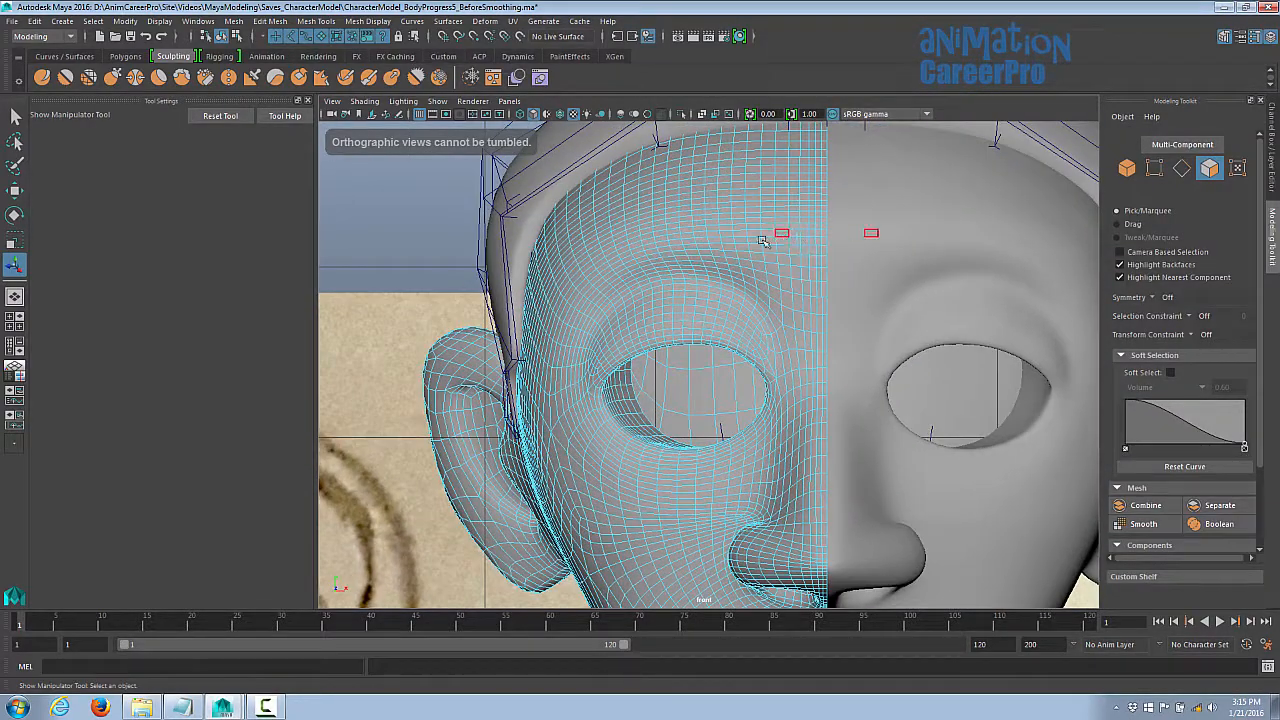
{"action": "left_click", "coordinate": [673, 242]}
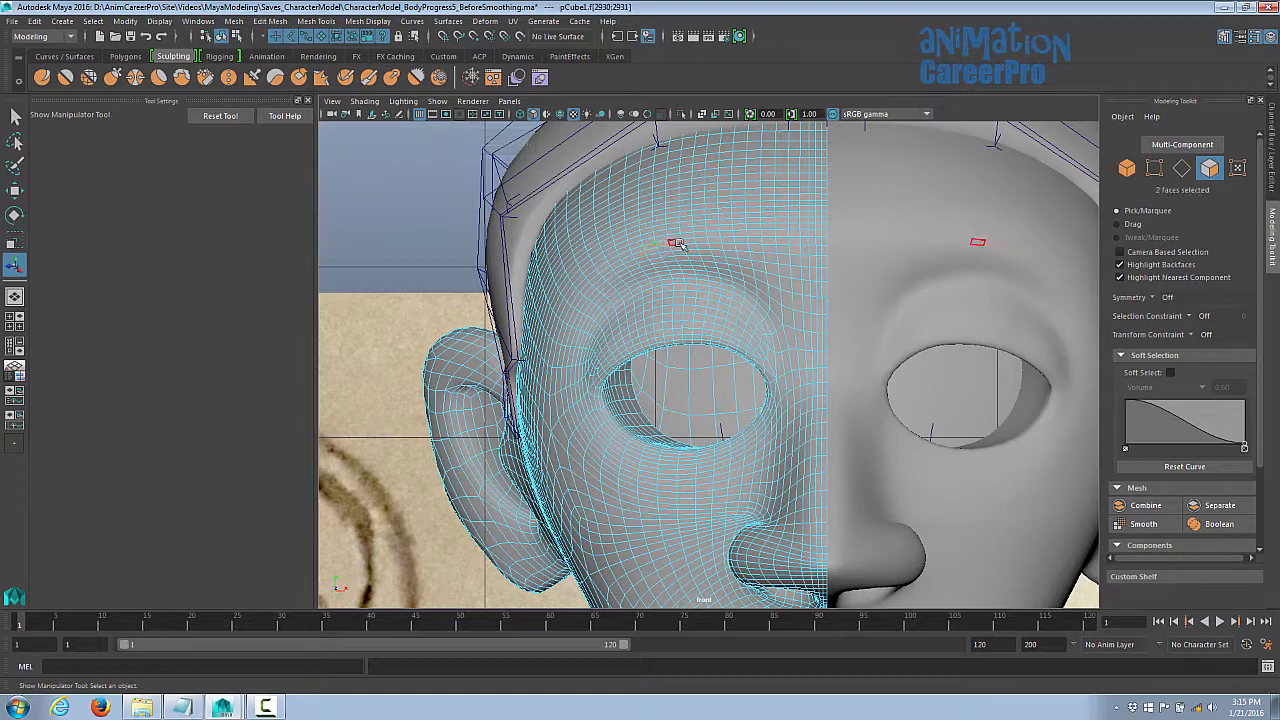
{"action": "left_click_drag", "start_coordinate": [739, 239], "coordinate": [768, 240], "text": "shift"}
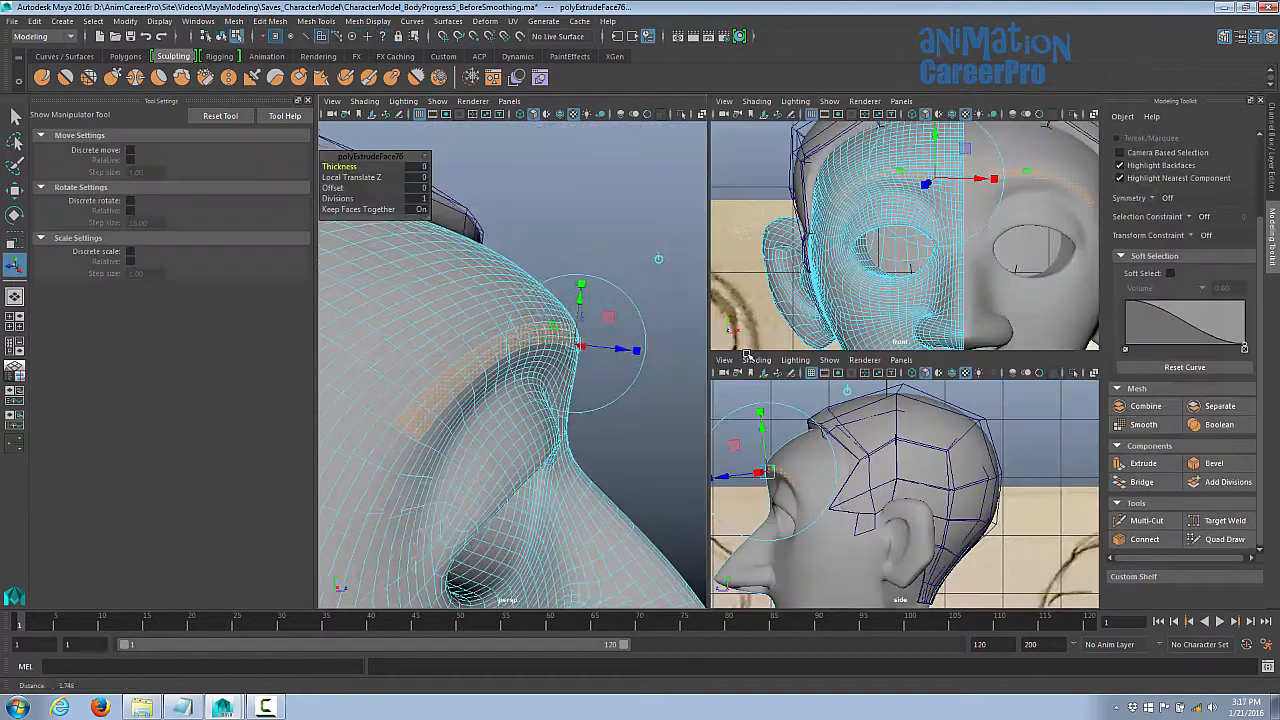
- Extrude the selected brow faces slightly out from the forehead and return to object selection
{"action": "left_click_drag", "start_coordinate": [540, 370], "coordinate": [607, 416], "text": "alt"}
{"action": "left_click", "coordinate": [619, 340]}
{"action": "key", "text": "ctrl+e"}
{"action": "left_click_drag", "start_coordinate": [506, 402], "coordinate": [516, 405]}
{"action": "left_click_drag", "start_coordinate": [500, 345], "coordinate": [565, 399], "text": "alt"}
{"action": "key", "text": "F8"}
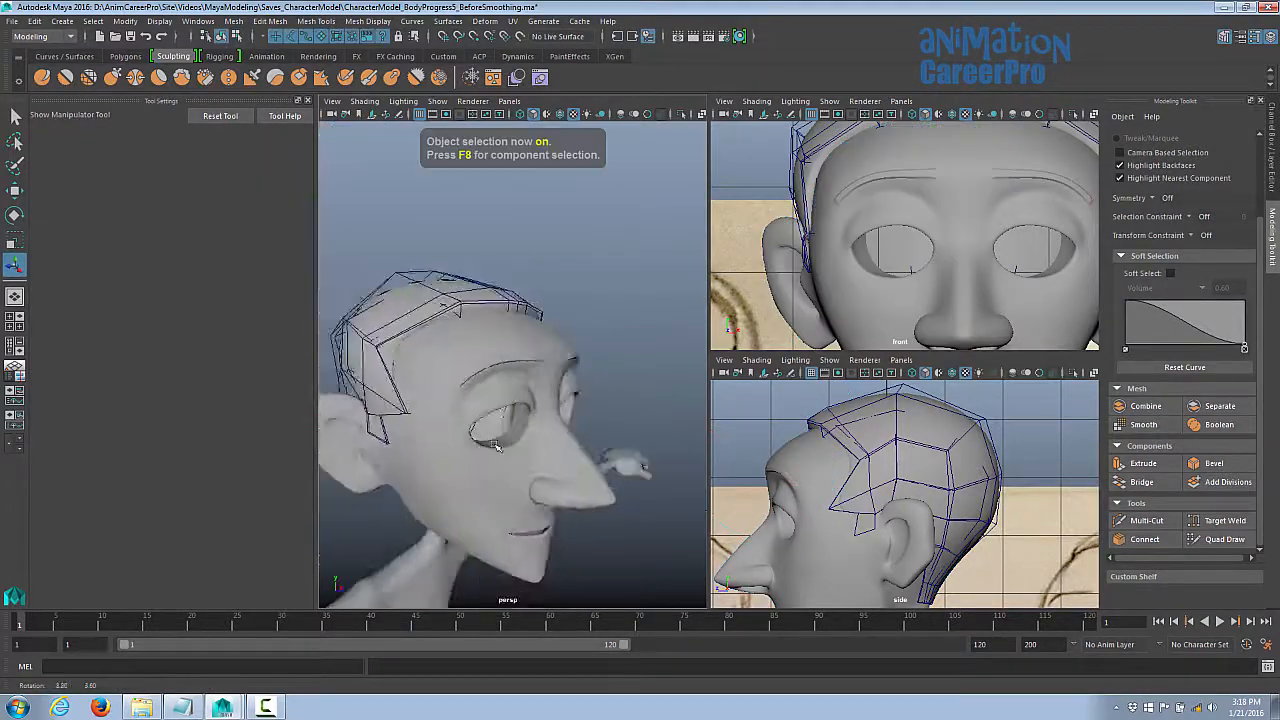
- Examine the raised eyebrows on the shaded head and compare them with the reference sketch in the front view
{"action": "left_click_drag", "start_coordinate": [622, 460], "coordinate": [505, 425], "text": "alt"}
{"action": "left_click", "coordinate": [1010, 319], "text": "alt"}
{"action": "right_click_drag", "start_coordinate": [1010, 319], "coordinate": [940, 318], "text": "alt"}
{"action": "middle_click_drag", "start_coordinate": [940, 318], "coordinate": [972, 295], "text": "alt"}
{"action": "key", "text": "space"}
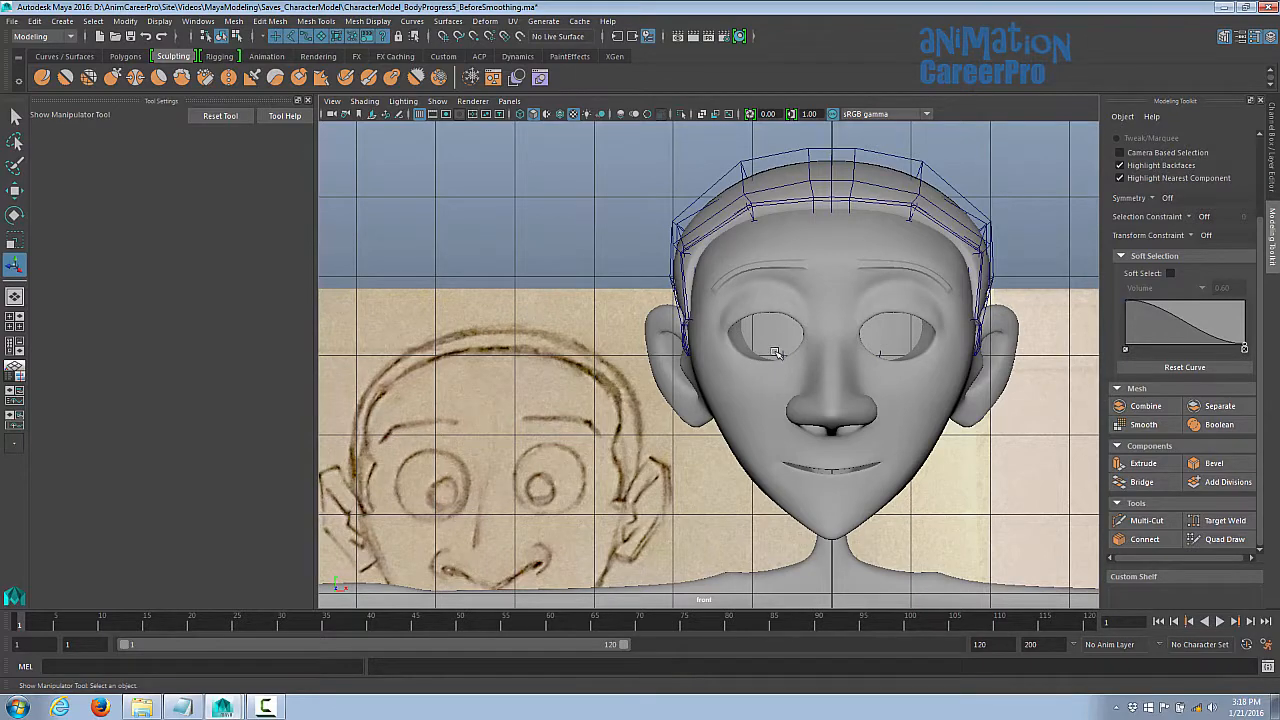
{"action": "scroll", "coordinate": [775, 353], "scroll_direction": "down", "scroll_amount": 5}
{"action": "scroll", "coordinate": [799, 340], "scroll_direction": "up", "scroll_amount": 5}
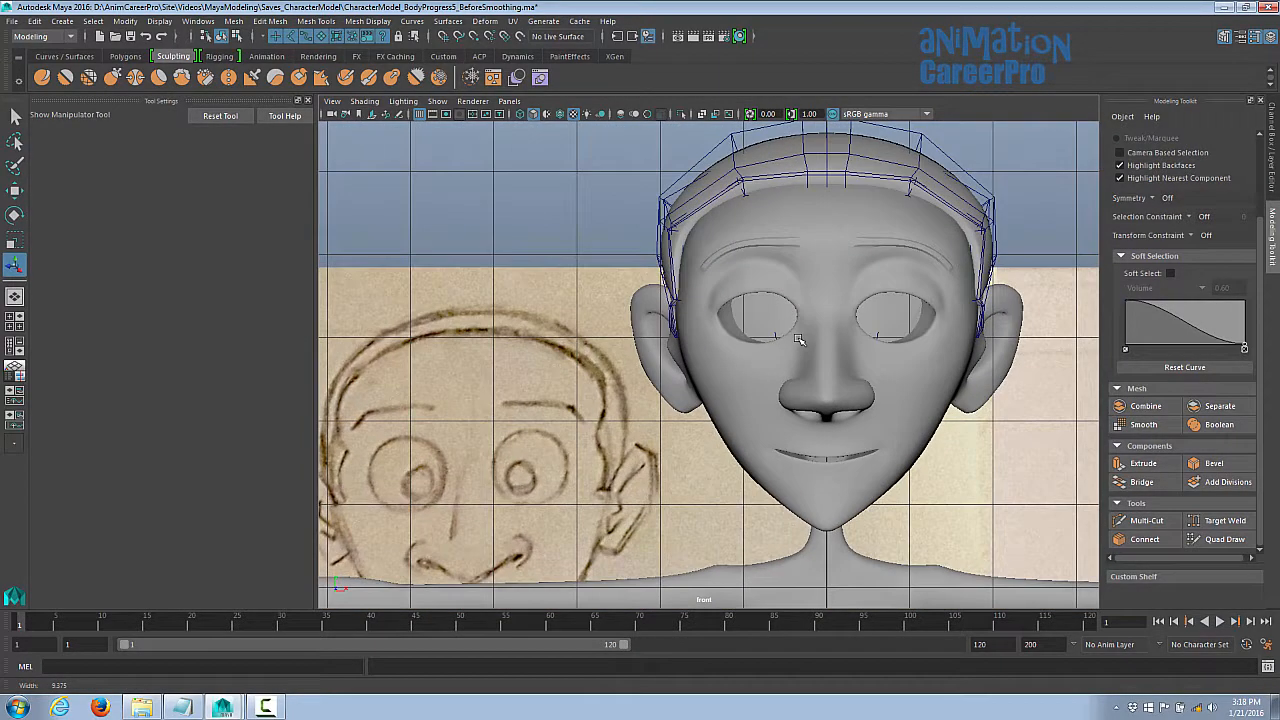
{"action": "left_click", "coordinate": [798, 339], "text": "alt"}
{"action": "middle_click_drag", "start_coordinate": [798, 339], "coordinate": [779, 420], "text": "alt"}
{"action": "scroll", "coordinate": [766, 351], "scroll_direction": "up", "scroll_amount": 3}
{"action": "scroll", "coordinate": [781, 354], "scroll_direction": "down", "scroll_amount": 2}
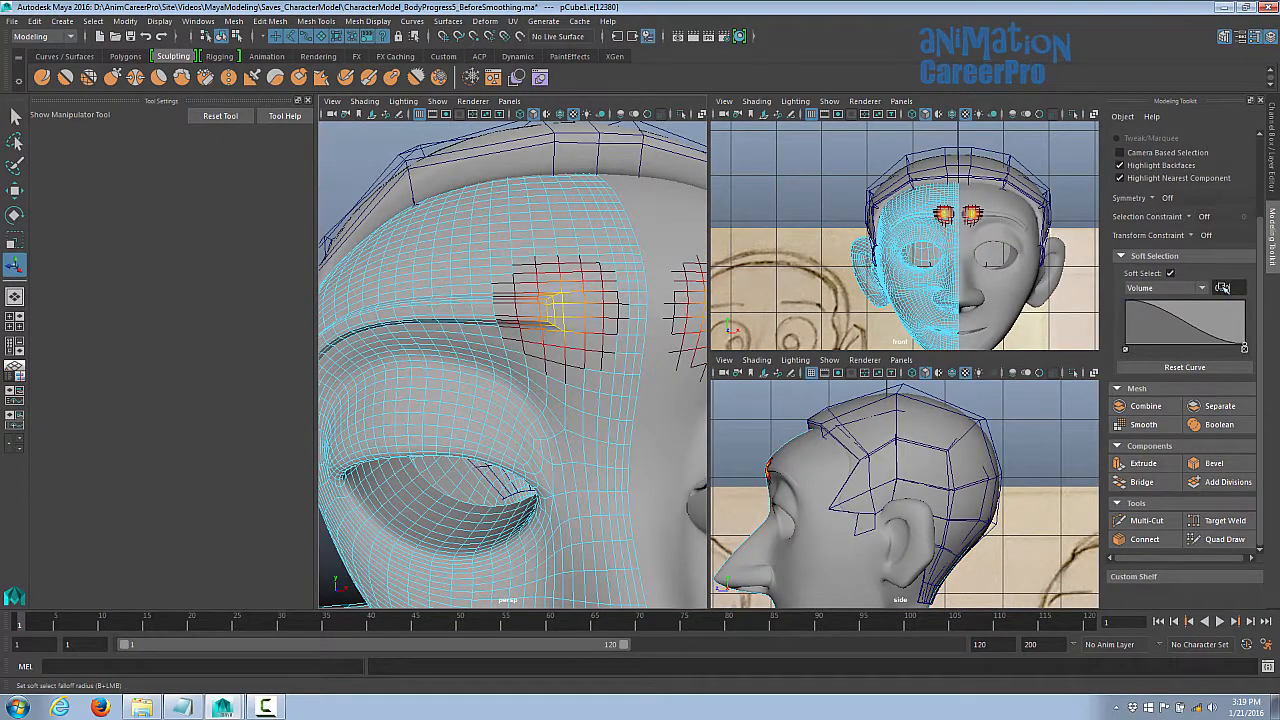
- Reshape the inner end of the eyebrow by moving its edges with a soft selection falloff of 0.05
{"action": "key", "text": "Return"}
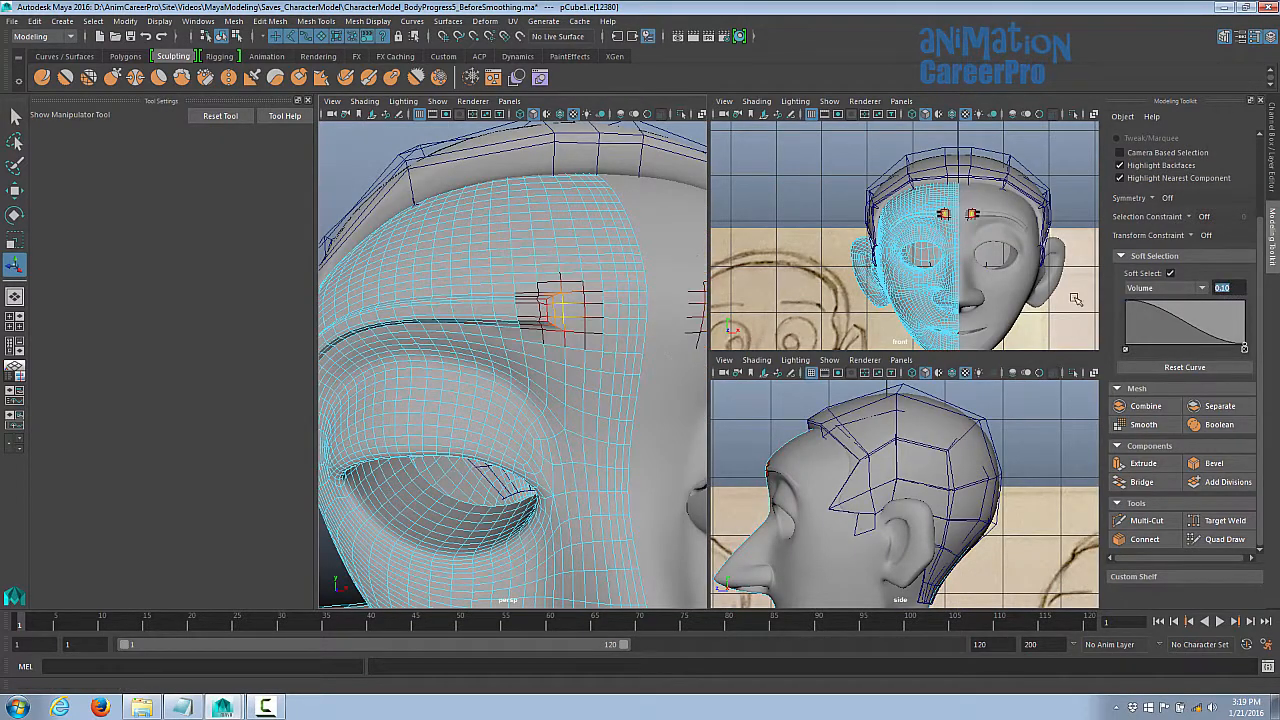
{"action": "right_click_drag", "start_coordinate": [620, 342], "coordinate": [674, 323], "text": "alt"}
{"action": "middle_click_drag", "start_coordinate": [674, 323], "coordinate": [622, 364], "text": "alt"}
{"action": "type", "text": "0.05"}
{"action": "key", "text": "Return"}
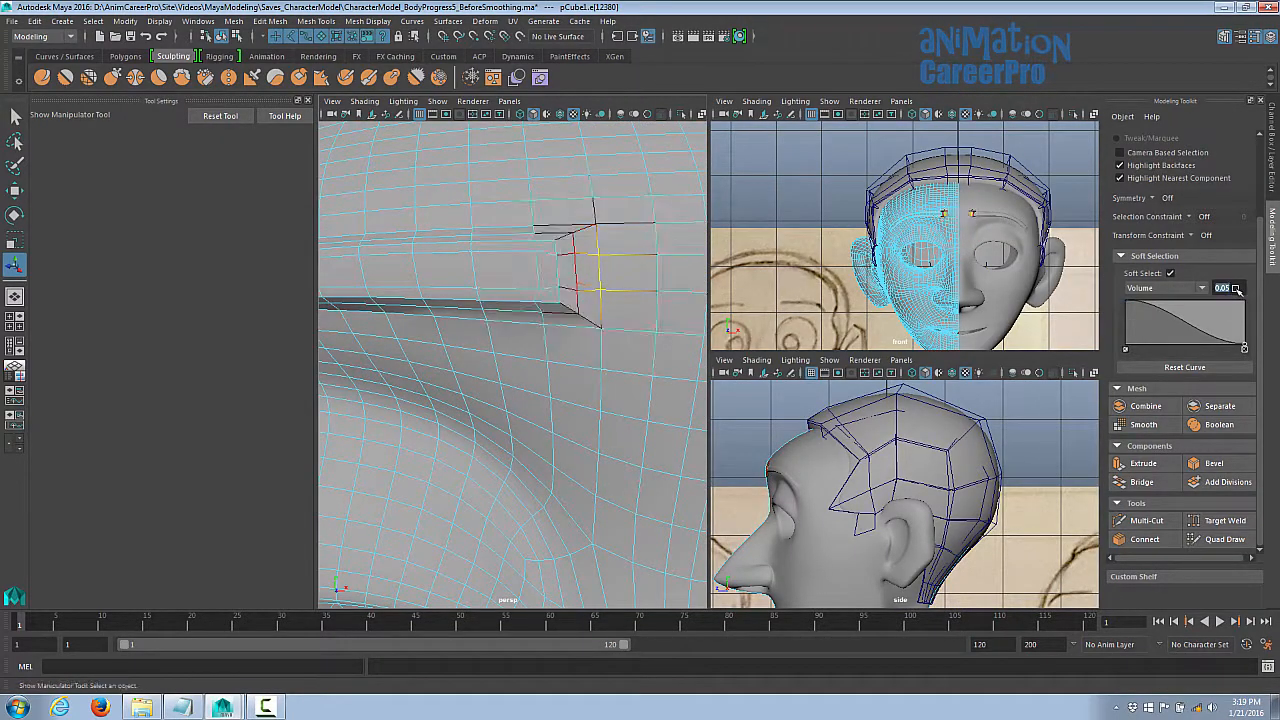
{"action": "key", "text": "w"}
{"action": "left_click_drag", "start_coordinate": [657, 271], "coordinate": [674, 273]}
{"action": "left_click", "coordinate": [582, 270]}
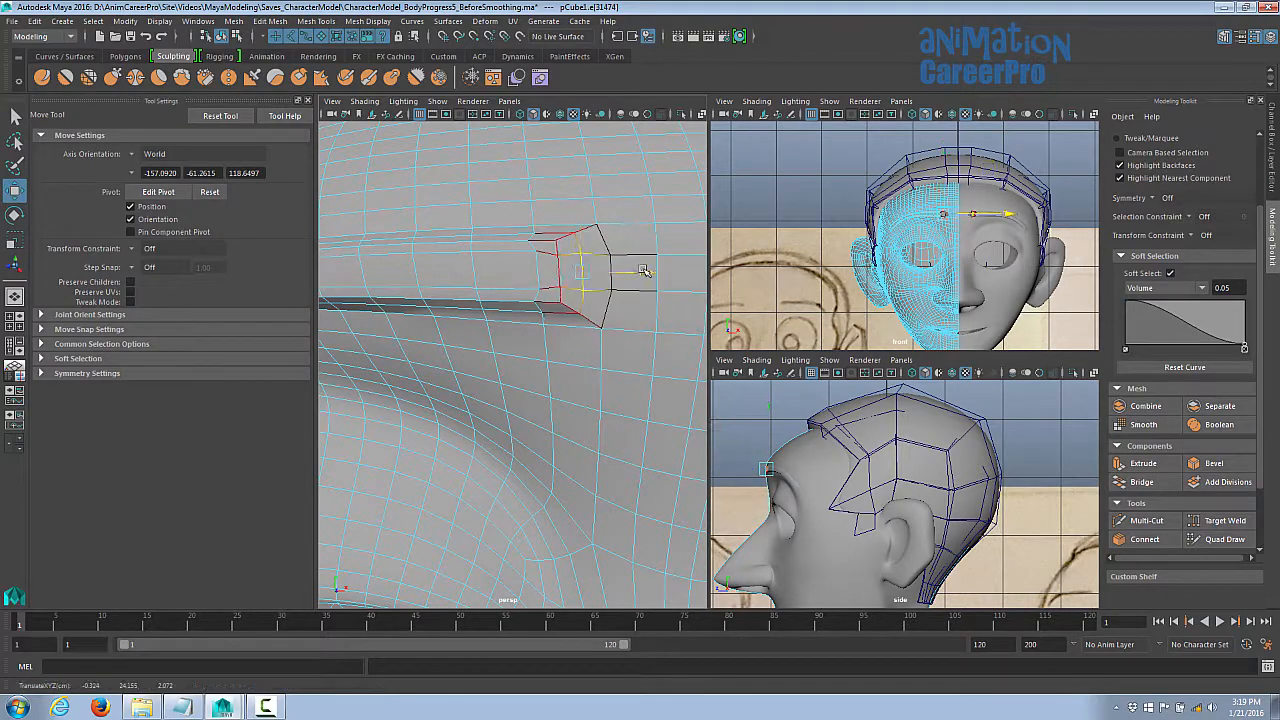
{"action": "middle_click_drag", "start_coordinate": [593, 260], "coordinate": [607, 256]}
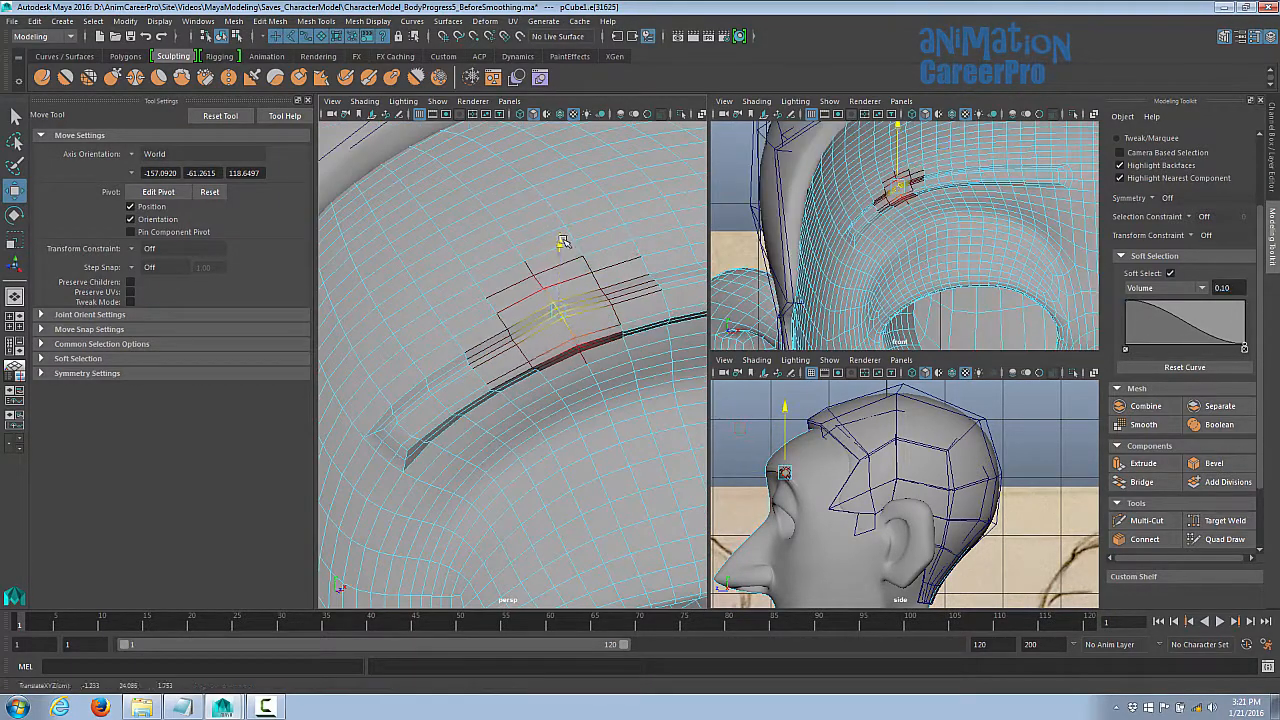
- Raise the edges along the upper side of the eyebrow's outer part with soft selection
{"action": "left_click", "coordinate": [512, 337]}
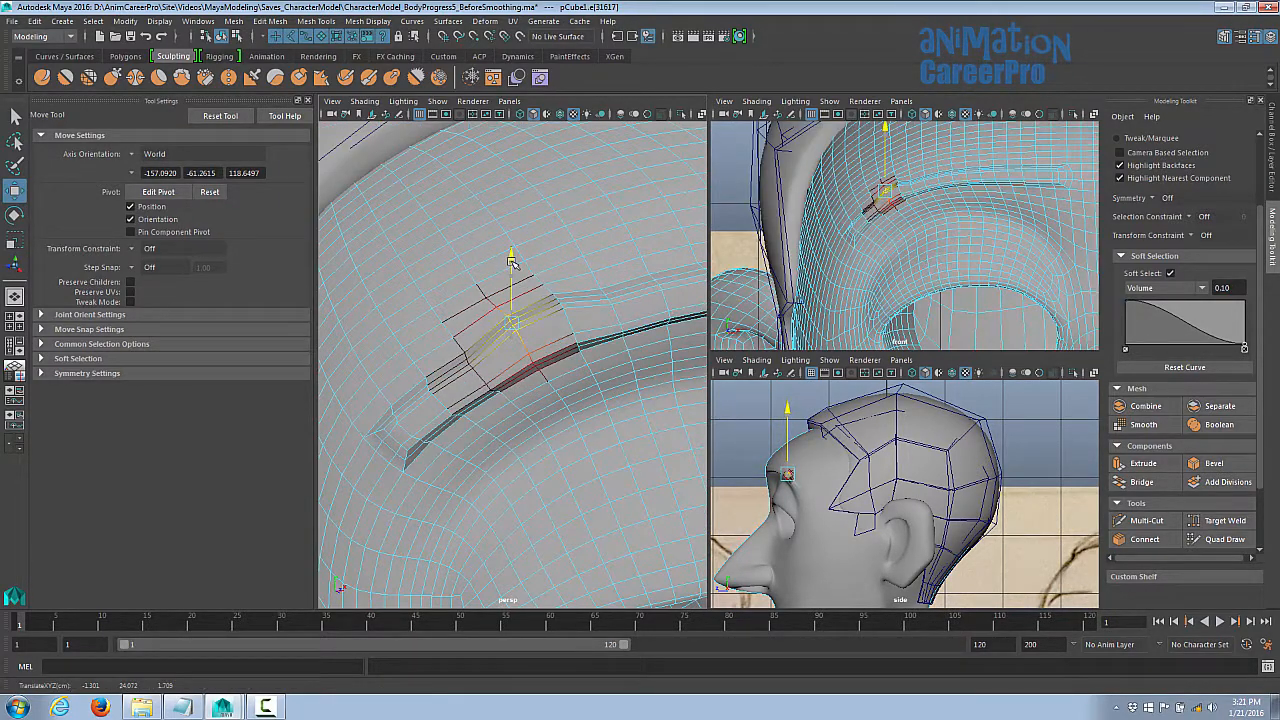
{"action": "left_click_drag", "start_coordinate": [511, 261], "coordinate": [511, 259]}
{"action": "left_click_drag", "start_coordinate": [585, 309], "coordinate": [563, 323], "text": "alt"}
{"action": "left_click", "coordinate": [554, 316]}
{"action": "left_click_drag", "start_coordinate": [555, 263], "coordinate": [556, 255]}
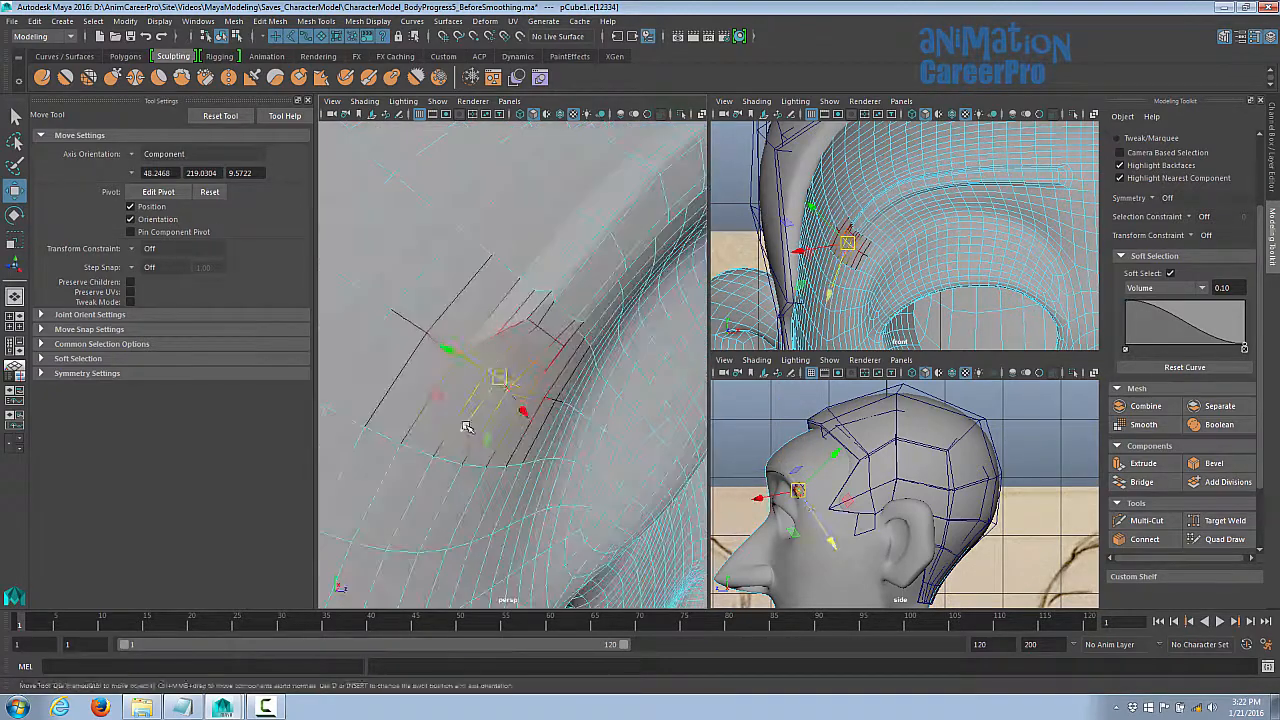
- Reposition an edge and nearby vertices at the outer tip of the eyebrow to taper it into the forehead
{"action": "left_click_drag", "start_coordinate": [471, 429], "coordinate": [503, 383]}
{"action": "right_click_drag", "start_coordinate": [510, 374], "coordinate": [467, 371]}
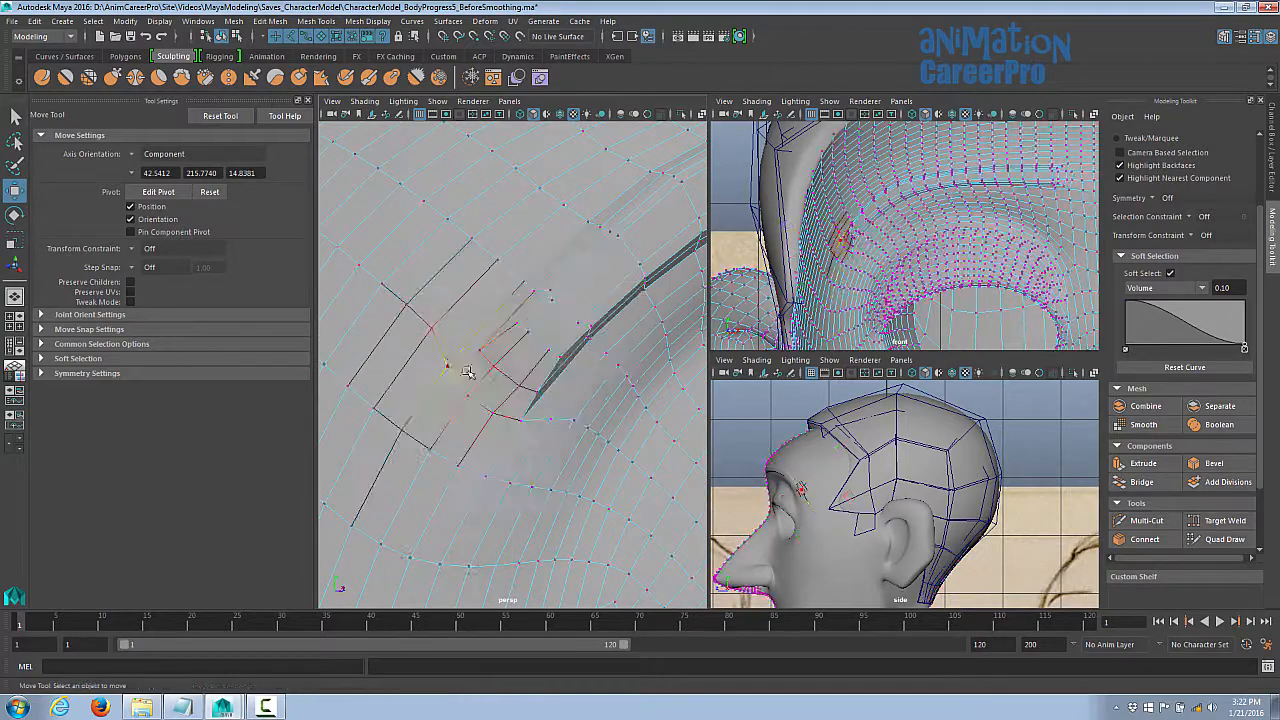
{"action": "left_click", "coordinate": [449, 365]}
{"action": "left_click_drag", "start_coordinate": [426, 312], "coordinate": [436, 336]}
{"action": "left_click", "coordinate": [519, 420]}
{"action": "left_click_drag", "start_coordinate": [517, 421], "coordinate": [486, 423]}
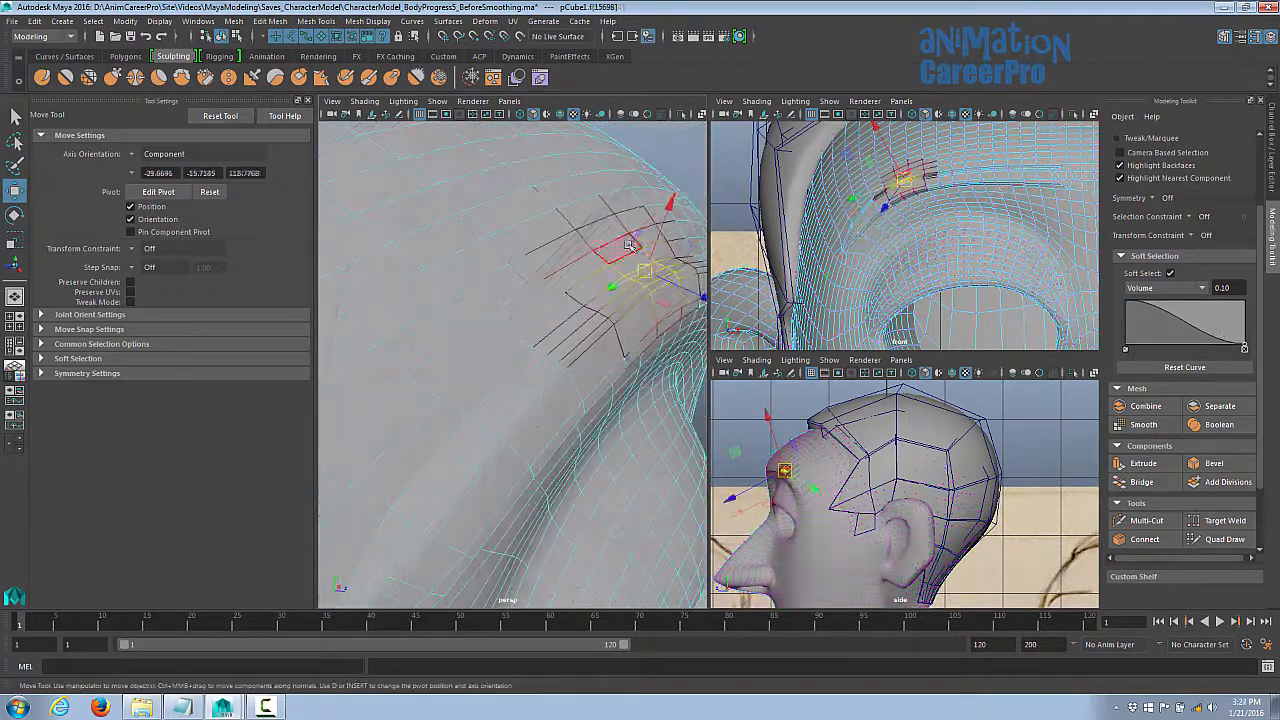
- Adjust the faces and edges along the outer part of the eyebrow to even out its surface
{"action": "left_click_drag", "start_coordinate": [633, 300], "coordinate": [700, 268]}
{"action": "left_click_drag", "start_coordinate": [652, 290], "coordinate": [636, 275]}
{"action": "left_click_drag", "start_coordinate": [672, 280], "coordinate": [590, 310], "text": "alt"}
{"action": "left_click", "coordinate": [429, 377]}
{"action": "left_click_drag", "start_coordinate": [386, 383], "coordinate": [400, 368]}
{"action": "left_click_drag", "start_coordinate": [420, 365], "coordinate": [515, 323], "text": "alt"}
{"action": "left_click_drag", "start_coordinate": [654, 232], "coordinate": [520, 290]}
{"action": "right_click_drag", "start_coordinate": [698, 340], "coordinate": [673, 312], "text": "alt"}
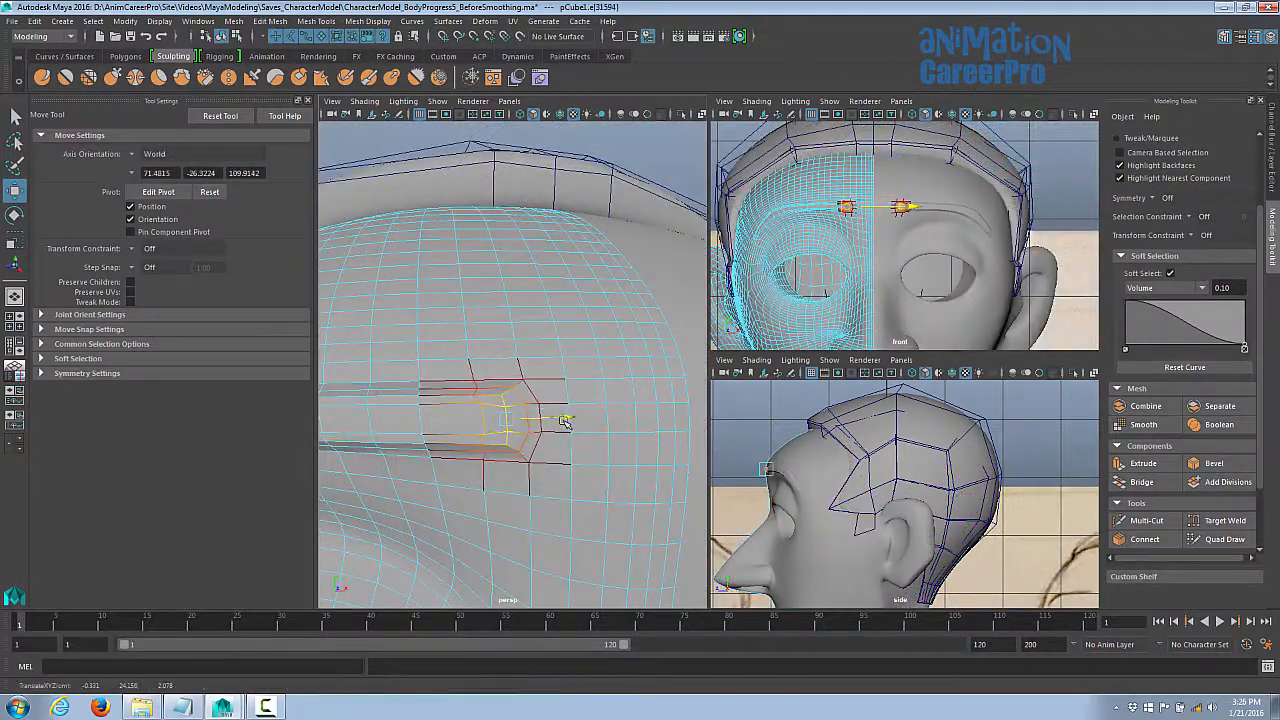
- Try to move the edges at the eyebrow's inner end towards the centre of the face
{"action": "key", "text": "q"}
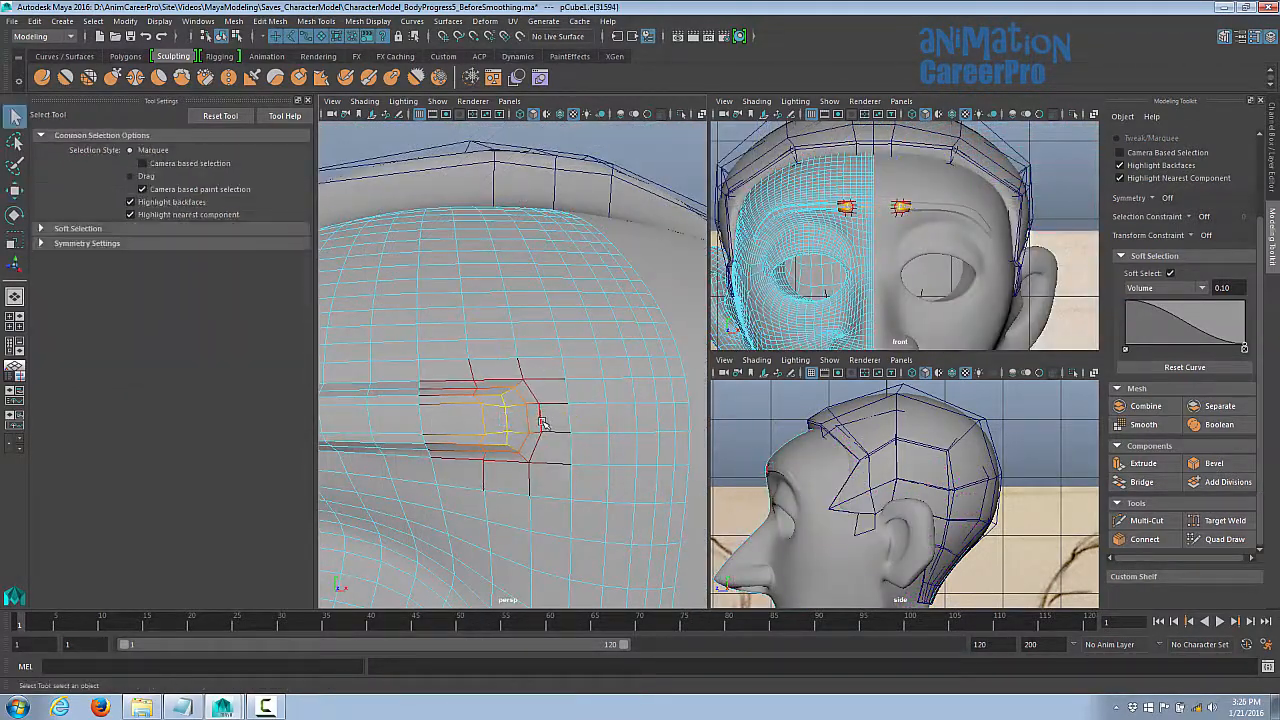
{"action": "key", "text": "w"}
{"action": "left_click_drag", "start_coordinate": [568, 418], "coordinate": [615, 419]}
{"action": "key", "text": "ctrl+z"}
- Set the soft selection falloff radius to 0.05
{"action": "left_click_drag", "start_coordinate": [1232, 287], "coordinate": [1188, 308]}
{"action": "type", "text": "0.05"}
{"action": "key", "text": "Return"}
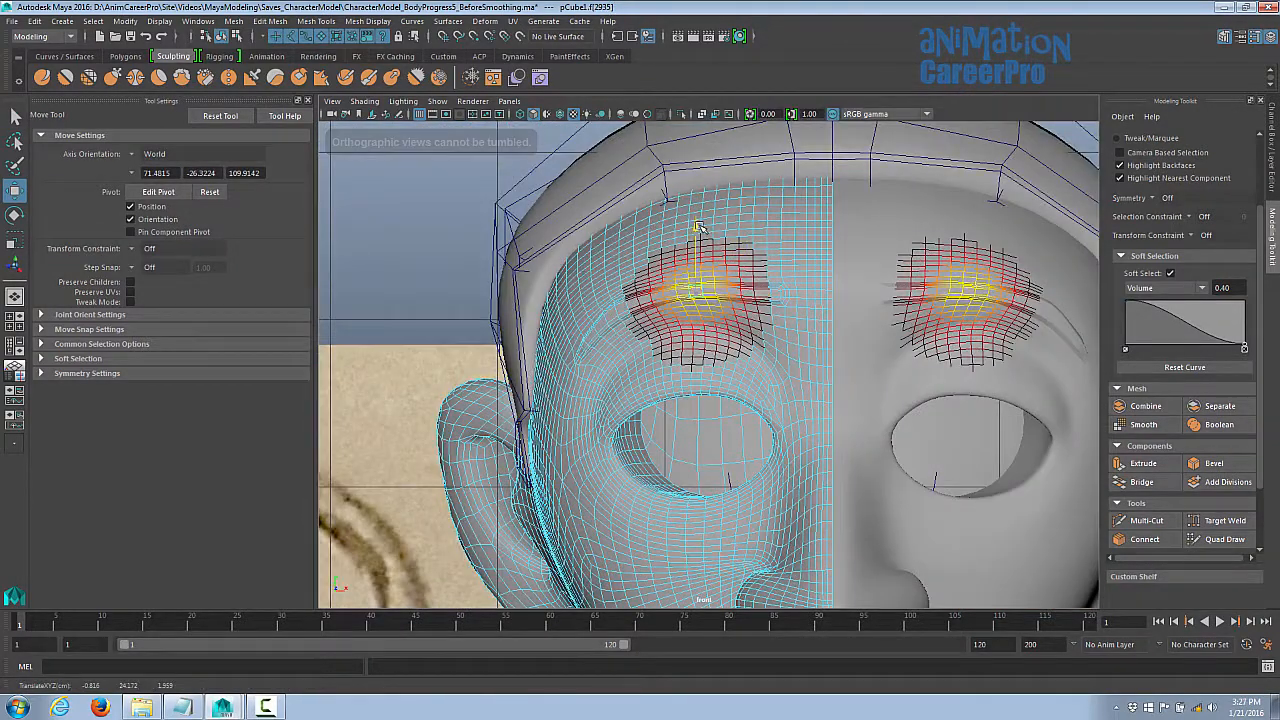
- Undo the last brow move and reposition the brow area slightly up and back with a soft selection falloff of 0.60
{"action": "key", "text": "ctrl+z"}
{"action": "type", "text": "0.6"}
{"action": "key", "text": "Return"}
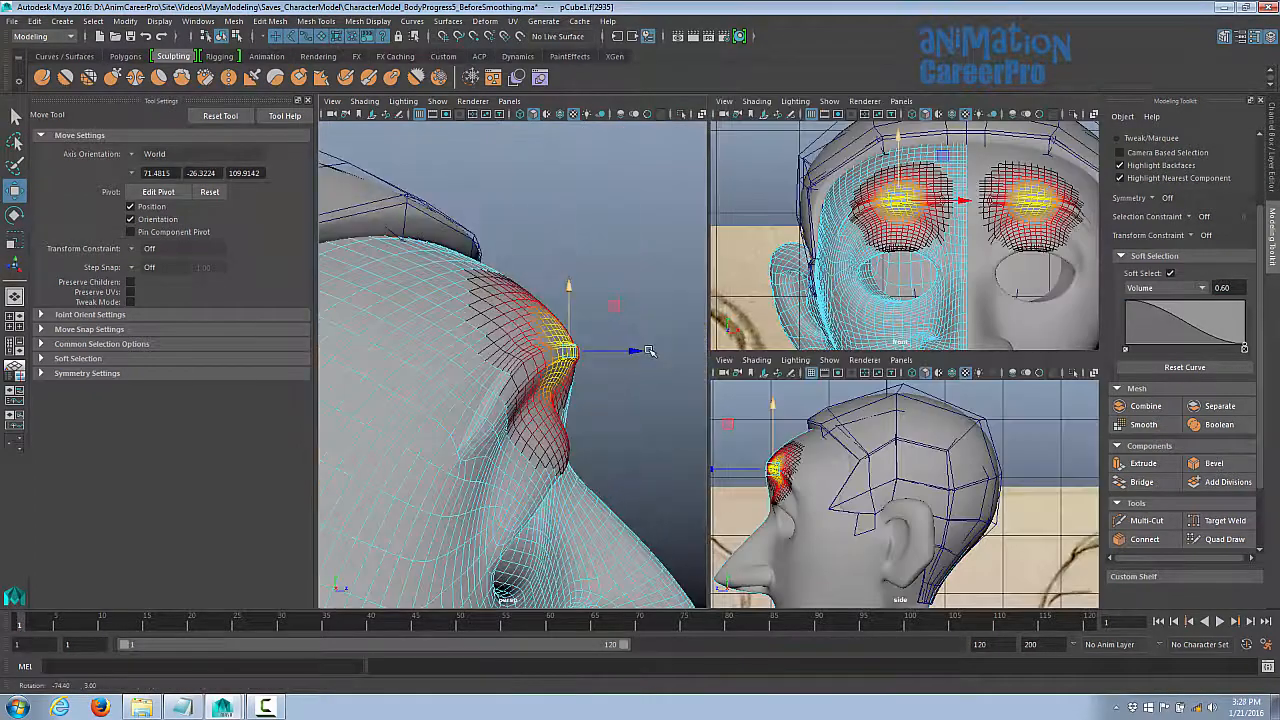
{"action": "left_click_drag", "start_coordinate": [570, 289], "coordinate": [574, 282]}
{"action": "left_click_drag", "start_coordinate": [643, 346], "coordinate": [637, 346]}
{"action": "left_click_drag", "start_coordinate": [637, 346], "coordinate": [446, 345], "text": "alt"}
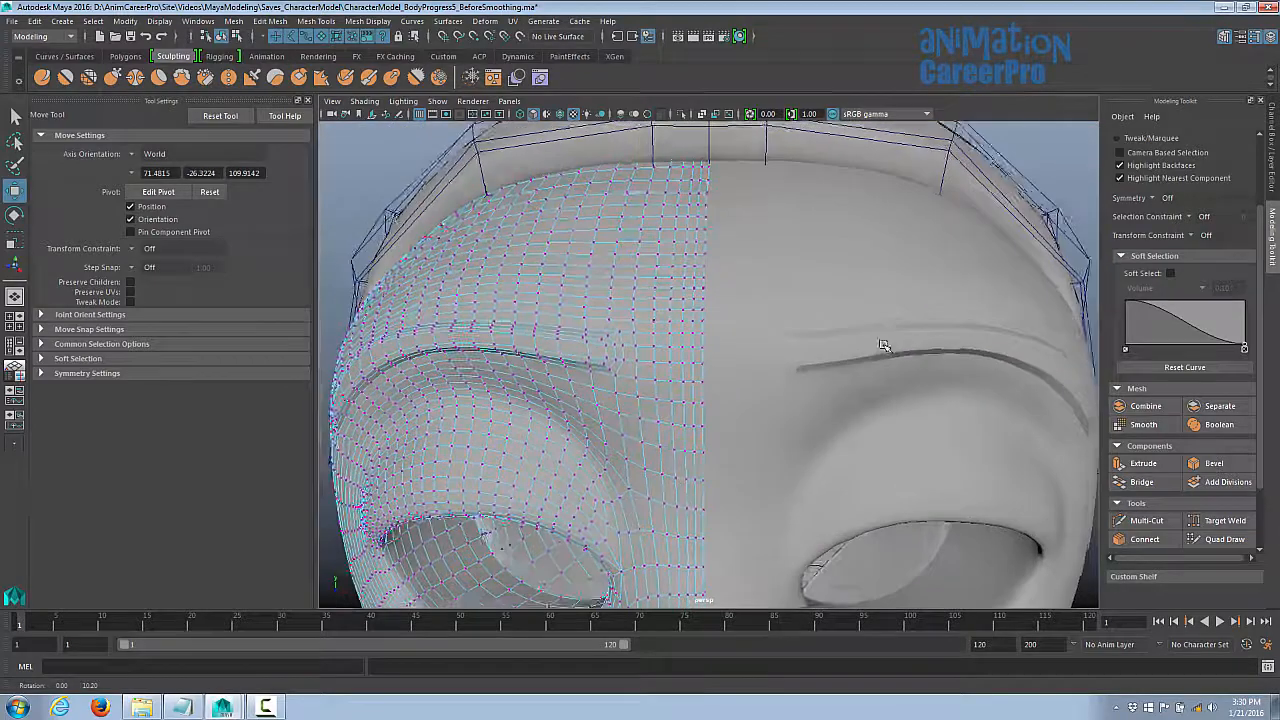
- Soften the hard edges at the inner end of the eyebrow on the original body half
{"action": "left_click_drag", "start_coordinate": [884, 345], "coordinate": [895, 319], "text": "alt"}
{"action": "left_click", "coordinate": [899, 321]}
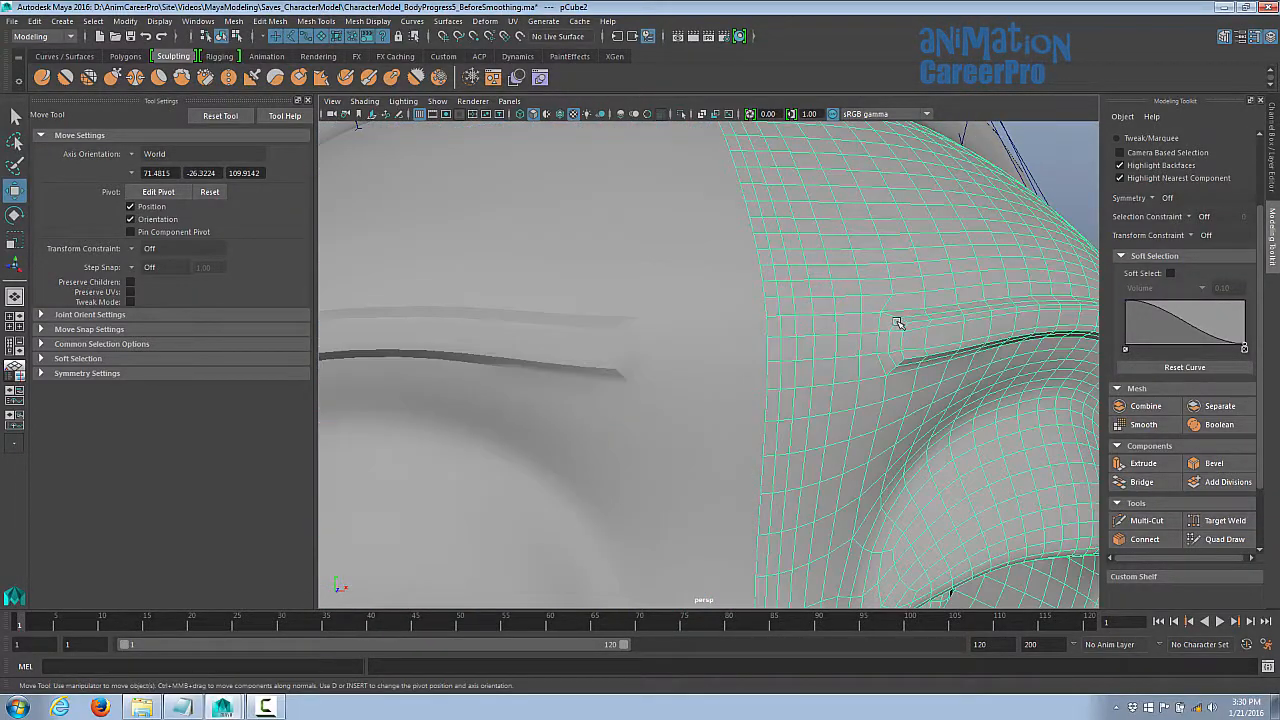
{"action": "left_click", "coordinate": [655, 309]}
{"action": "right_click_drag", "start_coordinate": [628, 318], "coordinate": [631, 299]}
{"action": "left_click", "coordinate": [629, 319]}
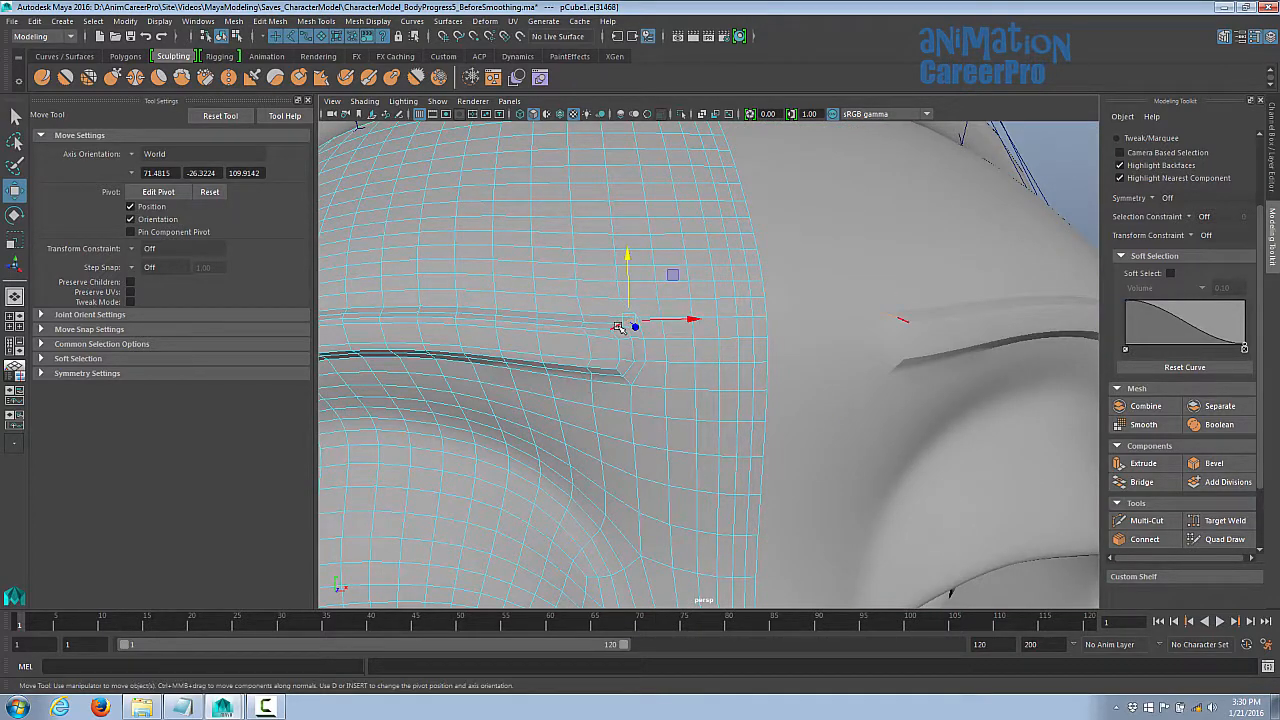
{"action": "left_click", "coordinate": [357, 22]}
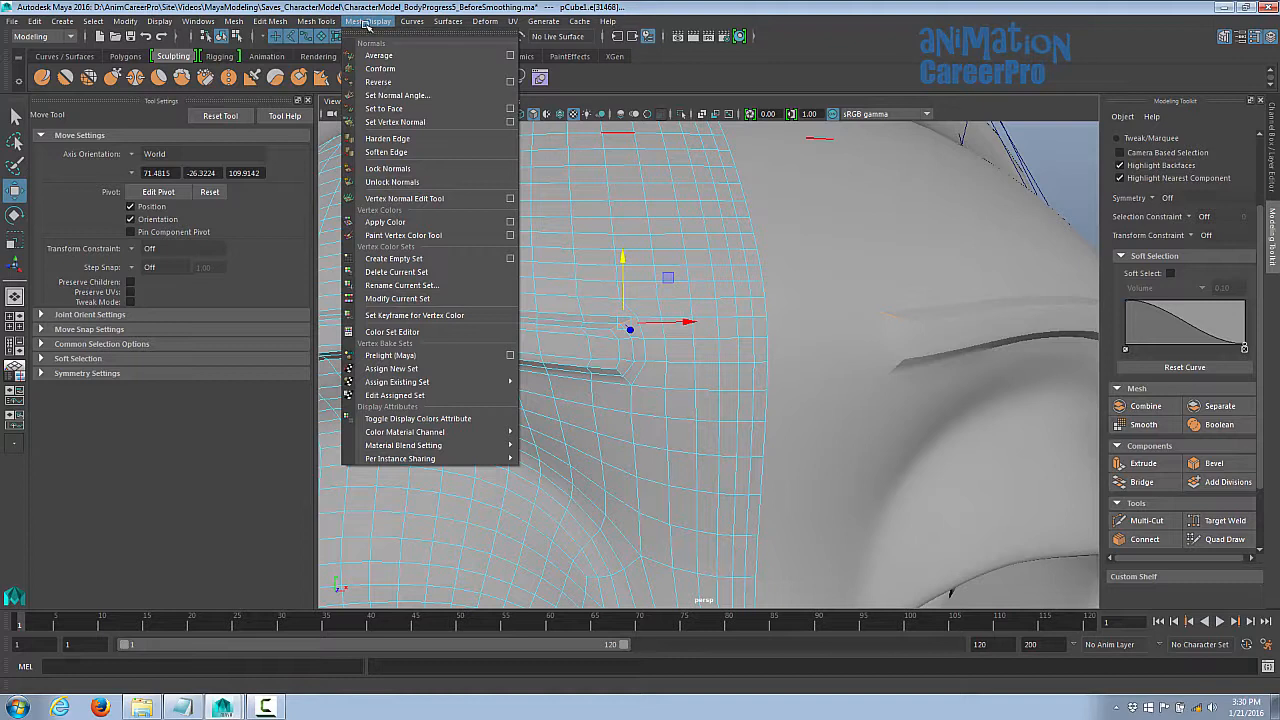
{"action": "left_click", "coordinate": [390, 154]}
{"action": "left_click_drag", "start_coordinate": [905, 336], "coordinate": [632, 350], "text": "alt"}
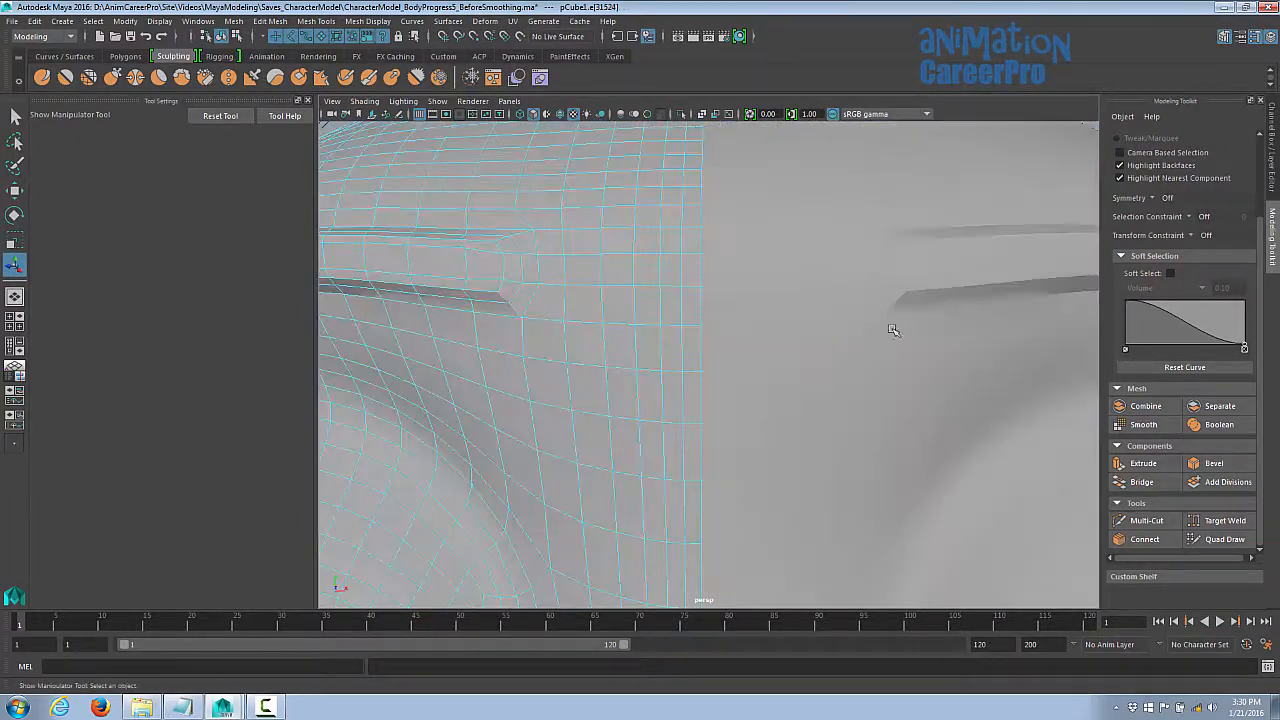
{"action": "left_click", "coordinate": [368, 21]}
{"action": "left_click", "coordinate": [401, 152]}
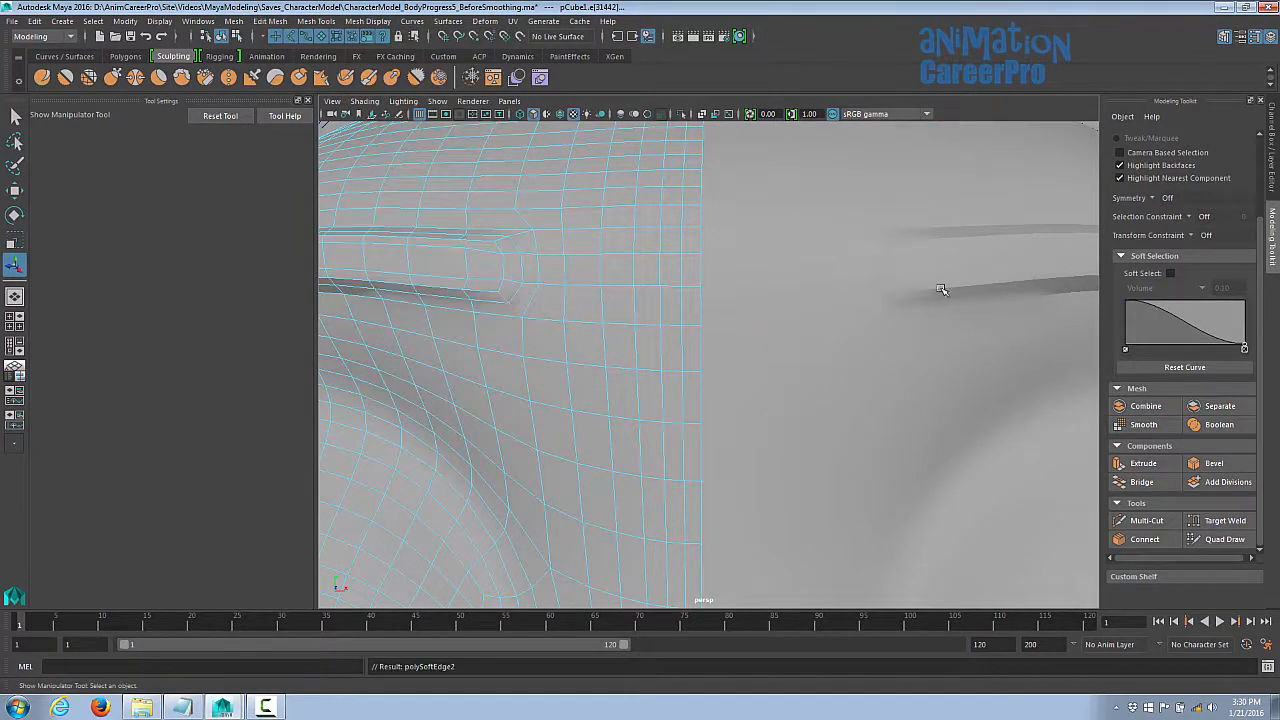
- Delete the mirrored body half and the mirrored hair half, keeping the original halves
{"action": "left_click_drag", "start_coordinate": [943, 286], "coordinate": [695, 359], "text": "alt"}
{"action": "right_click_drag", "start_coordinate": [695, 359], "coordinate": [660, 340], "text": "alt"}
{"action": "left_click", "coordinate": [789, 266]}
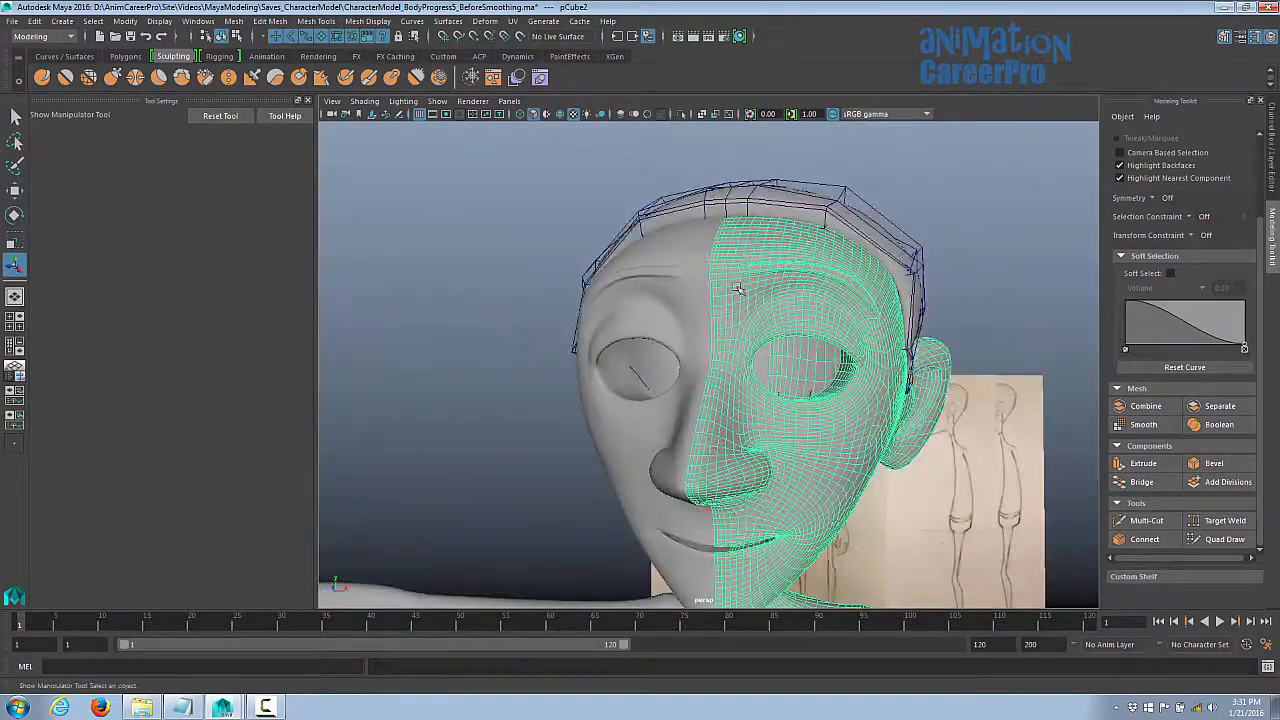
{"action": "left_click_drag", "start_coordinate": [800, 298], "coordinate": [824, 312], "text": "alt"}
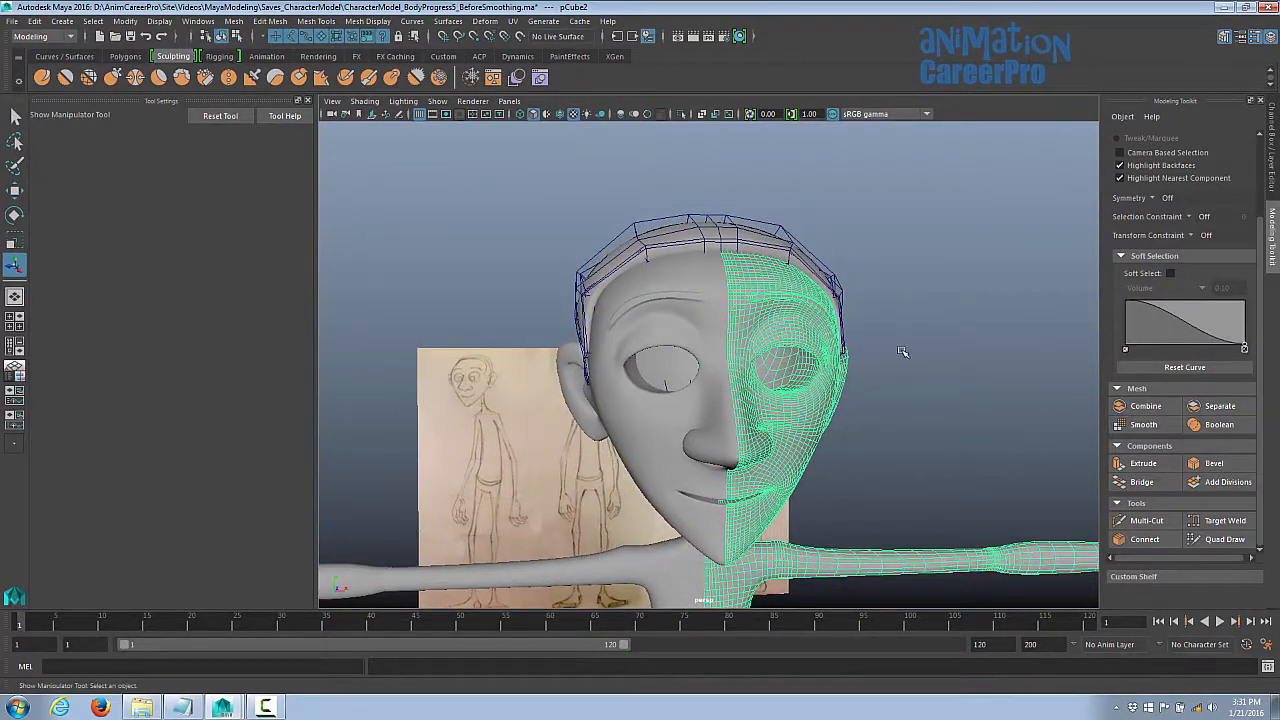
{"action": "scroll", "coordinate": [854, 354], "scroll_direction": "down", "scroll_amount": 4}
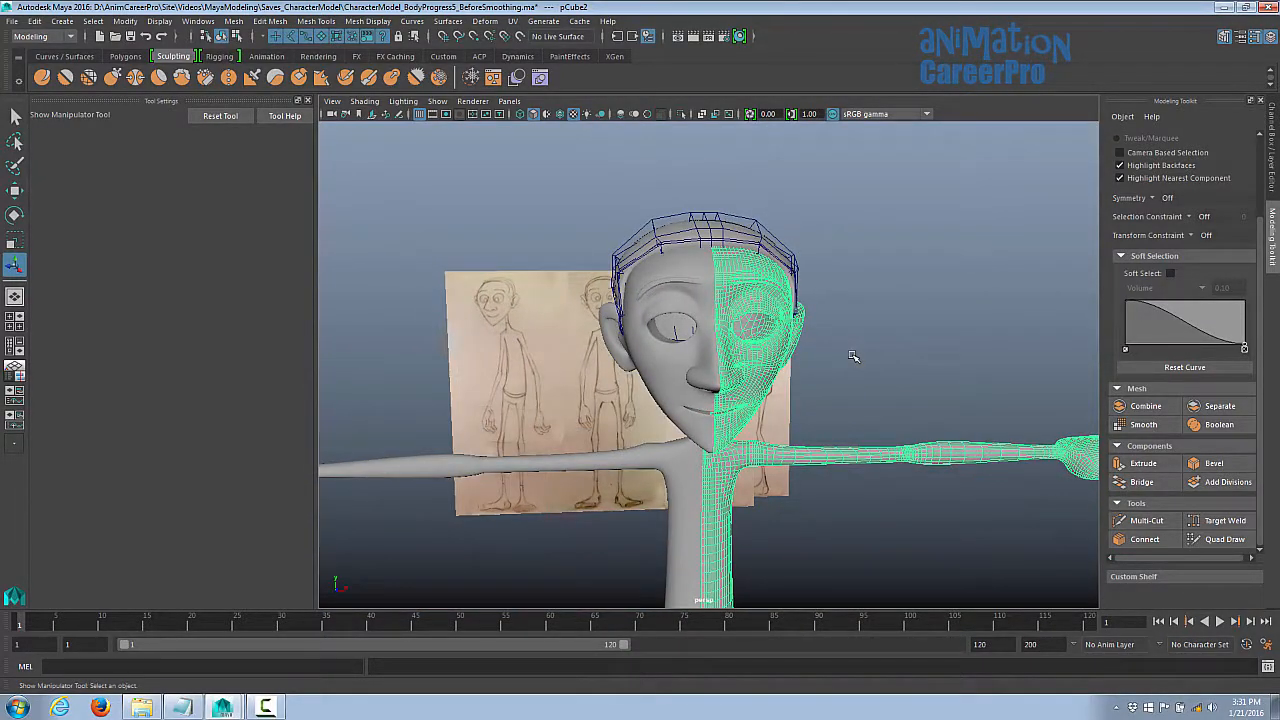
{"action": "key", "text": "Delete"}
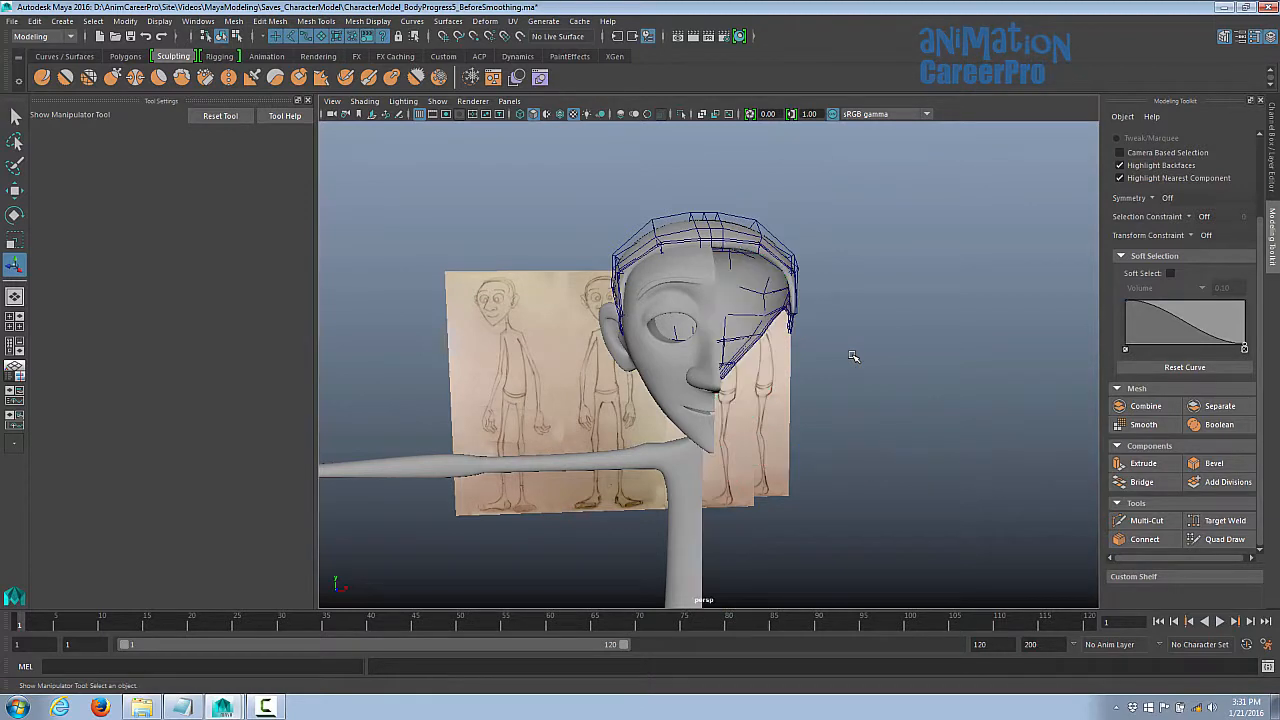
{"action": "left_click", "coordinate": [771, 230]}
{"action": "key", "text": "Delete"}
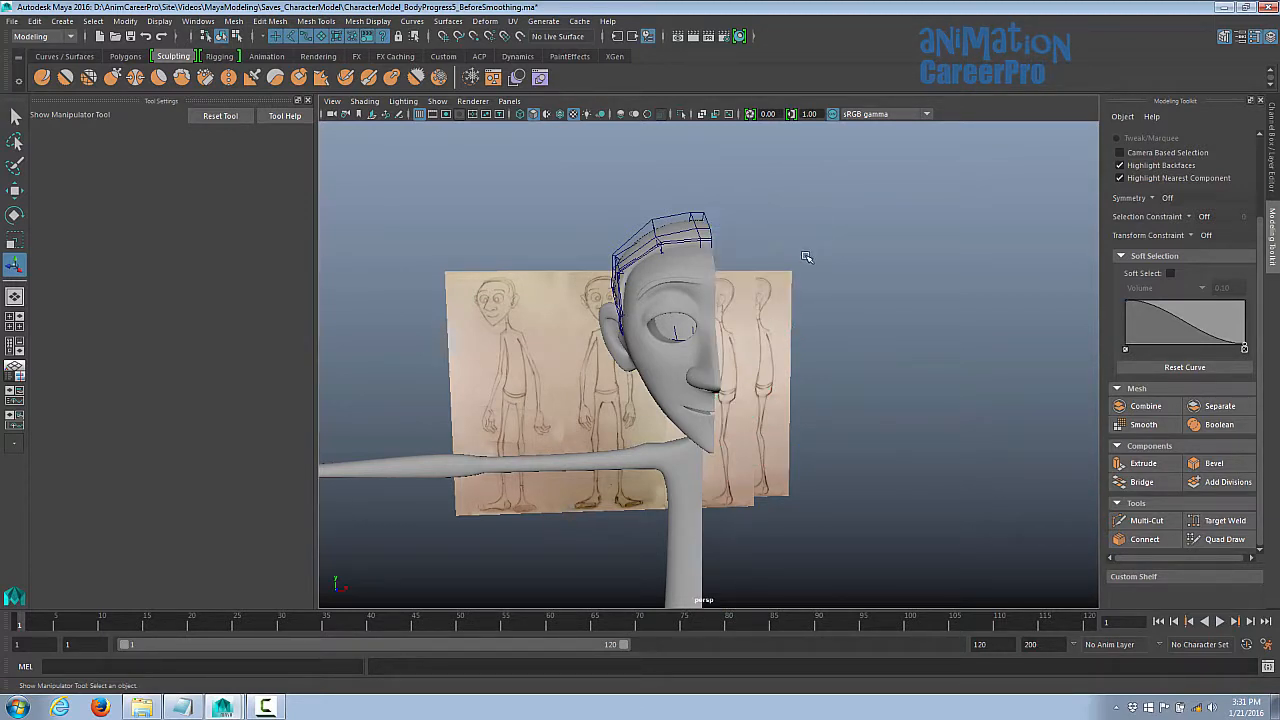
- Apply the Smooth mesh operation to the hair half and turn off its smooth preview display
{"action": "left_click", "coordinate": [688, 213]}
{"action": "left_click_drag", "start_coordinate": [704, 240], "coordinate": [728, 246], "text": "alt"}
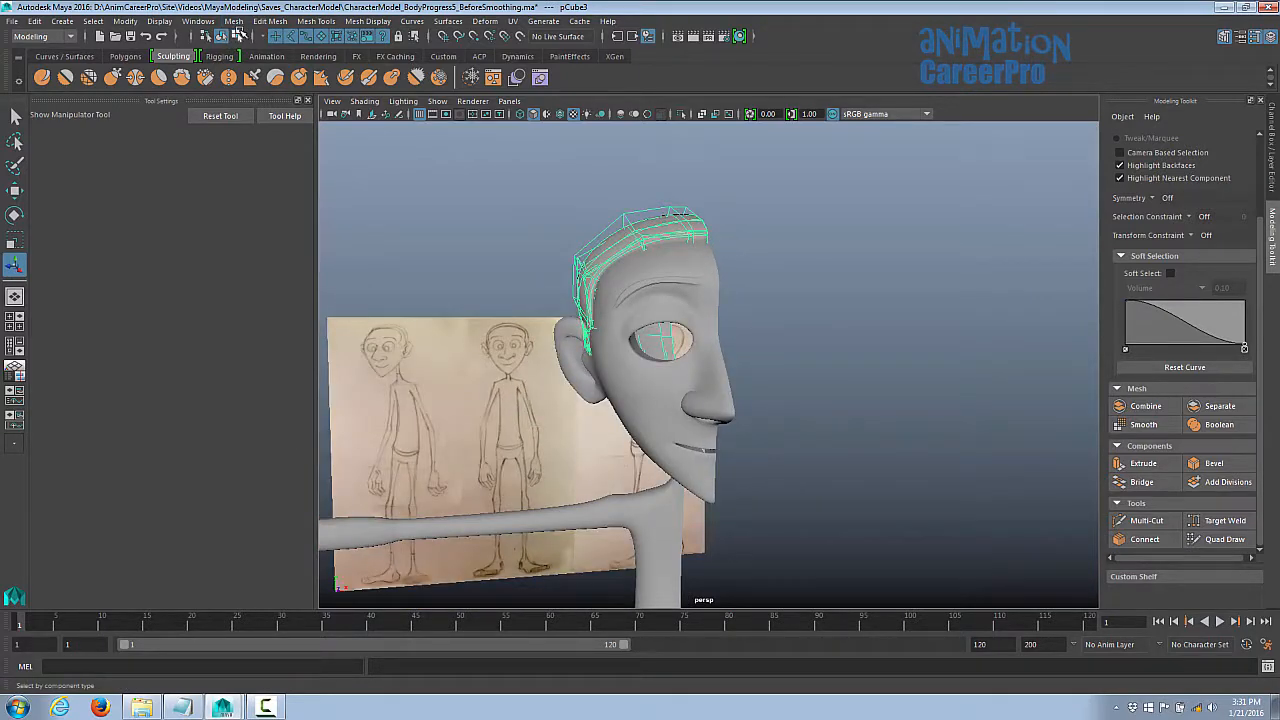
{"action": "left_click", "coordinate": [234, 21]}
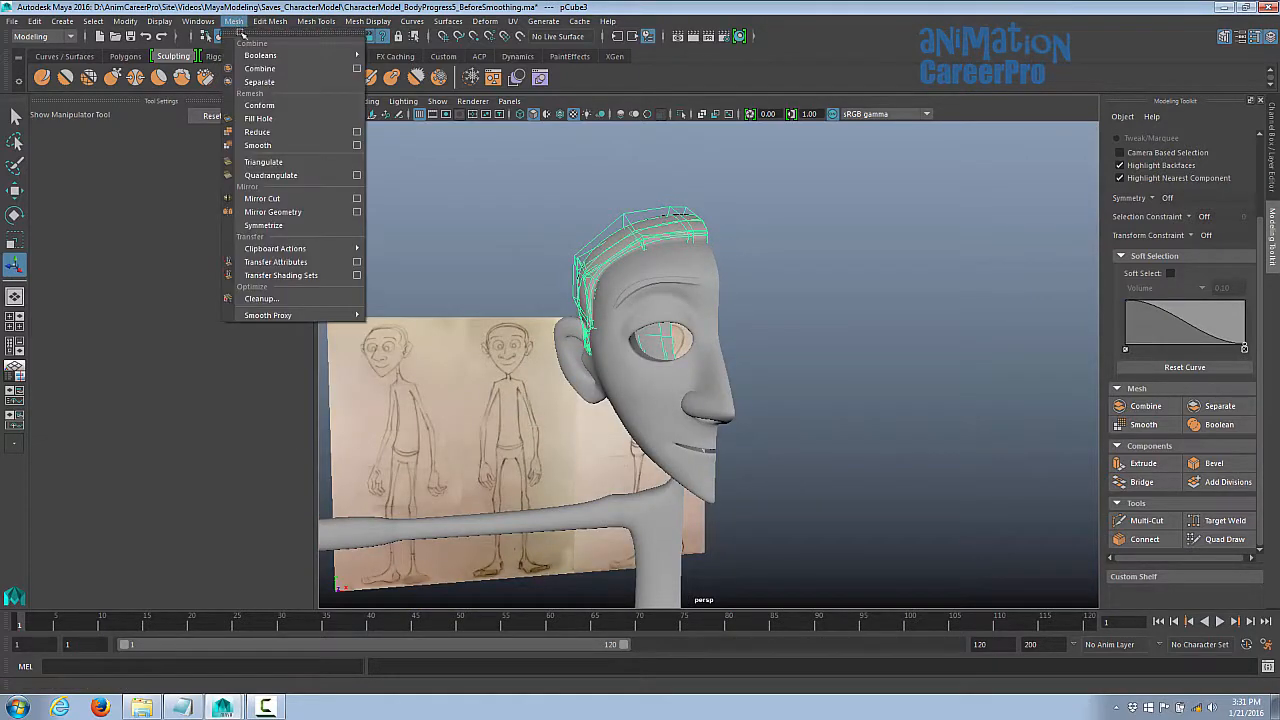
{"action": "left_click", "coordinate": [260, 145]}
{"action": "left_click_drag", "start_coordinate": [690, 232], "coordinate": [711, 238], "text": "alt"}
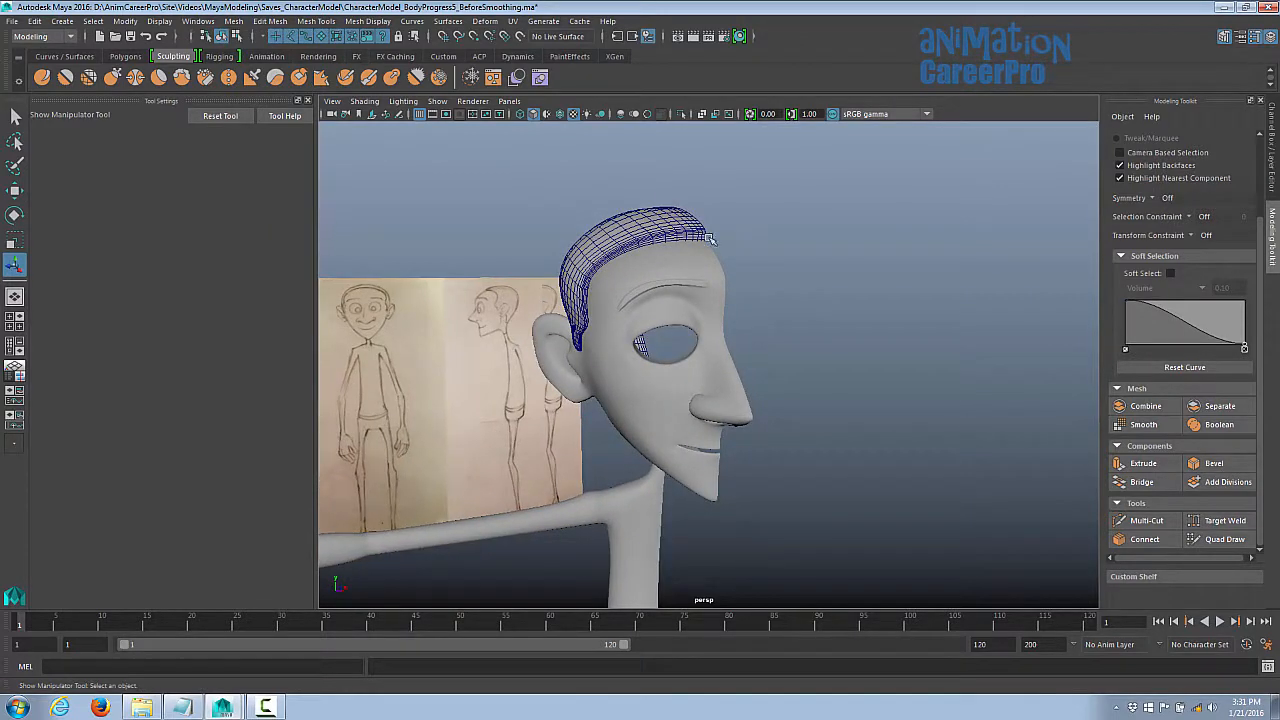
{"action": "left_click", "coordinate": [682, 215]}
{"action": "key", "text": "3"}
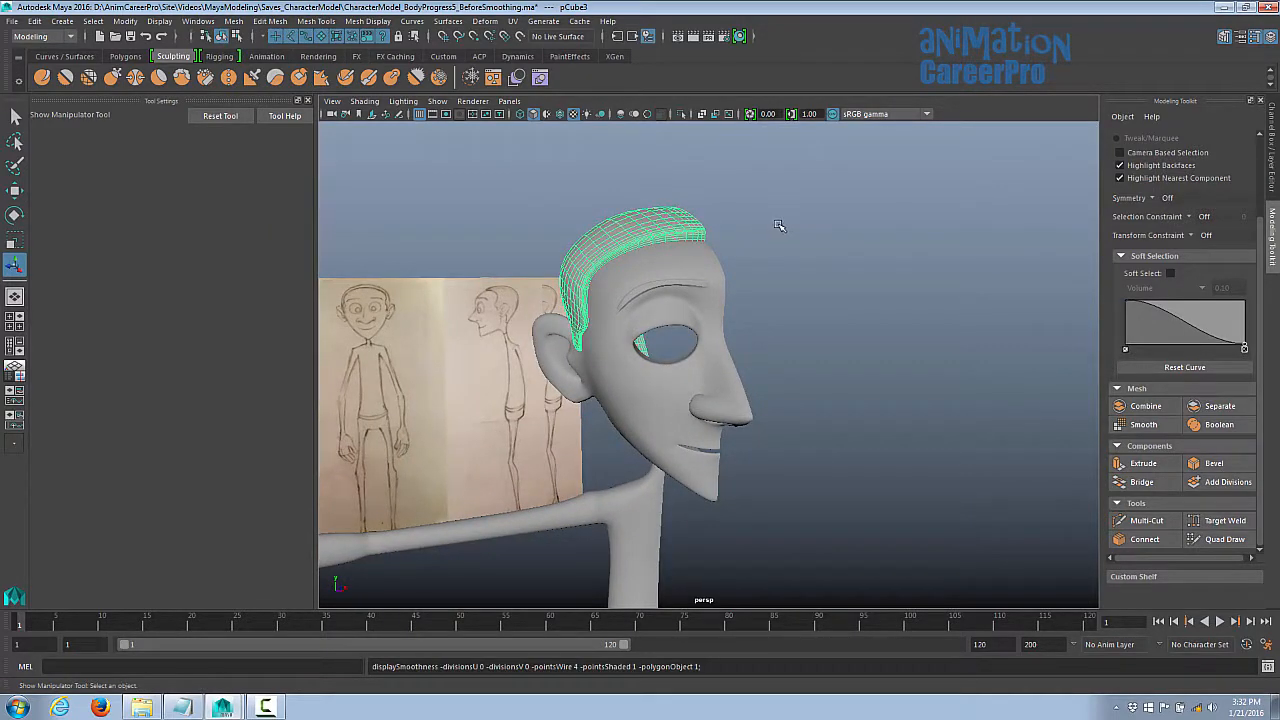
- Examine the smoothed hair half together with the head, arm and torso
{"action": "left_click", "coordinate": [779, 225]}
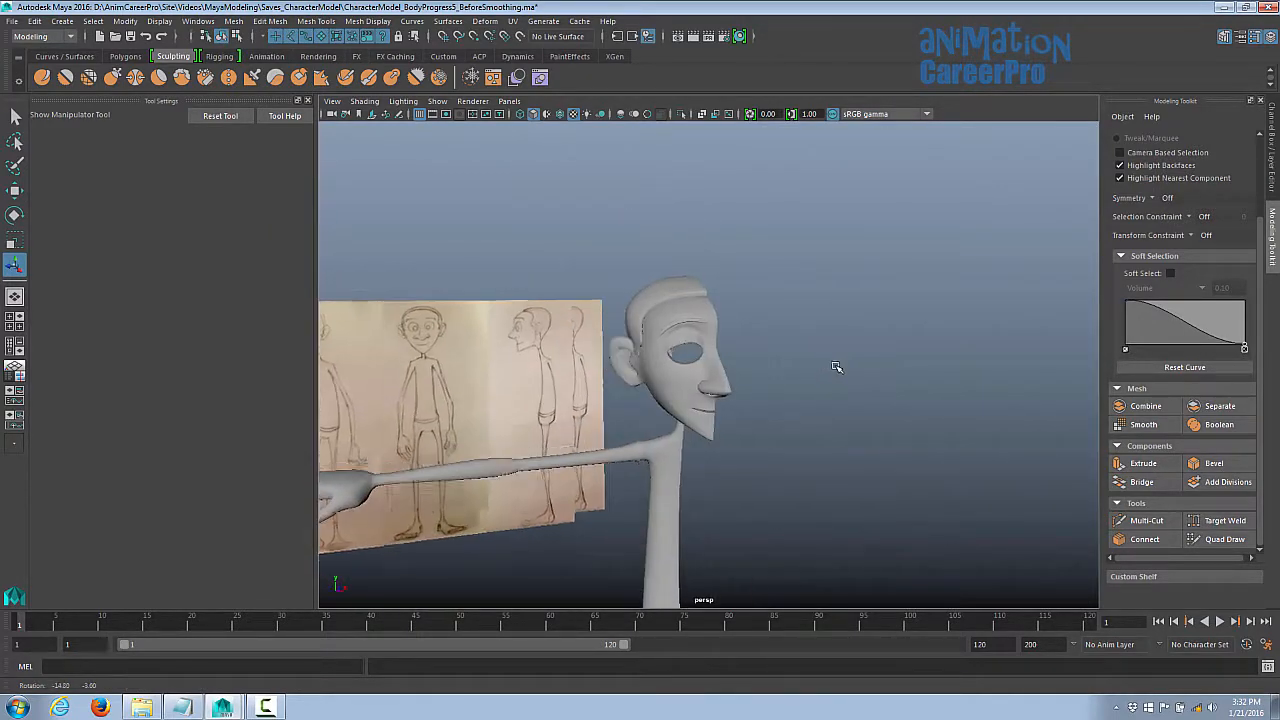
{"action": "left_click_drag", "start_coordinate": [836, 366], "coordinate": [840, 369], "text": "alt"}
{"action": "right_click_drag", "start_coordinate": [840, 369], "coordinate": [790, 369], "text": "alt"}
{"action": "middle_click_drag", "start_coordinate": [790, 369], "coordinate": [812, 300], "text": "alt"}
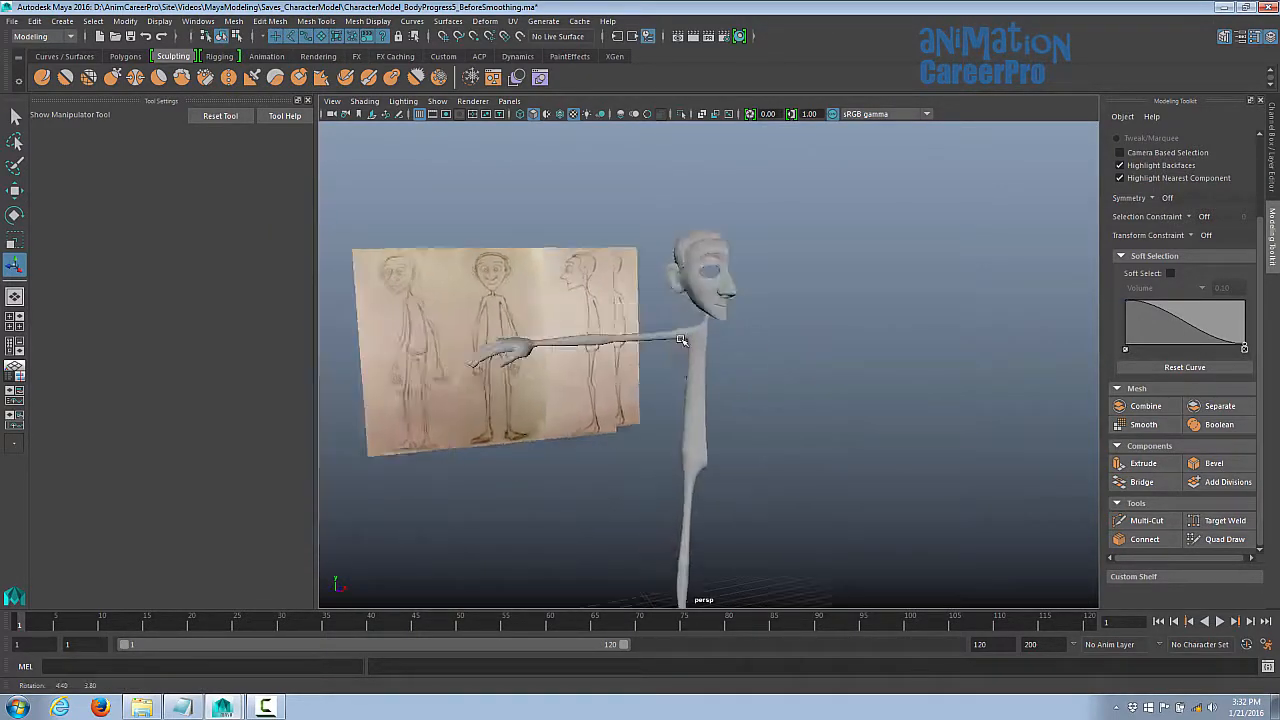
{"action": "left_click_drag", "start_coordinate": [812, 300], "coordinate": [810, 337], "text": "alt"}
{"action": "right_click_drag", "start_coordinate": [810, 337], "coordinate": [850, 336], "text": "alt"}
{"action": "middle_click_drag", "start_coordinate": [850, 336], "coordinate": [826, 494], "text": "alt"}
{"action": "right_click_drag", "start_coordinate": [826, 494], "coordinate": [869, 440], "text": "alt"}
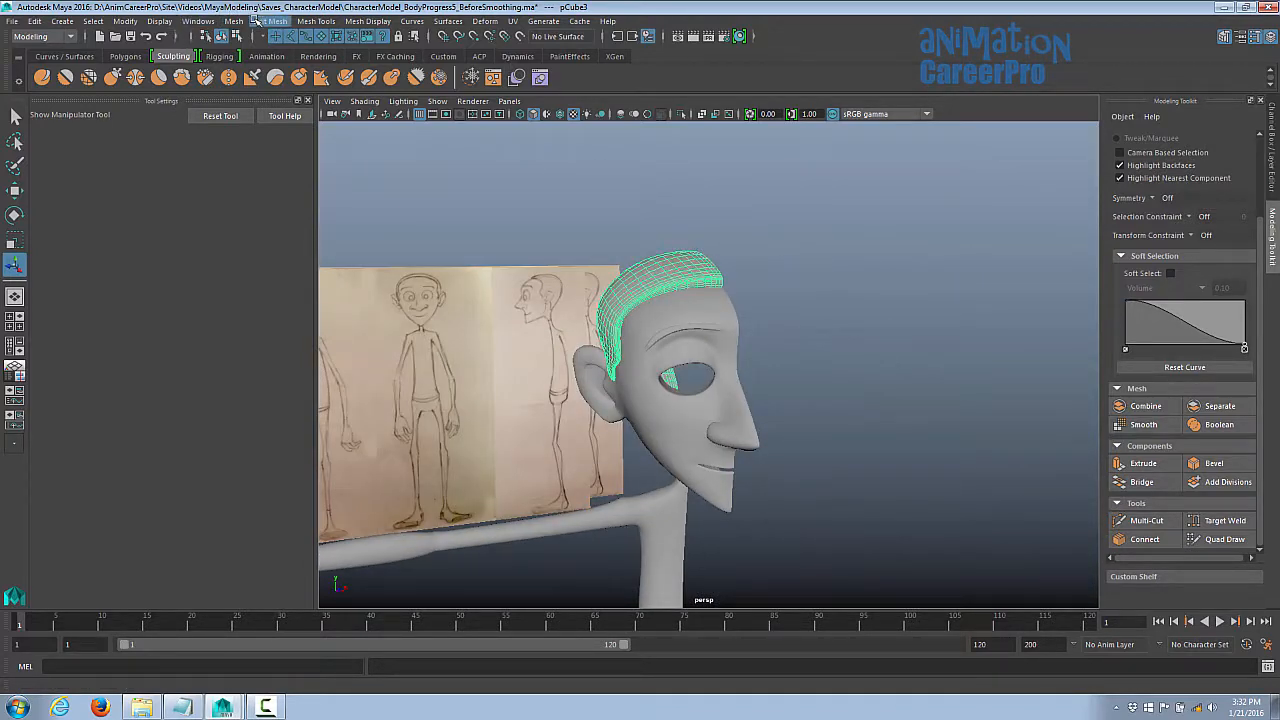
- Mirror the hair half with Mirror Geometry in the +X direction, merging vertices with the original
{"action": "left_click", "coordinate": [232, 21]}
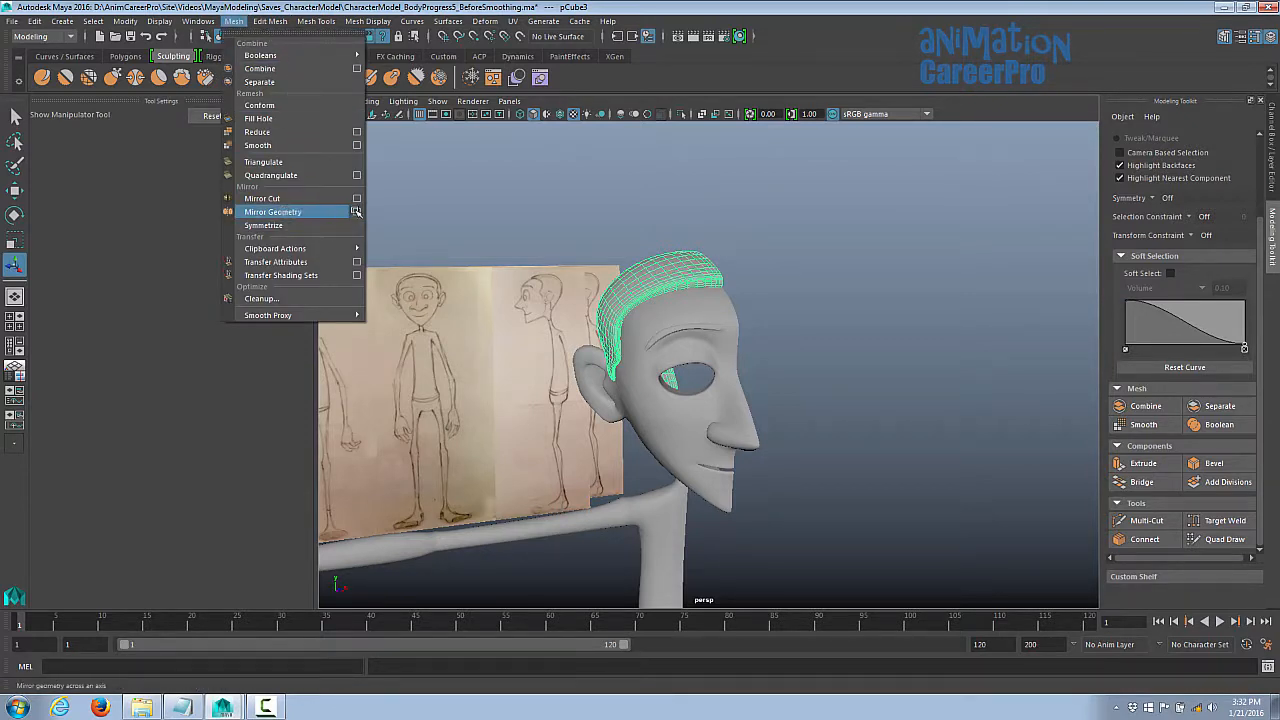
{"action": "left_click", "coordinate": [357, 212]}
{"action": "left_click_drag", "start_coordinate": [890, 152], "coordinate": [939, 124]}
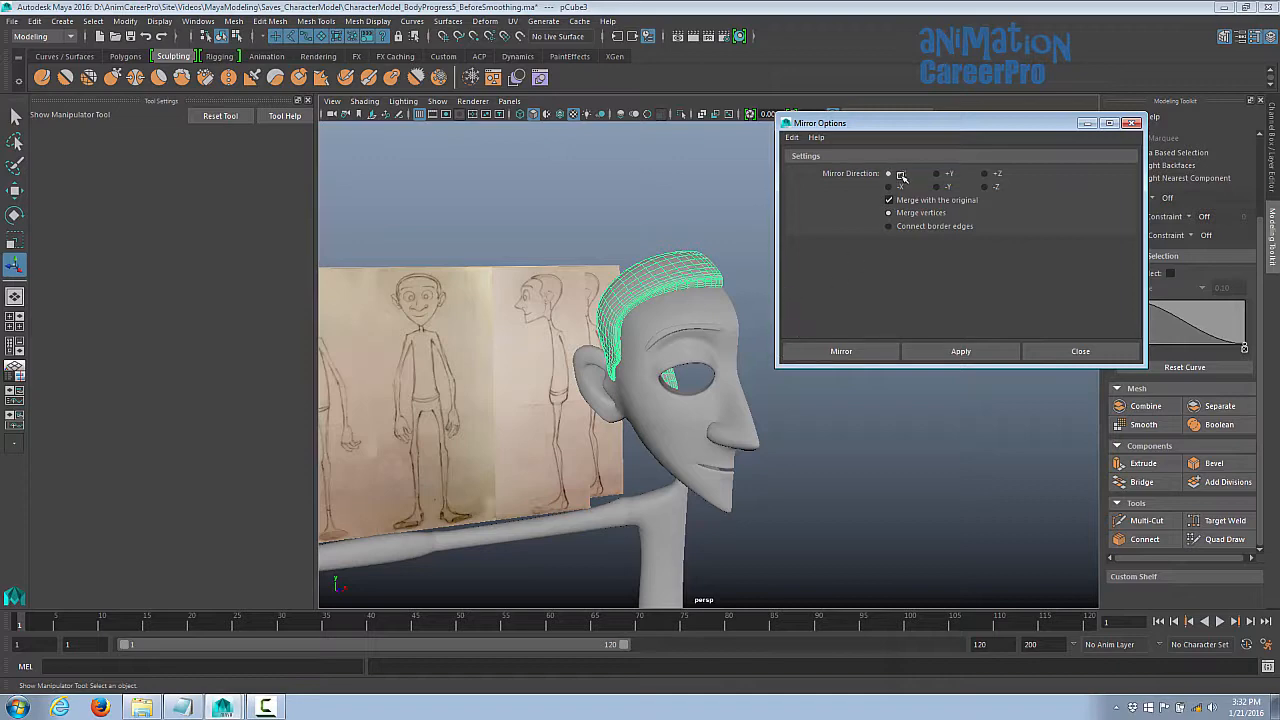
{"action": "left_click_drag", "start_coordinate": [872, 476], "coordinate": [880, 471], "text": "alt"}
{"action": "right_click_drag", "start_coordinate": [880, 471], "coordinate": [519, 508], "text": "alt"}
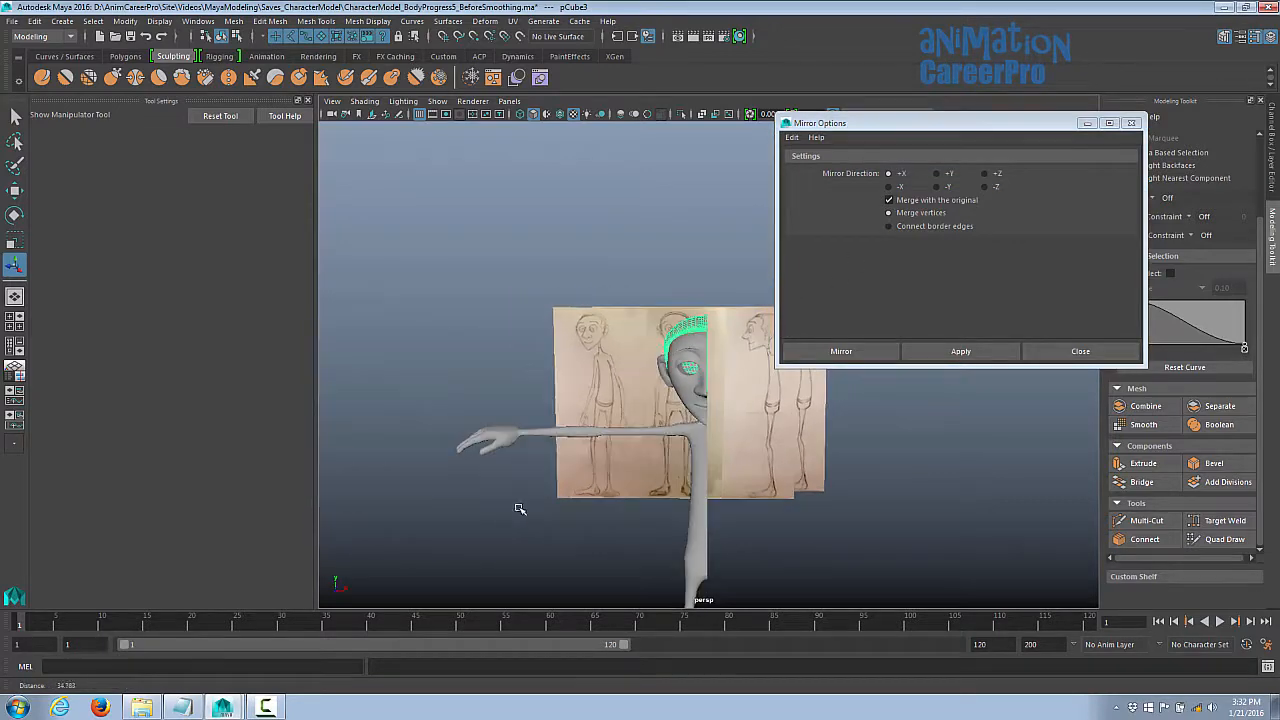
{"action": "key", "text": "w"}
{"action": "left_click_drag", "start_coordinate": [795, 430], "coordinate": [744, 509], "text": "alt"}
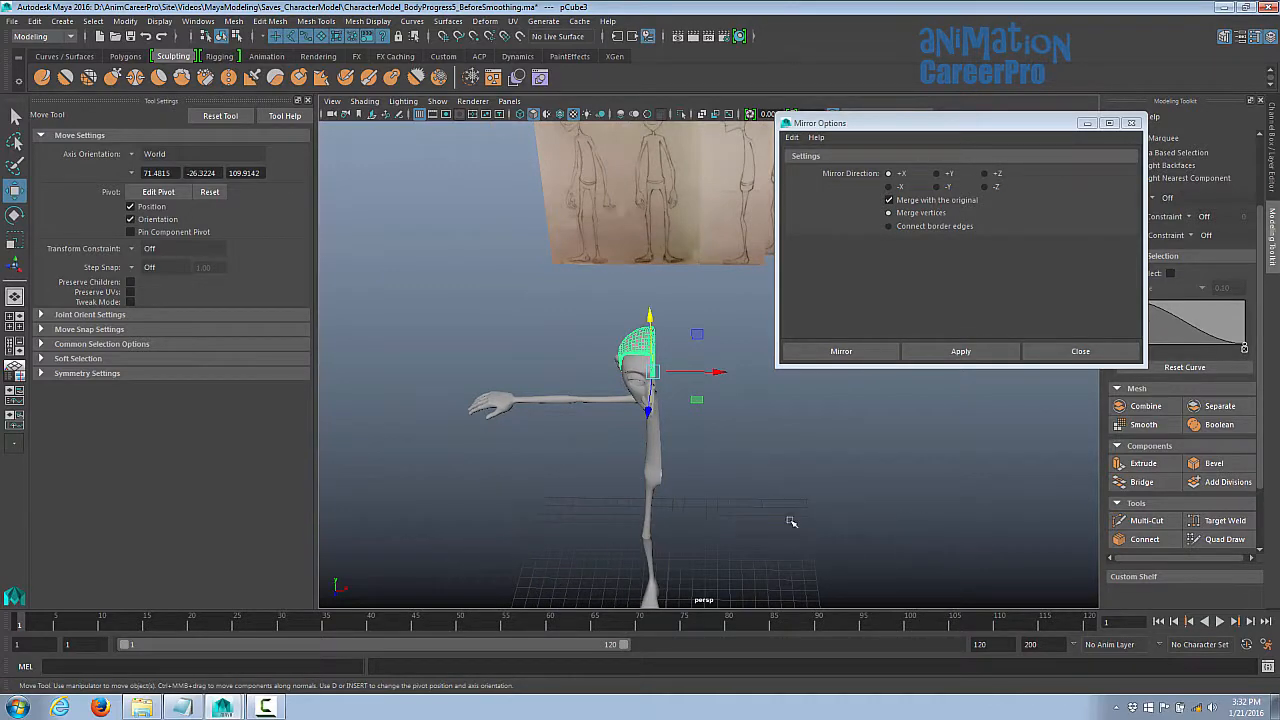
{"action": "left_click_drag", "start_coordinate": [791, 522], "coordinate": [862, 474], "text": "alt"}
{"action": "right_click_drag", "start_coordinate": [862, 474], "coordinate": [943, 494], "text": "alt"}
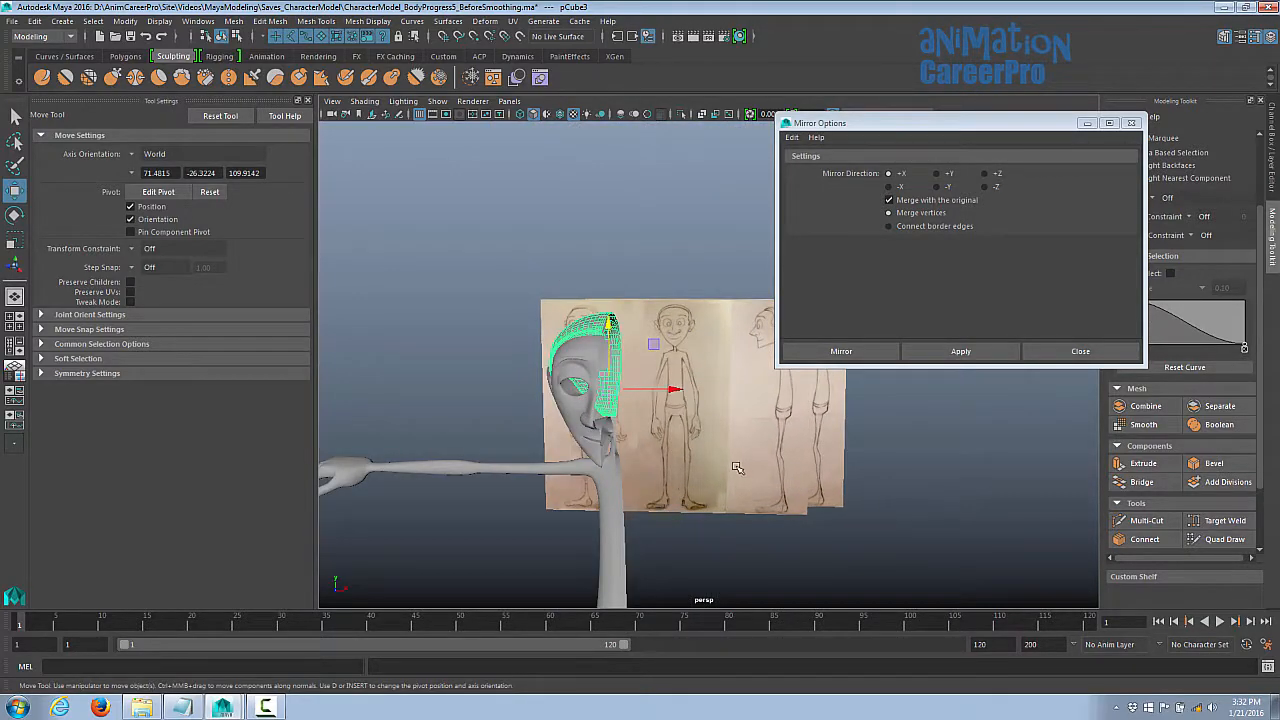
{"action": "left_click_drag", "start_coordinate": [737, 468], "coordinate": [765, 420], "text": "alt"}
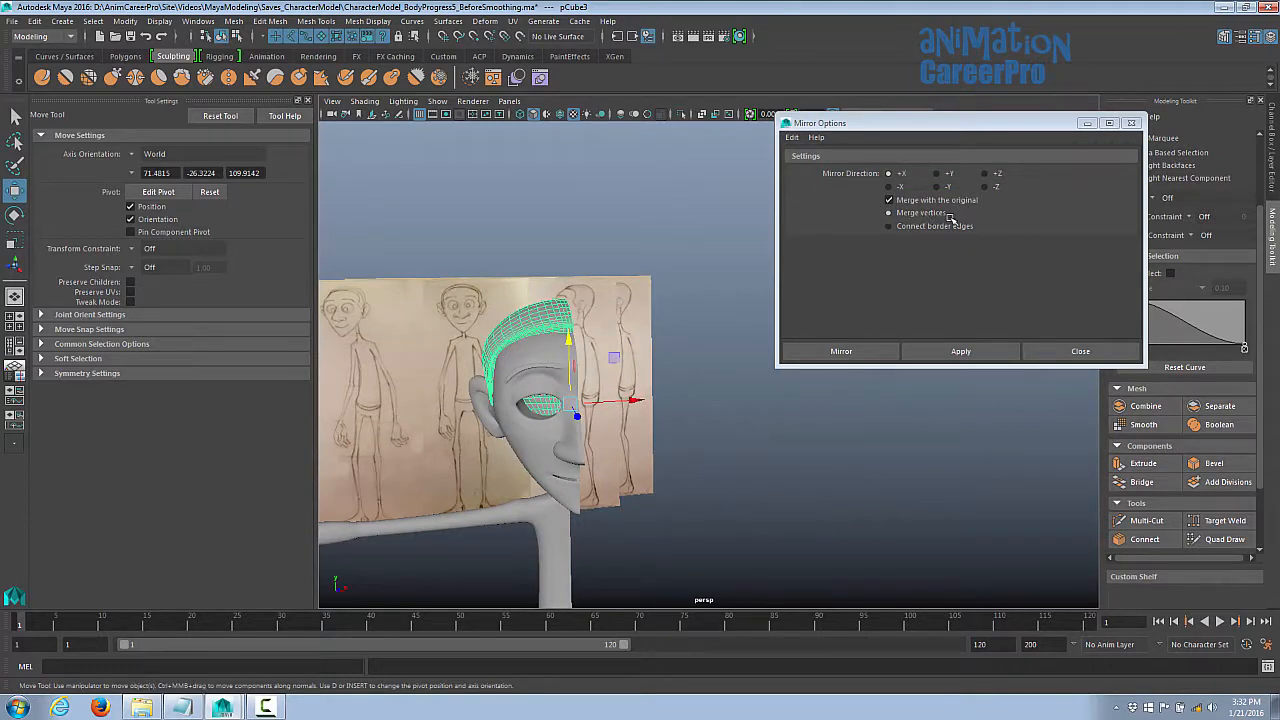
{"action": "left_click", "coordinate": [963, 352]}
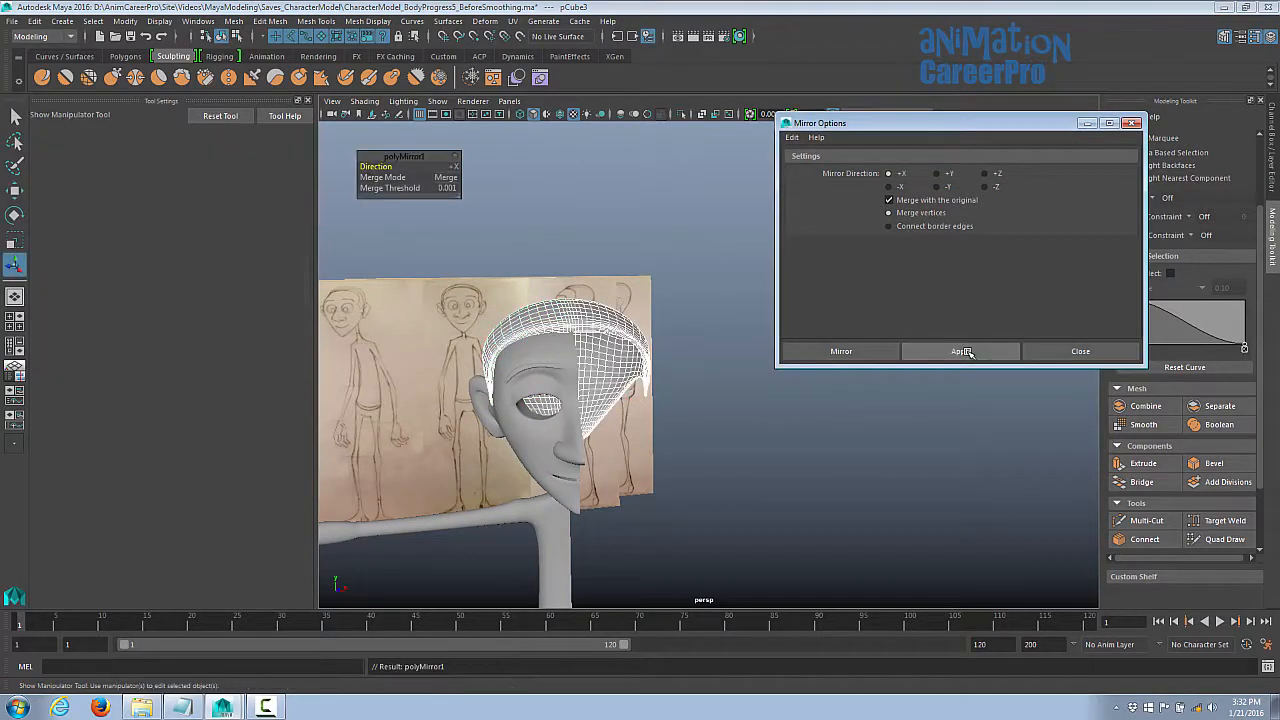
- Mirror the body half in the +X direction with merged vertices and close the mirror options
{"action": "mouse_move", "coordinate": [681, 338]}
{"action": "left_mouse_down", "text": "alt"}
{"action": "mouse_move", "coordinate": [690, 345]}
{"action": "mouse_move", "coordinate": [676, 352]}
{"action": "left_mouse_up", "text": "alt"}
{"action": "left_click", "coordinate": [580, 372]}
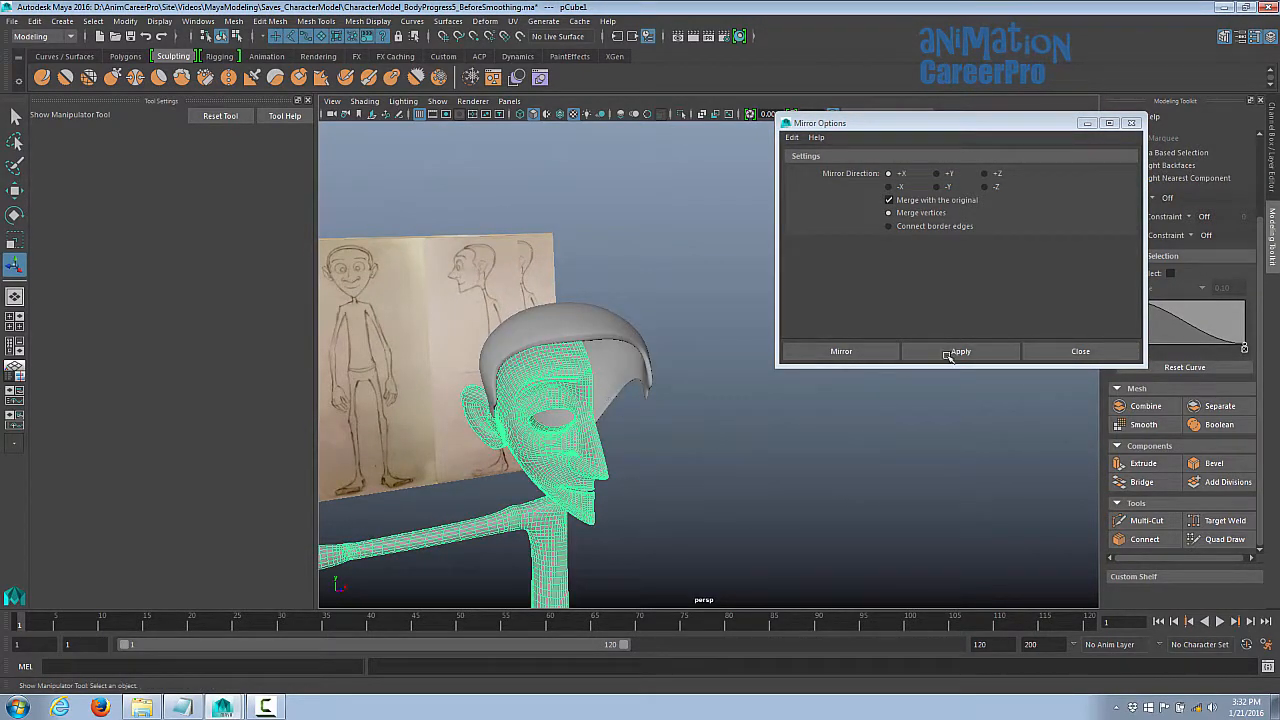
{"action": "left_click", "coordinate": [947, 356]}
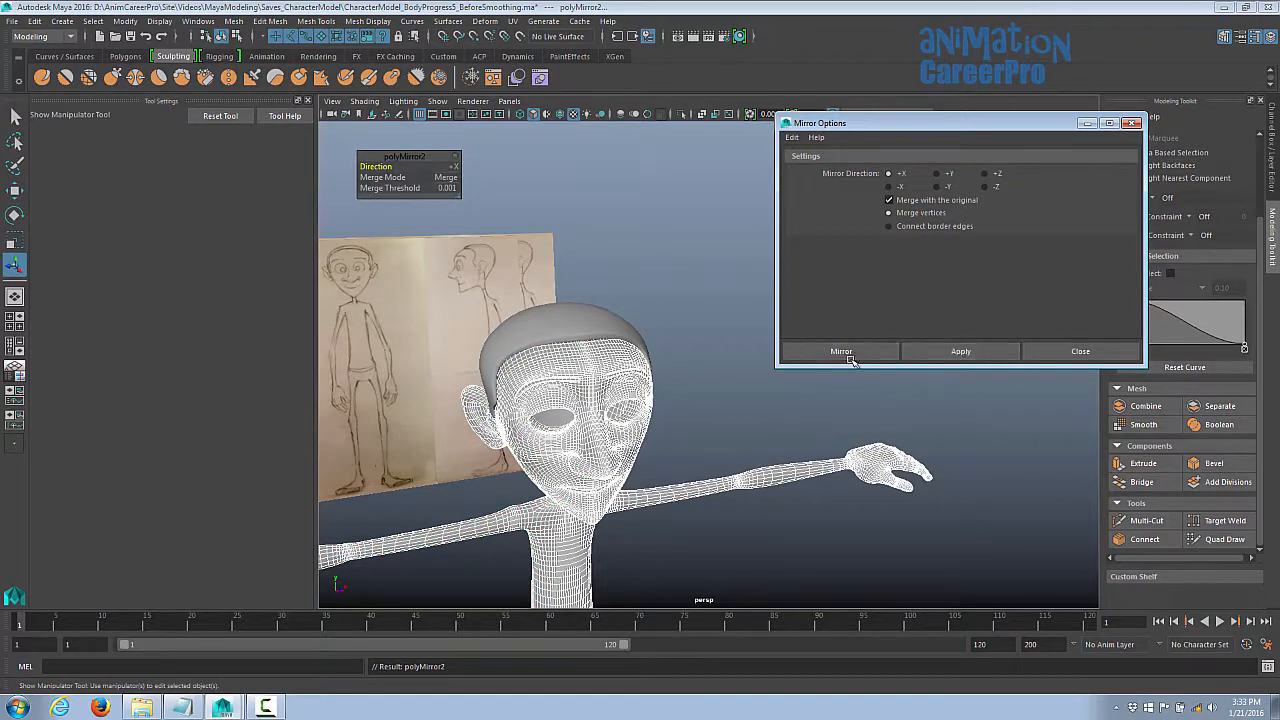
{"action": "left_click", "coordinate": [1080, 351]}
{"action": "left_click", "coordinate": [831, 387]}
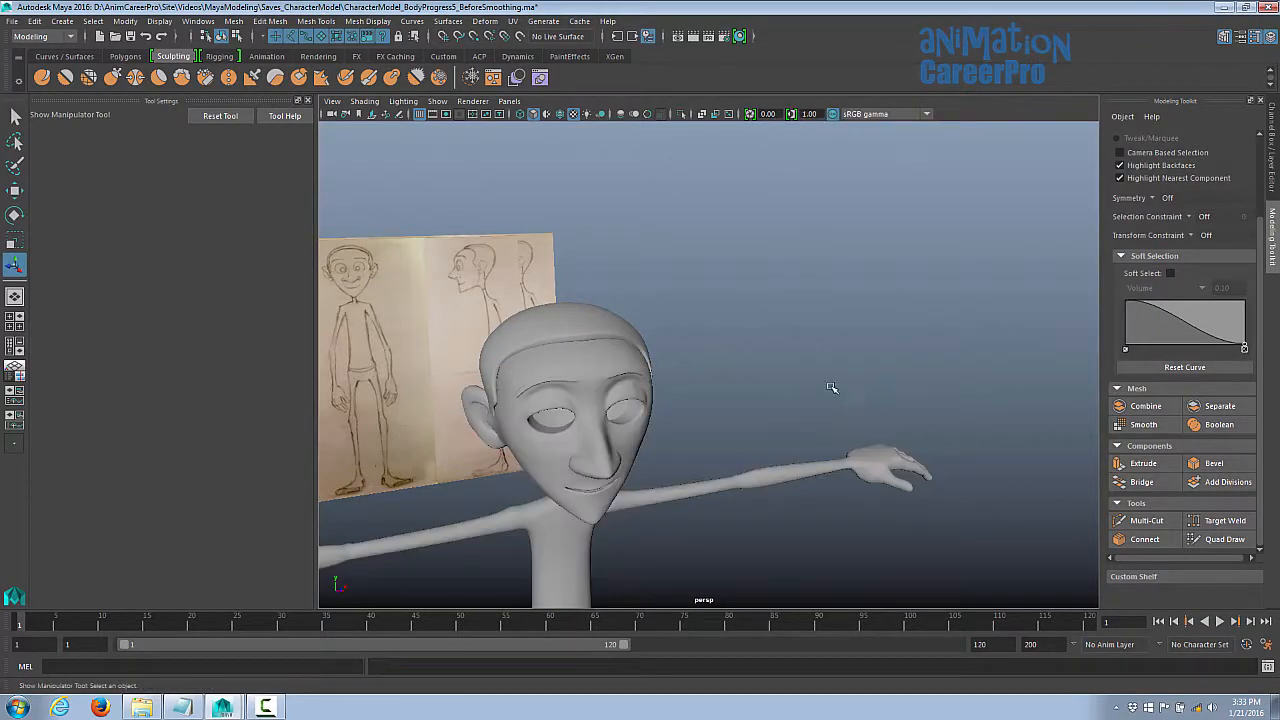
- Try moving the hair piece away from the head, and undo the move
{"action": "left_click_drag", "start_coordinate": [831, 387], "coordinate": [686, 311], "text": "alt"}
{"action": "left_click", "coordinate": [686, 311]}
{"action": "key", "text": "w"}
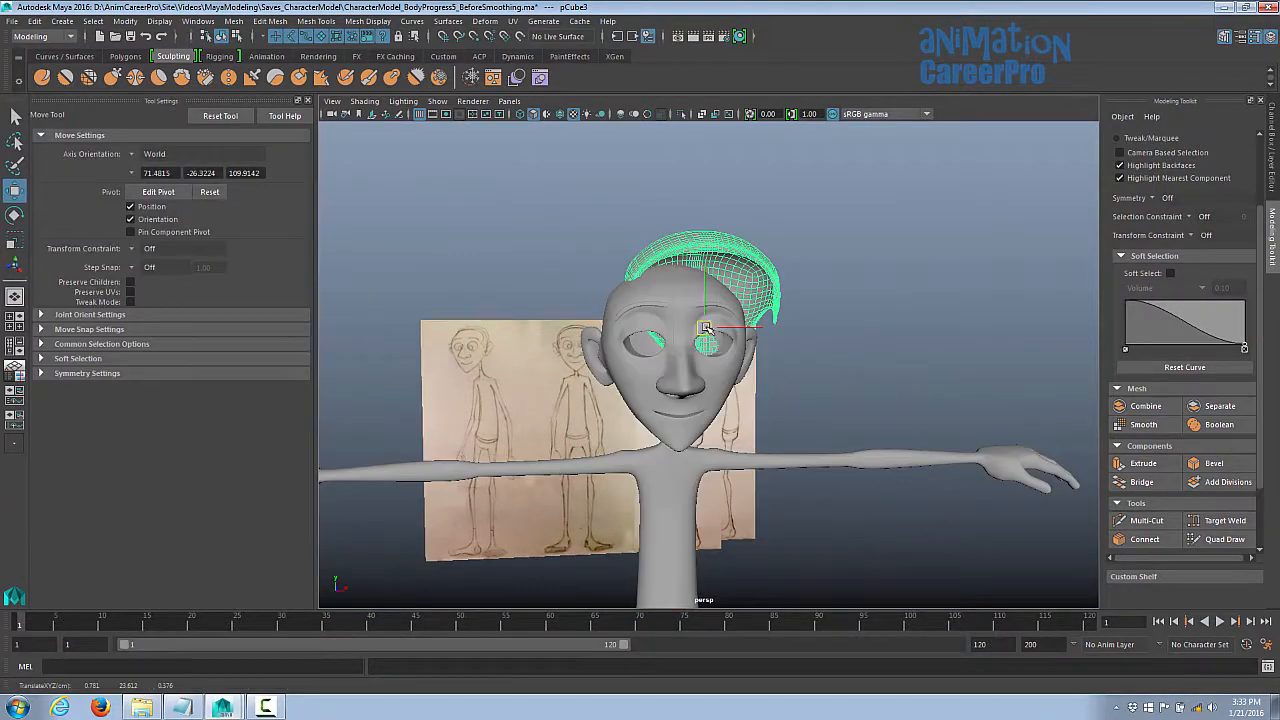
{"action": "key", "text": "ctrl+z"}
- Examine the complete mirrored character from both sides, checking the hairline, eyebrows and face
{"action": "right_click_drag", "start_coordinate": [760, 321], "coordinate": [886, 389], "text": "alt"}
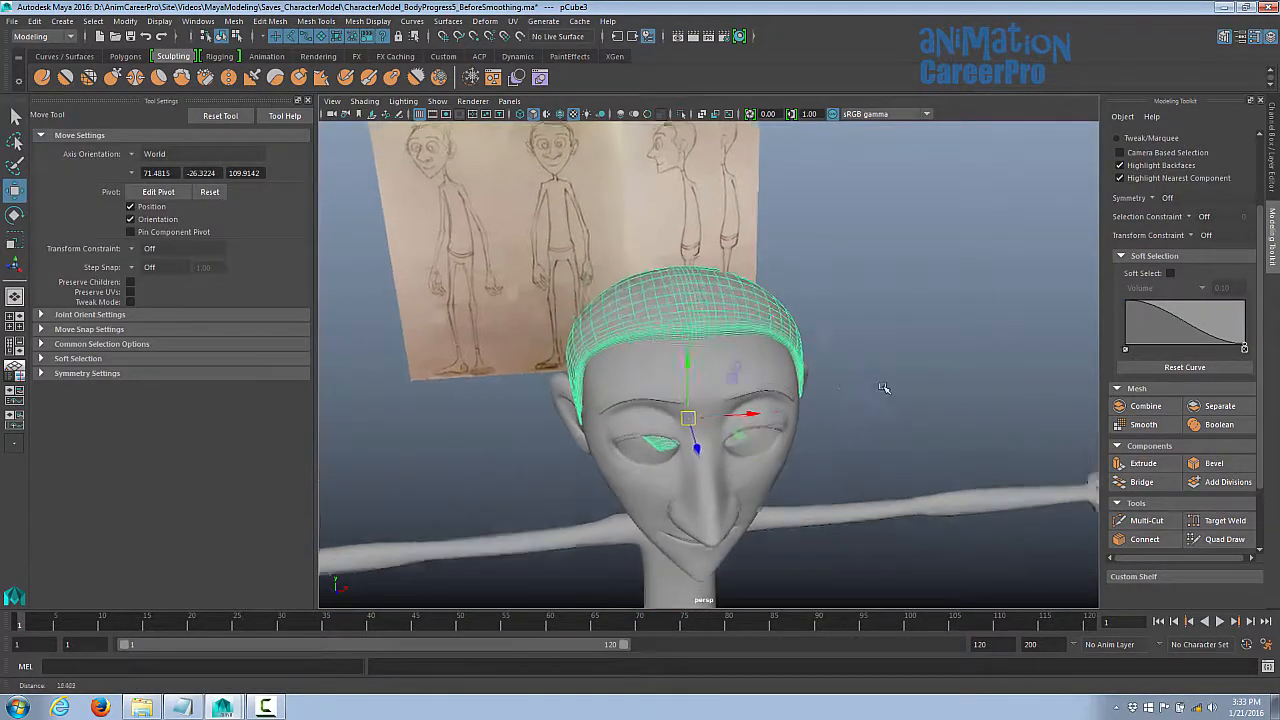
{"action": "left_click_drag", "start_coordinate": [728, 372], "coordinate": [889, 309], "text": "alt"}
{"action": "left_click", "coordinate": [934, 386]}
{"action": "left_click_drag", "start_coordinate": [934, 386], "coordinate": [770, 377], "text": "alt"}
{"action": "right_click_drag", "start_coordinate": [771, 377], "coordinate": [645, 375], "text": "alt"}
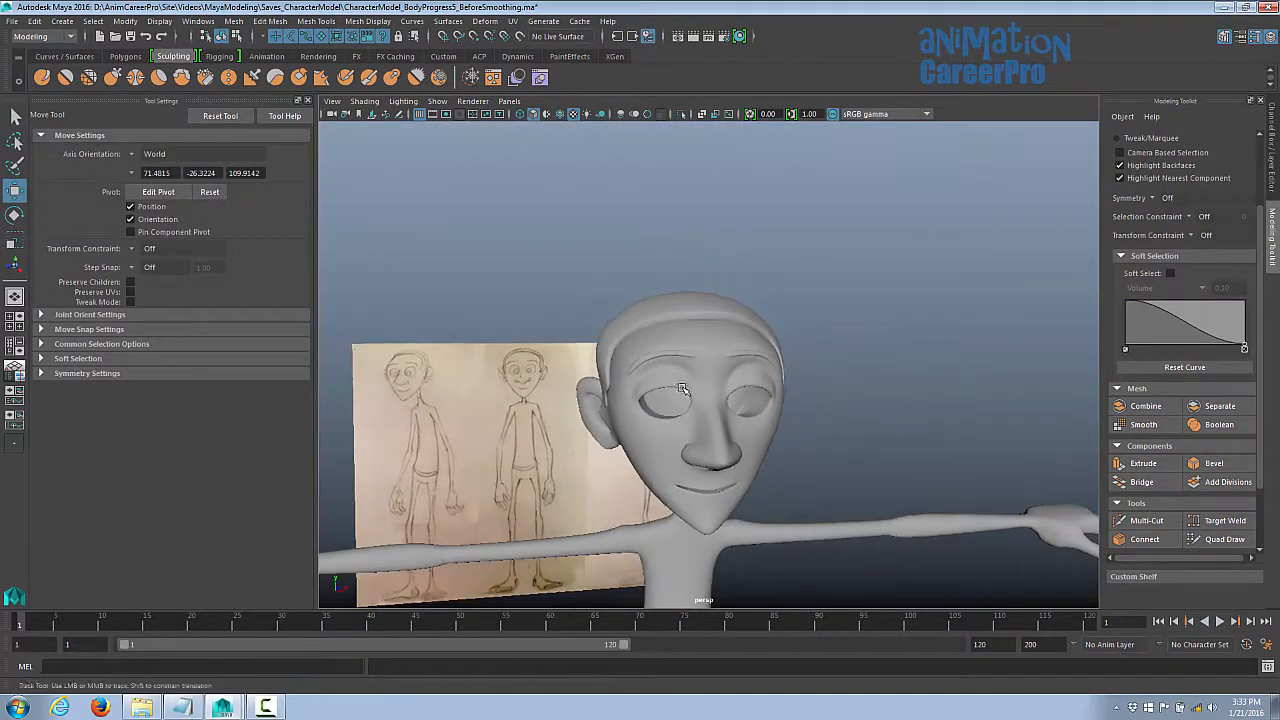
{"action": "middle_click_drag", "start_coordinate": [600, 375], "coordinate": [580, 283], "text": "alt"}
{"action": "left_click_drag", "start_coordinate": [580, 283], "coordinate": [672, 311], "text": "alt"}
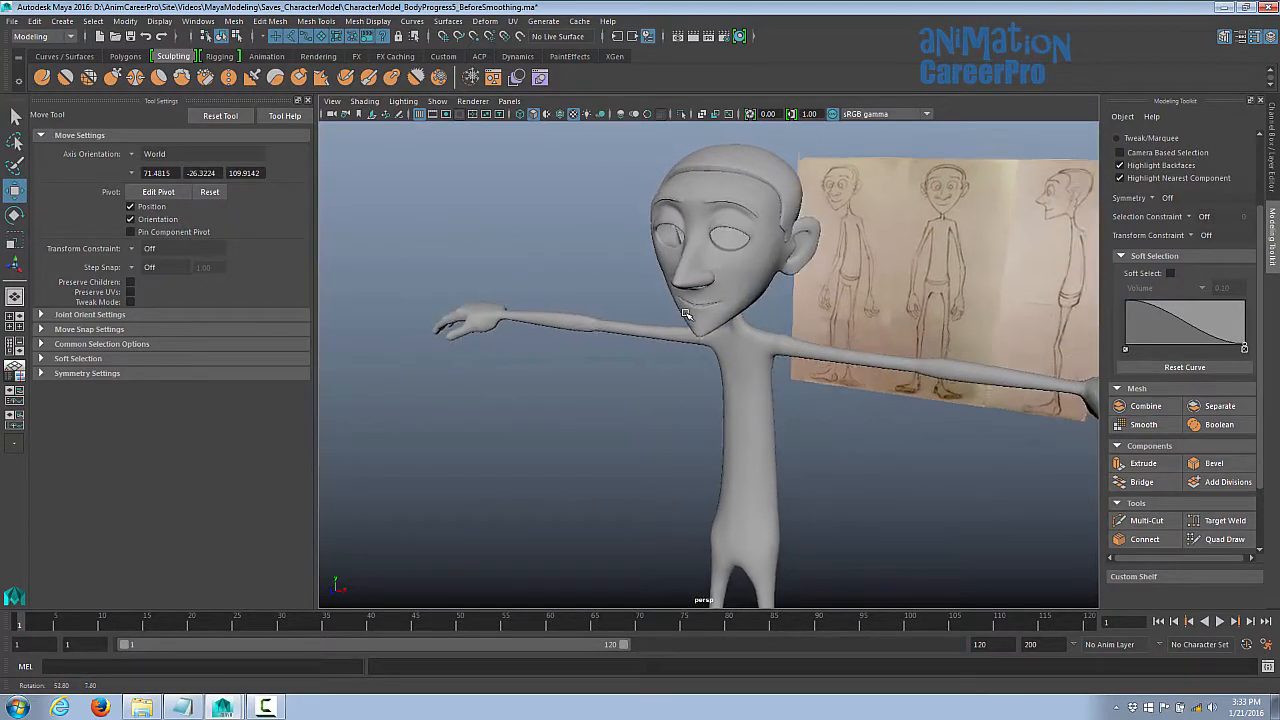
{"action": "middle_click_drag", "start_coordinate": [672, 311], "coordinate": [690, 410], "text": "alt"}
{"action": "right_click_drag", "start_coordinate": [690, 410], "coordinate": [801, 402], "text": "alt"}
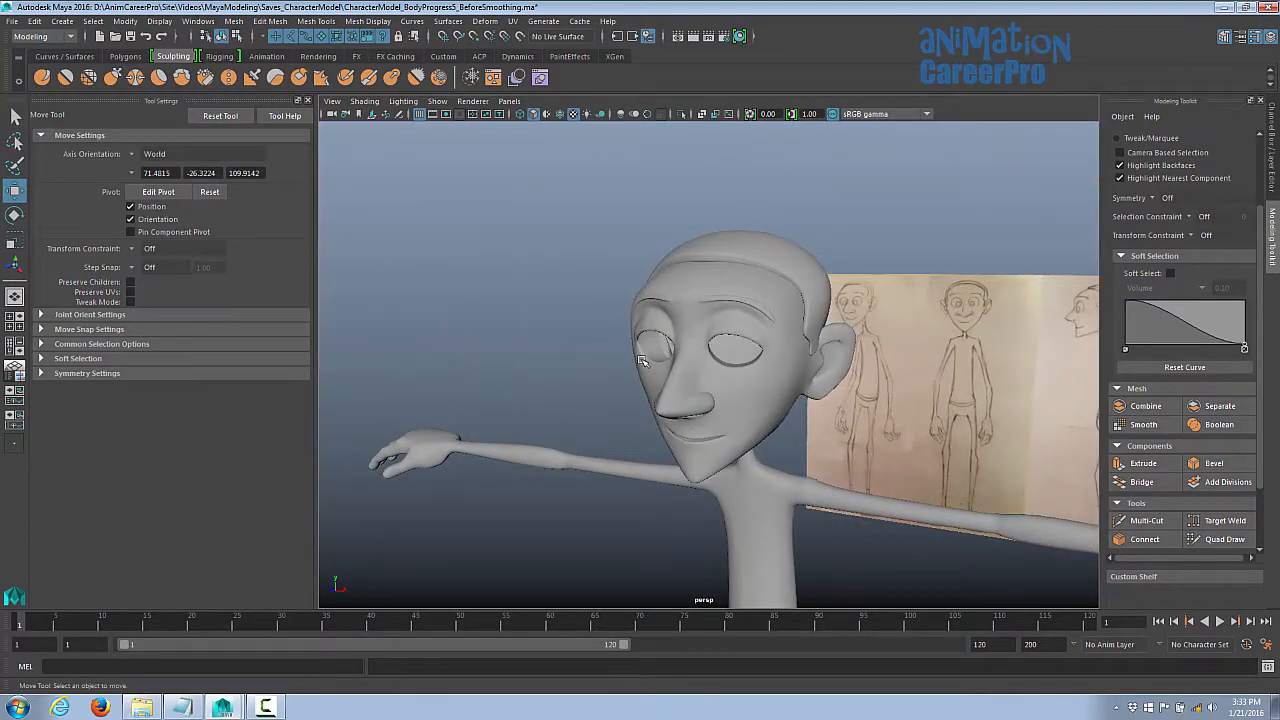
{"action": "mouse_move", "coordinate": [661, 342]}
{"action": "left_mouse_down", "text": "alt"}
{"action": "mouse_move", "coordinate": [585, 341]}
{"action": "mouse_move", "coordinate": [739, 343]}
{"action": "mouse_move", "coordinate": [670, 345]}
{"action": "left_mouse_up", "text": "alt"}
- Activate the Flatten sculpting brush on the isolated hair mesh and set its size to 0.3
{"action": "left_click", "coordinate": [133, 57]}
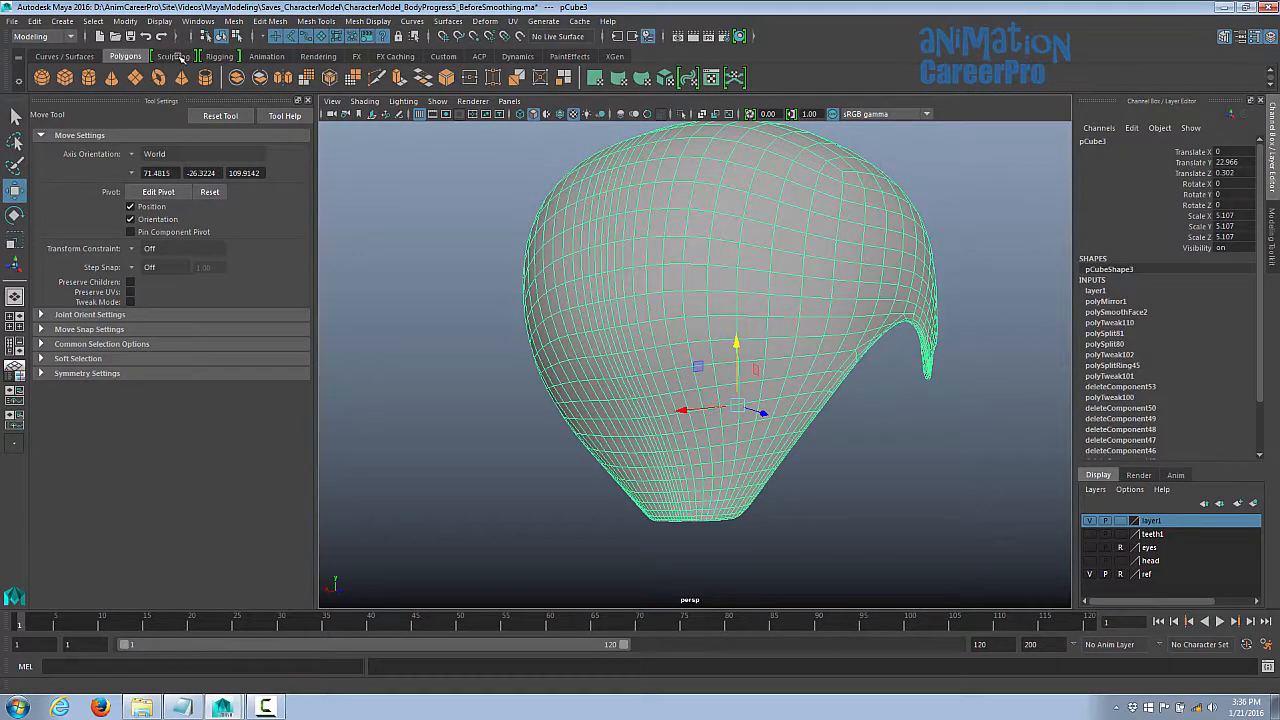
{"action": "left_click", "coordinate": [172, 56]}
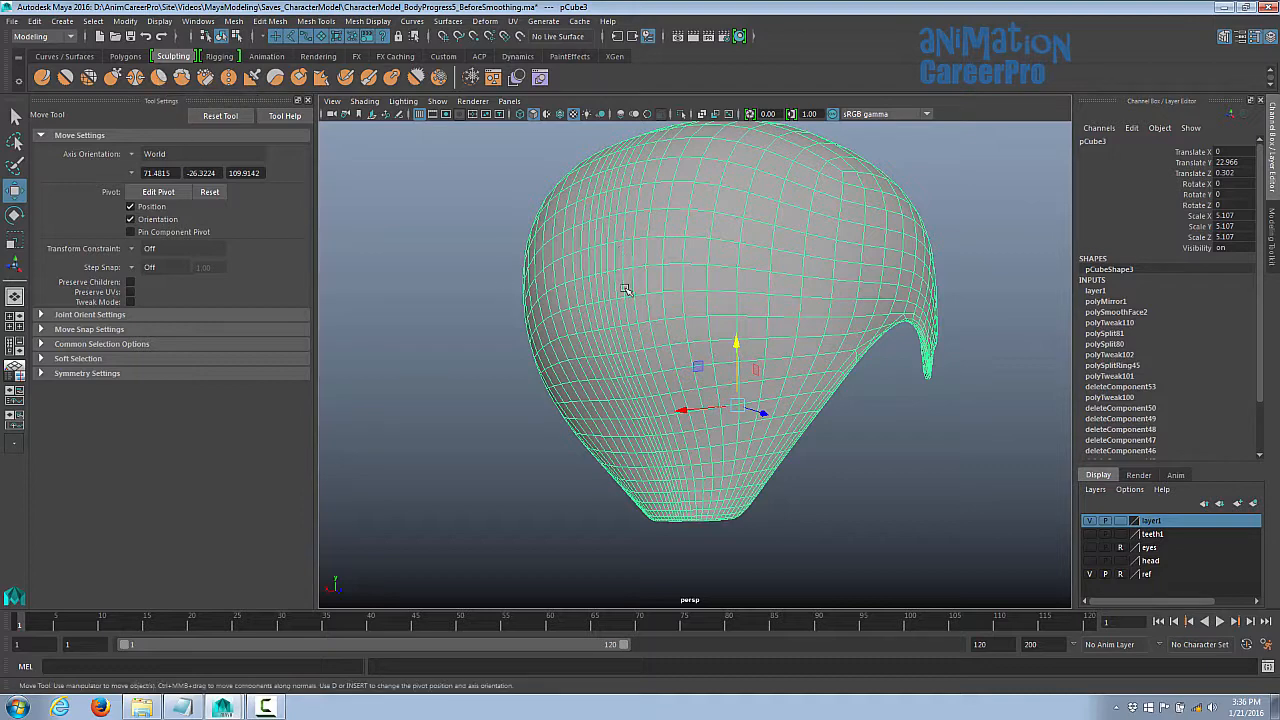
{"action": "left_click", "coordinate": [158, 78]}
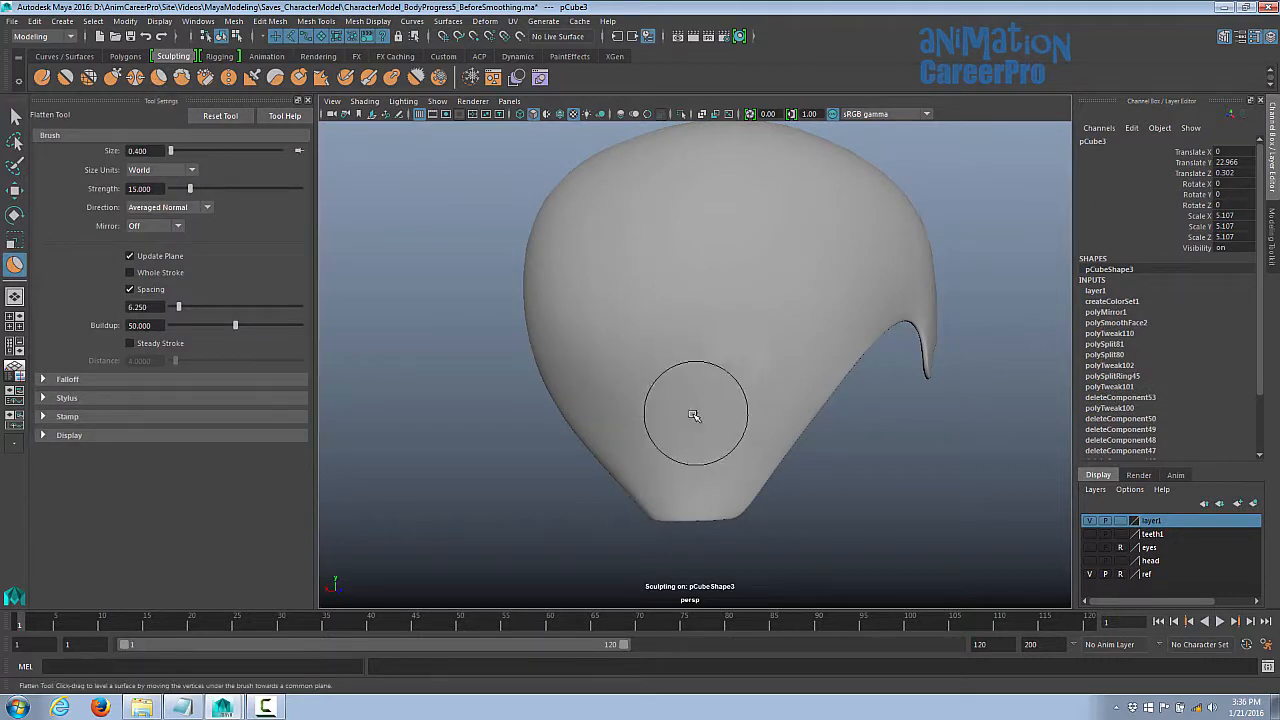
{"action": "mouse_move", "coordinate": [689, 409]}
{"action": "left_mouse_down", "text": "alt"}
{"action": "mouse_move", "coordinate": [749, 437]}
{"action": "mouse_move", "coordinate": [718, 444]}
{"action": "mouse_move", "coordinate": [749, 440]}
{"action": "mouse_move", "coordinate": [640, 432]}
{"action": "left_mouse_up", "text": "alt"}
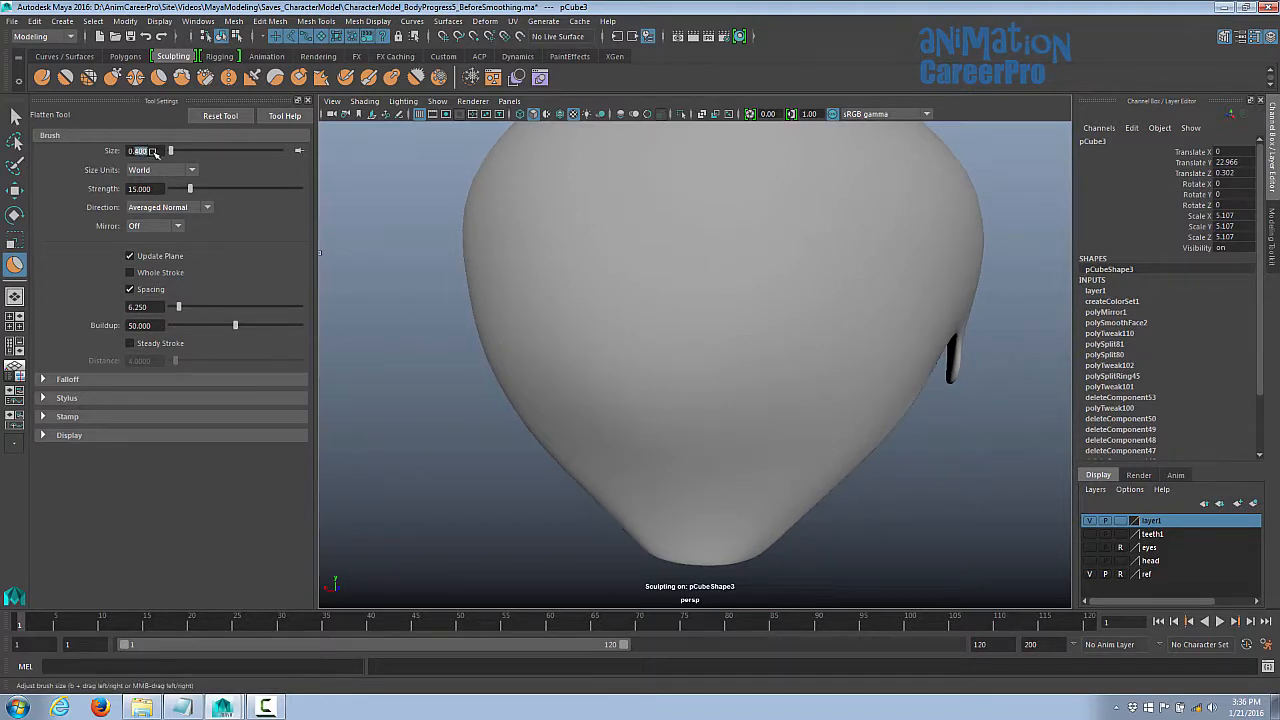
{"action": "type", "text": "0.3"}
{"action": "key", "text": "Return"}
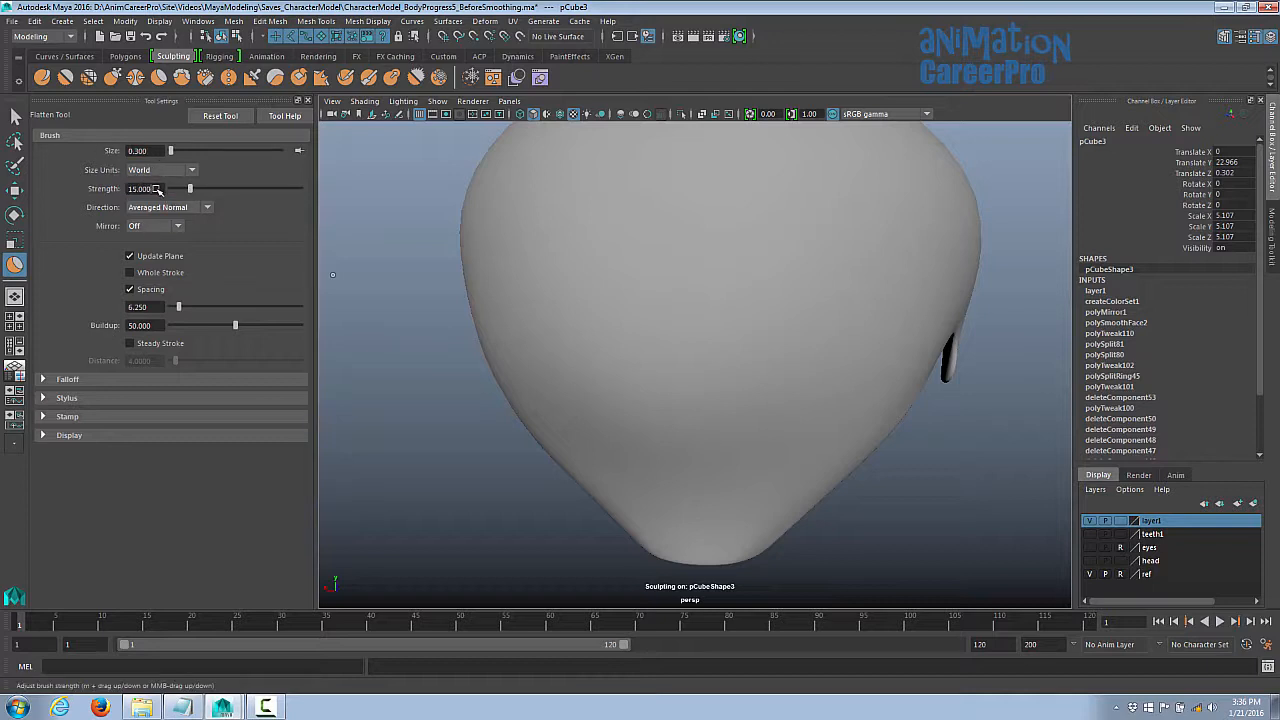
- Level and smooth the lower back of the hair with the Flatten and Smooth sculpting brushes
{"action": "left_click_drag", "start_coordinate": [590, 400], "coordinate": [671, 403], "text": "alt"}
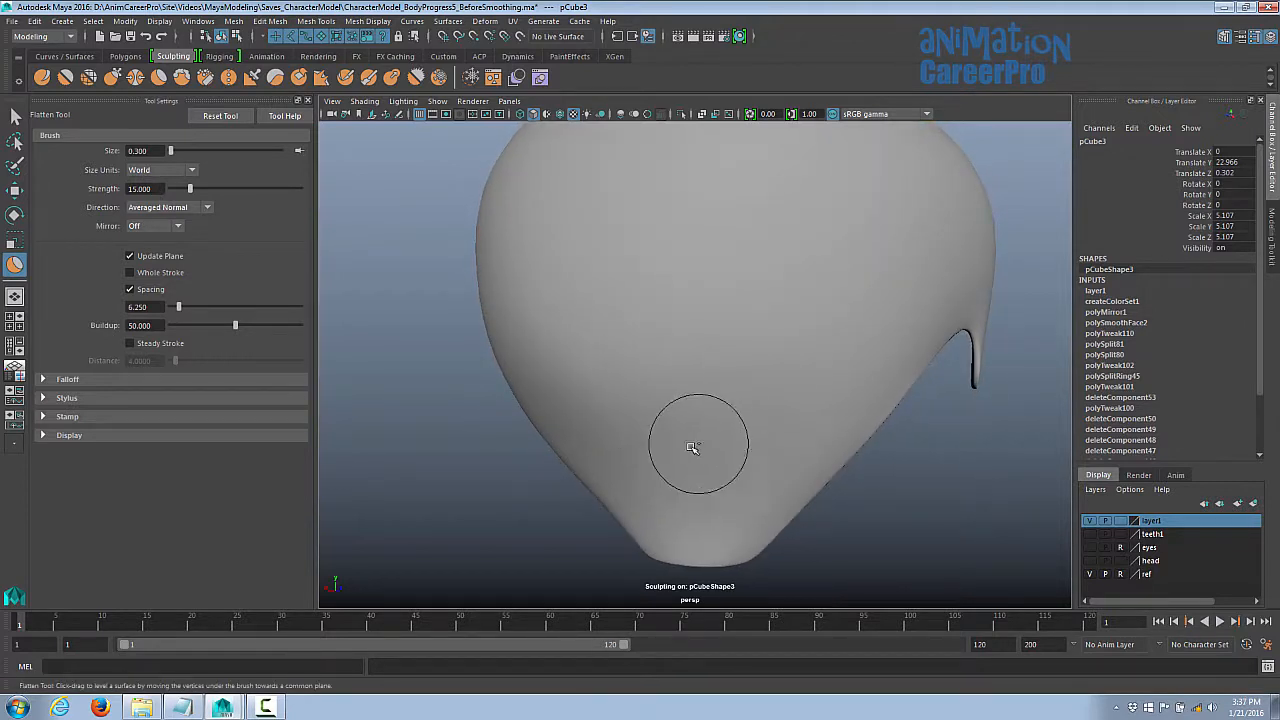
{"action": "mouse_move", "coordinate": [686, 443]}
{"action": "left_mouse_down", "text": "alt"}
{"action": "mouse_move", "coordinate": [654, 440]}
{"action": "mouse_move", "coordinate": [669, 463]}
{"action": "mouse_move", "coordinate": [674, 451]}
{"action": "mouse_move", "coordinate": [637, 462]}
{"action": "mouse_move", "coordinate": [665, 470]}
{"action": "mouse_move", "coordinate": [624, 462]}
{"action": "left_mouse_up", "text": "alt"}
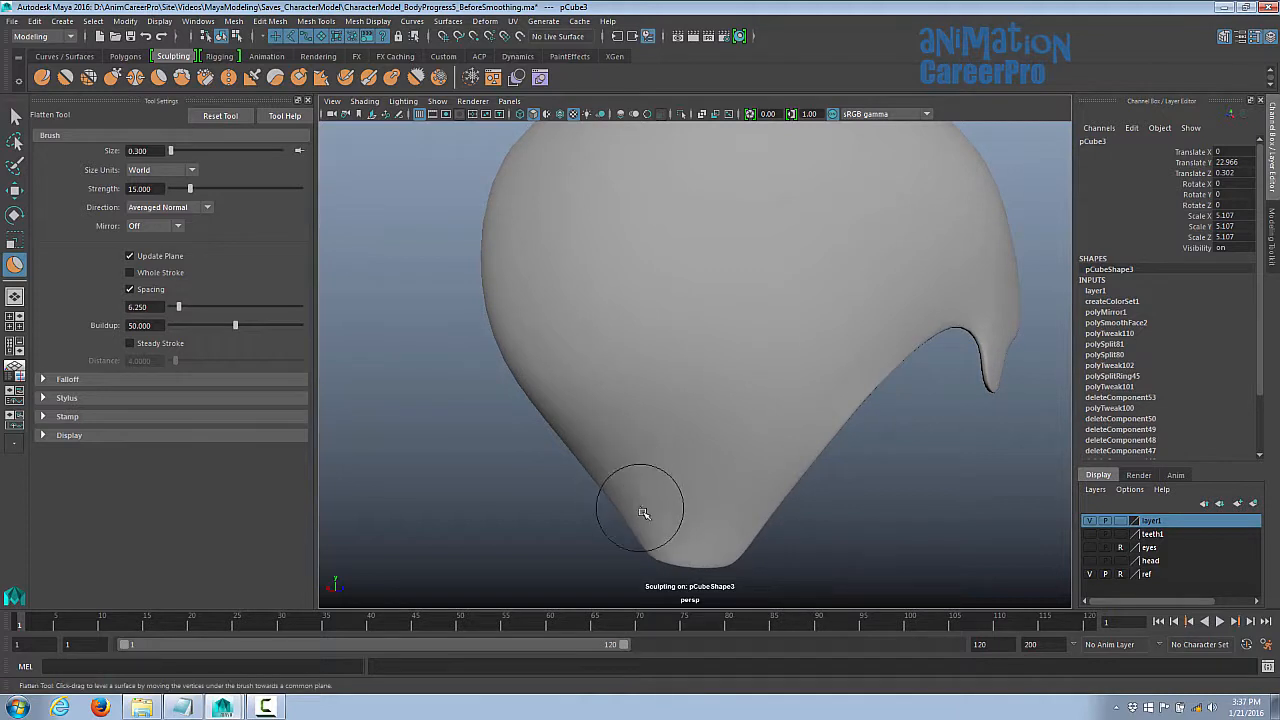
{"action": "mouse_move", "coordinate": [649, 519]}
{"action": "left_mouse_down", "text": "alt"}
{"action": "mouse_move", "coordinate": [674, 500]}
{"action": "mouse_move", "coordinate": [628, 477]}
{"action": "left_mouse_up", "text": "alt"}
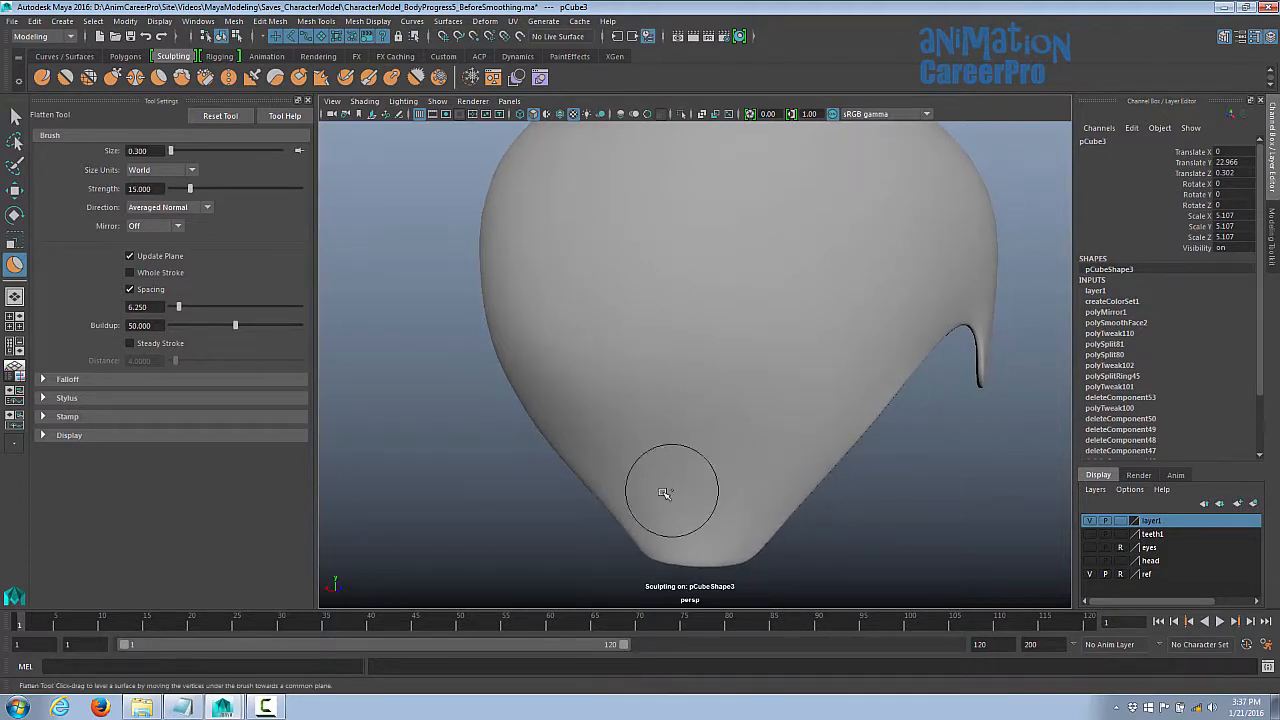
{"action": "mouse_move", "coordinate": [719, 501]}
{"action": "left_mouse_down", "text": "alt"}
{"action": "mouse_move", "coordinate": [669, 509]}
{"action": "mouse_move", "coordinate": [714, 491]}
{"action": "mouse_move", "coordinate": [700, 512]}
{"action": "left_mouse_up", "text": "alt"}
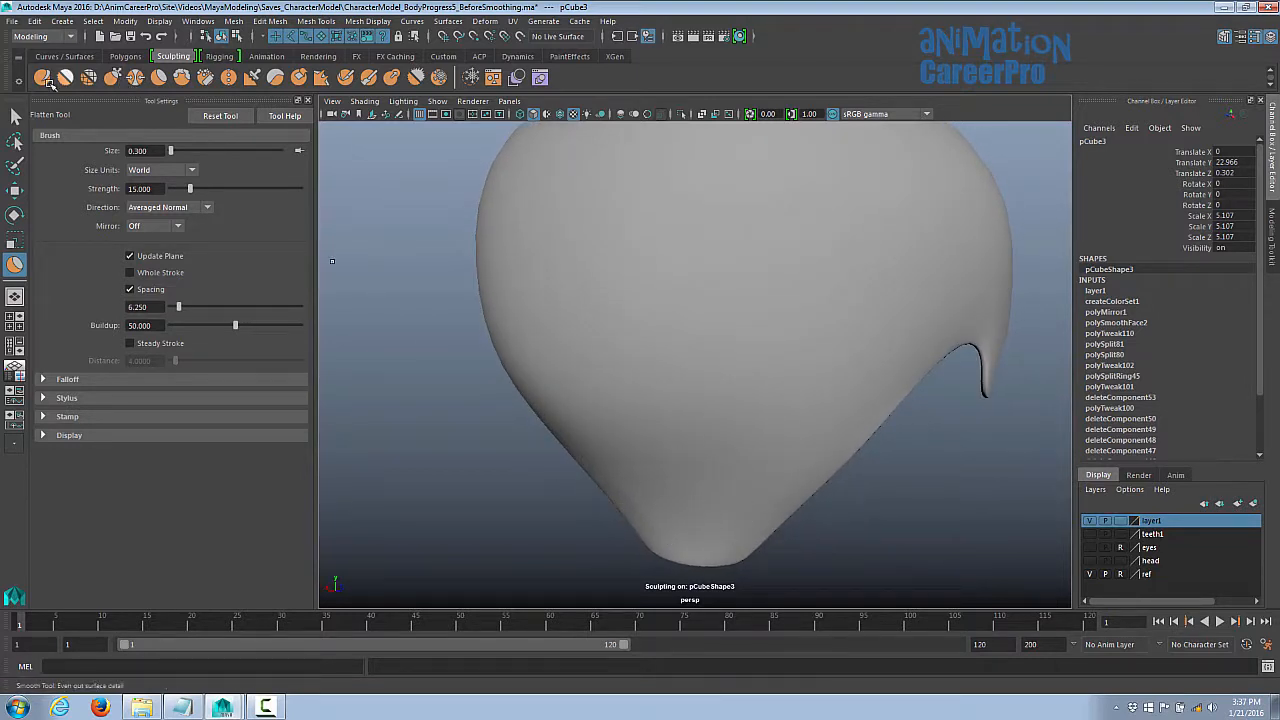
{"action": "left_click", "coordinate": [66, 78]}
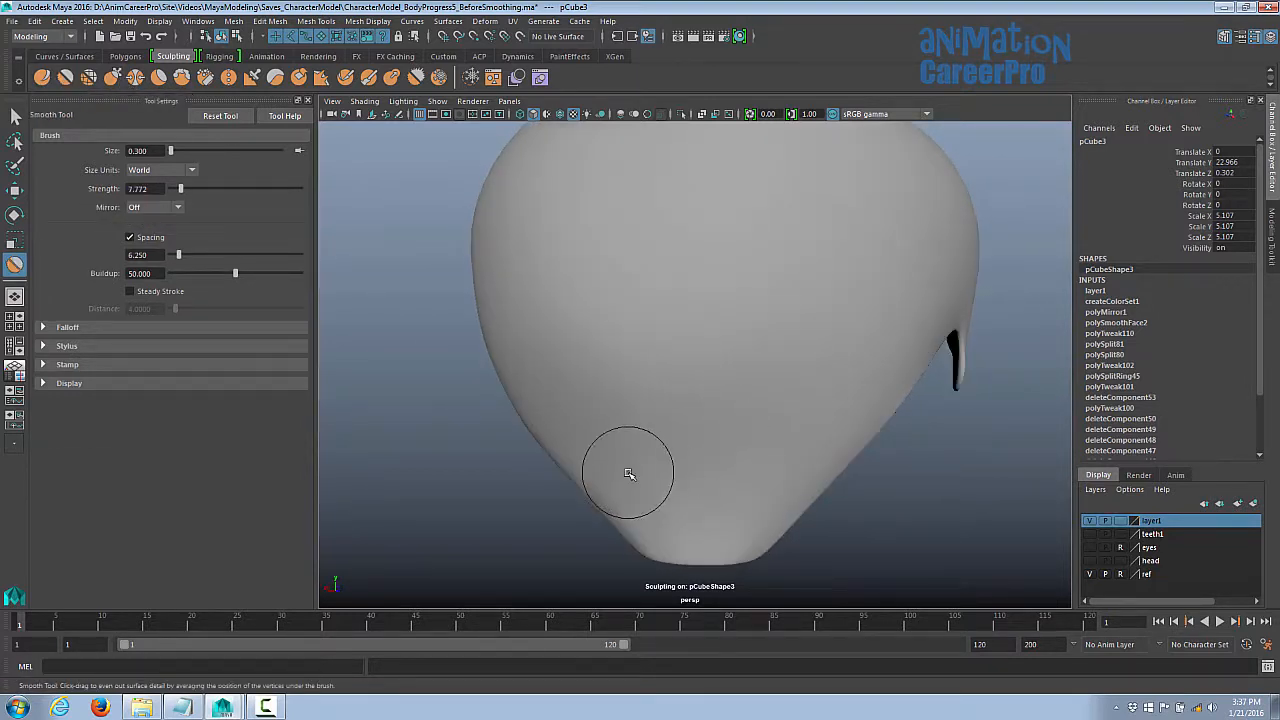
{"action": "left_click_drag", "start_coordinate": [660, 474], "coordinate": [766, 391], "text": "alt"}
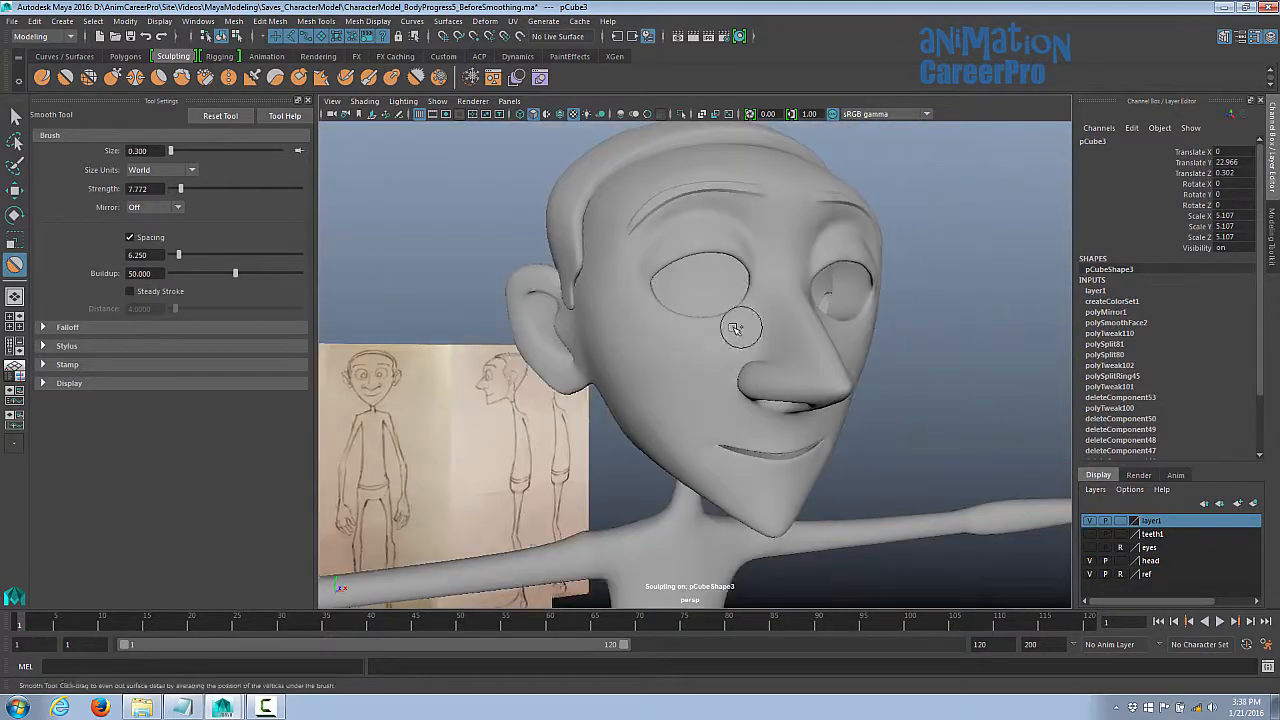
- Refine the side of the head with the Flatten brush at size 0.4, and activate the Smooth brush
{"action": "mouse_move", "coordinate": [737, 314]}
{"action": "left_mouse_down", "text": "alt"}
{"action": "mouse_move", "coordinate": [777, 363]}
{"action": "mouse_move", "coordinate": [769, 354]}
{"action": "left_mouse_up", "text": "alt"}
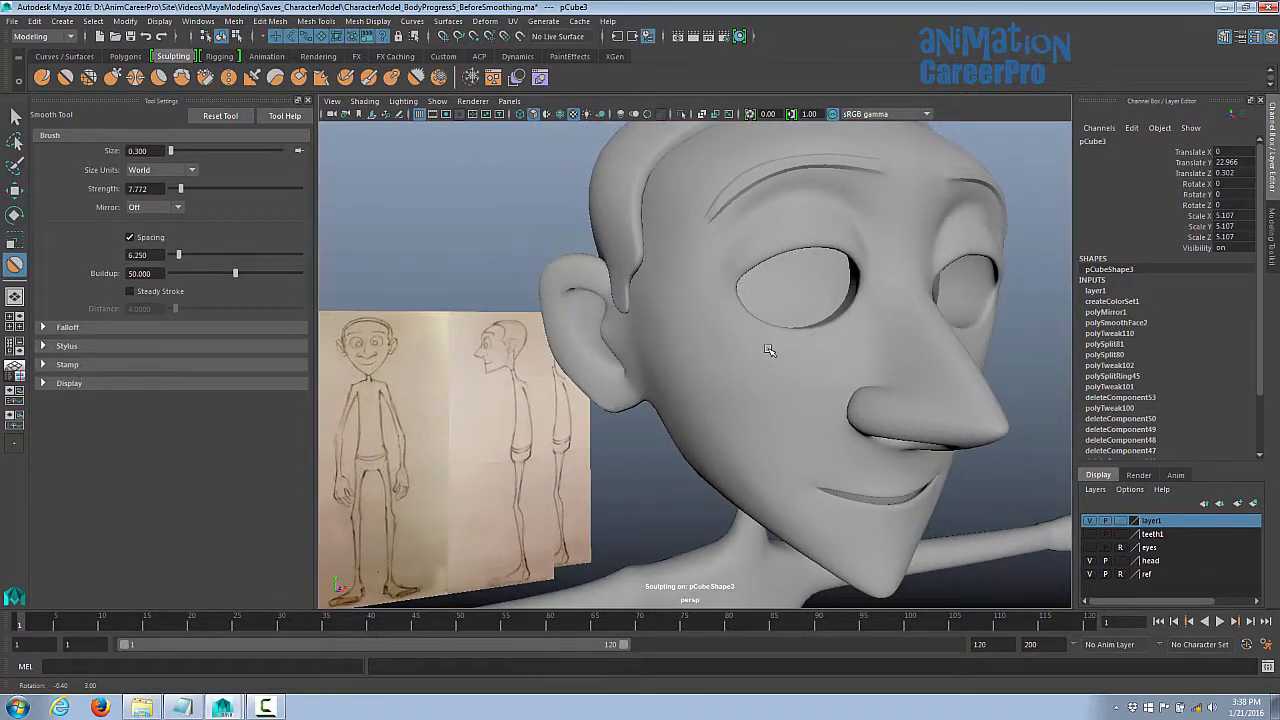
{"action": "left_click", "coordinate": [159, 79]}
{"action": "mouse_move", "coordinate": [673, 331]}
{"action": "left_mouse_down", "text": "alt"}
{"action": "mouse_move", "coordinate": [723, 343]}
{"action": "mouse_move", "coordinate": [697, 337]}
{"action": "mouse_move", "coordinate": [714, 356]}
{"action": "left_mouse_up", "text": "alt"}
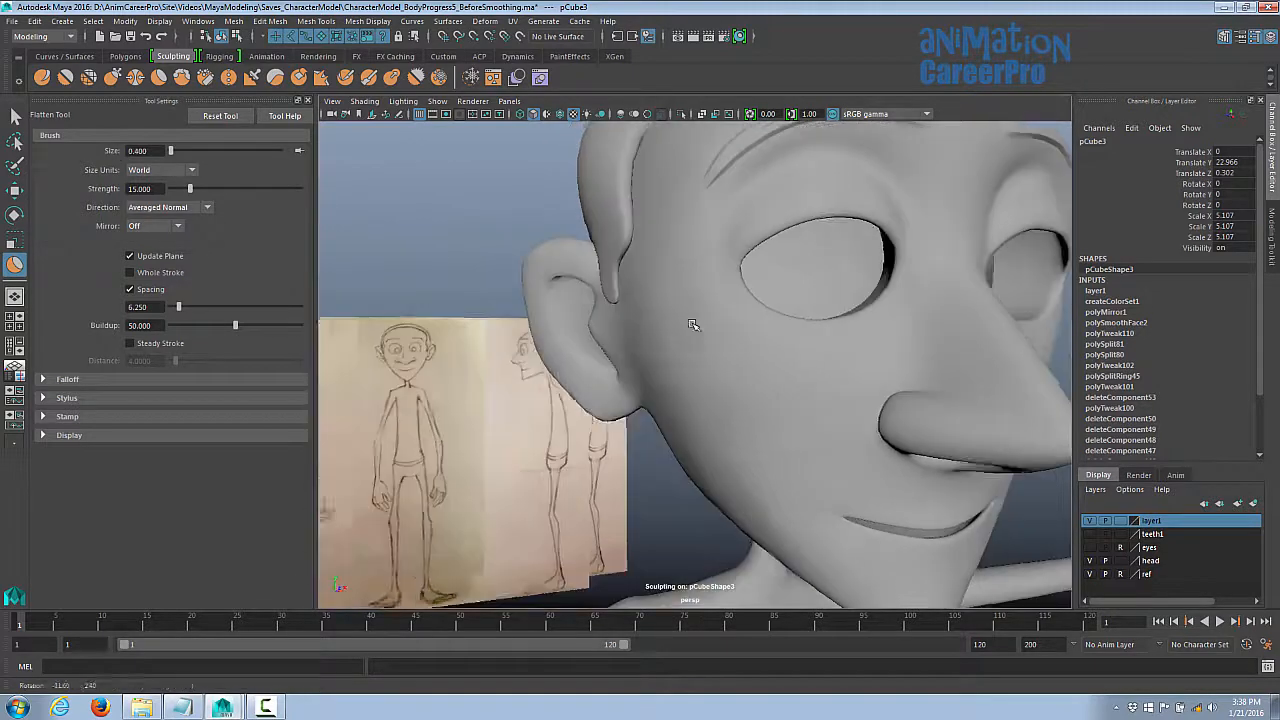
{"action": "mouse_move", "coordinate": [689, 323]}
{"action": "left_mouse_down", "text": "alt"}
{"action": "mouse_move", "coordinate": [660, 338]}
{"action": "mouse_move", "coordinate": [669, 360]}
{"action": "mouse_move", "coordinate": [669, 349]}
{"action": "mouse_move", "coordinate": [654, 356]}
{"action": "mouse_move", "coordinate": [664, 318]}
{"action": "left_mouse_up", "text": "alt"}
{"action": "left_click", "coordinate": [65, 77]}
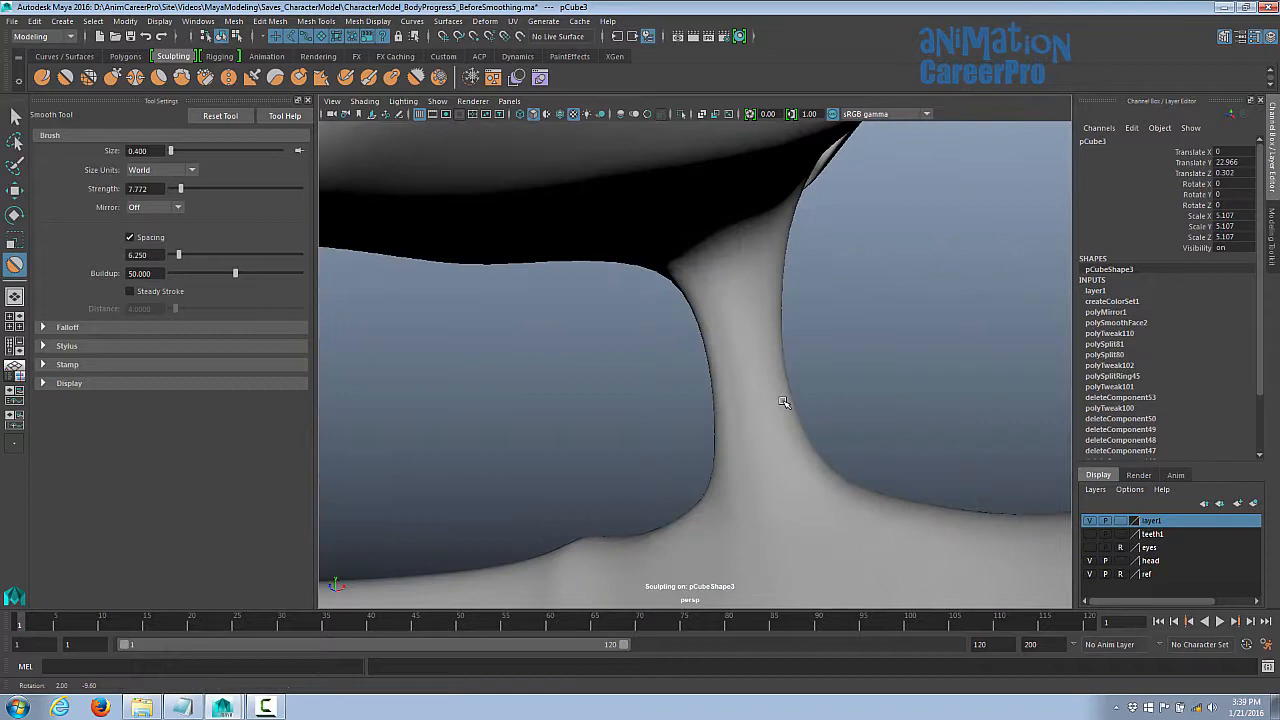
- Level the front and back of the neck with the Flatten brush at size 0.2 and strength 1.554
{"action": "left_click_drag", "start_coordinate": [786, 403], "coordinate": [779, 393], "text": "alt"}
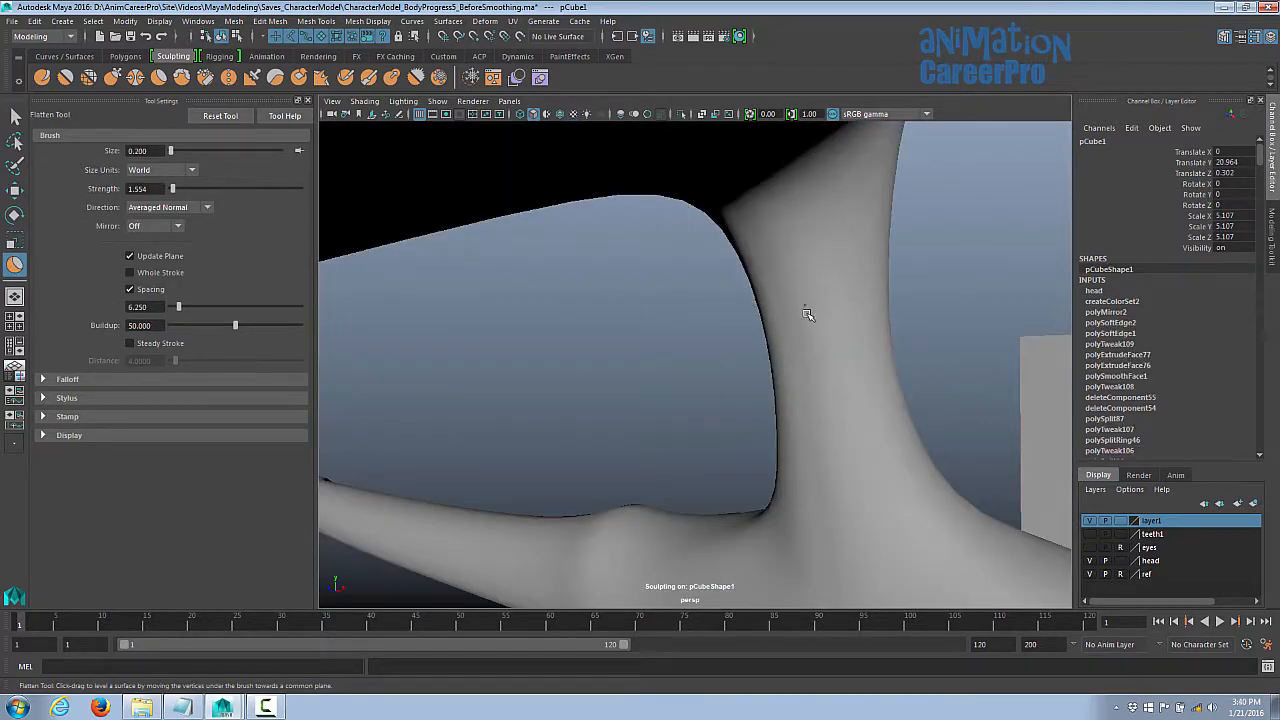
{"action": "mouse_move", "coordinate": [796, 308]}
{"action": "left_mouse_down", "text": "alt"}
{"action": "mouse_move", "coordinate": [800, 286]}
{"action": "mouse_move", "coordinate": [634, 298]}
{"action": "left_mouse_up", "text": "alt"}
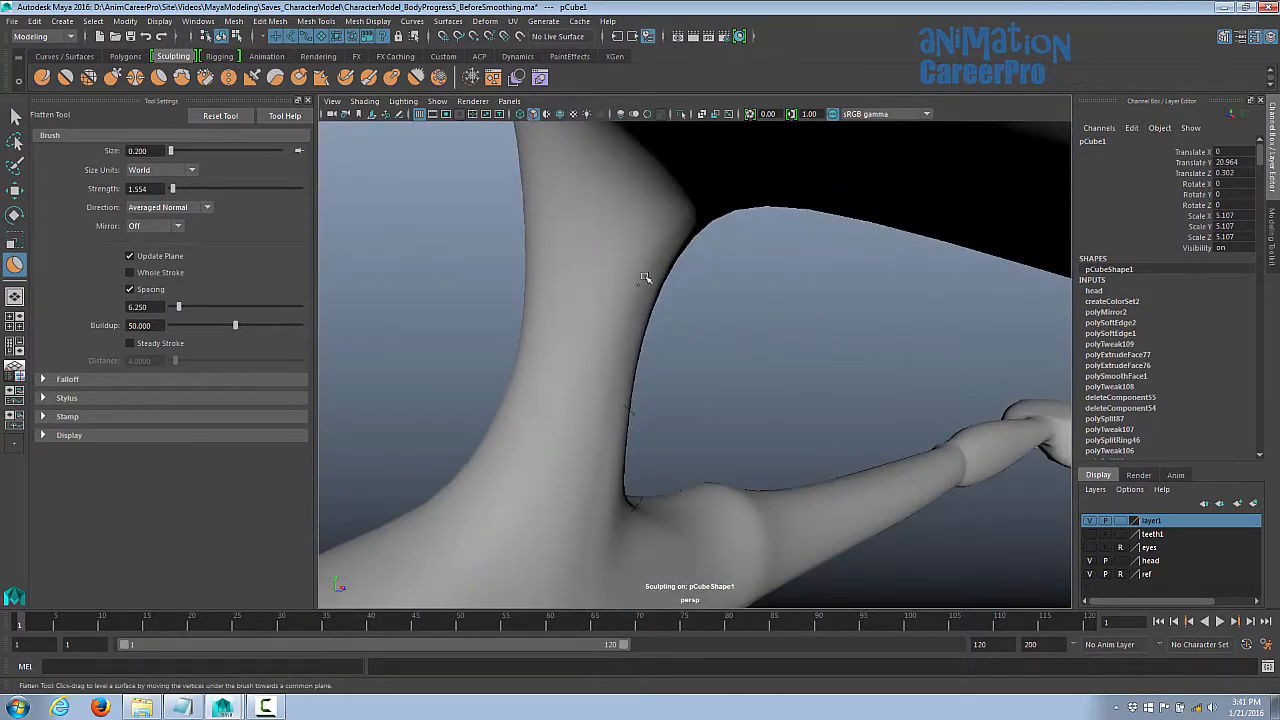
{"action": "mouse_move", "coordinate": [680, 221]}
{"action": "left_mouse_down", "text": "alt"}
{"action": "mouse_move", "coordinate": [677, 317]}
{"action": "mouse_move", "coordinate": [697, 323]}
{"action": "mouse_move", "coordinate": [660, 371]}
{"action": "mouse_move", "coordinate": [694, 400]}
{"action": "mouse_move", "coordinate": [883, 394]}
{"action": "mouse_move", "coordinate": [766, 360]}
{"action": "left_mouse_up", "text": "alt"}
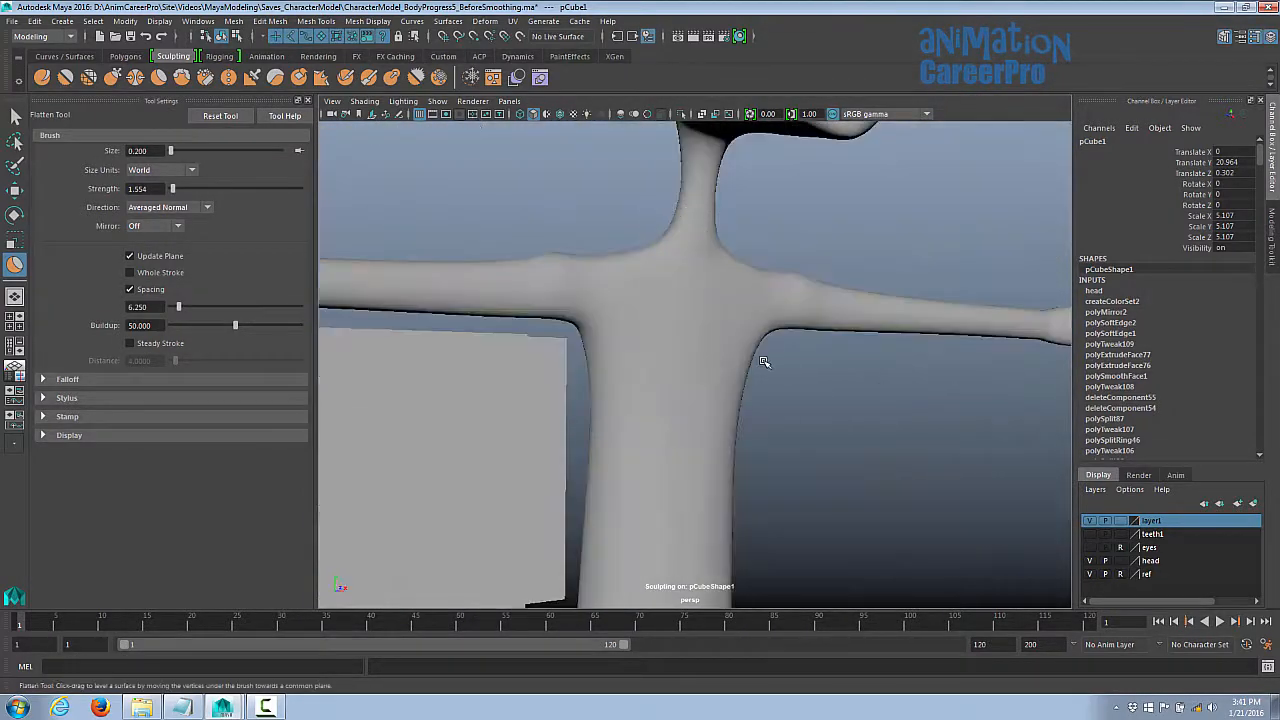
- Level the torso down to the hips with the Flatten brush at size 0.3
{"action": "right_click_drag", "start_coordinate": [766, 360], "coordinate": [806, 322], "text": "alt"}
{"action": "left_click_drag", "start_coordinate": [806, 322], "coordinate": [706, 278], "text": "alt"}
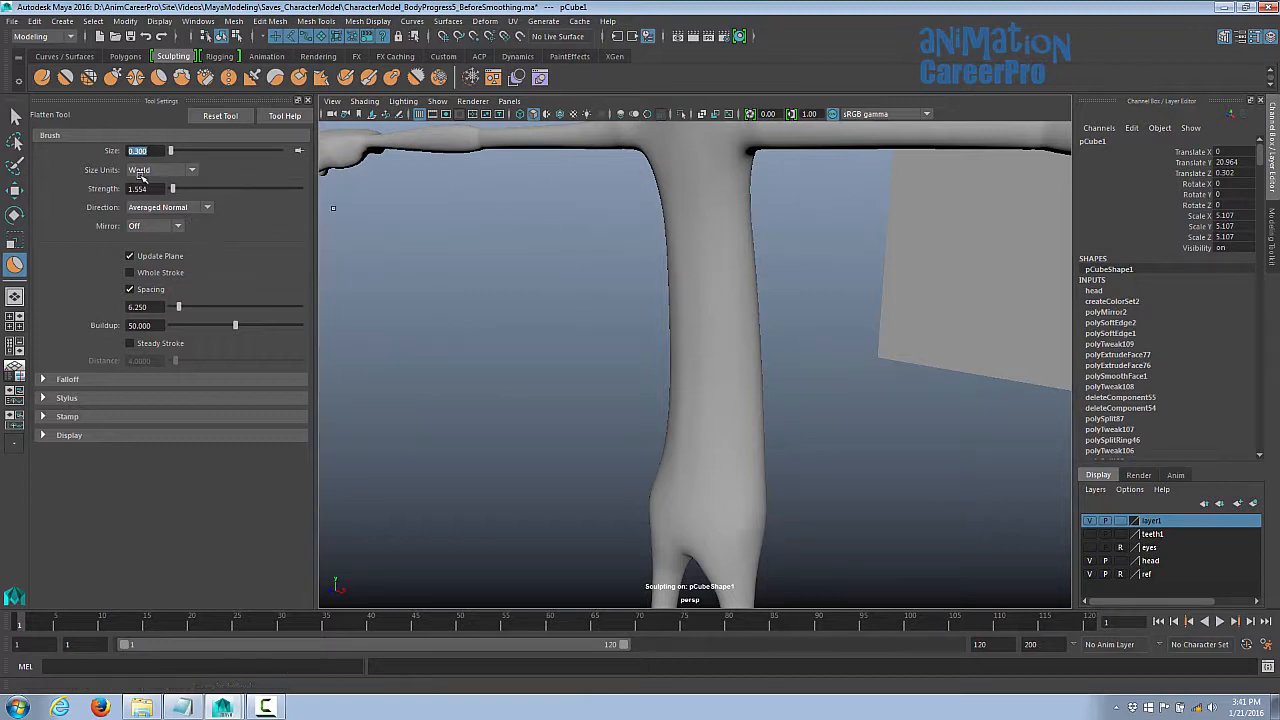
{"action": "left_click_drag", "start_coordinate": [378, 203], "coordinate": [781, 364], "text": "alt"}
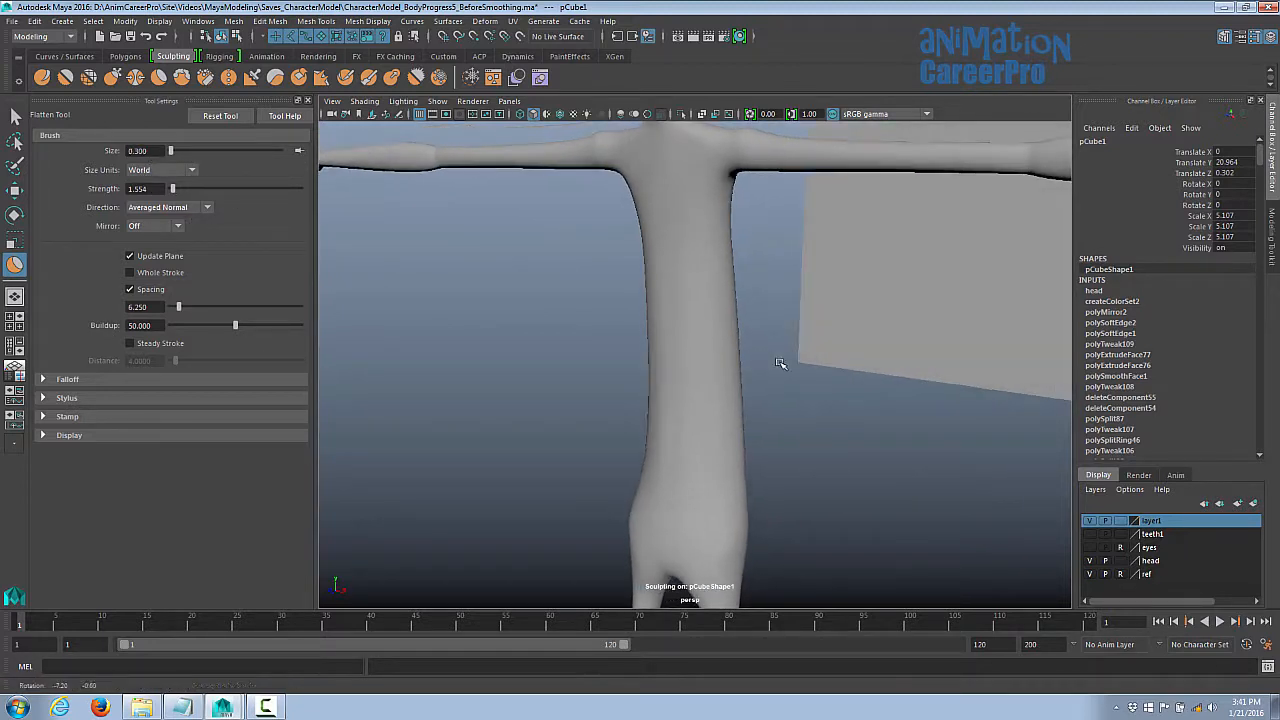
{"action": "left_click_drag", "start_coordinate": [686, 240], "coordinate": [686, 268], "text": "alt"}
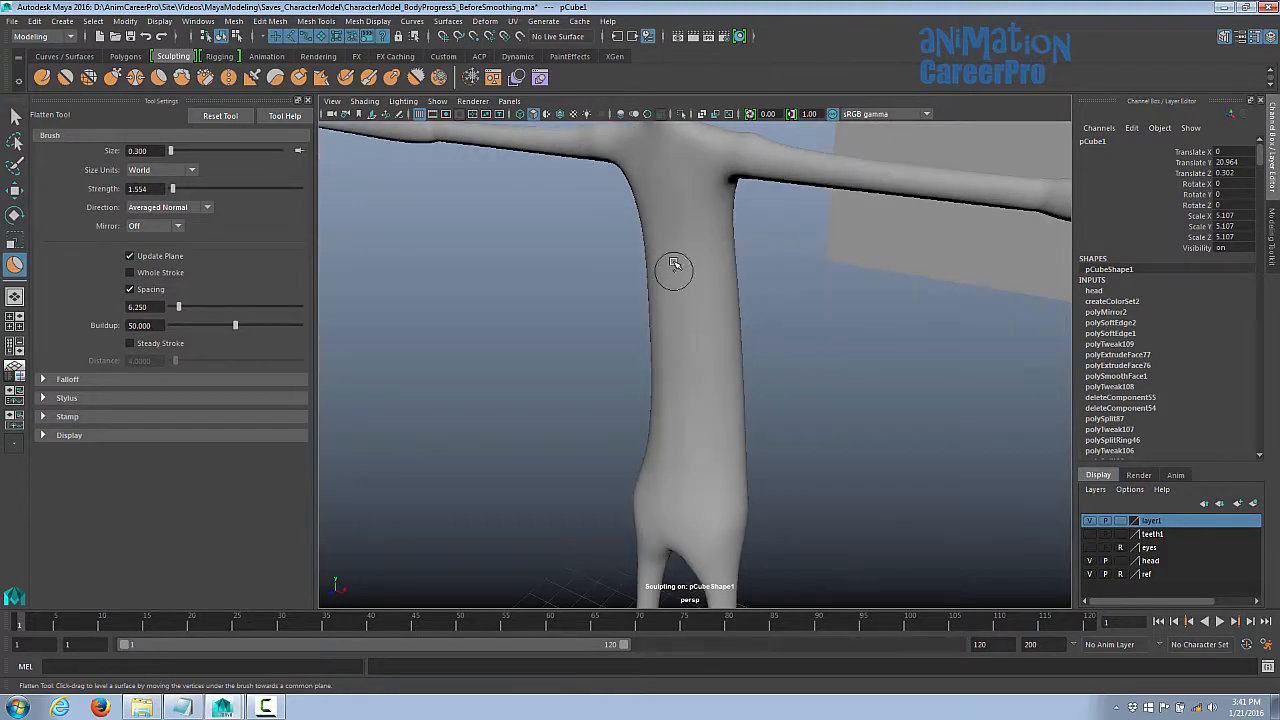
{"action": "left_click_drag", "start_coordinate": [681, 406], "coordinate": [760, 314], "text": "alt"}
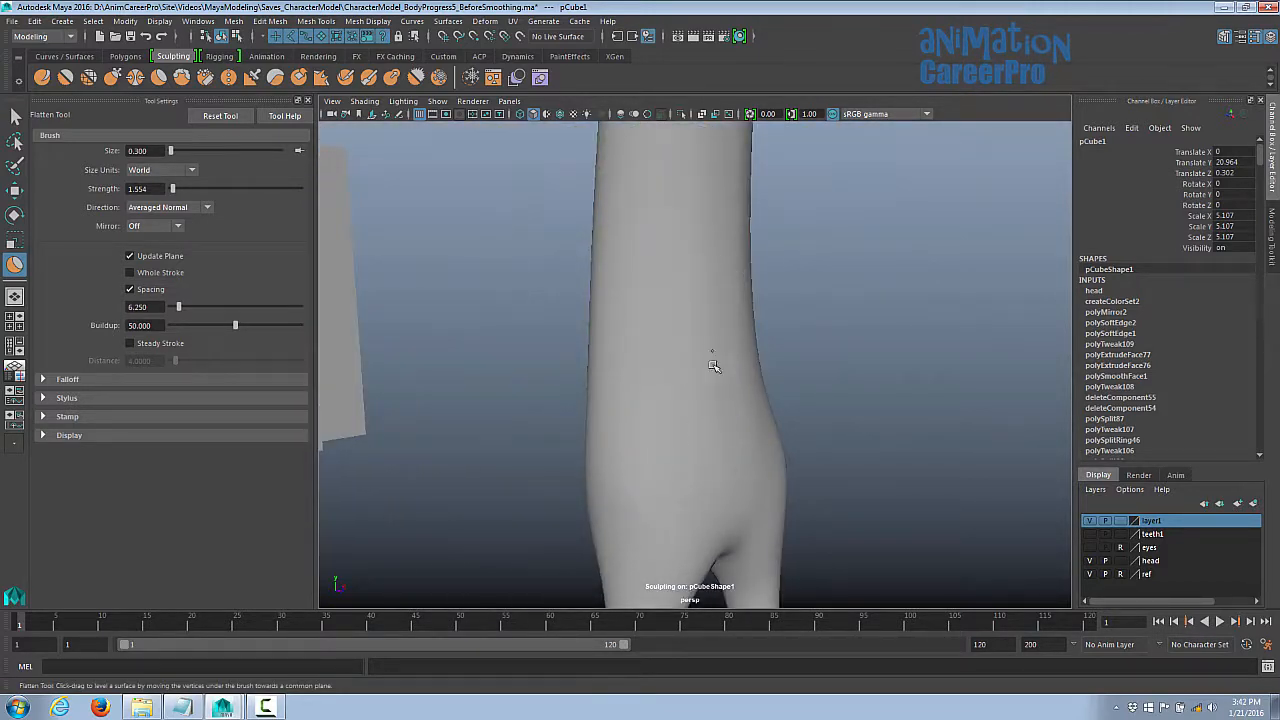
- Examine the hips, legs and feet, and the whole upper body with its outstretched arms
{"action": "left_click_drag", "start_coordinate": [729, 371], "coordinate": [634, 374], "text": "alt"}
{"action": "middle_click_drag", "start_coordinate": [634, 374], "coordinate": [650, 140], "text": "alt"}
{"action": "right_click_drag", "start_coordinate": [991, 263], "coordinate": [554, 246], "text": "alt"}
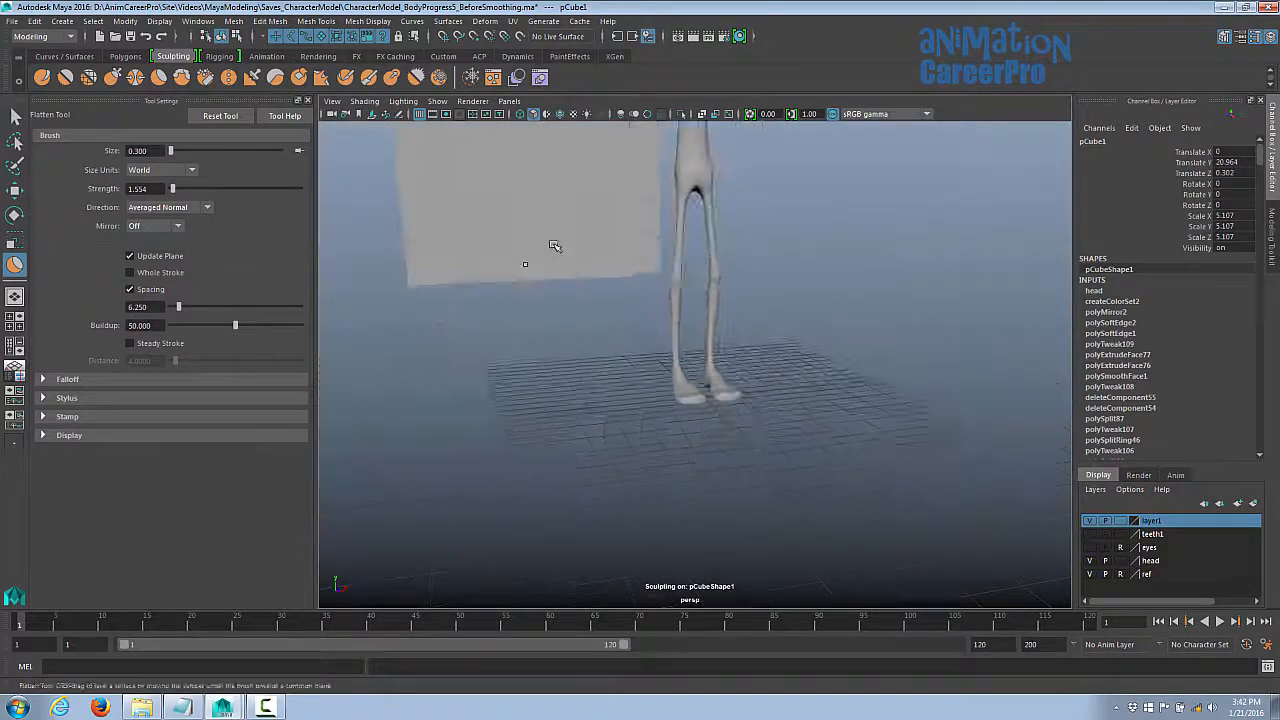
{"action": "middle_click_drag", "start_coordinate": [554, 246], "coordinate": [614, 442], "text": "alt"}
{"action": "mouse_move", "coordinate": [761, 514]}
{"action": "left_mouse_down", "text": "alt"}
{"action": "mouse_move", "coordinate": [740, 391]}
{"action": "mouse_move", "coordinate": [726, 520]}
{"action": "mouse_move", "coordinate": [587, 497]}
{"action": "left_mouse_up", "text": "alt"}
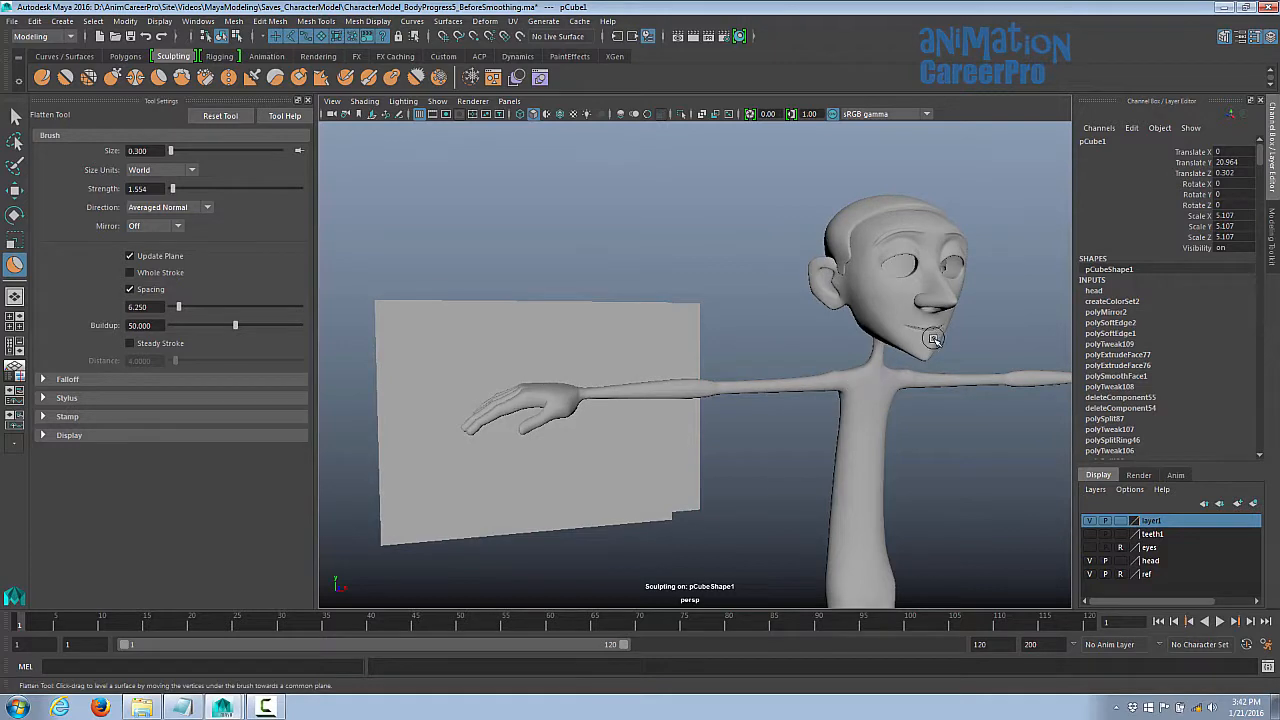
- Smooth the palm and wrist of the hand with the Smooth brush at size 0.1 and strength 3.109
{"action": "left_click_drag", "start_coordinate": [895, 389], "coordinate": [999, 356], "text": "alt"}
{"action": "left_click_drag", "start_coordinate": [428, 394], "coordinate": [660, 423], "text": "alt"}
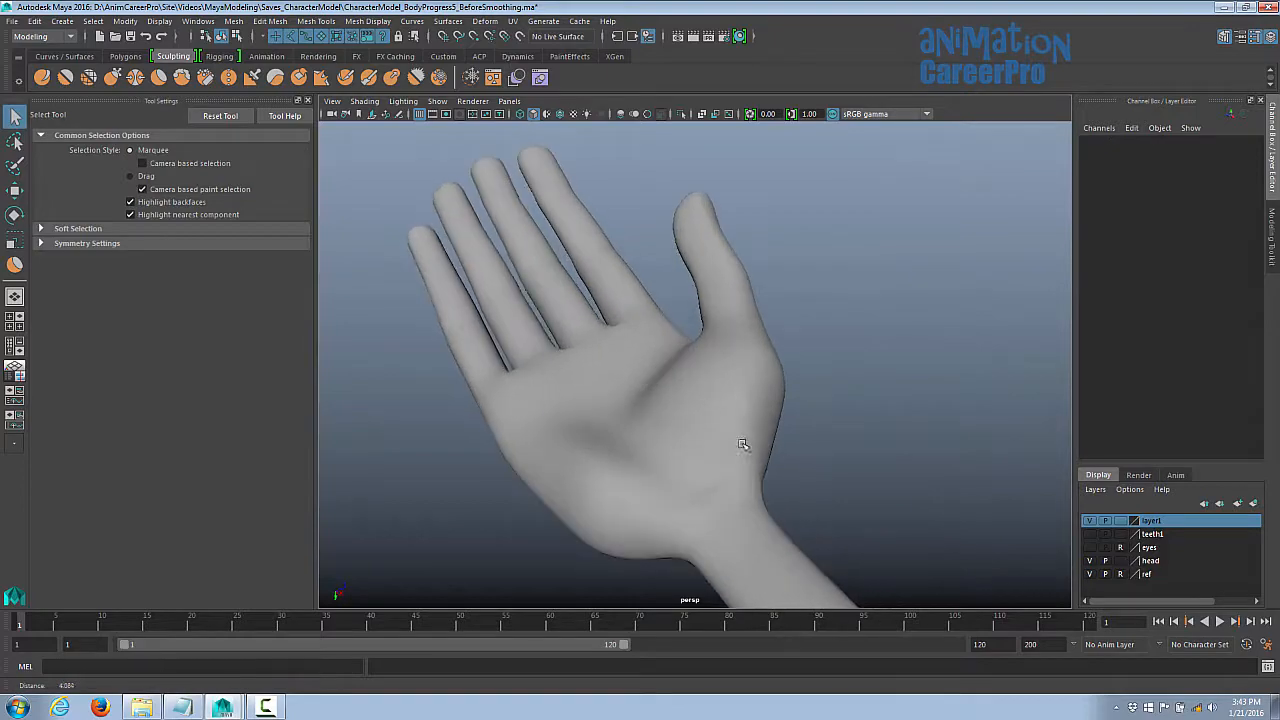
{"action": "mouse_move", "coordinate": [737, 440]}
{"action": "left_mouse_down", "text": "alt"}
{"action": "mouse_move", "coordinate": [723, 343]}
{"action": "mouse_move", "coordinate": [771, 386]}
{"action": "mouse_move", "coordinate": [737, 366]}
{"action": "left_mouse_up", "text": "alt"}
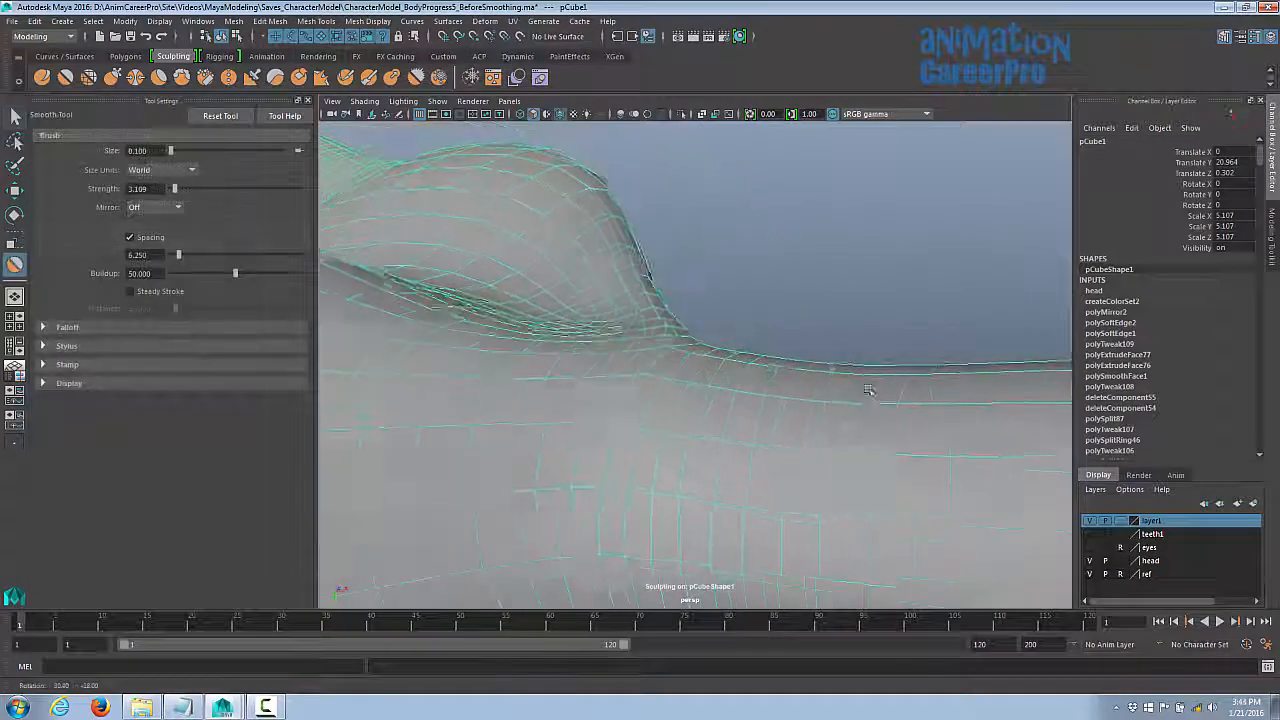
{"action": "left_click_drag", "start_coordinate": [560, 330], "coordinate": [343, 212], "text": "alt"}
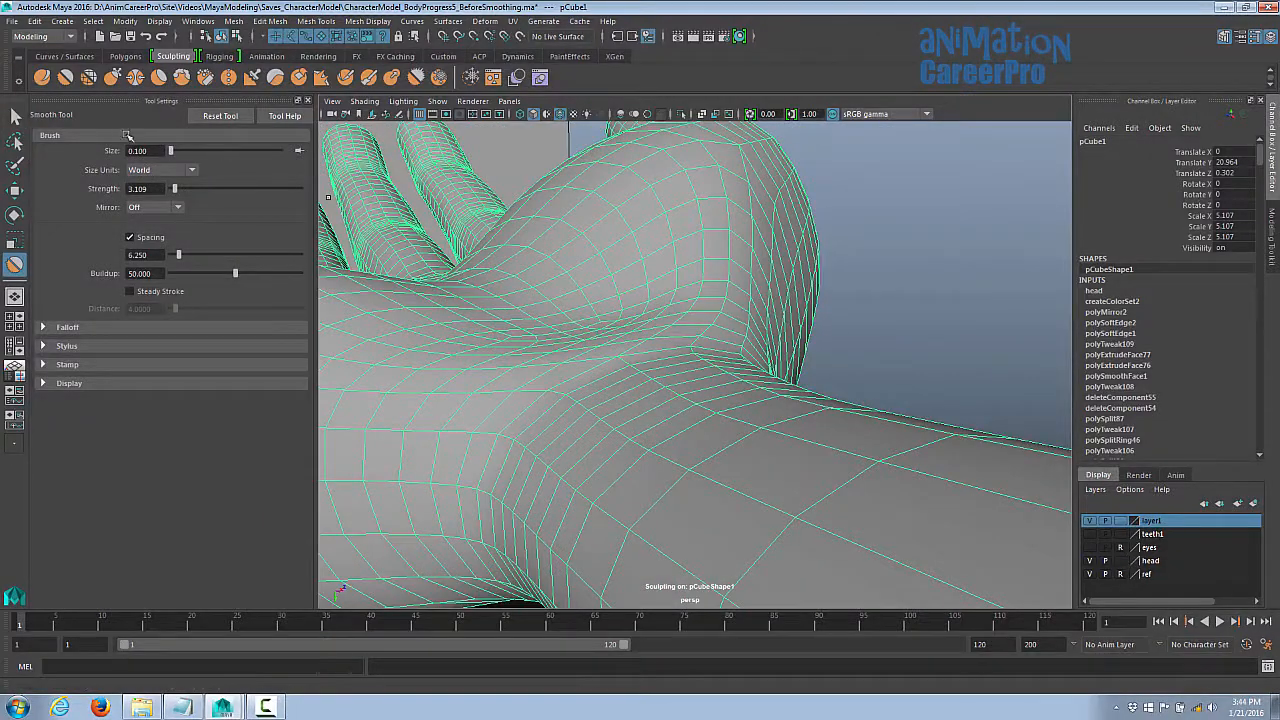
- Reshape the wrist and base of the thumb by moving vertices with Volume soft selection at a 0.10 falloff
{"action": "left_click", "coordinate": [16, 140]}
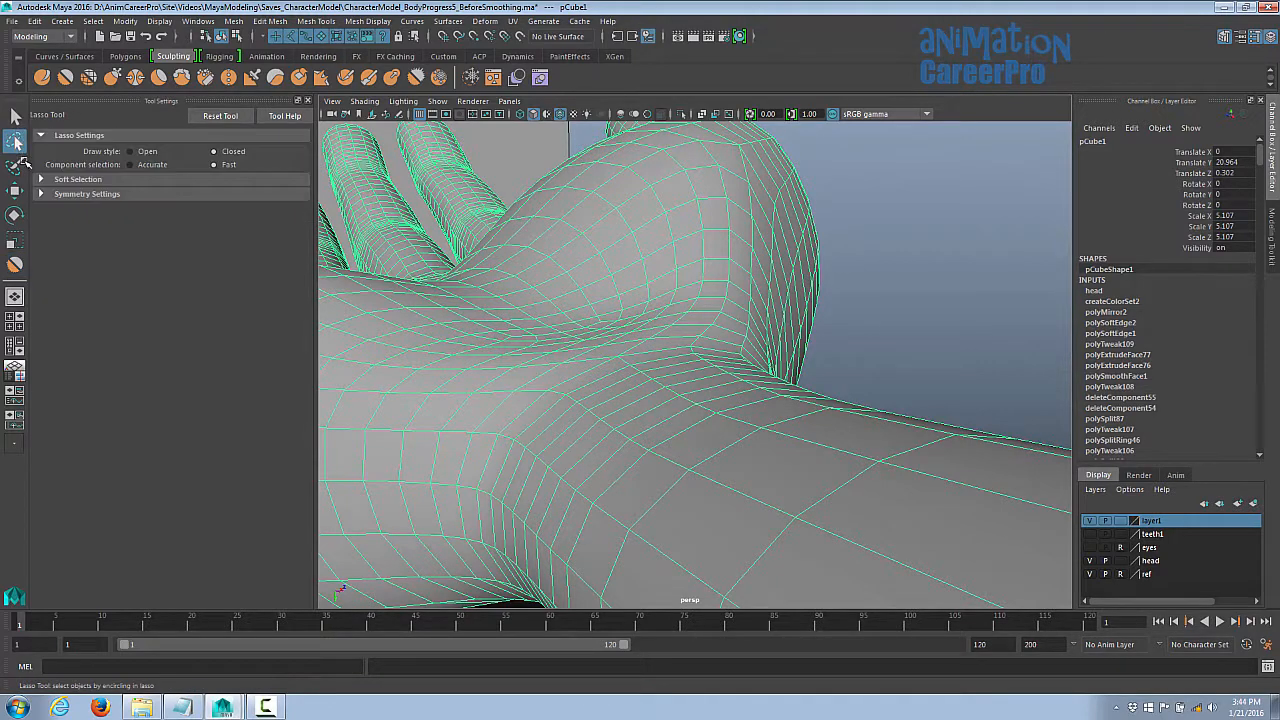
{"action": "left_click", "coordinate": [1273, 234]}
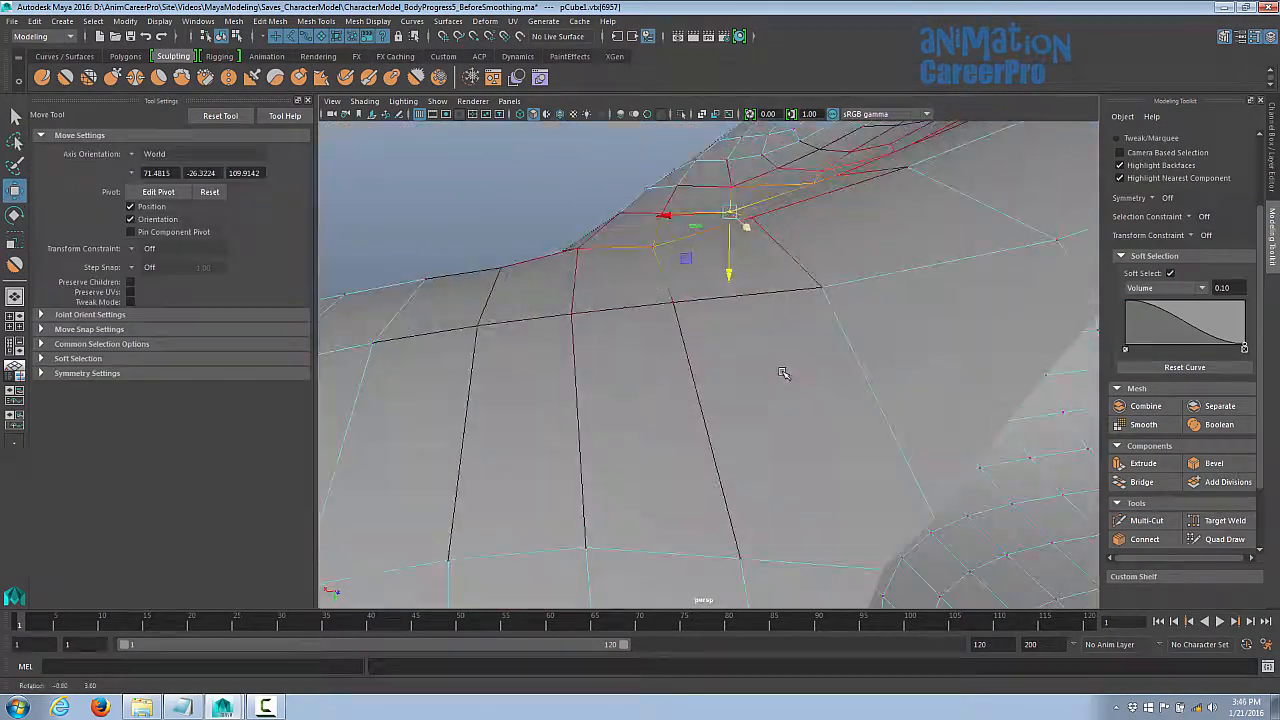
{"action": "key", "text": "q"}
{"action": "left_click_drag", "start_coordinate": [786, 371], "coordinate": [838, 303], "text": "alt"}
{"action": "key", "text": "w"}
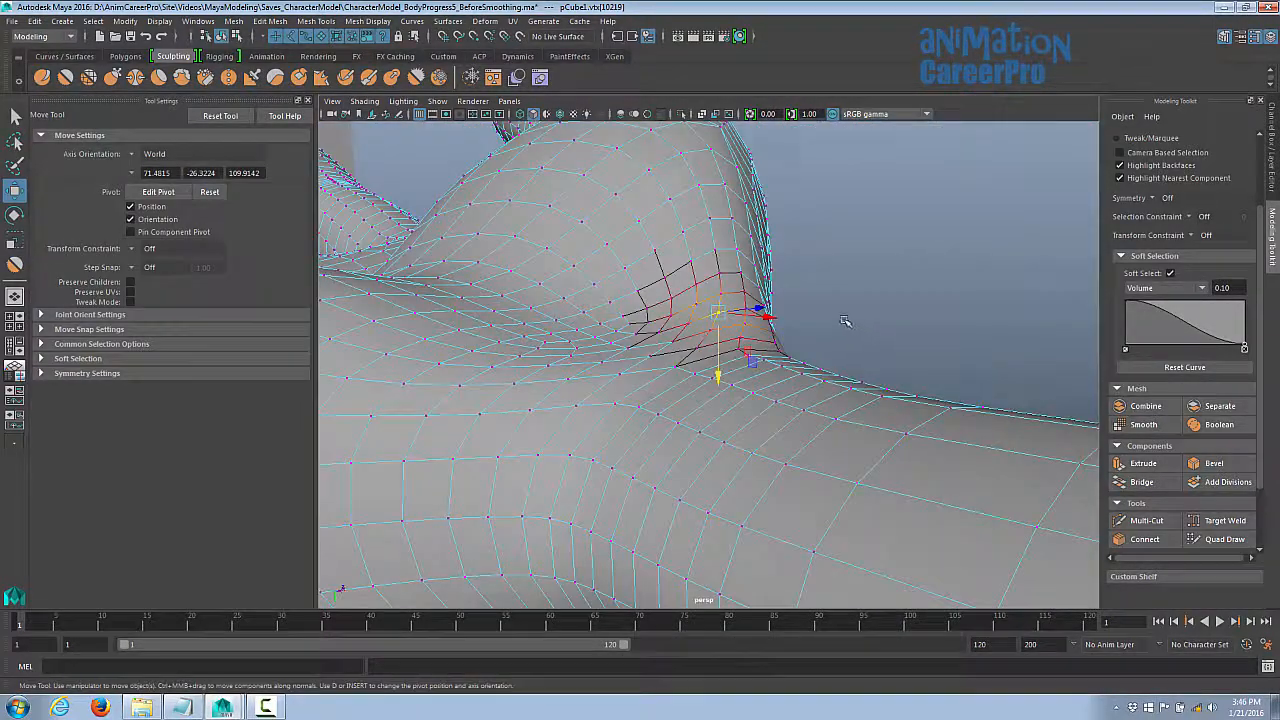
{"action": "left_click_drag", "start_coordinate": [712, 366], "coordinate": [658, 418], "text": "alt"}
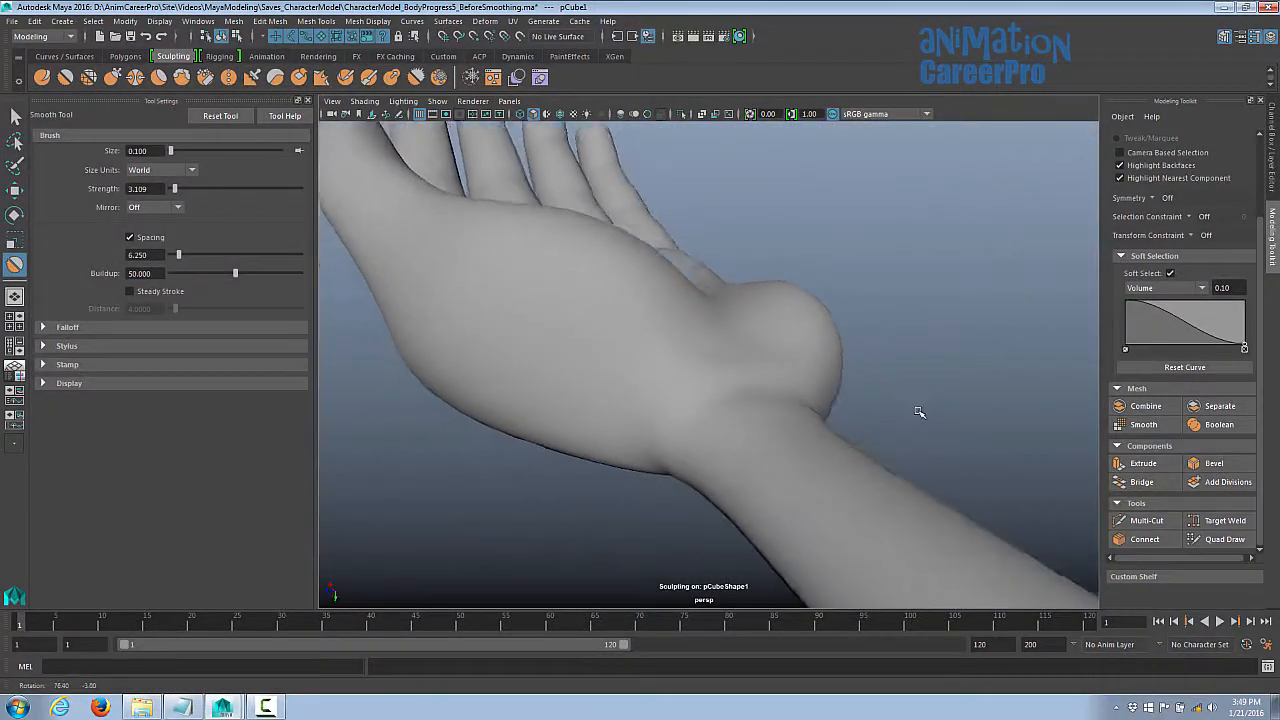
- Check the smoothed wrist and hand from several angles, return to the full character, and show the eyes layer
{"action": "left_click_drag", "start_coordinate": [919, 412], "coordinate": [857, 429], "text": "alt"}
{"action": "right_click_drag", "start_coordinate": [857, 429], "coordinate": [726, 480], "text": "alt"}
{"action": "left_click_drag", "start_coordinate": [726, 480], "coordinate": [614, 446], "text": "alt"}
{"action": "right_click_drag", "start_coordinate": [614, 446], "coordinate": [344, 450], "text": "alt"}
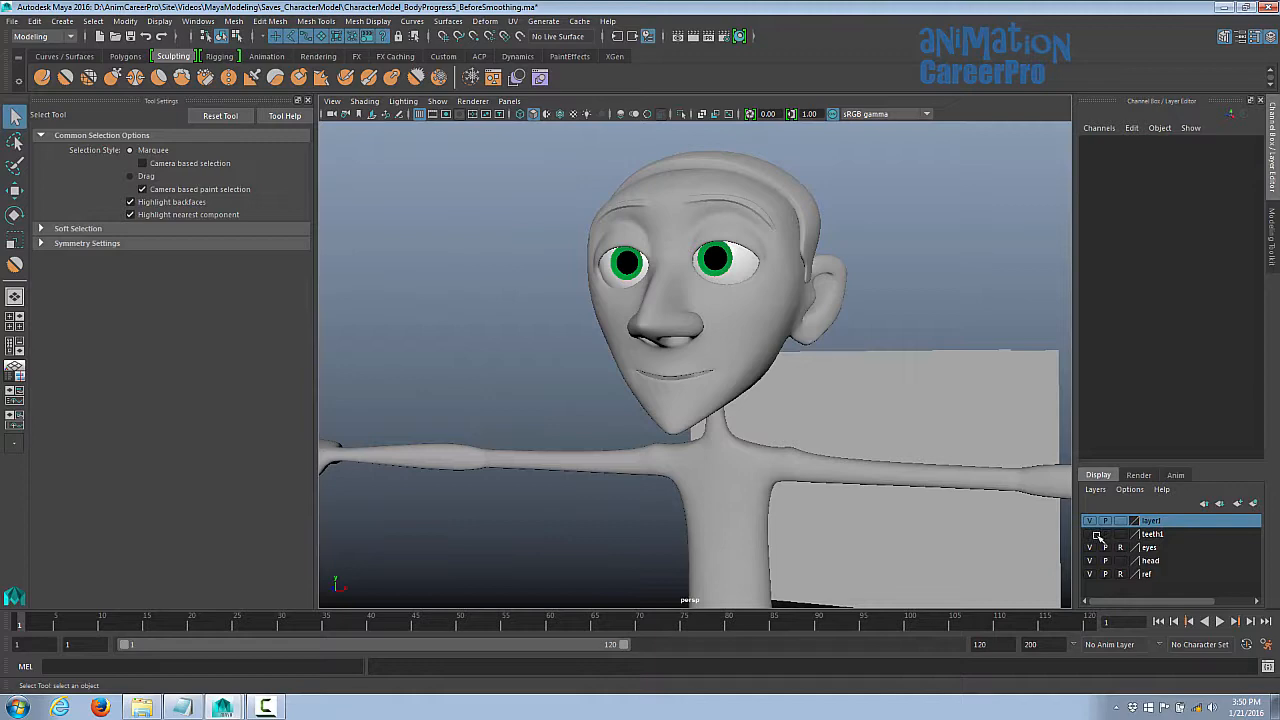
- Show the teeth1 layer to inspect the mouth, hide it again, and examine the head from both sides
{"action": "left_click", "coordinate": [1093, 534]}
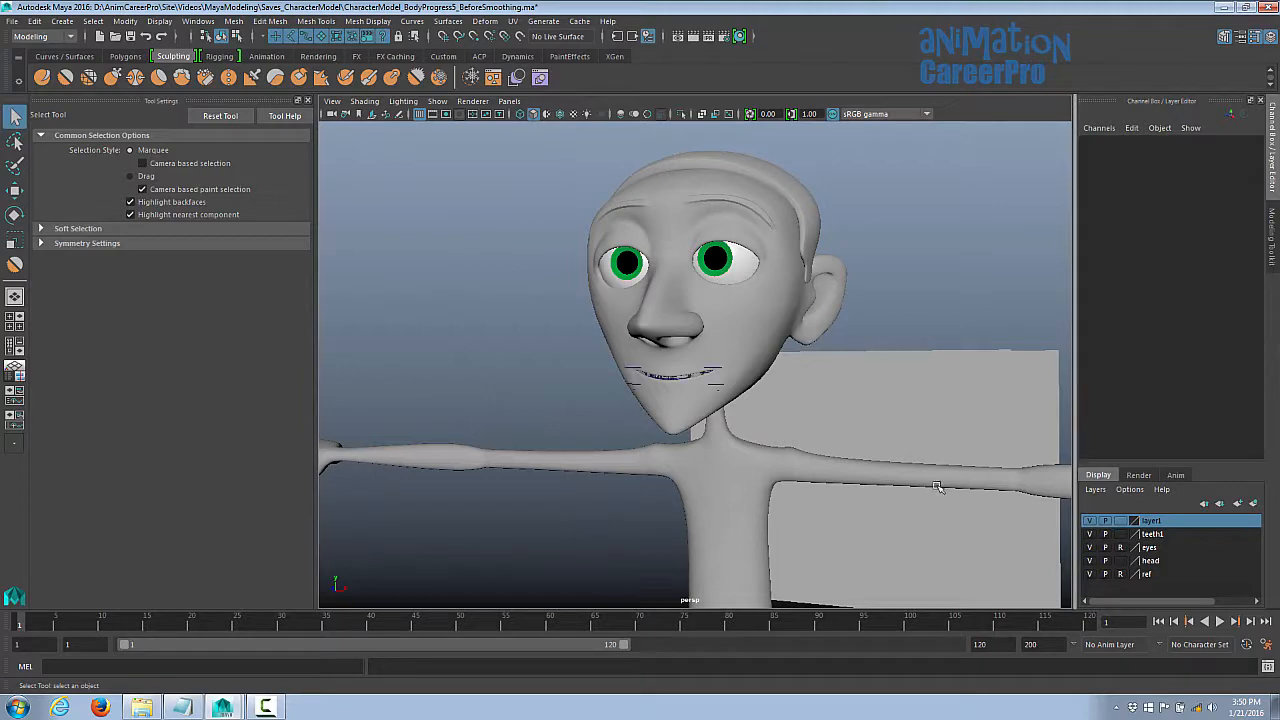
{"action": "left_click_drag", "start_coordinate": [806, 443], "coordinate": [774, 417], "text": "alt"}
{"action": "right_click_drag", "start_coordinate": [774, 417], "coordinate": [1064, 466], "text": "alt"}
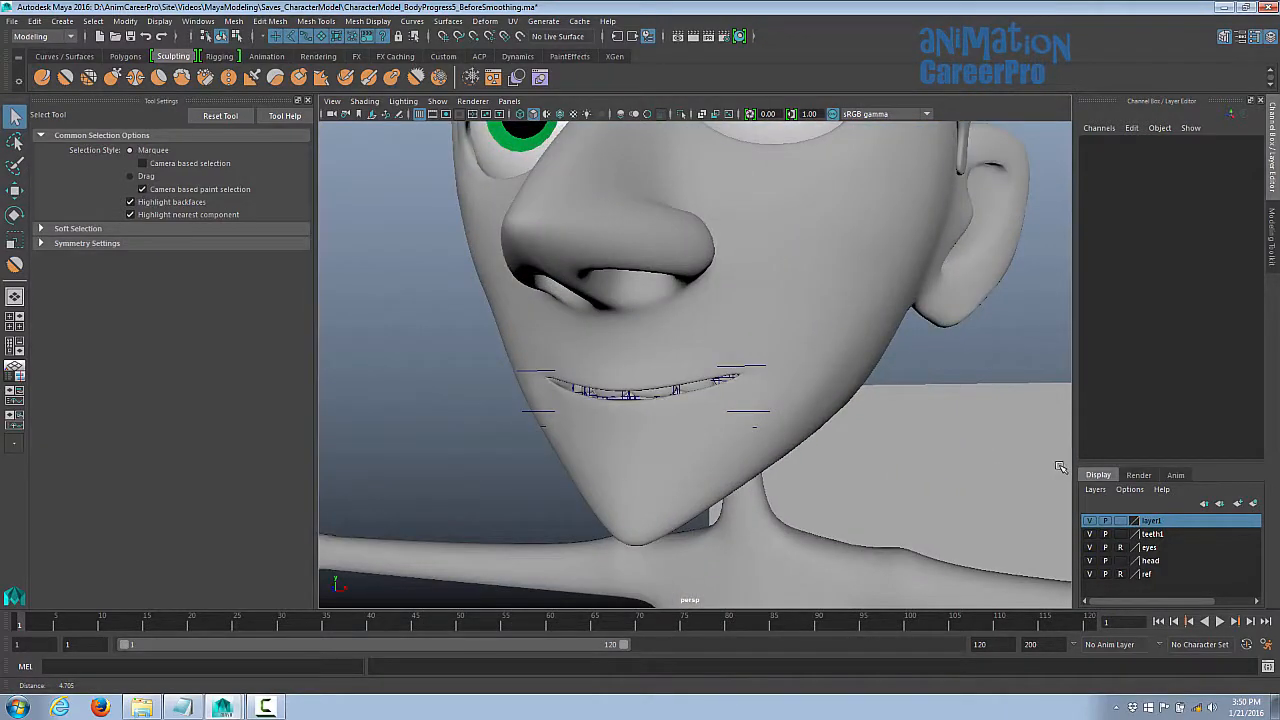
{"action": "left_click_drag", "start_coordinate": [1060, 466], "coordinate": [1054, 471], "text": "alt"}
{"action": "right_click_drag", "start_coordinate": [877, 386], "coordinate": [706, 380], "text": "alt"}
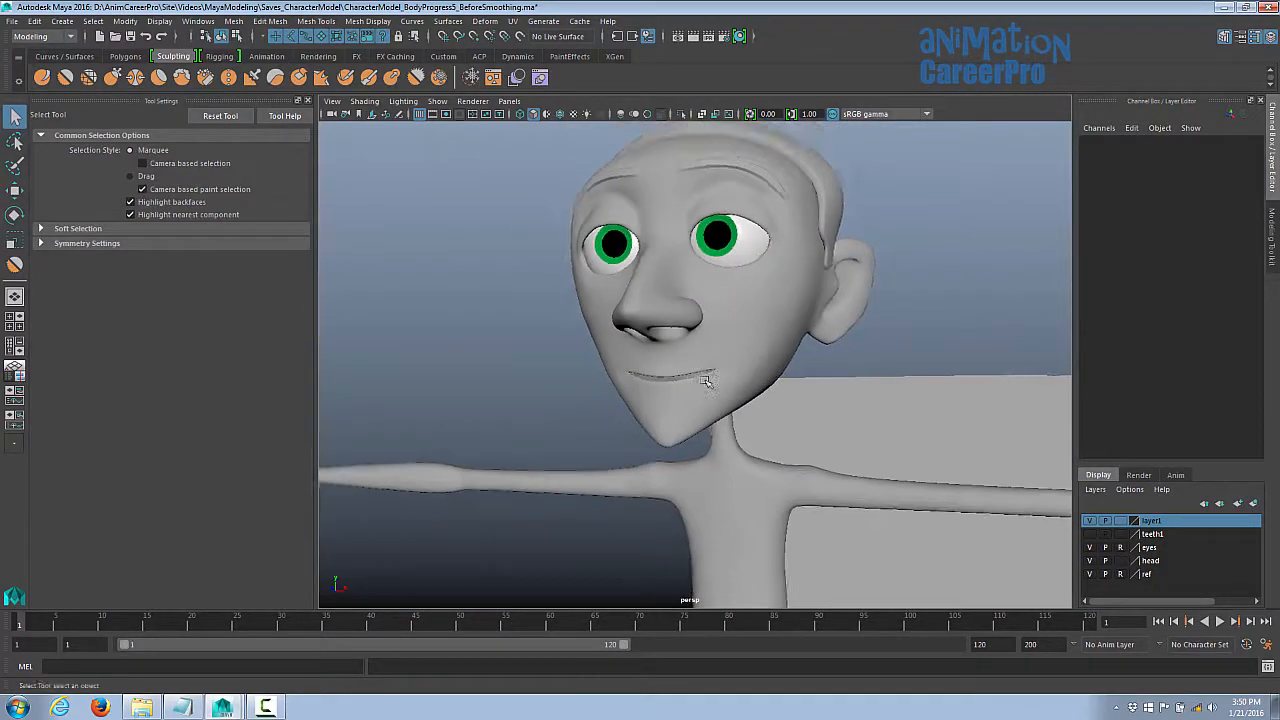
{"action": "mouse_move", "coordinate": [706, 380]}
{"action": "left_mouse_down", "text": "alt"}
{"action": "mouse_move", "coordinate": [823, 391]}
{"action": "mouse_move", "coordinate": [711, 379]}
{"action": "mouse_move", "coordinate": [734, 400]}
{"action": "mouse_move", "coordinate": [686, 400]}
{"action": "mouse_move", "coordinate": [766, 400]}
{"action": "mouse_move", "coordinate": [698, 372]}
{"action": "left_mouse_up", "text": "alt"}
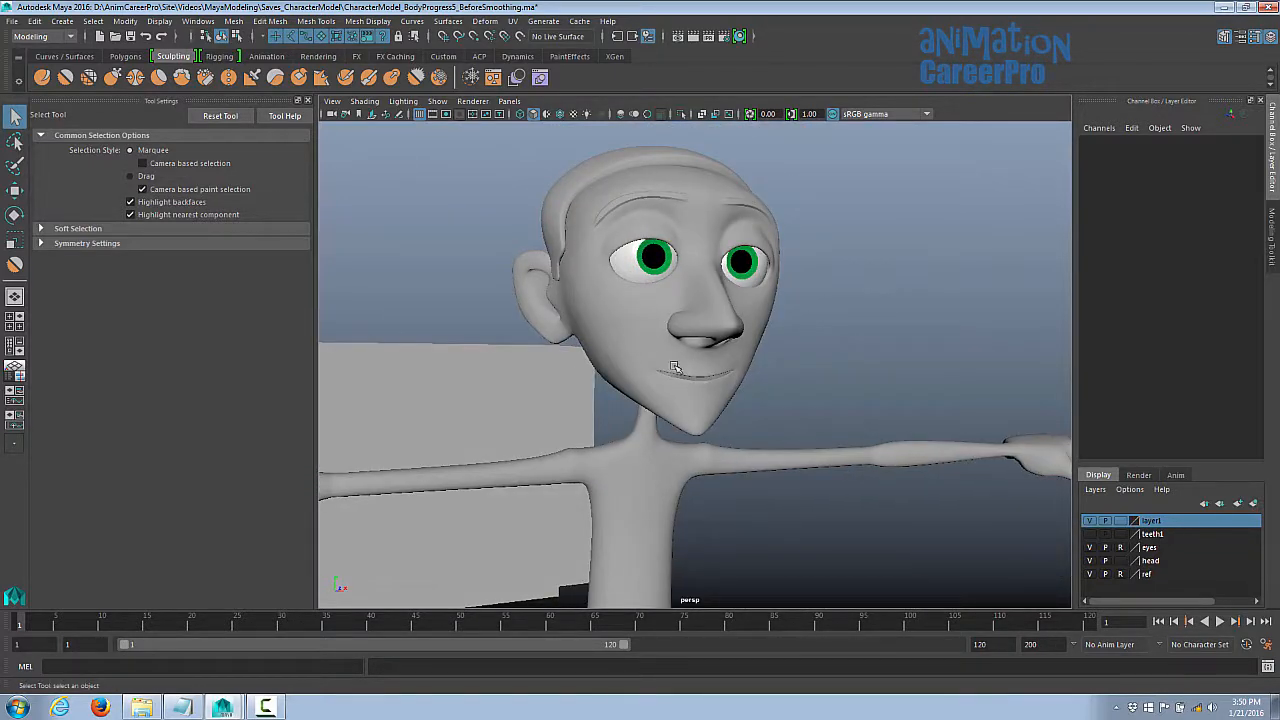
{"action": "left_click_drag", "start_coordinate": [698, 455], "coordinate": [786, 374], "text": "alt"}
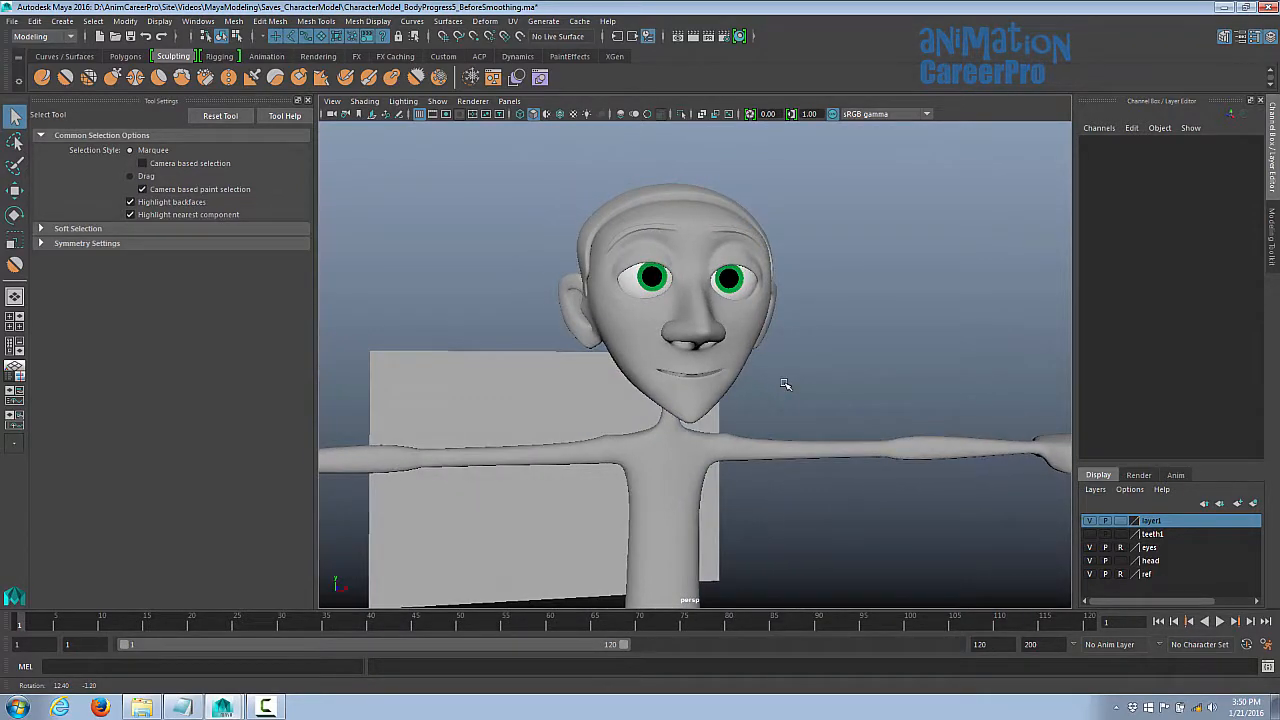